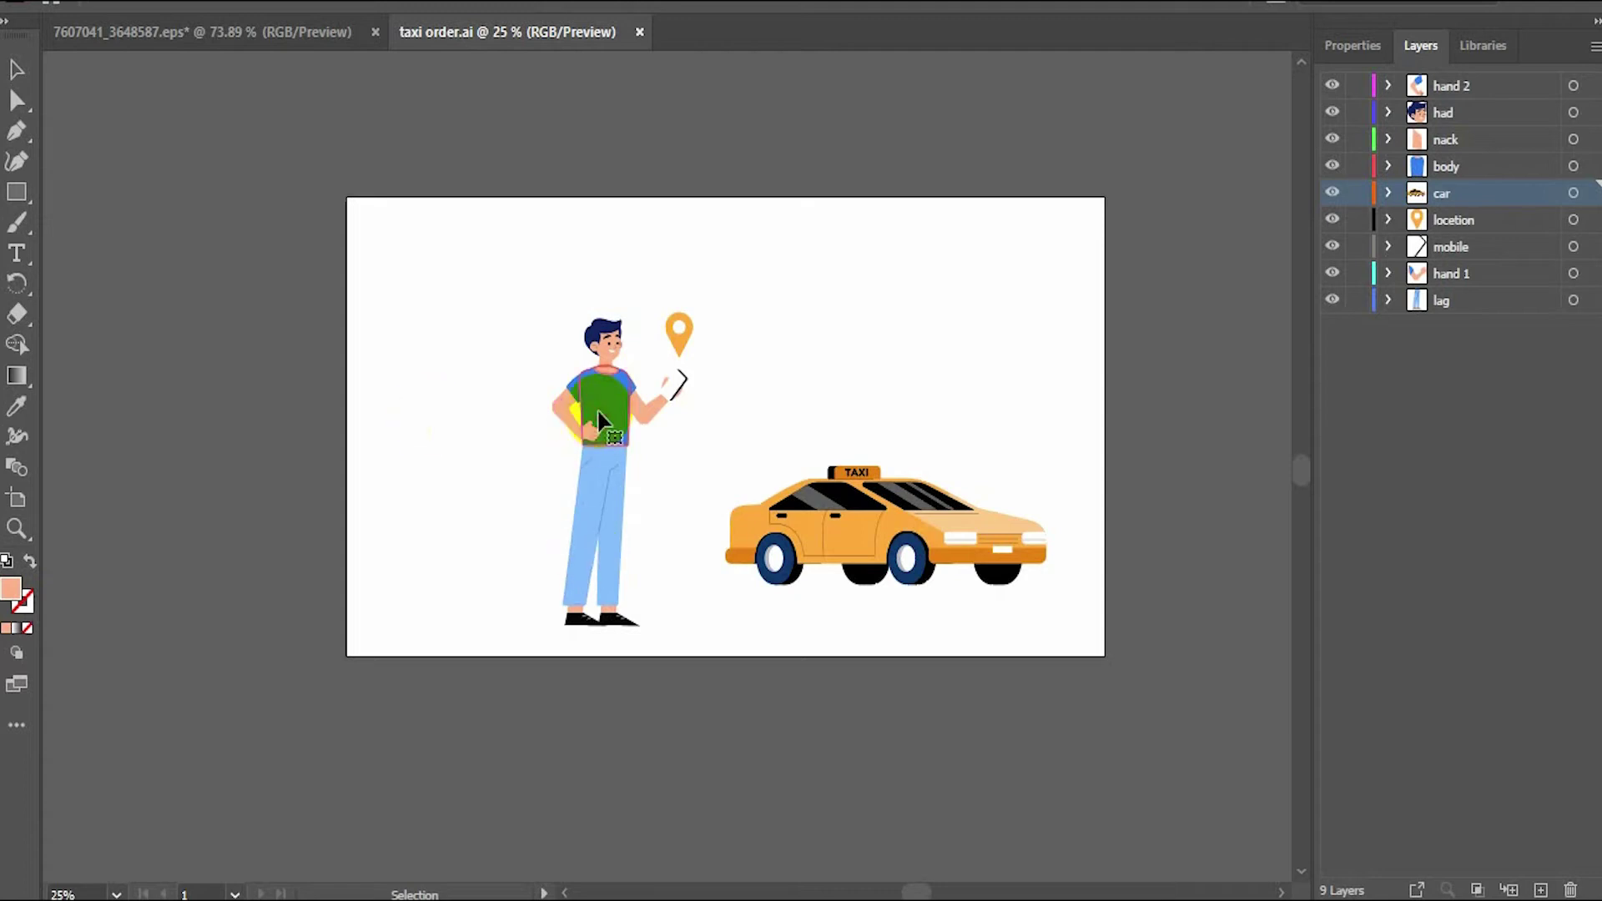
- Select the character's body artwork in the nine-layer taxi order Illustrator file
left_click(606, 421)
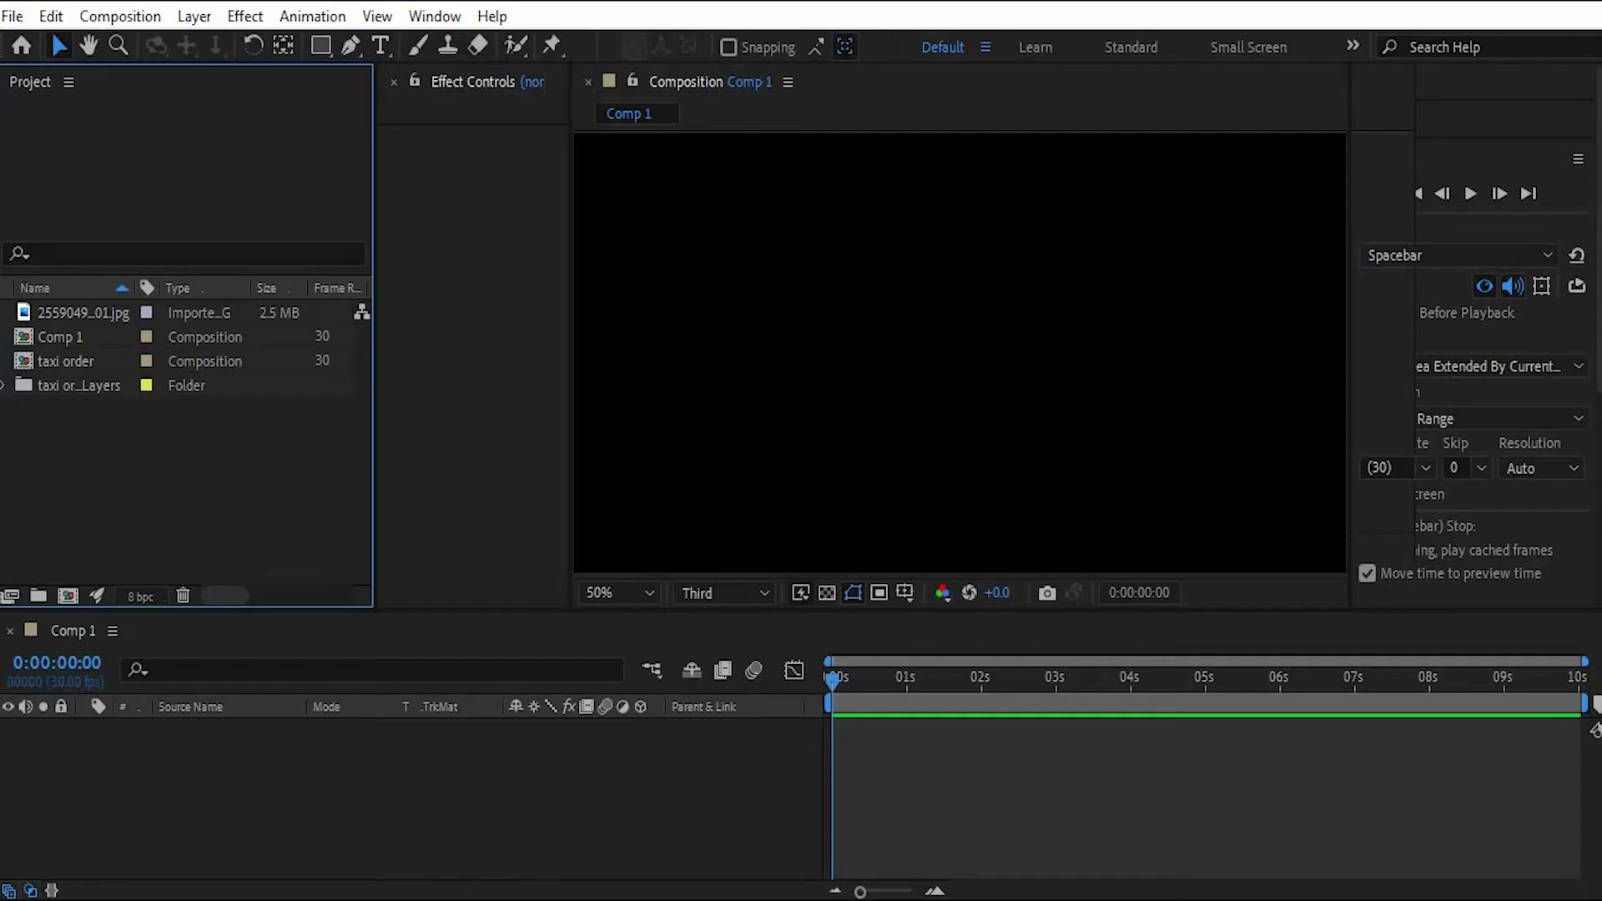
- Open the taxi order composition and enlarge the timeline so all nine layers show
left_click(58, 363)
double_click(59, 362)
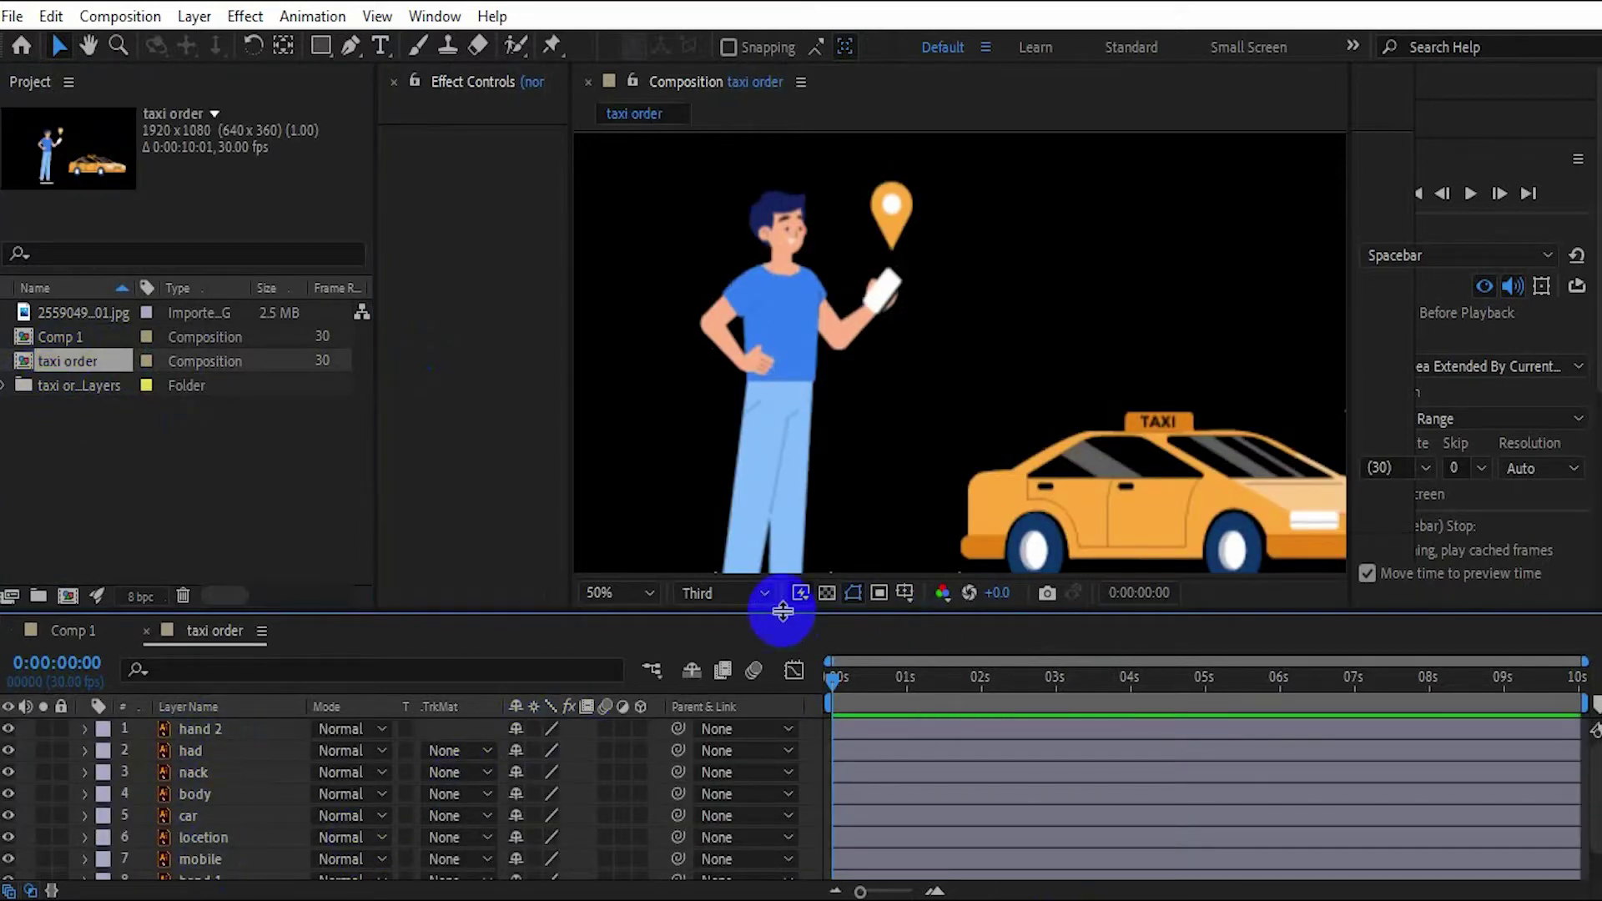
left_click_drag(784, 611, 781, 537)
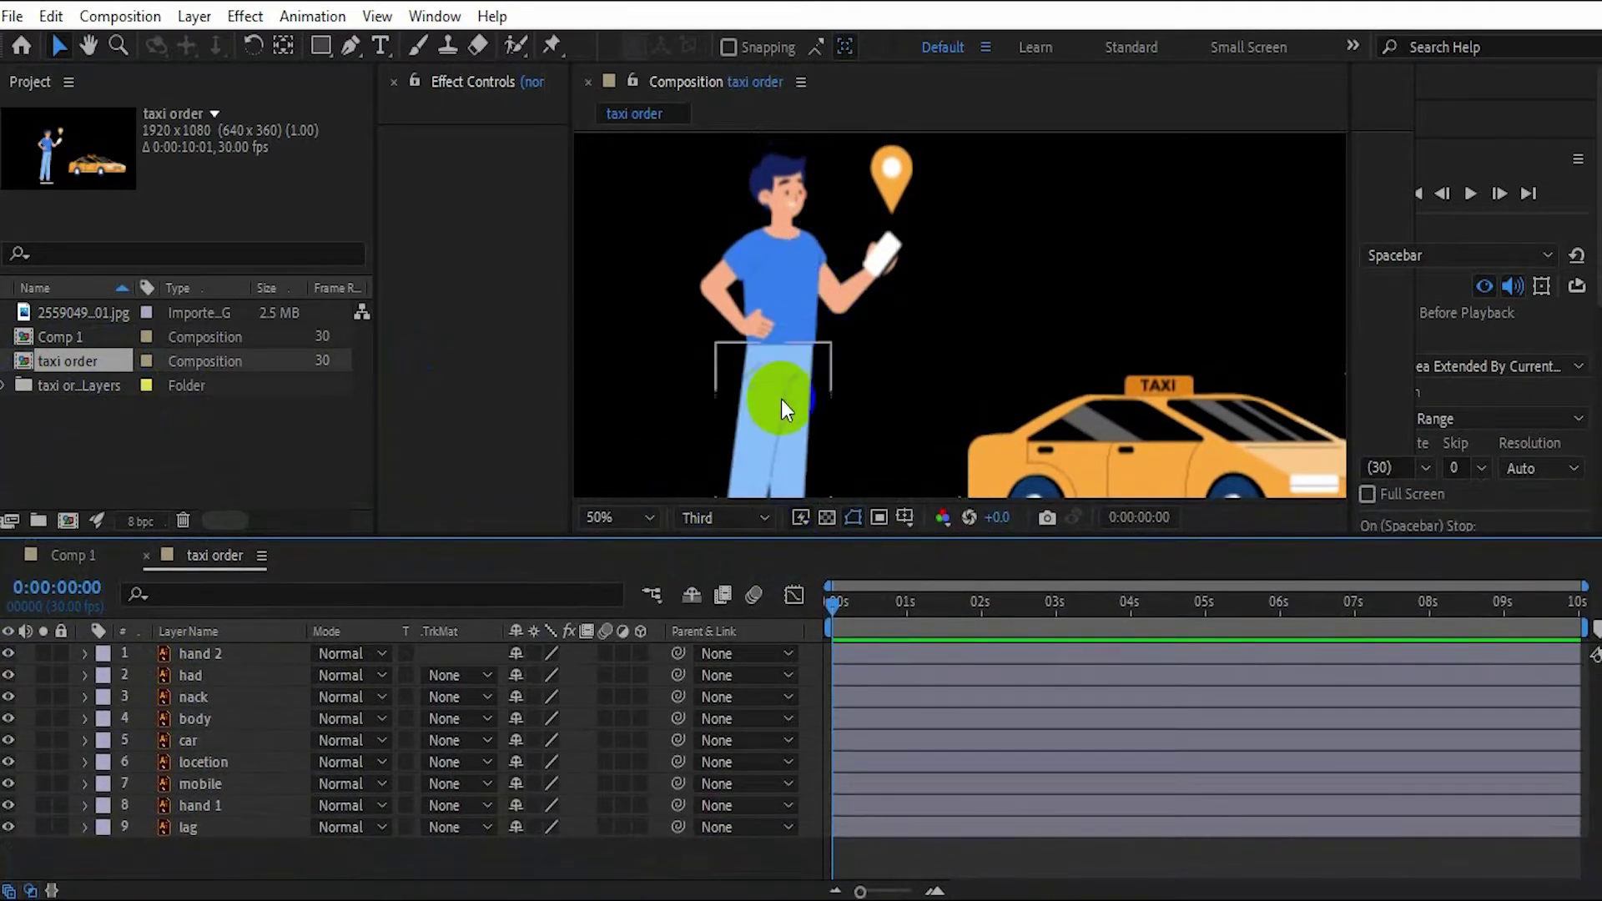
- Pre-compose hand 2, had, nack, body, hand 1 and lag into Pre-comp 1
left_click(1170, 458)
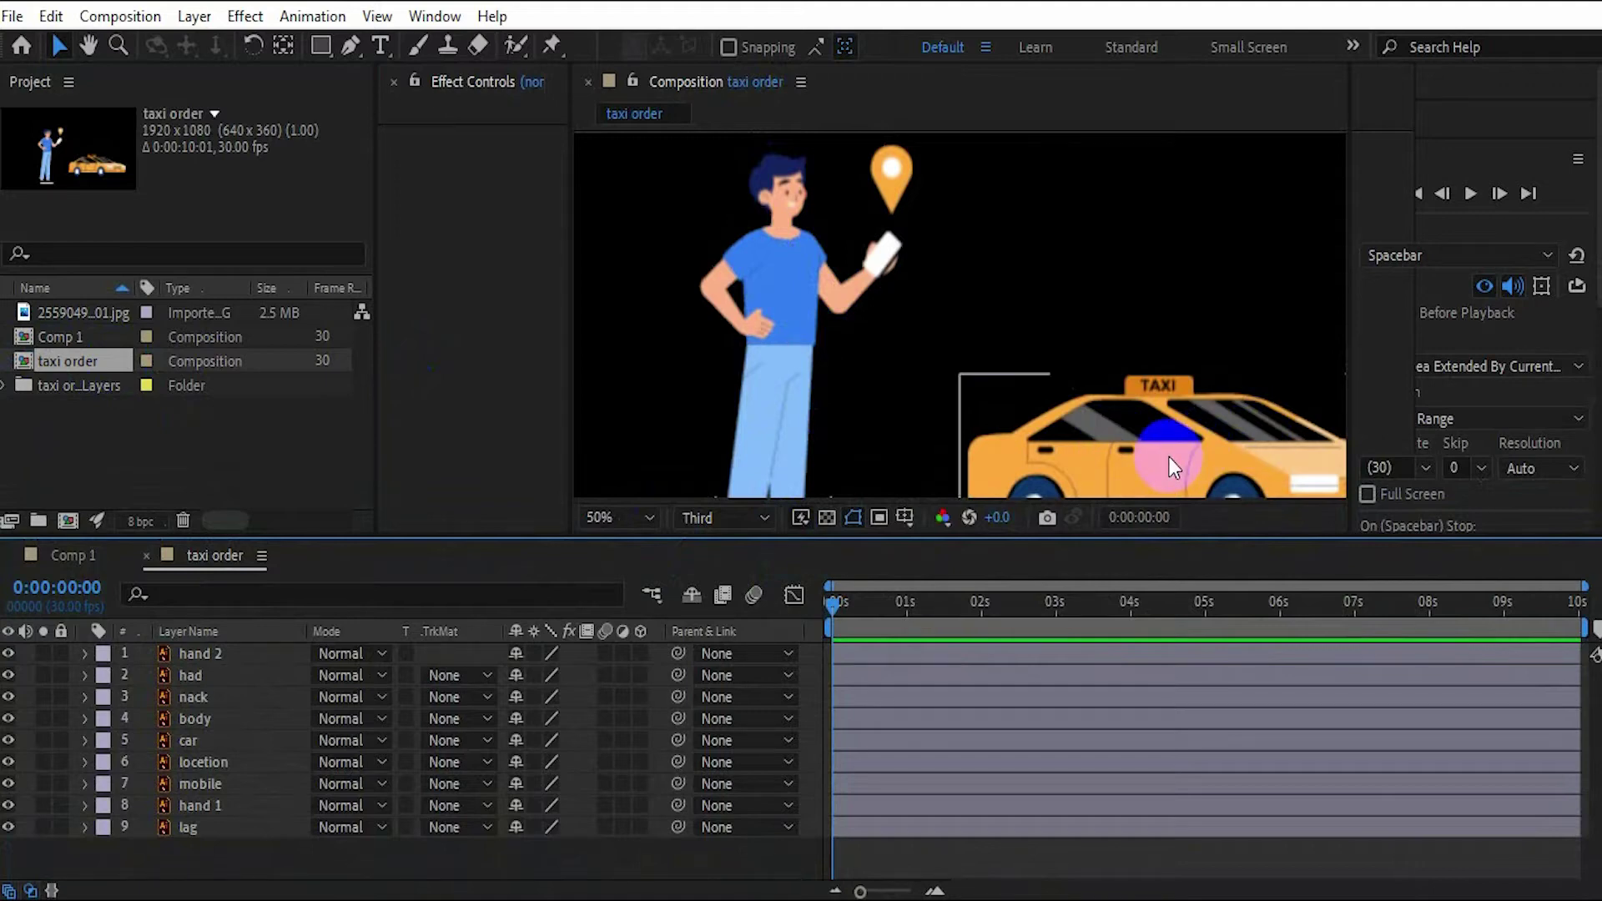
left_click(195, 656)
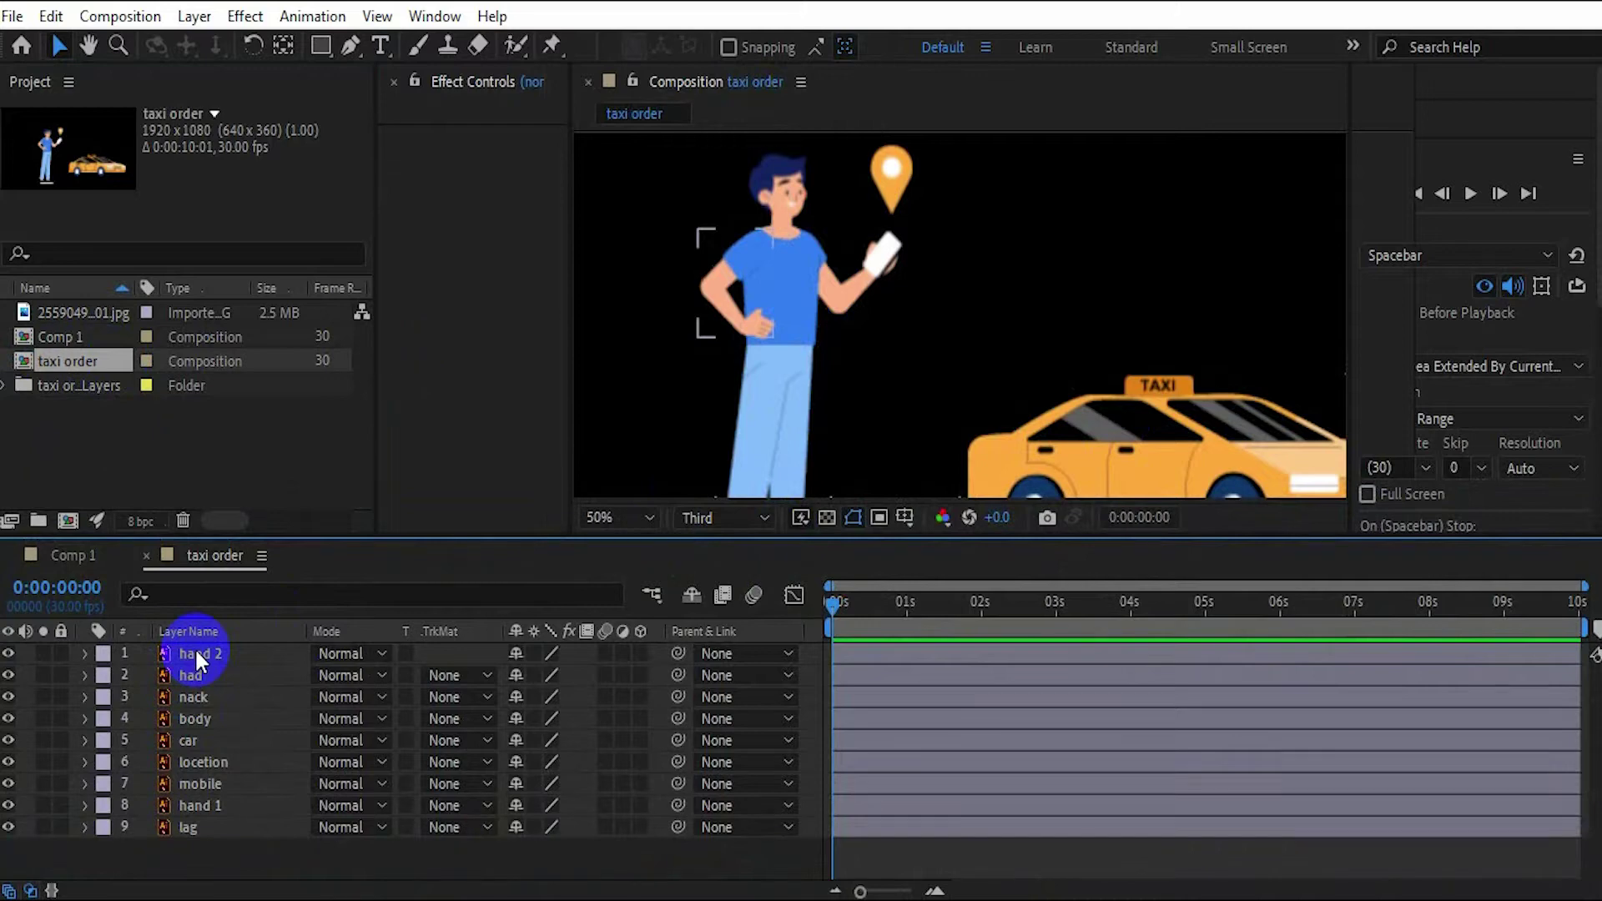
left_click(197, 655)
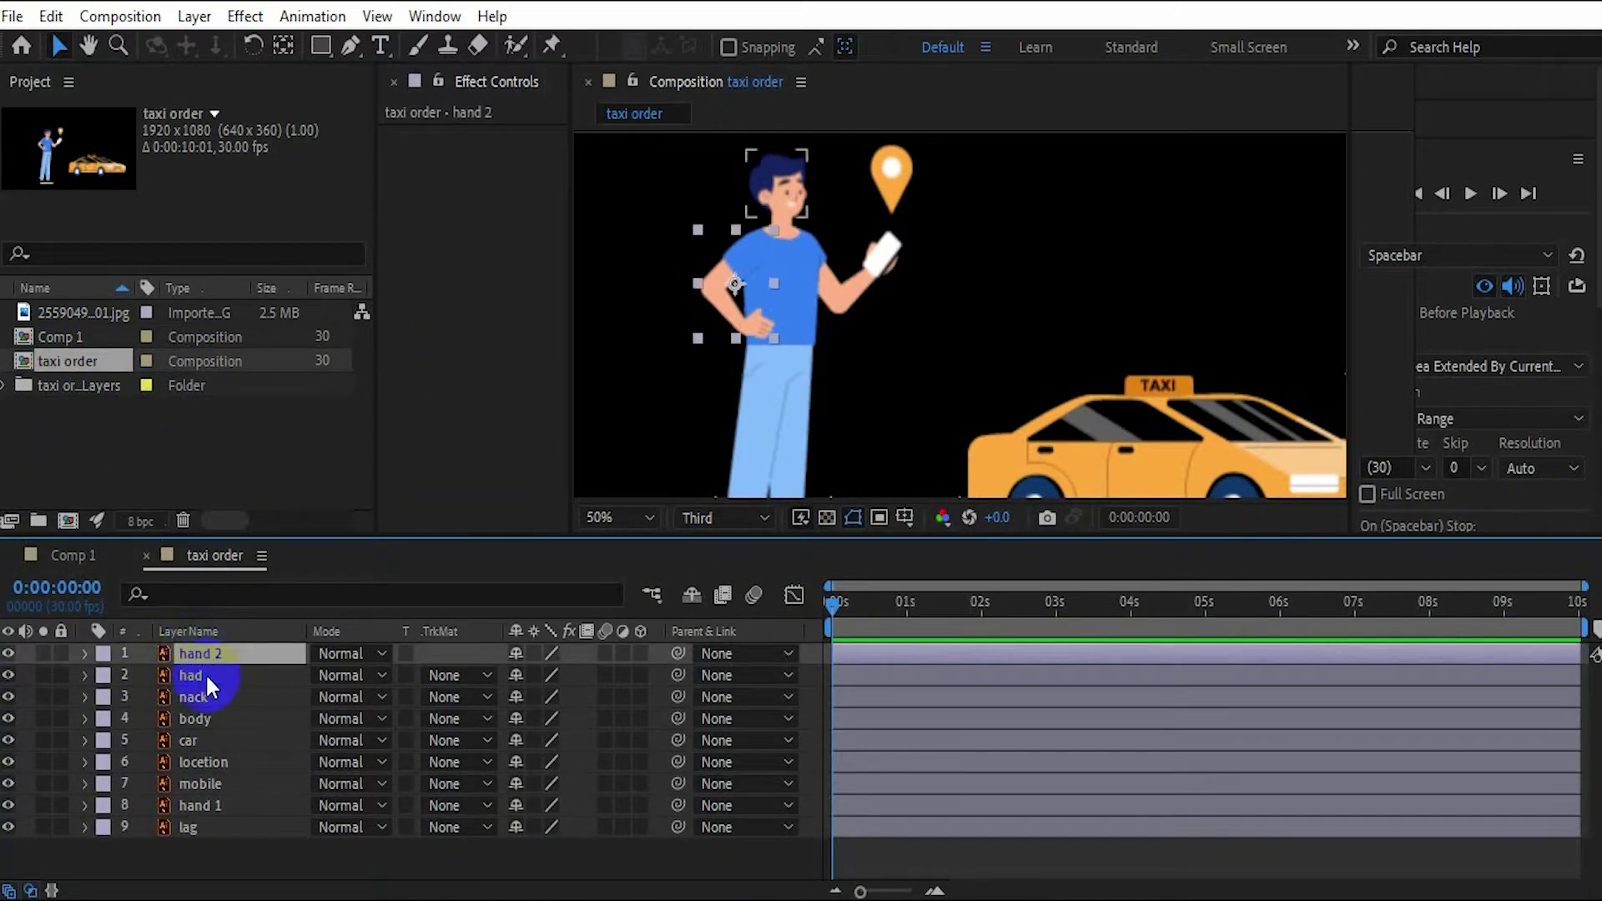
left_click(205, 672, "ctrl")
left_click(208, 698, "ctrl")
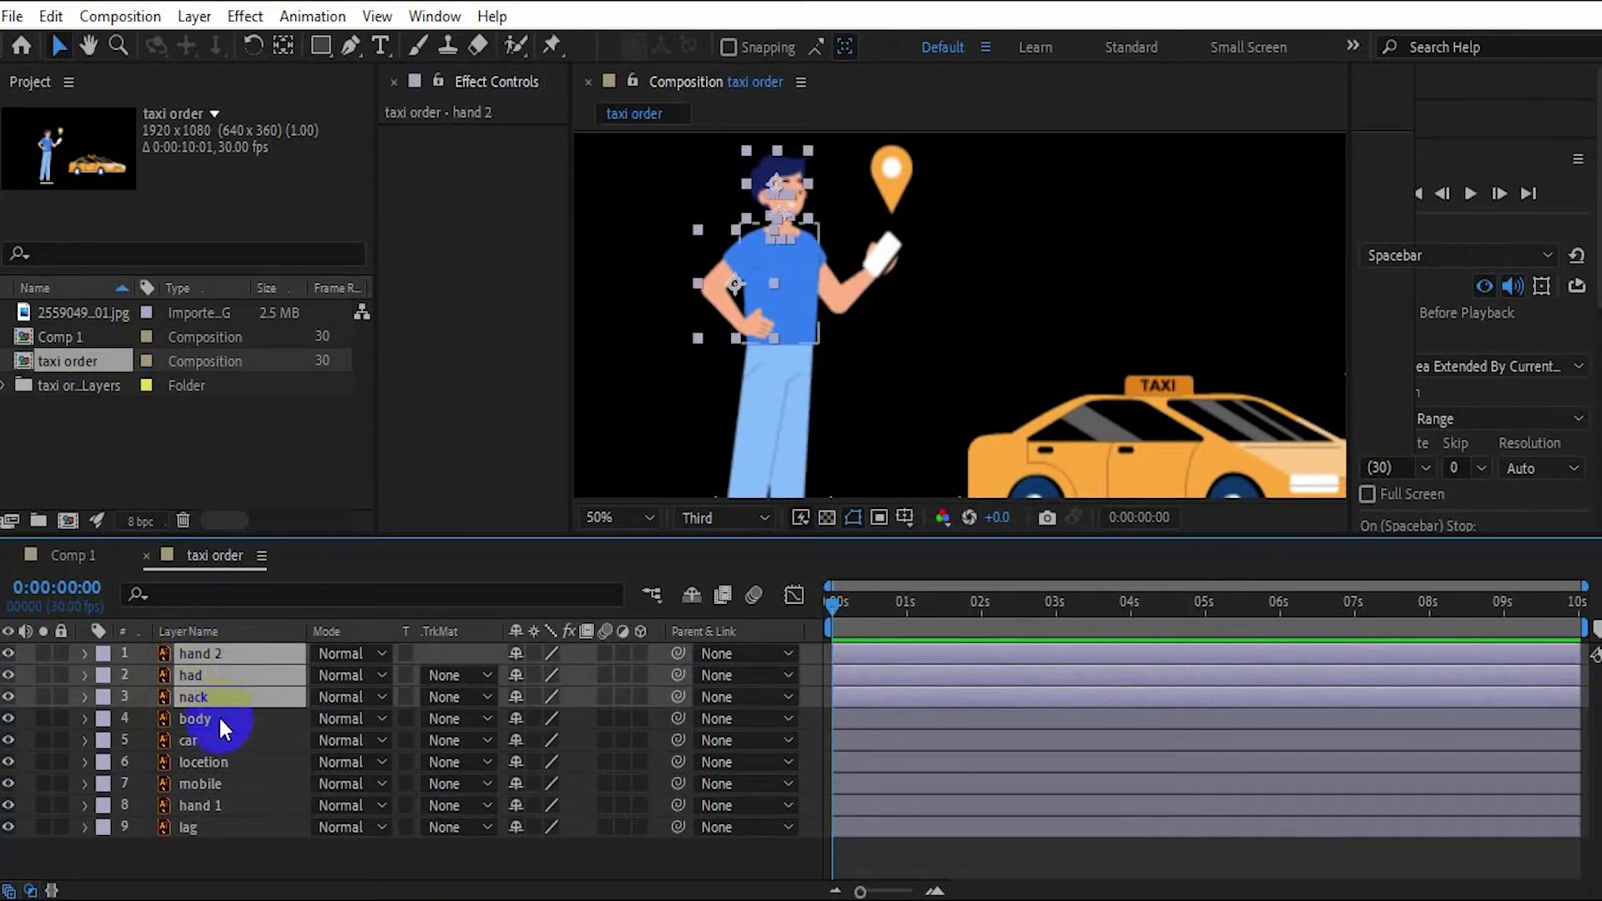
left_click(218, 718, "ctrl")
left_click(205, 806, "ctrl")
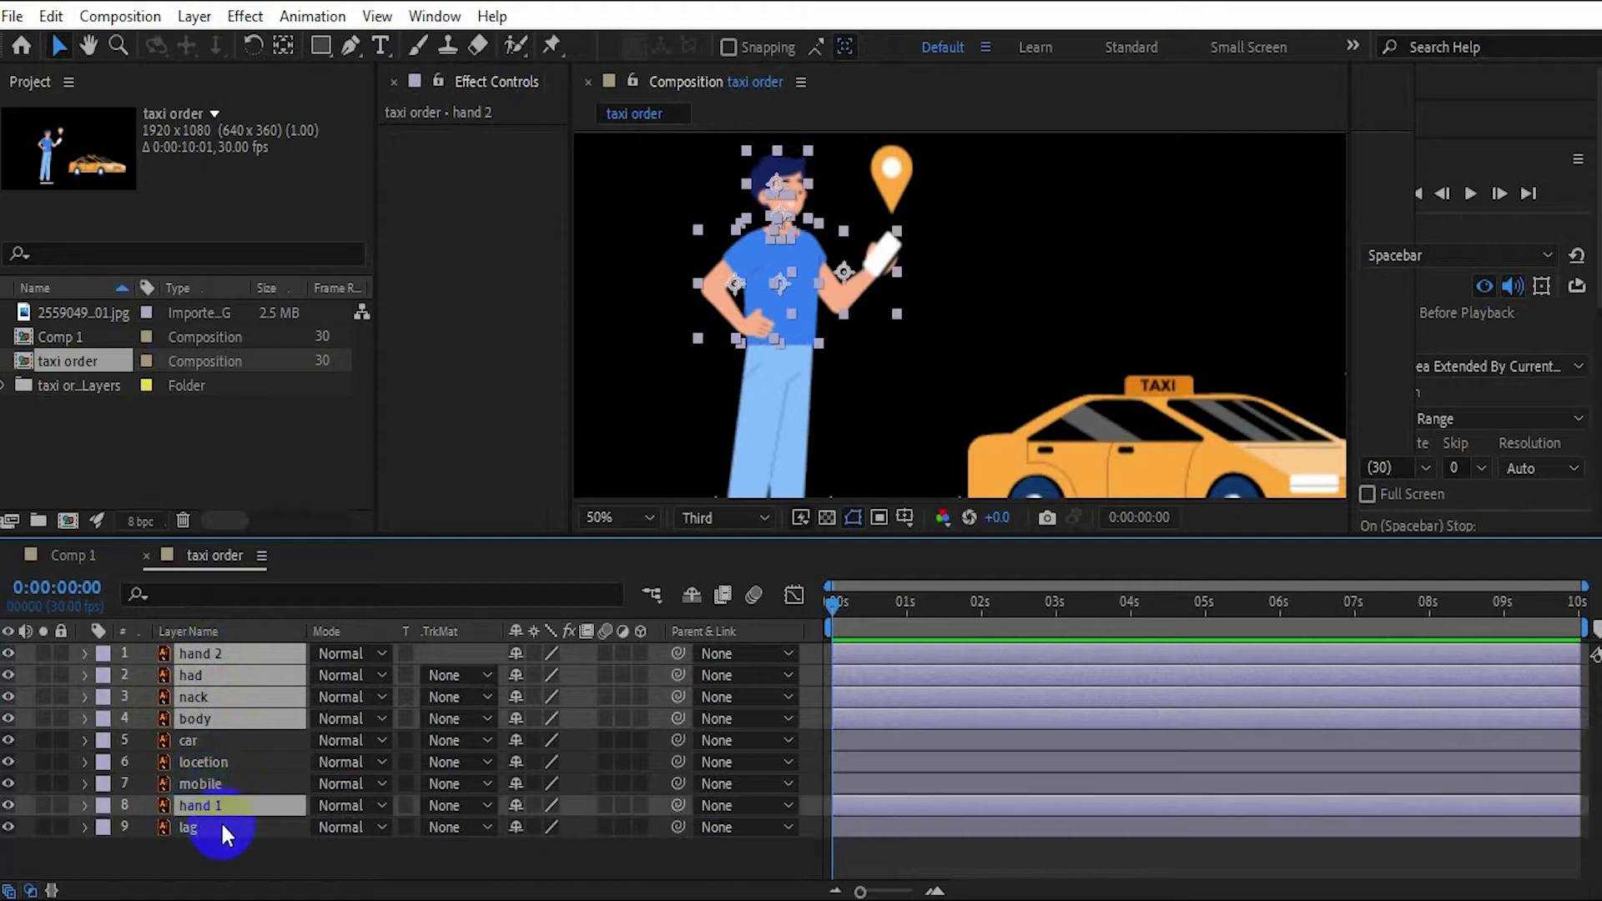
left_click(217, 826, "ctrl")
right_click(219, 827)
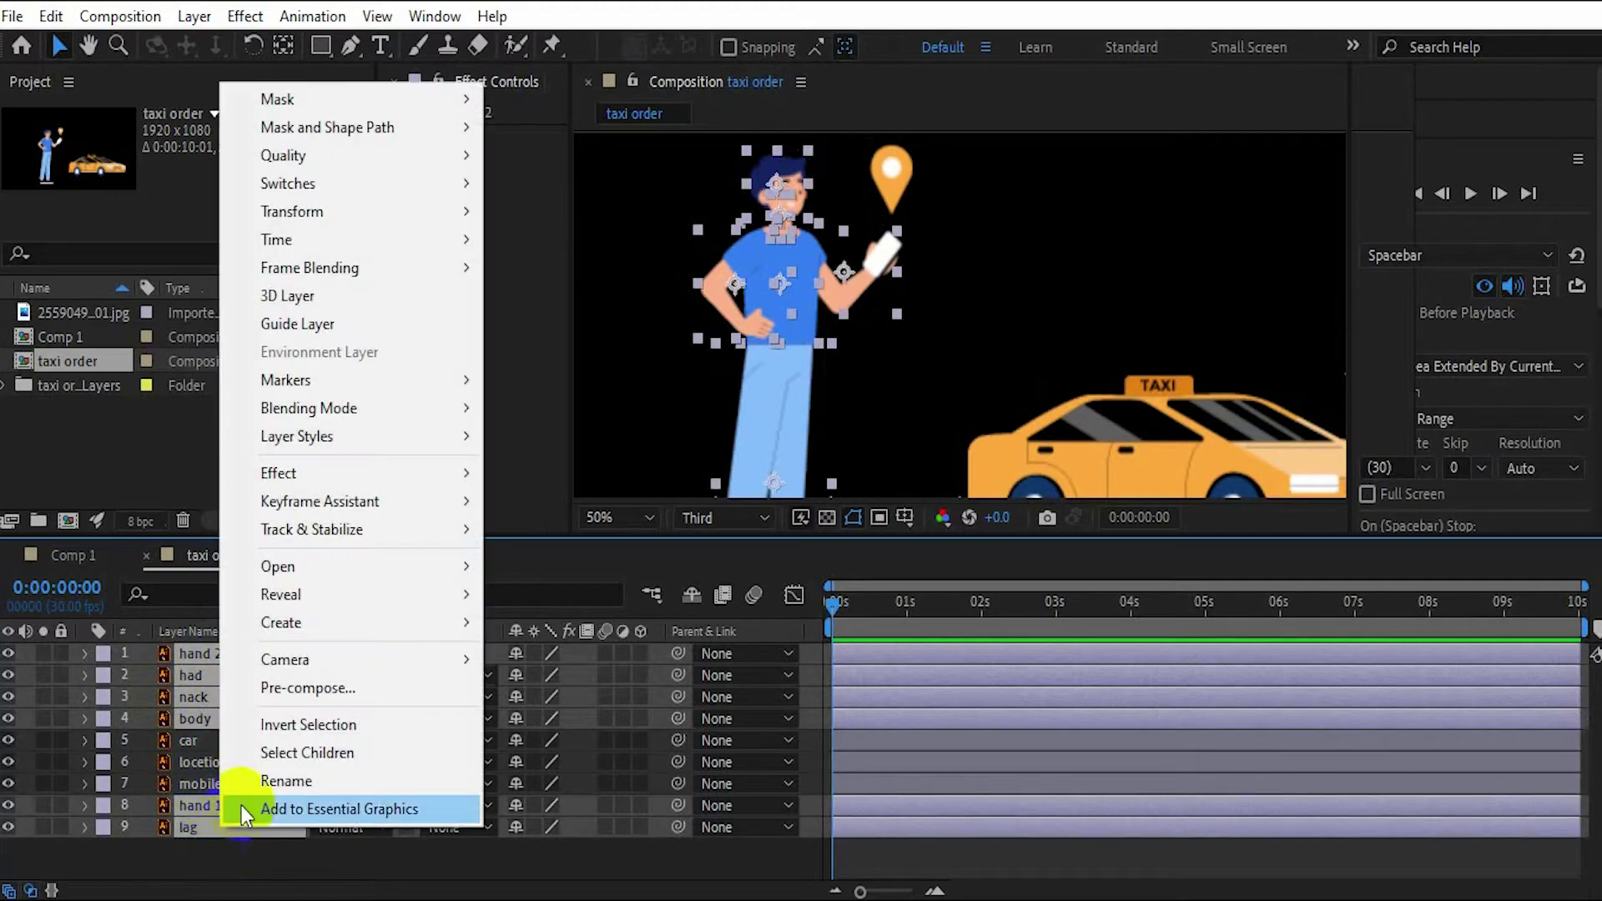
left_click(310, 686)
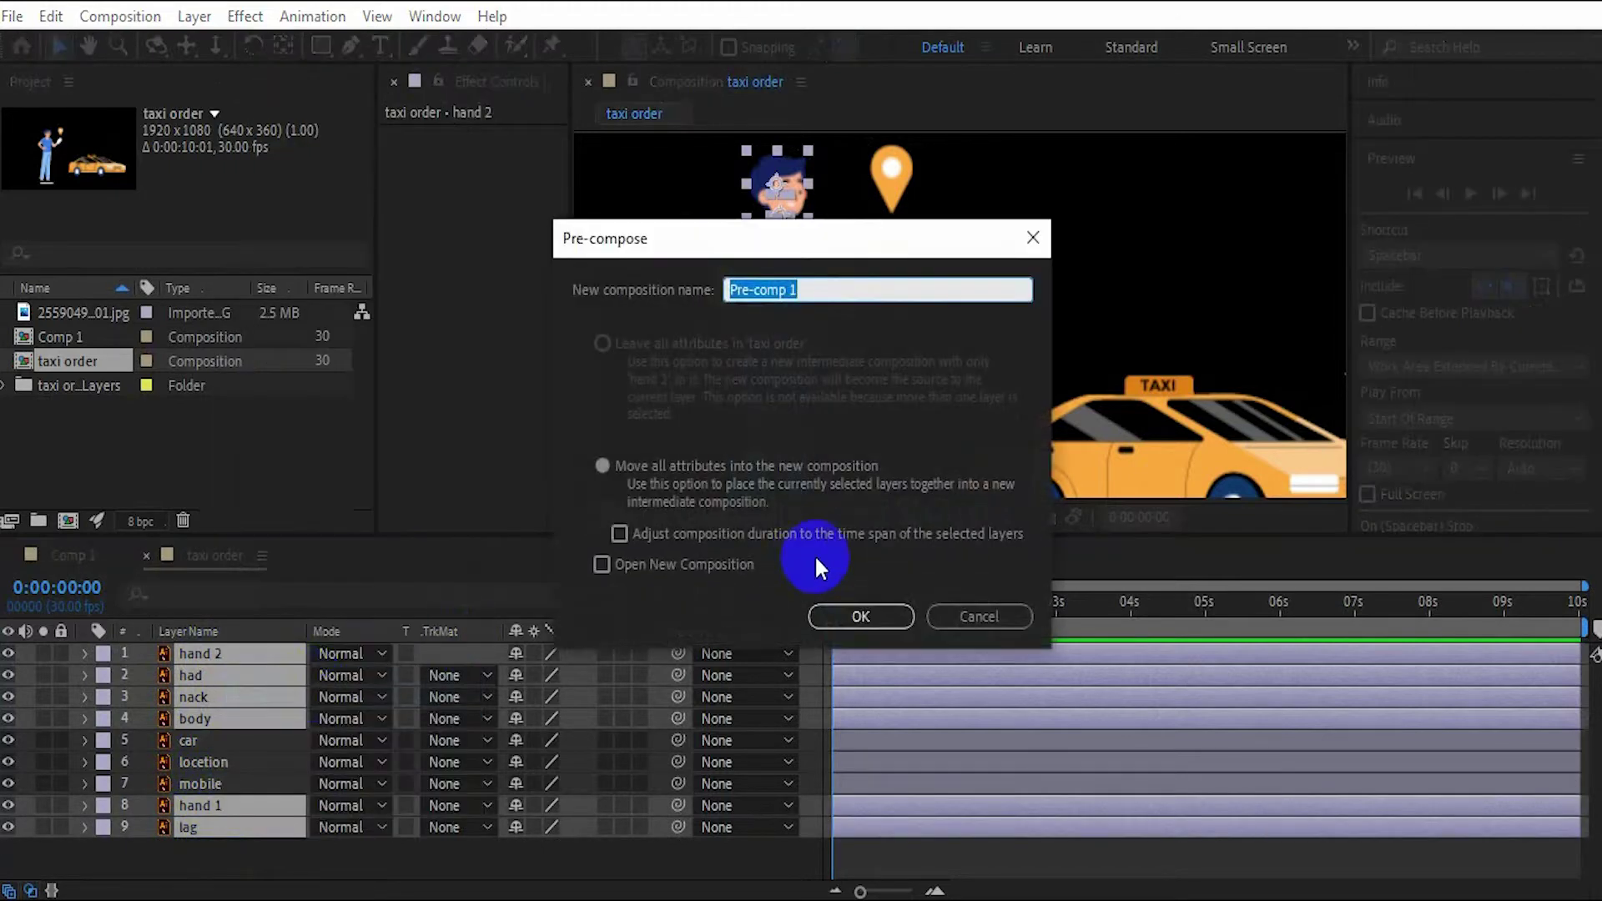
left_click(840, 613)
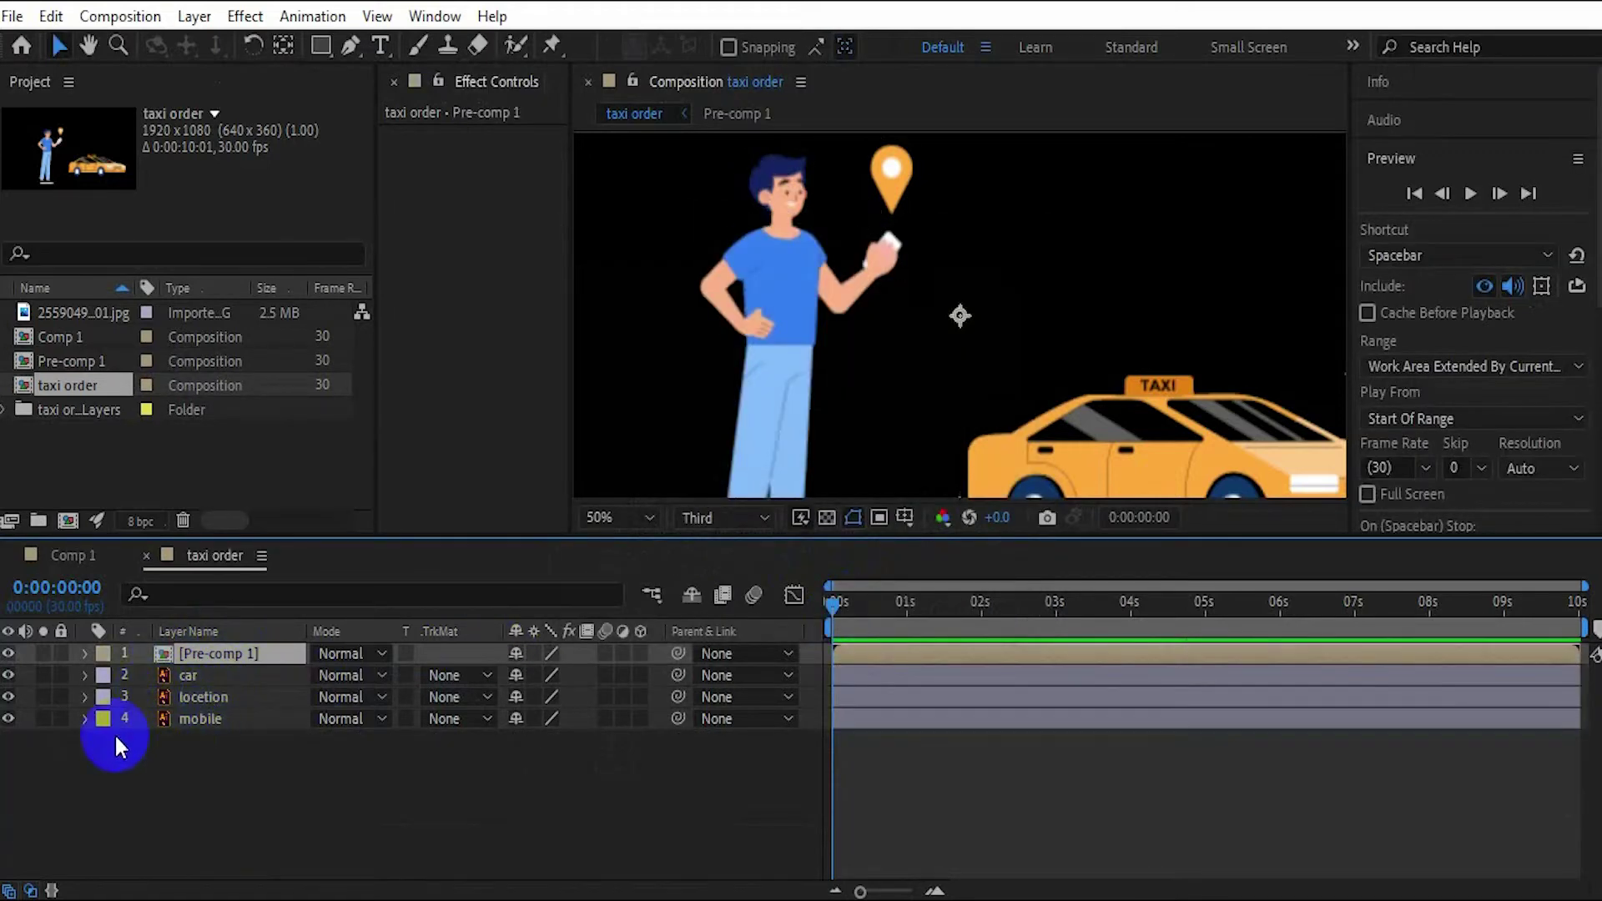
- Hide car, locetion and mobile, fit the view, and open Pre-comp 1
left_click_drag(9, 675, 13, 730)
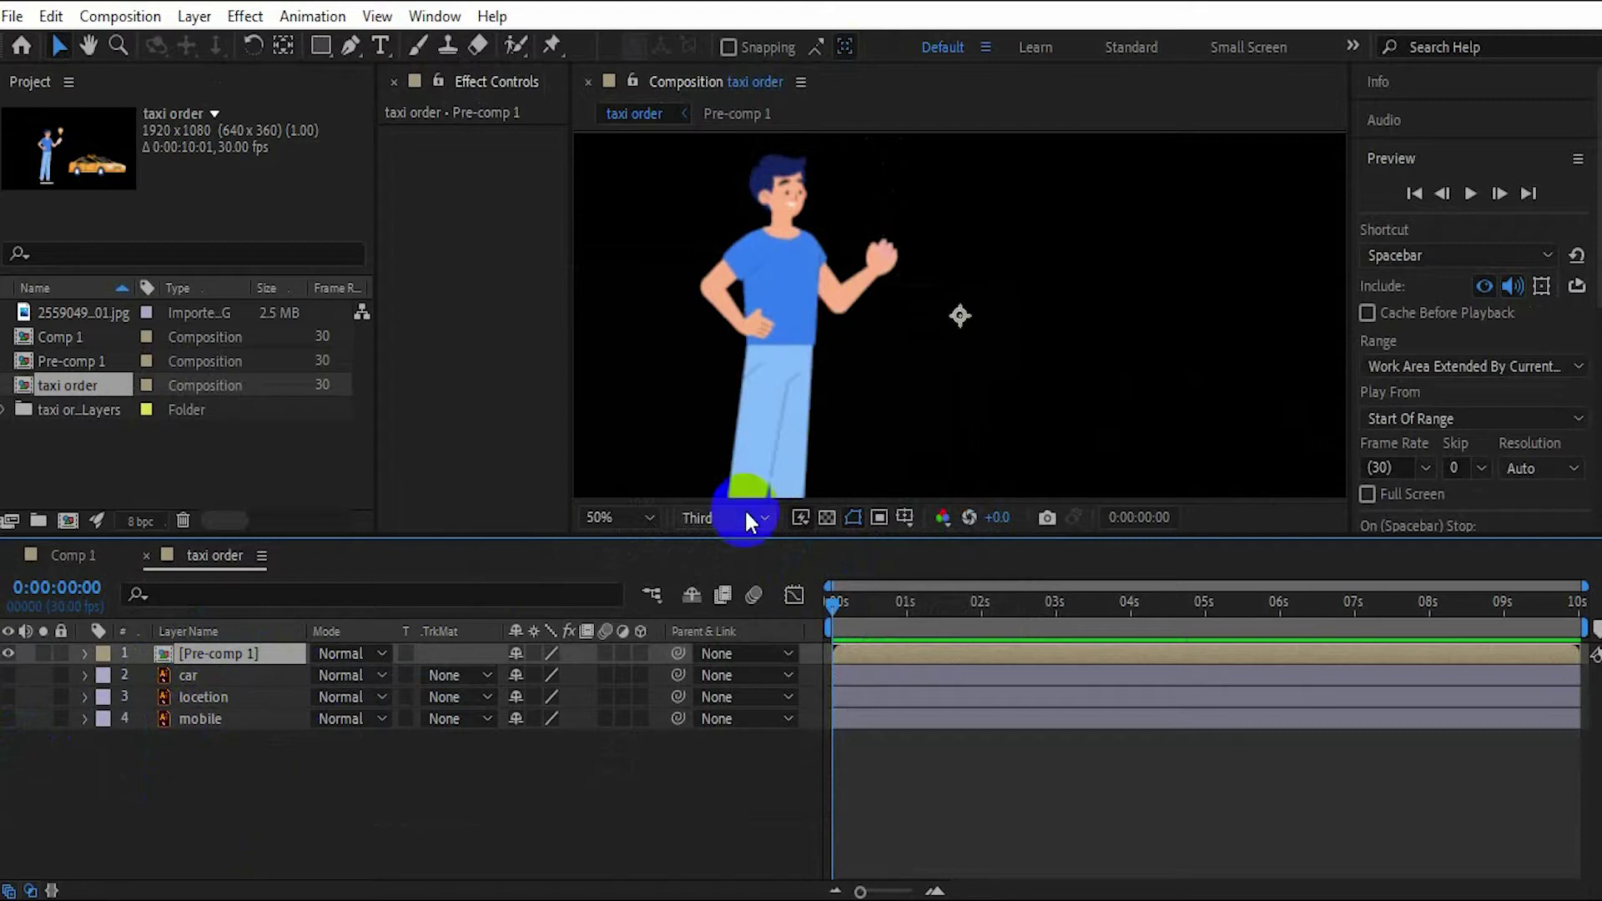
left_click(614, 519)
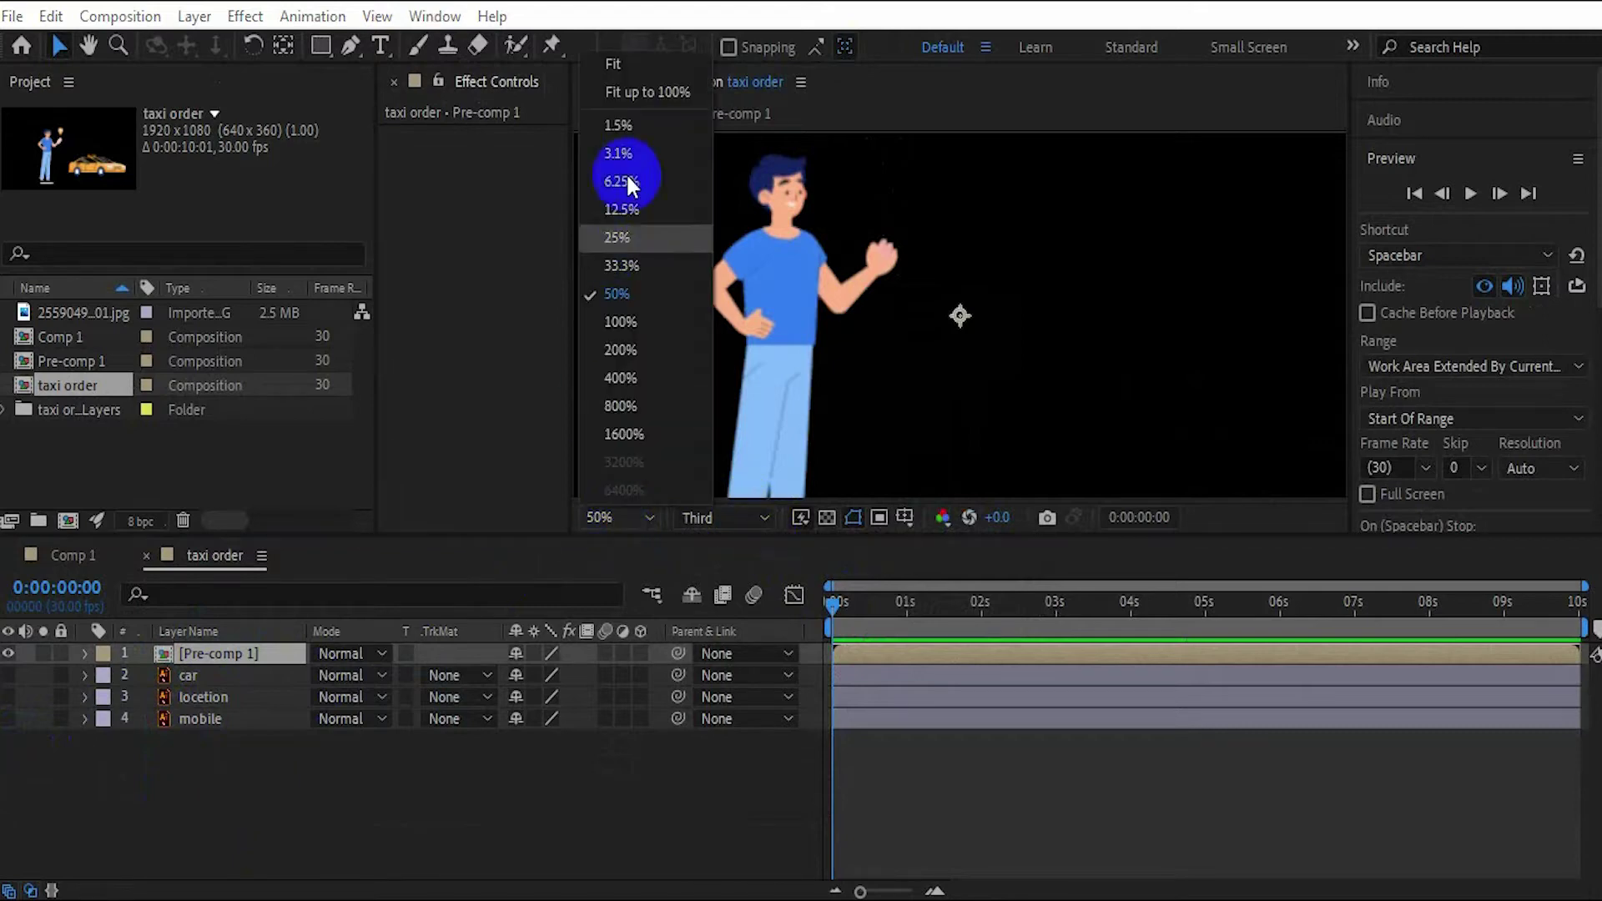
left_click(653, 97)
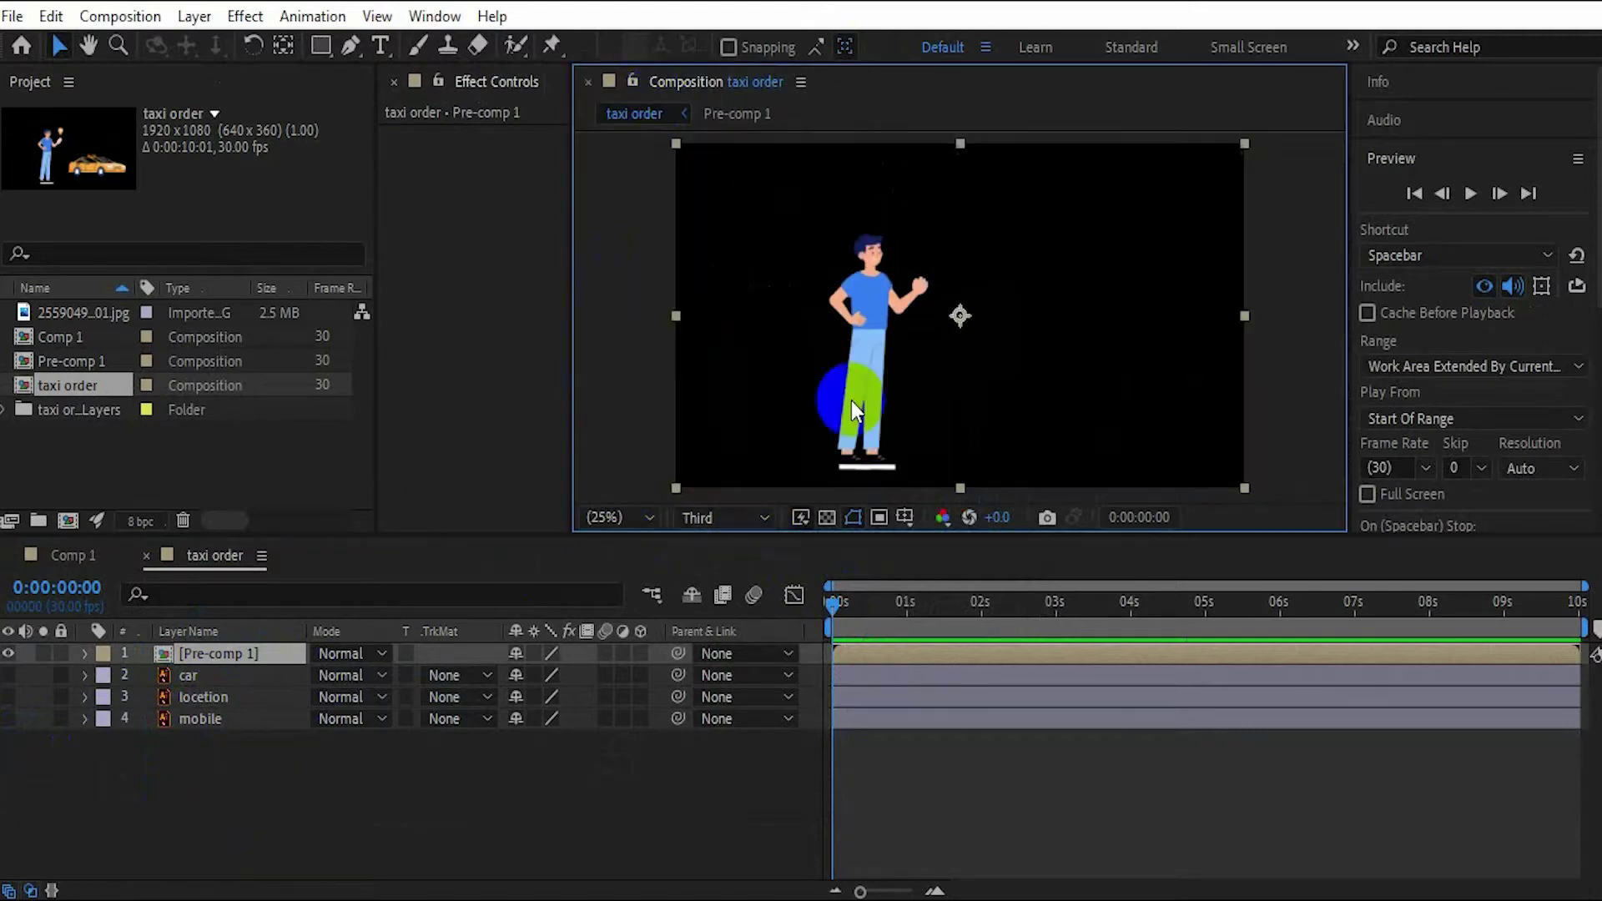
double_click(191, 653)
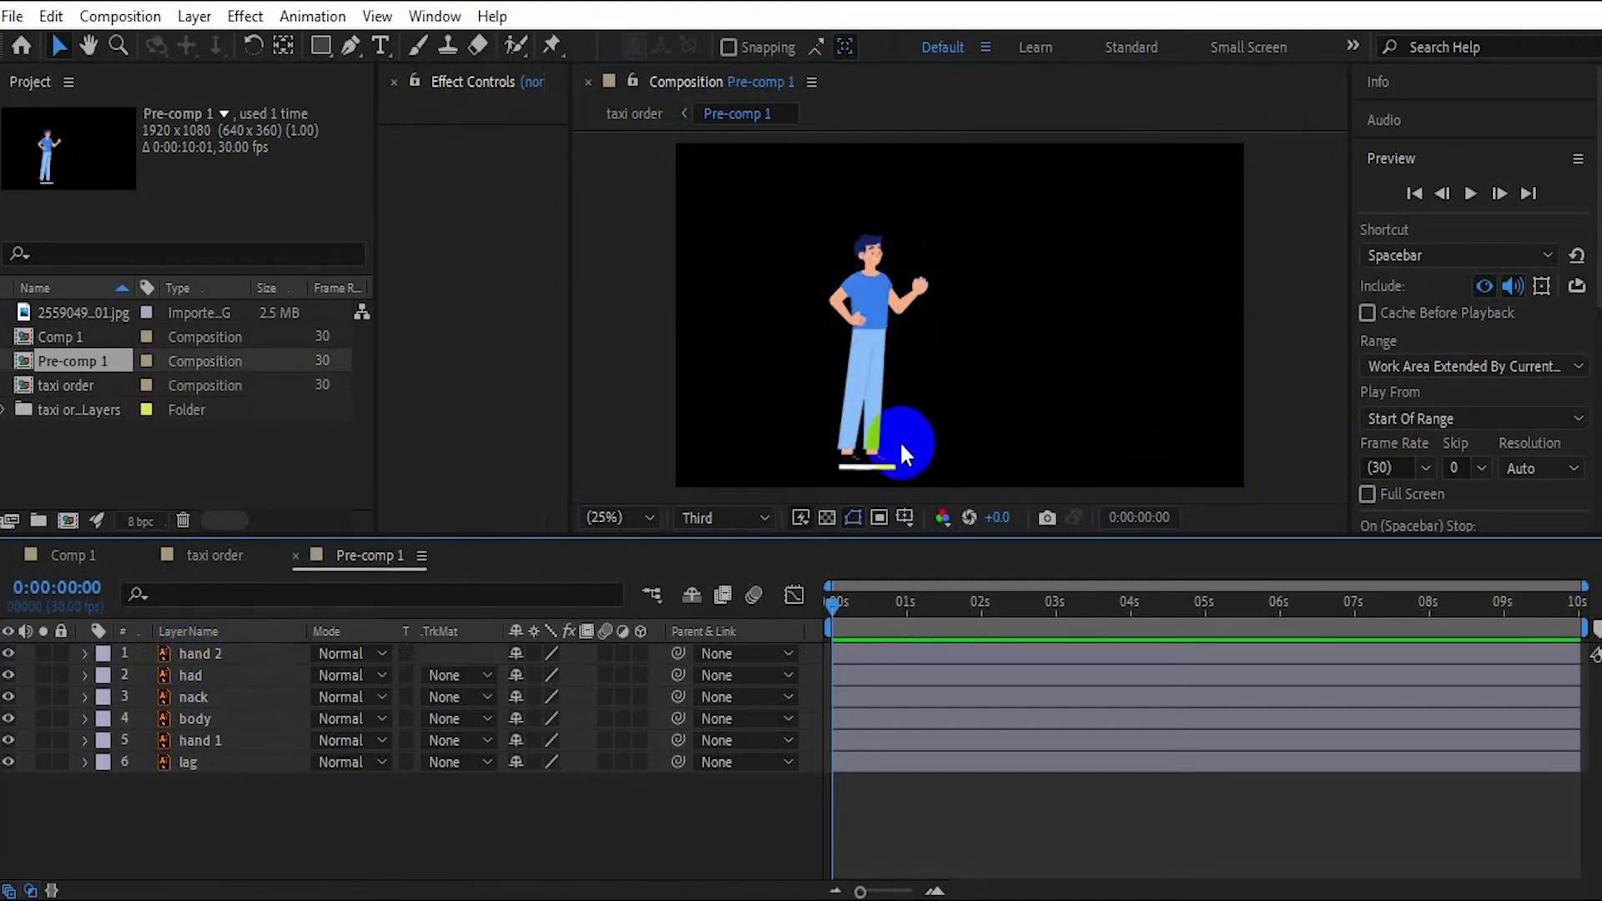
- Move the lag layer's anchor point down to the feet with the Pan Behind tool
left_click(868, 398)
left_click_drag(867, 395, 912, 397)
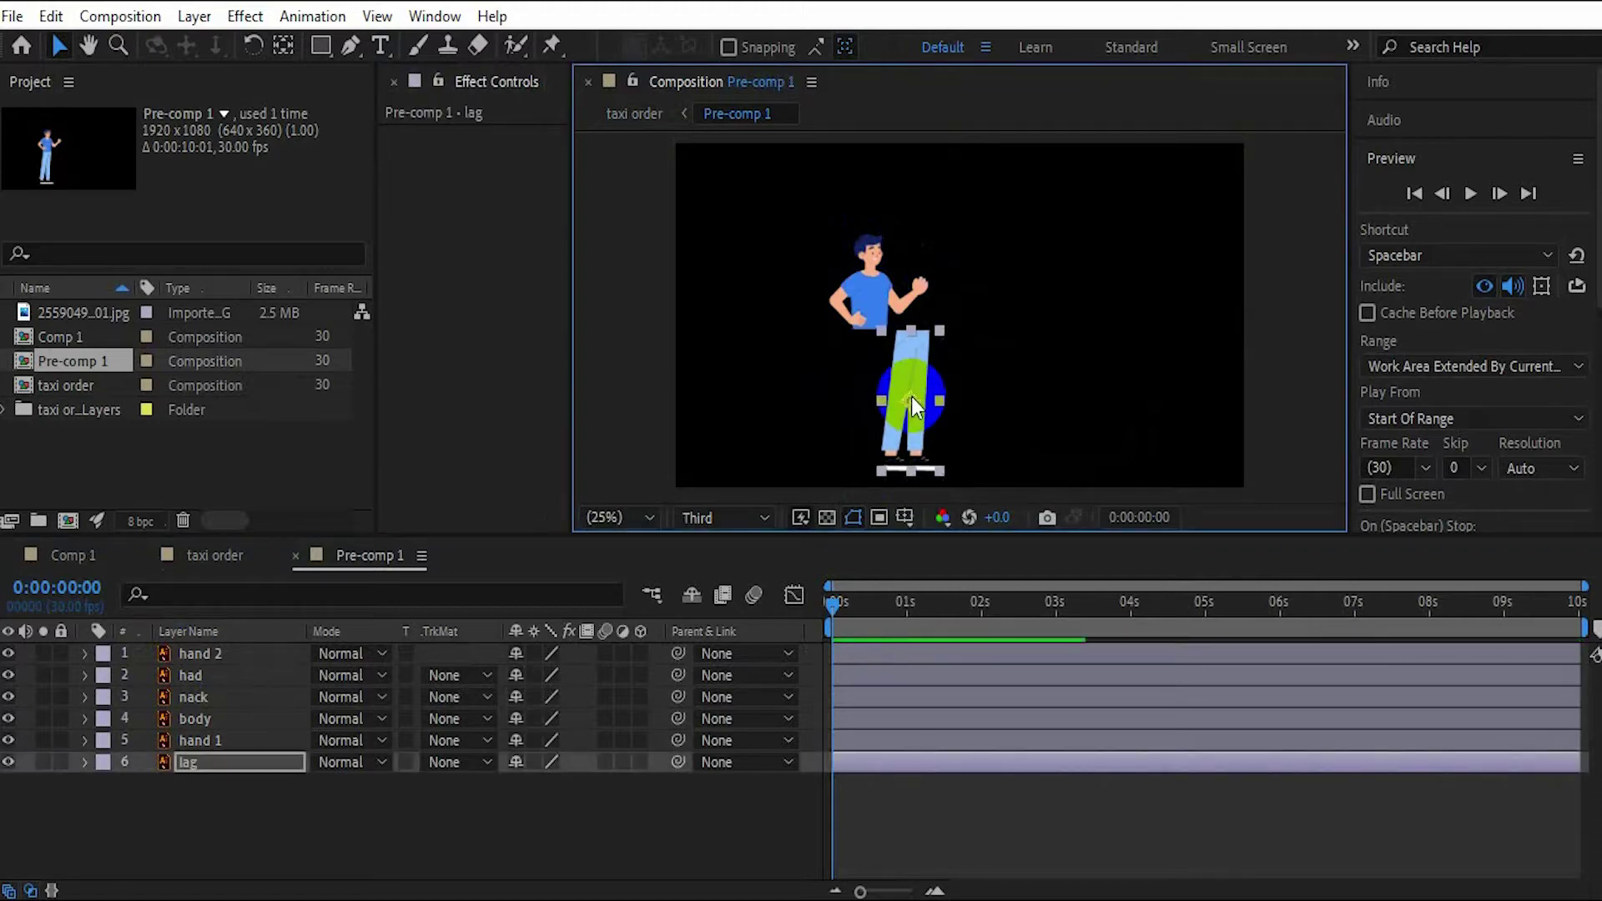
key("ctrl+z")
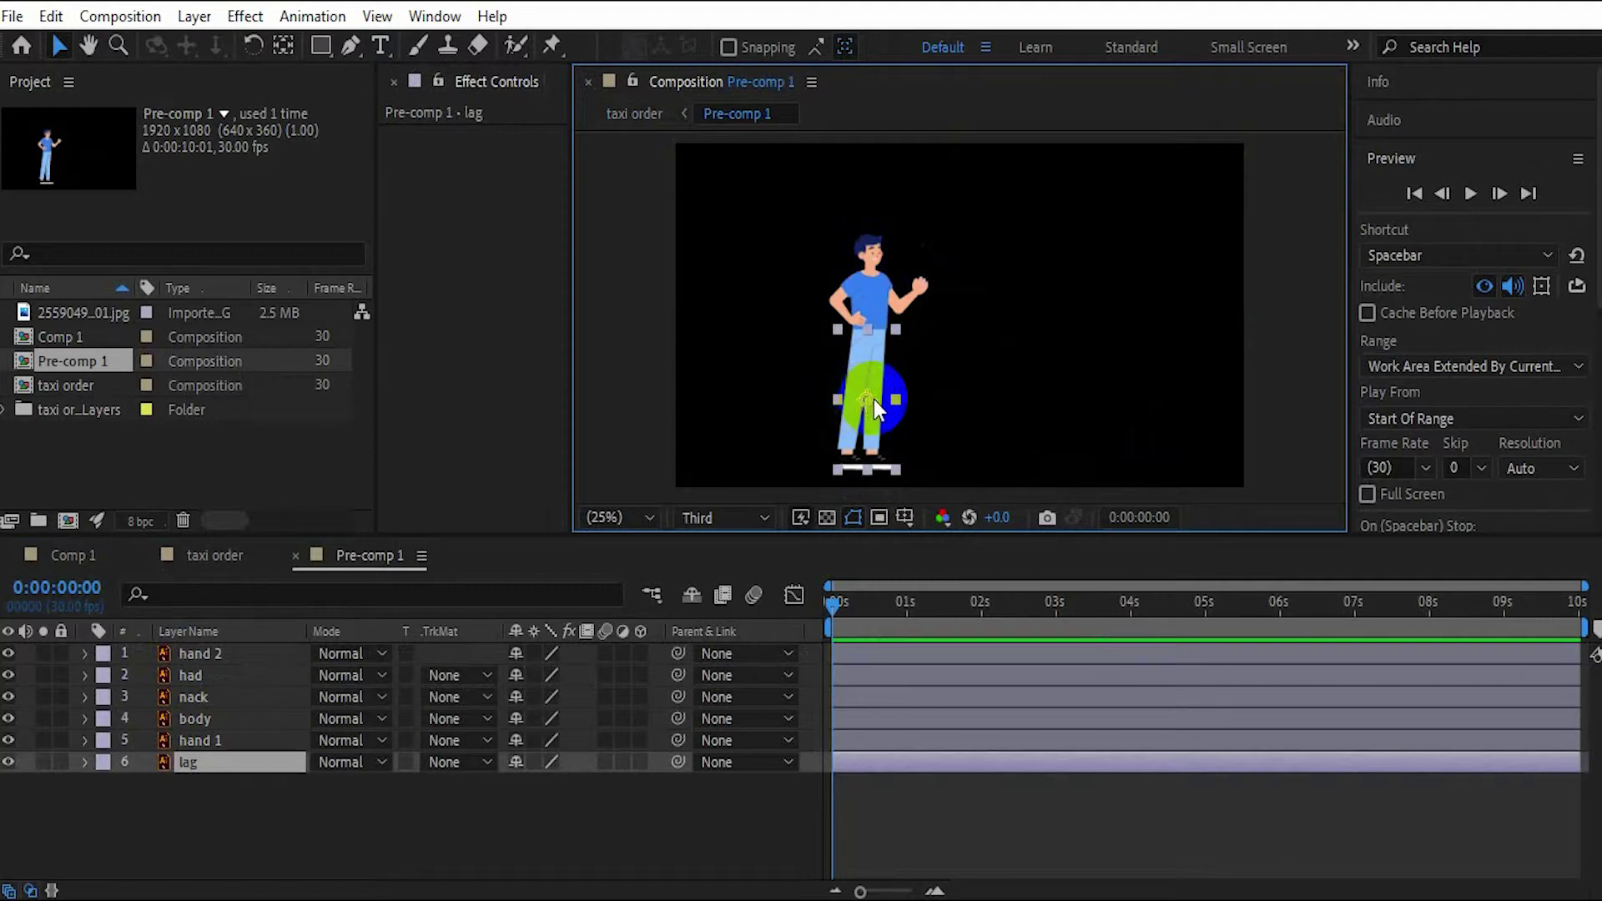
left_click(43, 762)
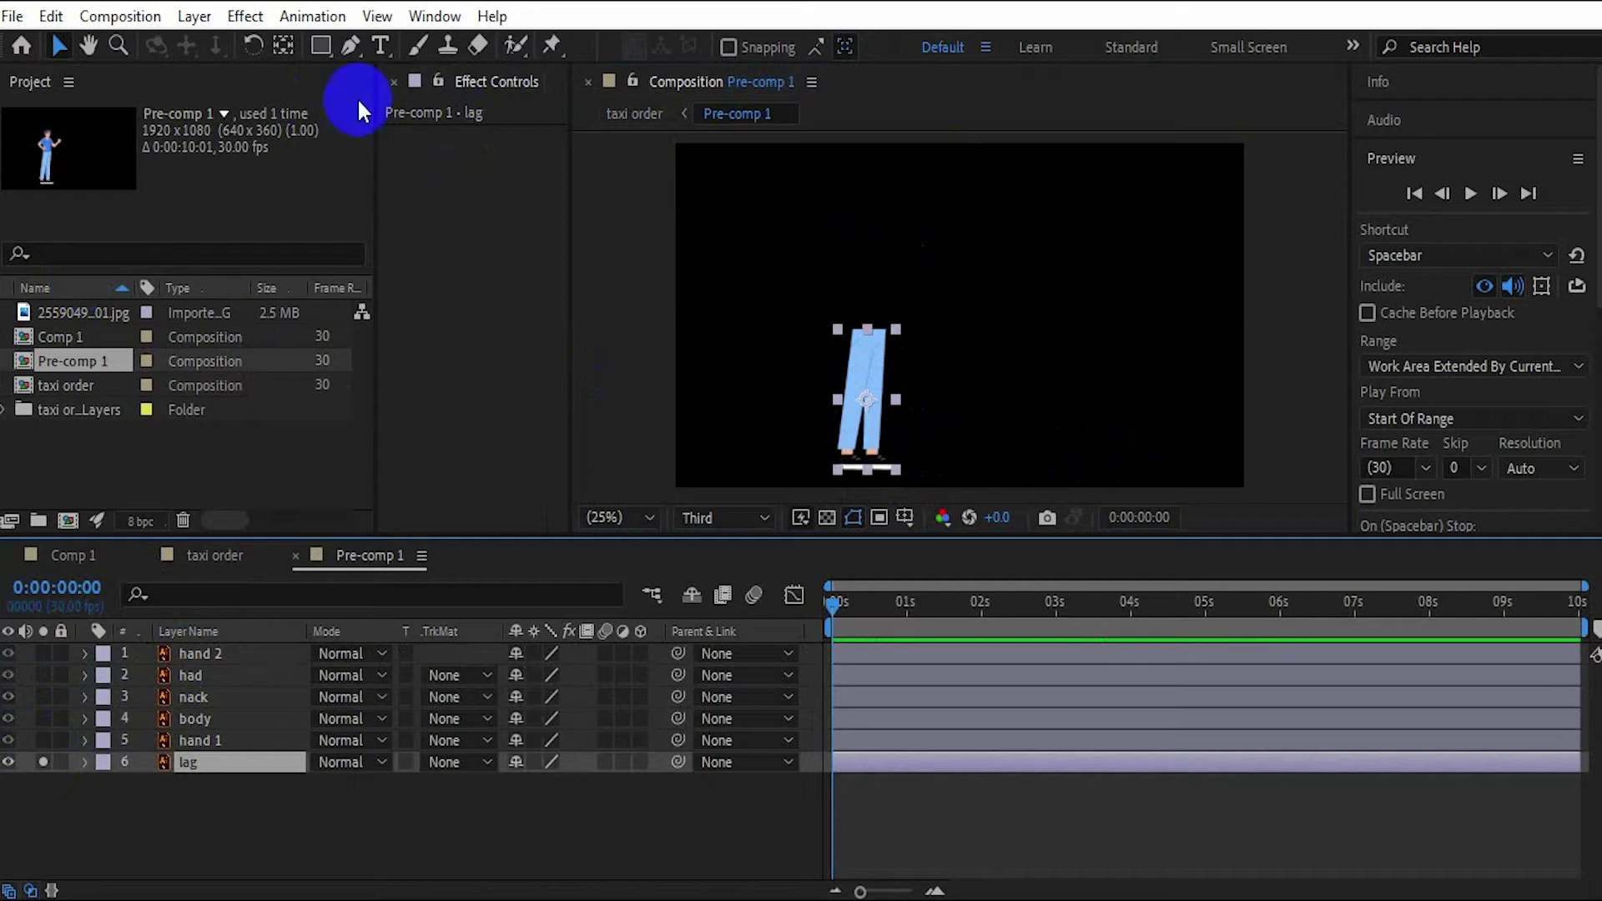
left_click(284, 45)
left_click_drag(867, 400, 862, 458)
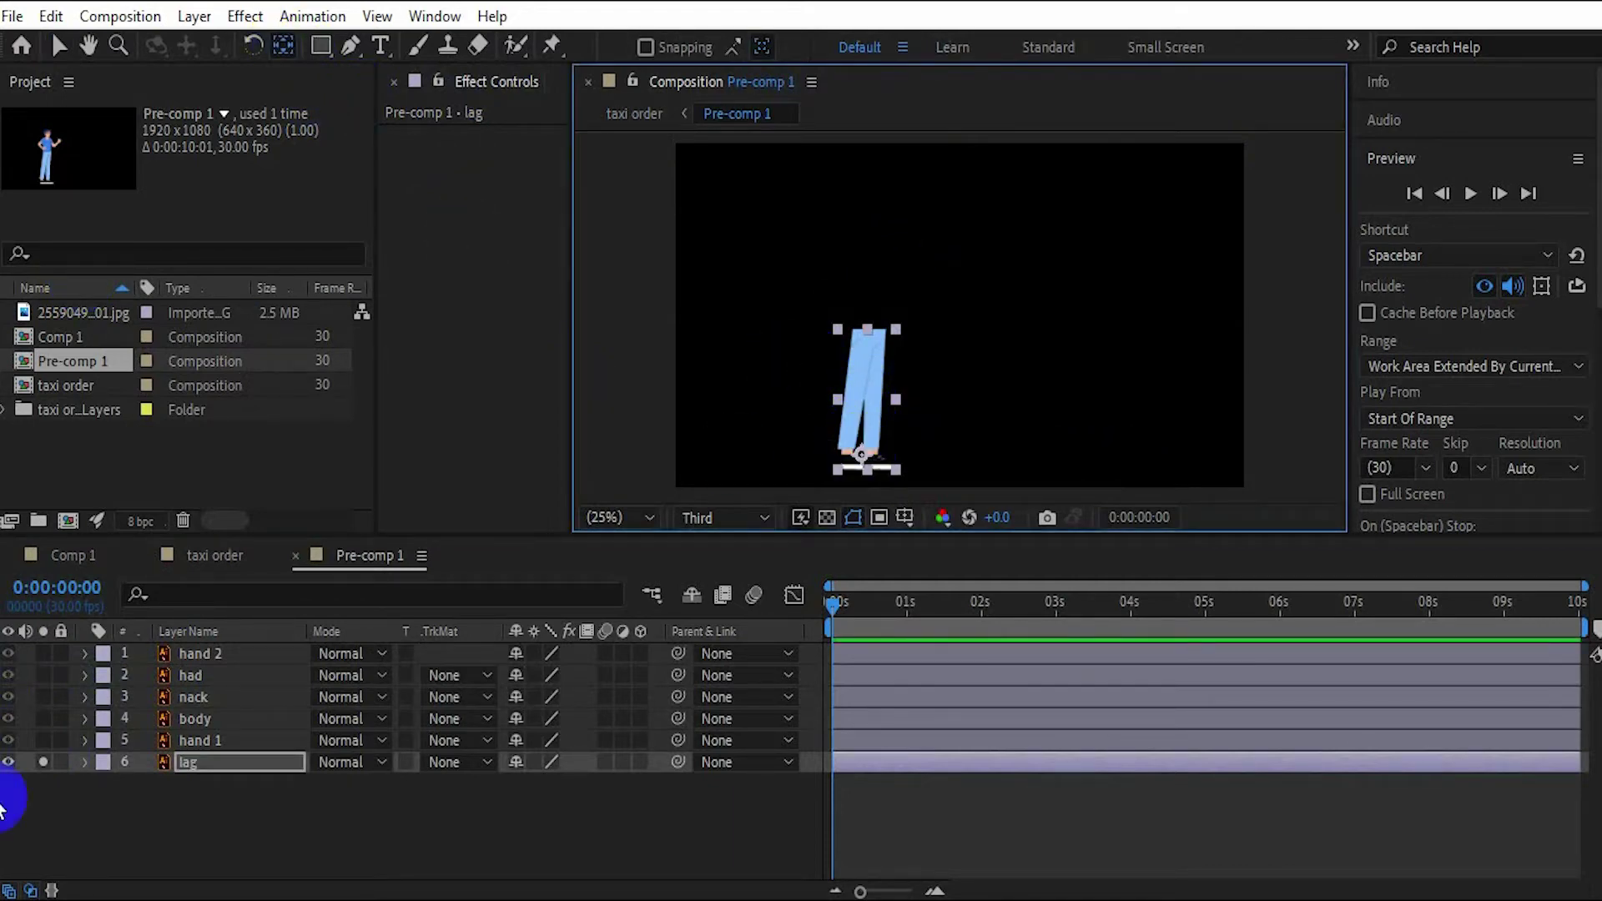
left_click(42, 762)
- Move hand 1's anchor point up to the shoulder and zoom to 50%
left_click(43, 740)
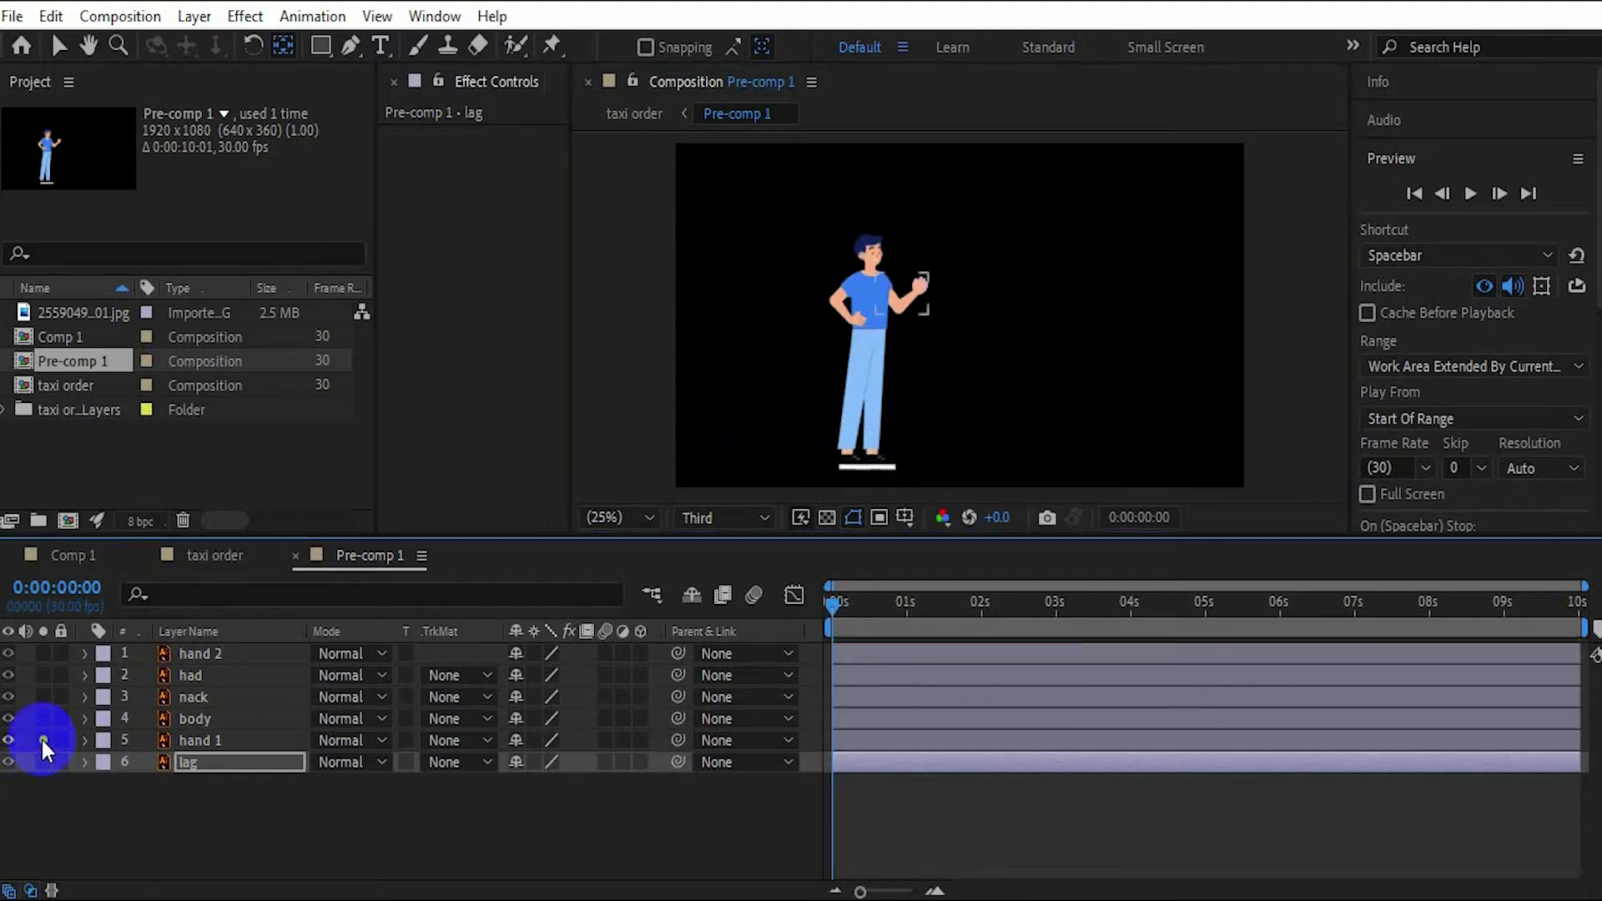
left_click(211, 740)
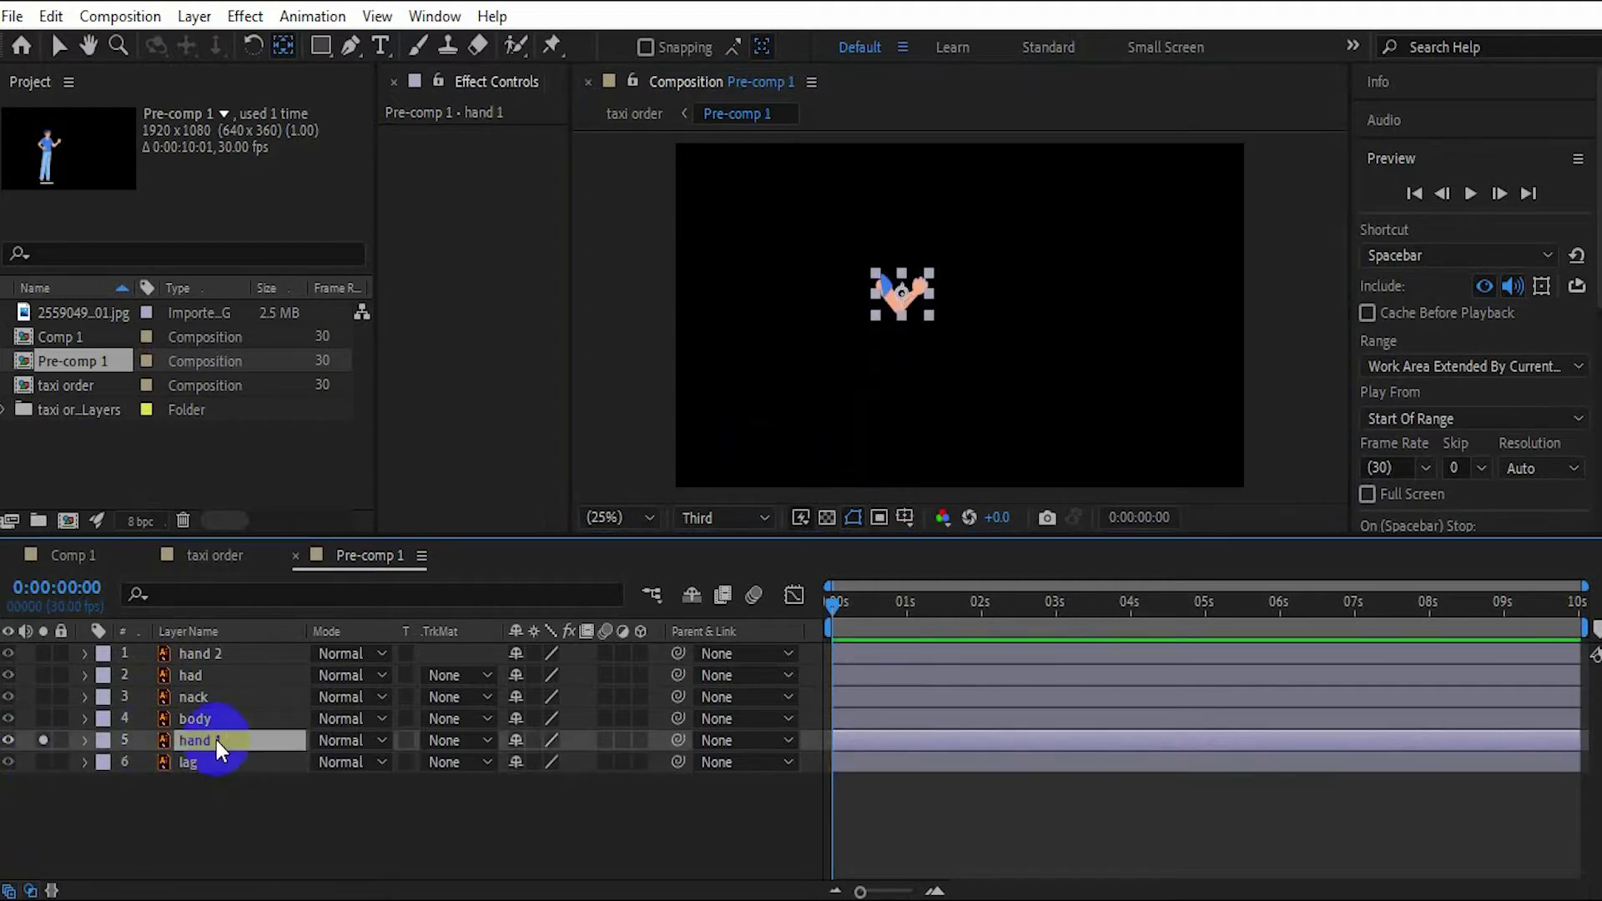
mouse_move(887, 372)
left_mouse_down()
mouse_move(914, 292)
mouse_move(880, 283)
left_mouse_up()
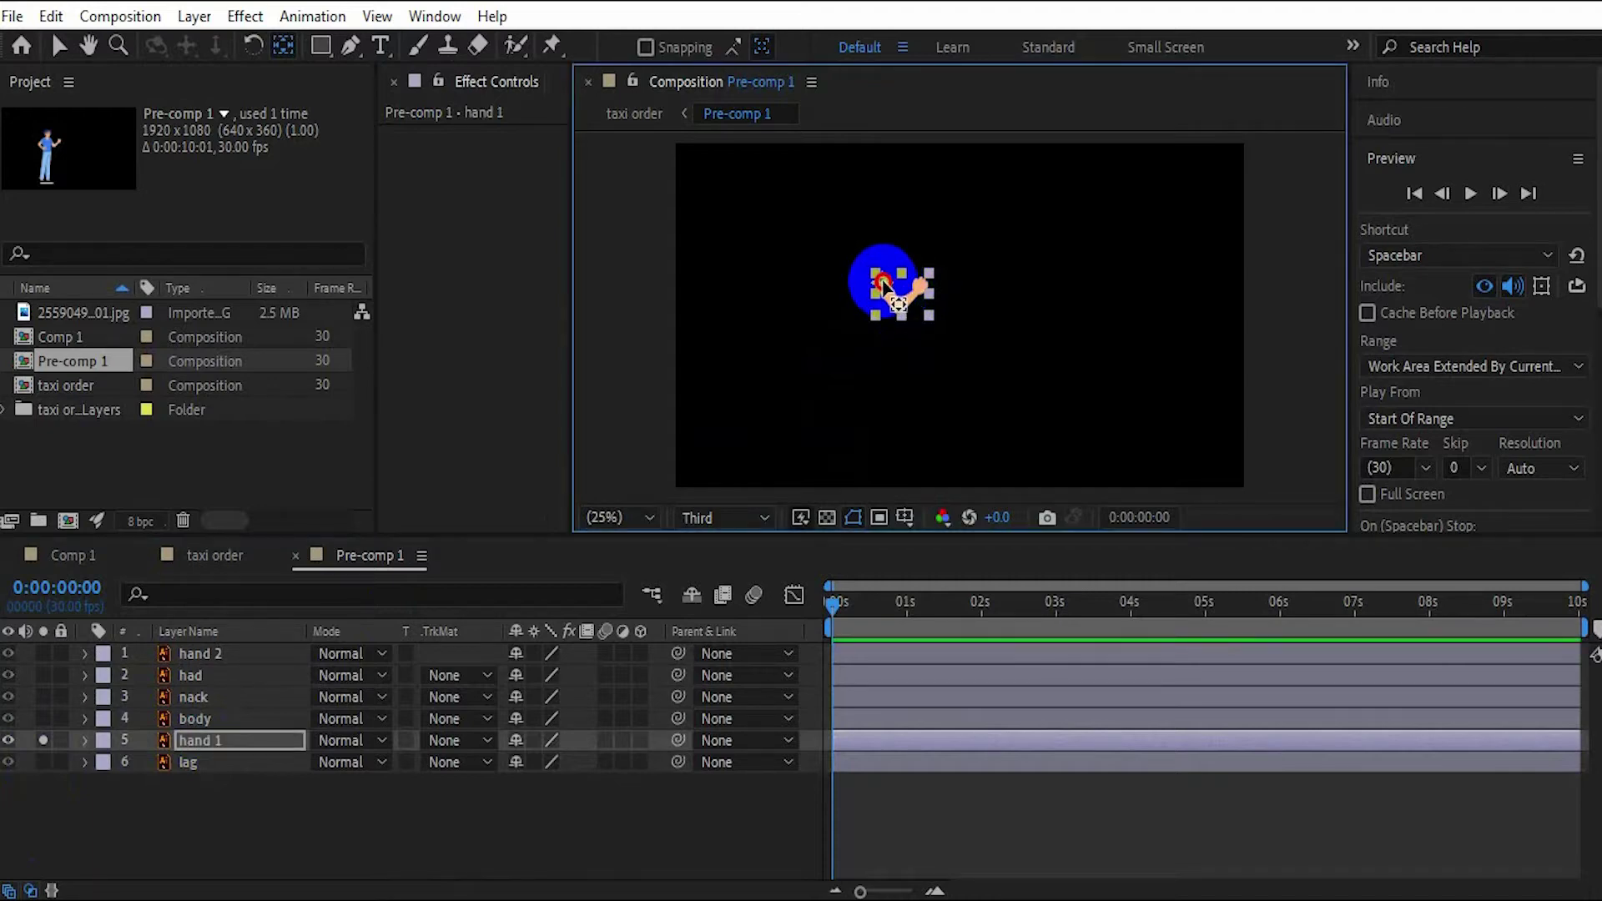
left_click(42, 739)
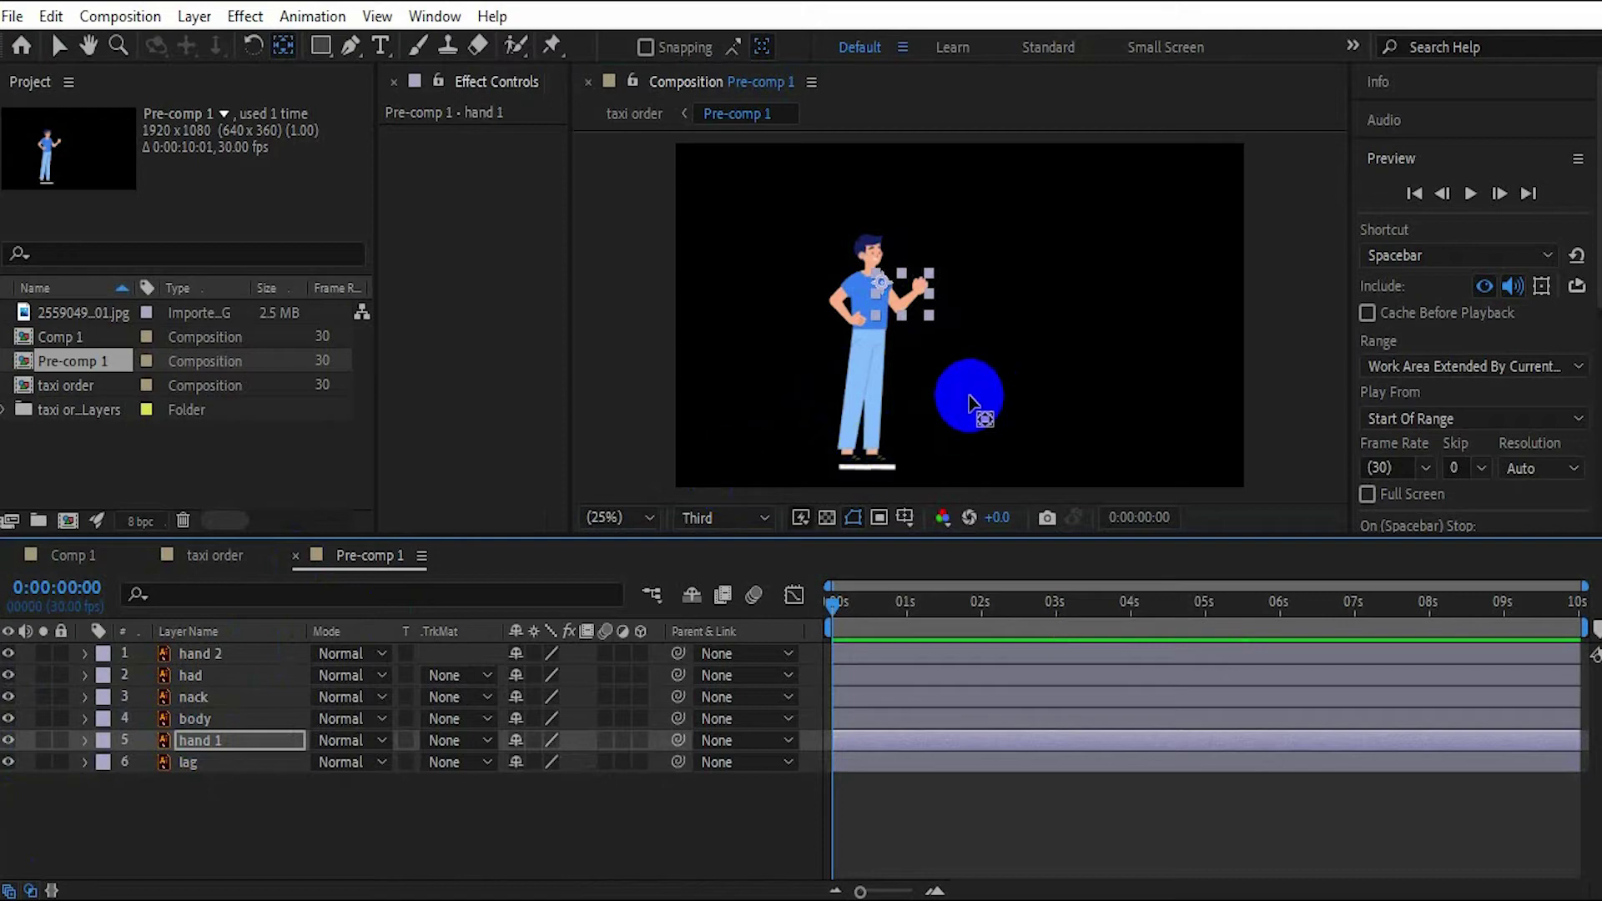
key("period")
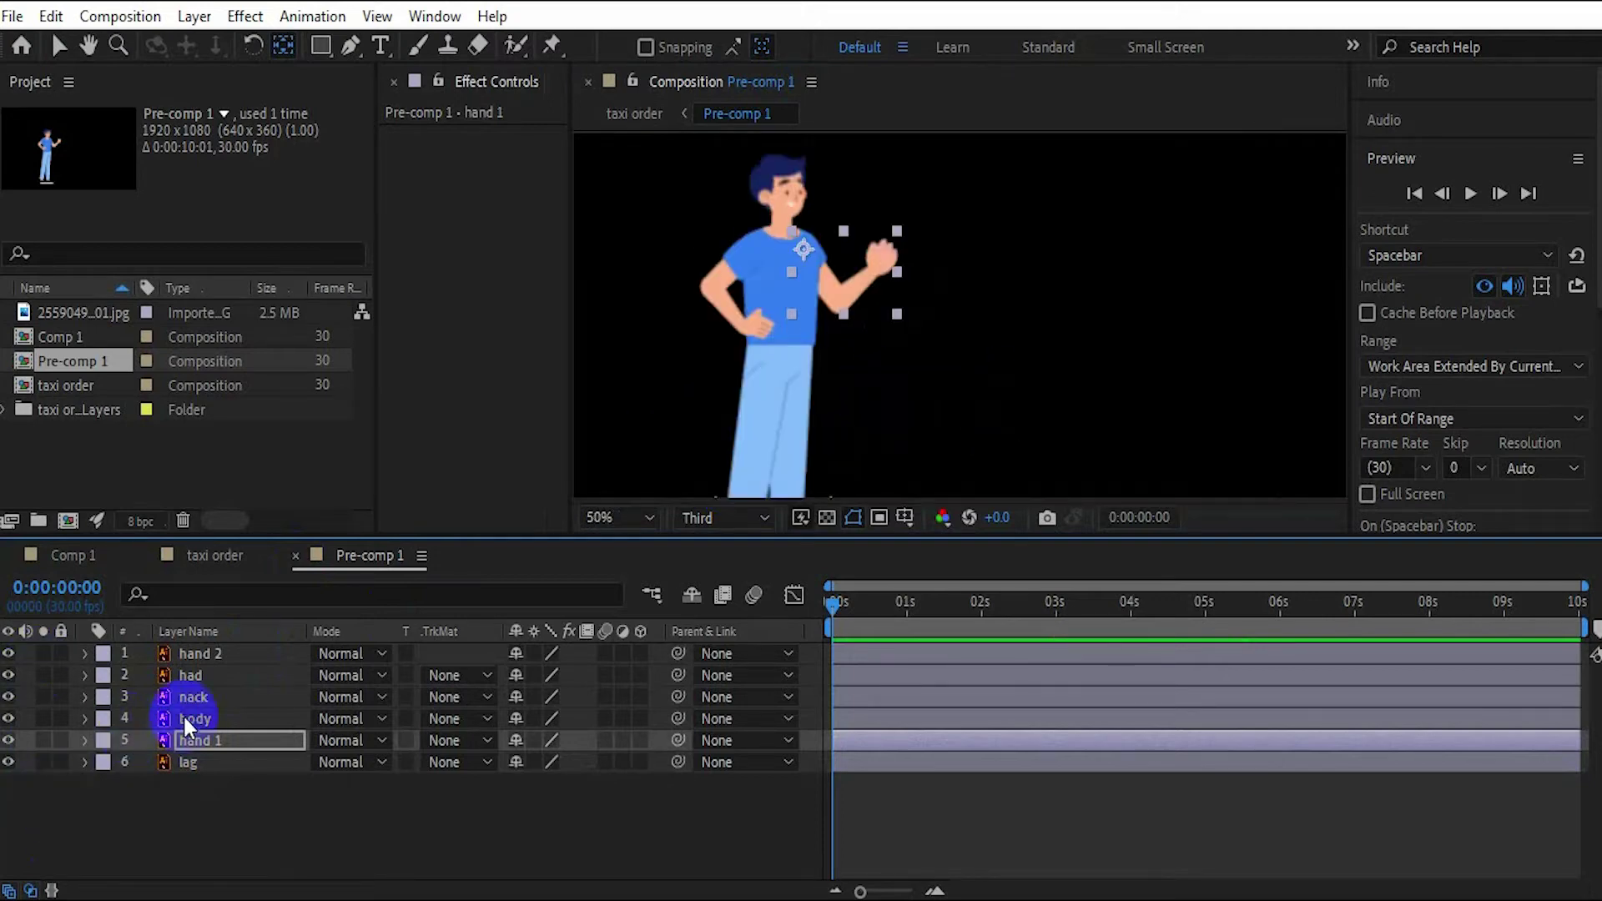
- Move the body layer's anchor point down to the torso's bottom edge
left_click(188, 719)
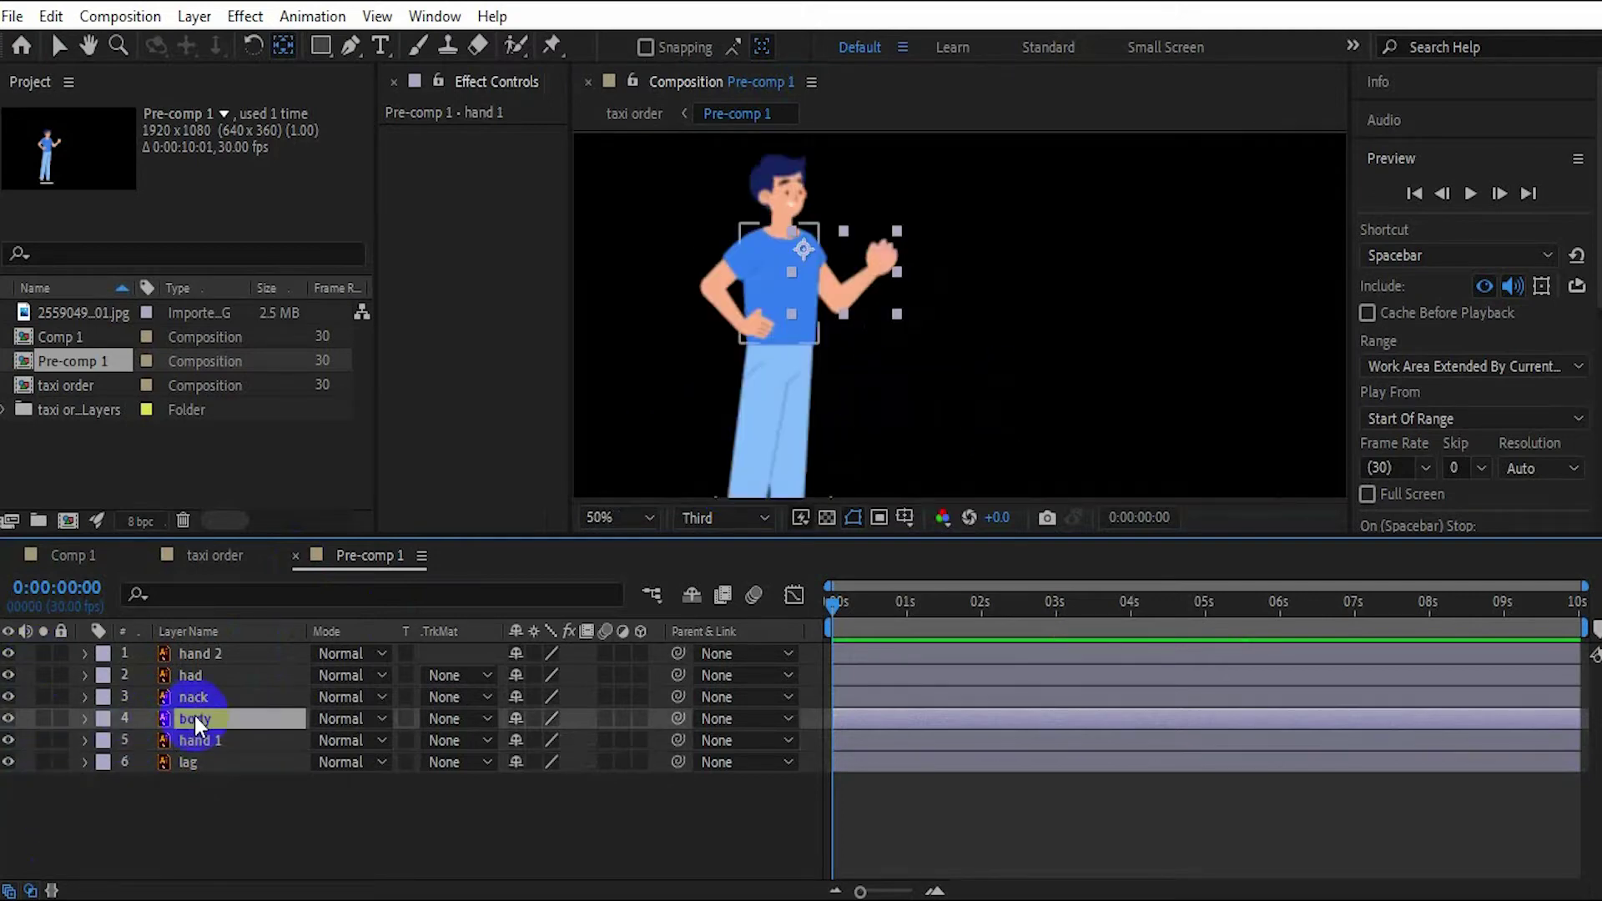
left_click(43, 718)
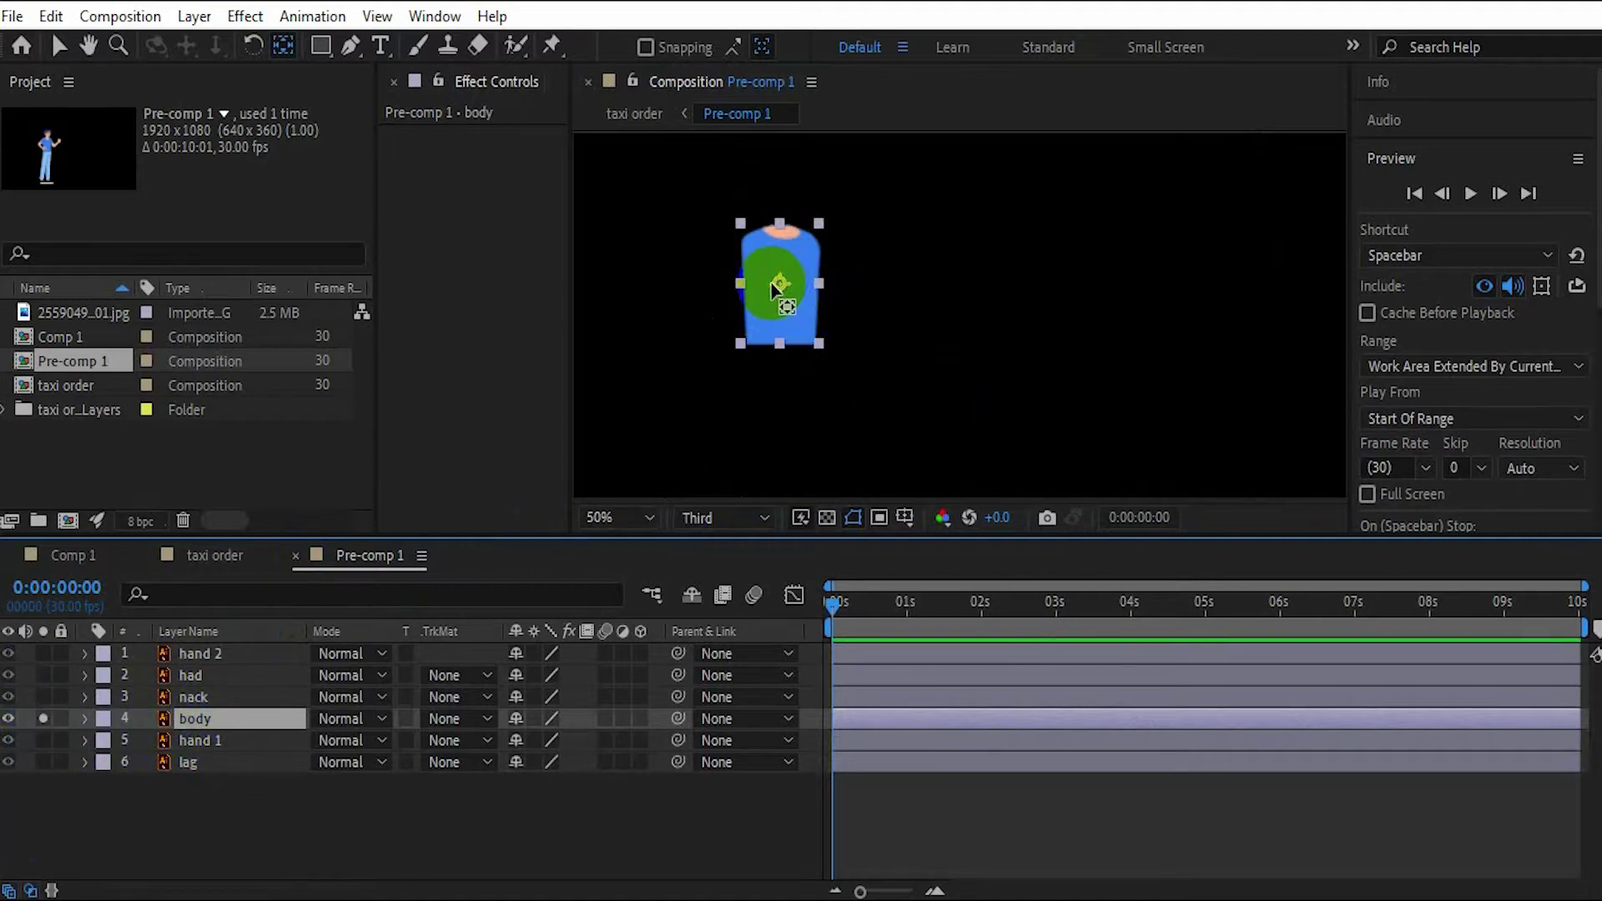
left_click_drag(777, 285, 778, 344)
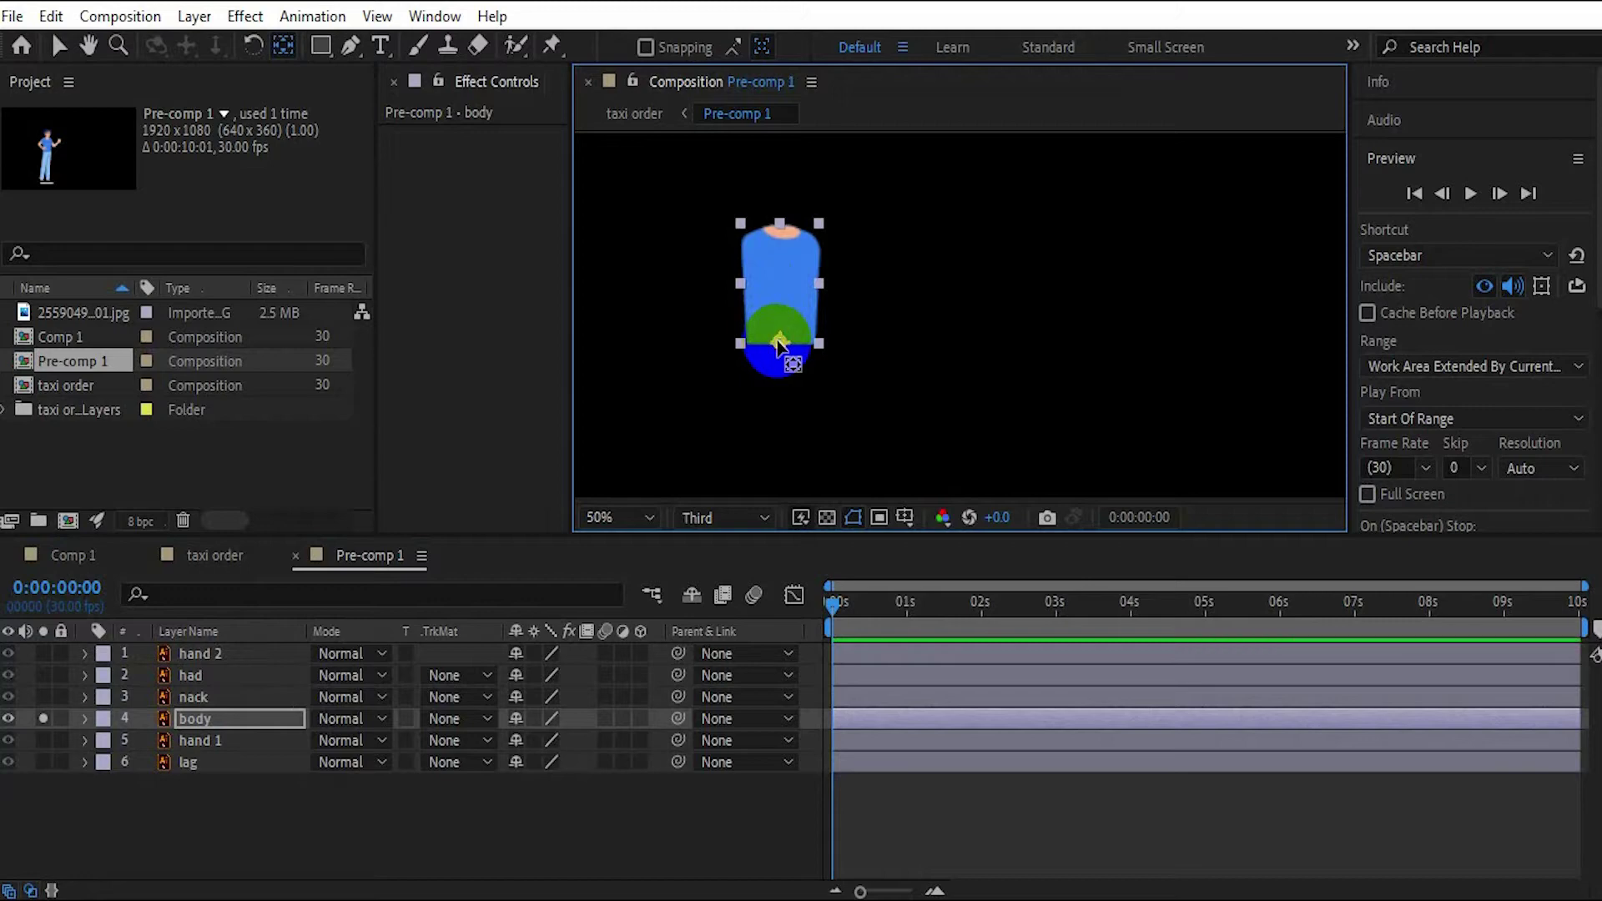
left_click(43, 719)
- Inspect the nack layer, then move the had layer's anchor point down to the neck
left_click(43, 697)
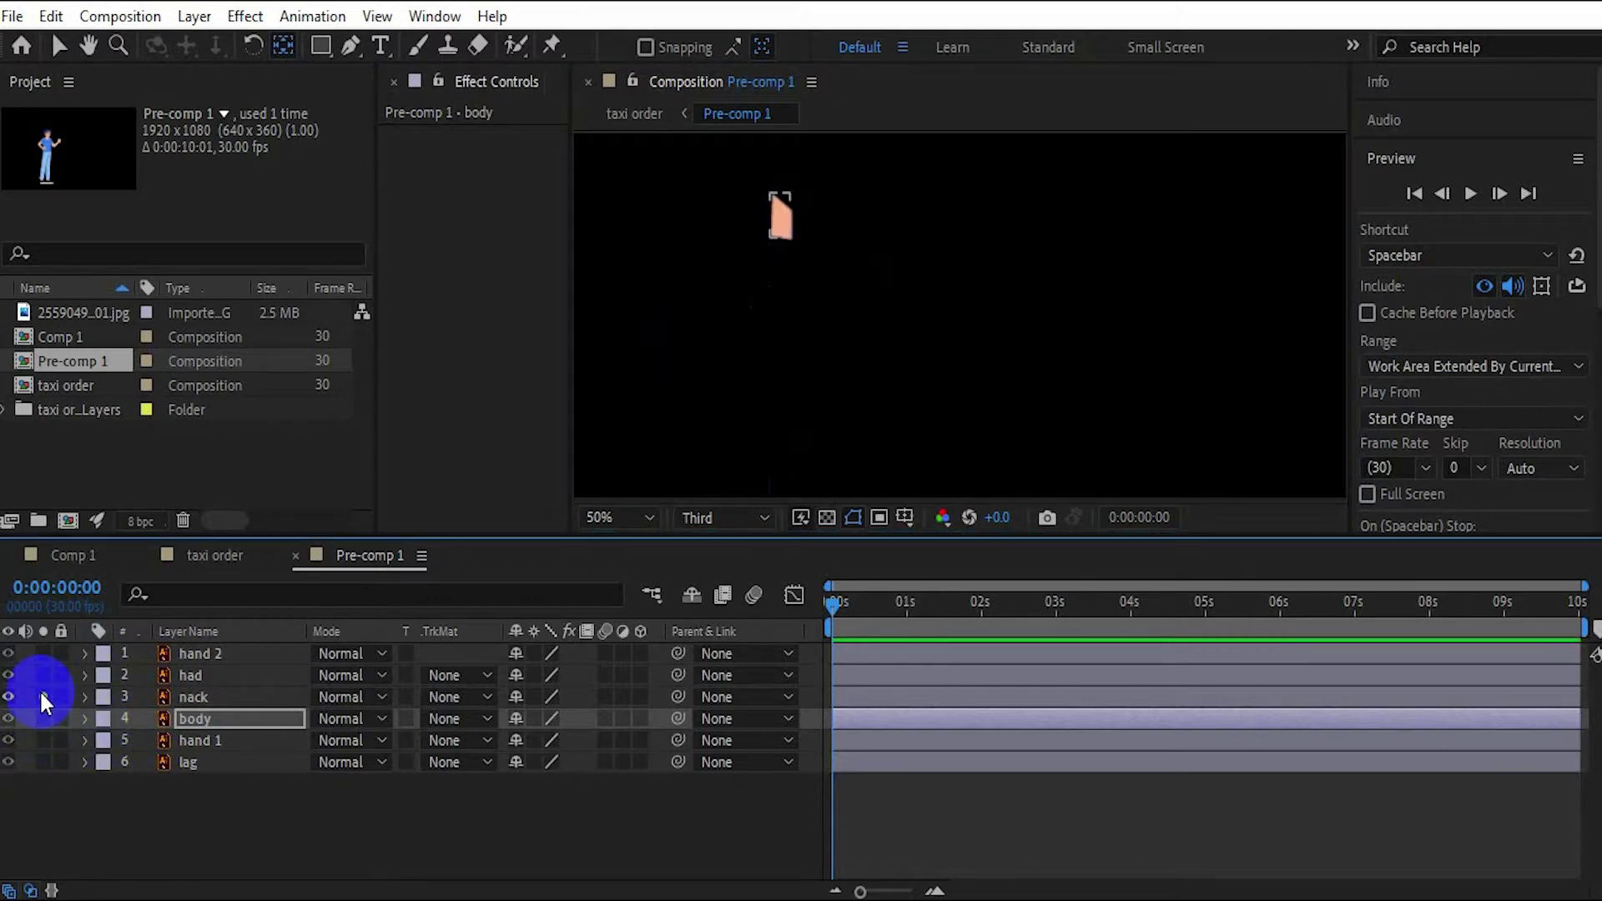
left_click(192, 699)
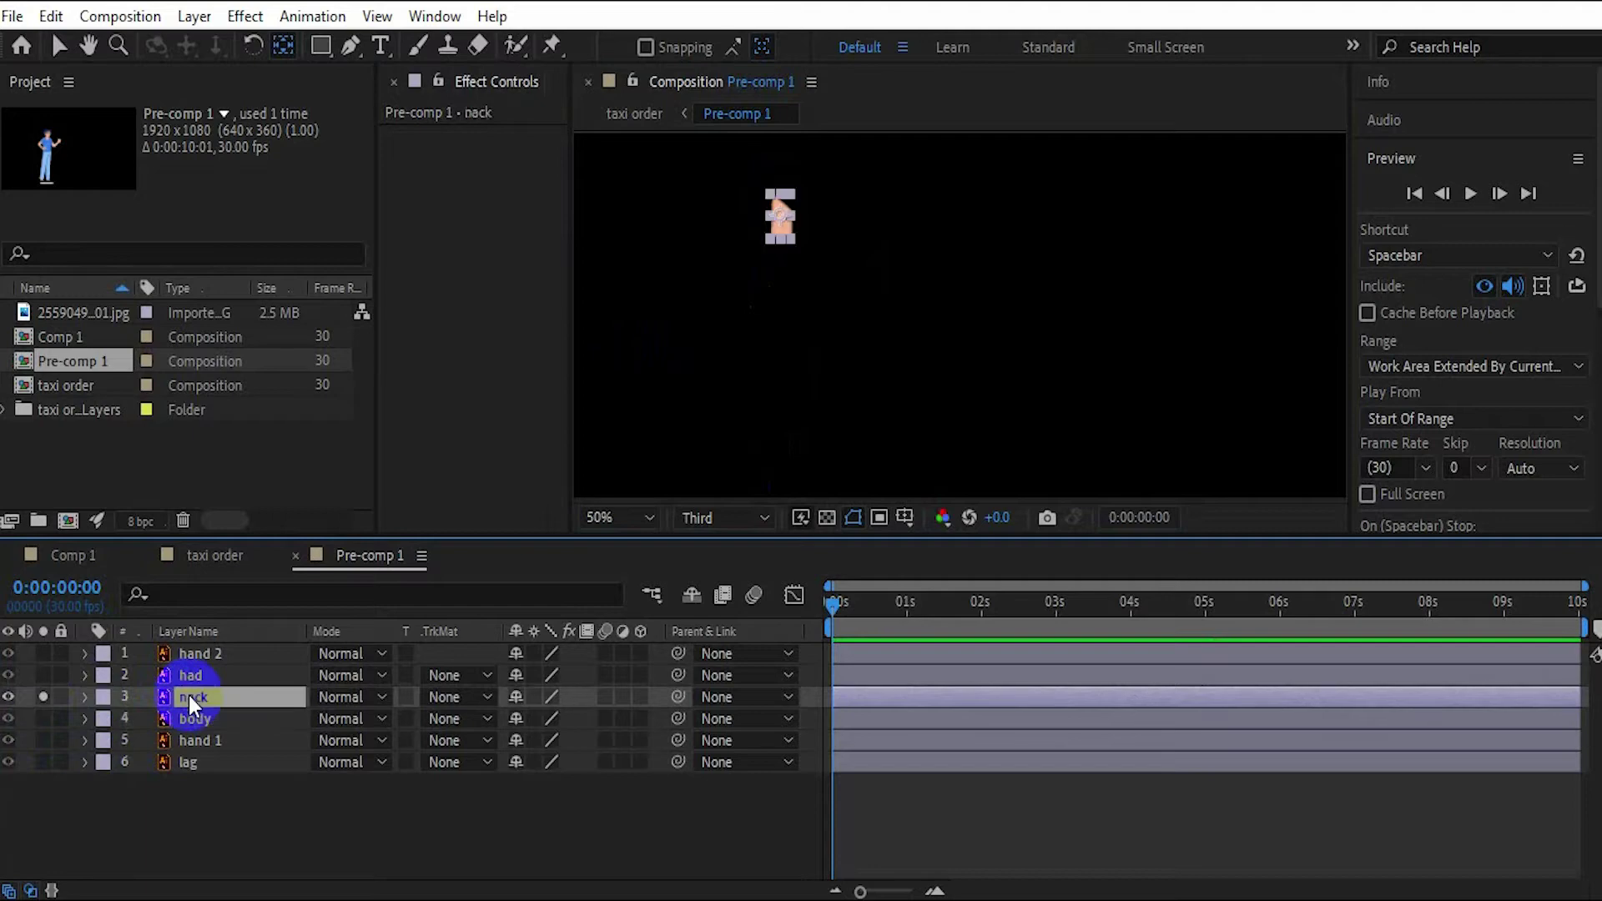
left_click(43, 697)
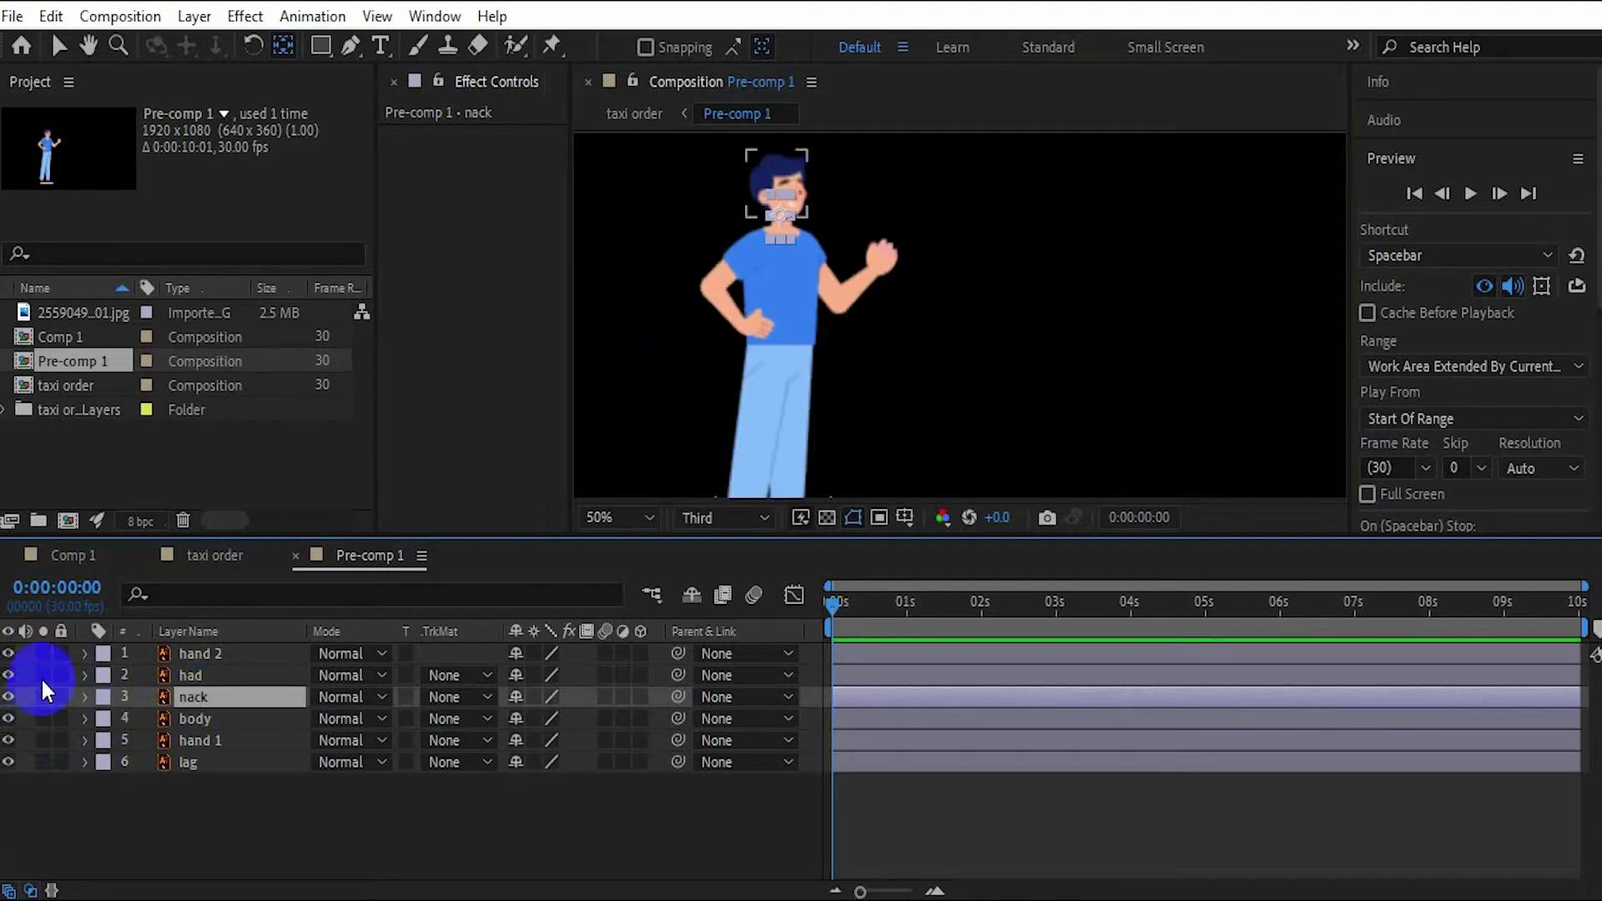
left_click(43, 675)
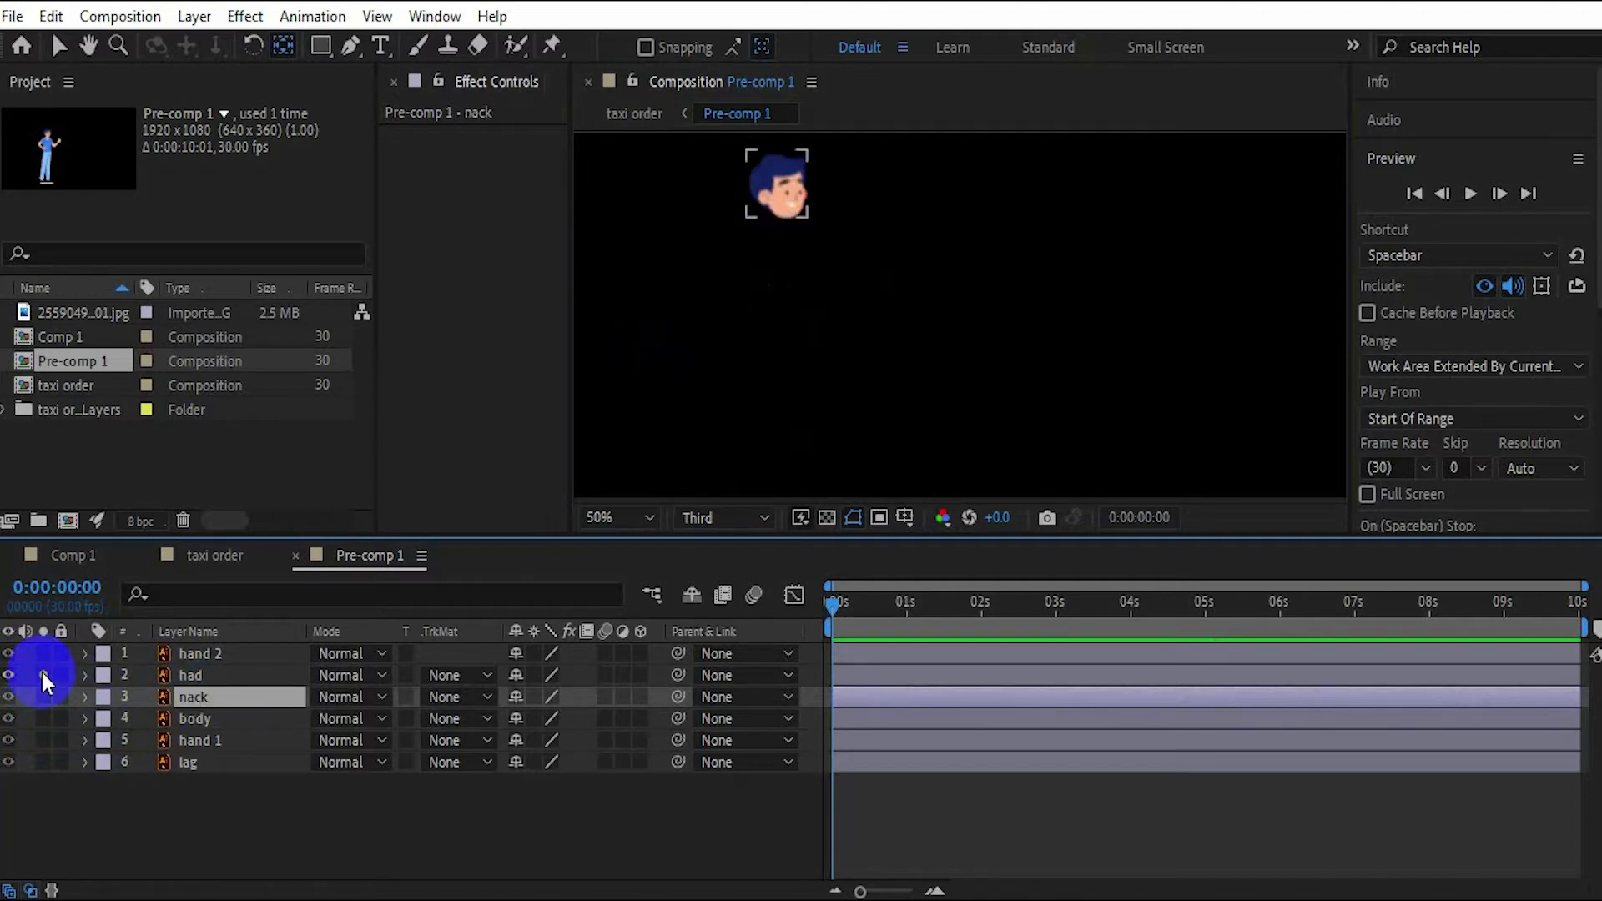
left_click(191, 678)
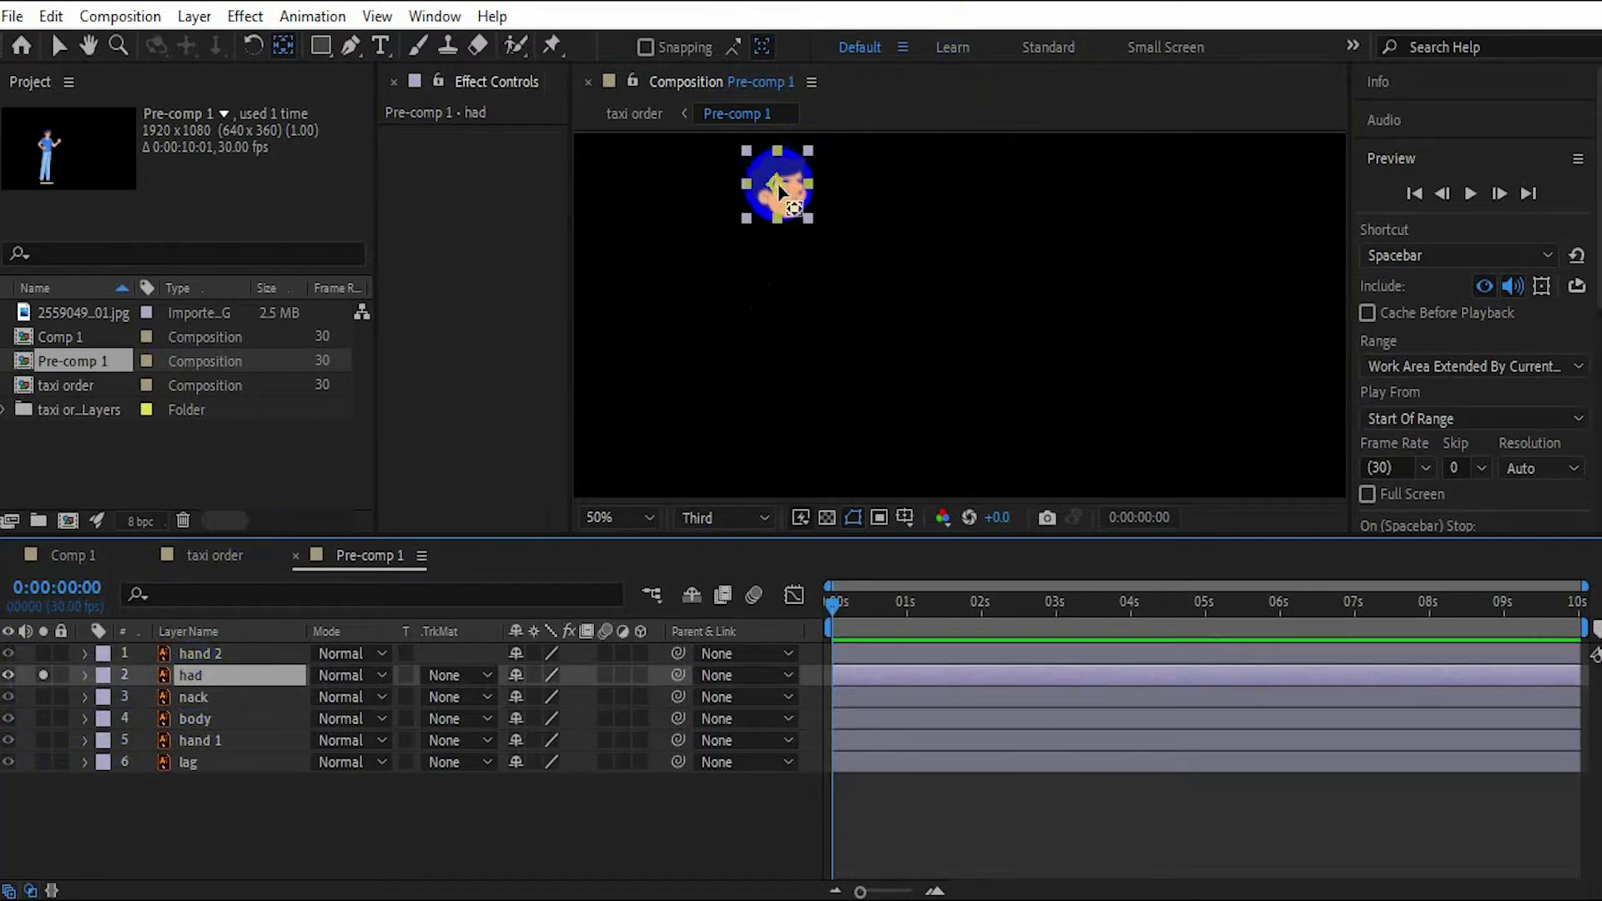
left_click_drag(776, 183, 777, 219)
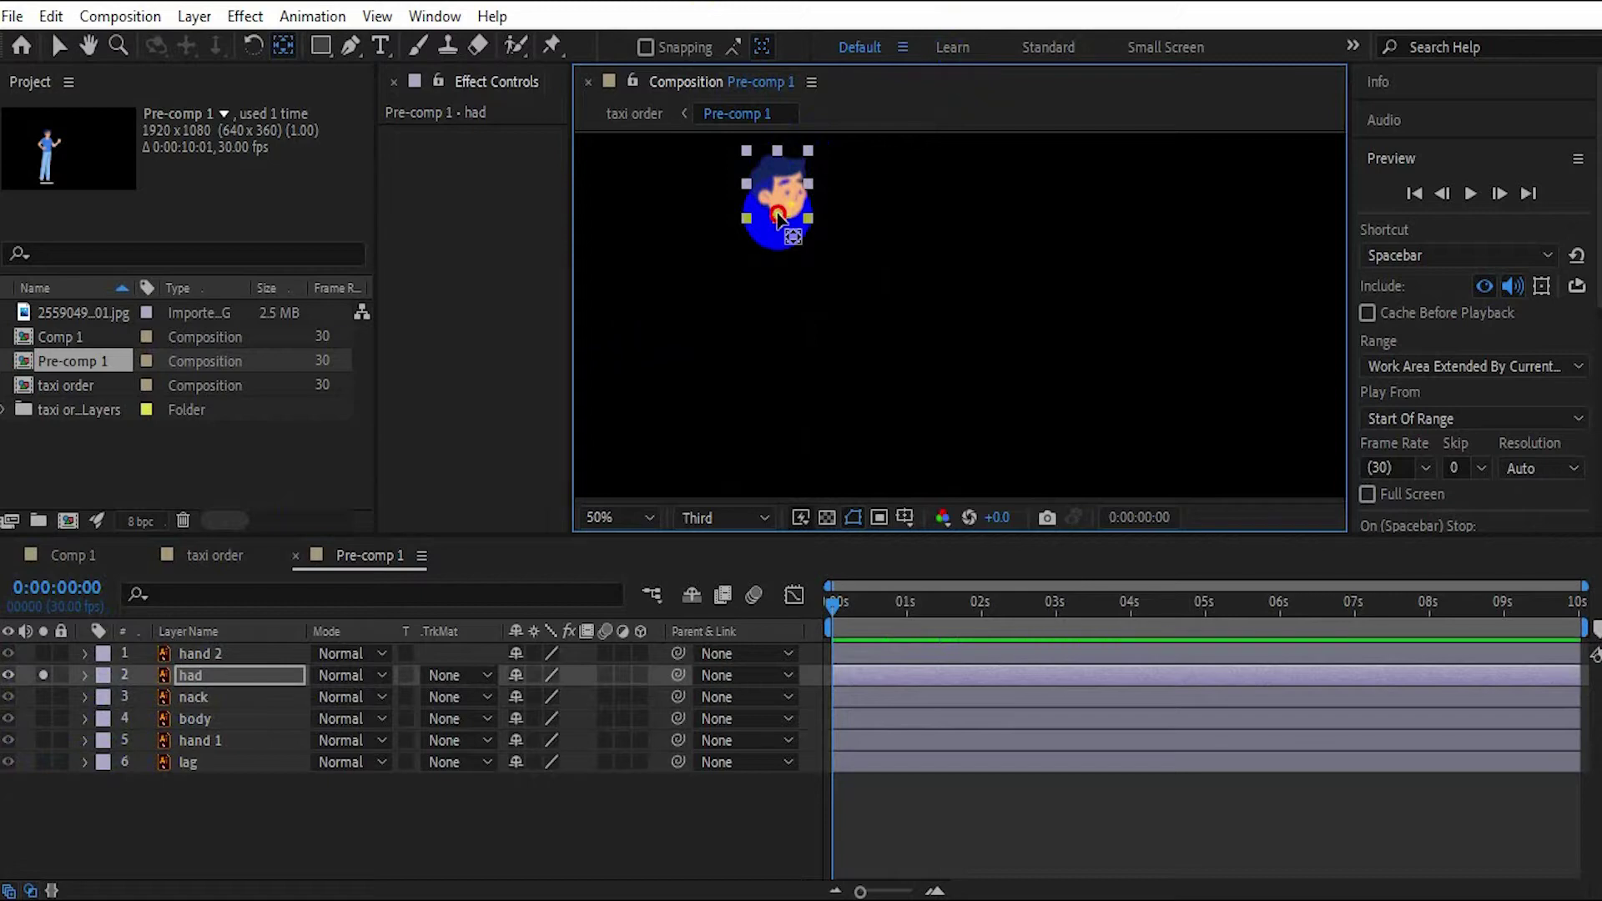
left_click(43, 675)
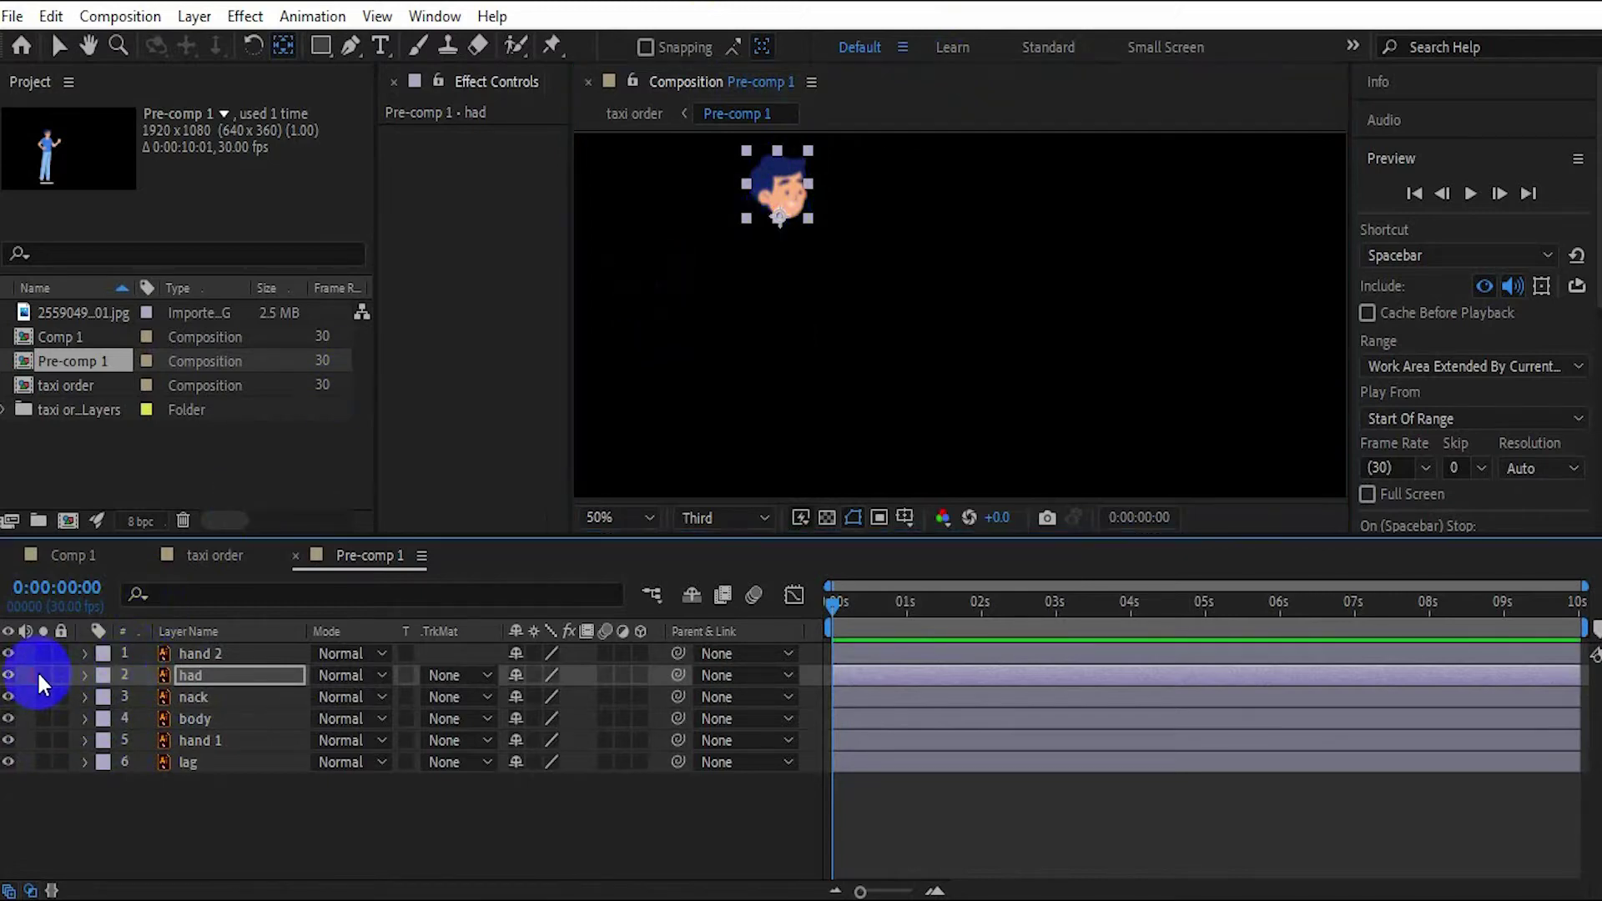
- Move the hand 2 arm's anchor point to its shoulder and unsolo it
left_click(42, 654)
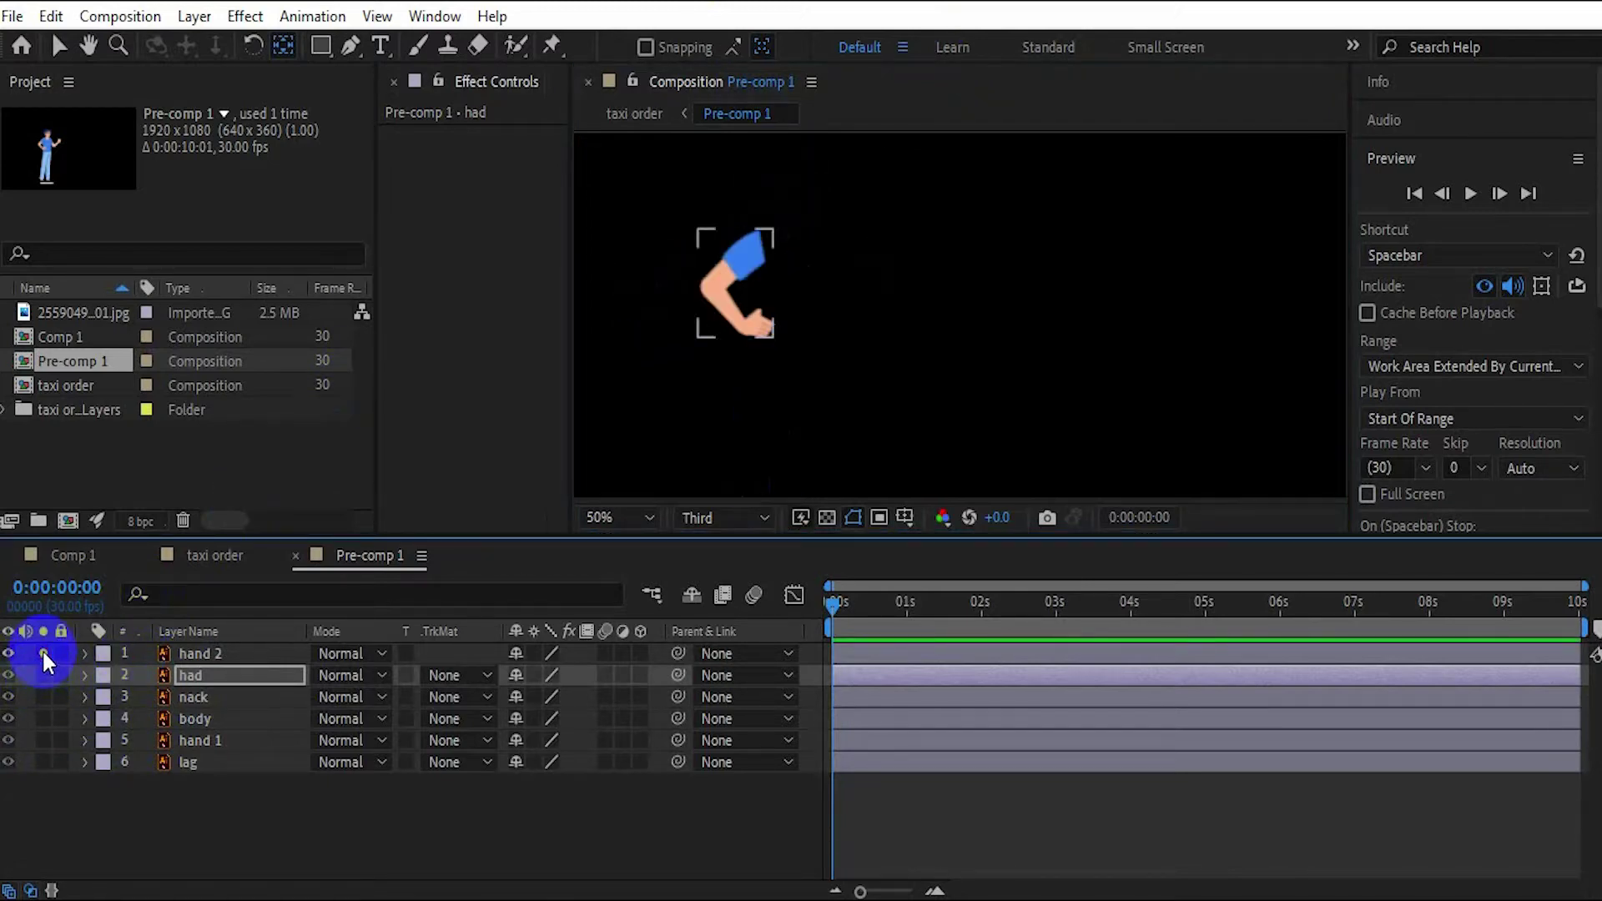
left_click(199, 654)
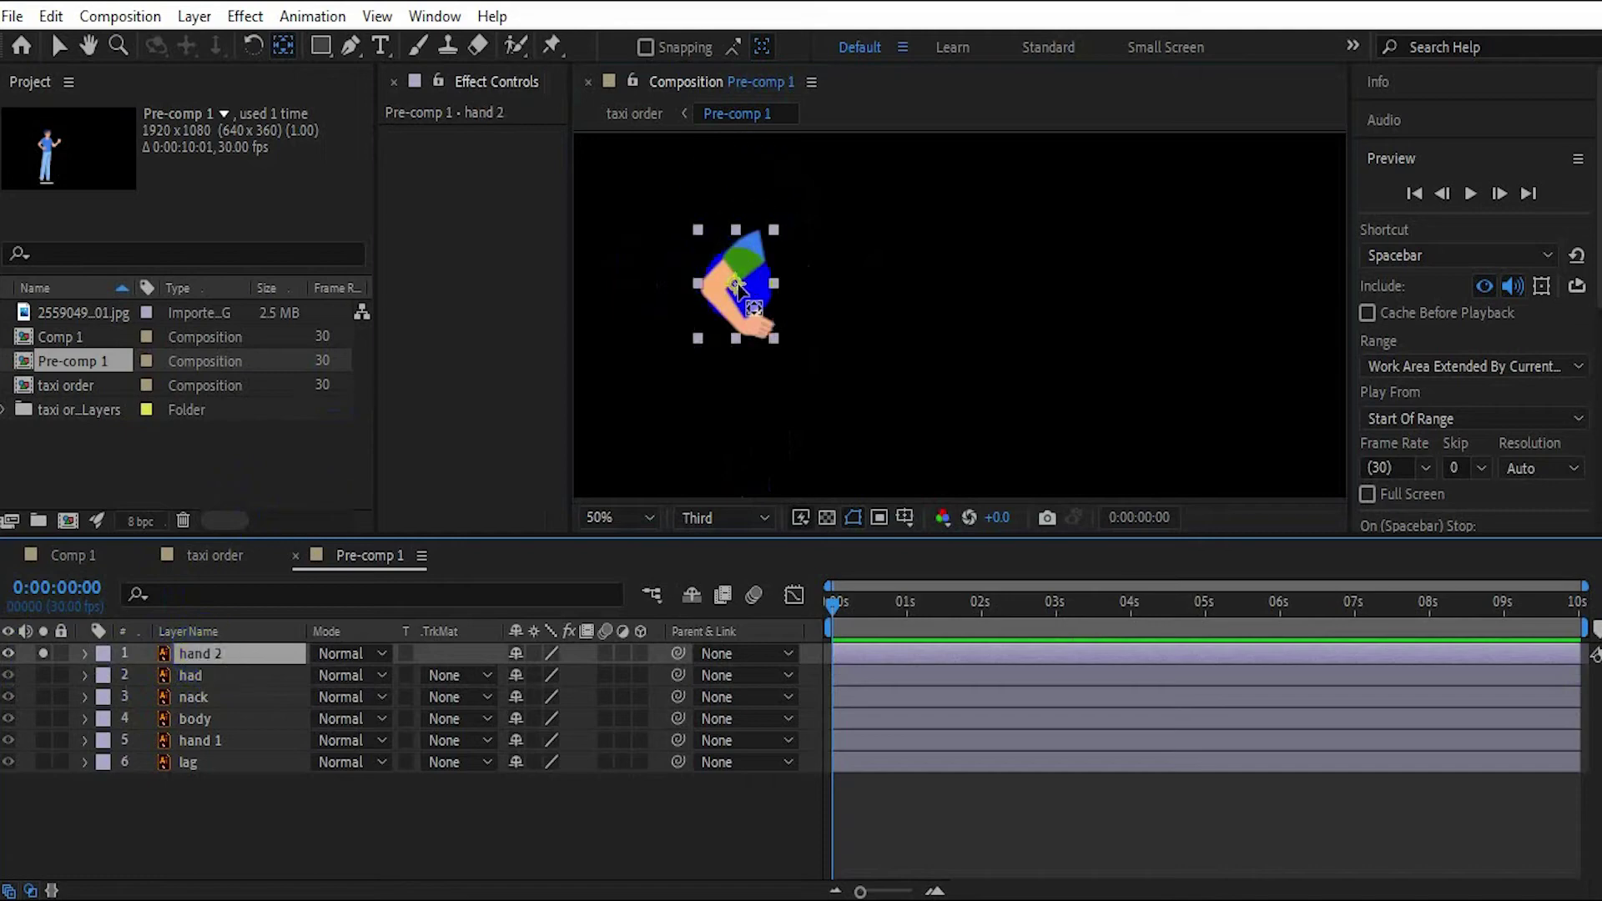
left_click_drag(738, 288, 759, 248)
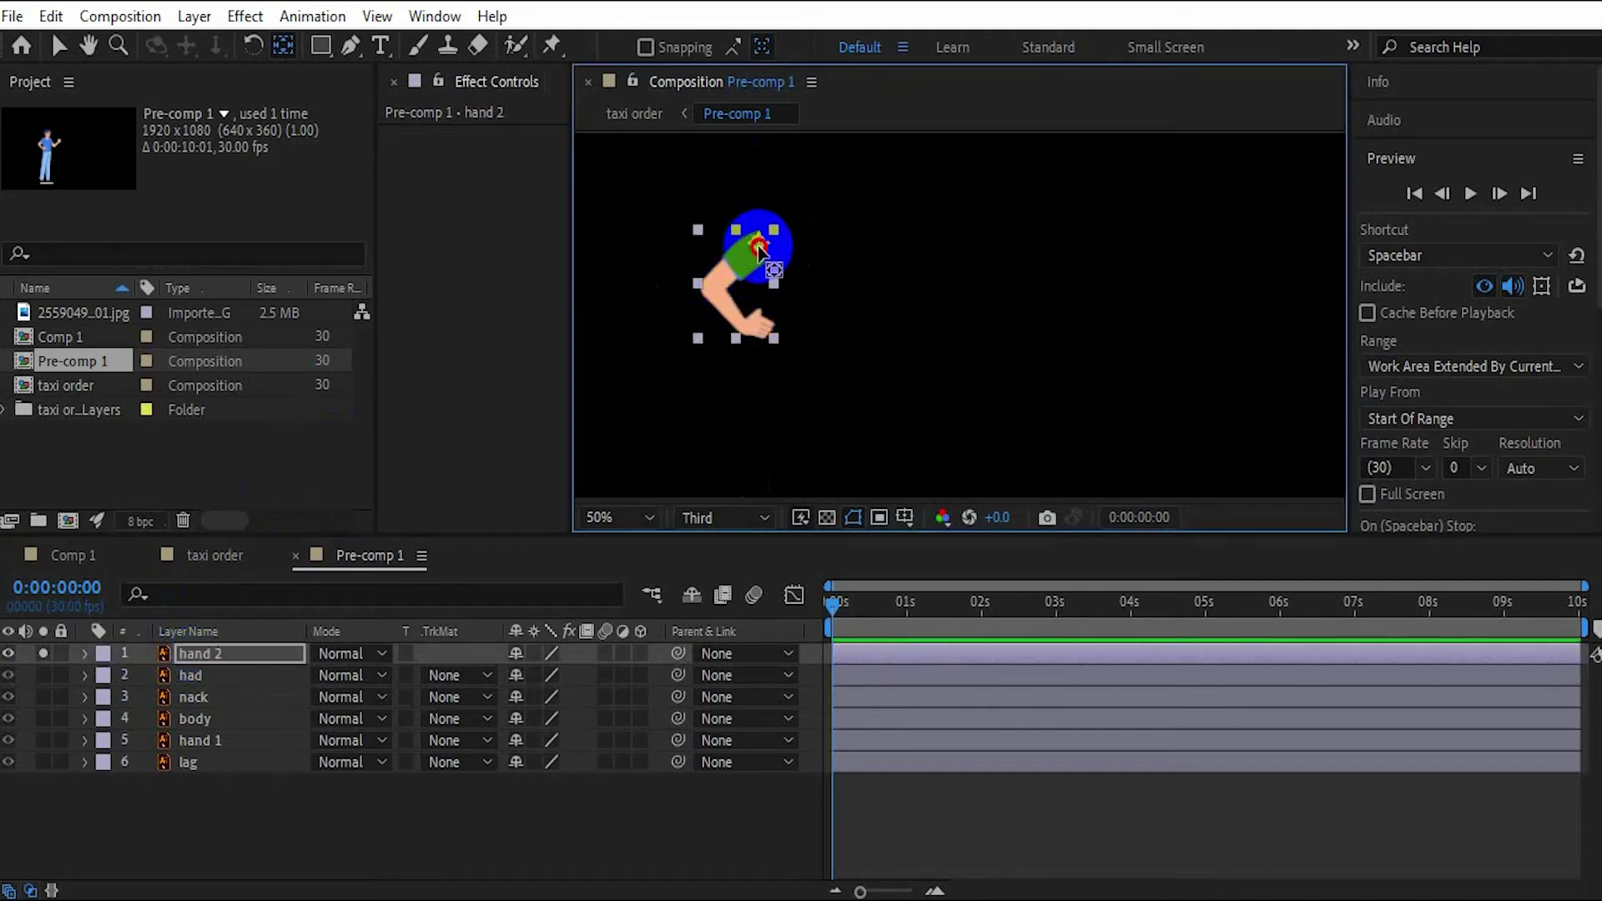
left_click(42, 654)
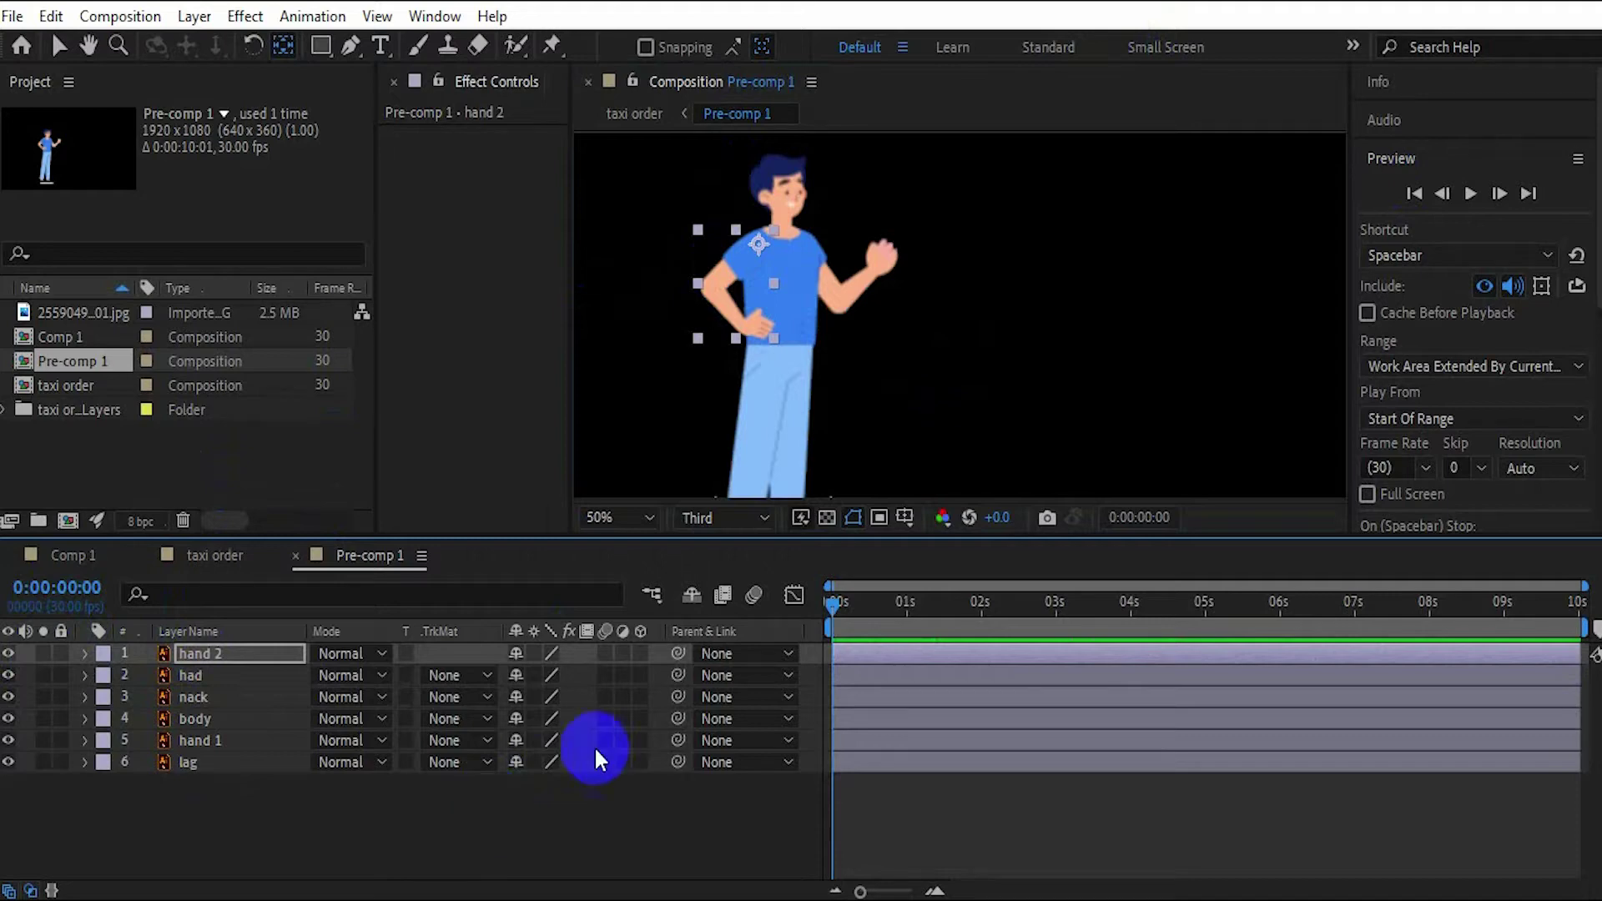
- Parent the had layer to nack and the nack layer to body
left_click(224, 677)
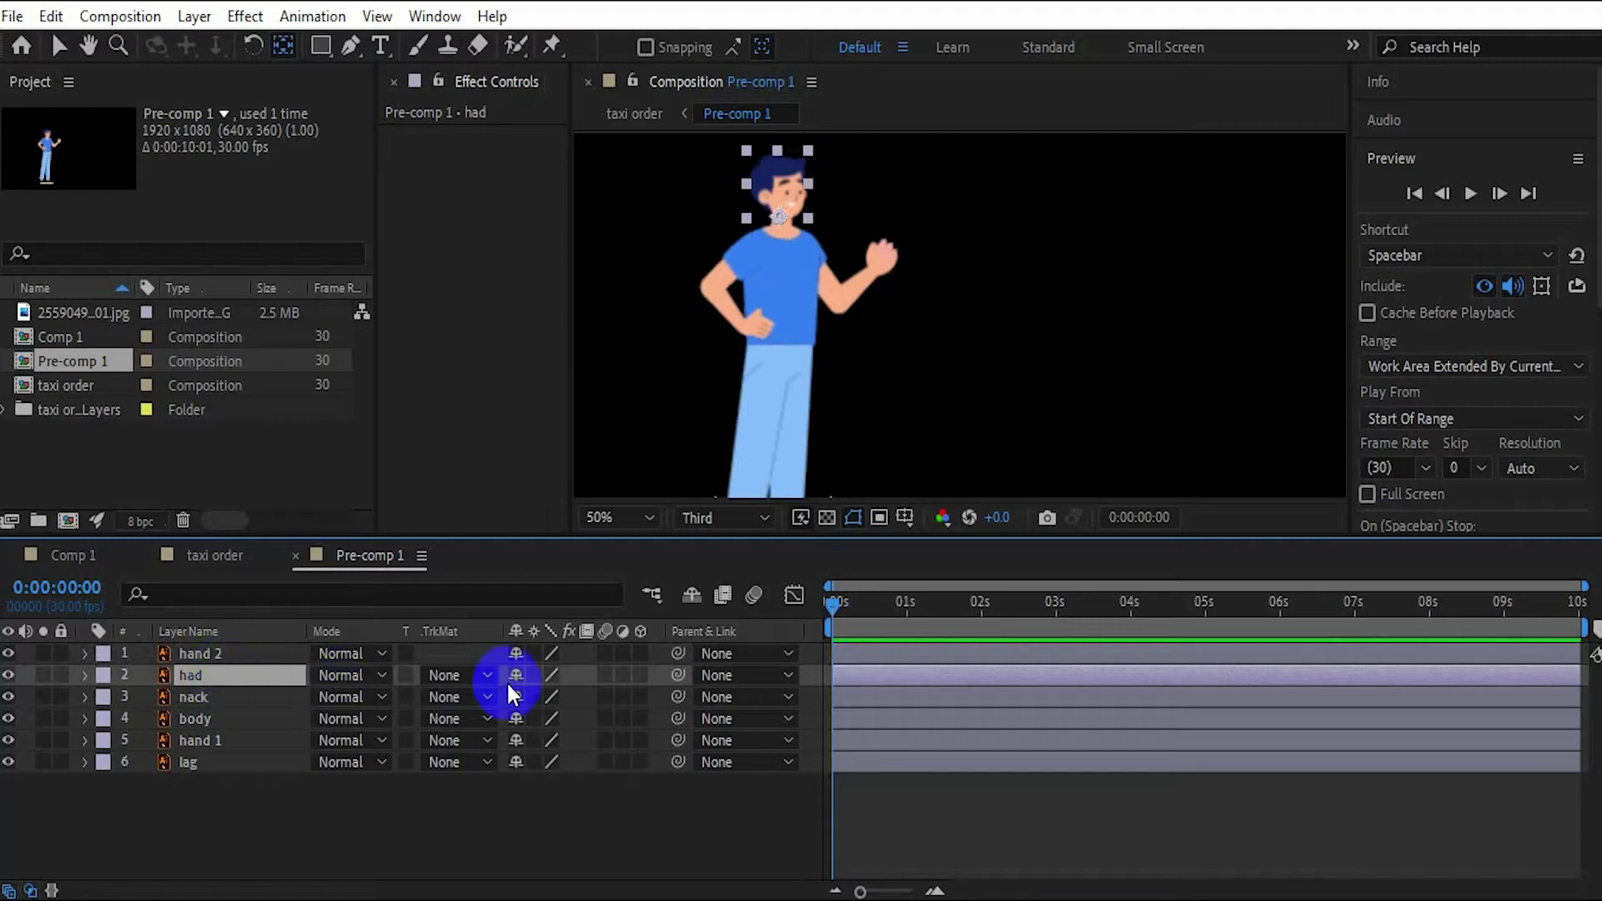
left_click_drag(678, 675, 224, 706)
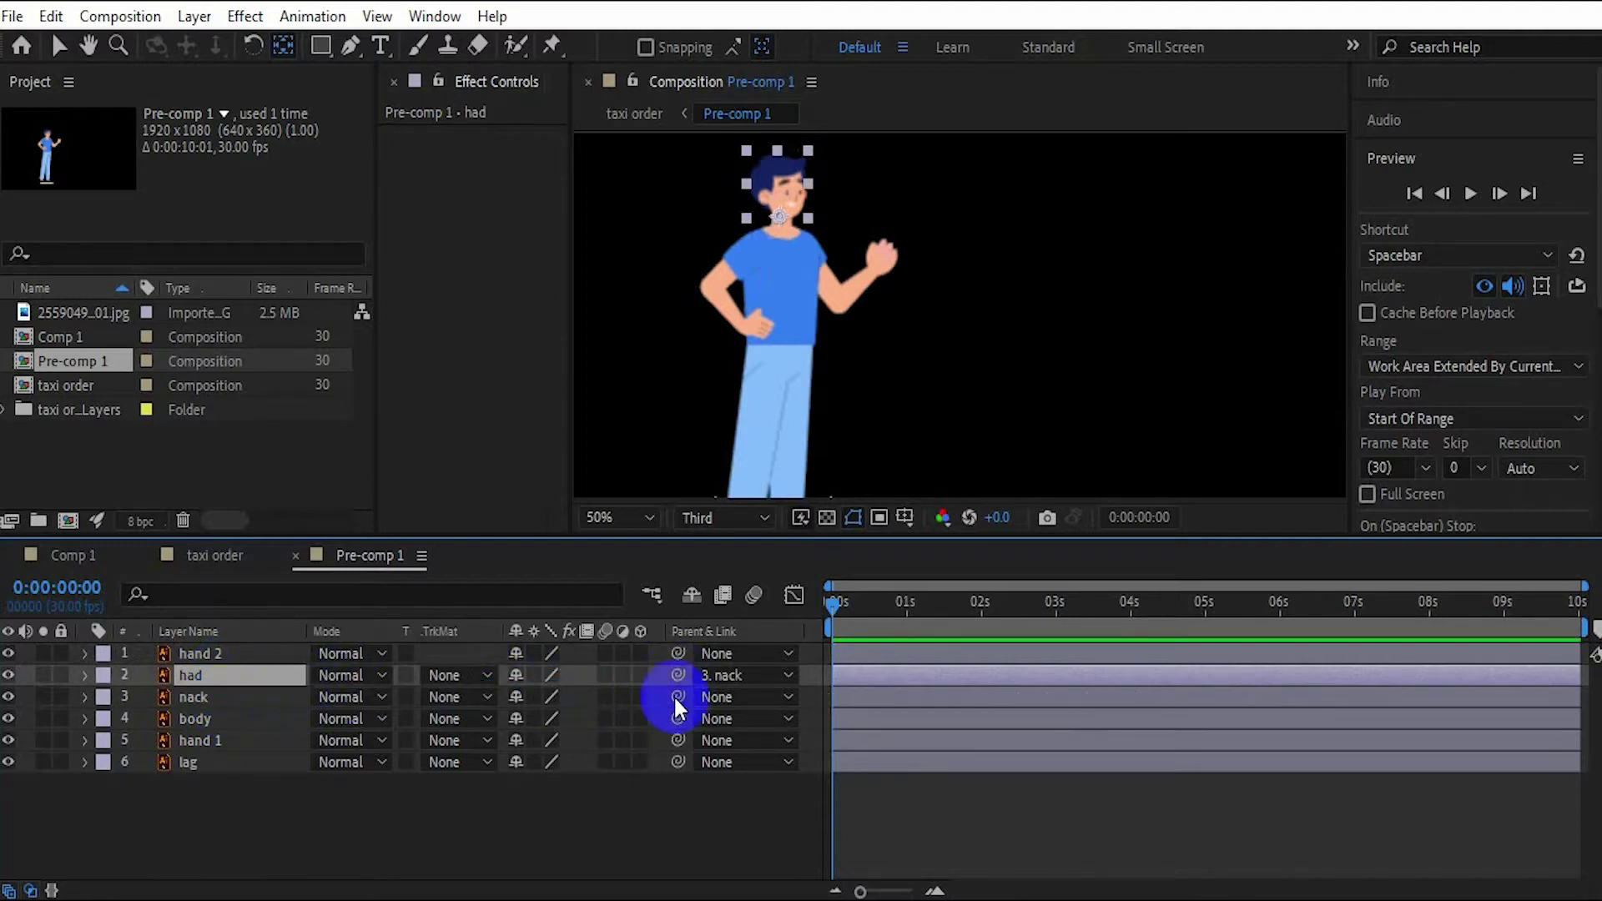
left_click_drag(678, 697, 224, 731)
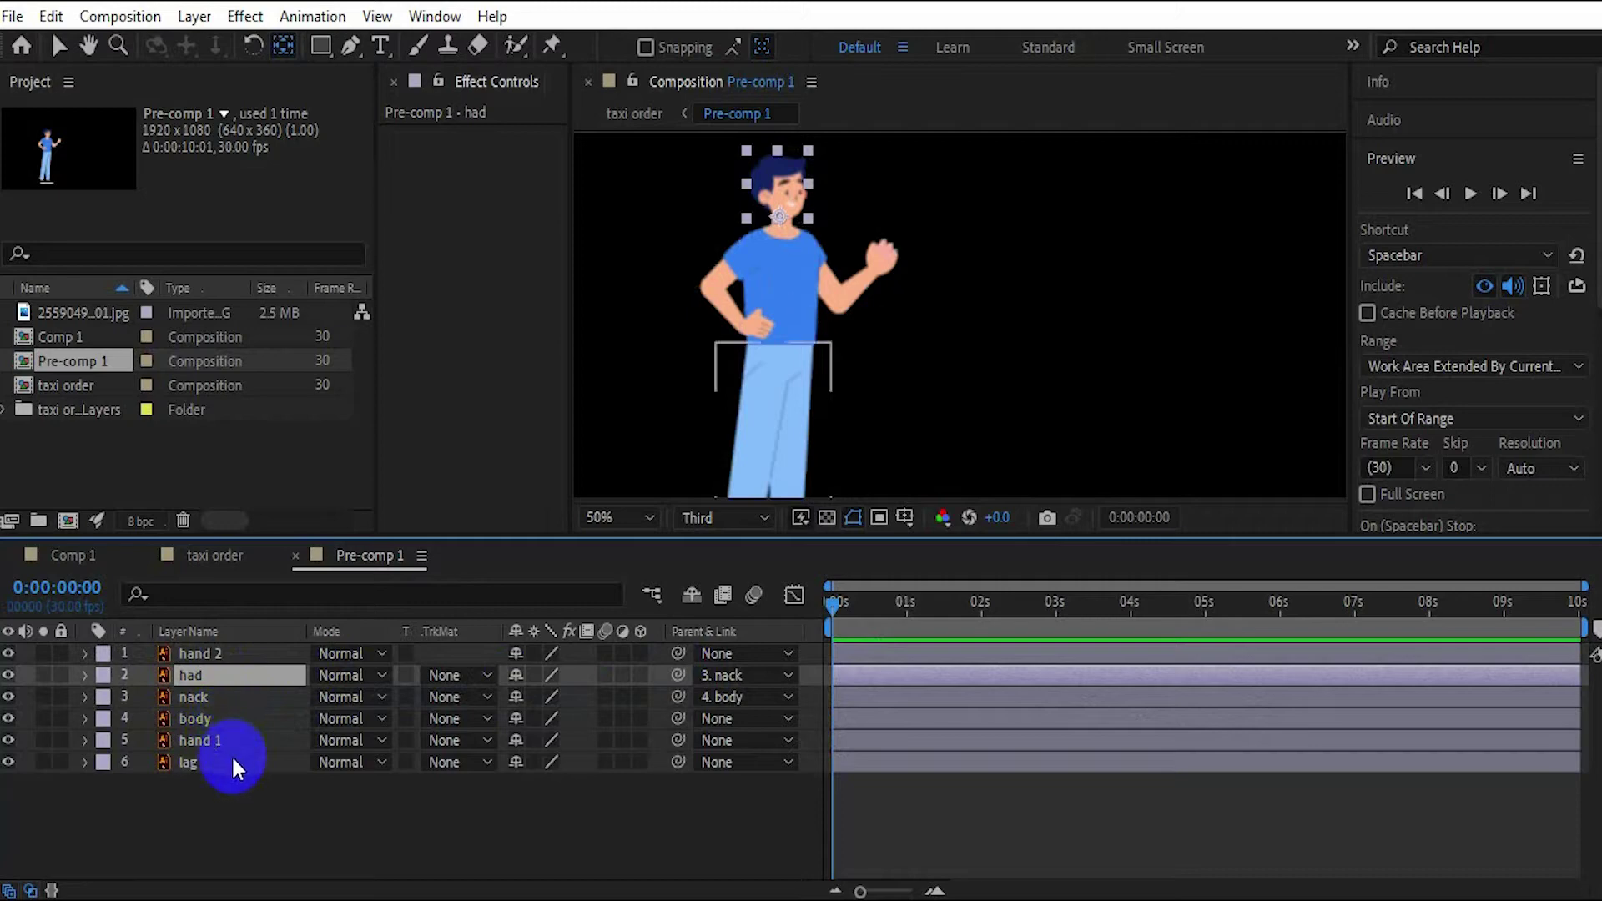
- Nudge the lag leg layer slightly upward and enlarge the composition viewer
left_click(222, 762)
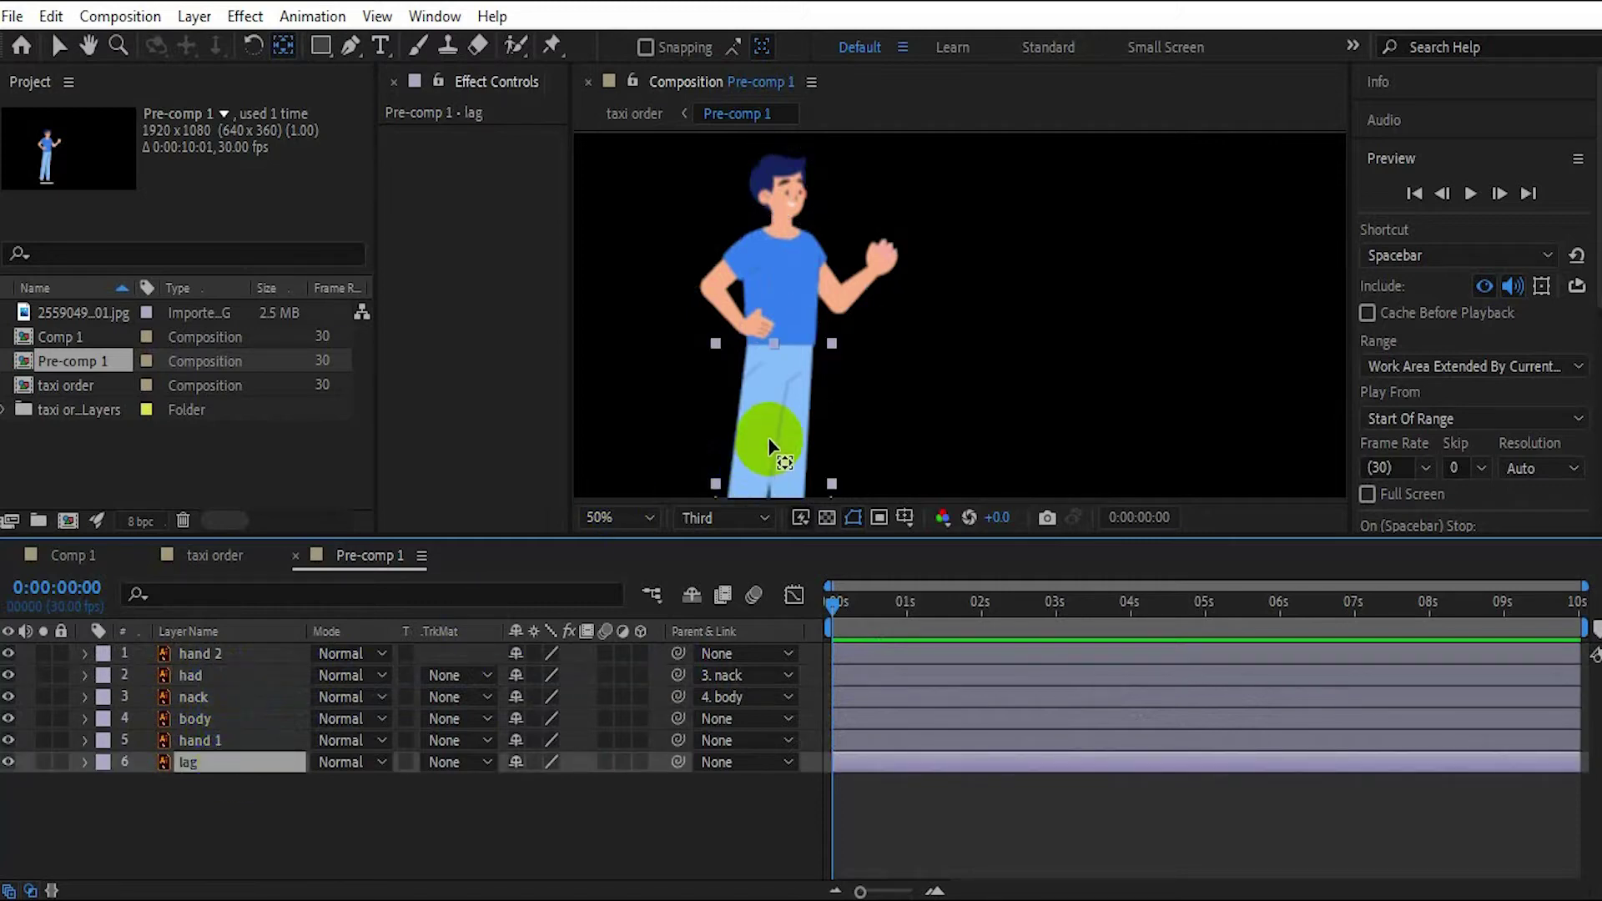
left_click(59, 46)
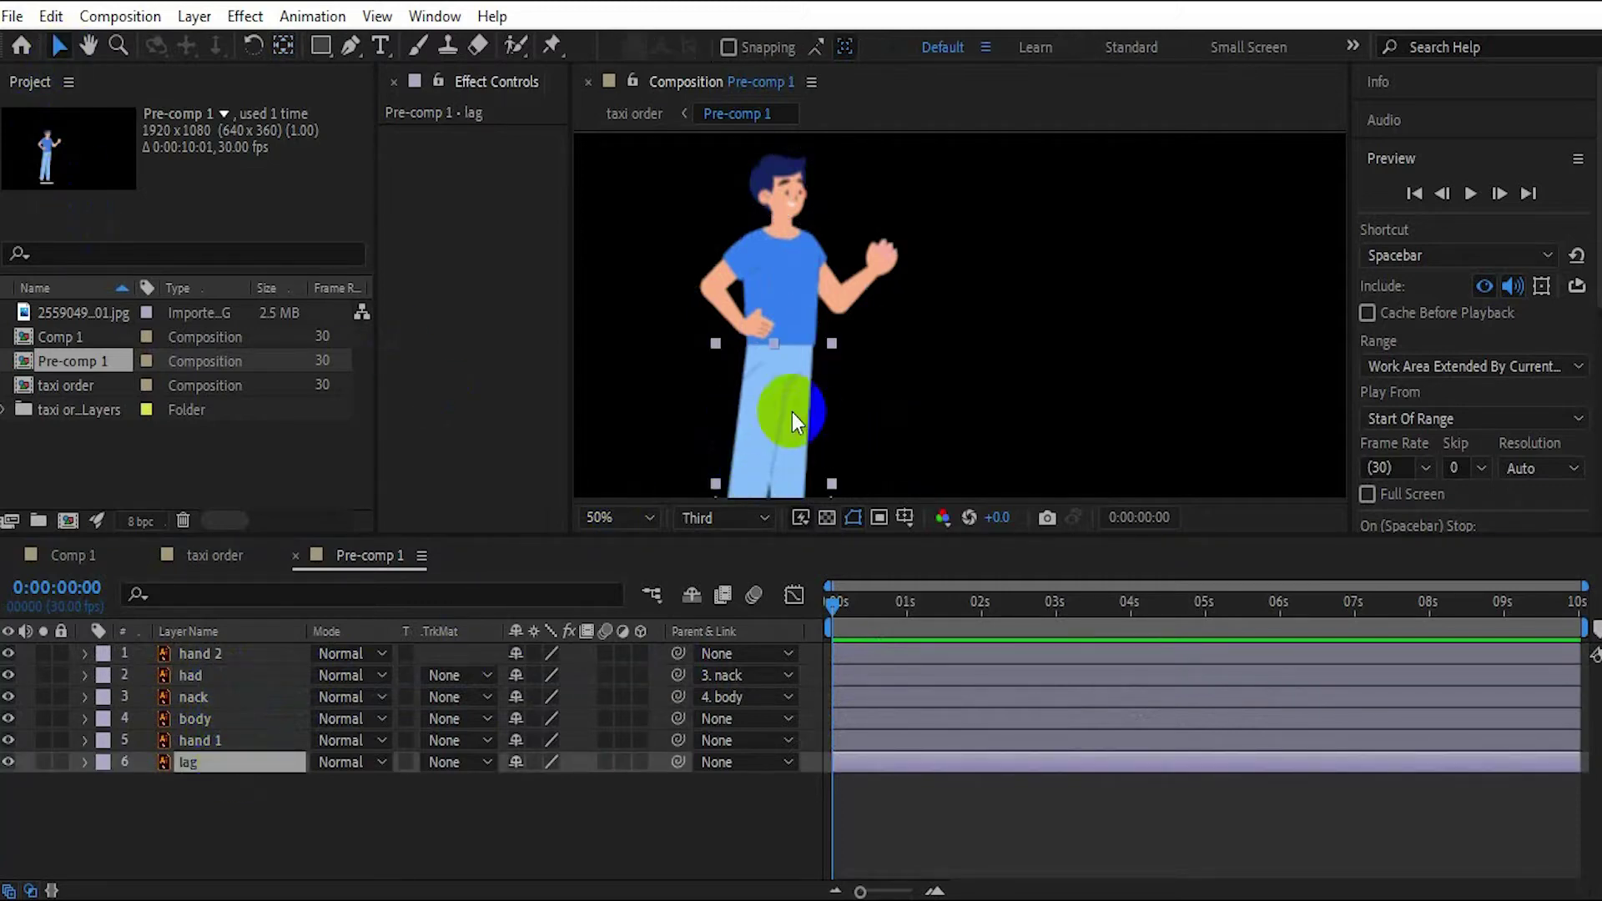
scroll(797, 409, "down", 1)
left_click(863, 385)
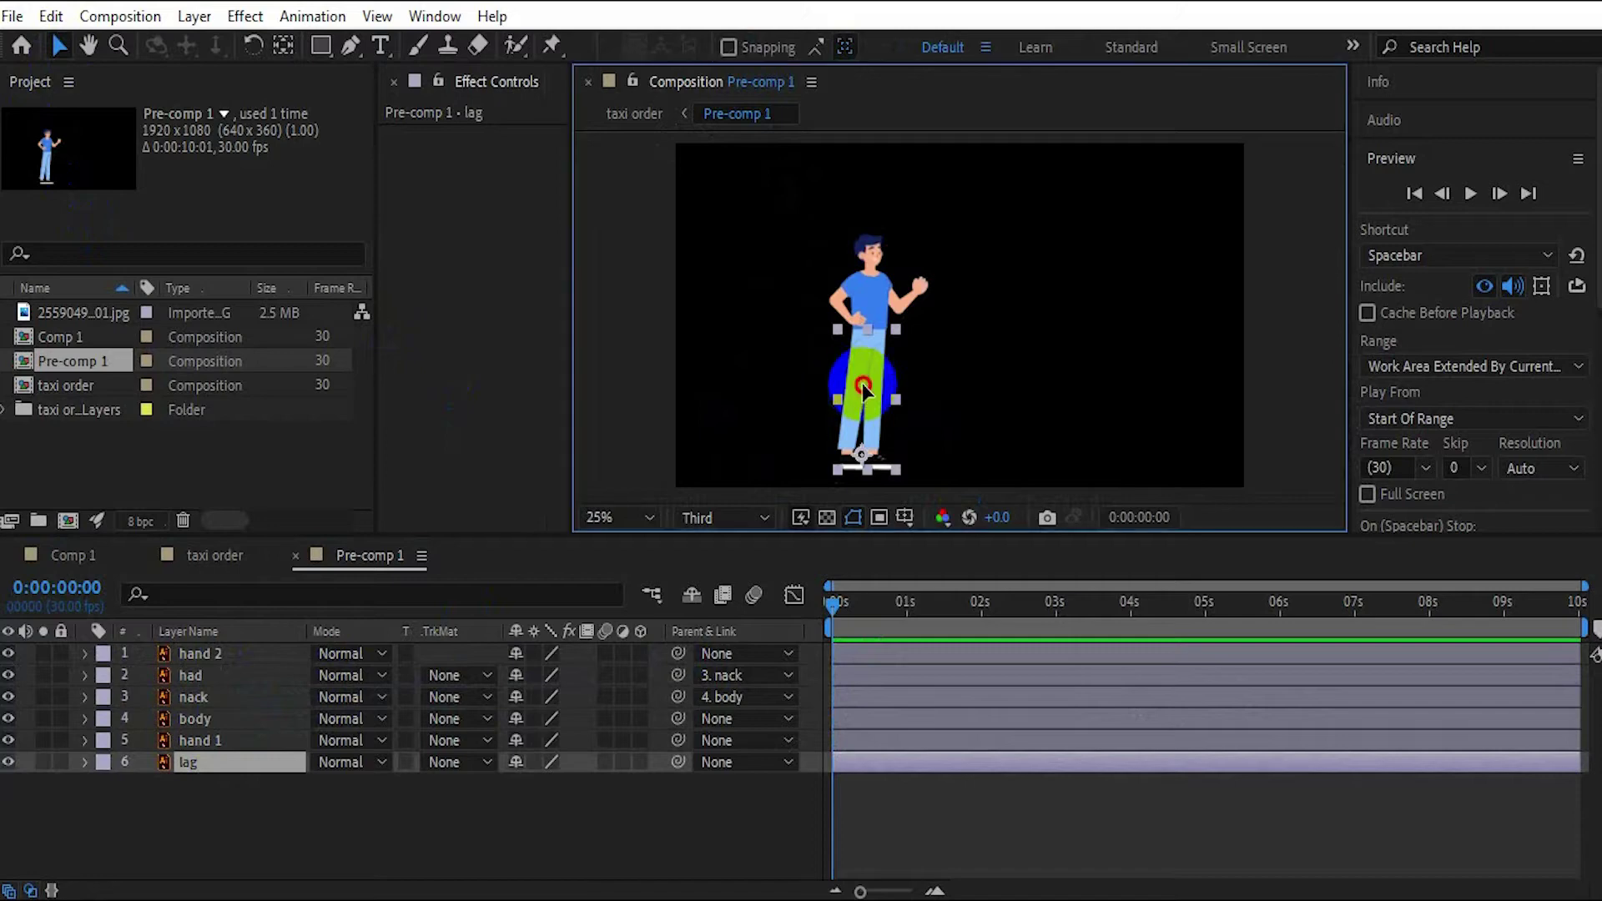
left_click_drag(865, 391, 866, 384)
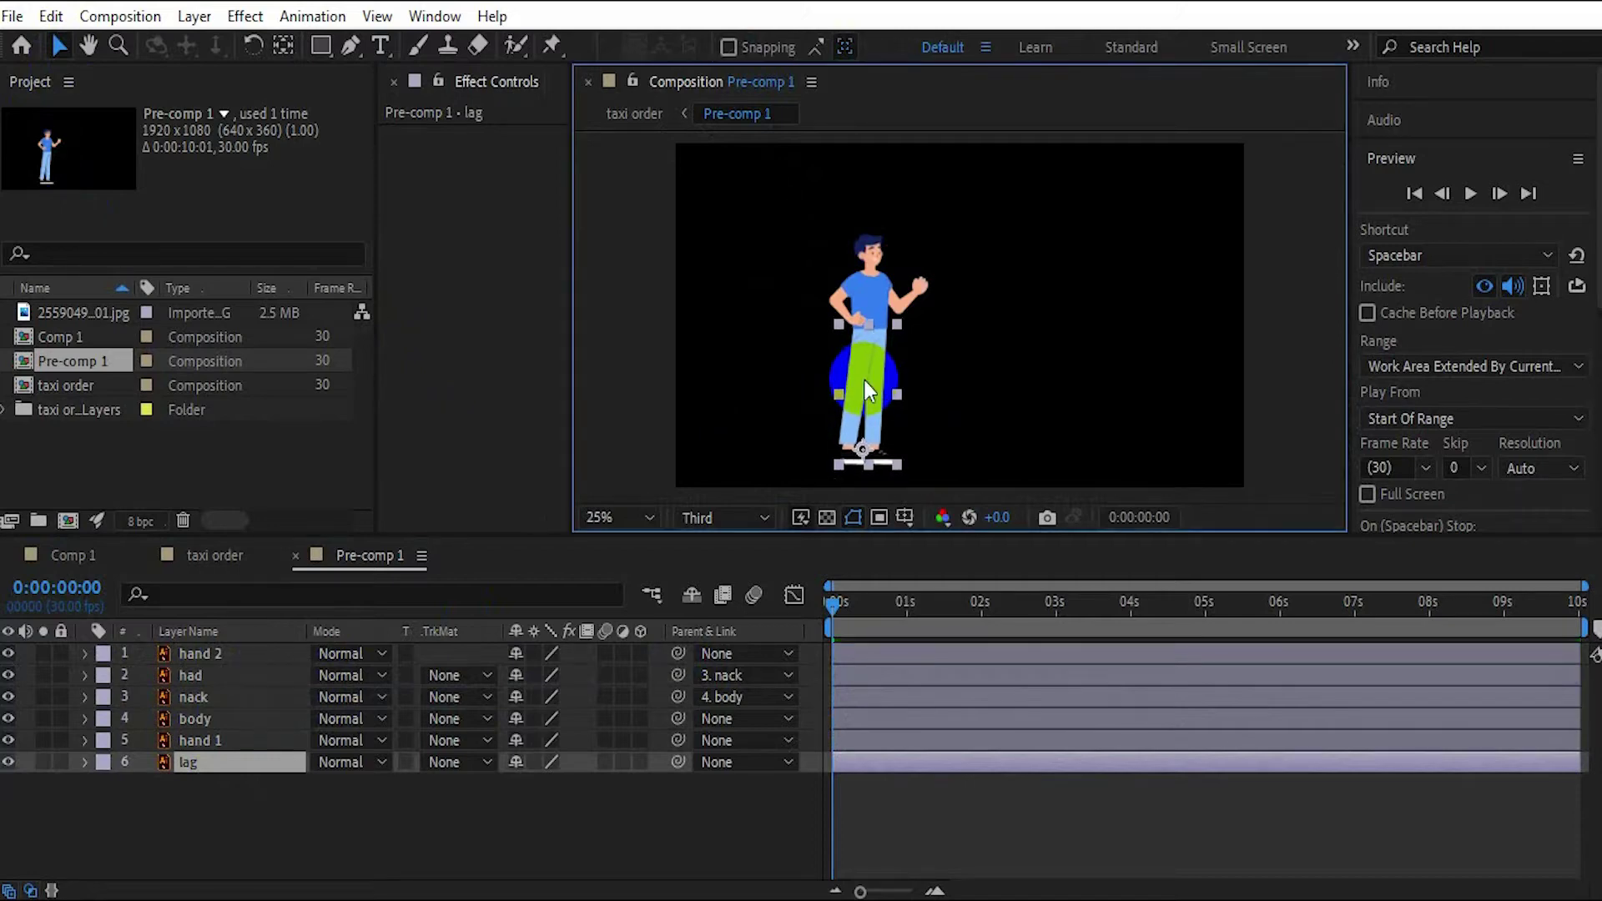
left_click(673, 492)
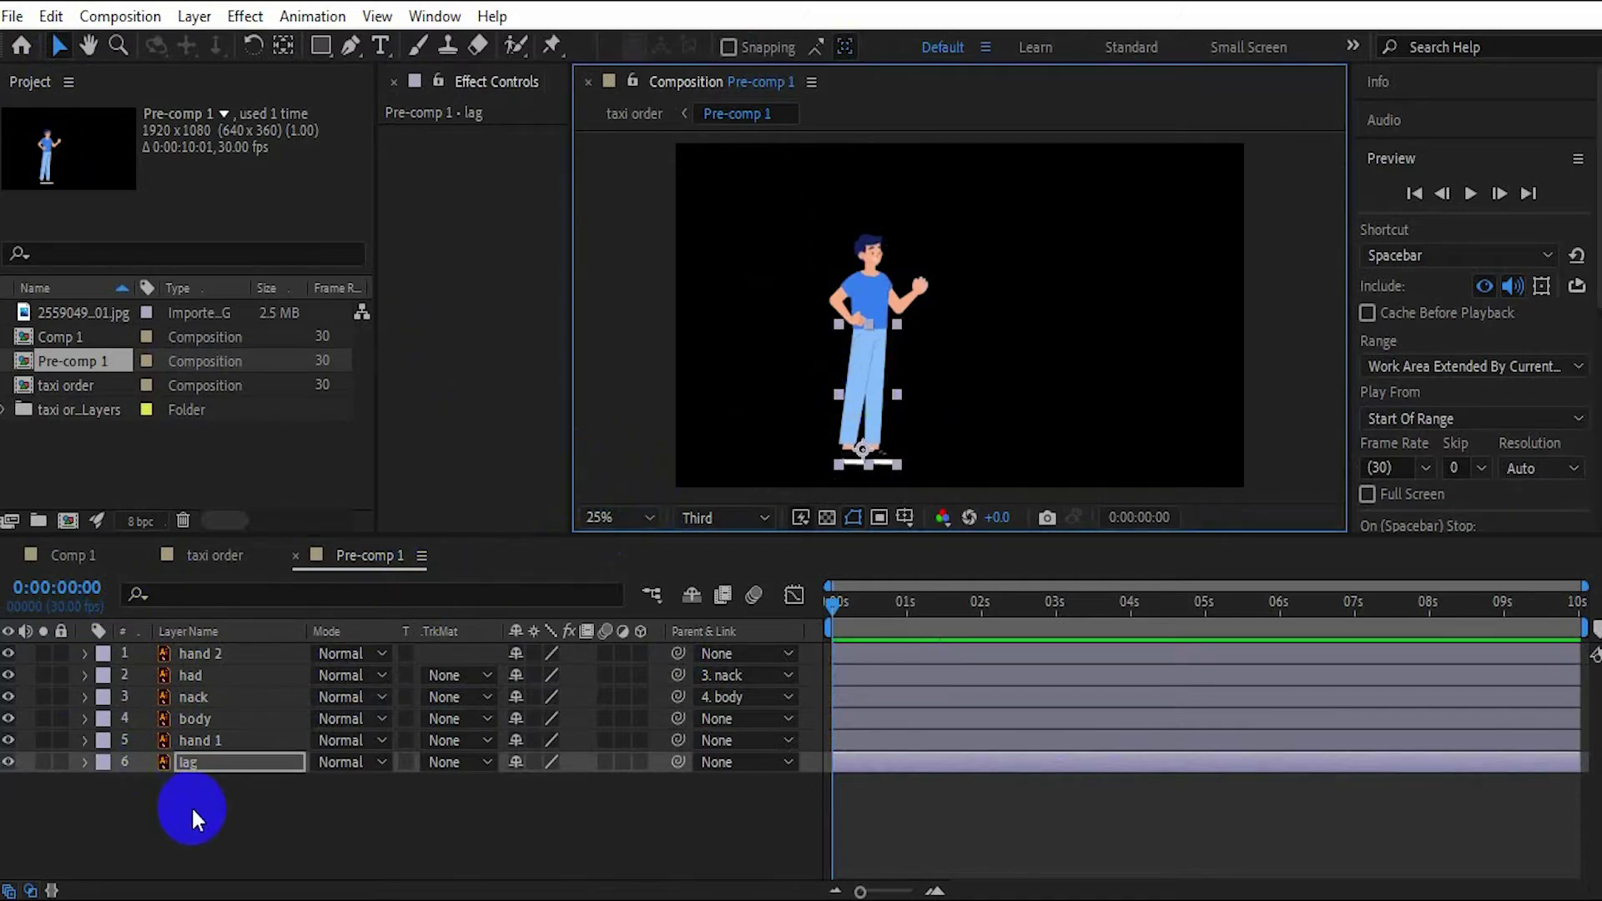
left_click_drag(802, 536, 775, 591)
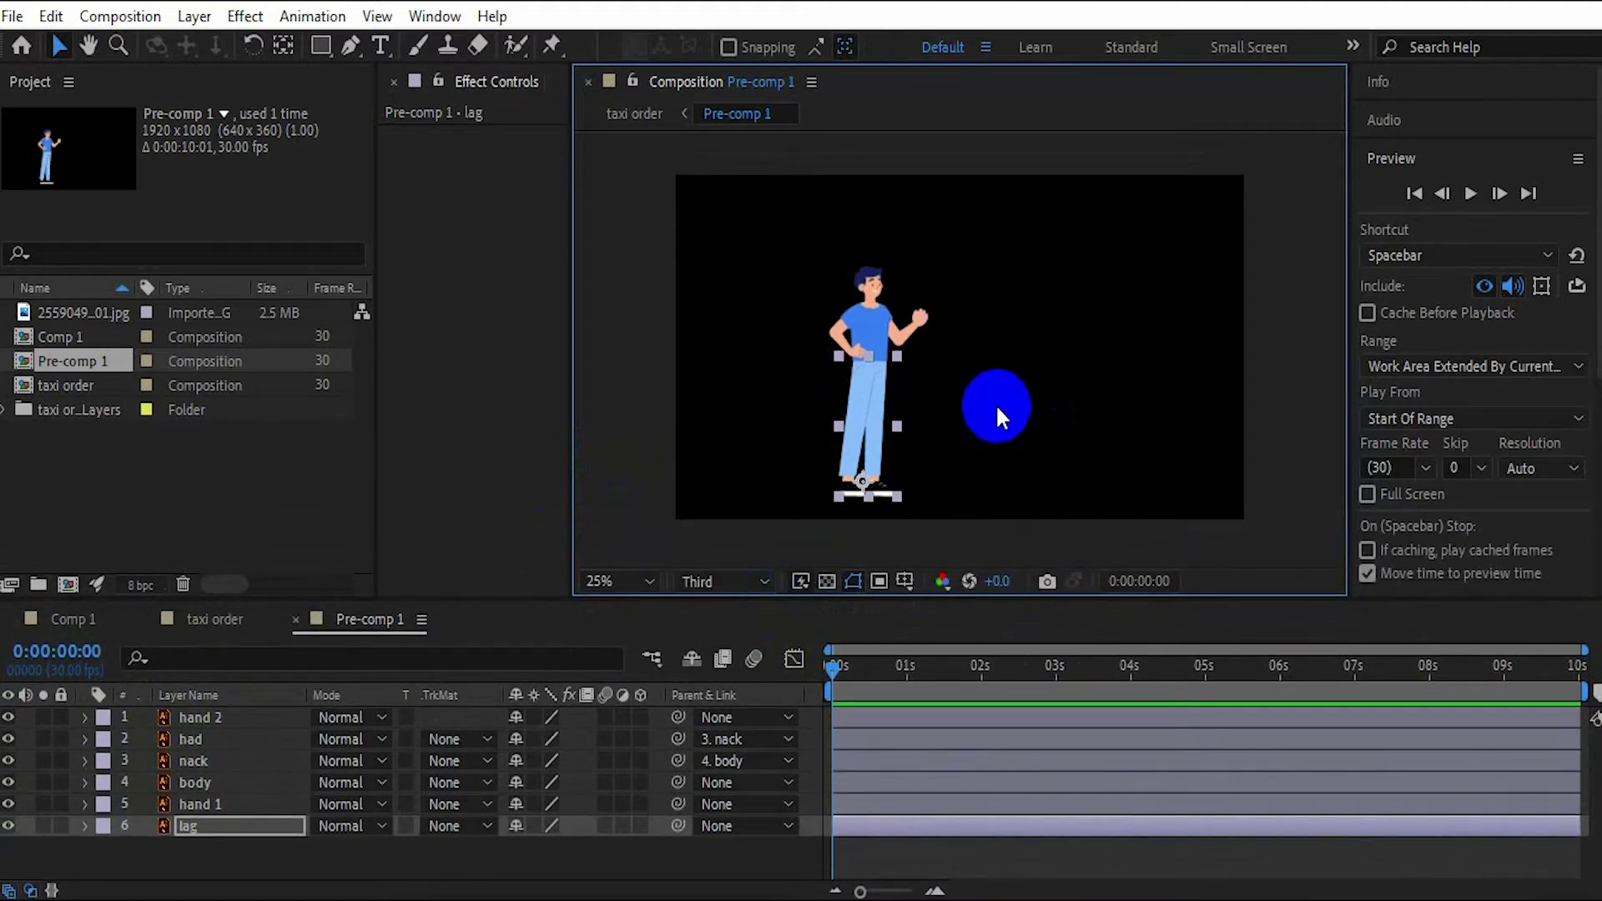
left_click(192, 803)
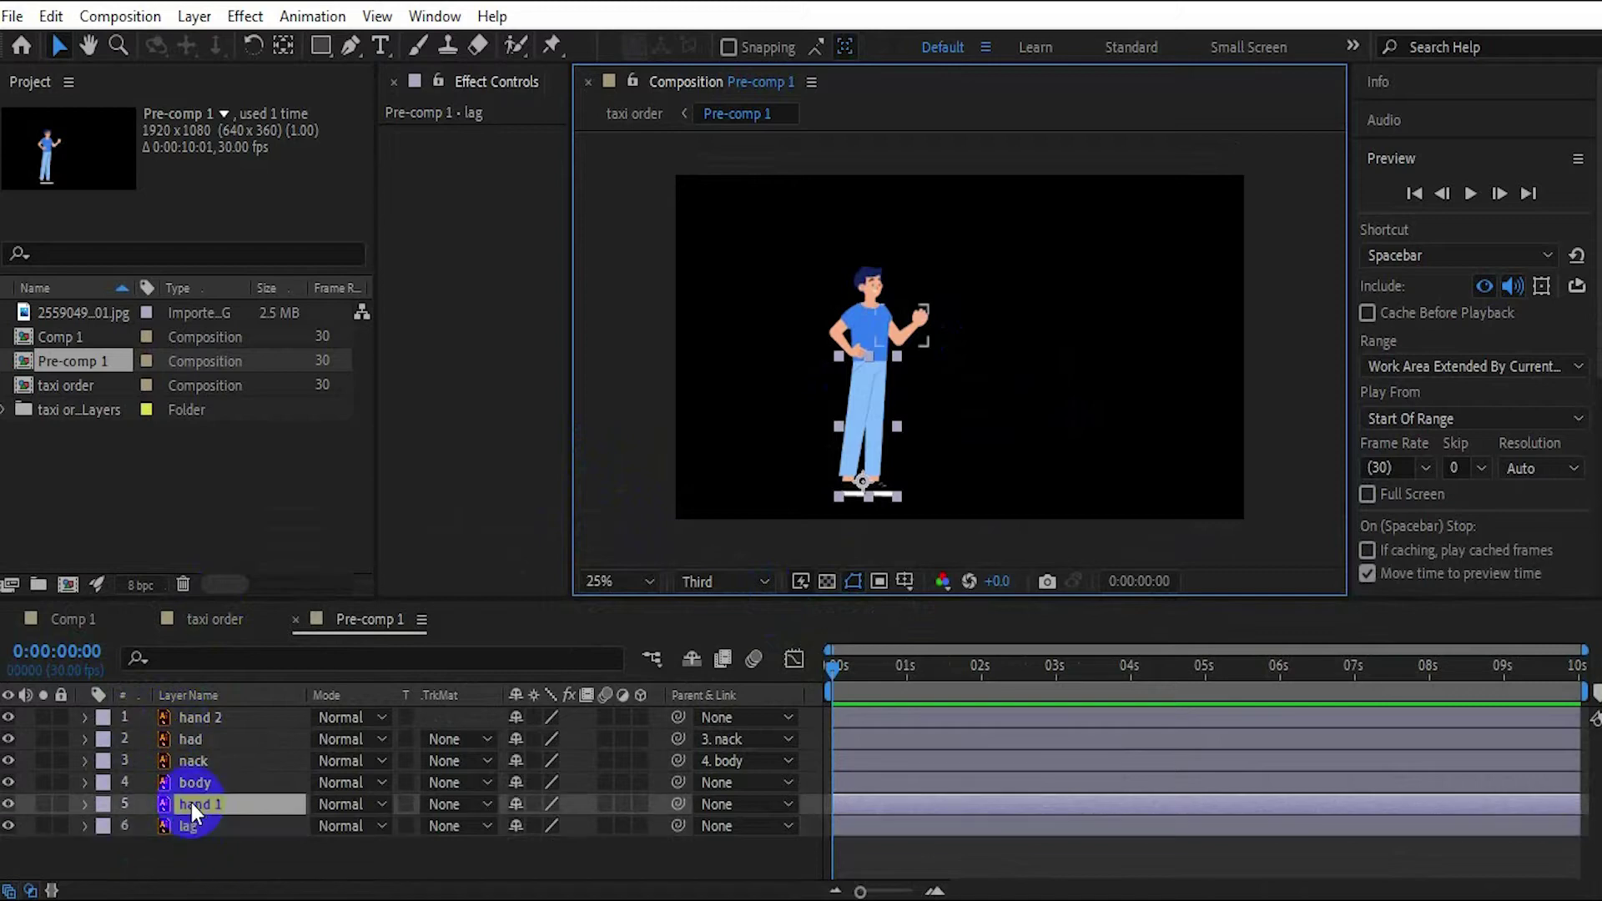
- Solo hand 1, zoom to 100%, and enable Collapse Transformations on all six layers
left_click(41, 803)
key("period")
key("period")
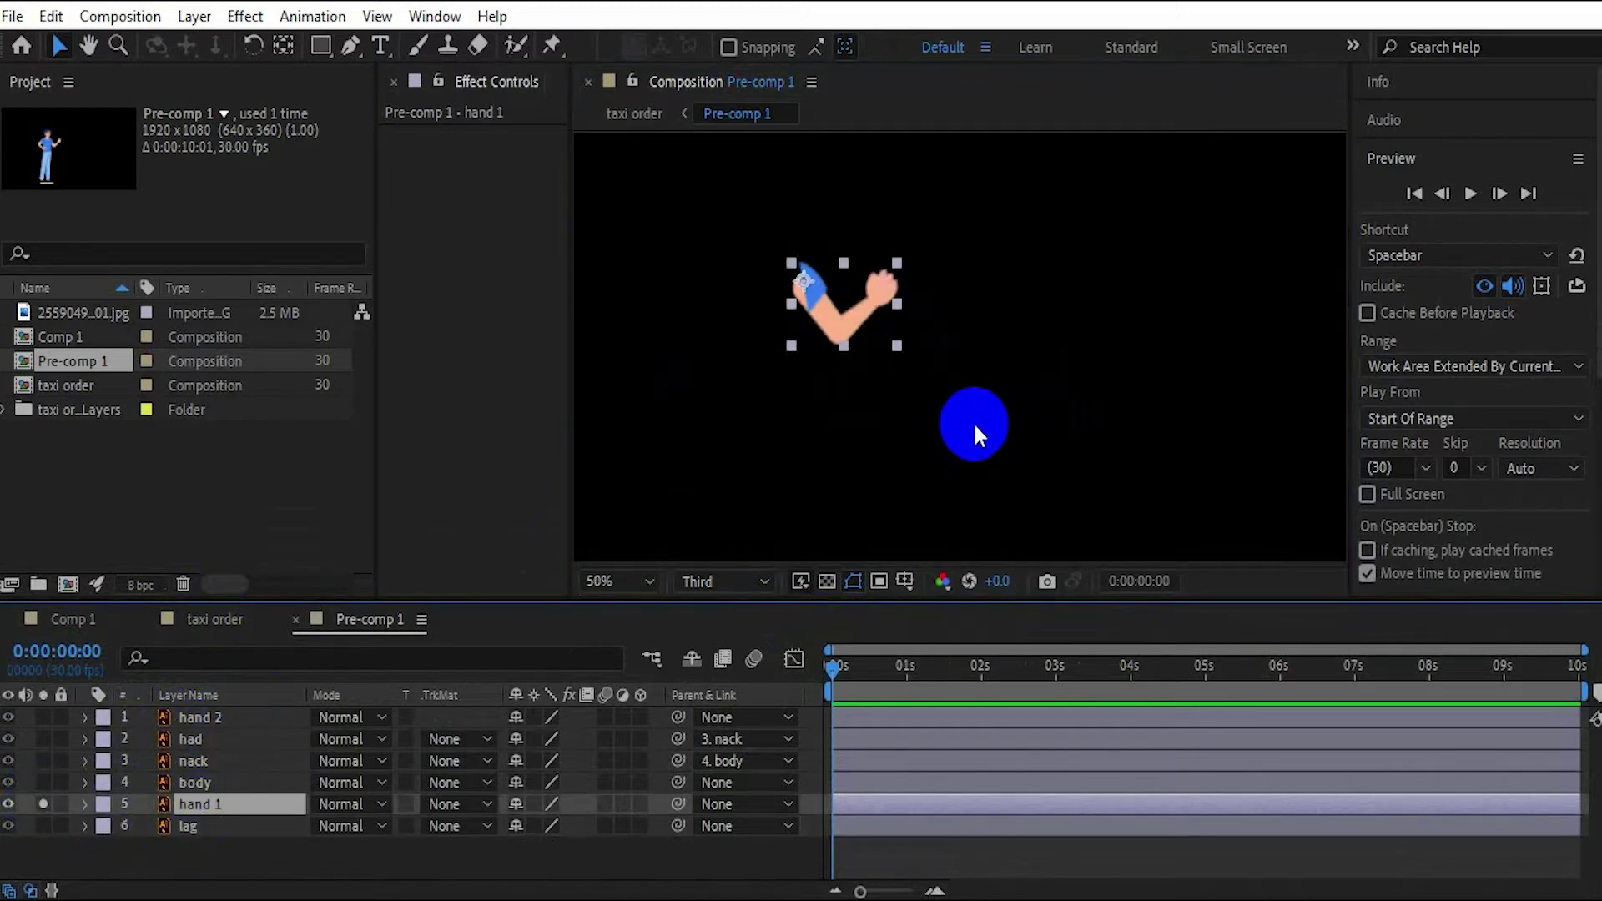
key("period")
key("period")
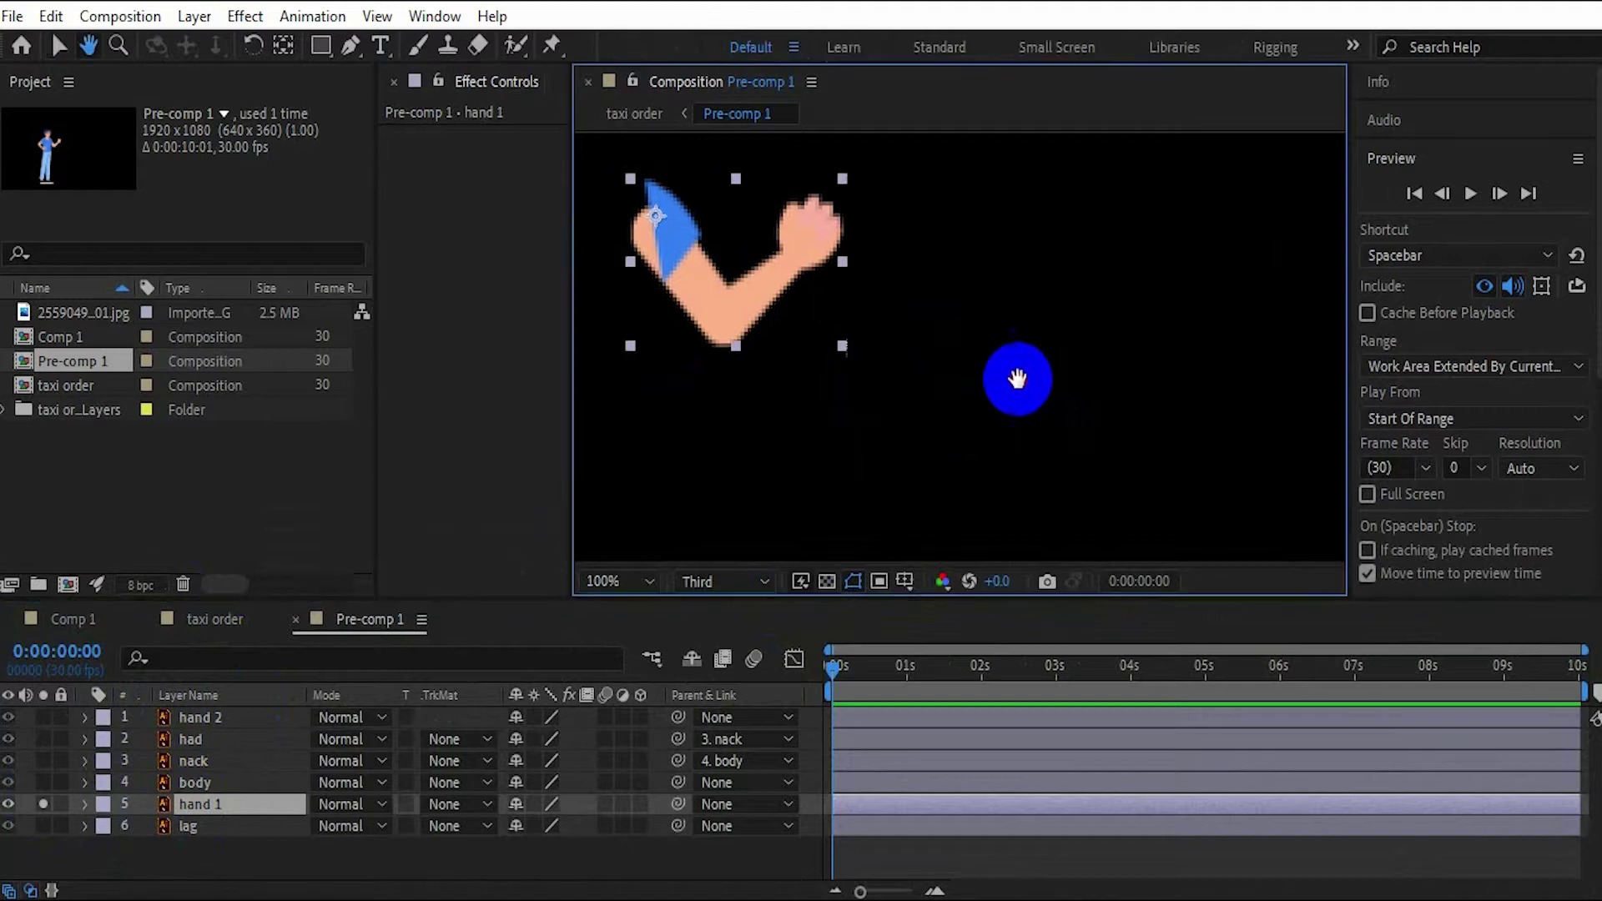
left_click_drag(973, 419, 1163, 472)
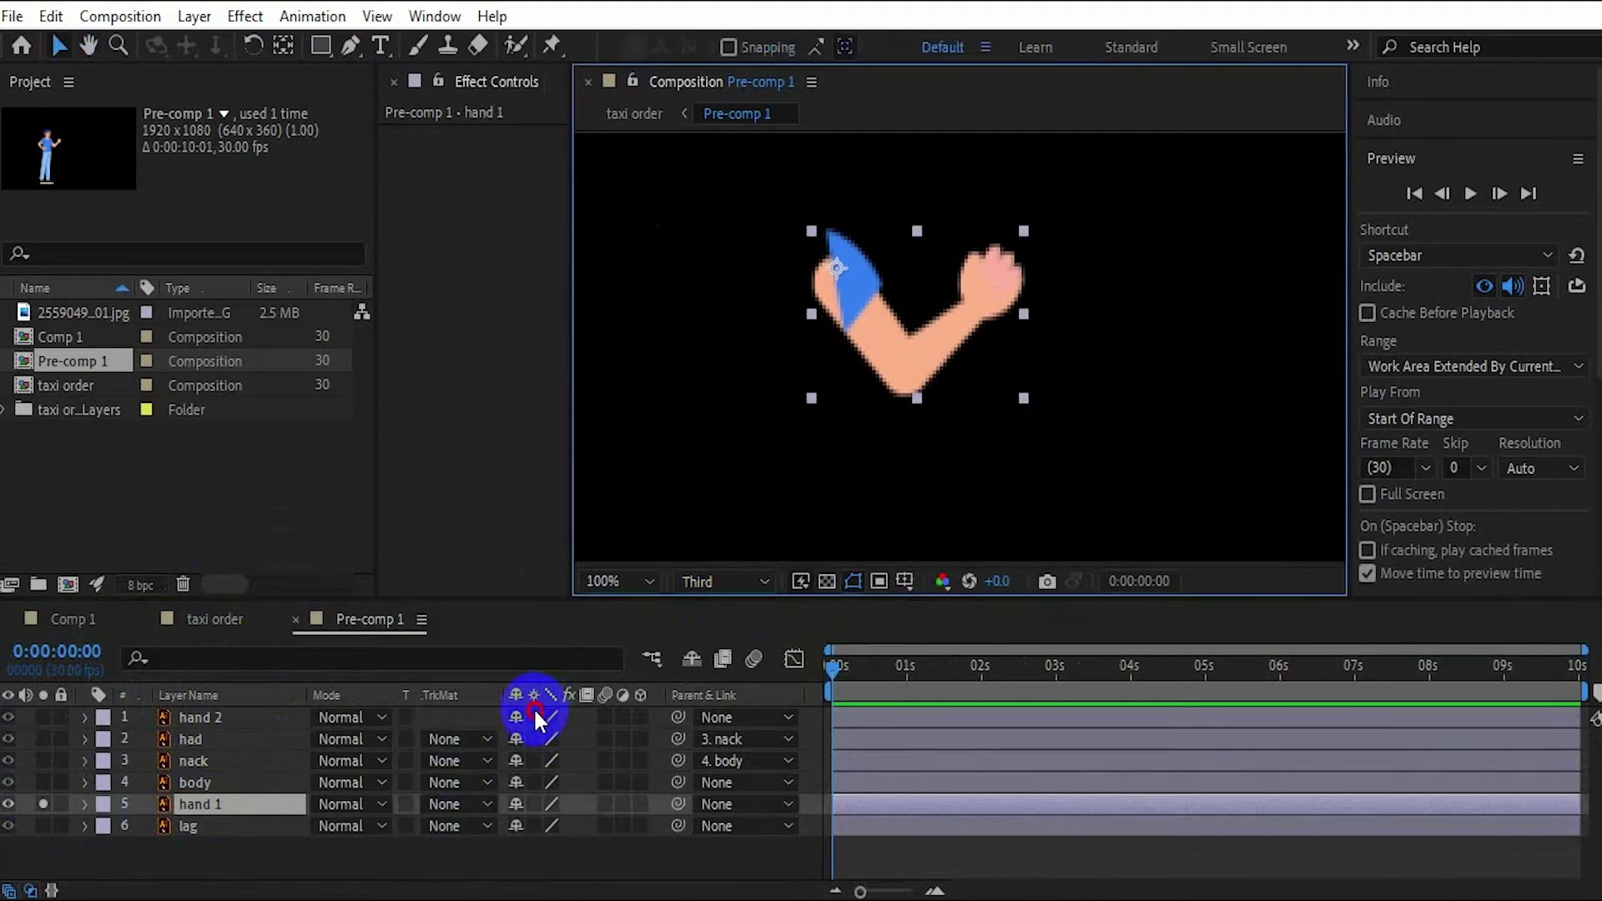
left_click_drag(534, 717, 534, 826)
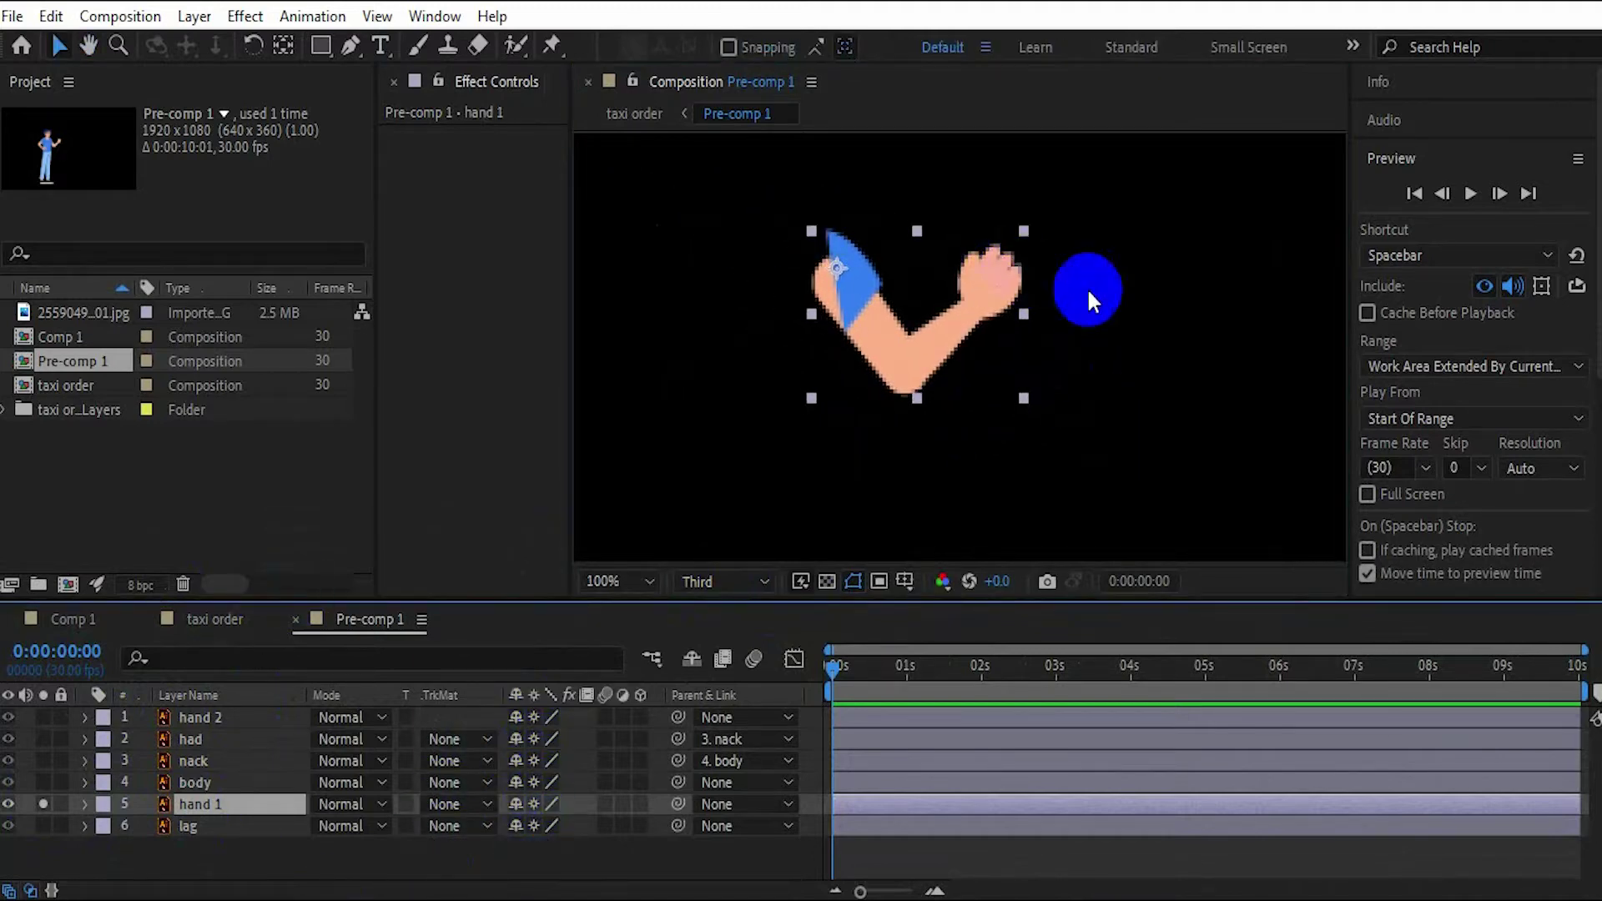
- Place Puppet pins on the hand 1 arm at the hand, elbow and shoulder
left_click(552, 46)
left_click(998, 274)
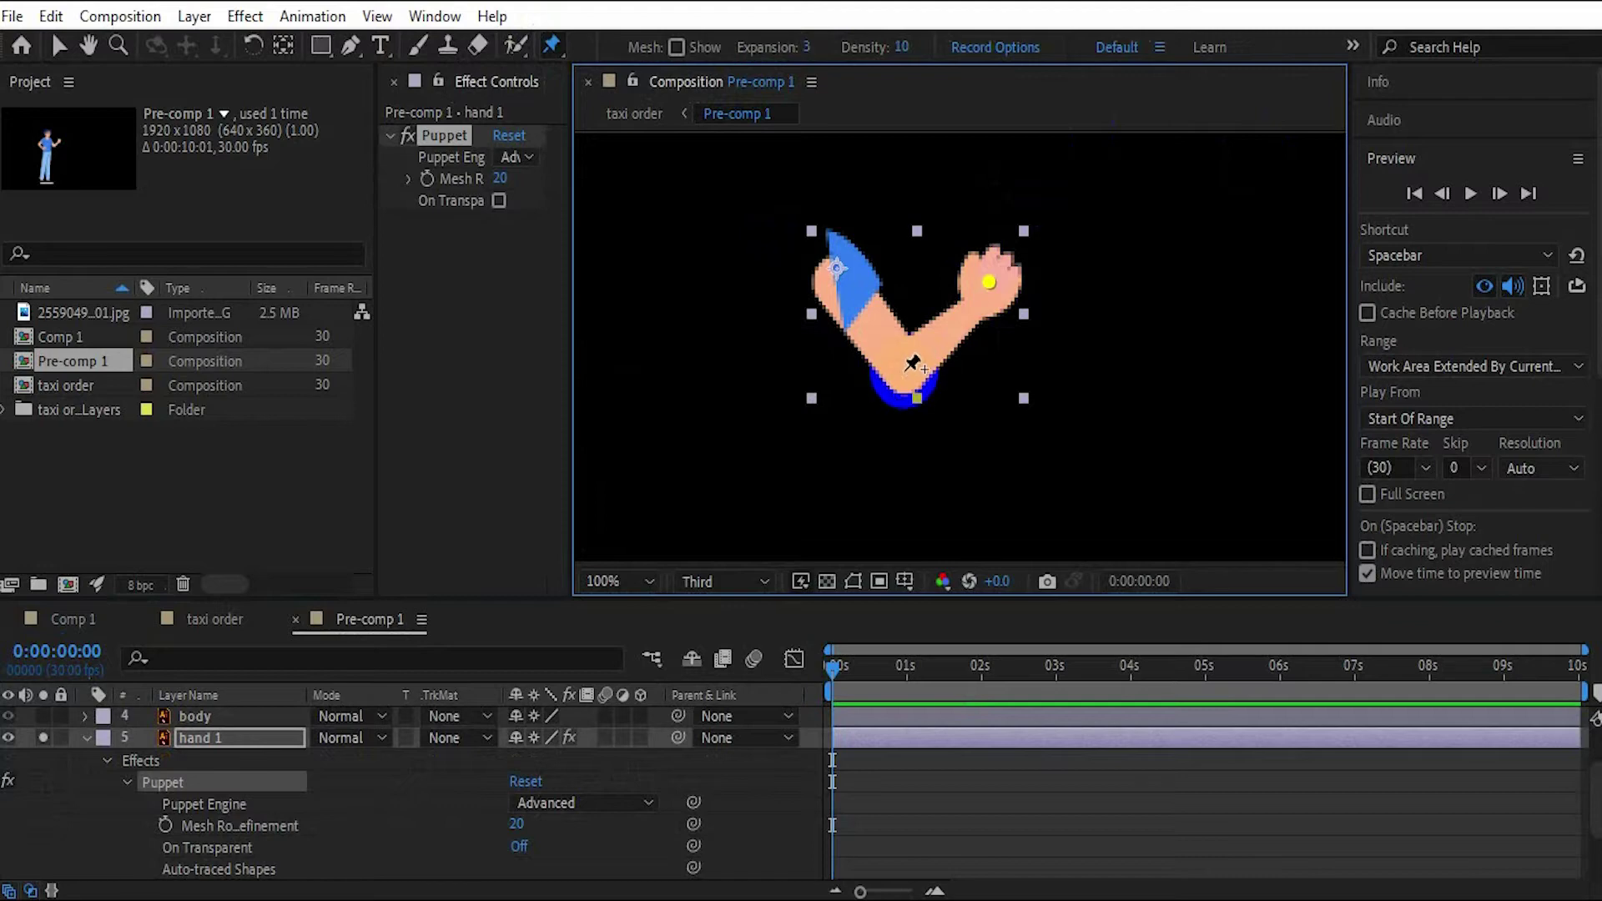
left_click(904, 368)
left_click(825, 270)
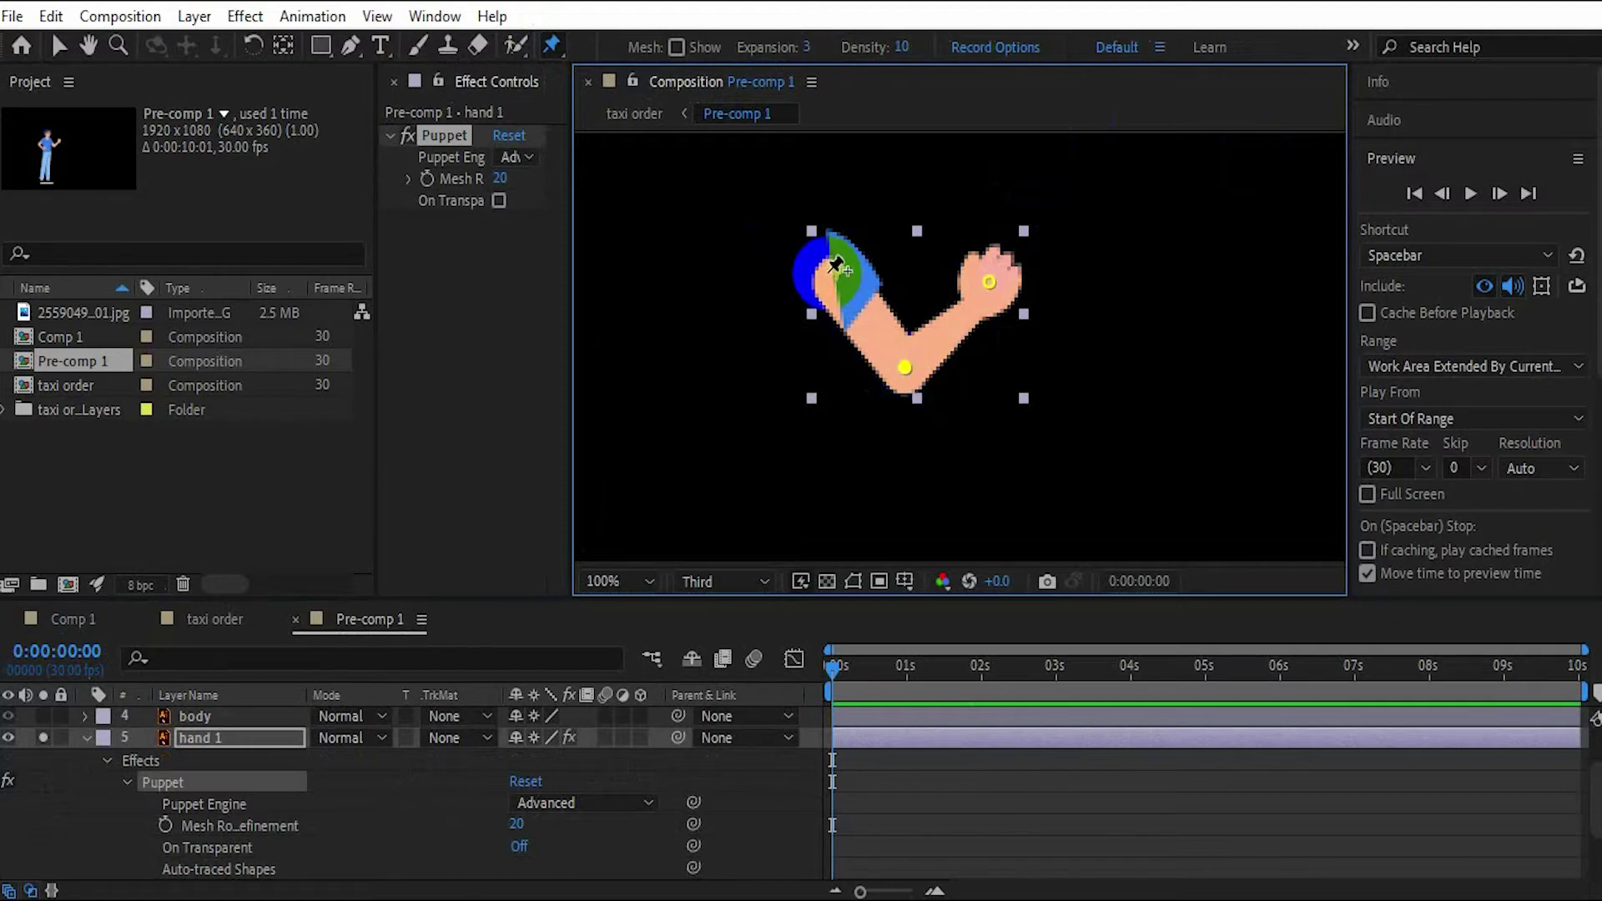
left_click(1037, 338)
left_click_drag(1037, 338, 958, 376)
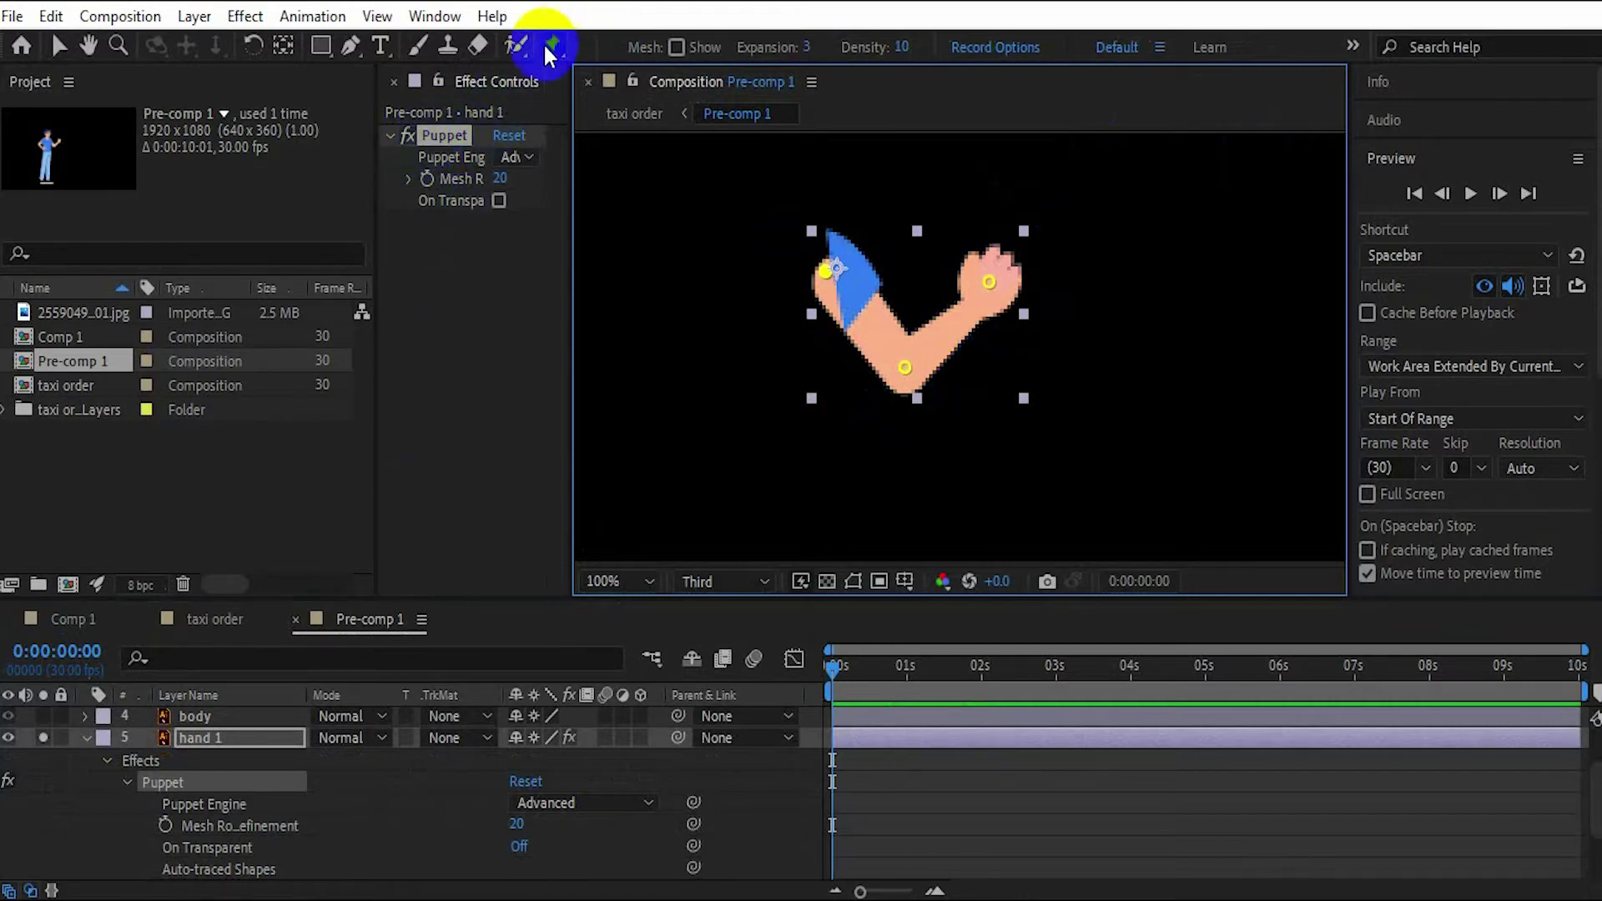
- Launch the Duik Angela script panel from the Window menu
left_click(450, 18)
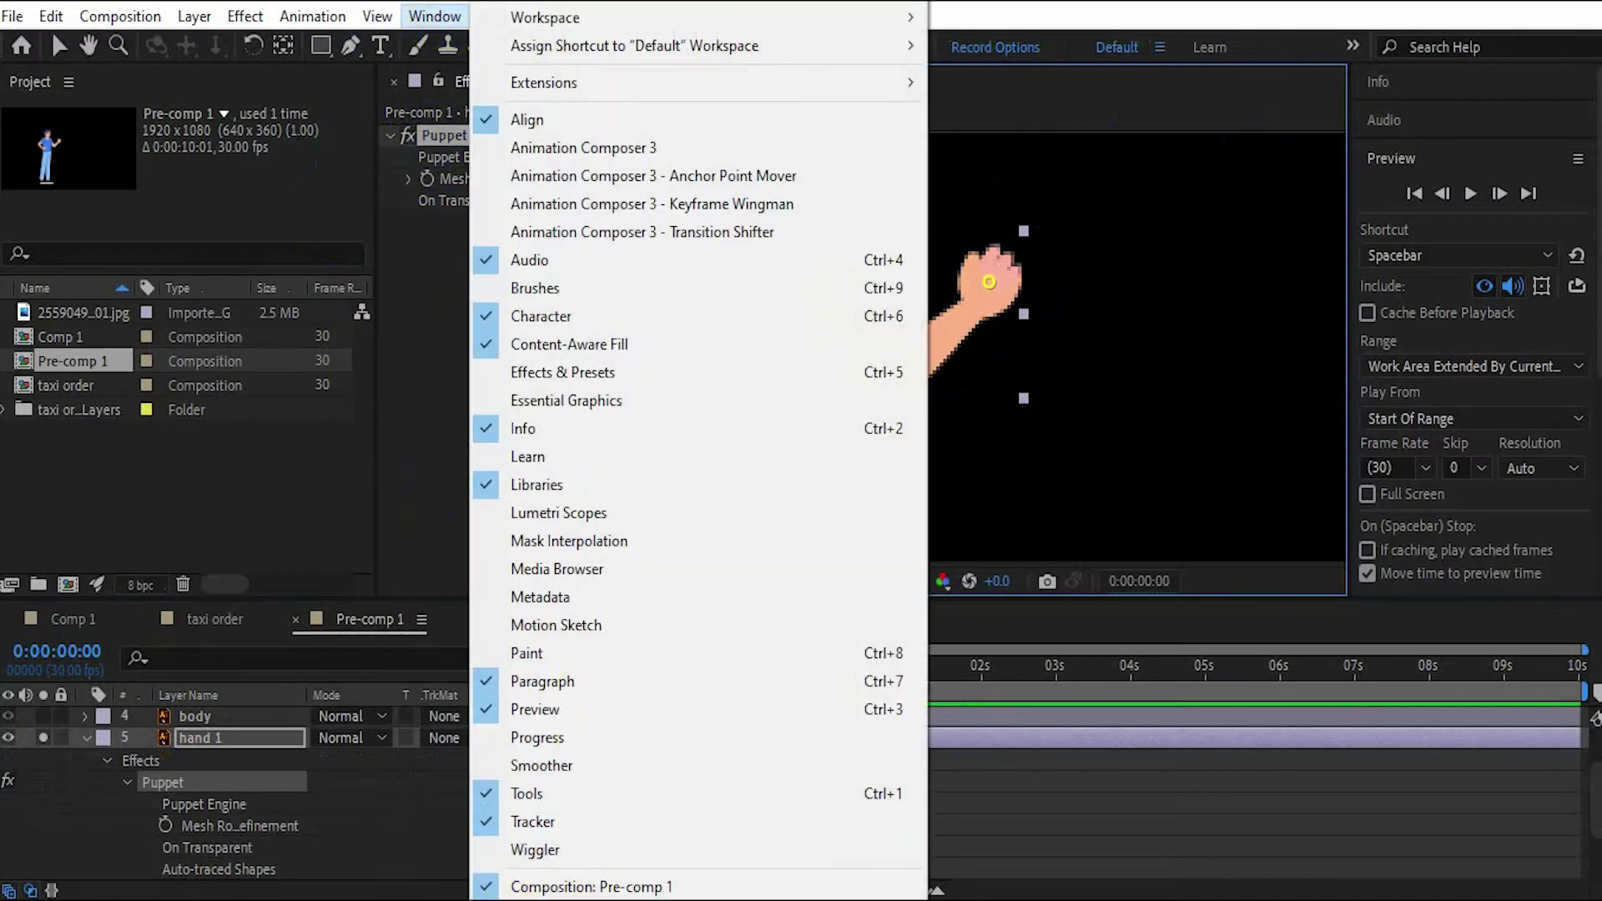
scroll(697, 451, "down", 5)
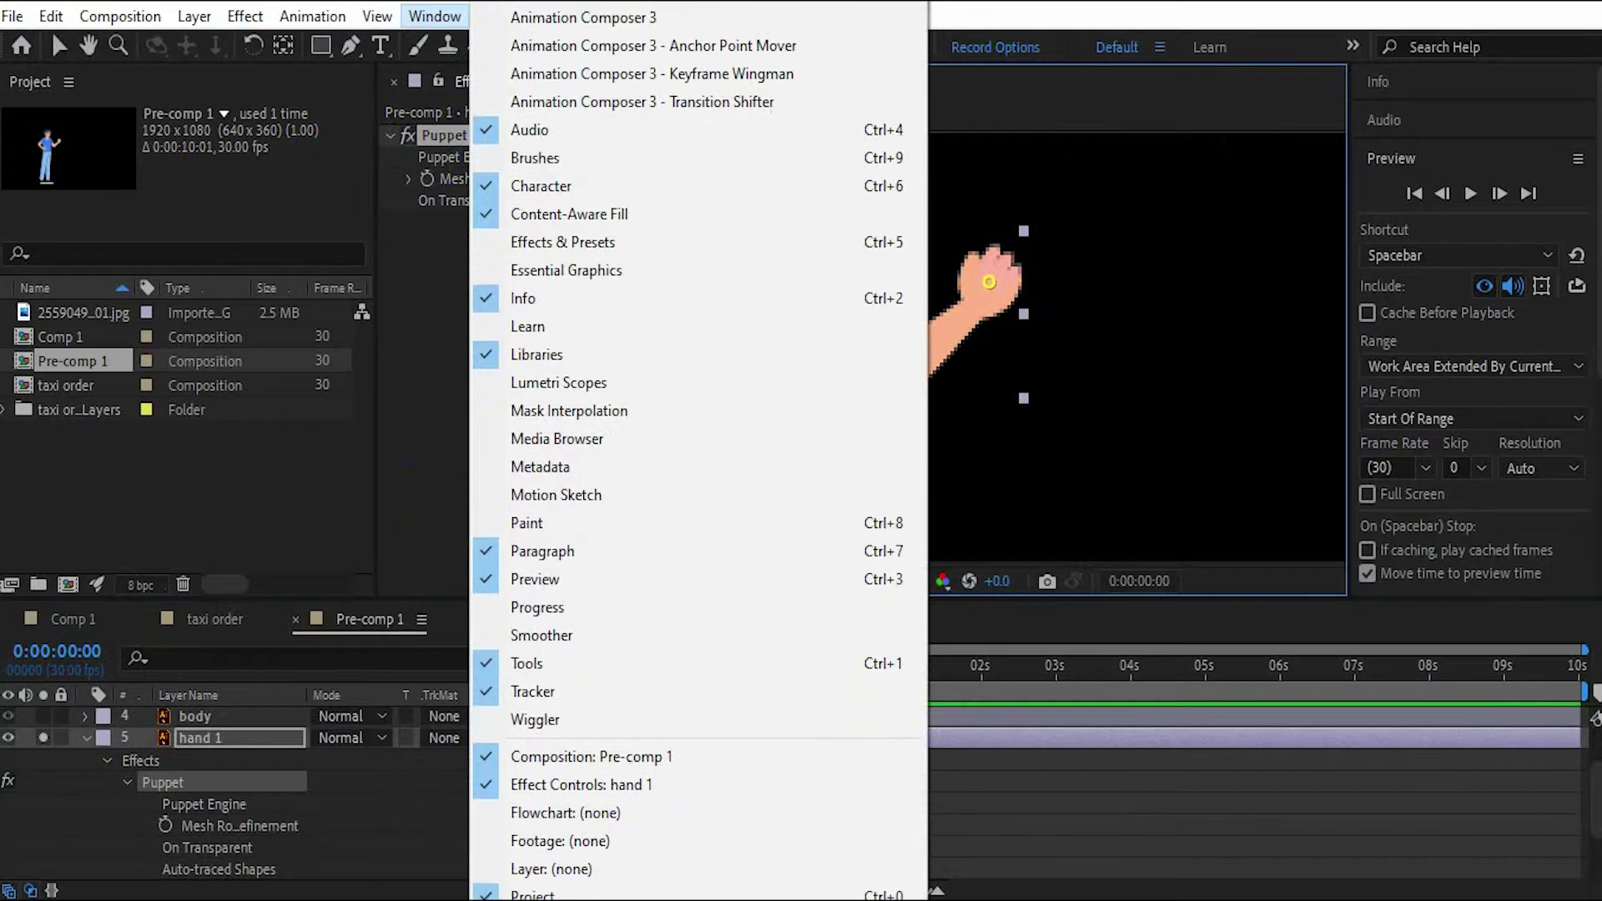
scroll(698, 450, "down", 2)
scroll(697, 450, "down", 3)
scroll(697, 451, "down", 1)
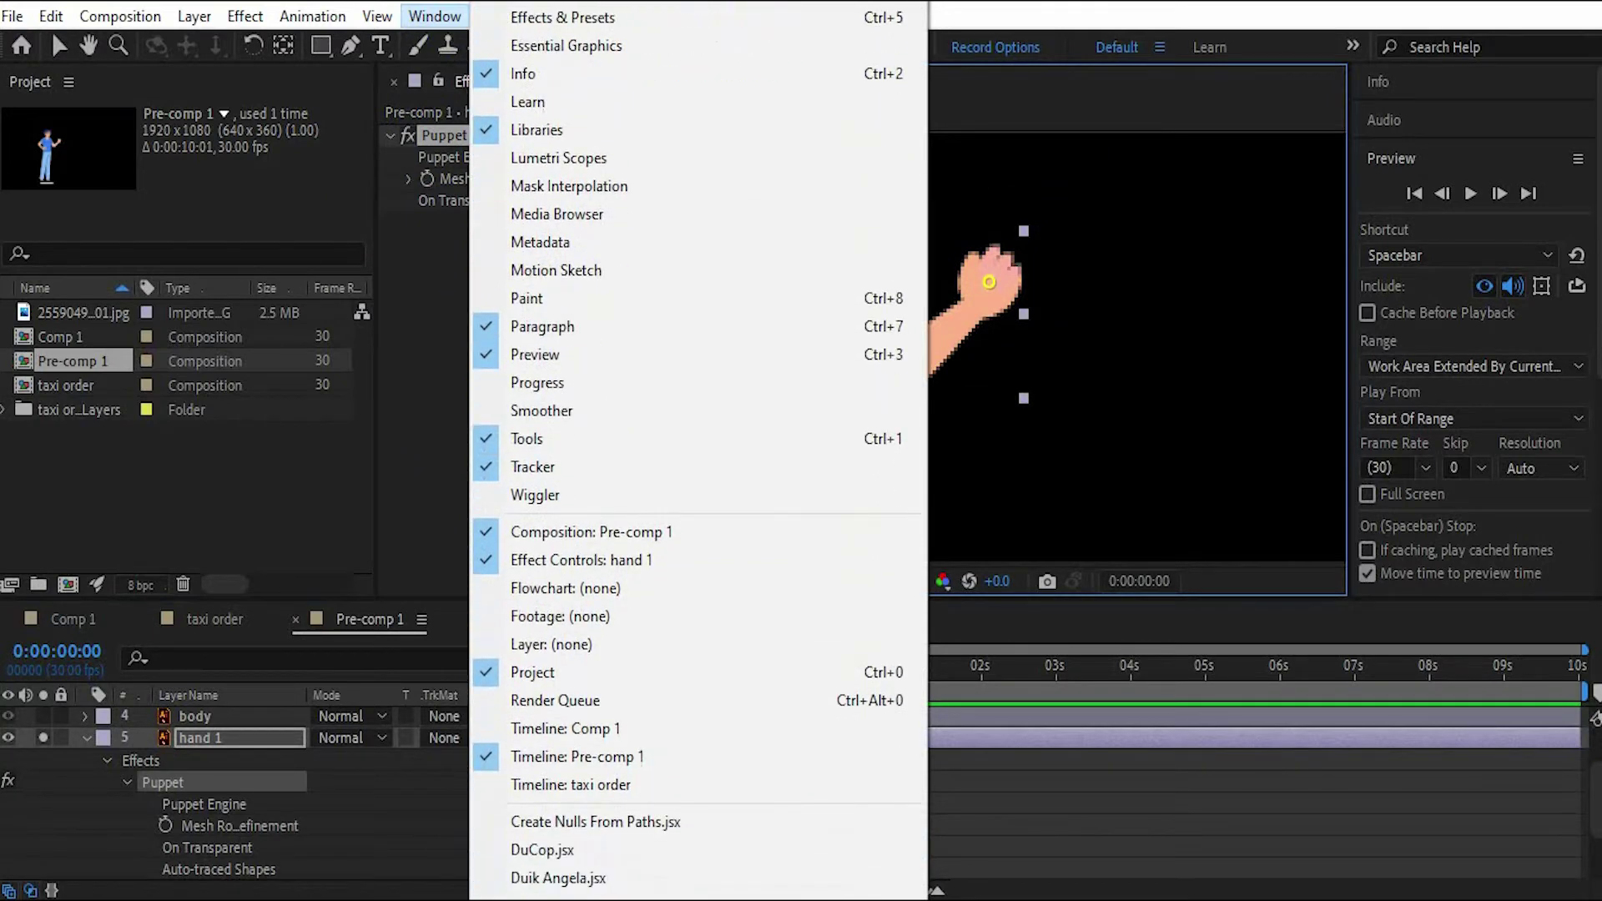
scroll(697, 451, "down", 1)
scroll(680, 795, "down", 2)
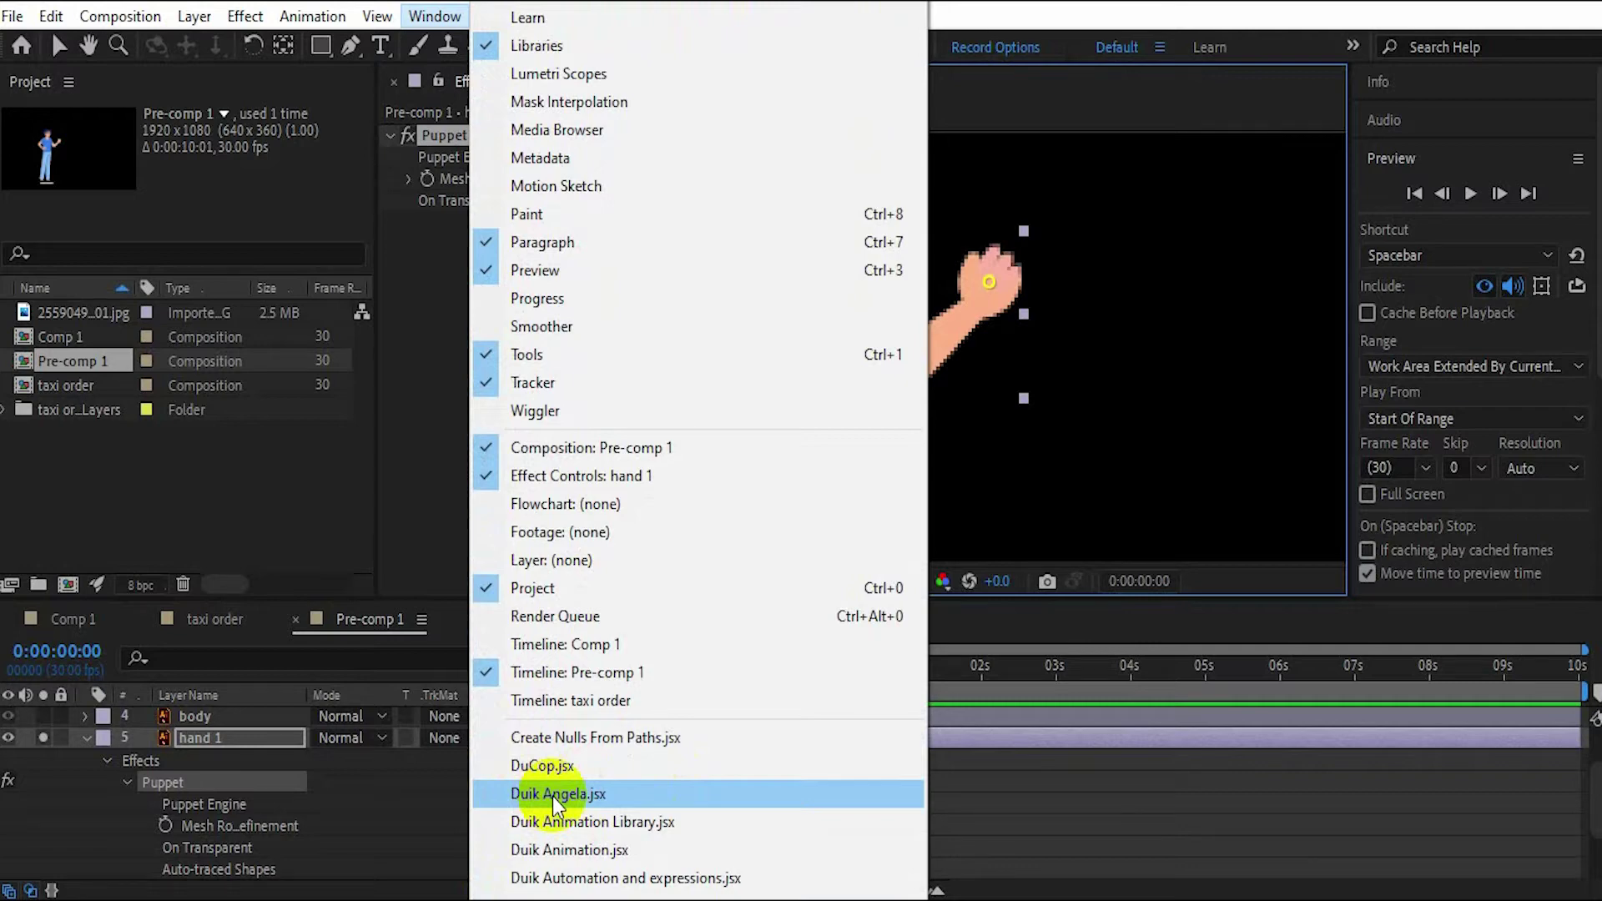
left_click(555, 797)
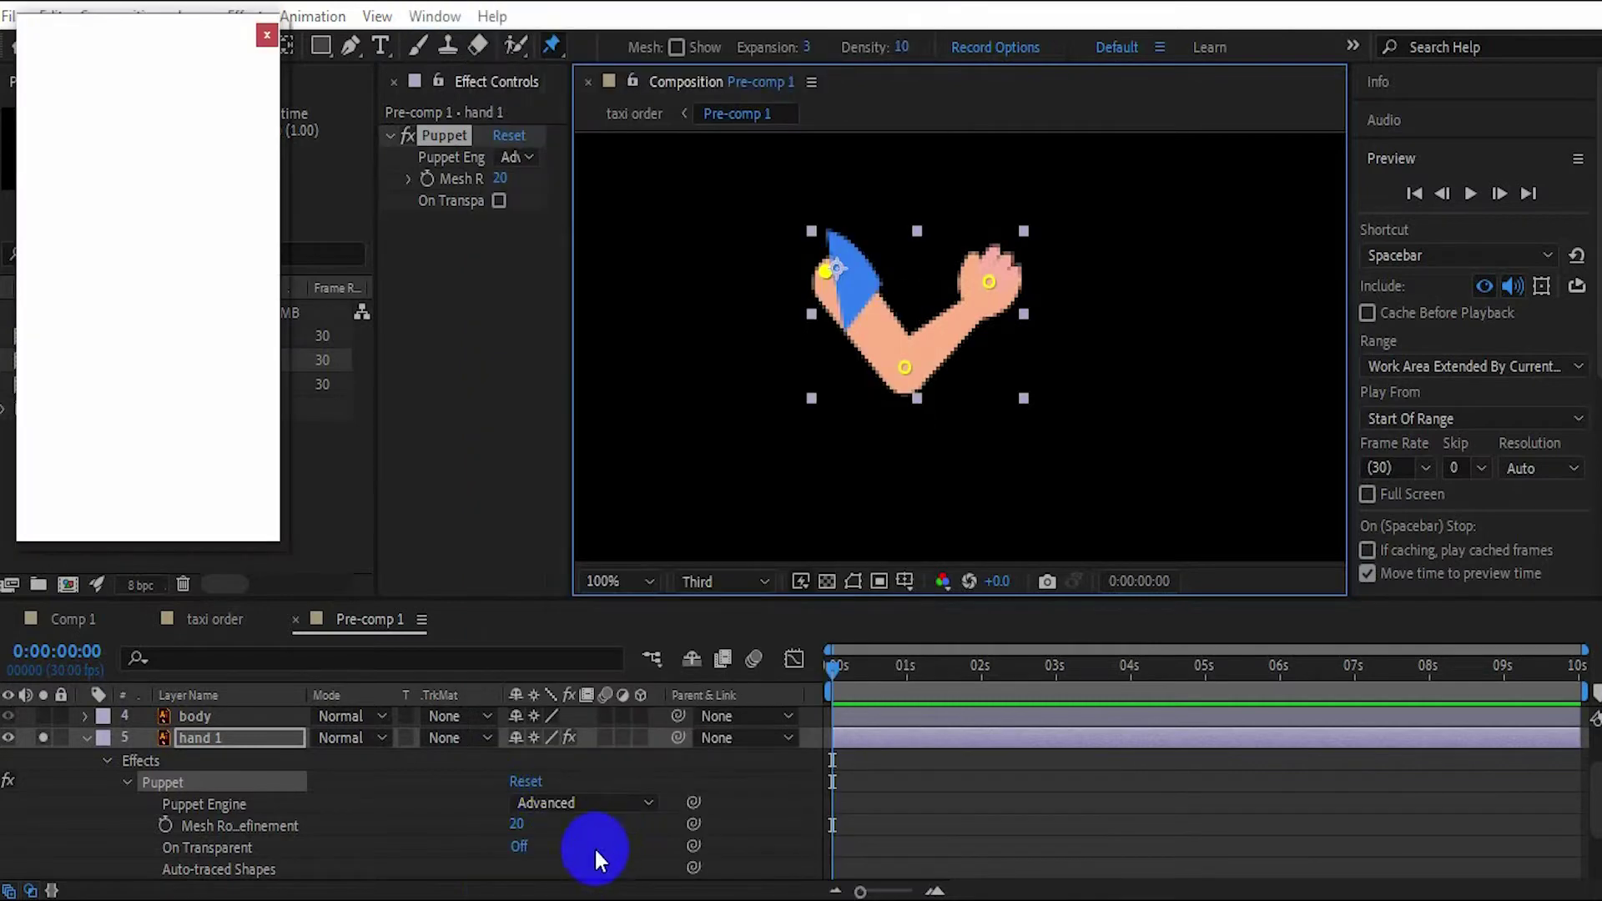
- Load Duik, move its panel aside, and show the Links & constraints tools
left_click(221, 362)
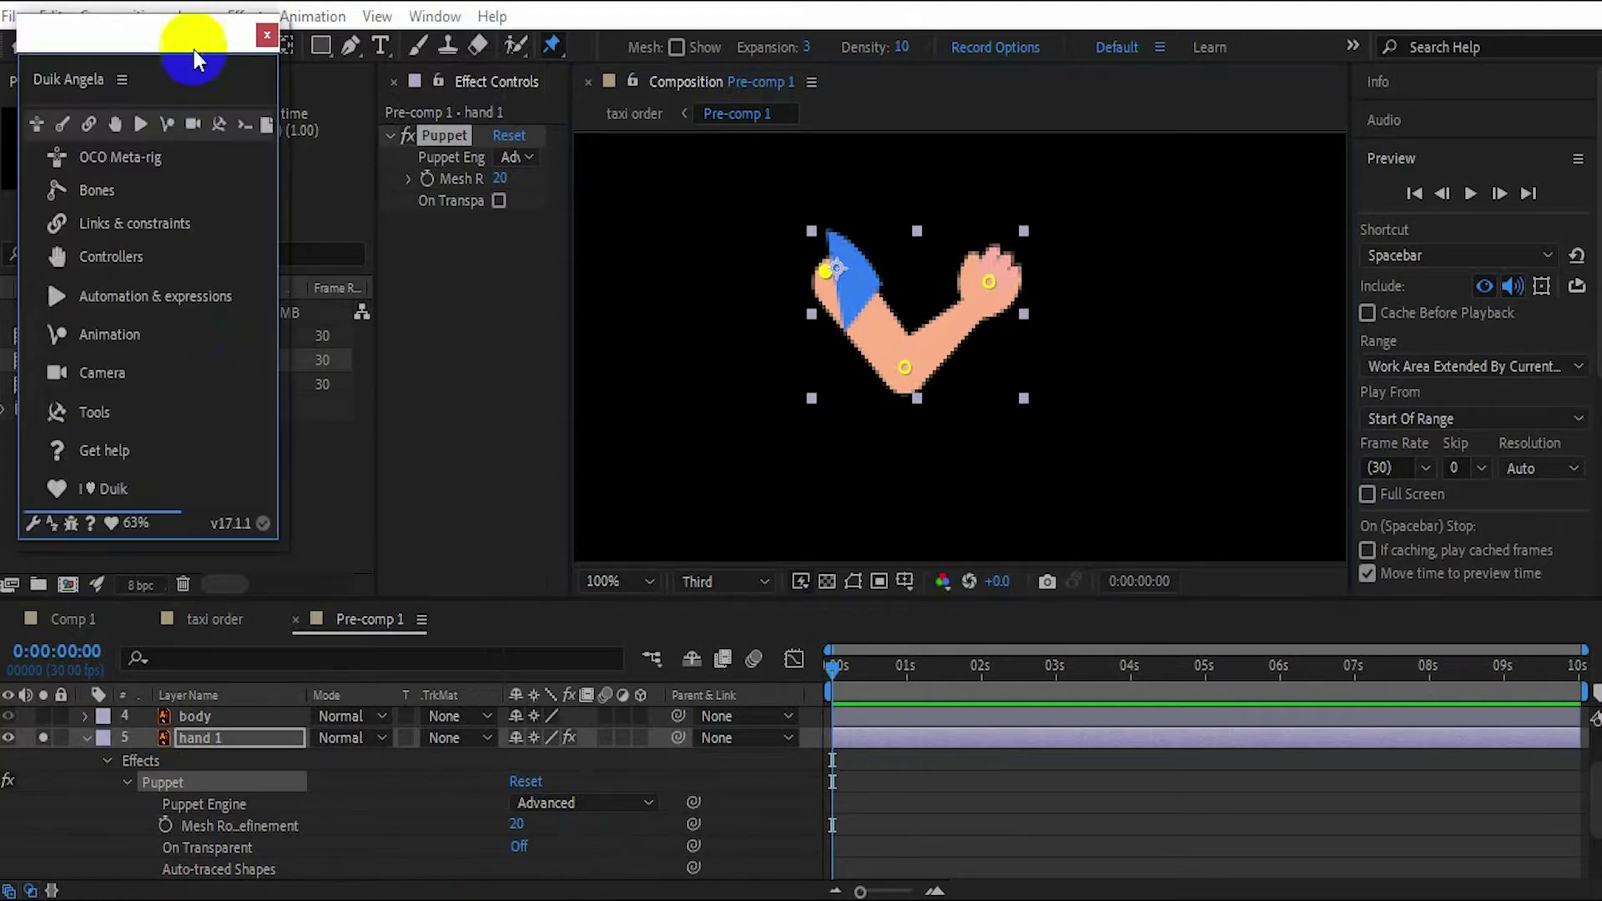
left_click_drag(194, 48, 1375, 124)
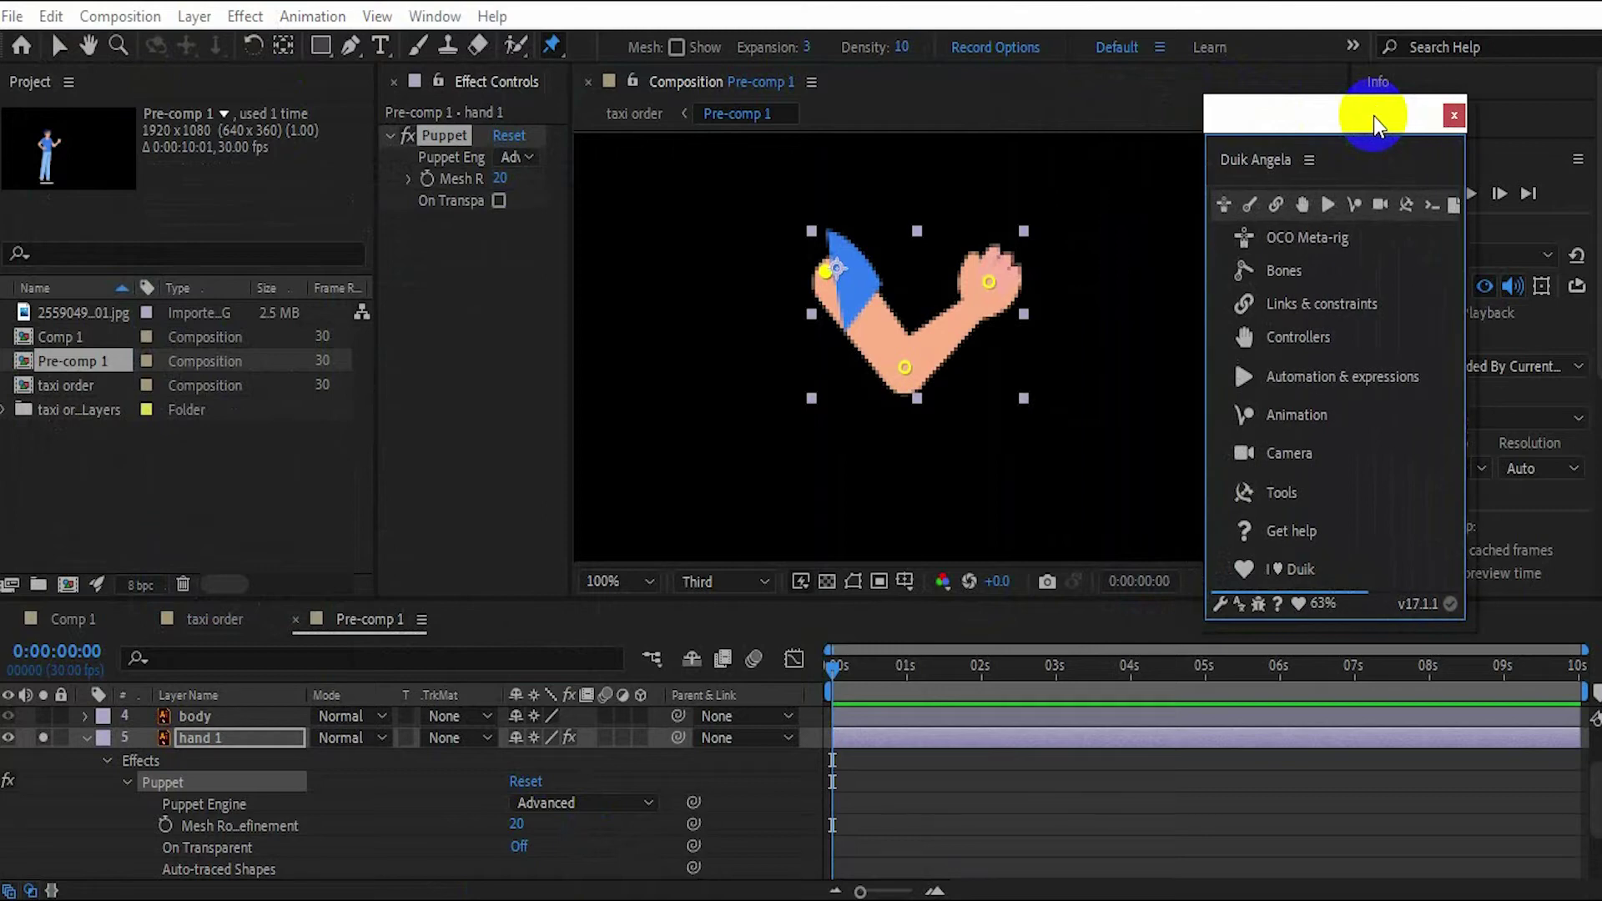
left_click(1274, 207)
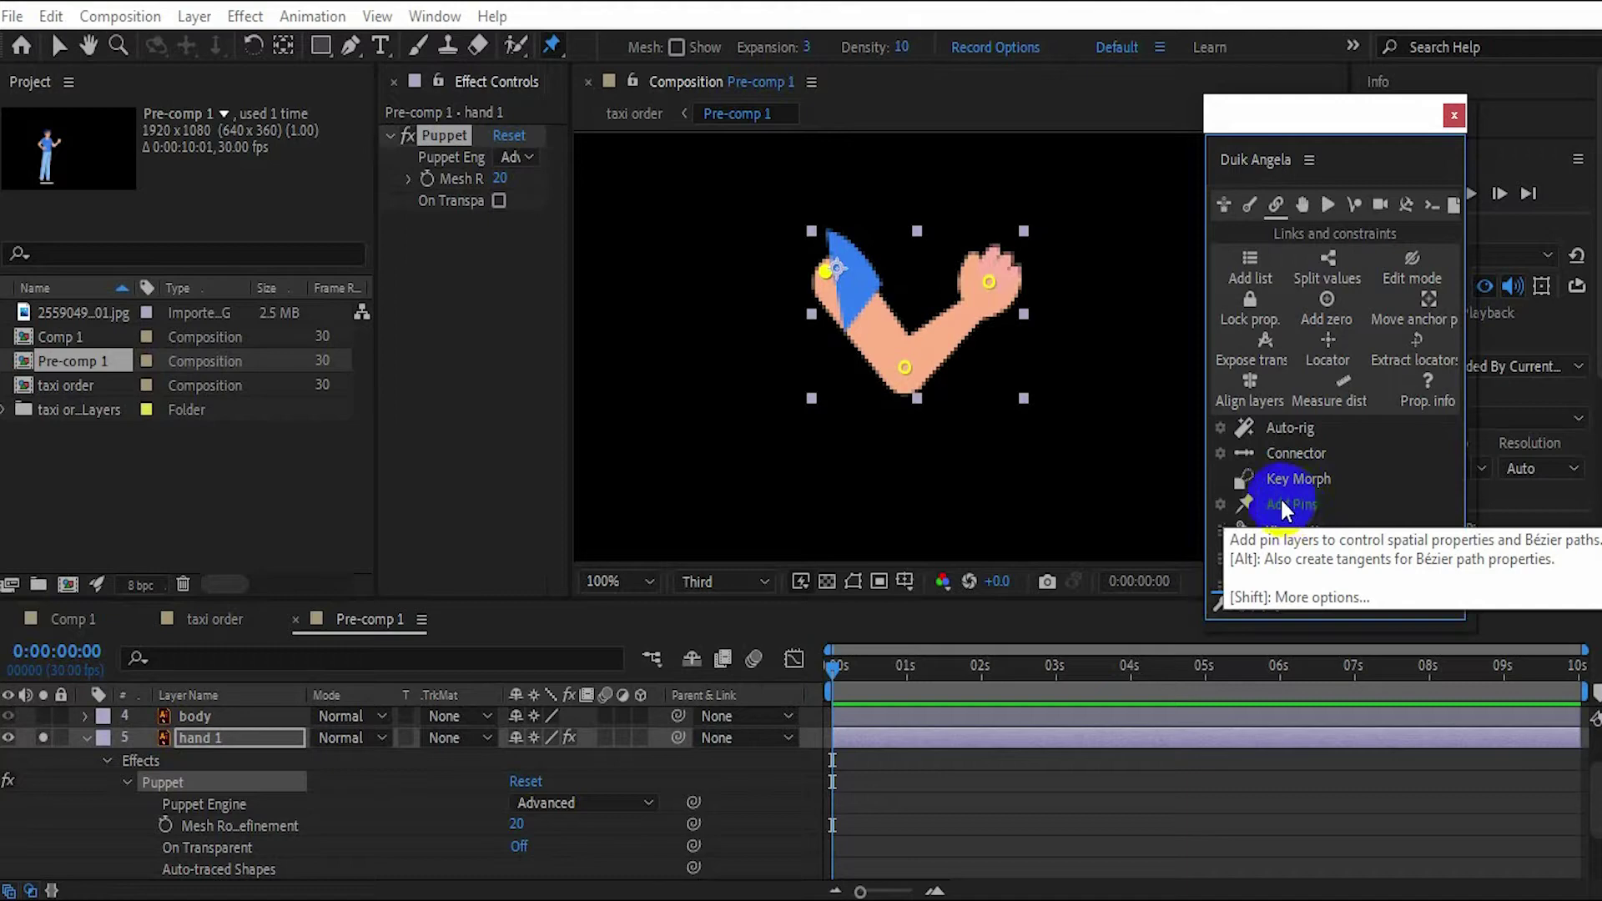
- Add Duik pins for the hand 1 puppet, ignoring the layer-controls alert, and reset zoom to 100%
left_click(1280, 498)
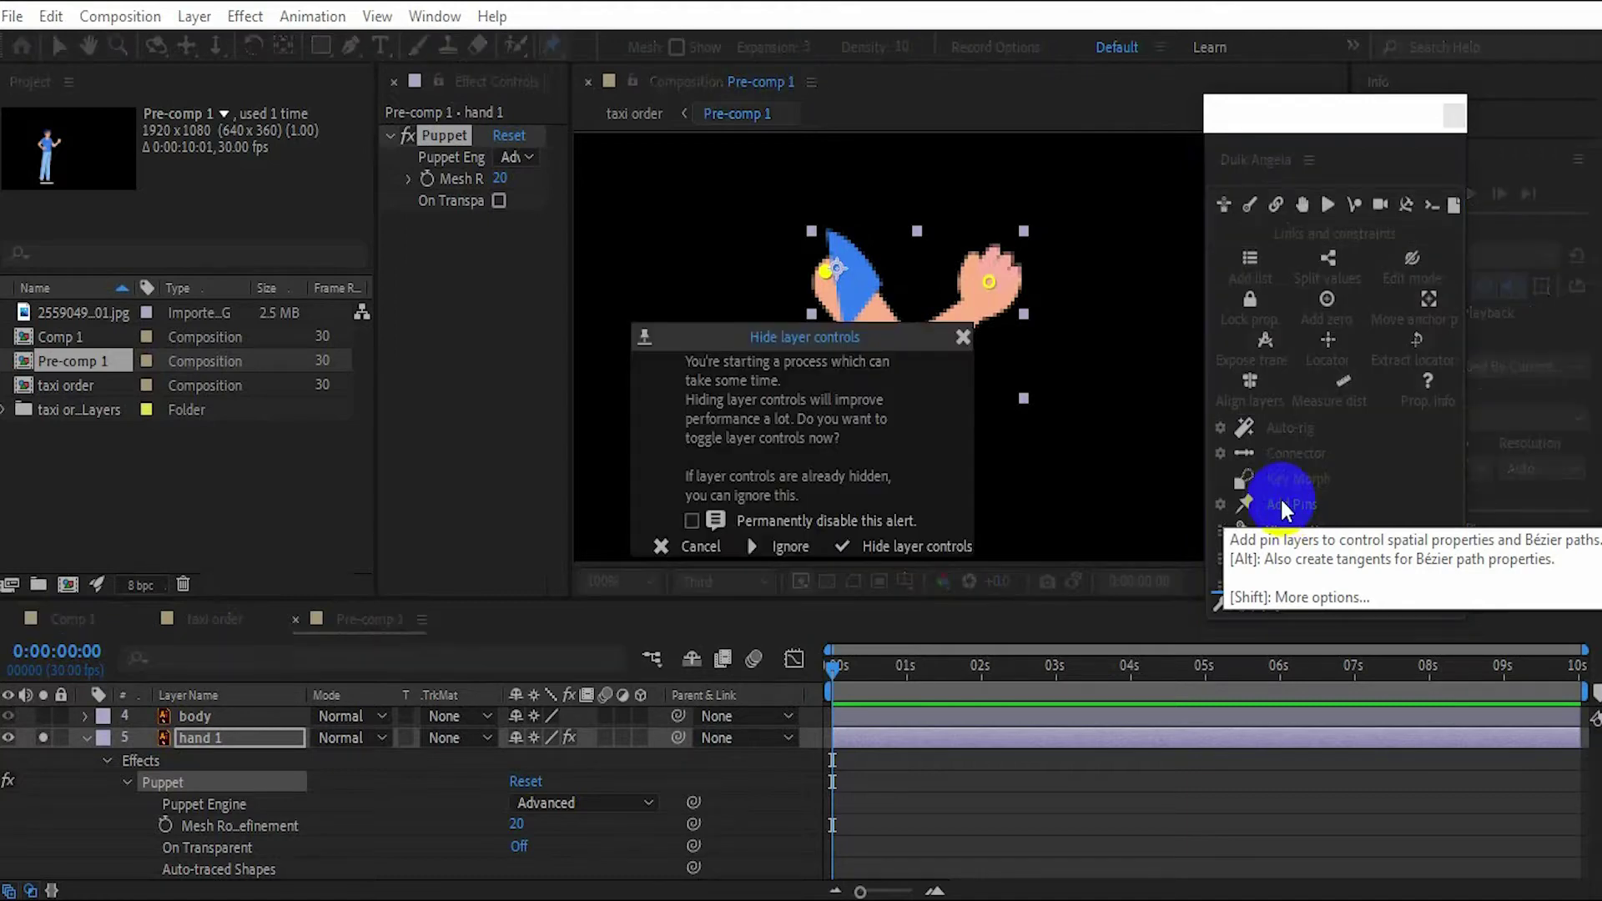
left_click(782, 547)
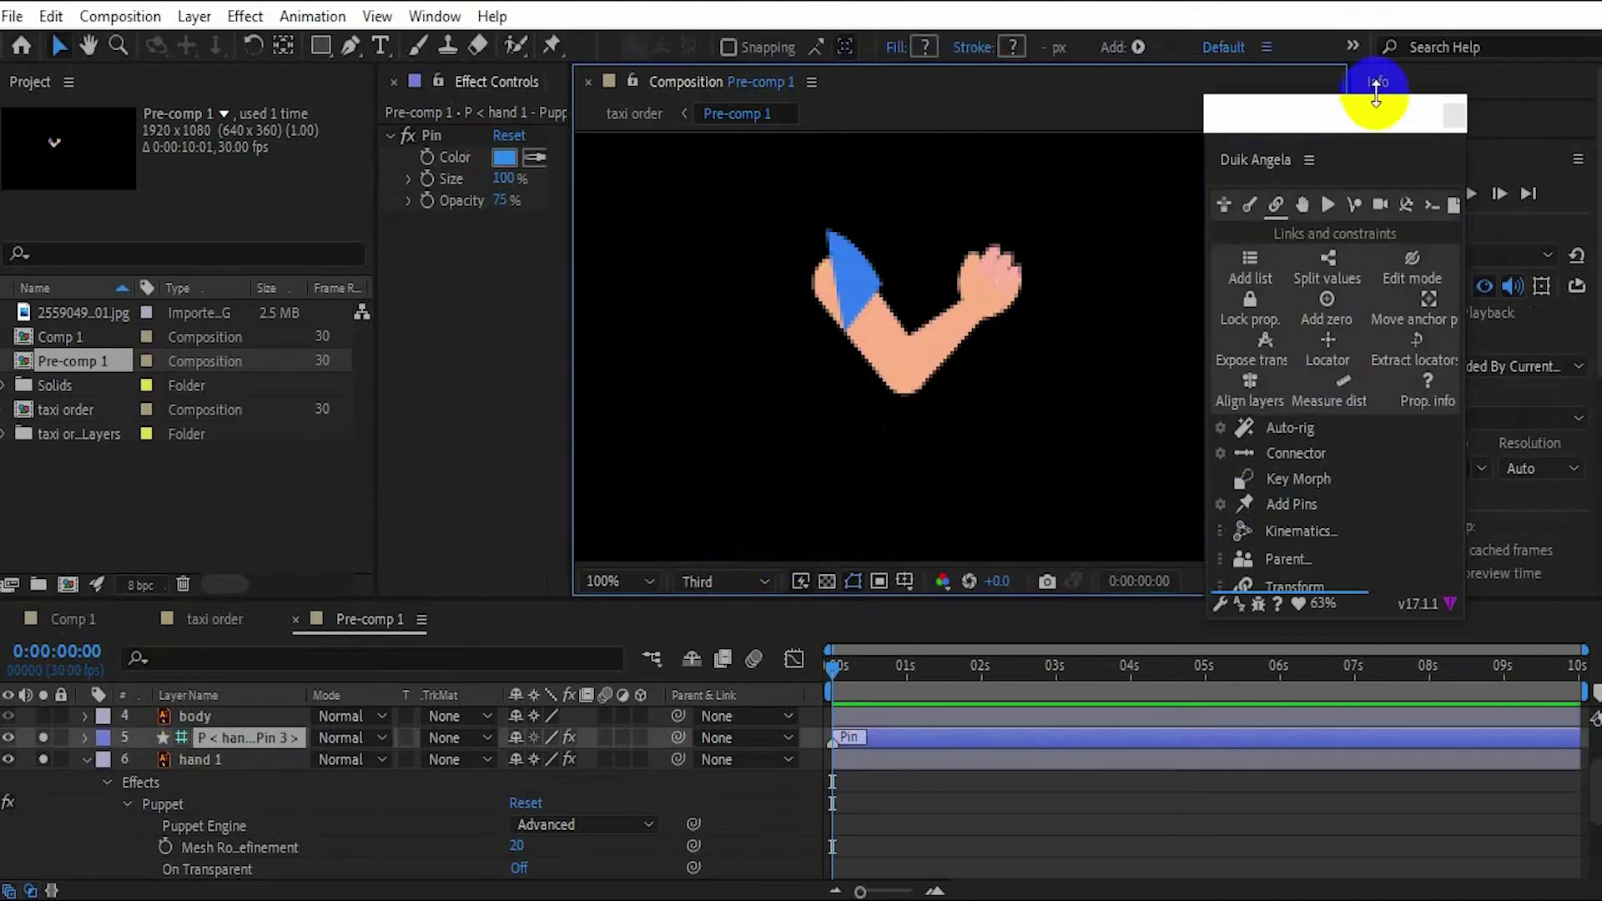
left_click_drag(1375, 95, 1460, 351)
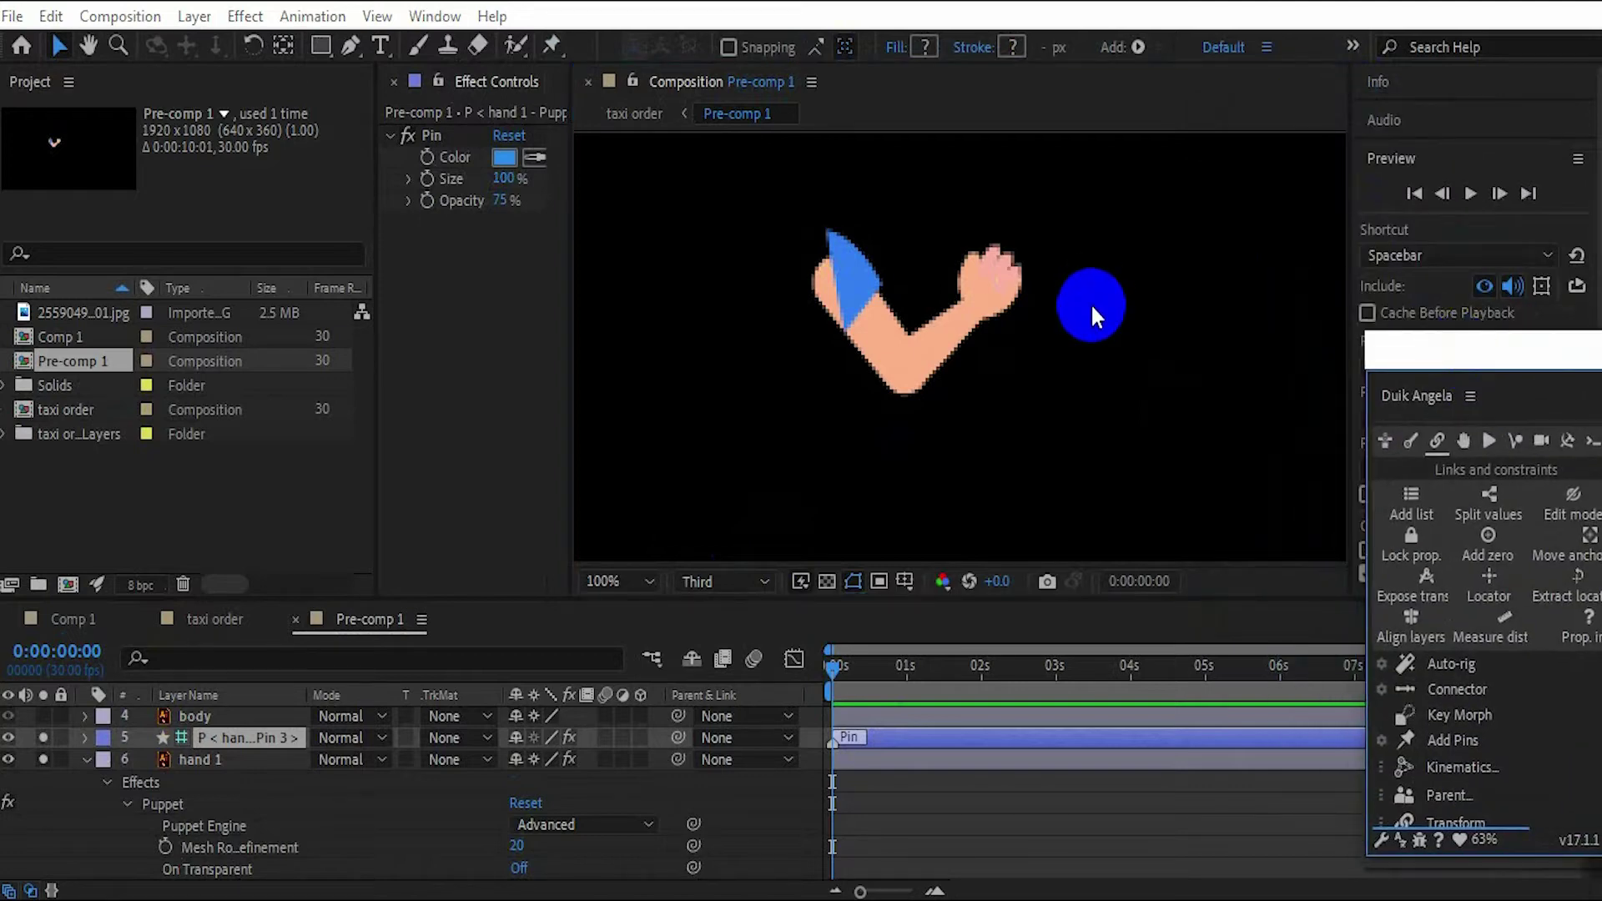
scroll(1109, 434, "down", 4)
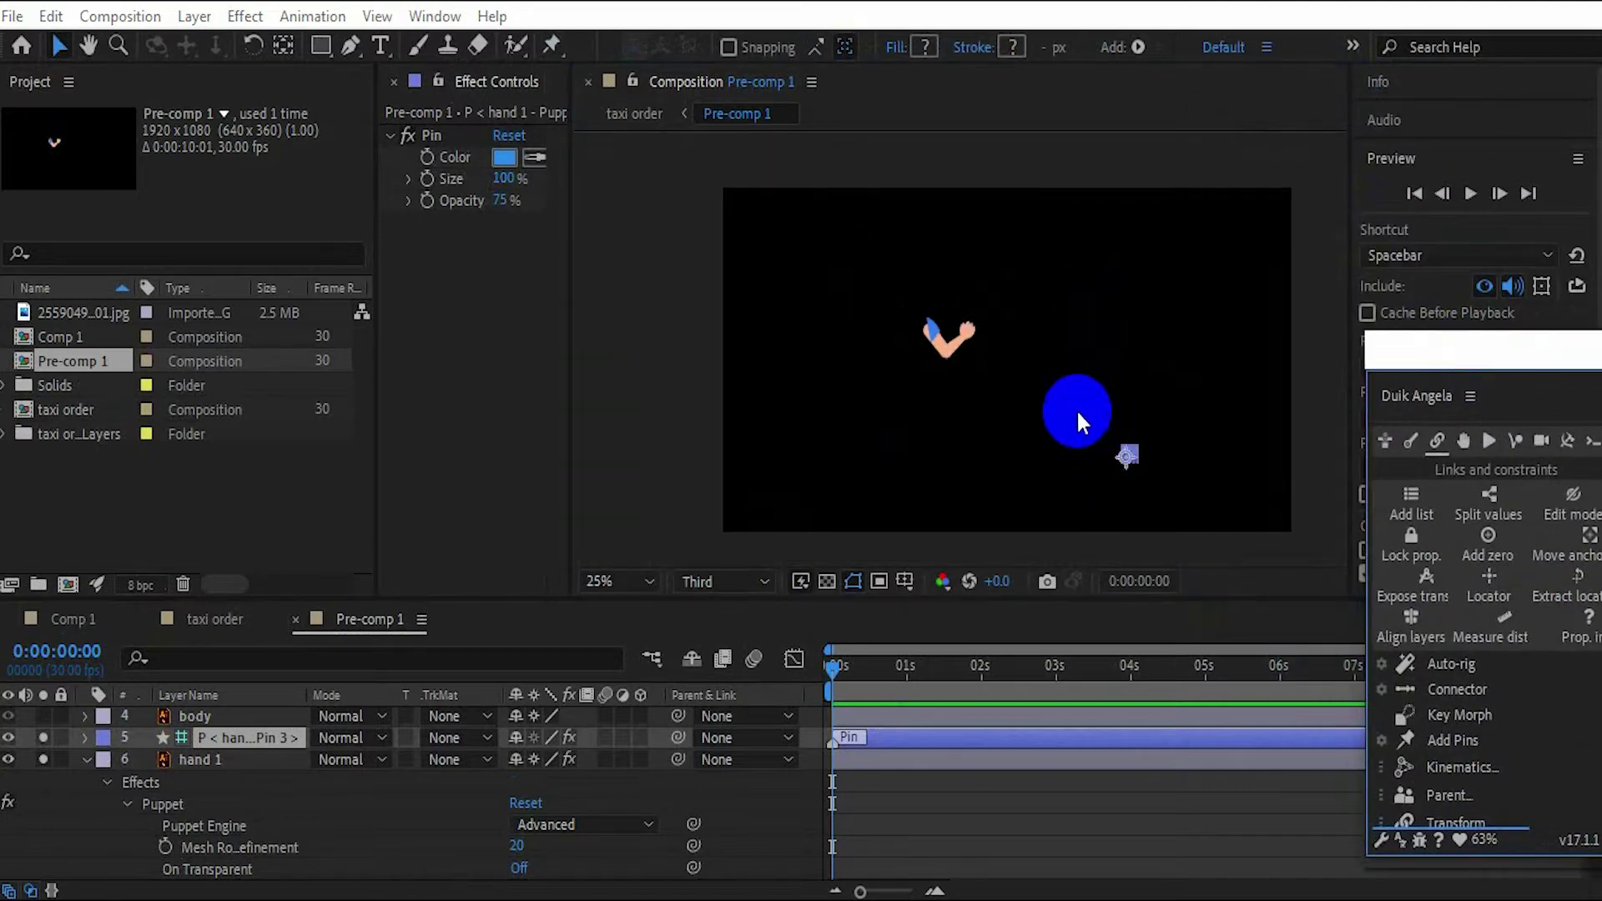
key("slash")
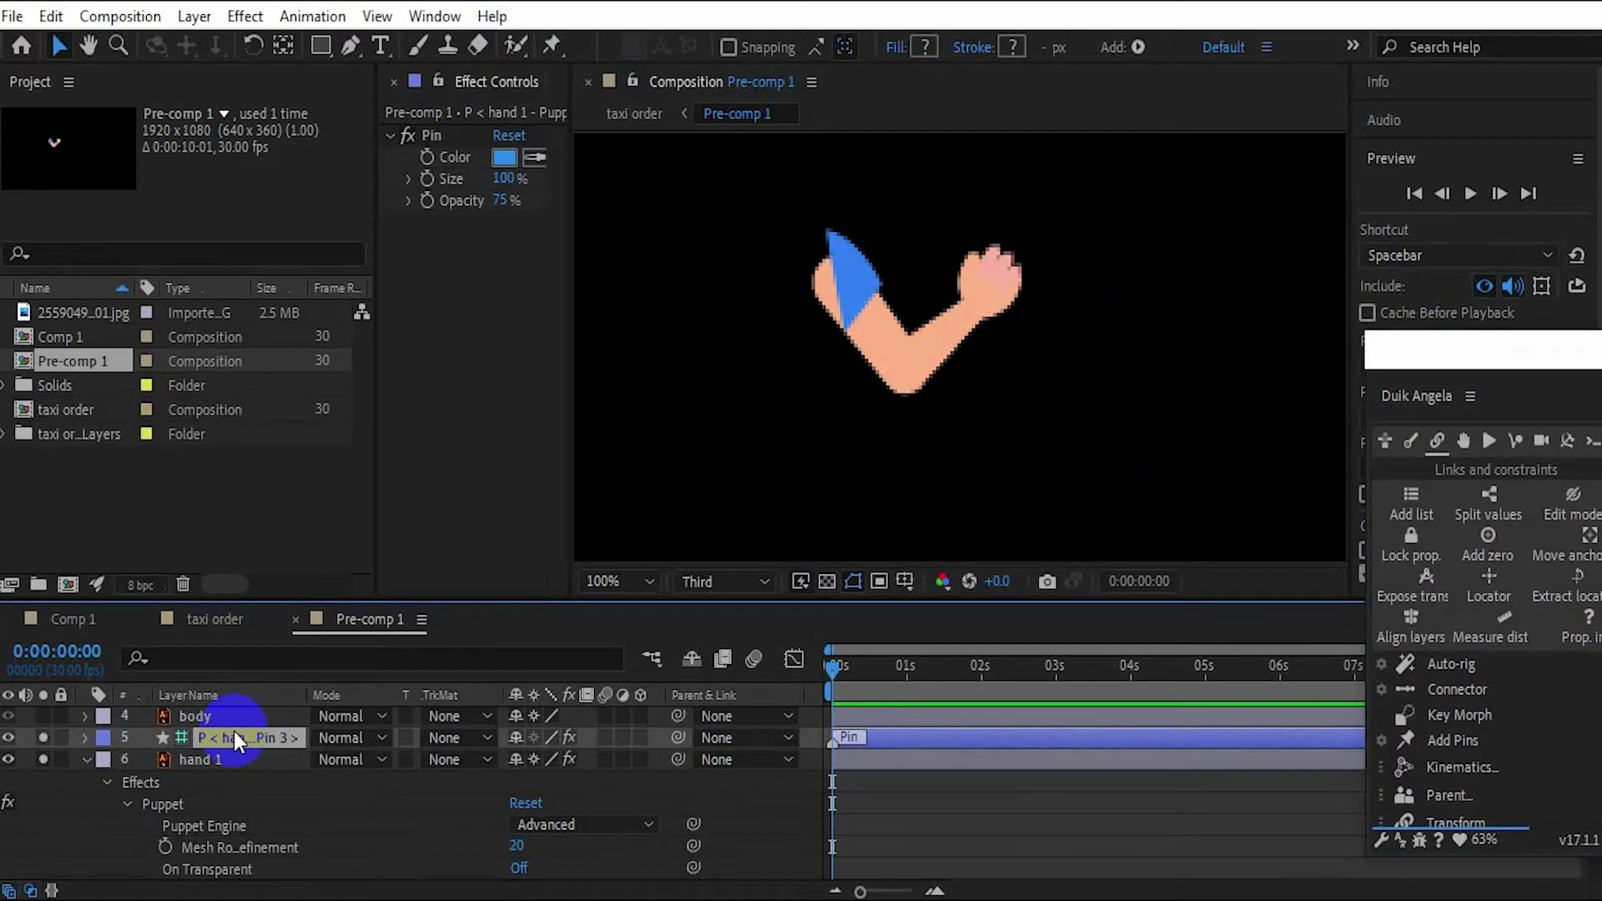
- Delete the lone pin layer and the leftover puppet pin effect from hand 1
key("Delete")
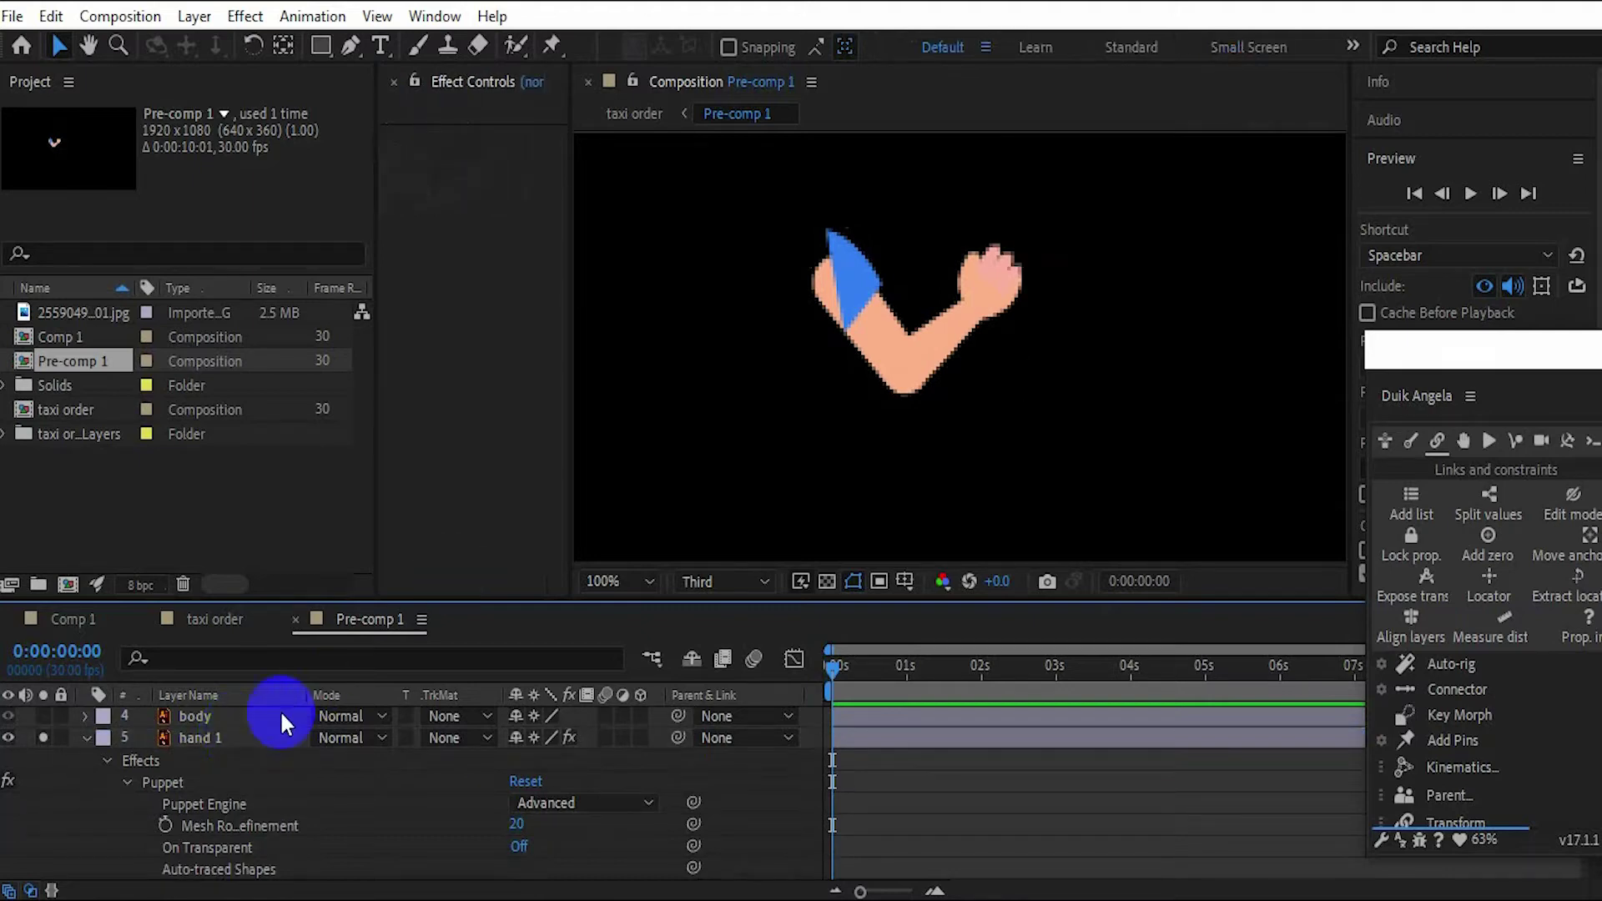
left_click(207, 735)
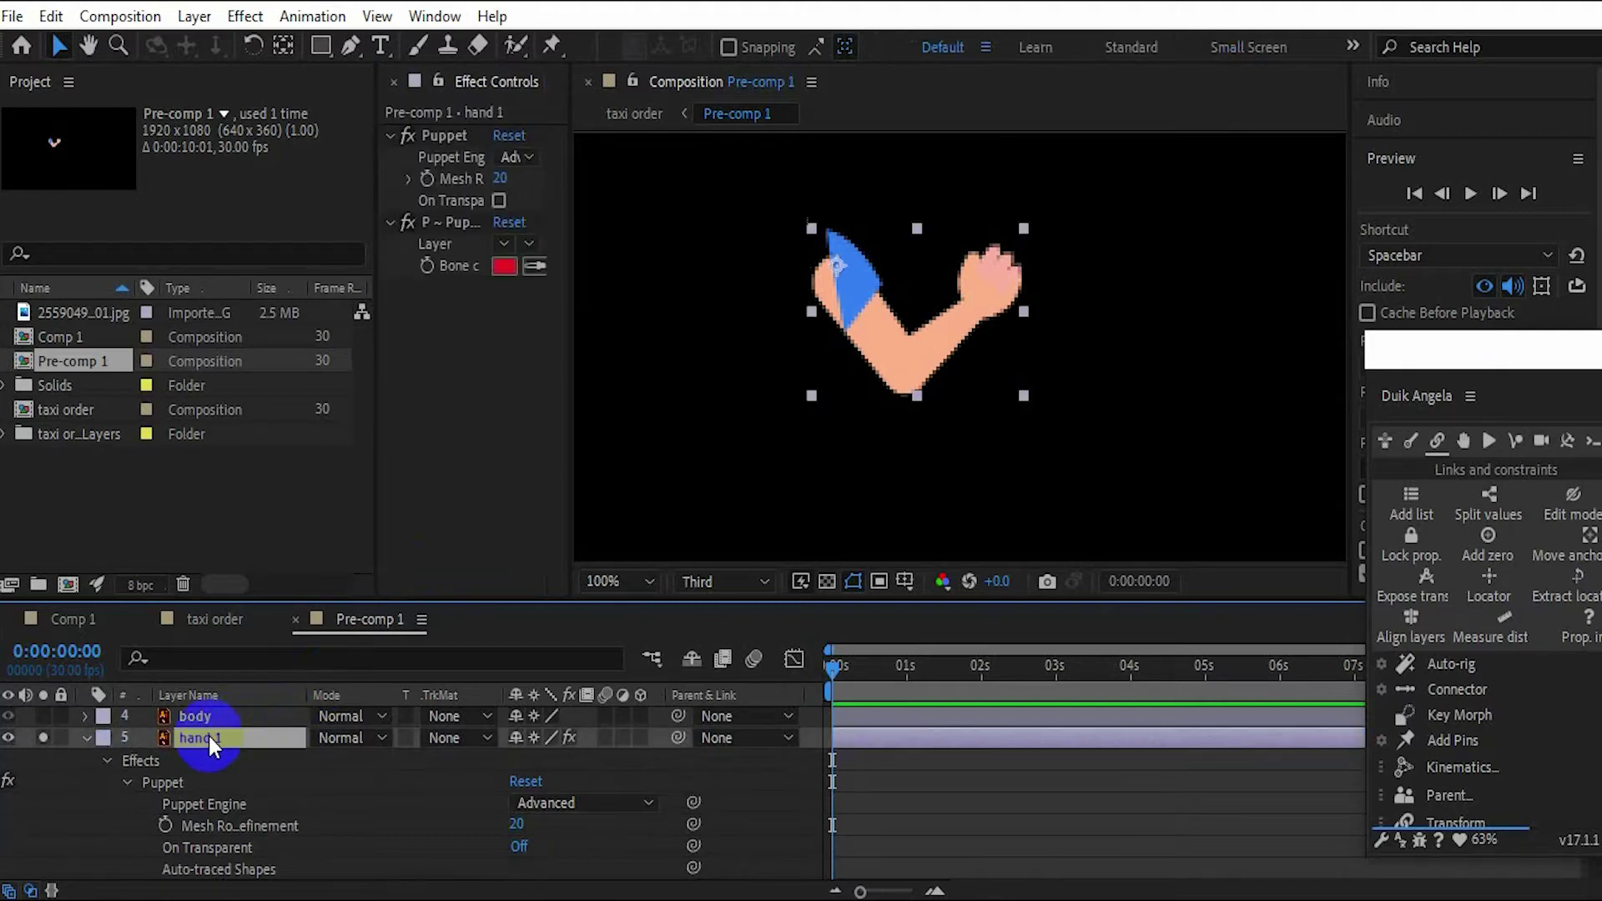
left_click(180, 779)
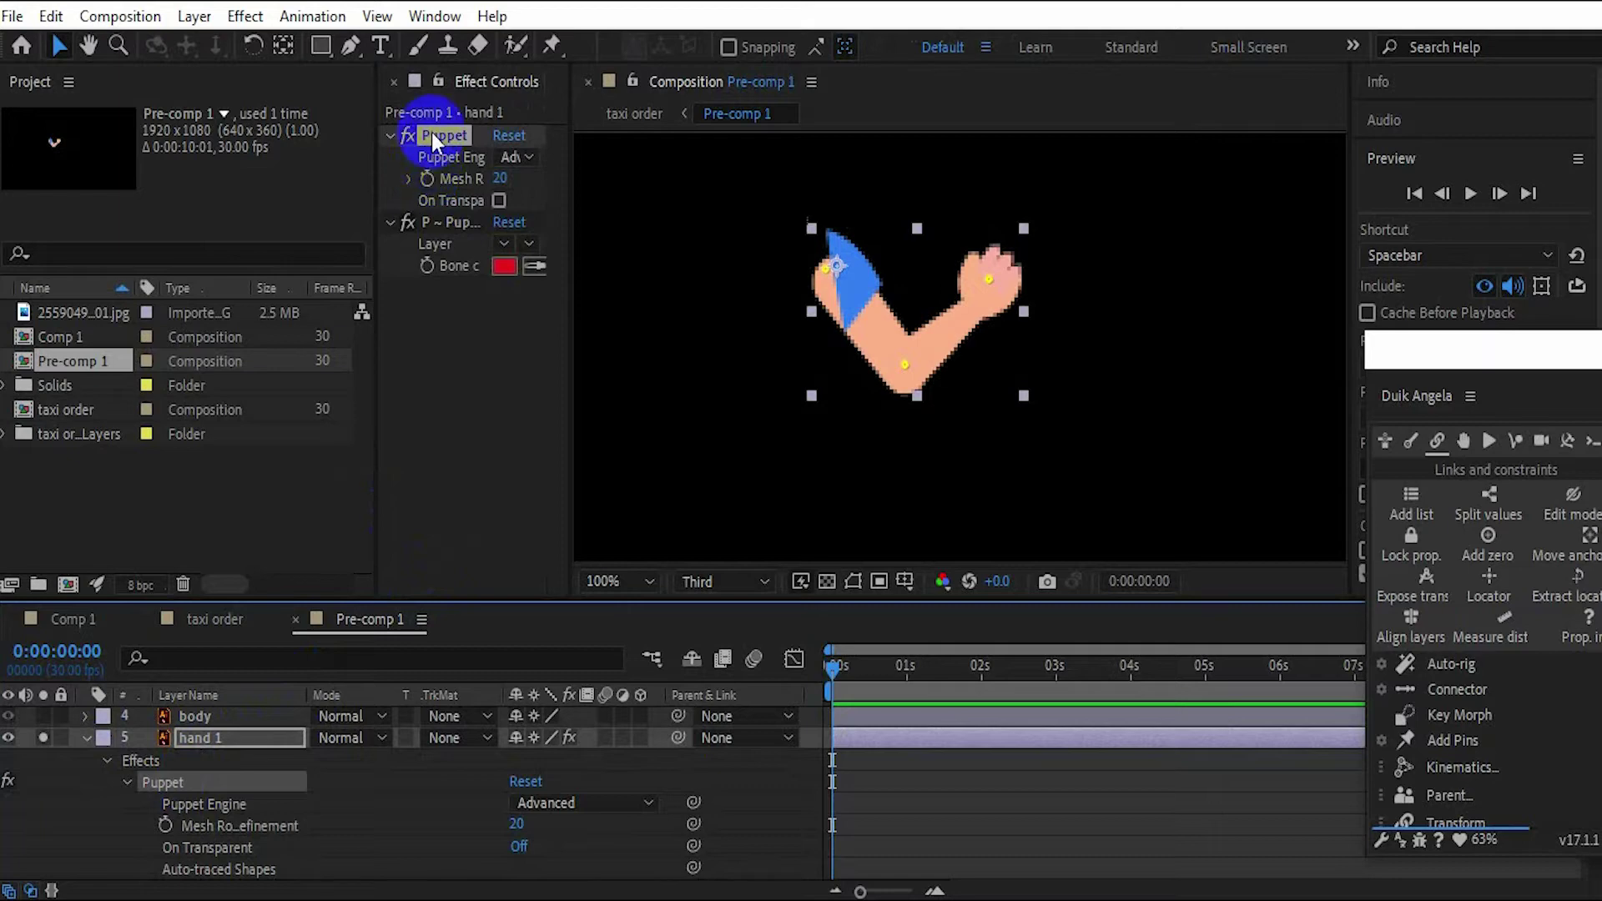
left_click(459, 222)
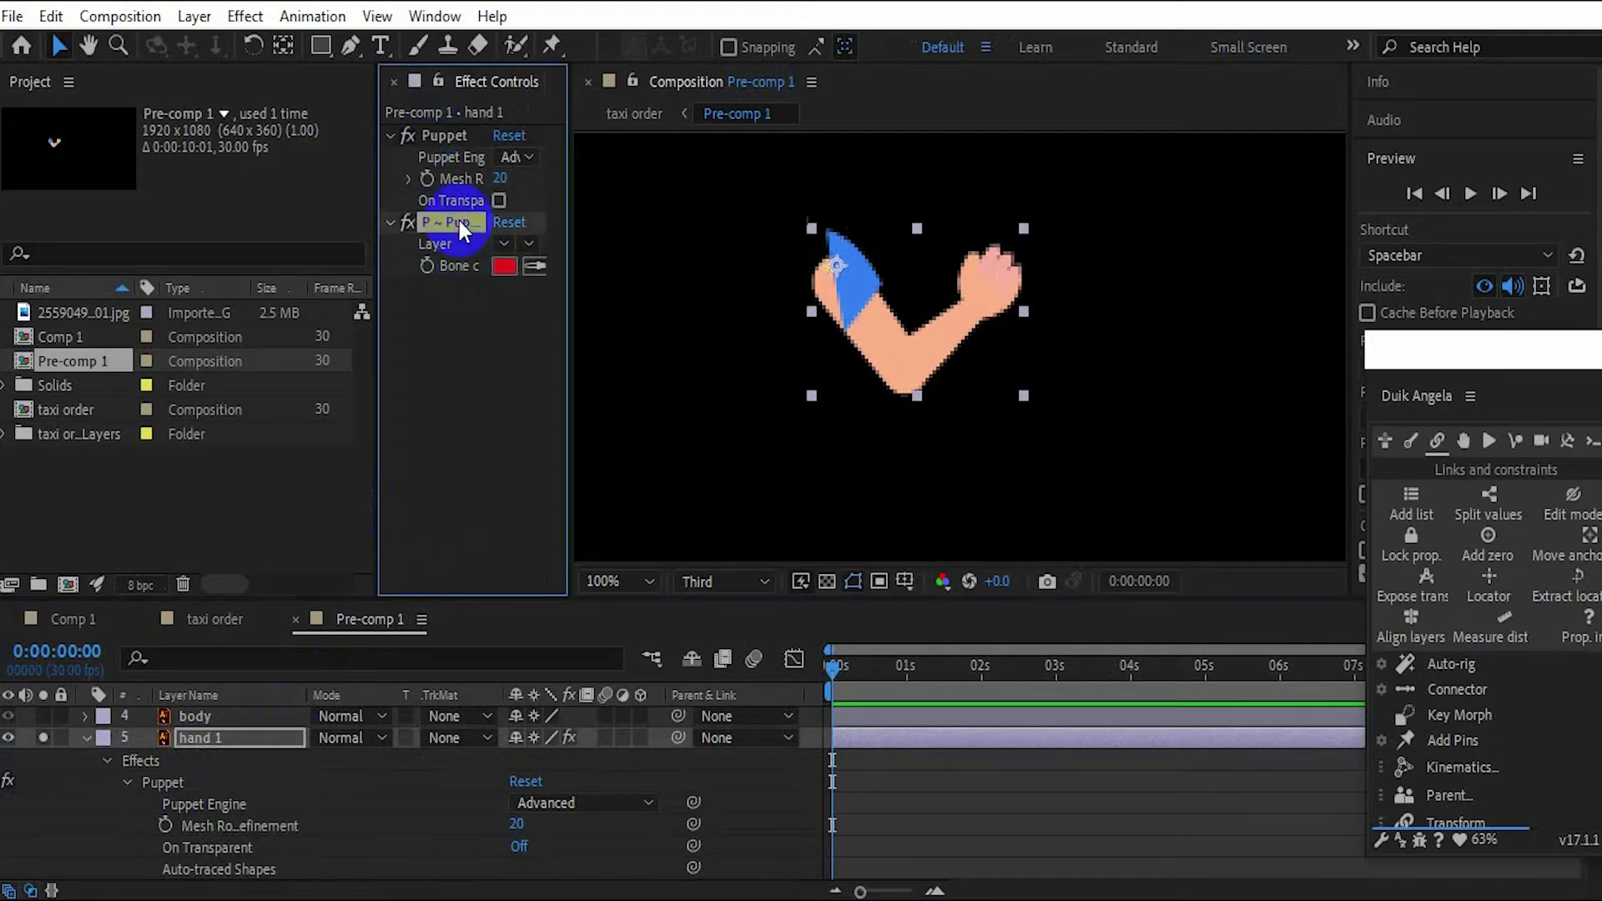
key("Delete")
- Run Duik Add Pins on hand 1's Puppet effect, choosing Ignore, to create three pin layers
left_click(436, 135)
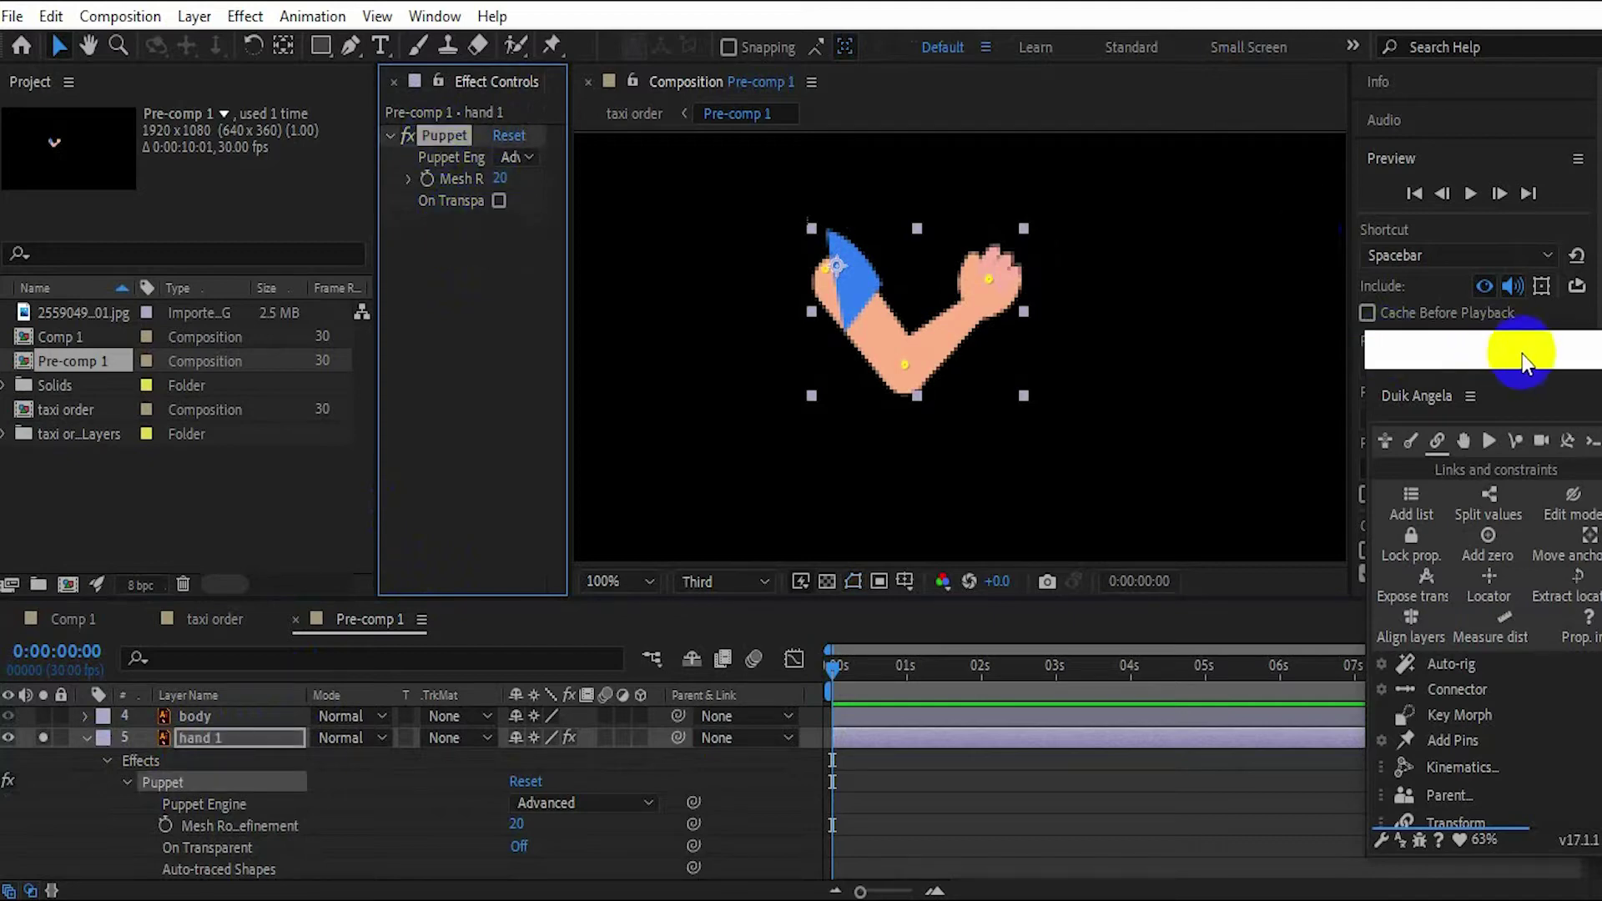
left_click_drag(1522, 354, 1265, 185)
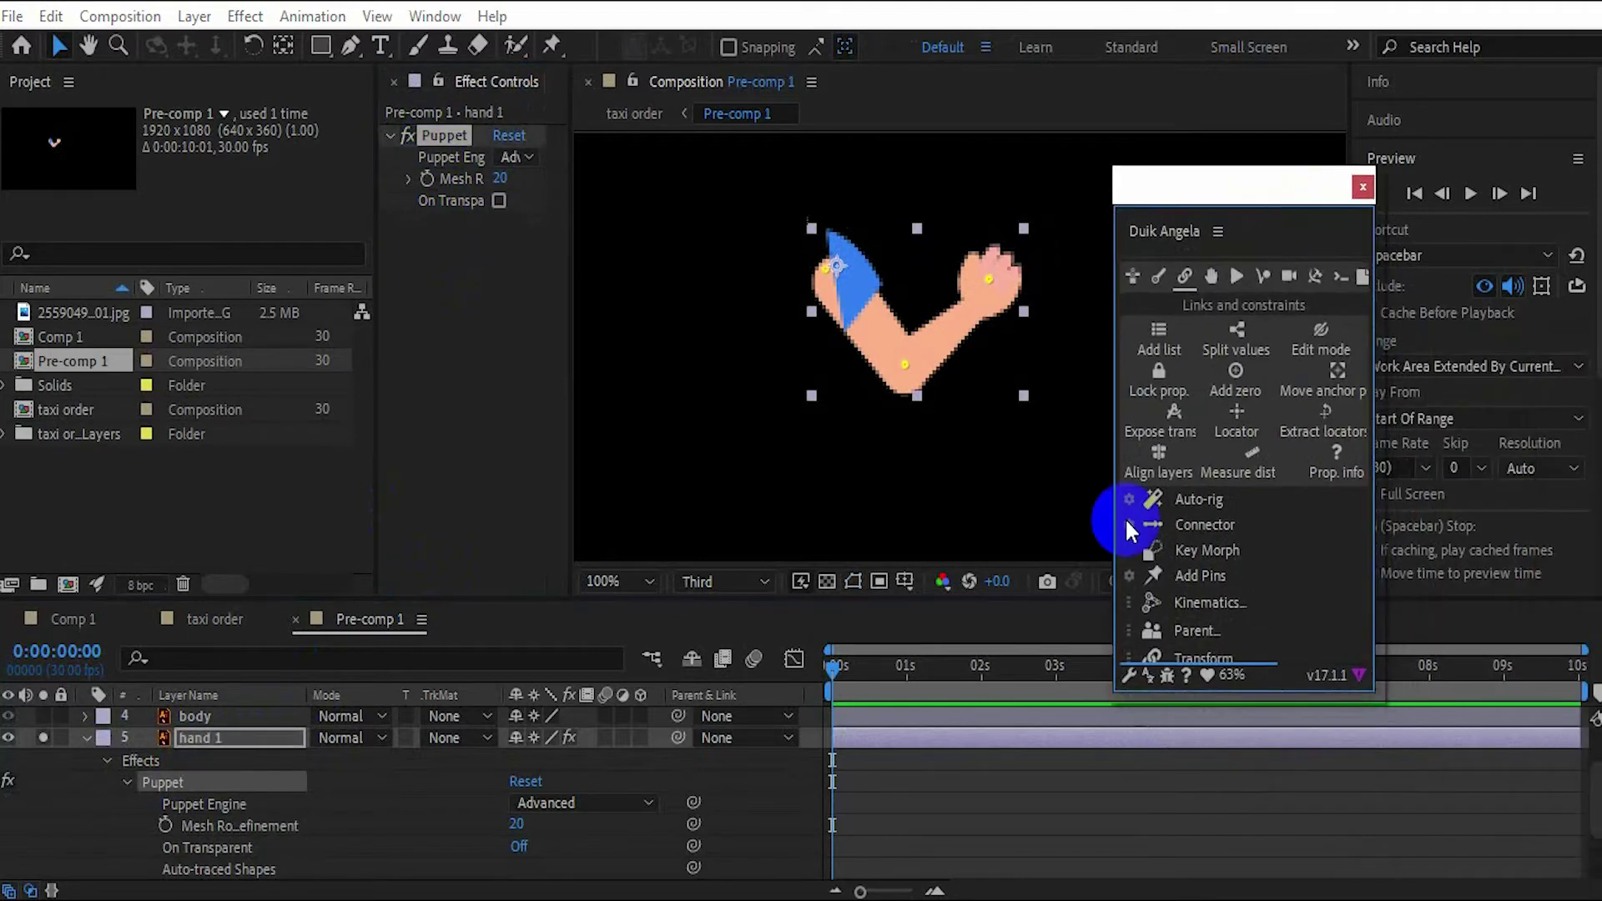
left_click(1195, 574)
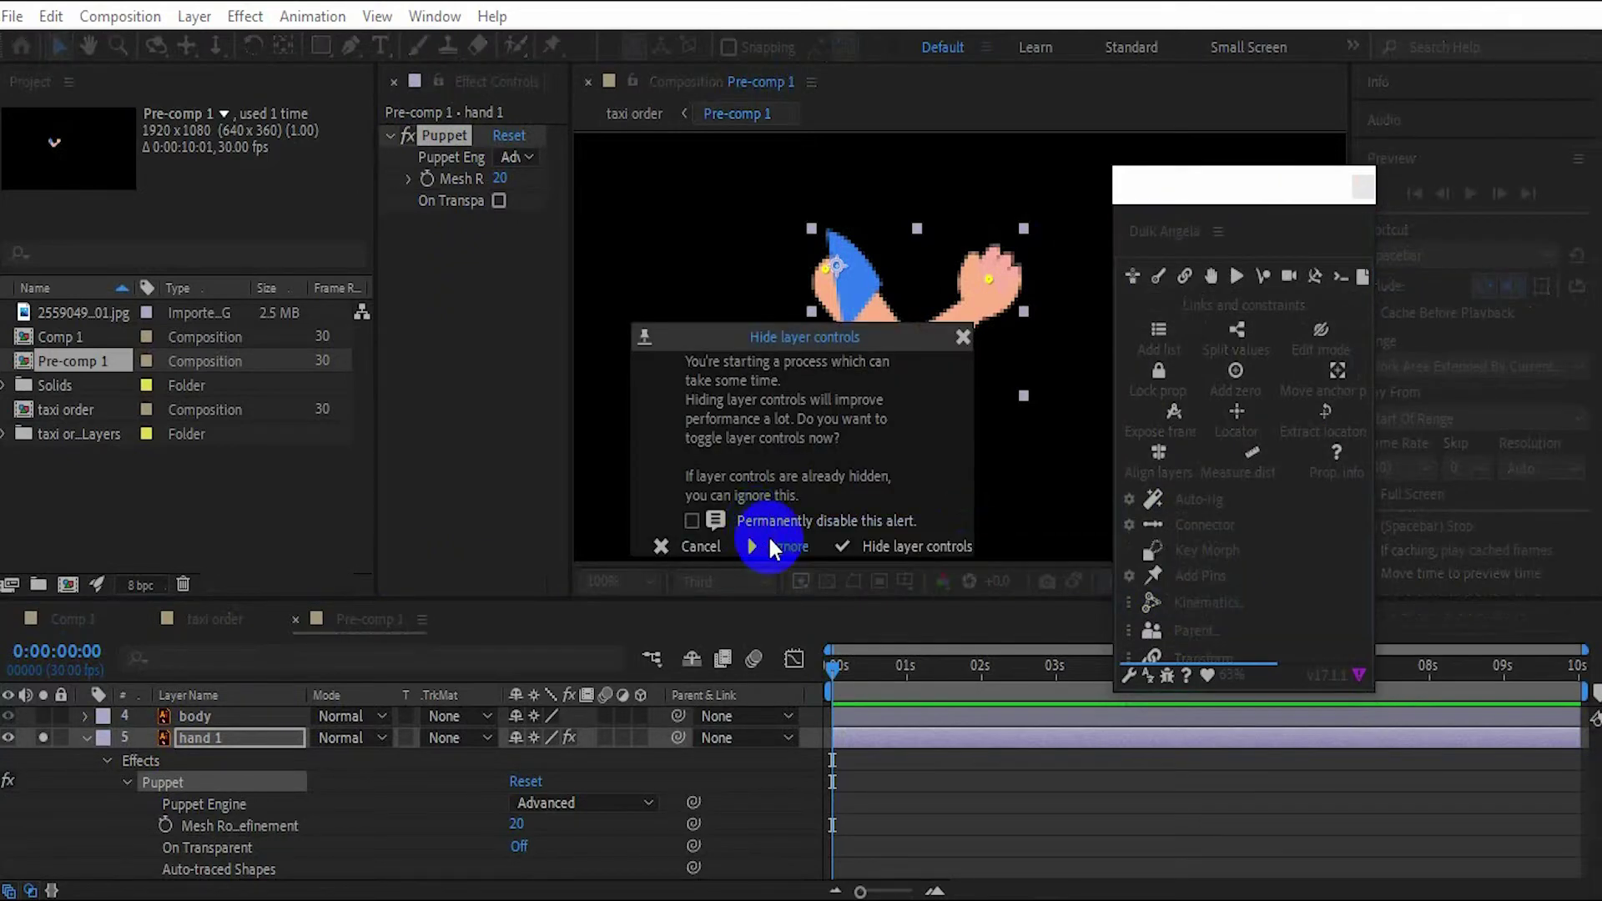
left_click(783, 547)
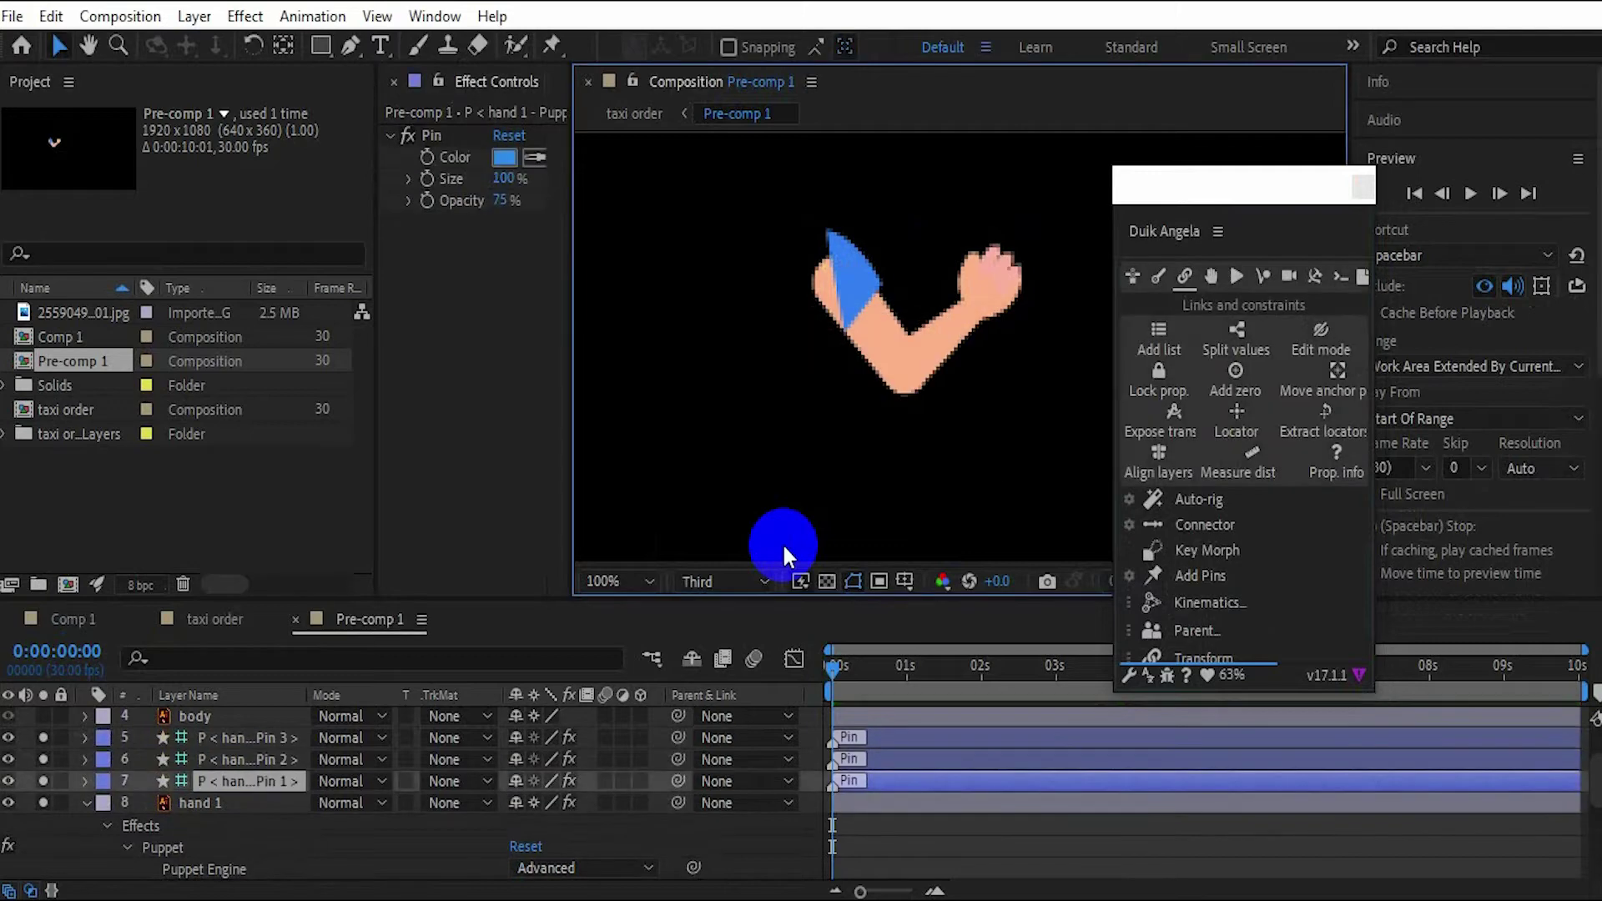
left_click(239, 733)
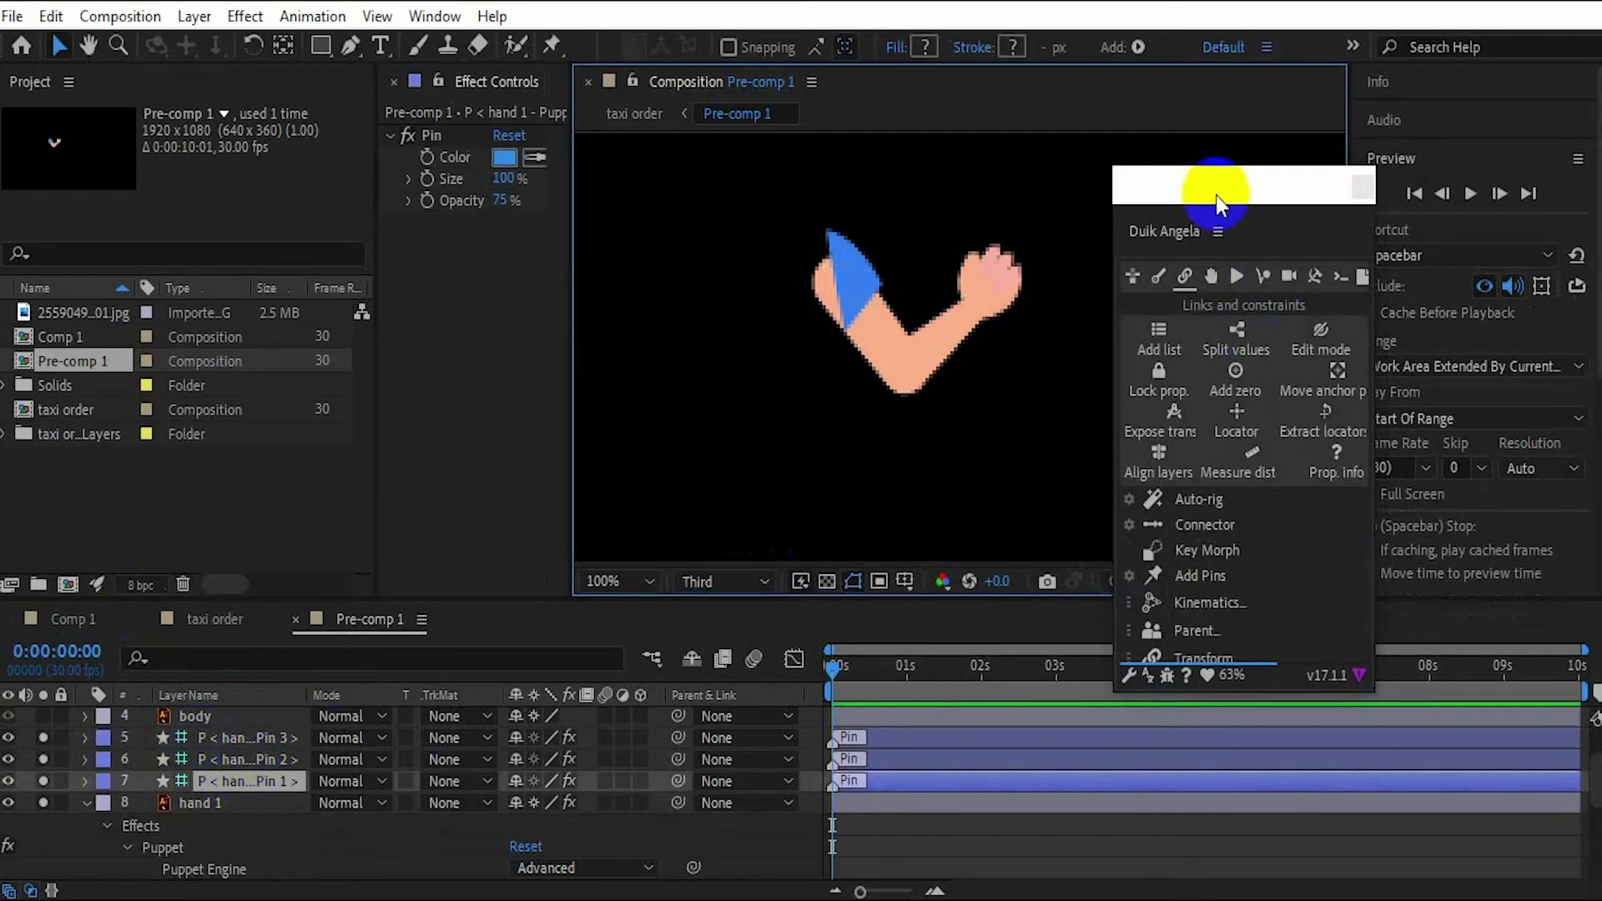
- Move the Duik panel aside, zoom the composition to 25% and select Pin 1
left_click_drag(1215, 194, 1454, 197)
left_click(212, 803)
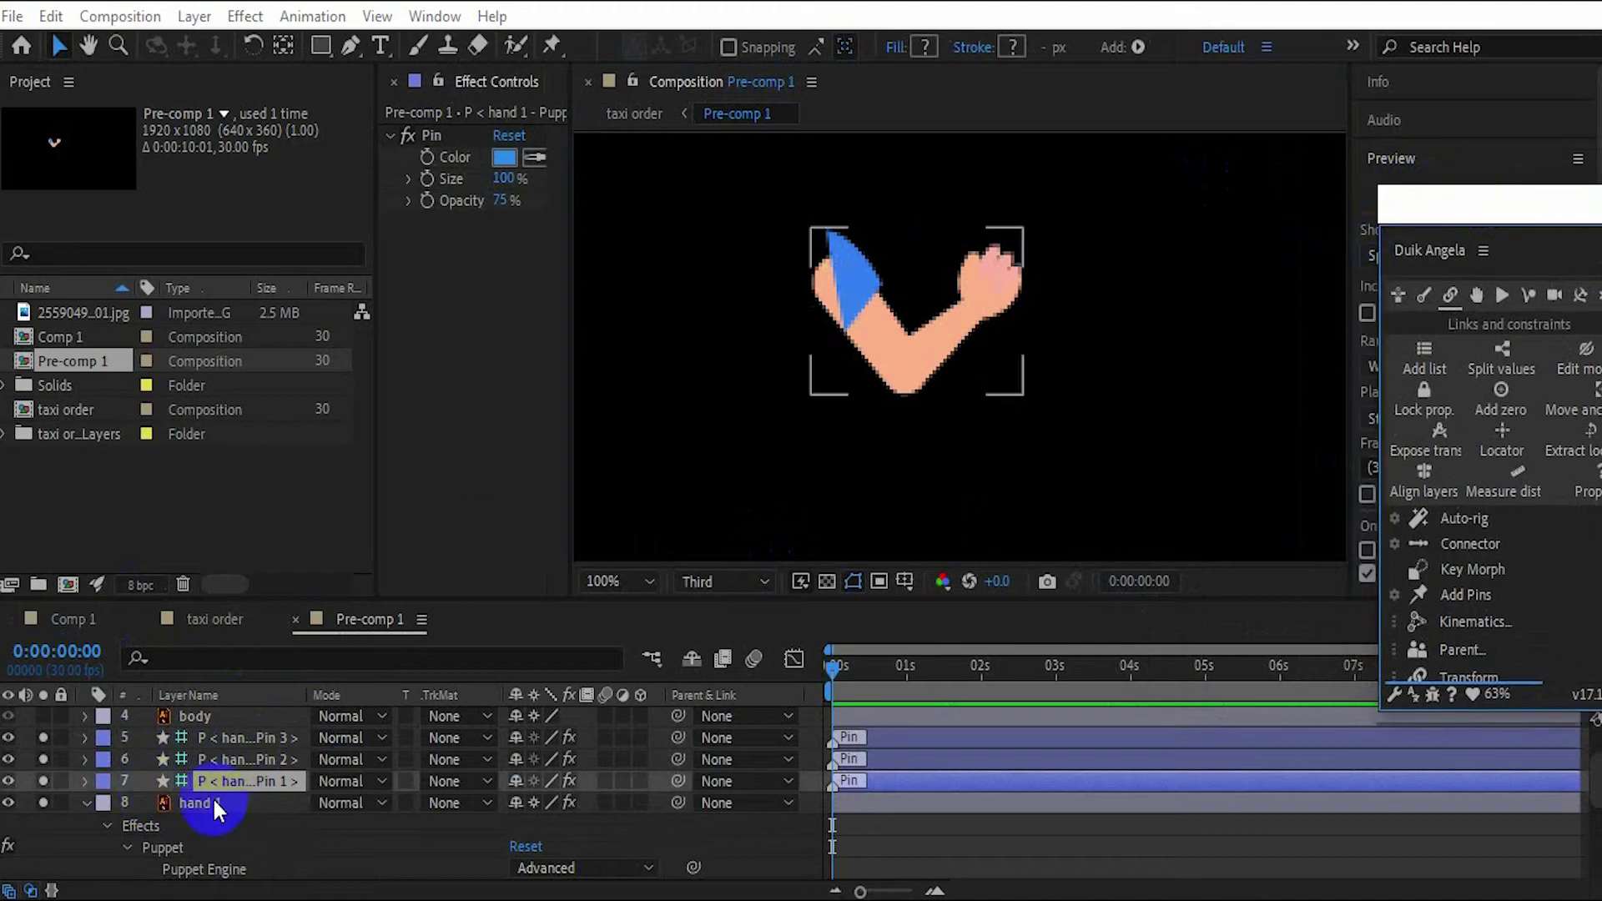
left_click(223, 778)
left_click_drag(985, 513, 948, 429)
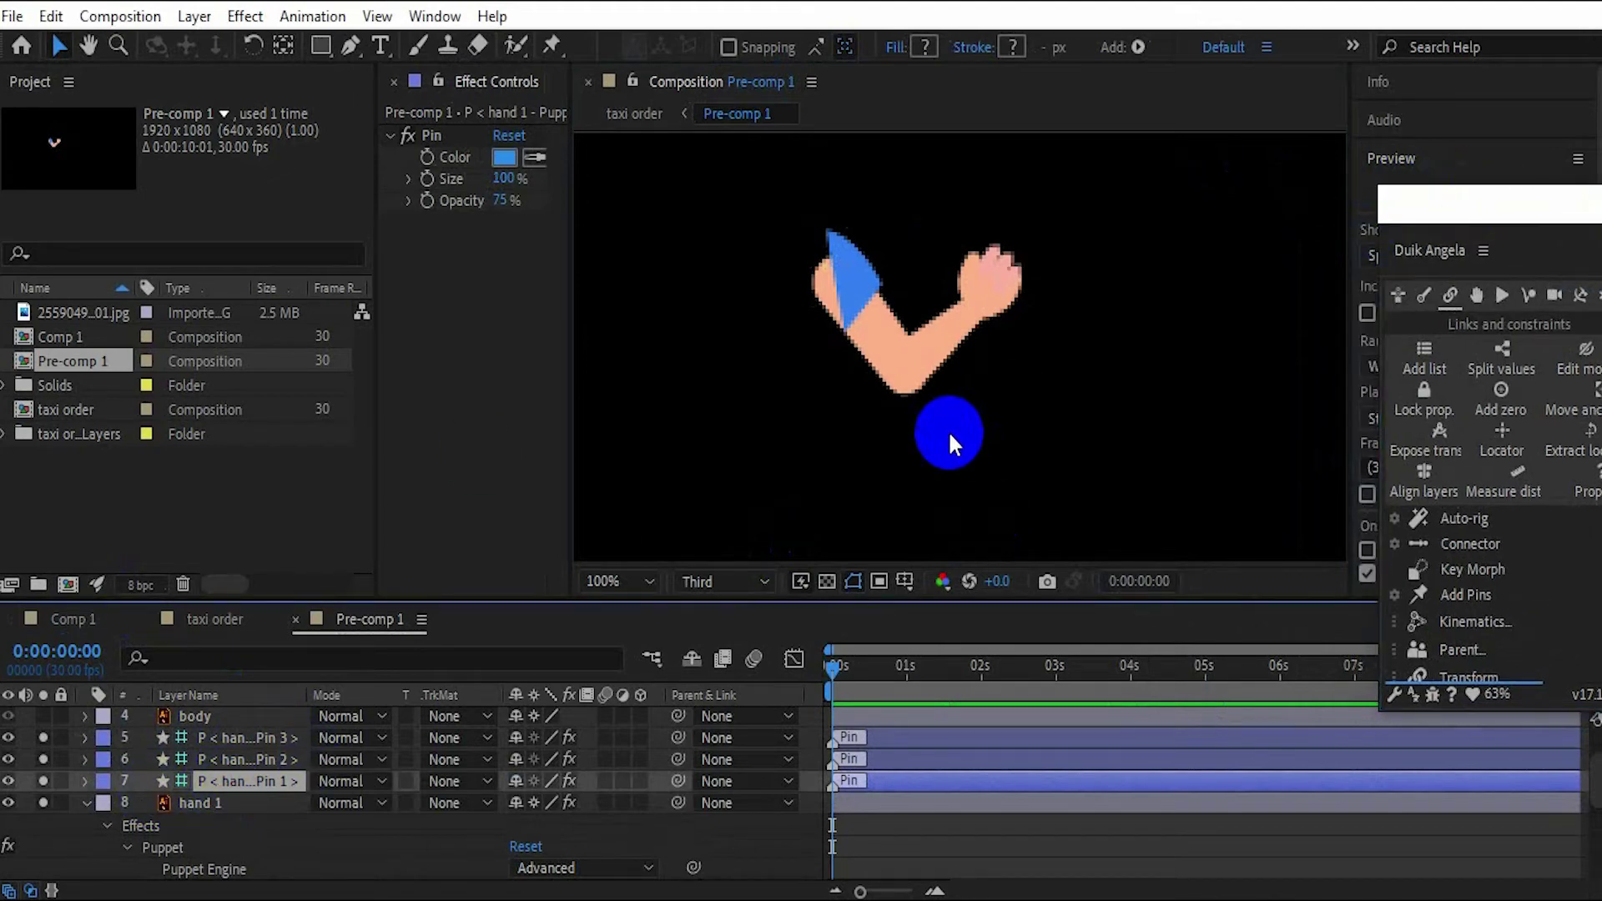
key("comma")
key("comma")
key("comma")
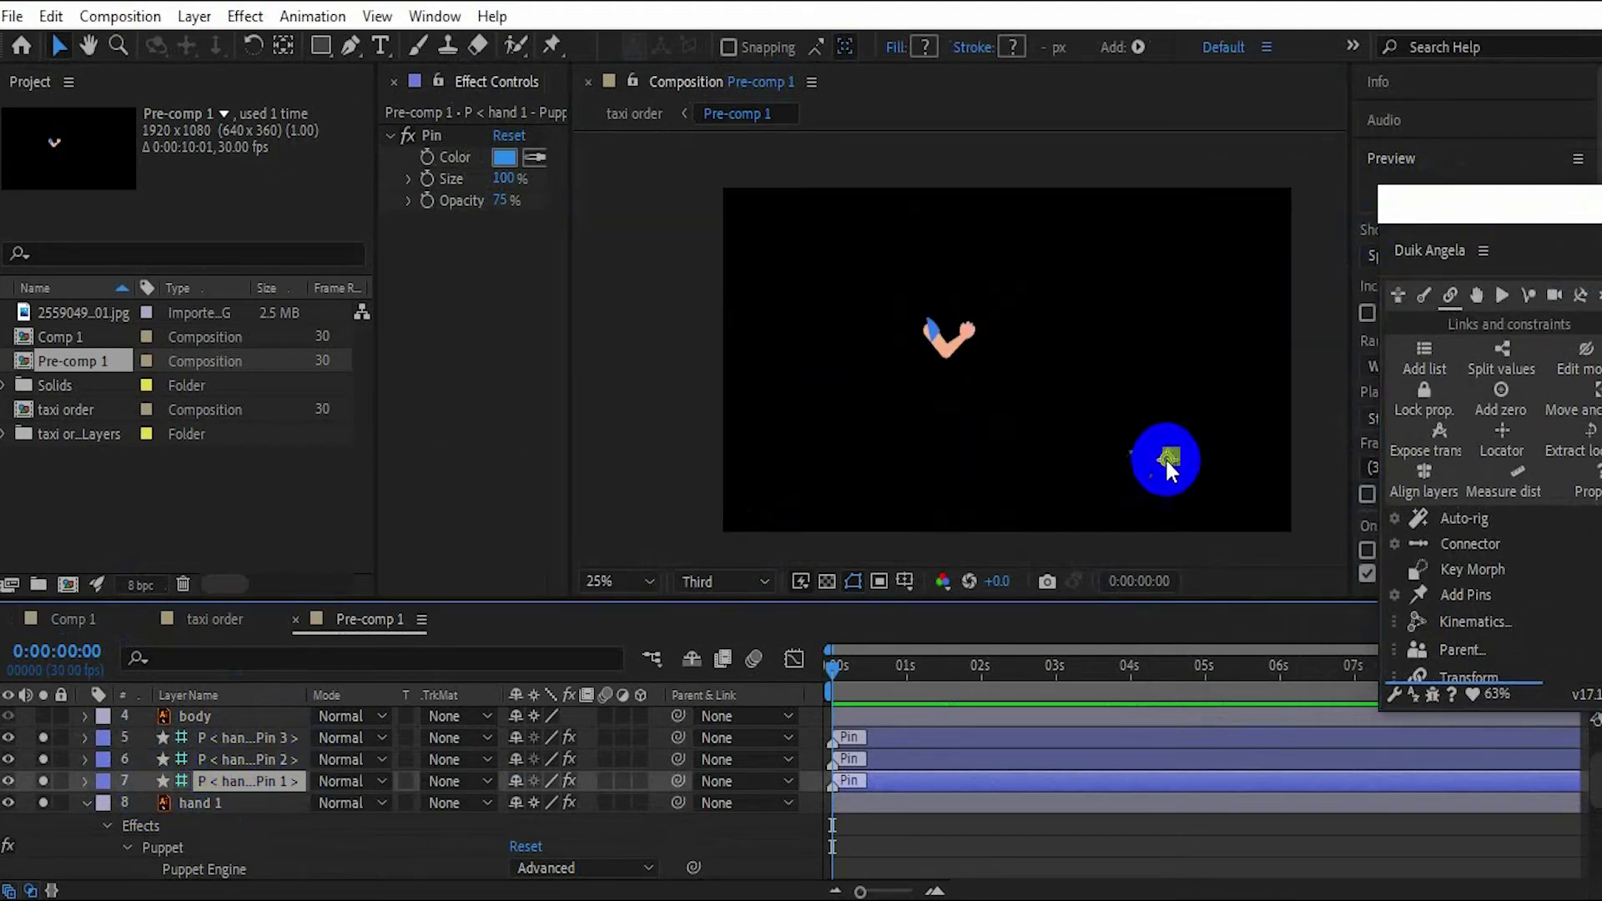
left_click(252, 785)
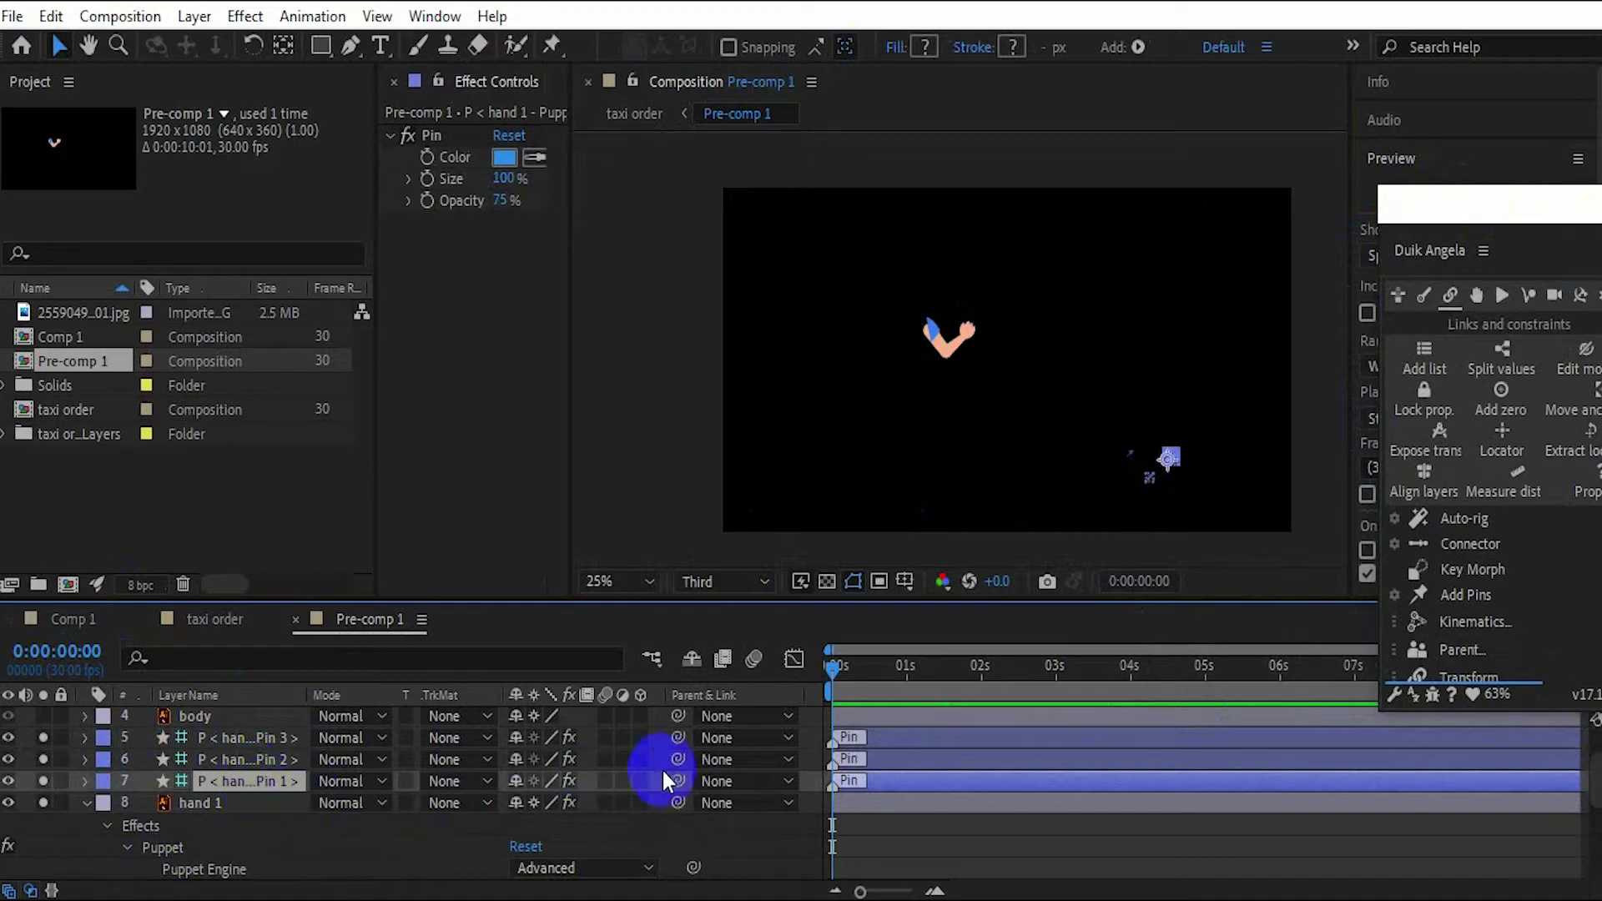
- Pick-whip Pin 1's parent to Pin 2 and Pin 2's parent to Pin 3
left_click_drag(679, 781, 222, 757)
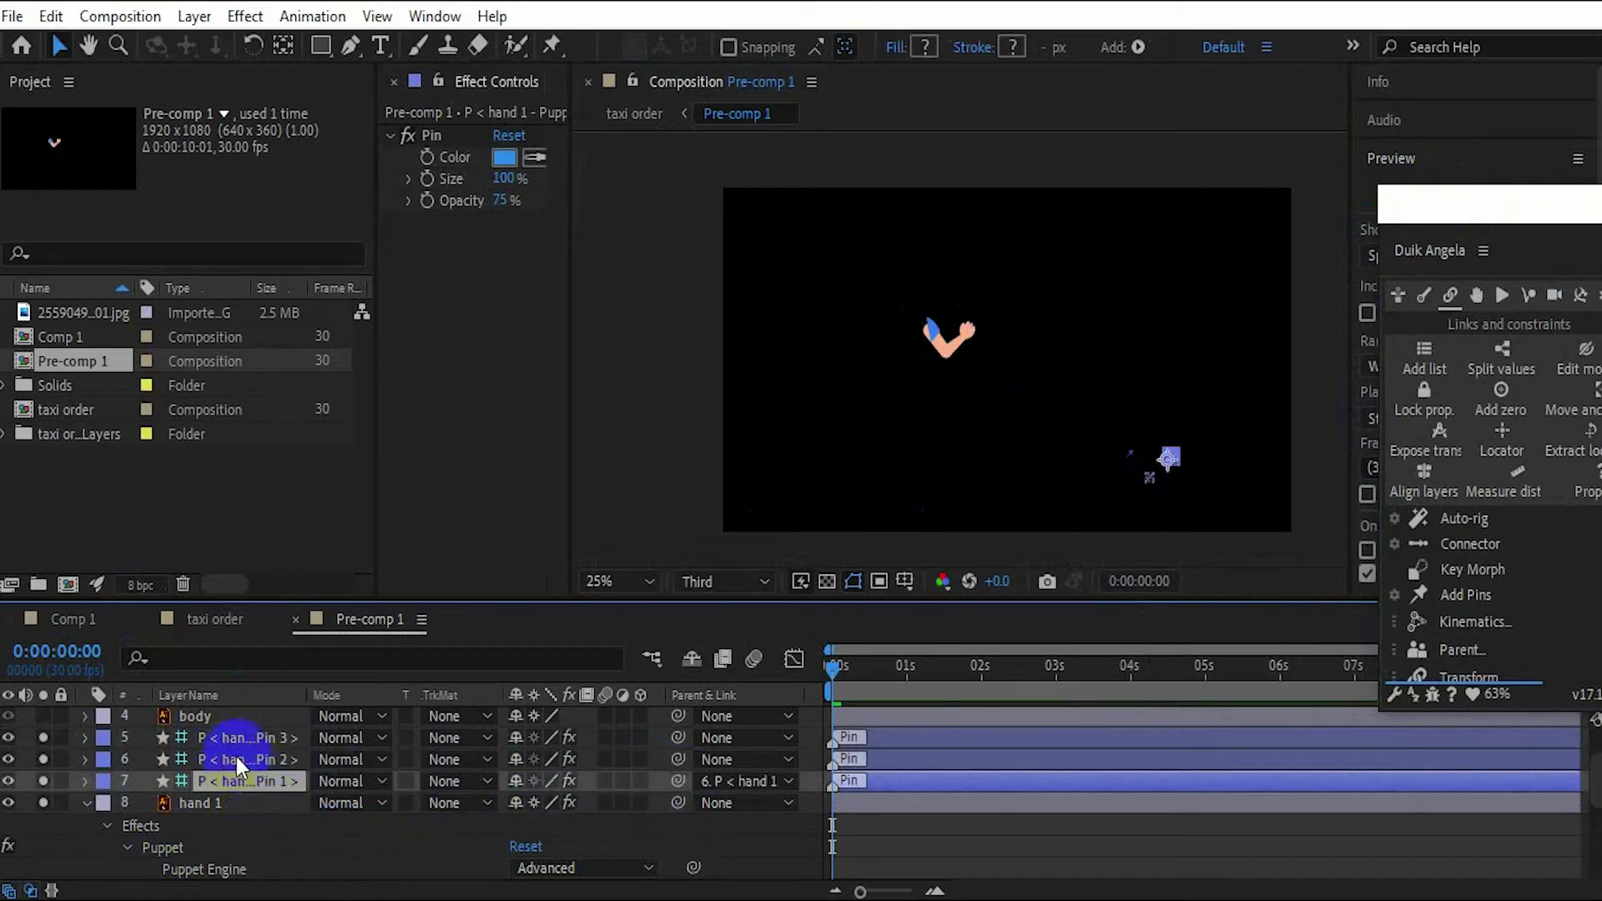
left_click(248, 760)
left_click_drag(679, 757, 252, 742)
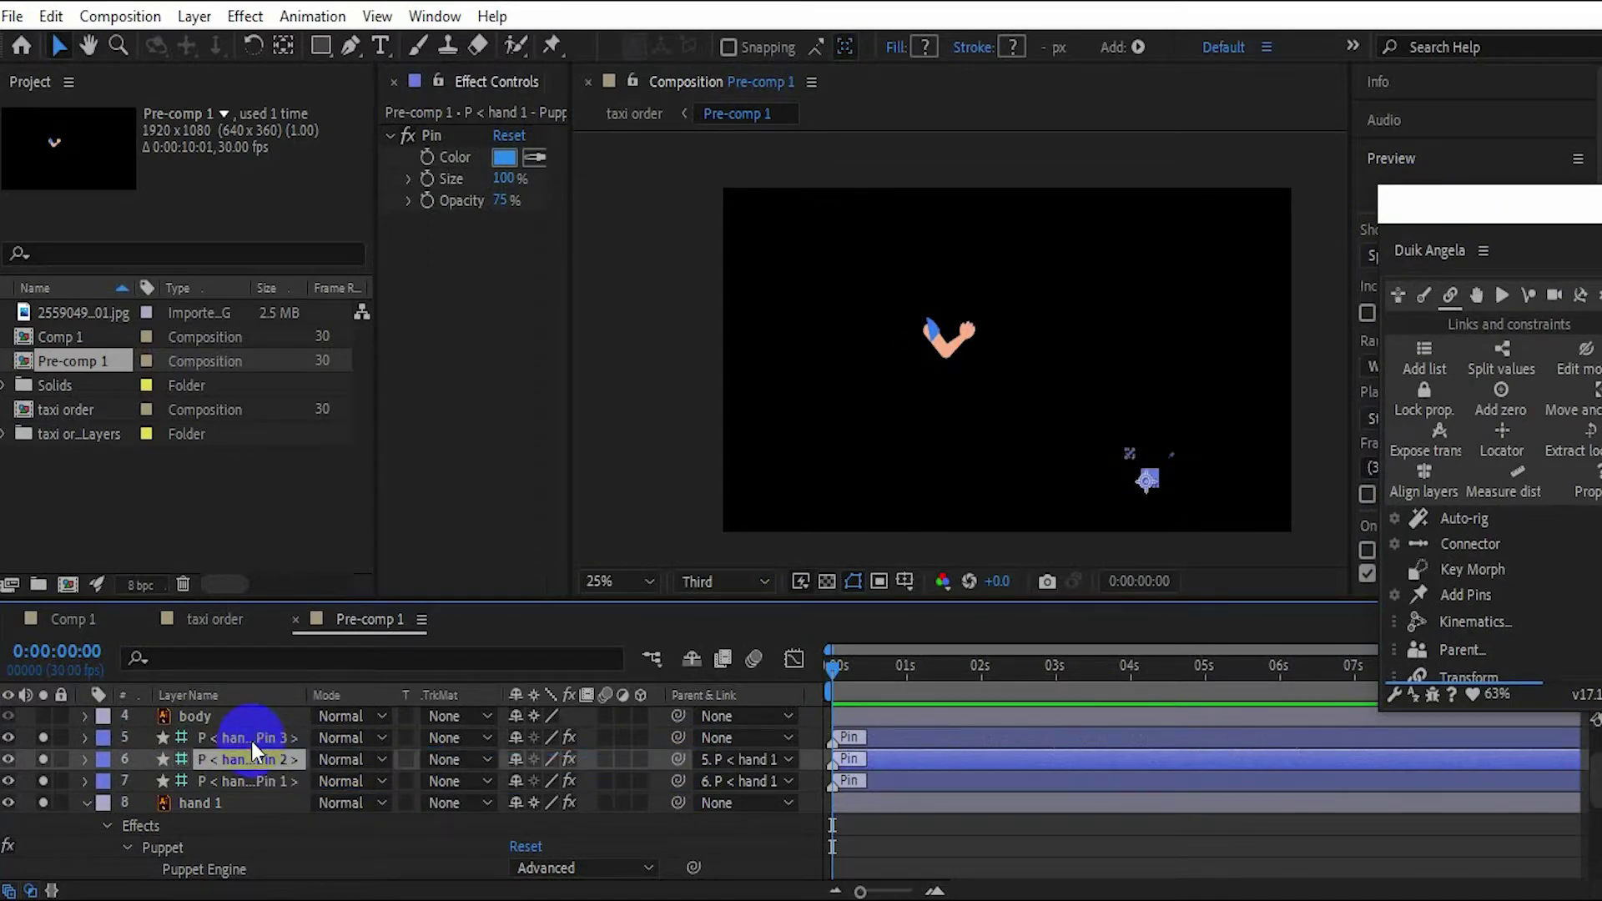
scroll(242, 736, "up", 2)
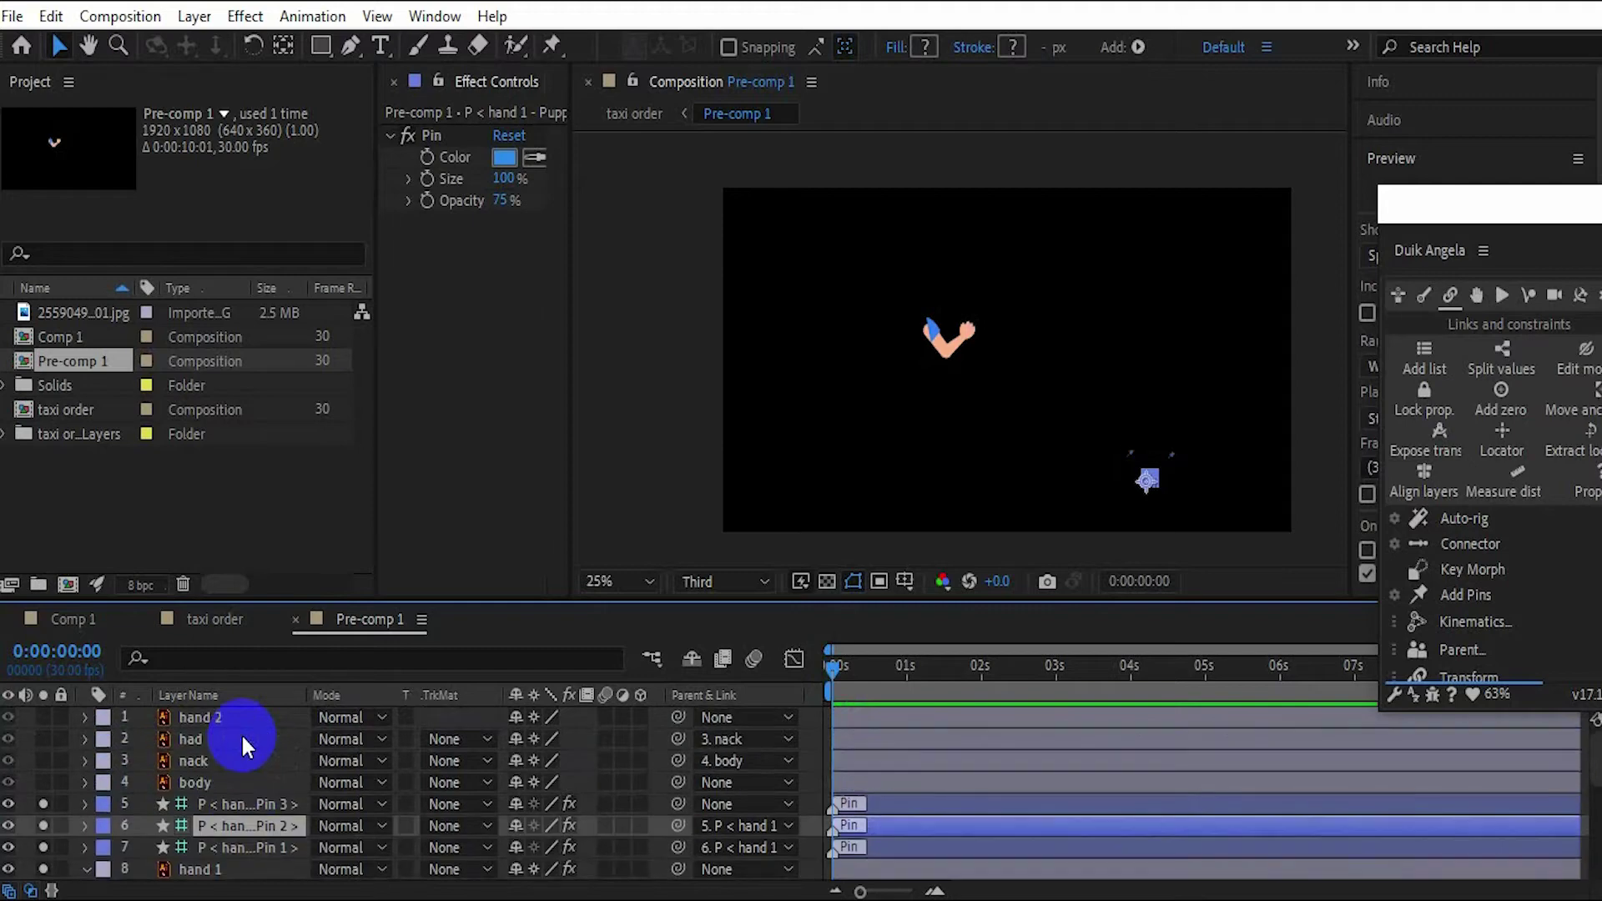
scroll(242, 739, "down", 2)
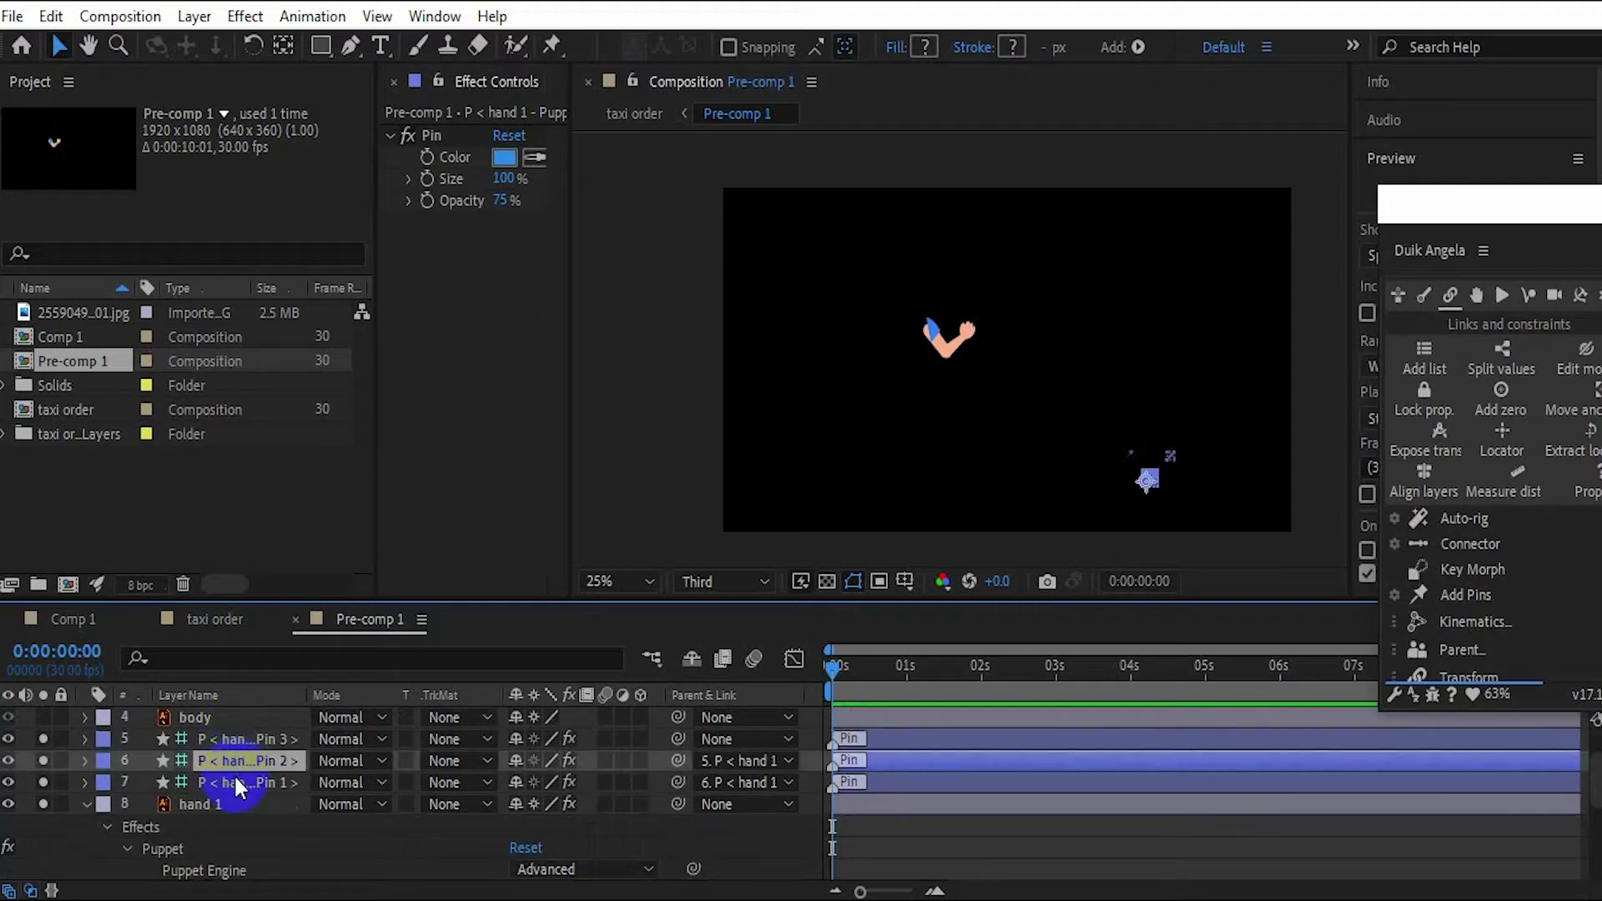
- Select Pins 1, 2 and 3 together and bring the Duik panel back into reach
left_click(235, 780)
left_click(237, 760, "shift")
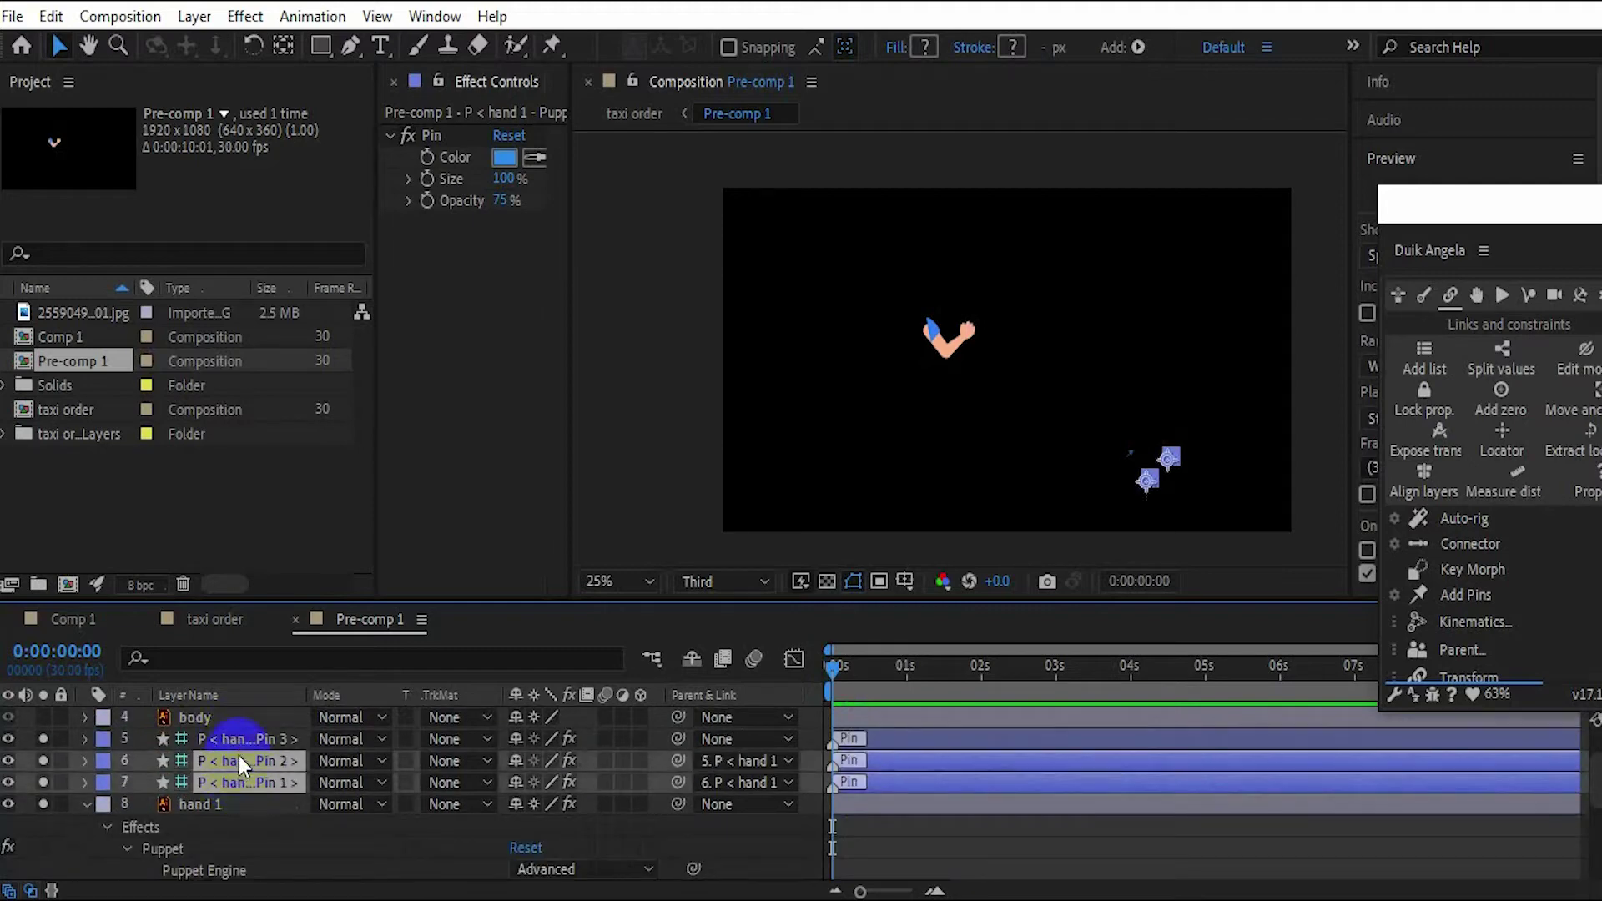
left_click(242, 739, "shift")
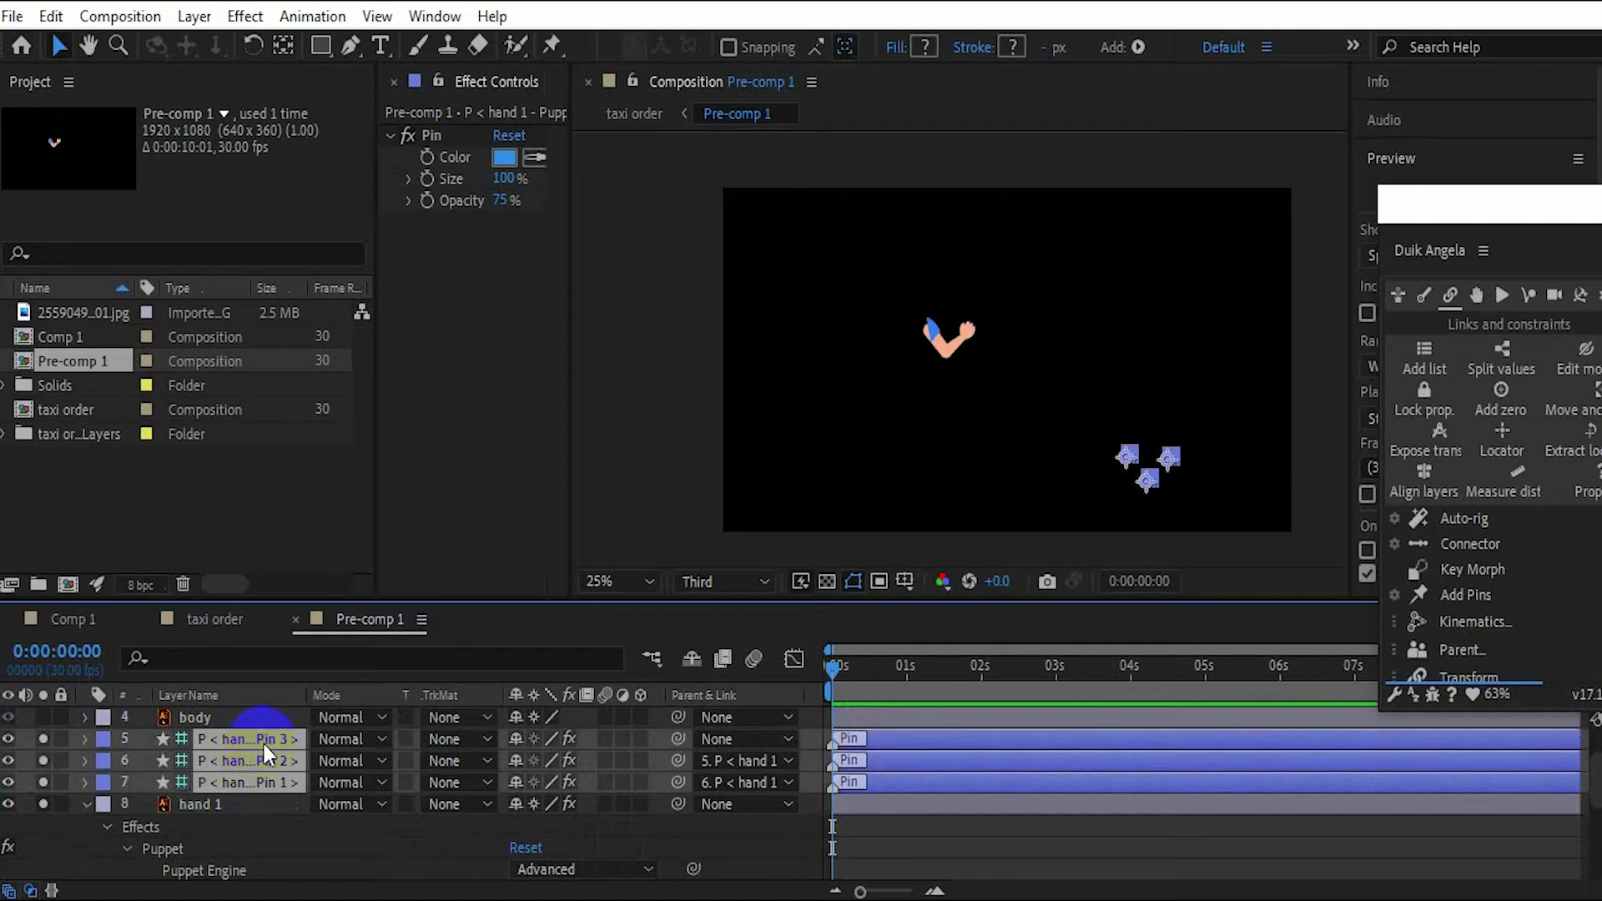
left_click_drag(1474, 209, 1129, 184)
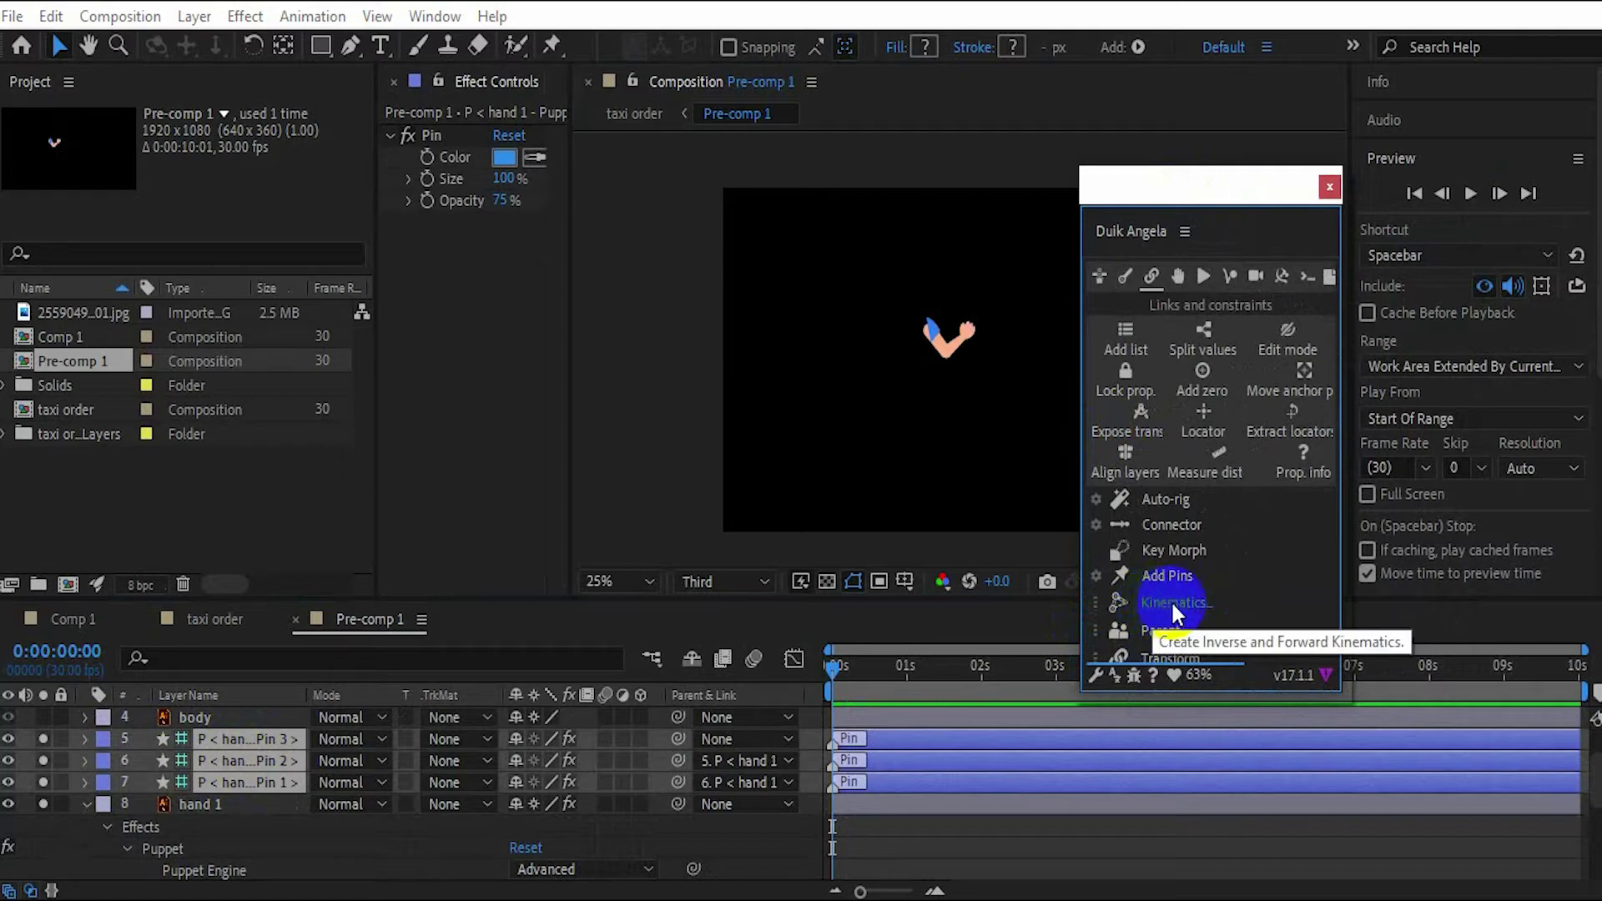
- Build a Duik Kinematics IK controller from the three hand pins, close Duik, and show Position
left_click(1171, 603)
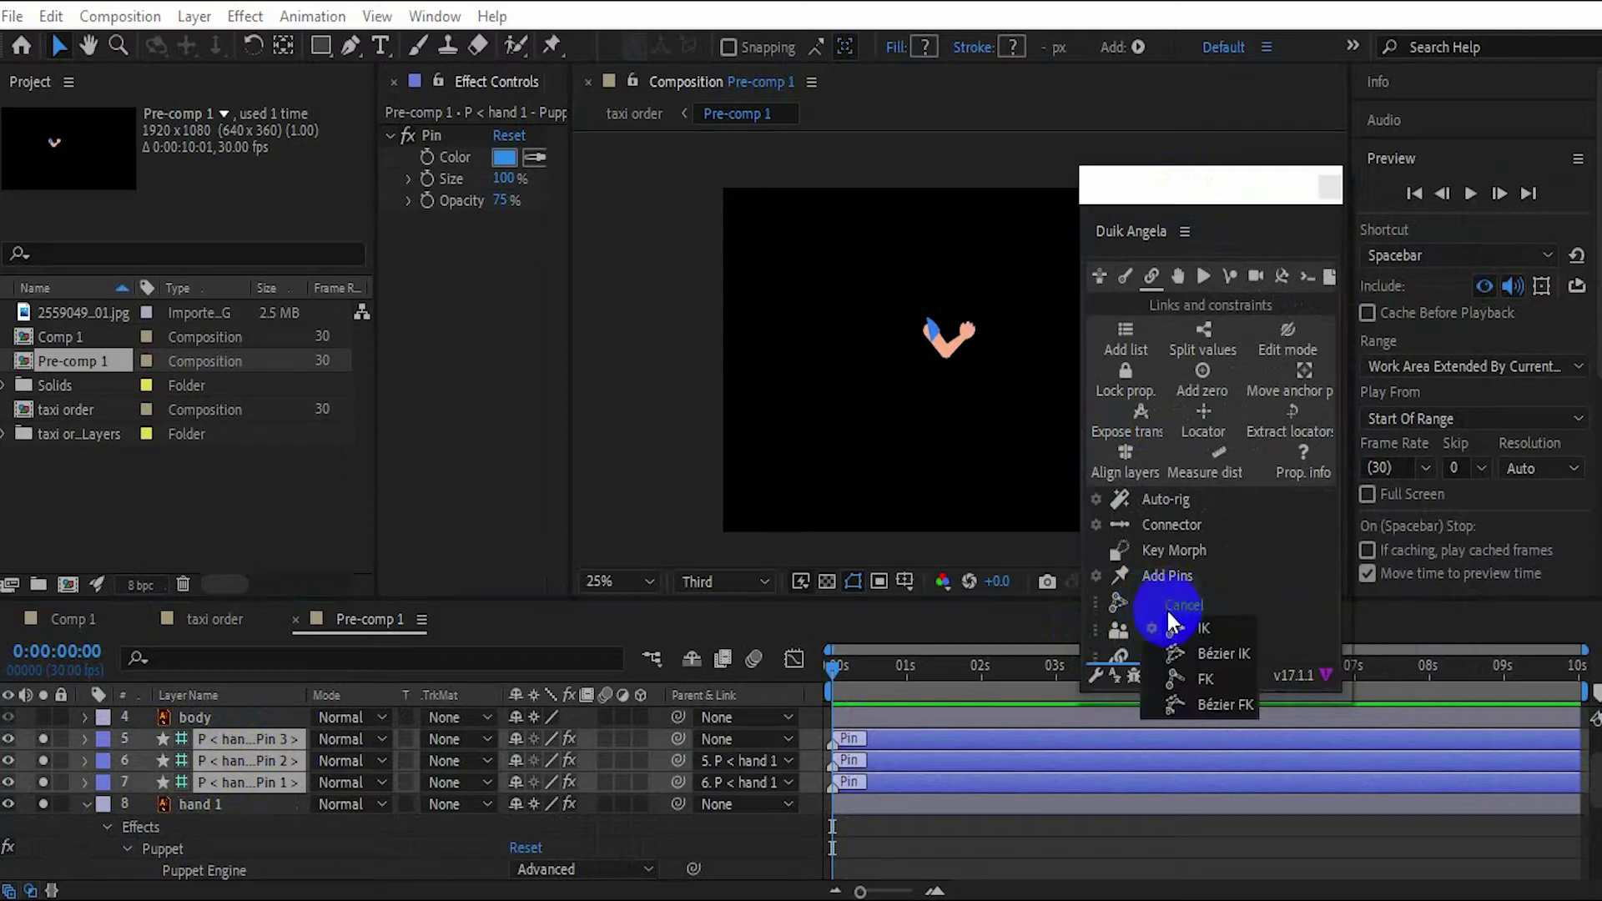
left_click(1211, 627)
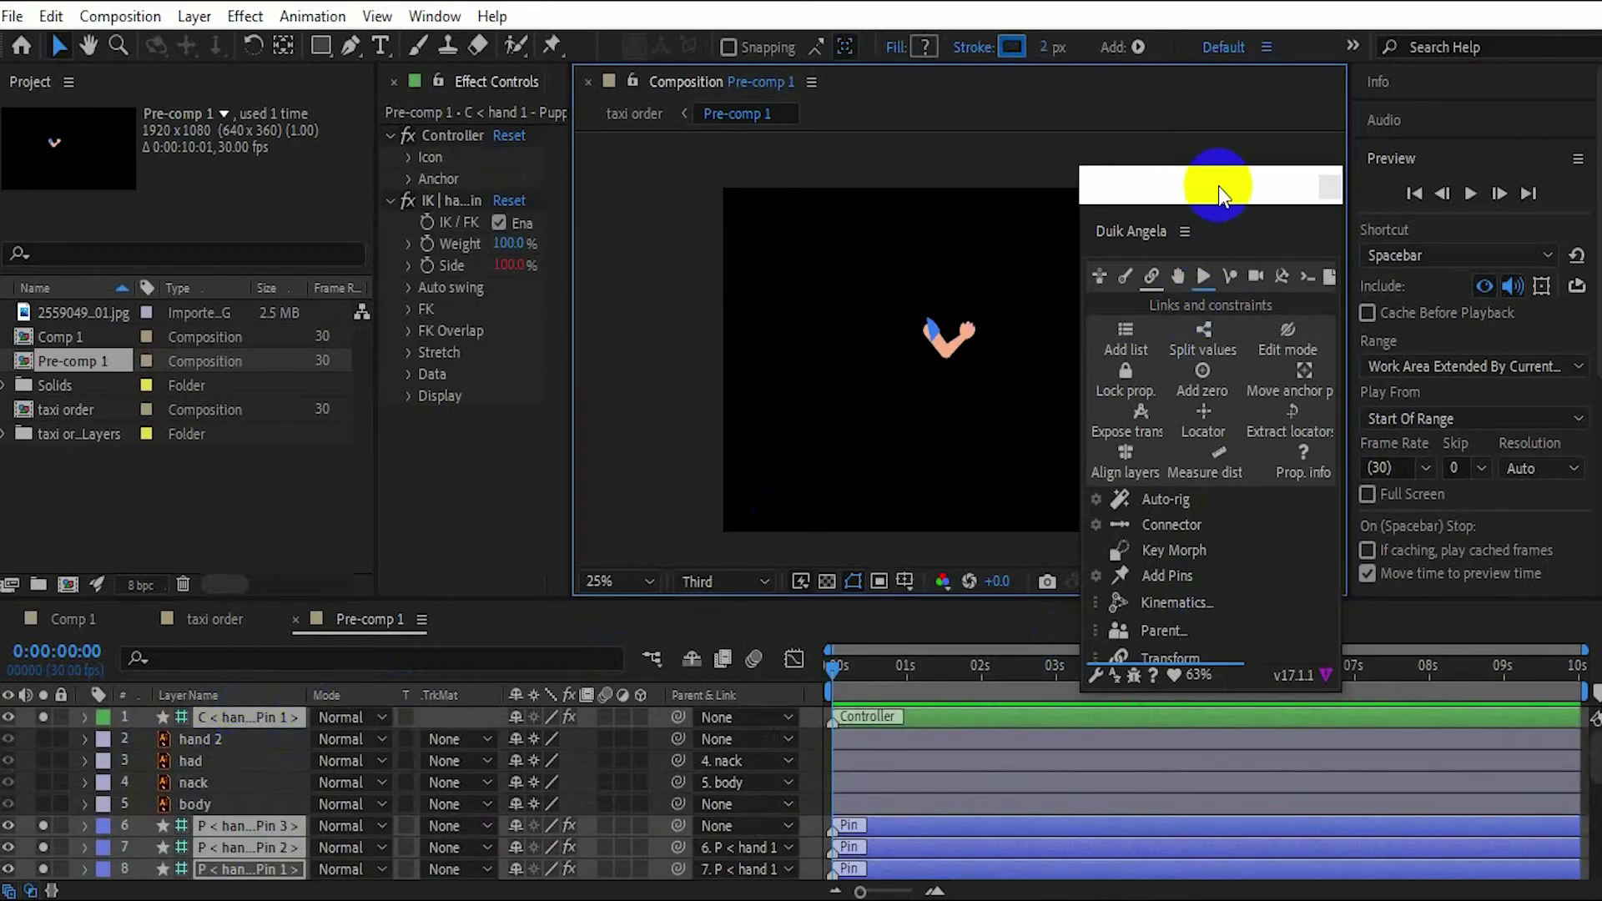
left_click_drag(1157, 191, 1387, 247)
left_click(1425, 243)
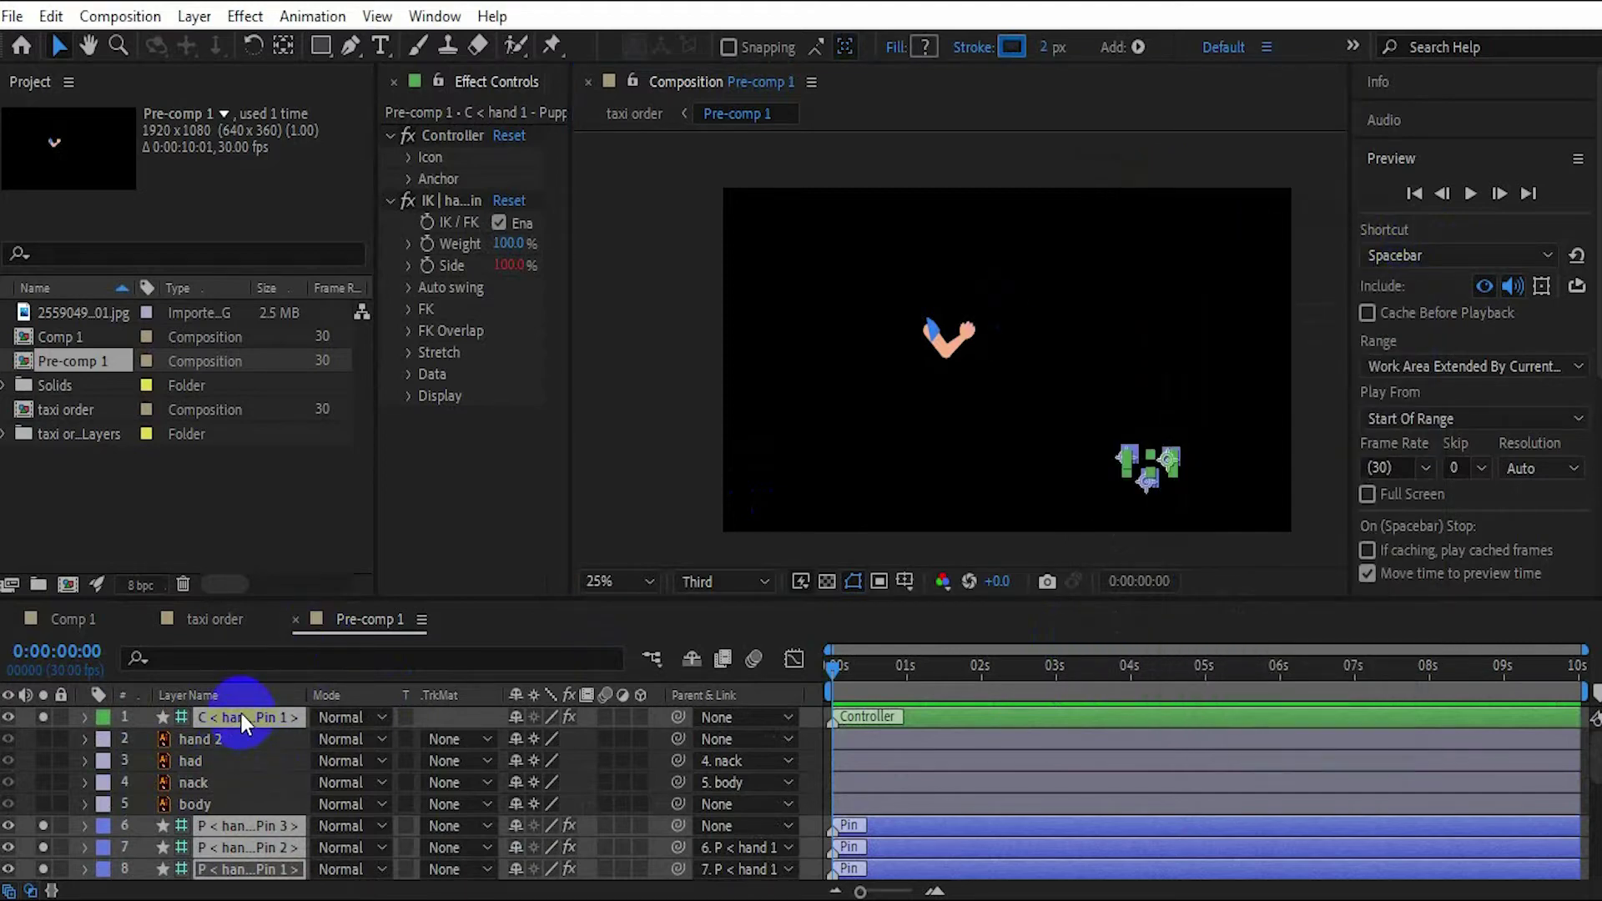
key("p")
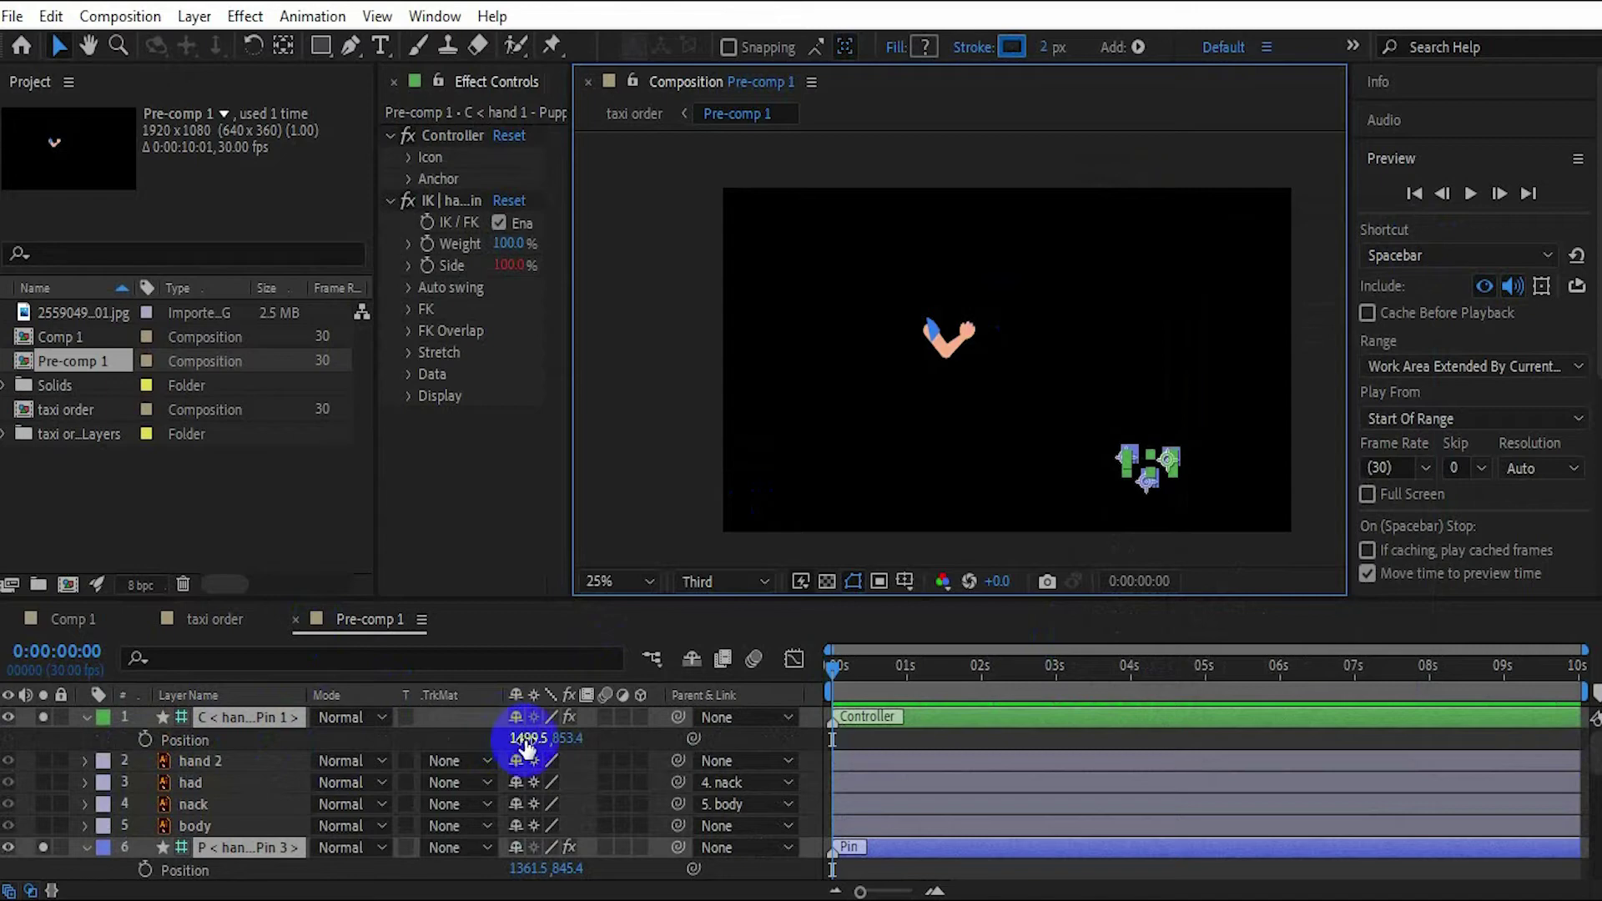
- Lower Controller and Pin 3 Position X to about 1485 and 1347, then collapse Position
left_click_drag(521, 738, 535, 738)
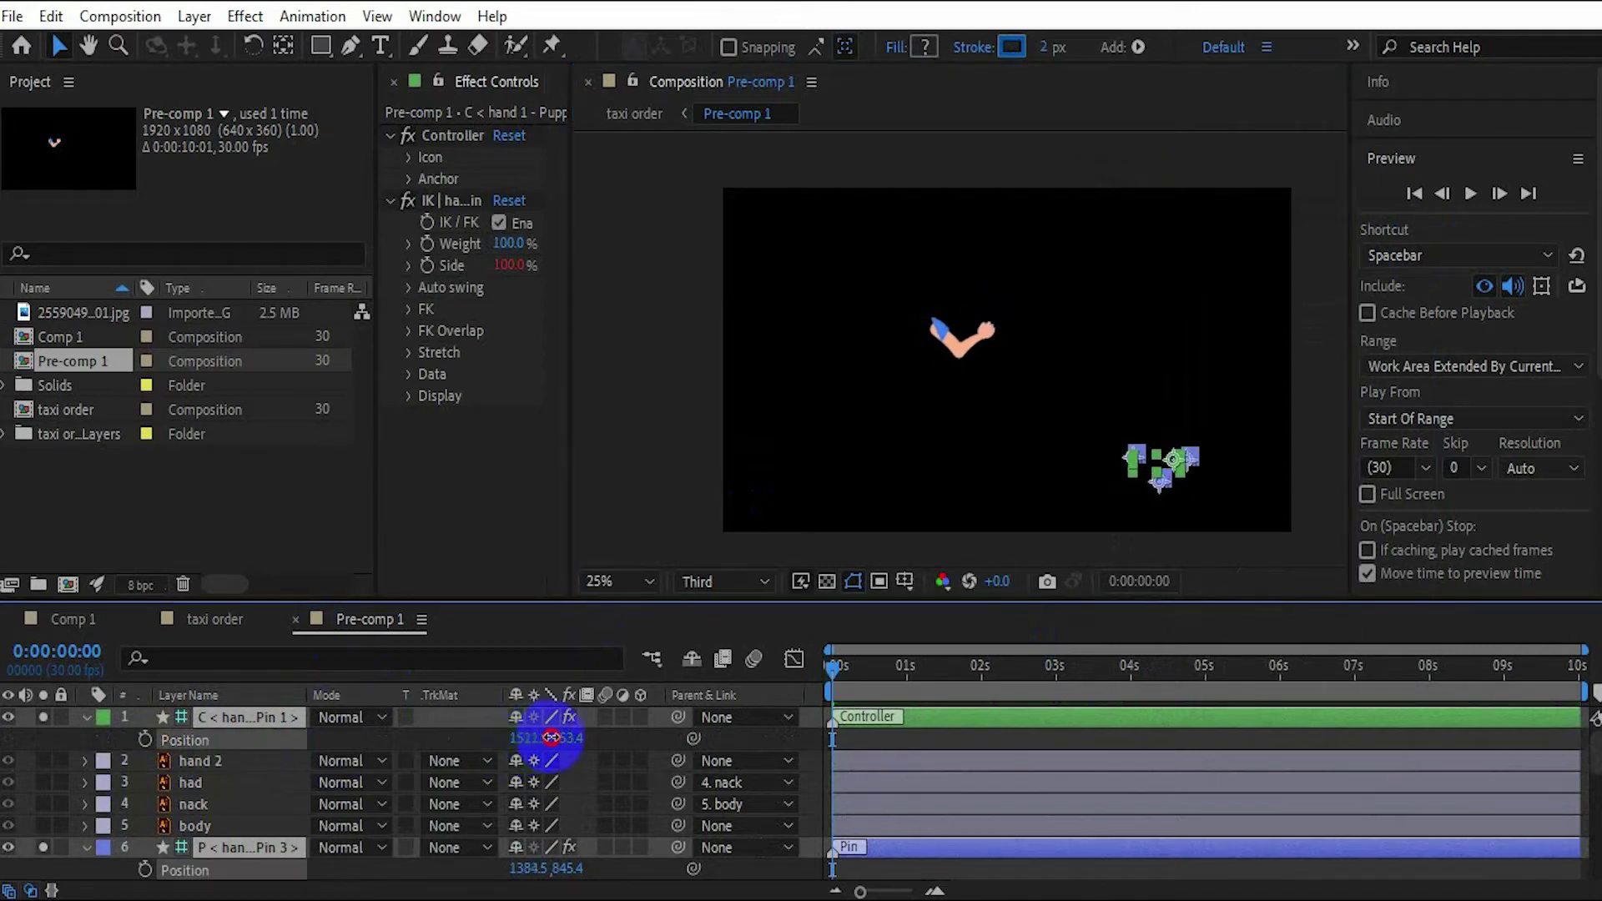
left_click_drag(534, 737, 518, 751)
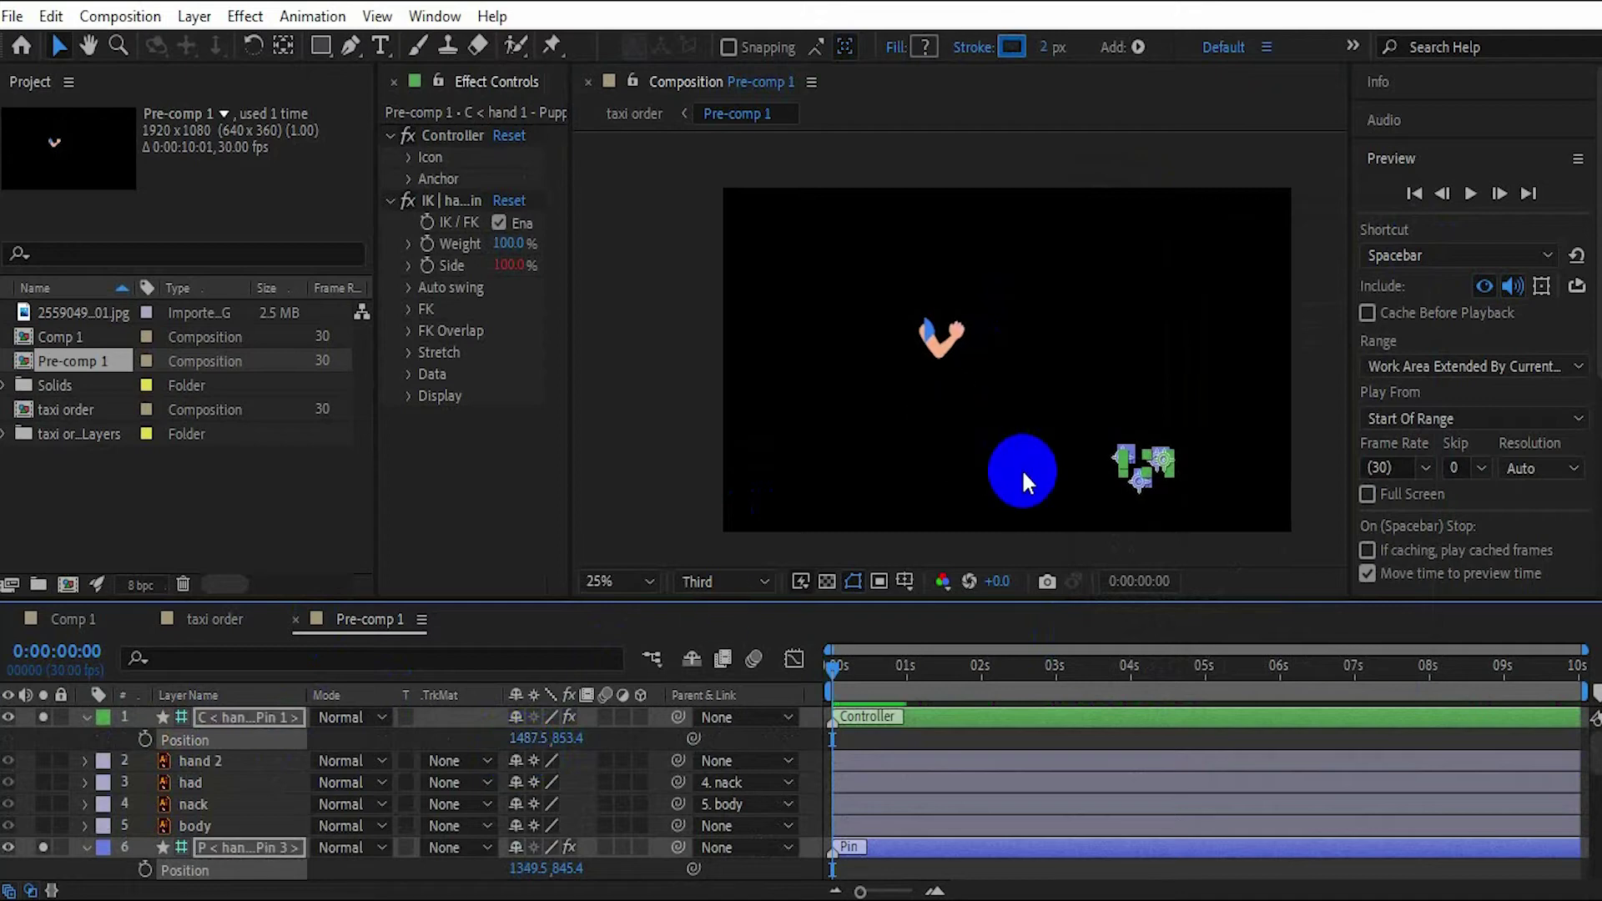
key("slash")
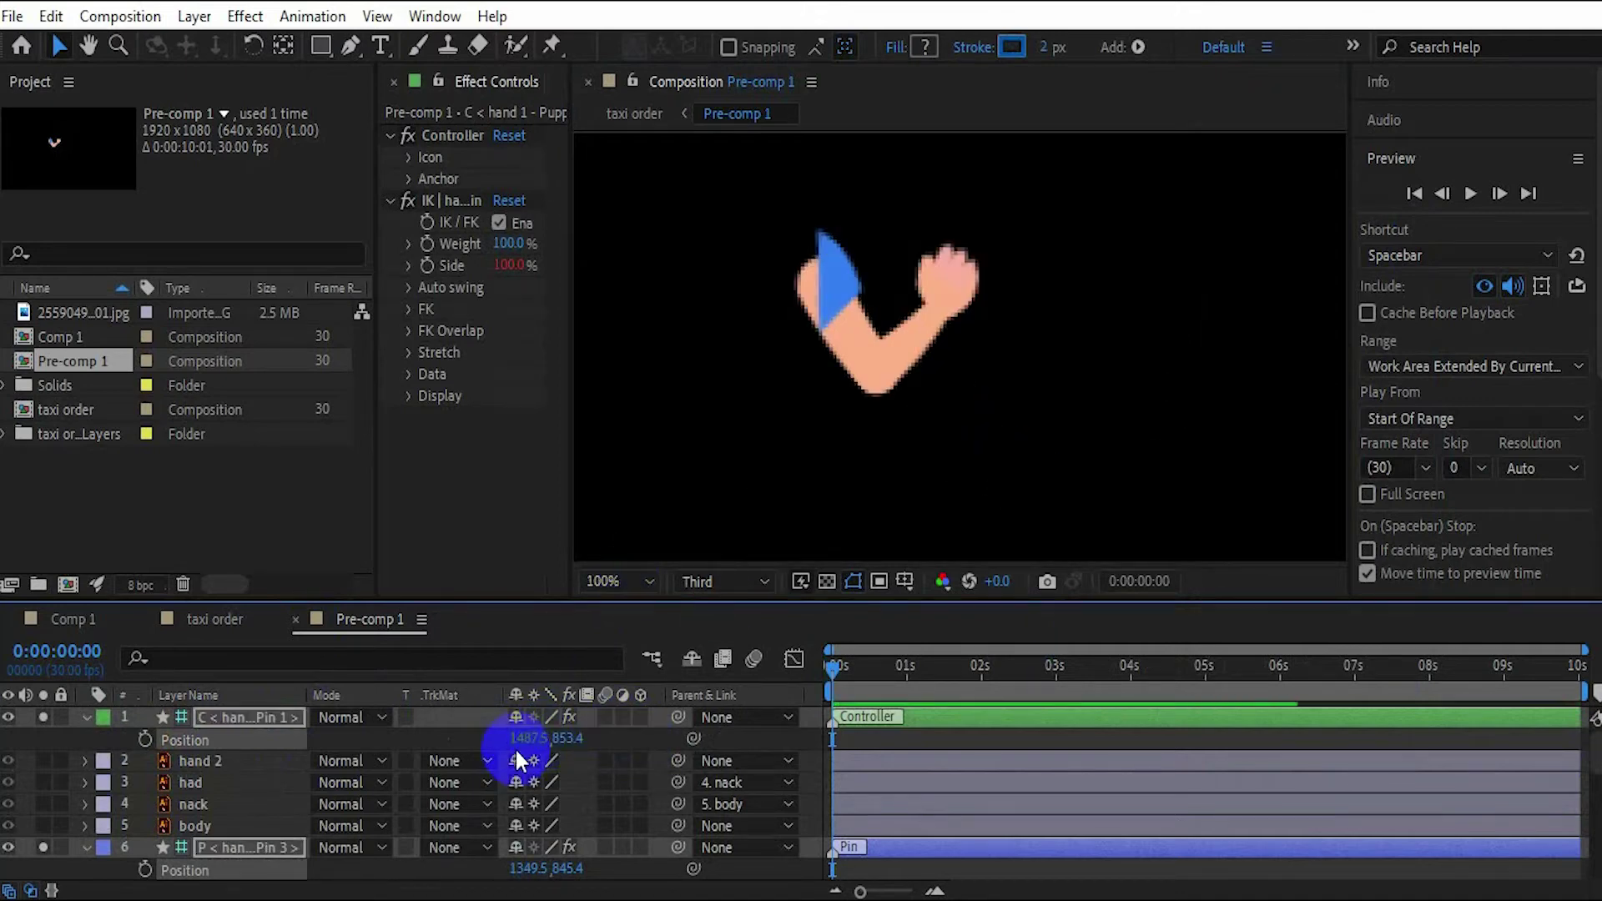
mouse_move(521, 738)
left_mouse_down()
mouse_move(498, 740)
mouse_move(522, 740)
left_mouse_up()
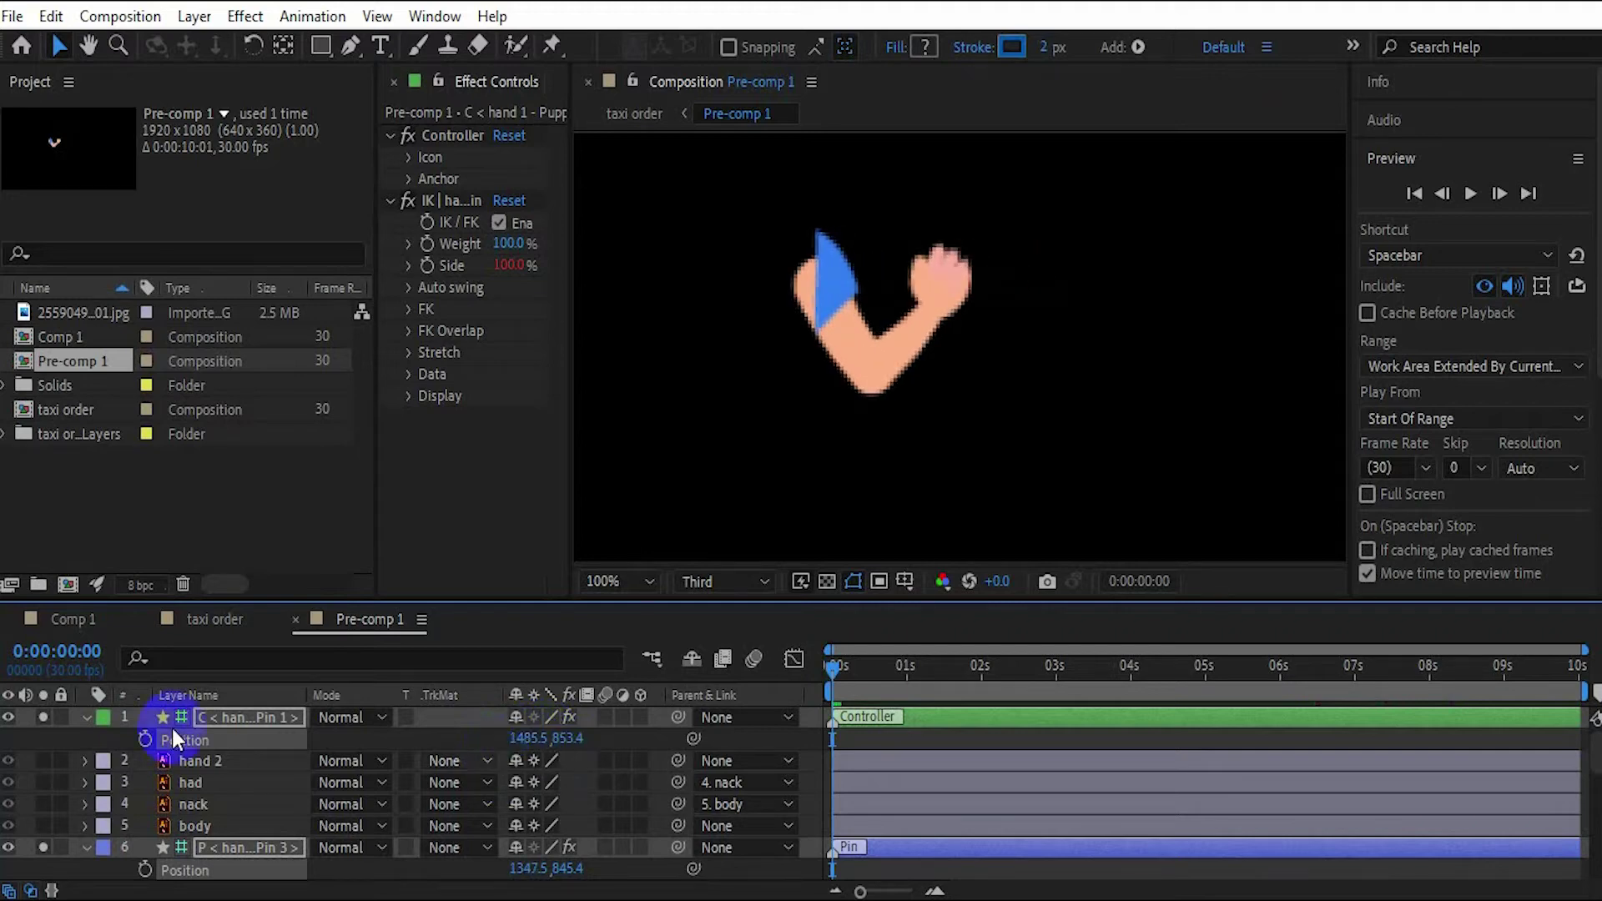
left_click(83, 717)
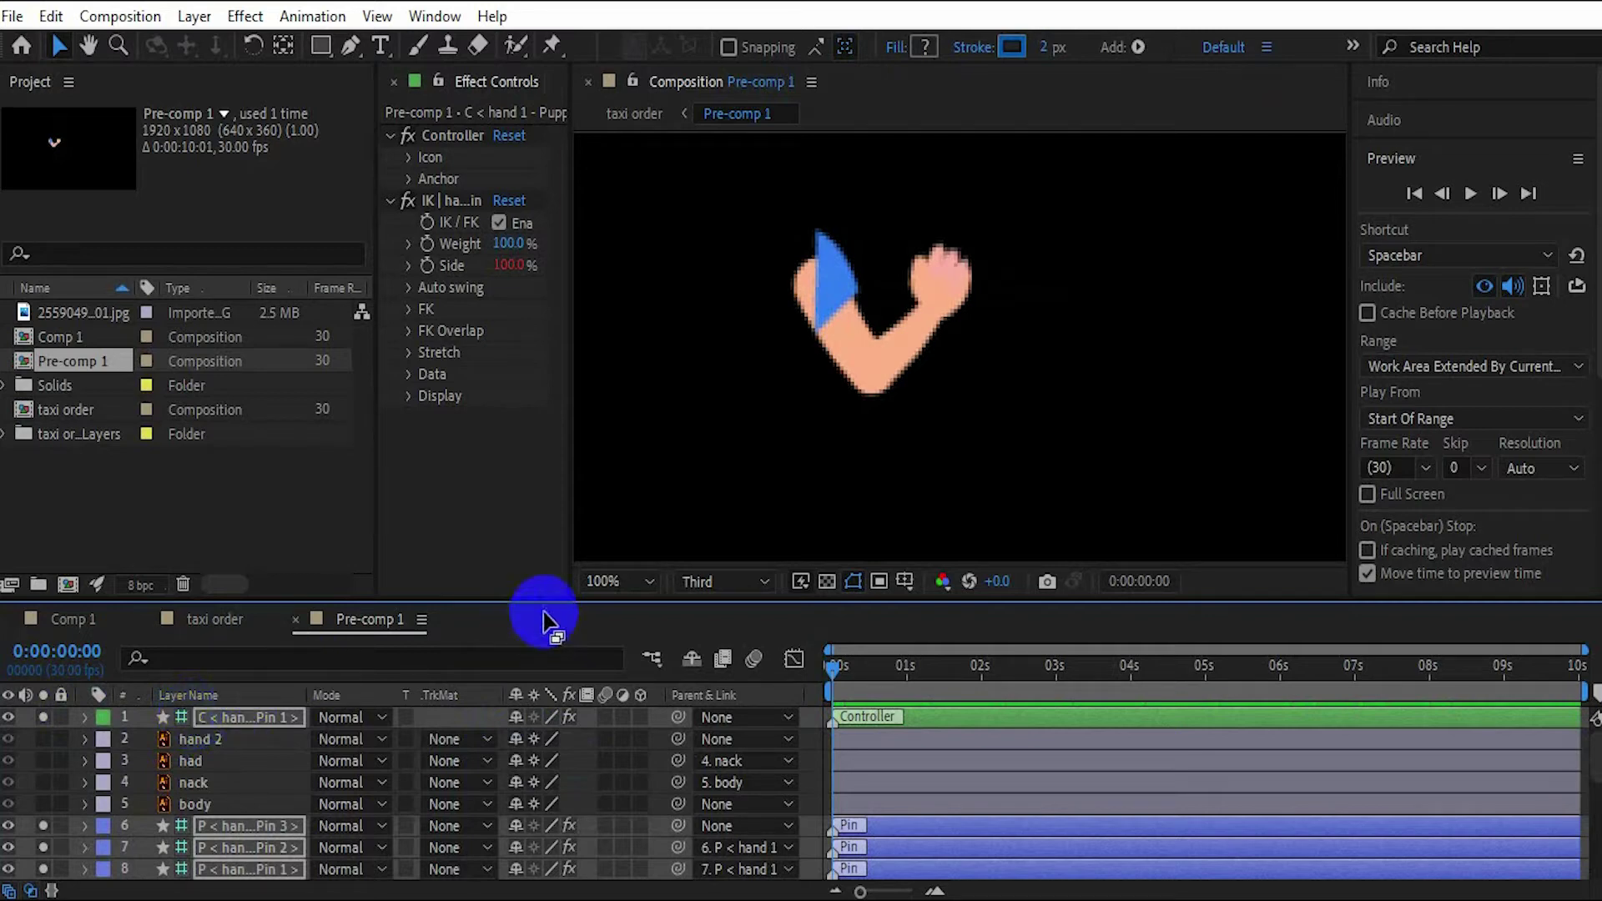
- Turn off solo on the layers so the whole character shows again
left_click_drag(543, 597, 559, 498)
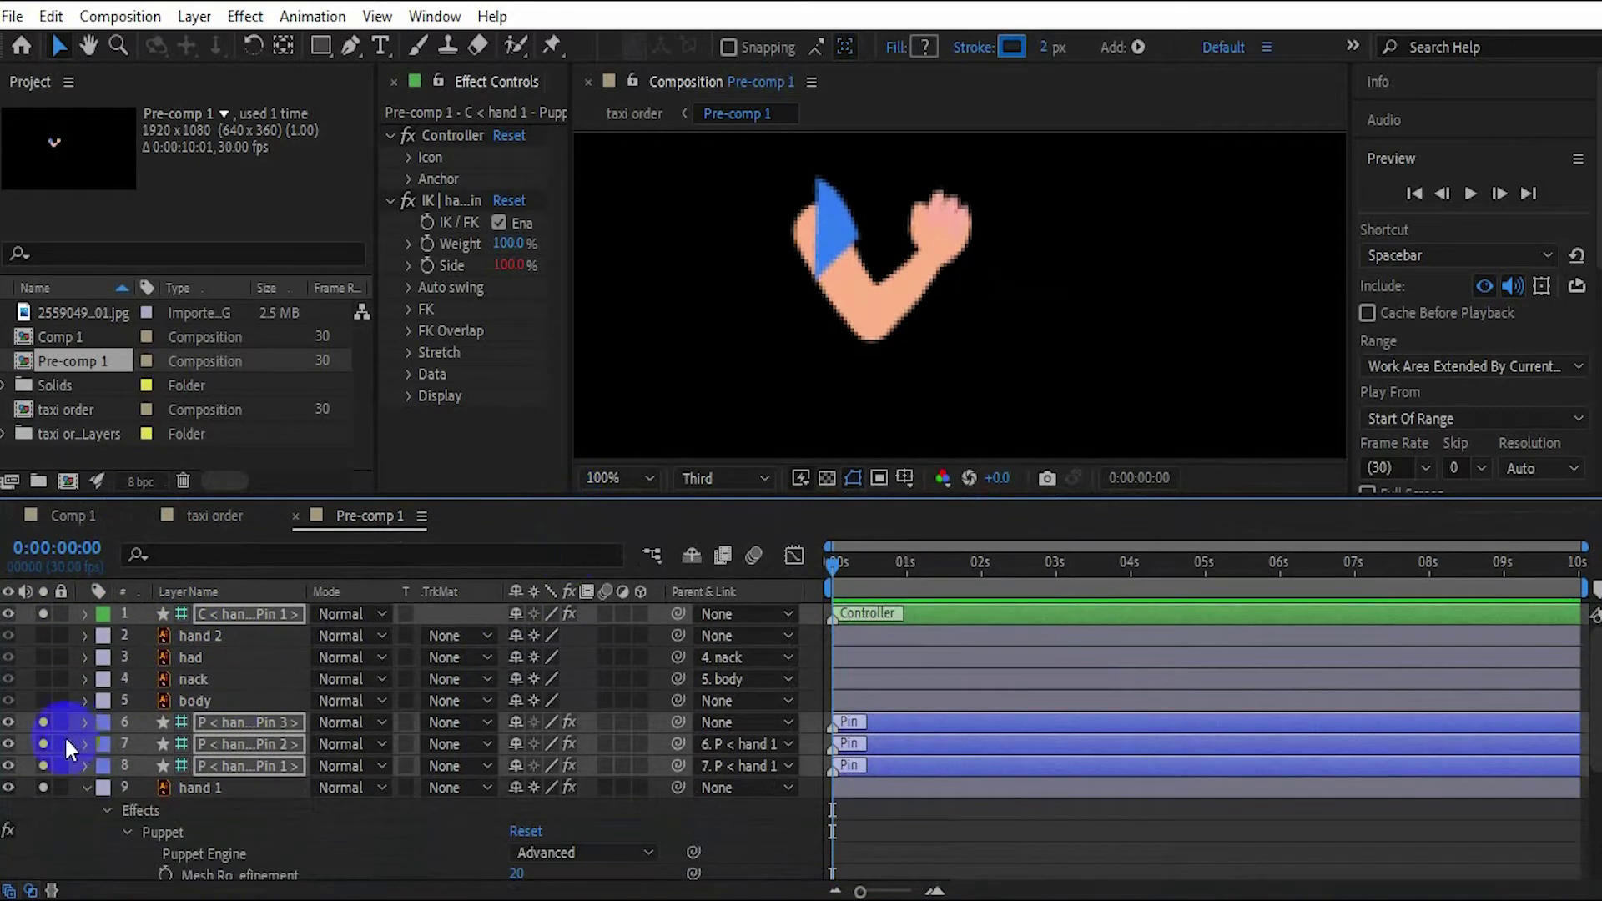
left_click_drag(43, 722, 43, 778)
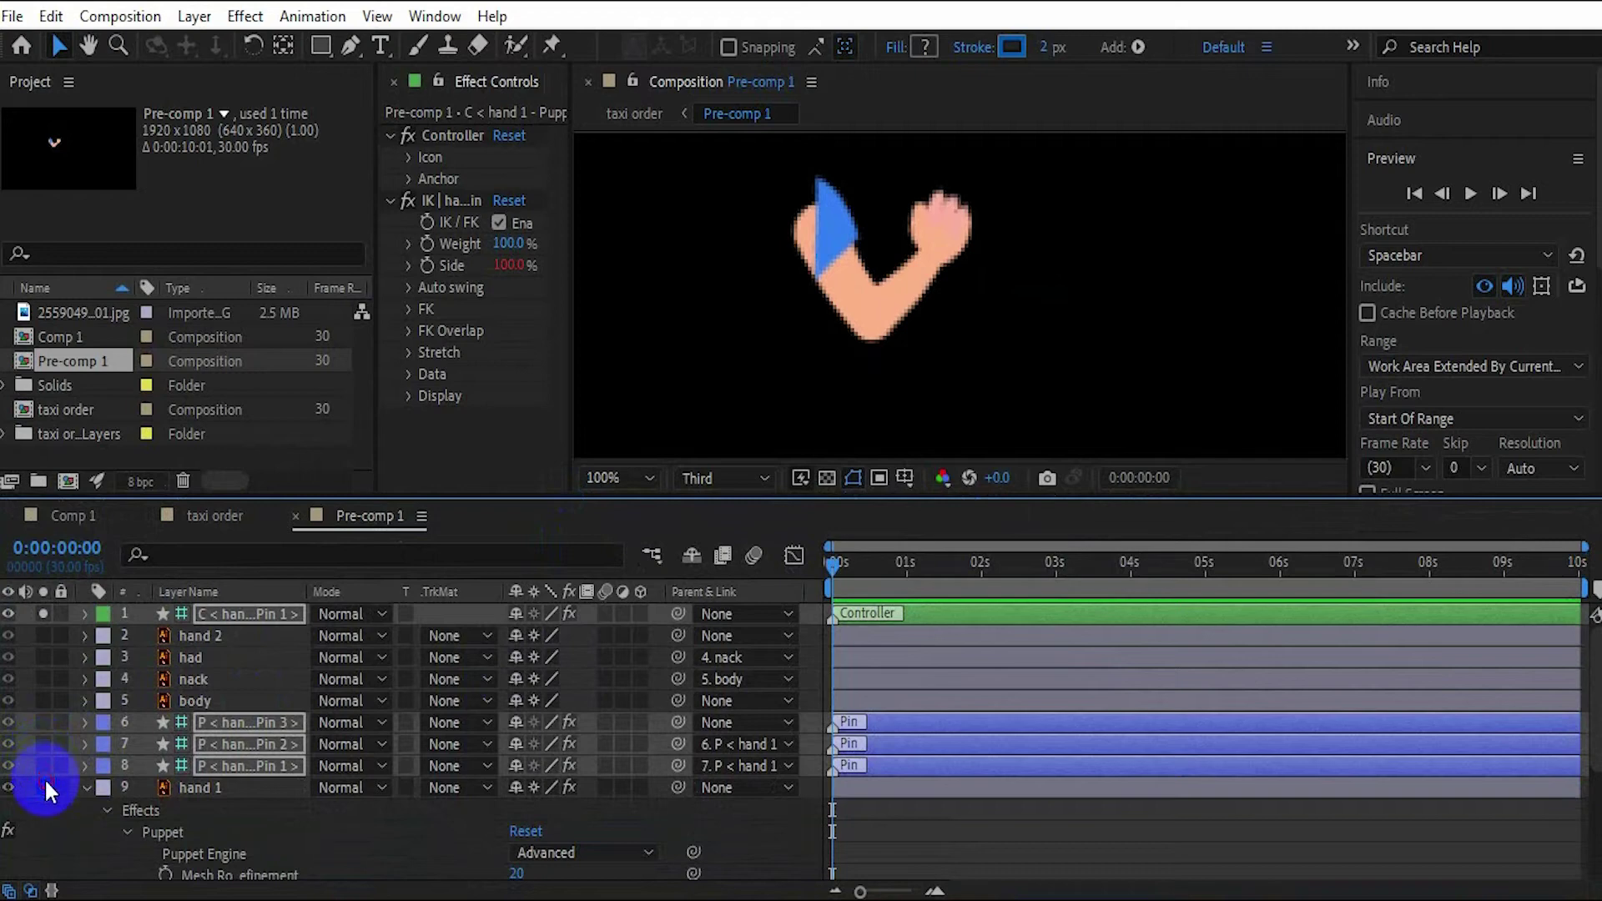
left_click(43, 611)
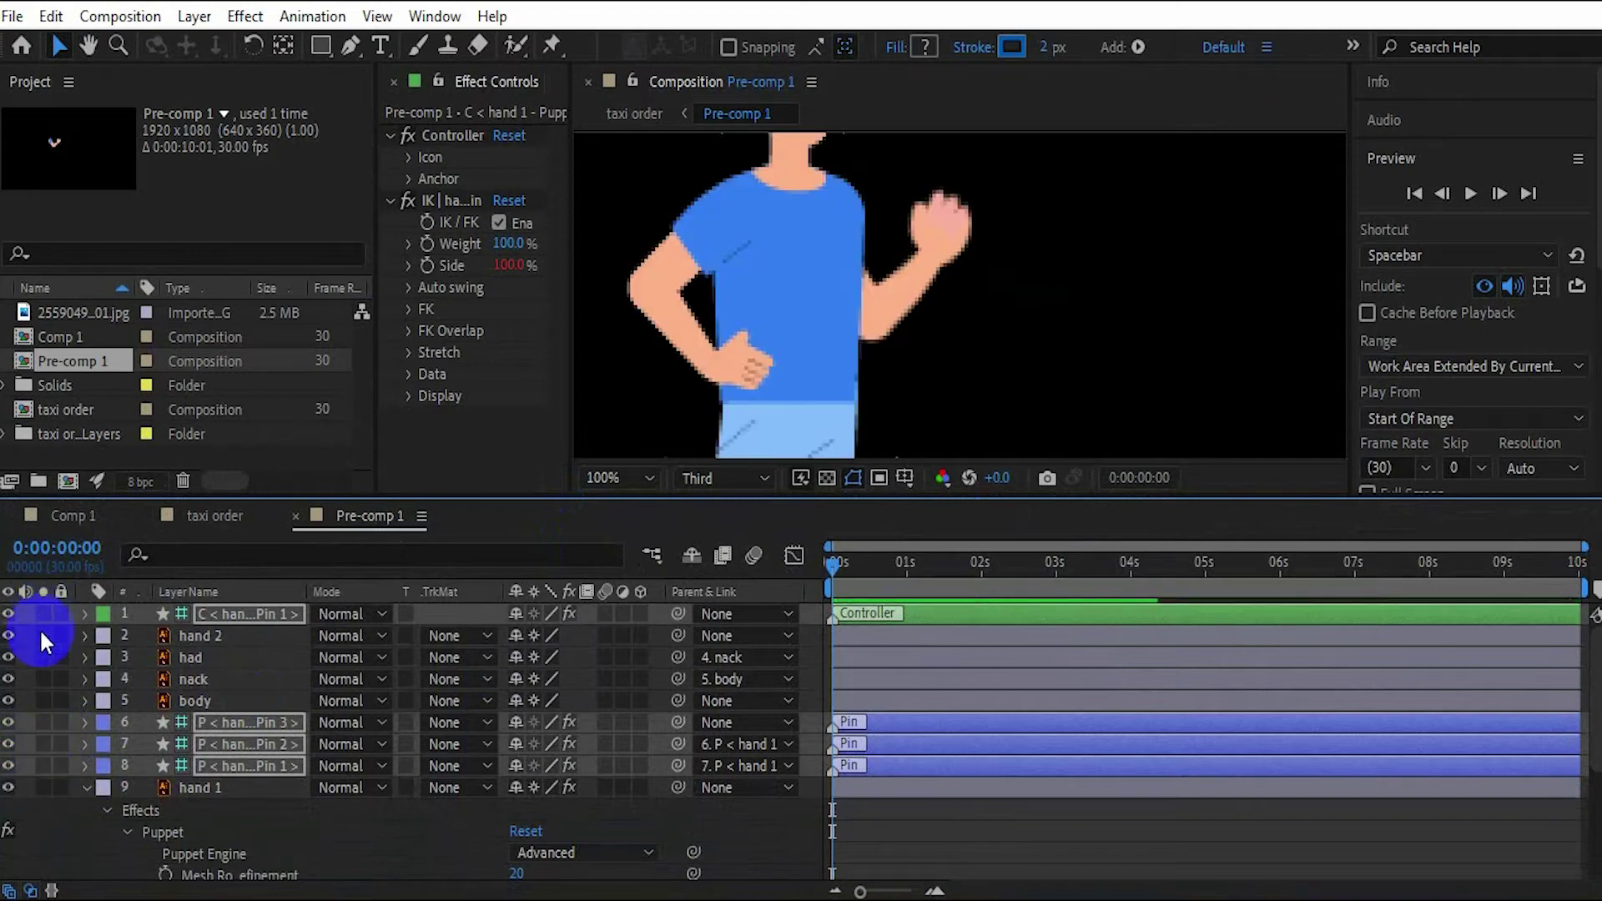
- Mark pin layers 6–8 as shy, hide shy layers, and collapse hand 1's properties
left_click(513, 734)
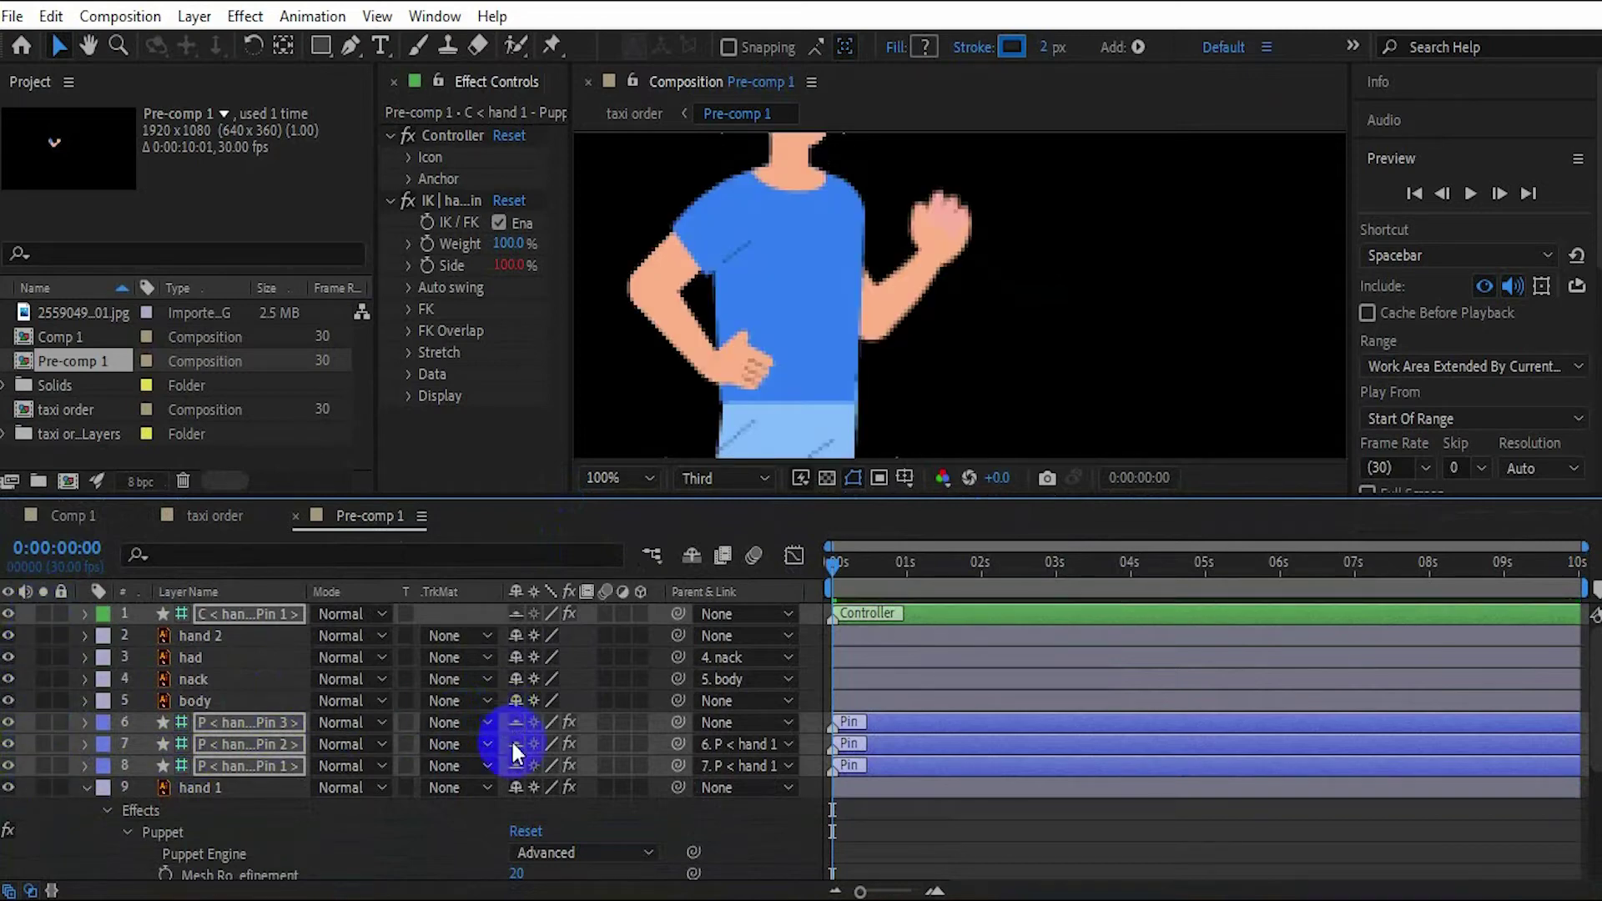
left_click(696, 555)
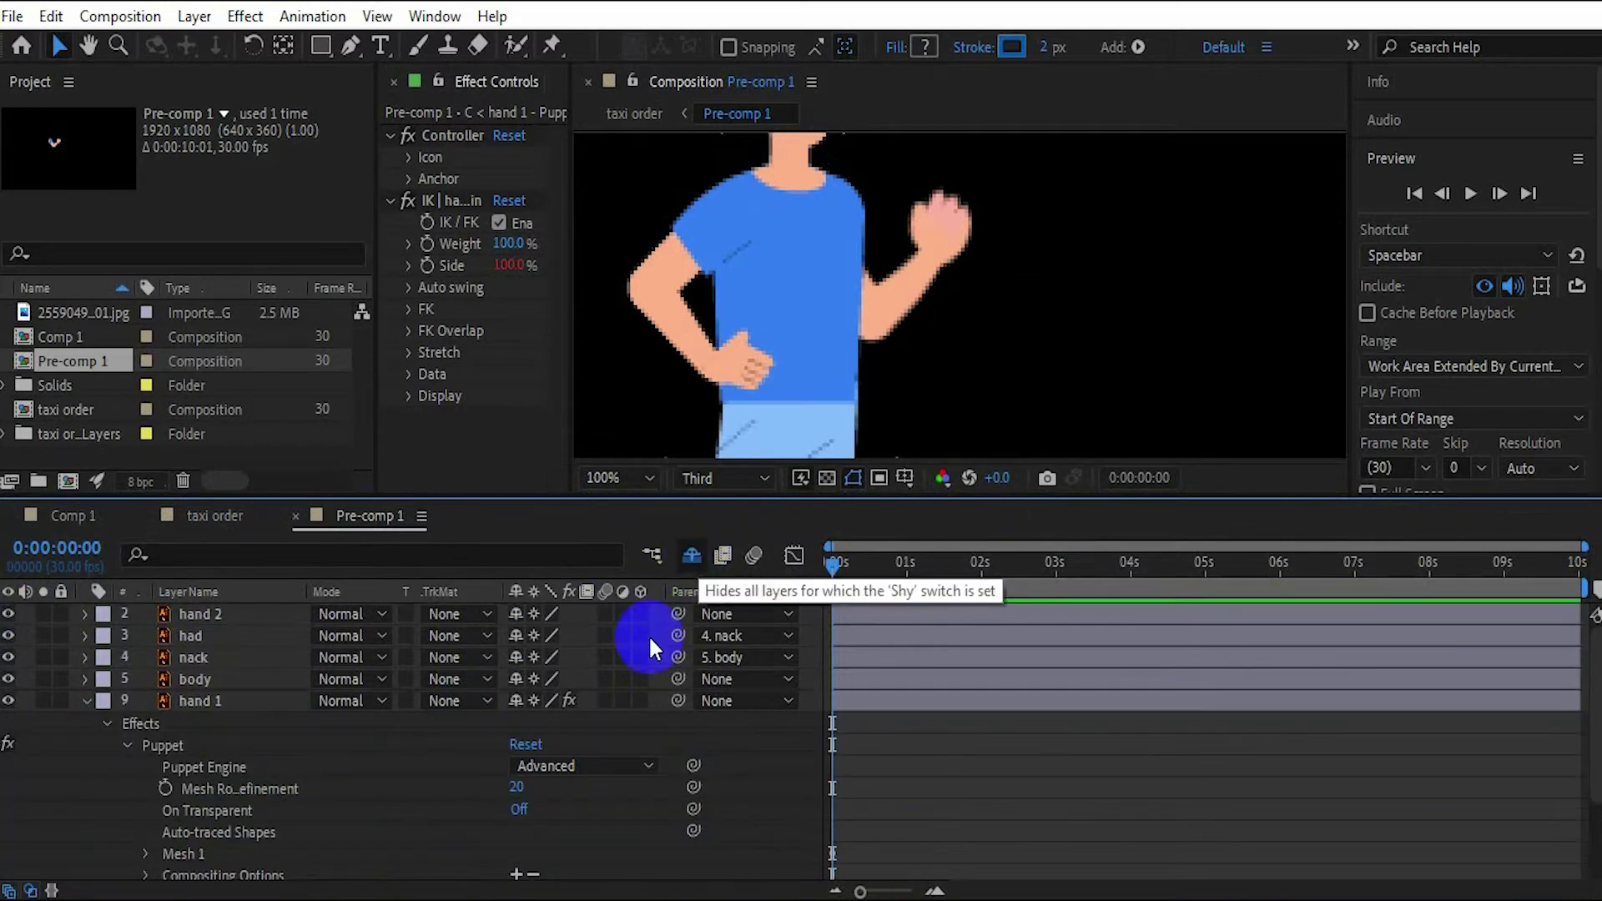
left_click(692, 555)
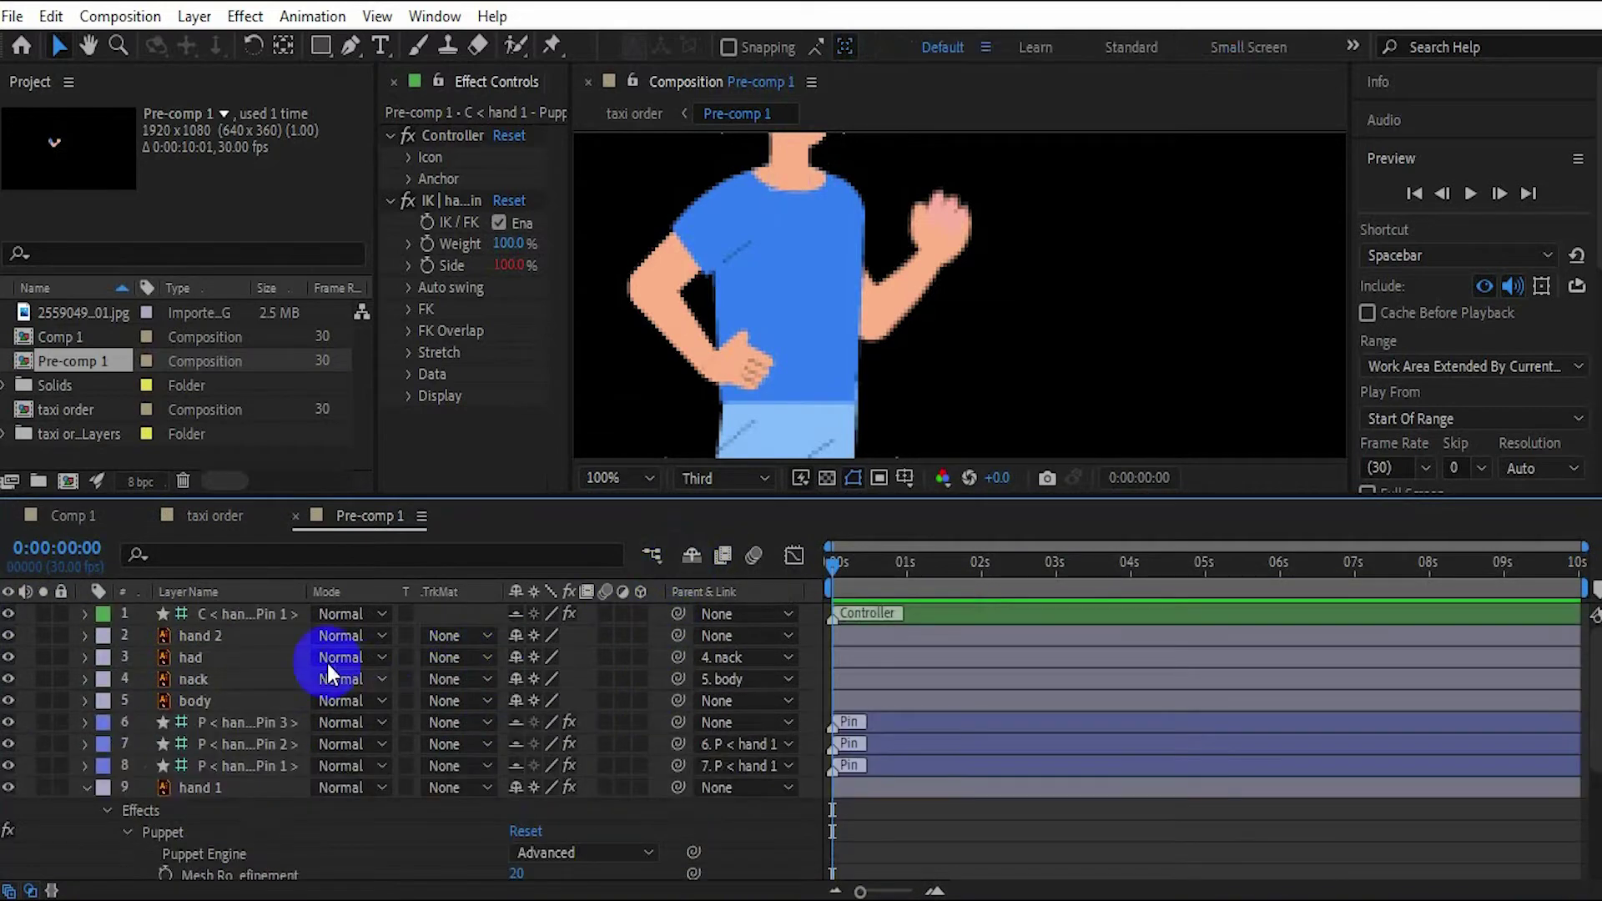
left_click(518, 616)
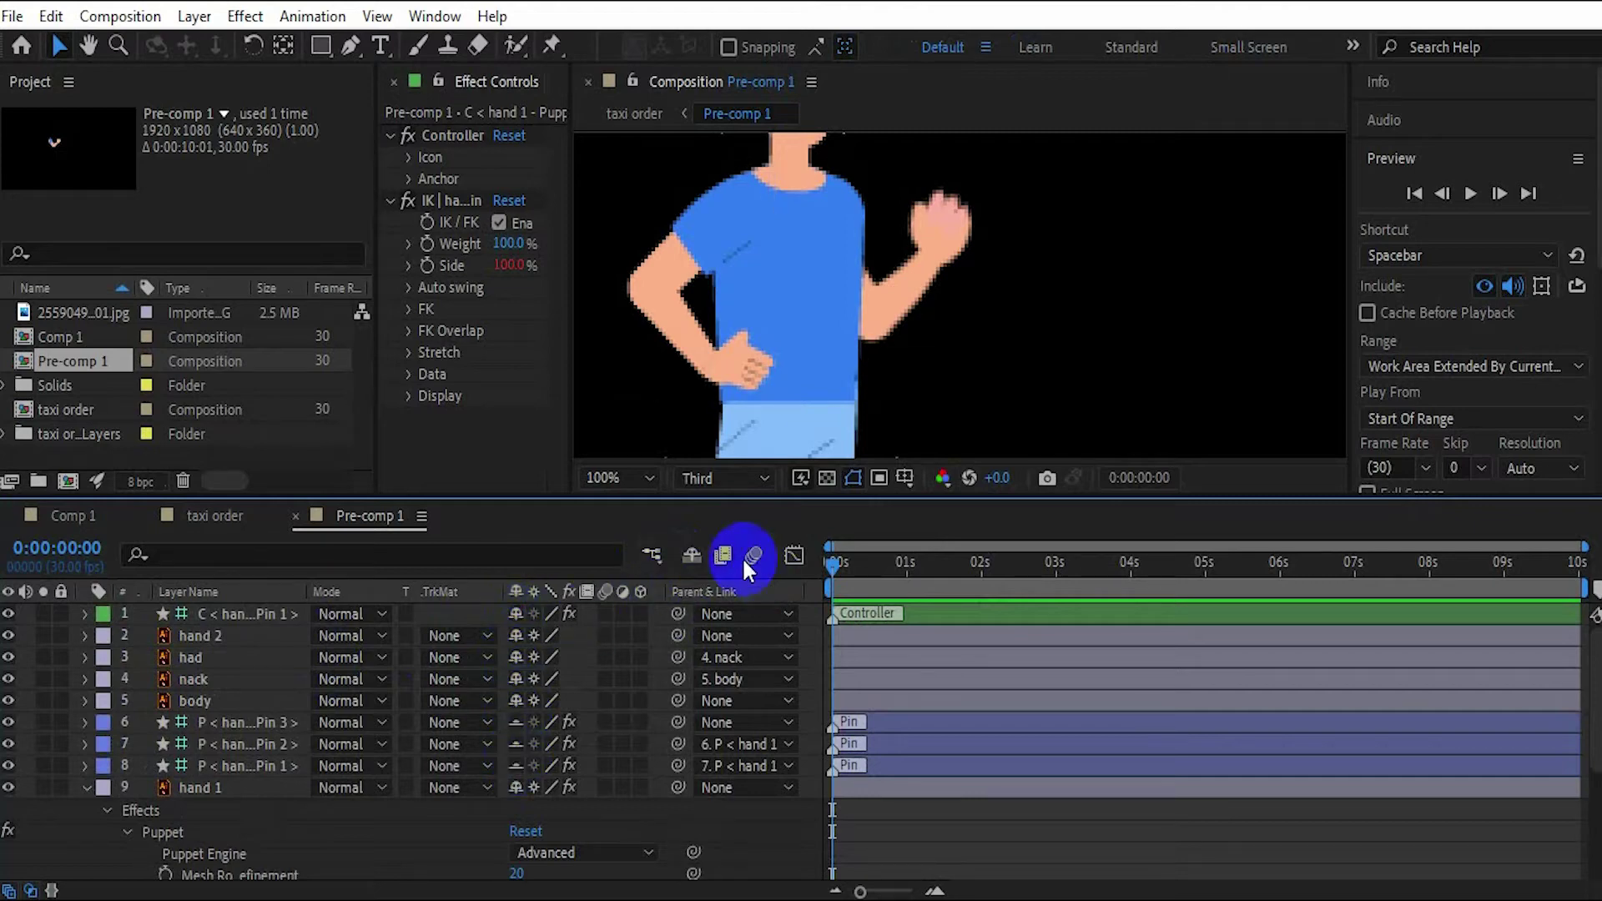
left_click(693, 555)
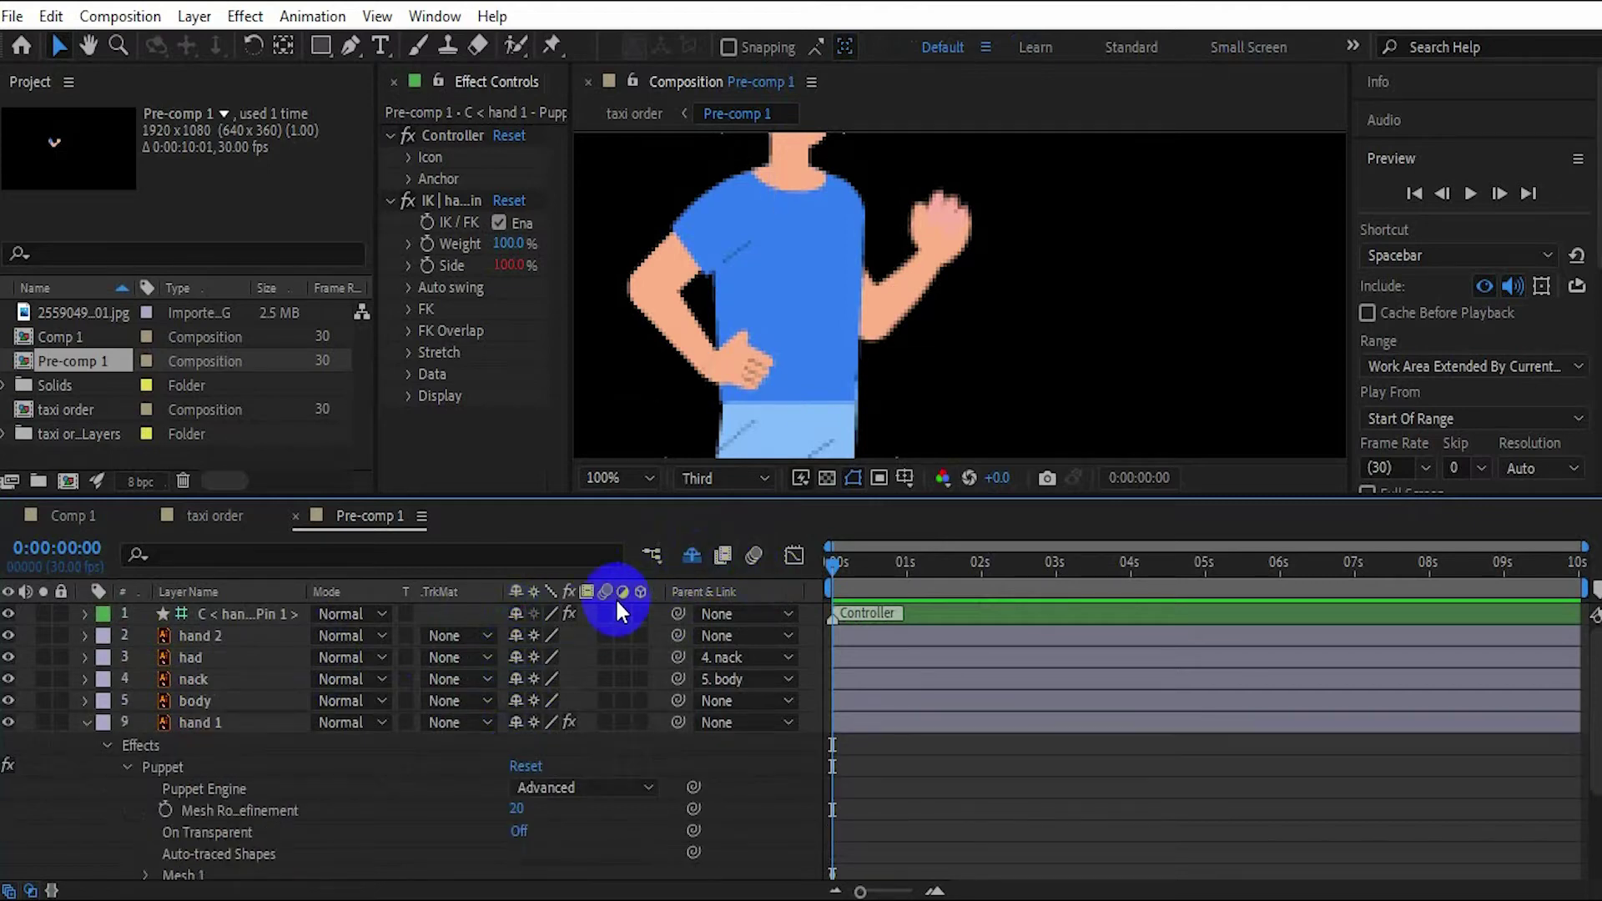
left_click(85, 723)
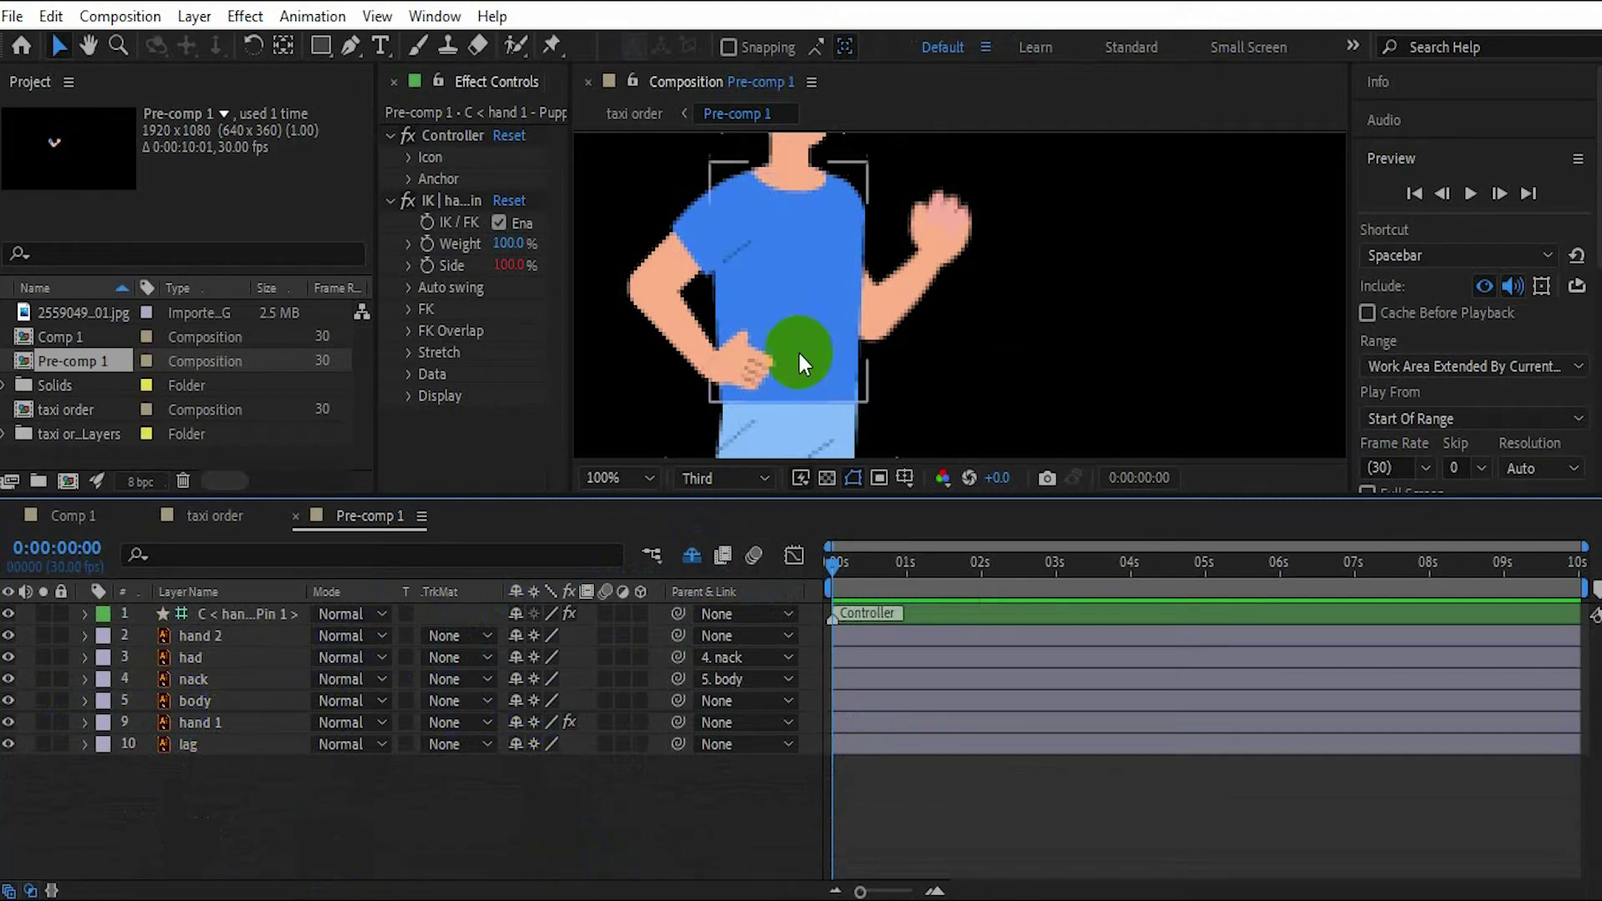
scroll(959, 337, "down", 2)
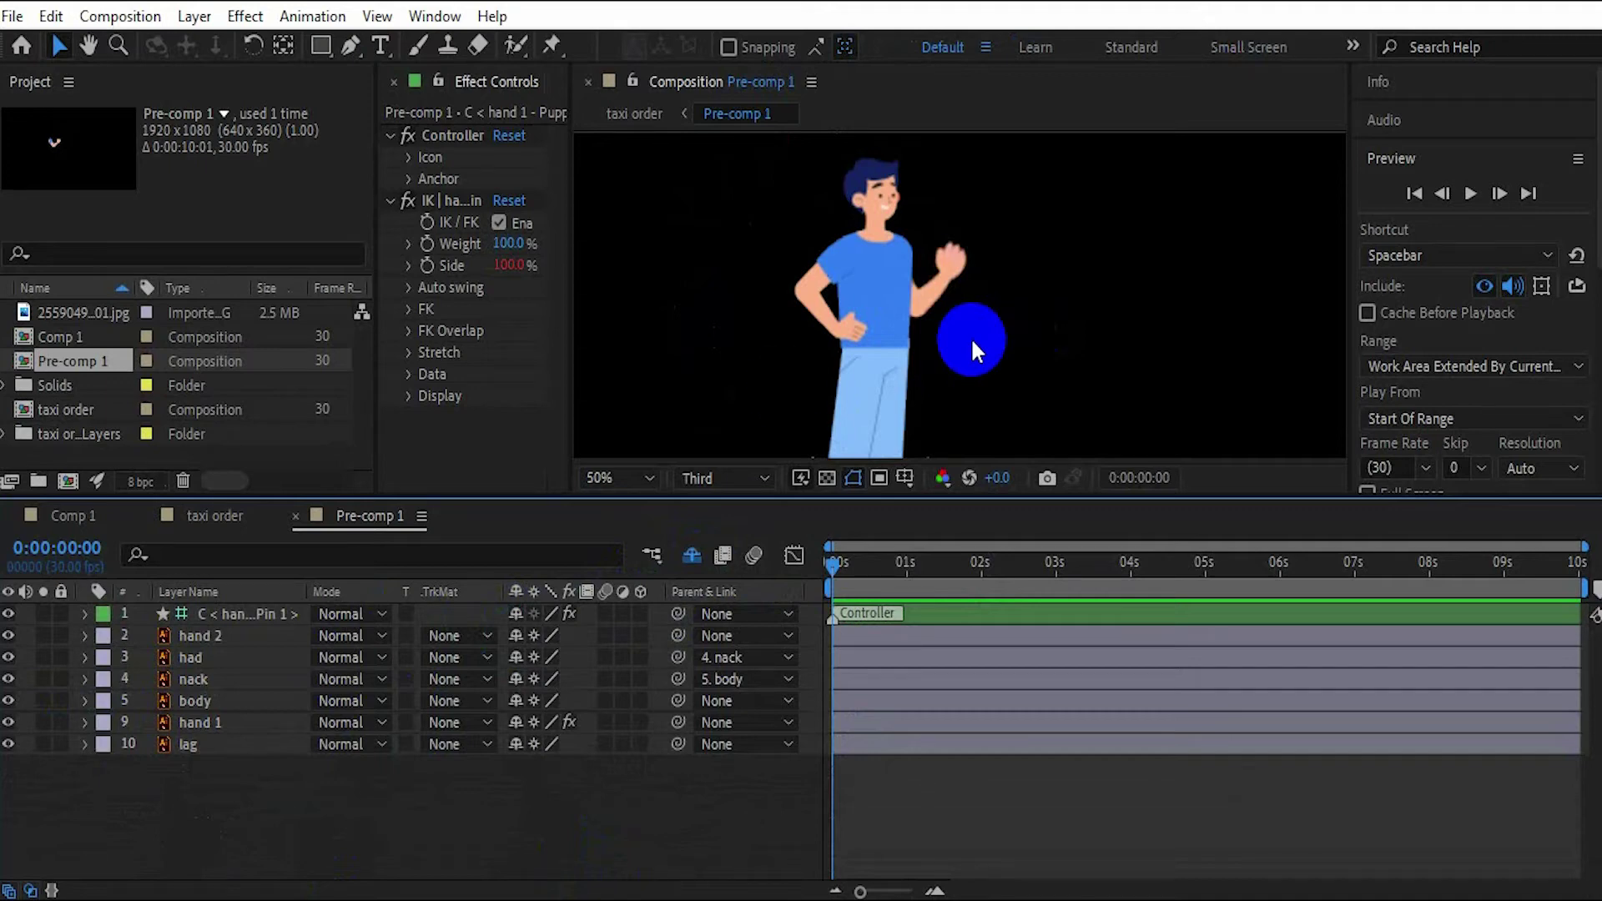
left_click(241, 616)
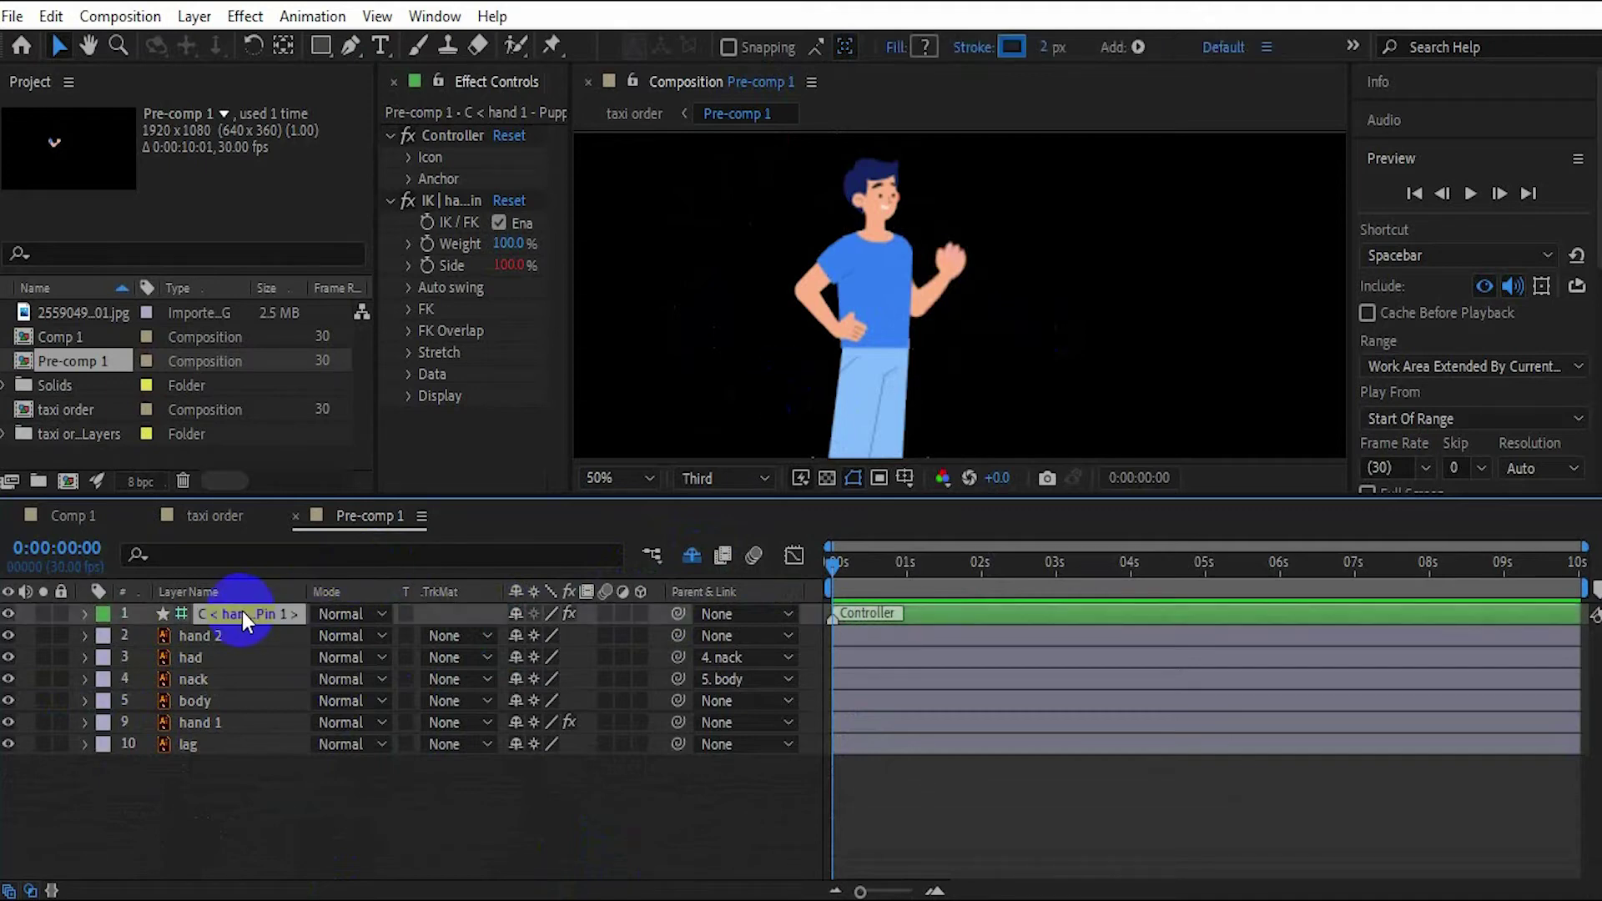
- Adjust the hand controller's starting Position to 1499.5, 893.4
key("p")
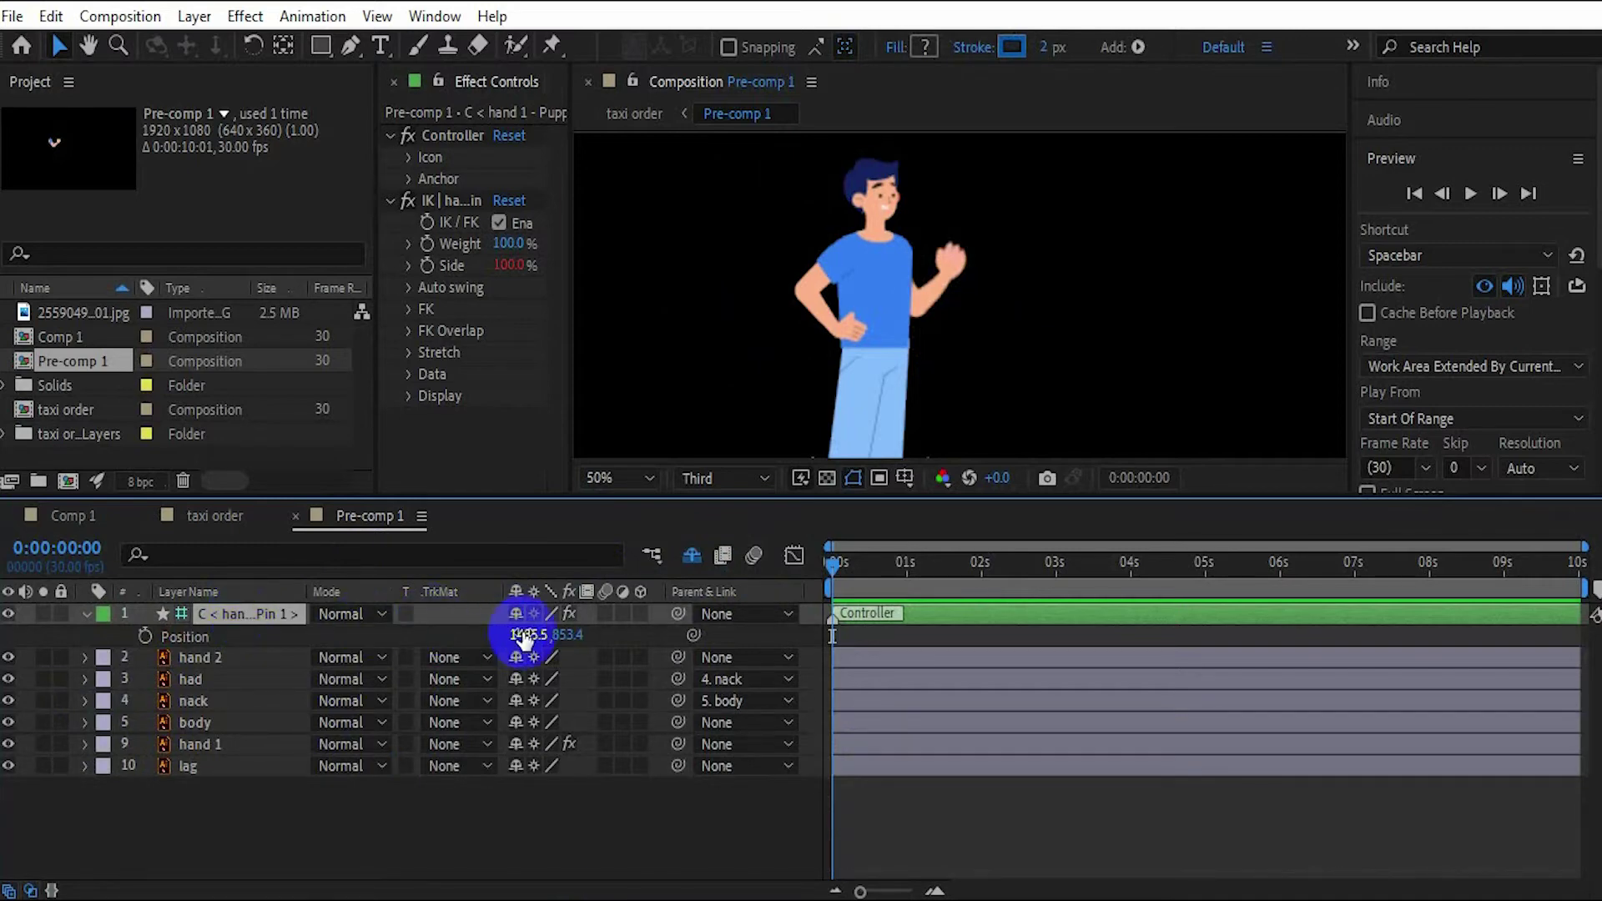
mouse_move(524, 638)
left_mouse_down()
mouse_move(583, 622)
mouse_move(527, 622)
mouse_move(607, 640)
mouse_move(542, 613)
left_mouse_up()
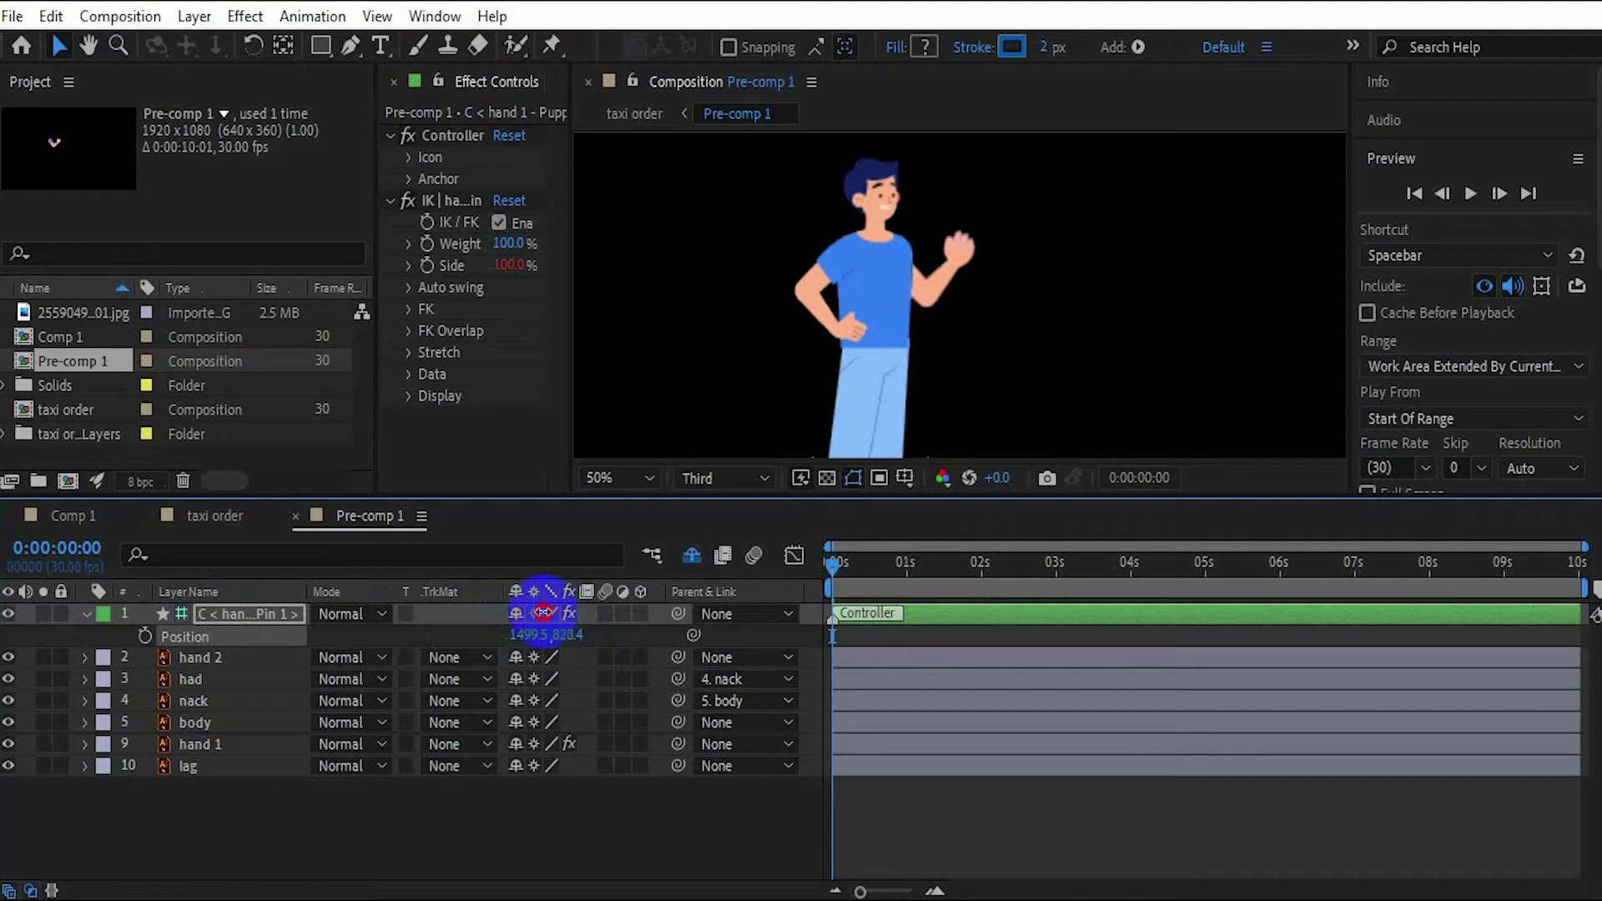
left_click_drag(542, 613, 612, 625)
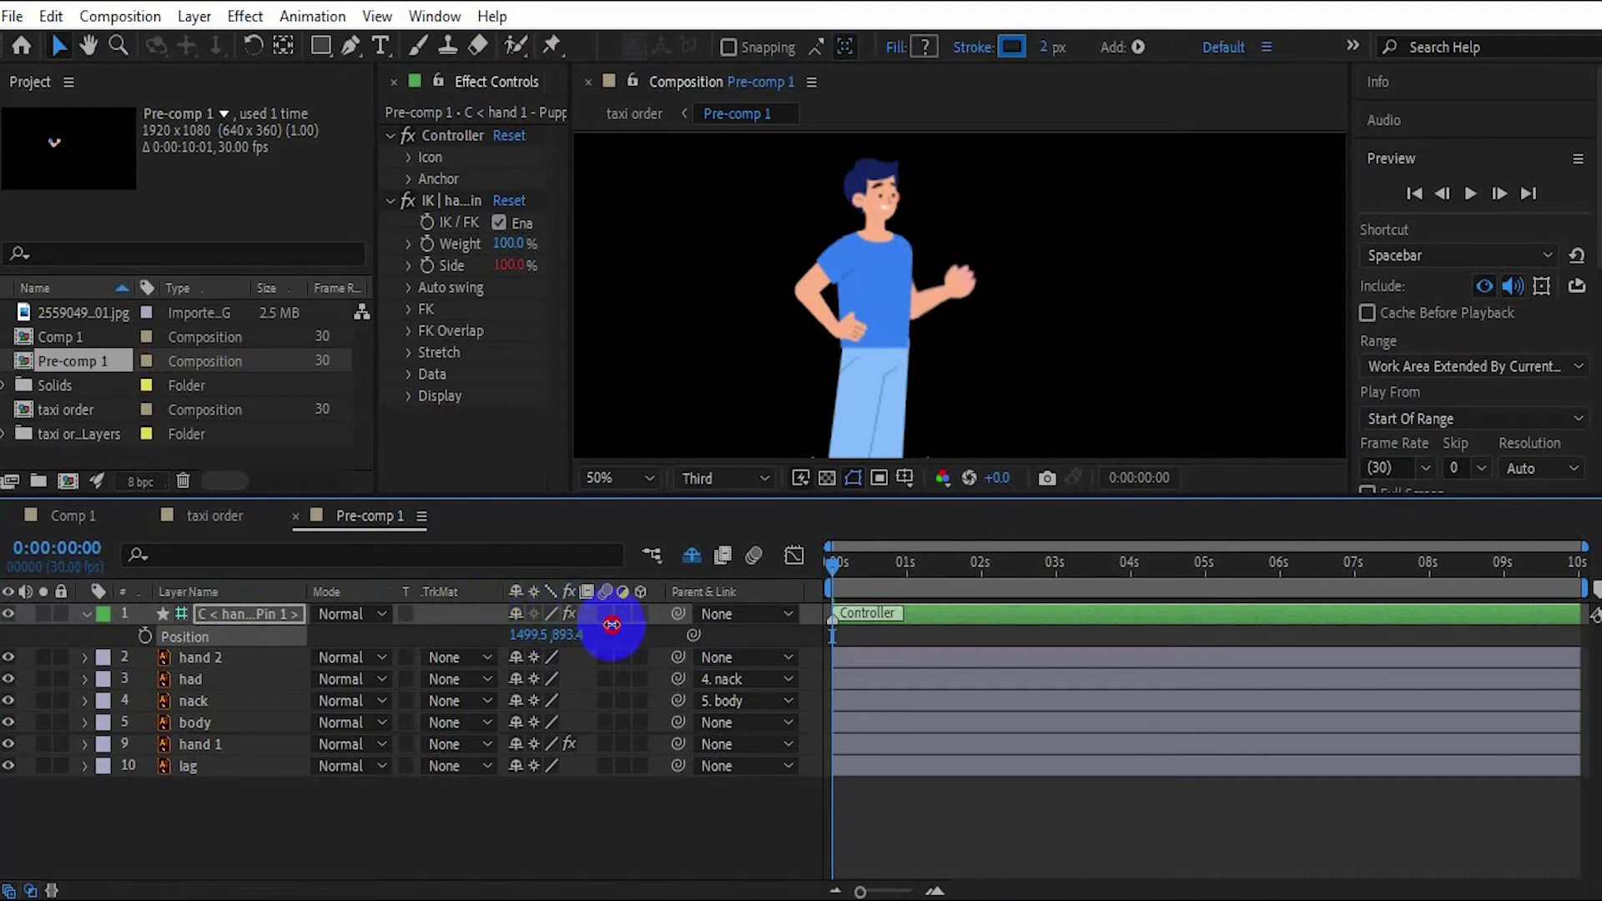
left_click(144, 636)
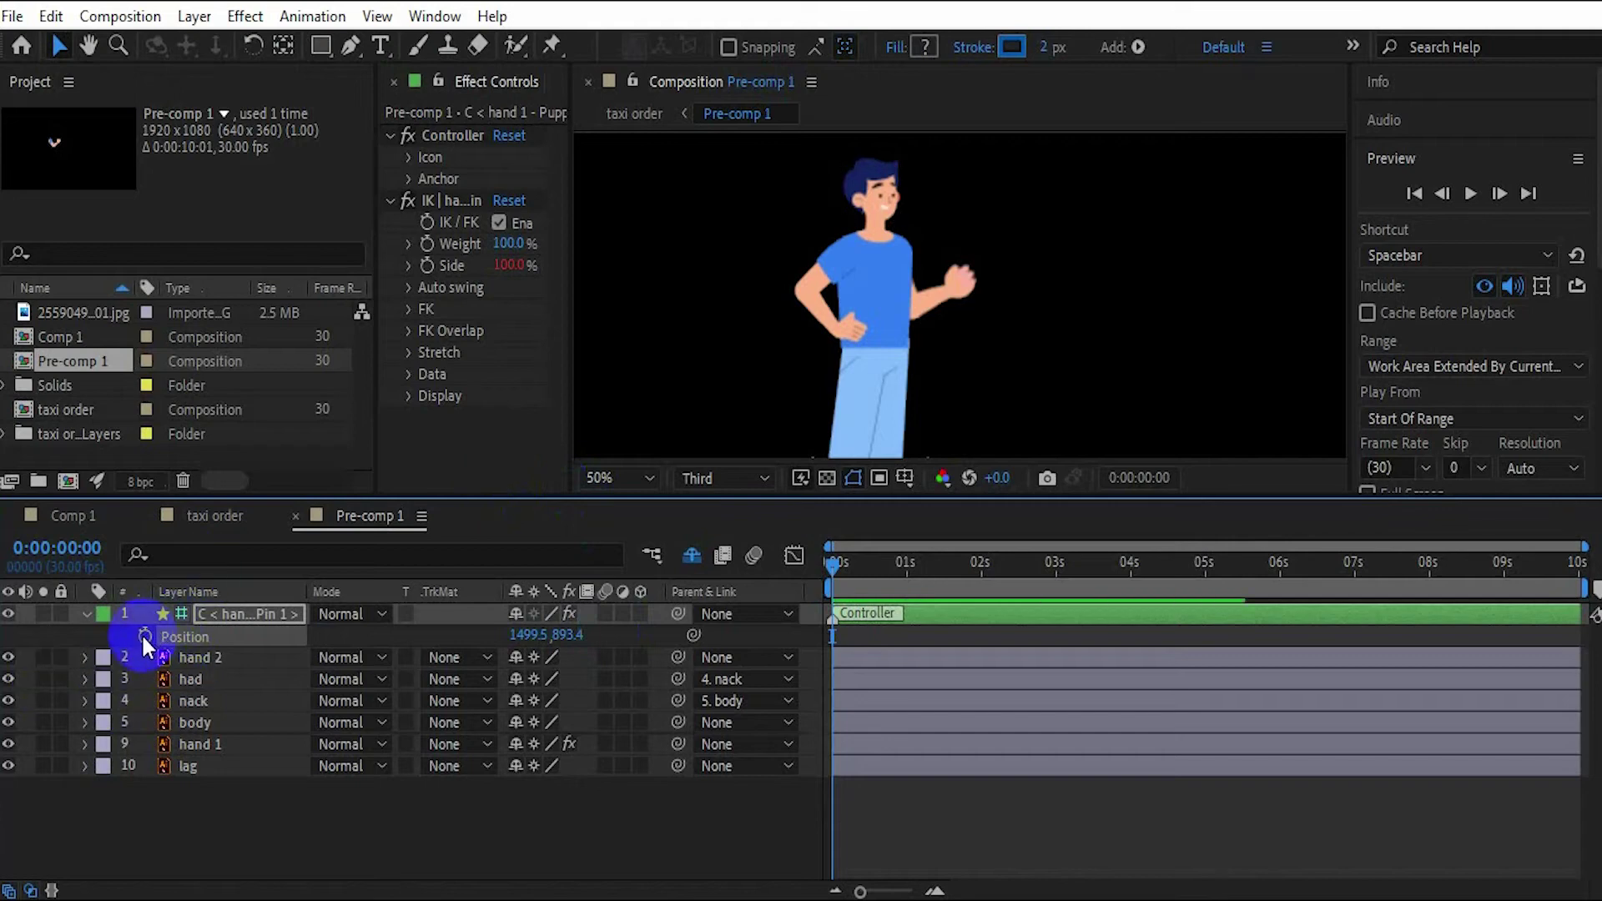
- Keyframe controller Position at 0s and at 1s as 1508.5, 805.4, then preview the rise
left_click(835, 568)
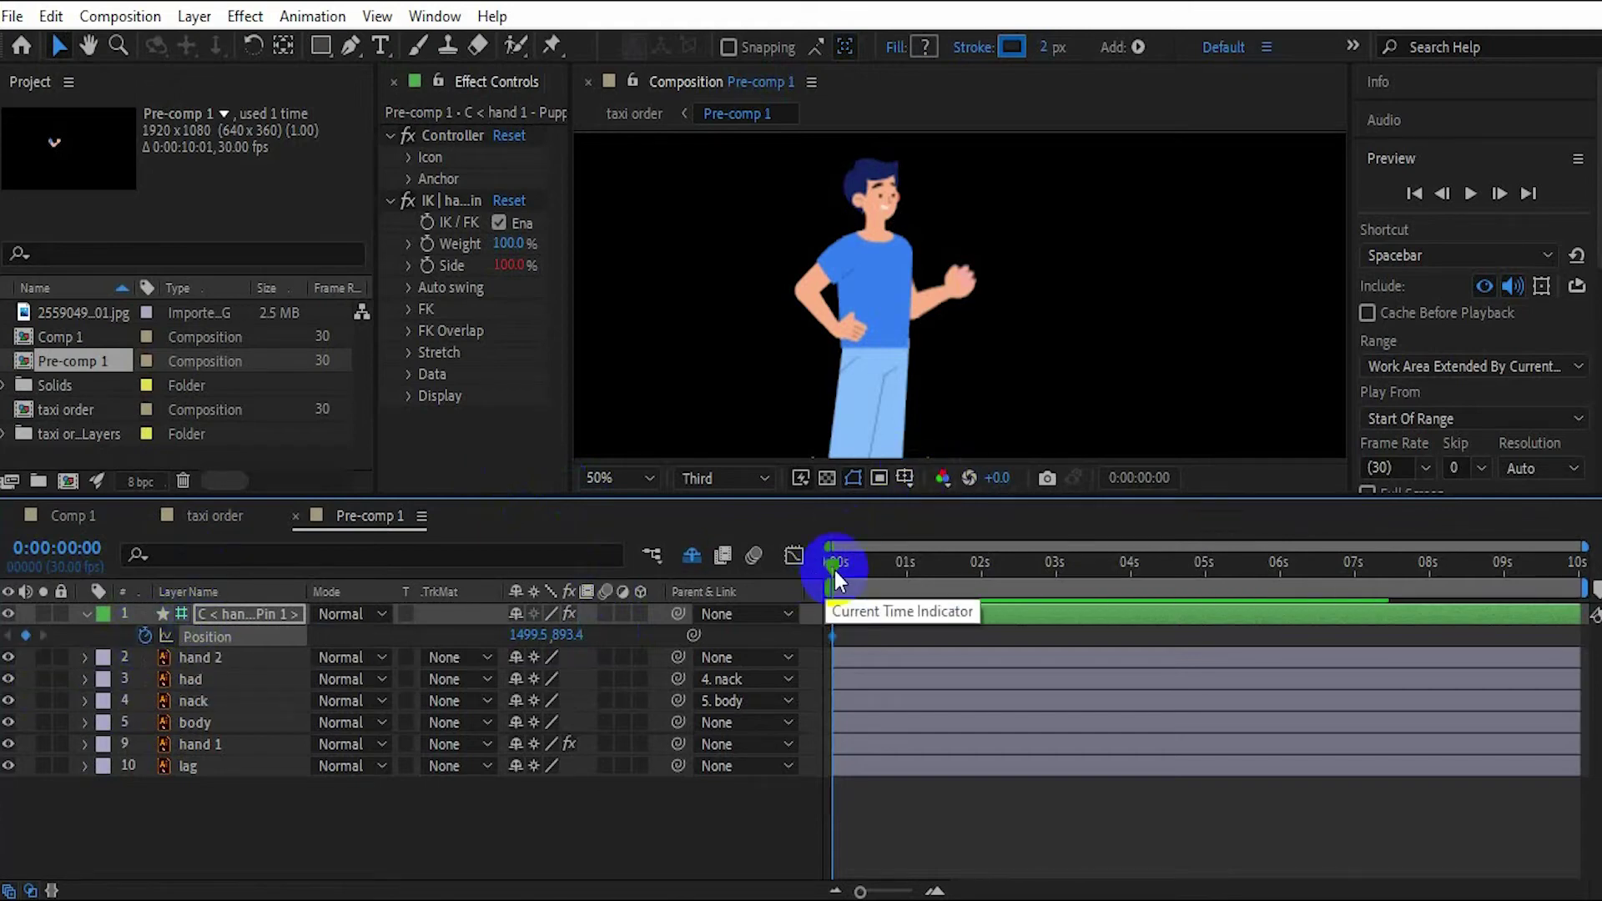
left_click_drag(835, 570, 906, 563)
left_click(570, 636)
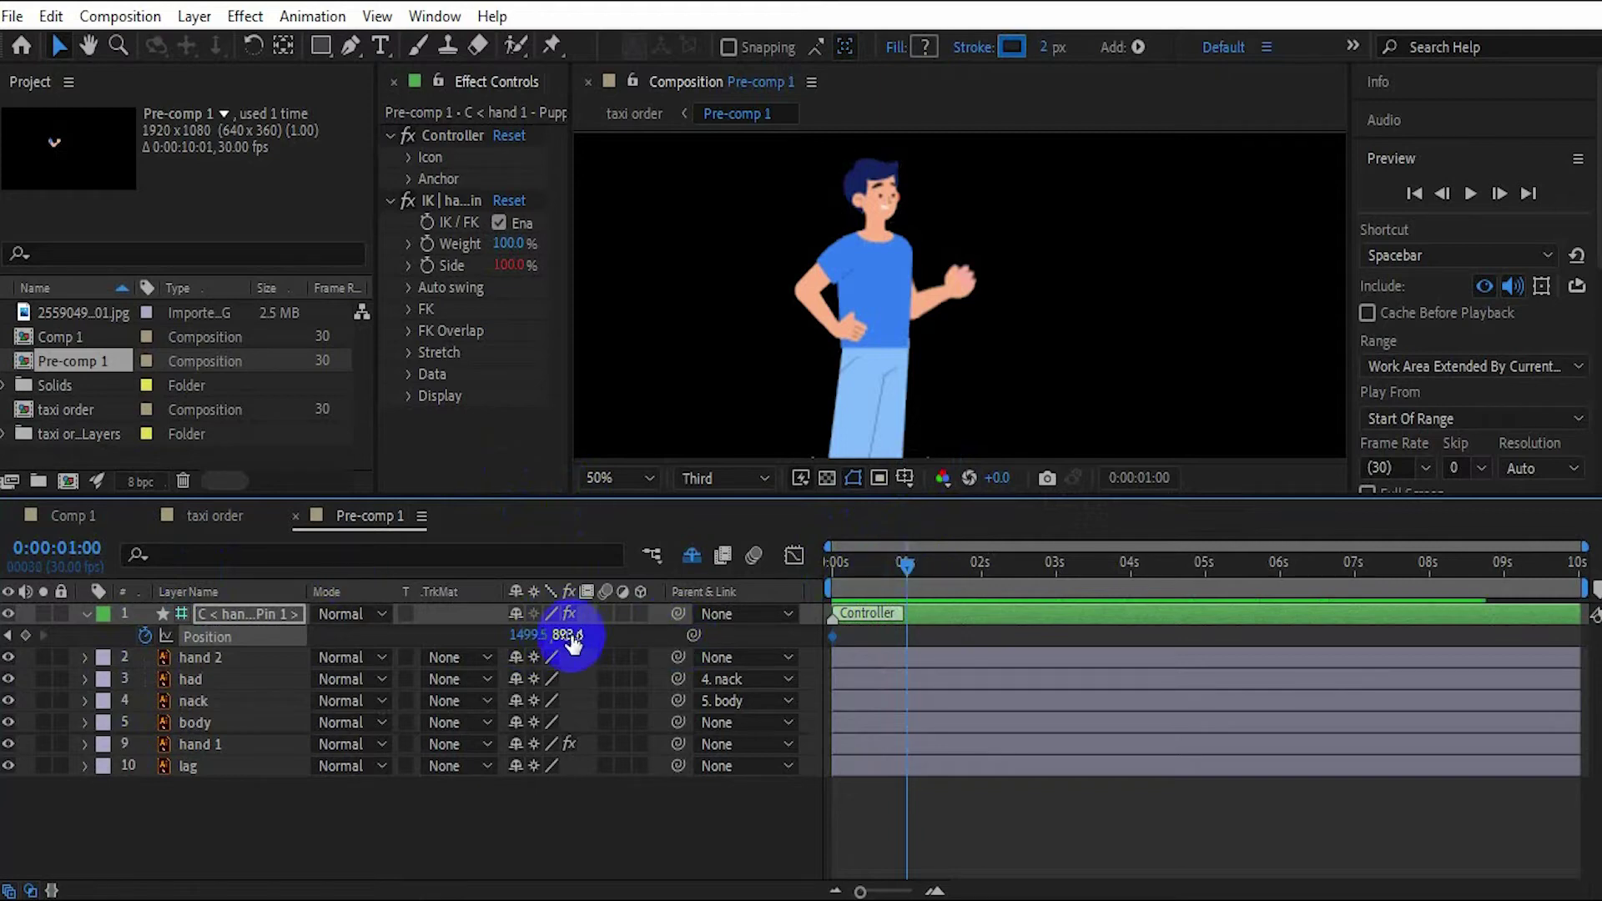
left_click_drag(570, 636, 507, 617)
left_click_drag(493, 615, 487, 614)
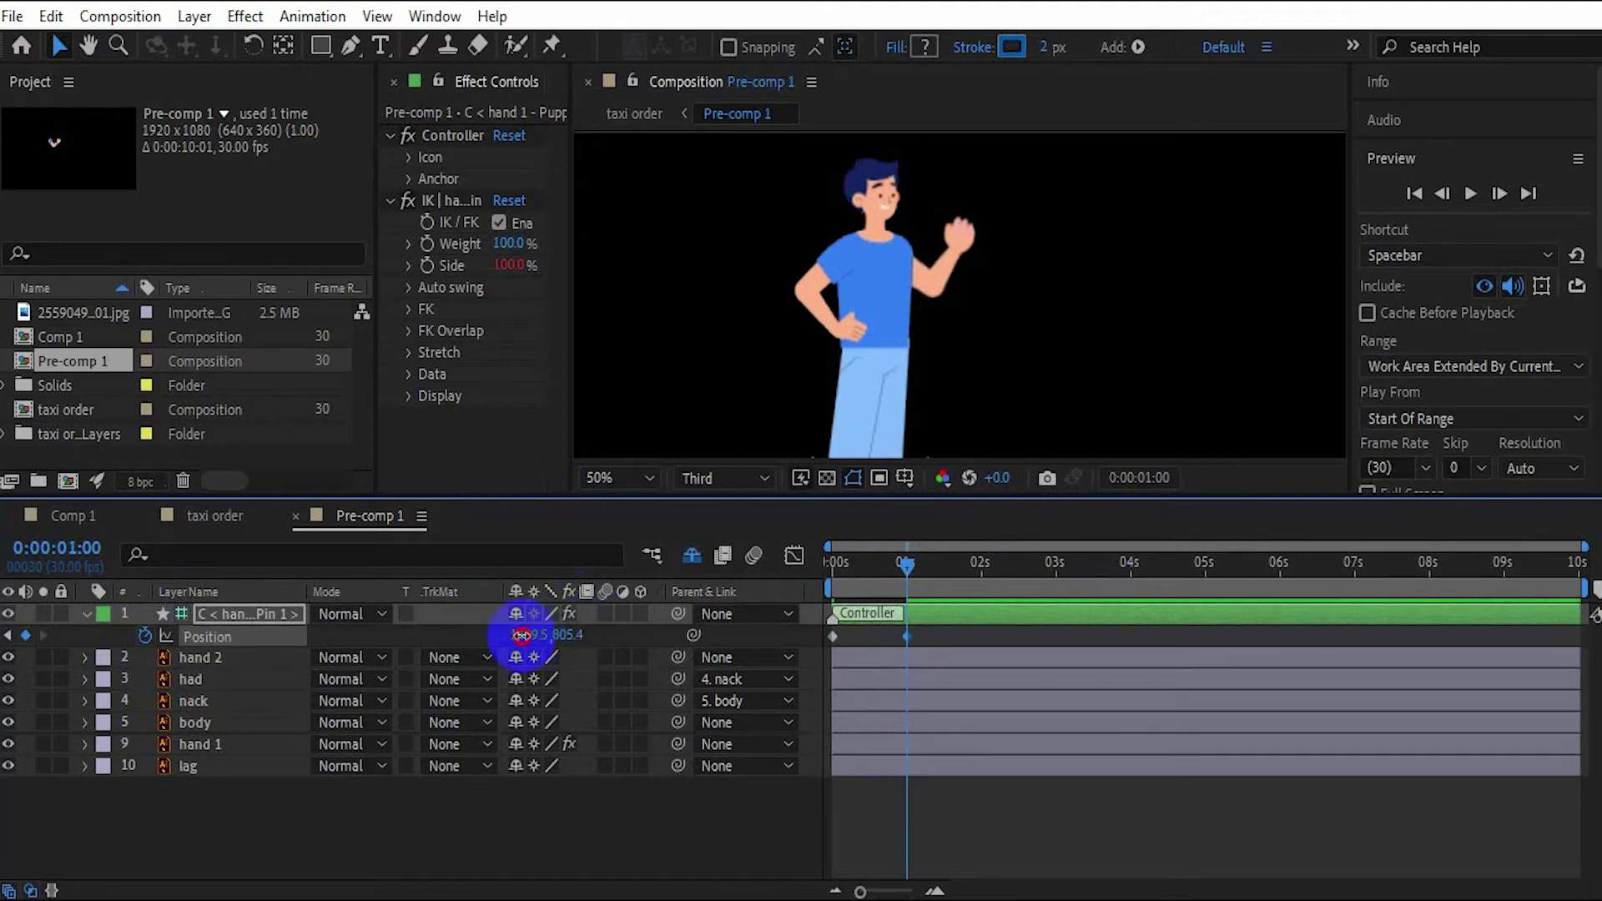
left_click_drag(521, 635, 534, 637)
left_click(906, 566)
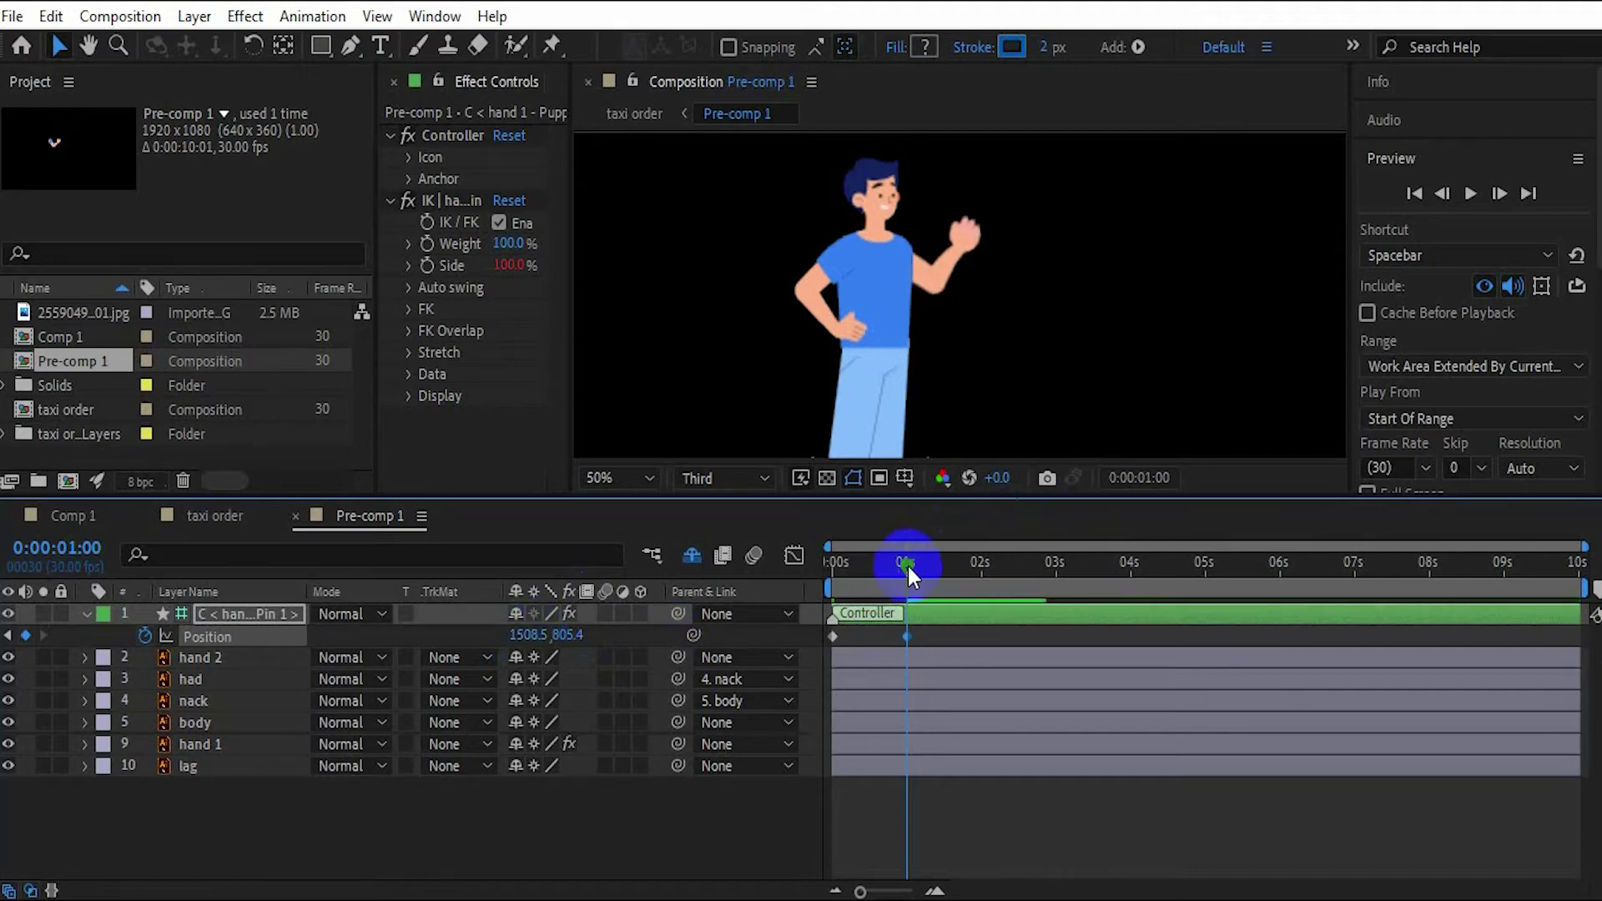
left_click_drag(908, 568, 801, 573)
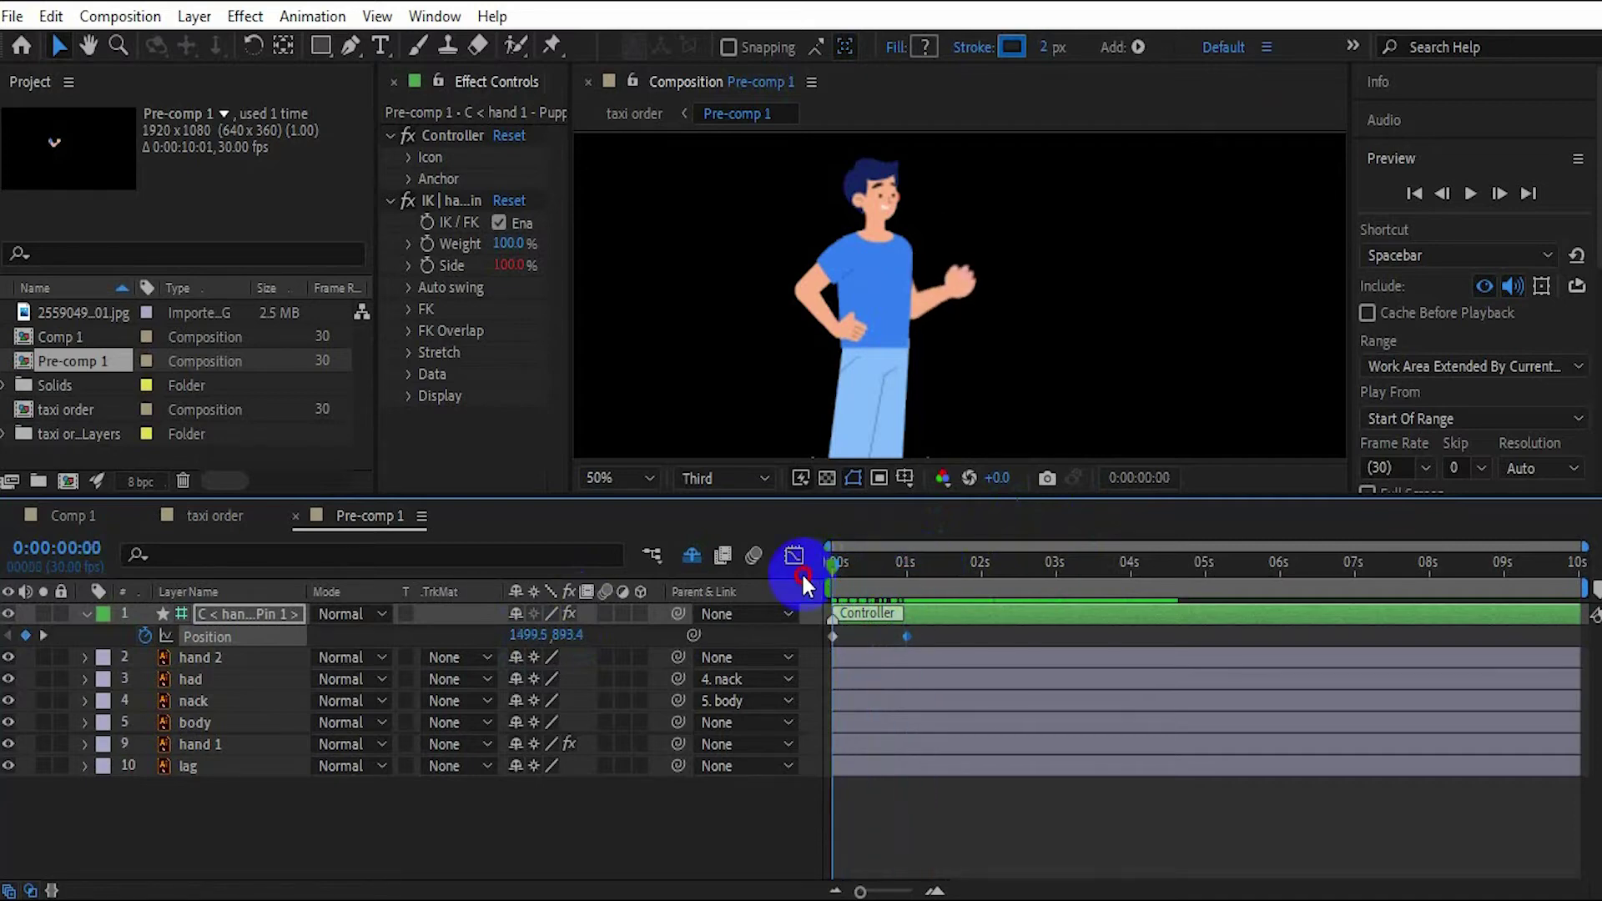
mouse_move(801, 573)
left_mouse_down()
mouse_move(904, 578)
mouse_move(826, 573)
left_mouse_up()
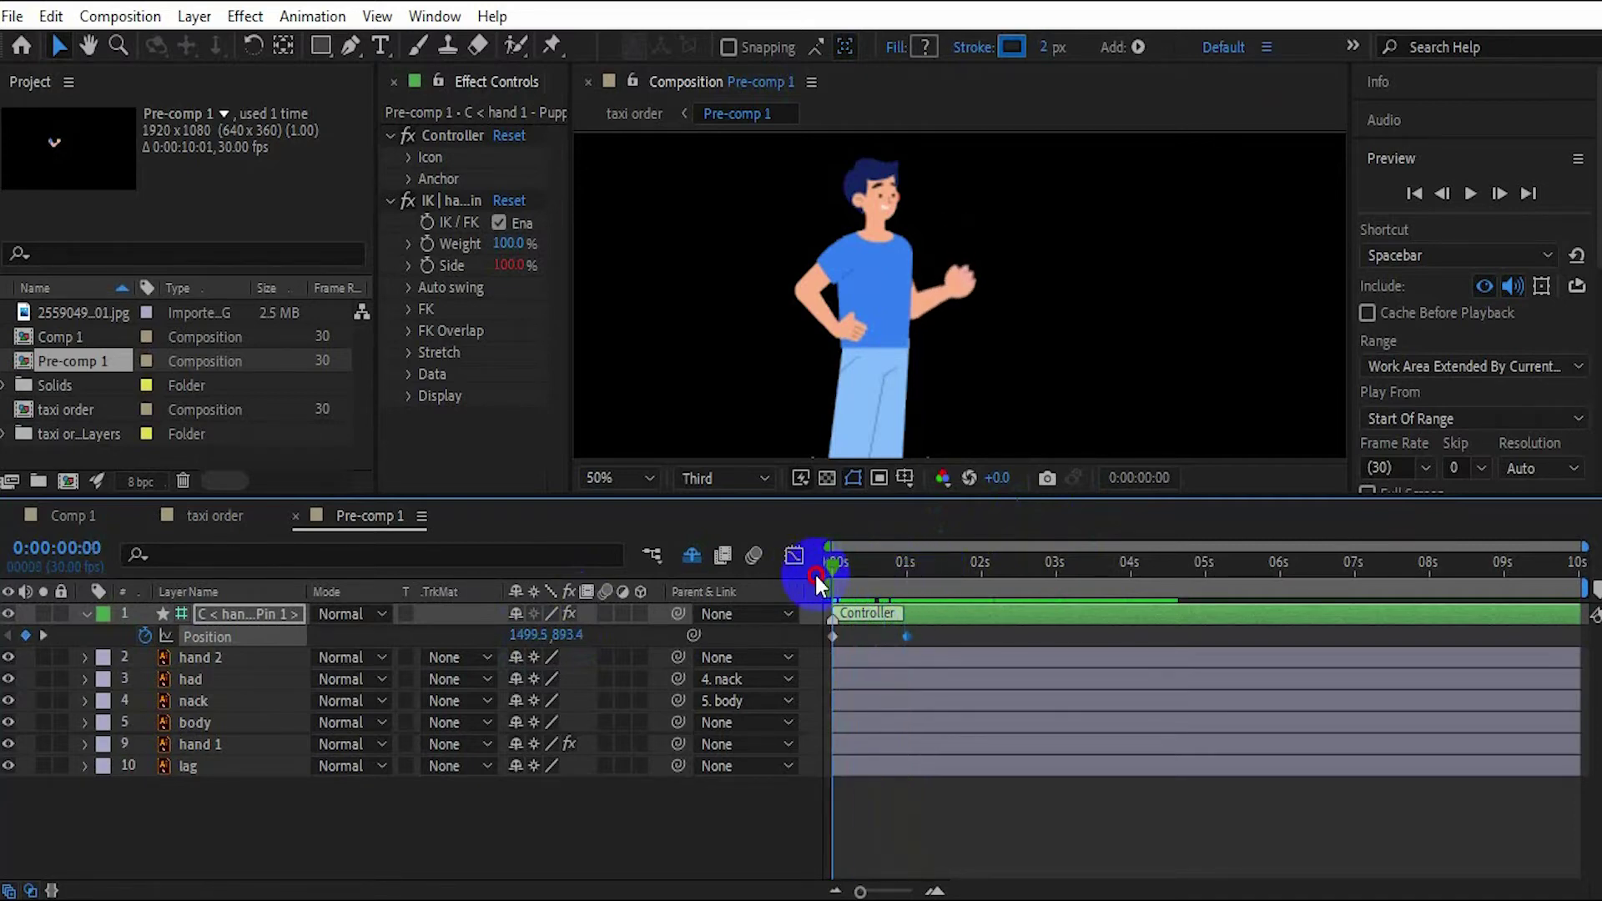
- Keyframe the had layer's Rotation from 0° at 0s to 20° at 1s
left_click(203, 677)
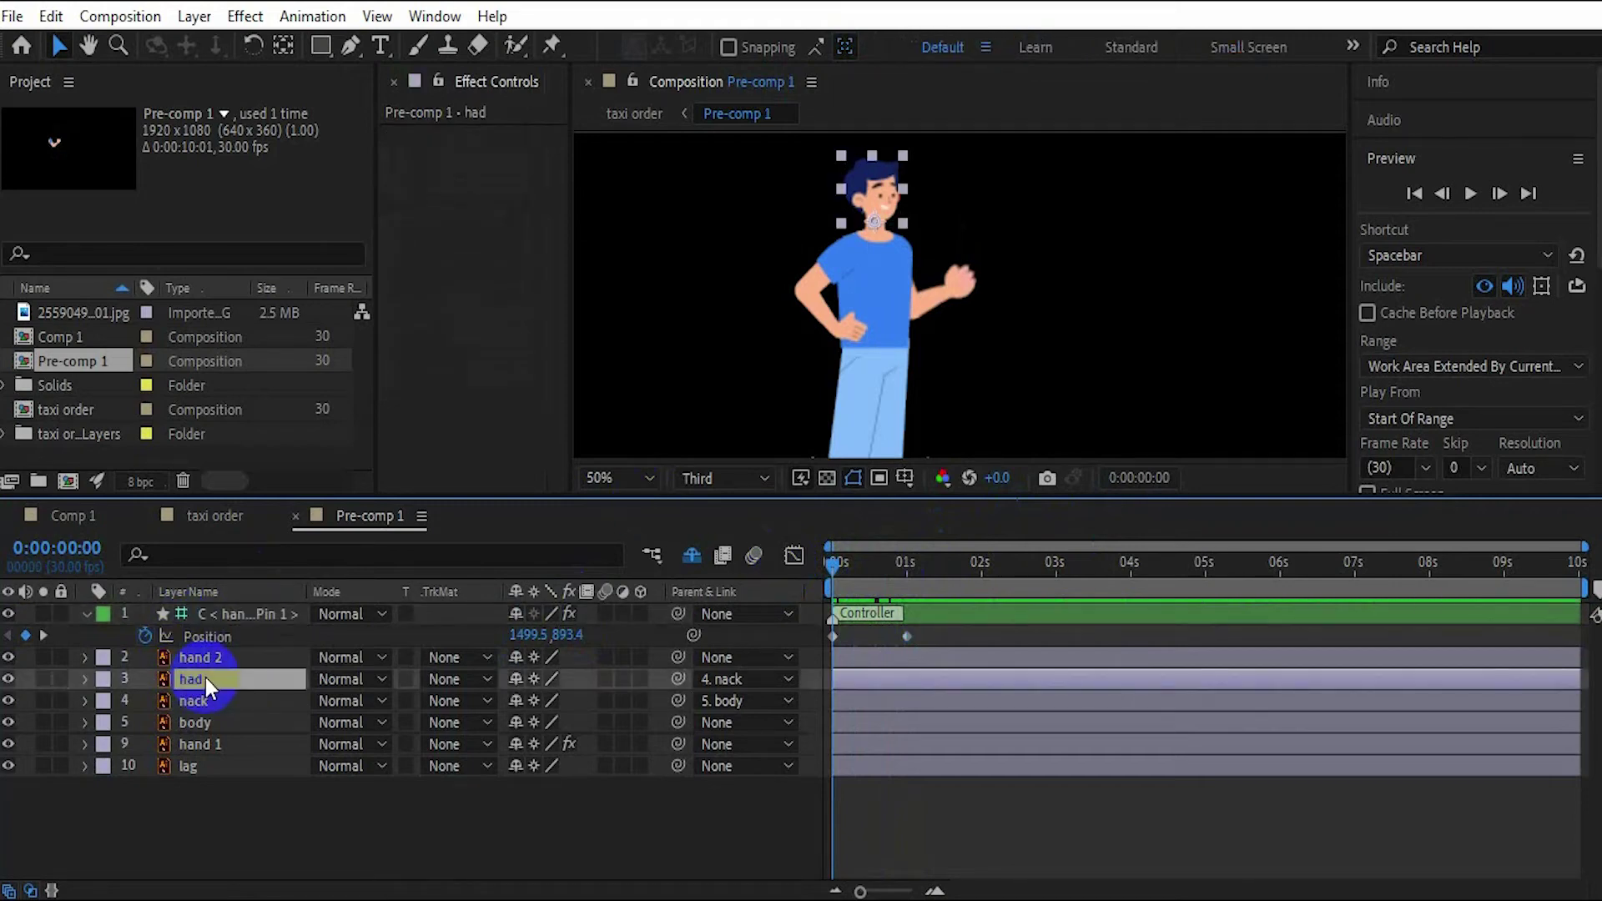
key("r")
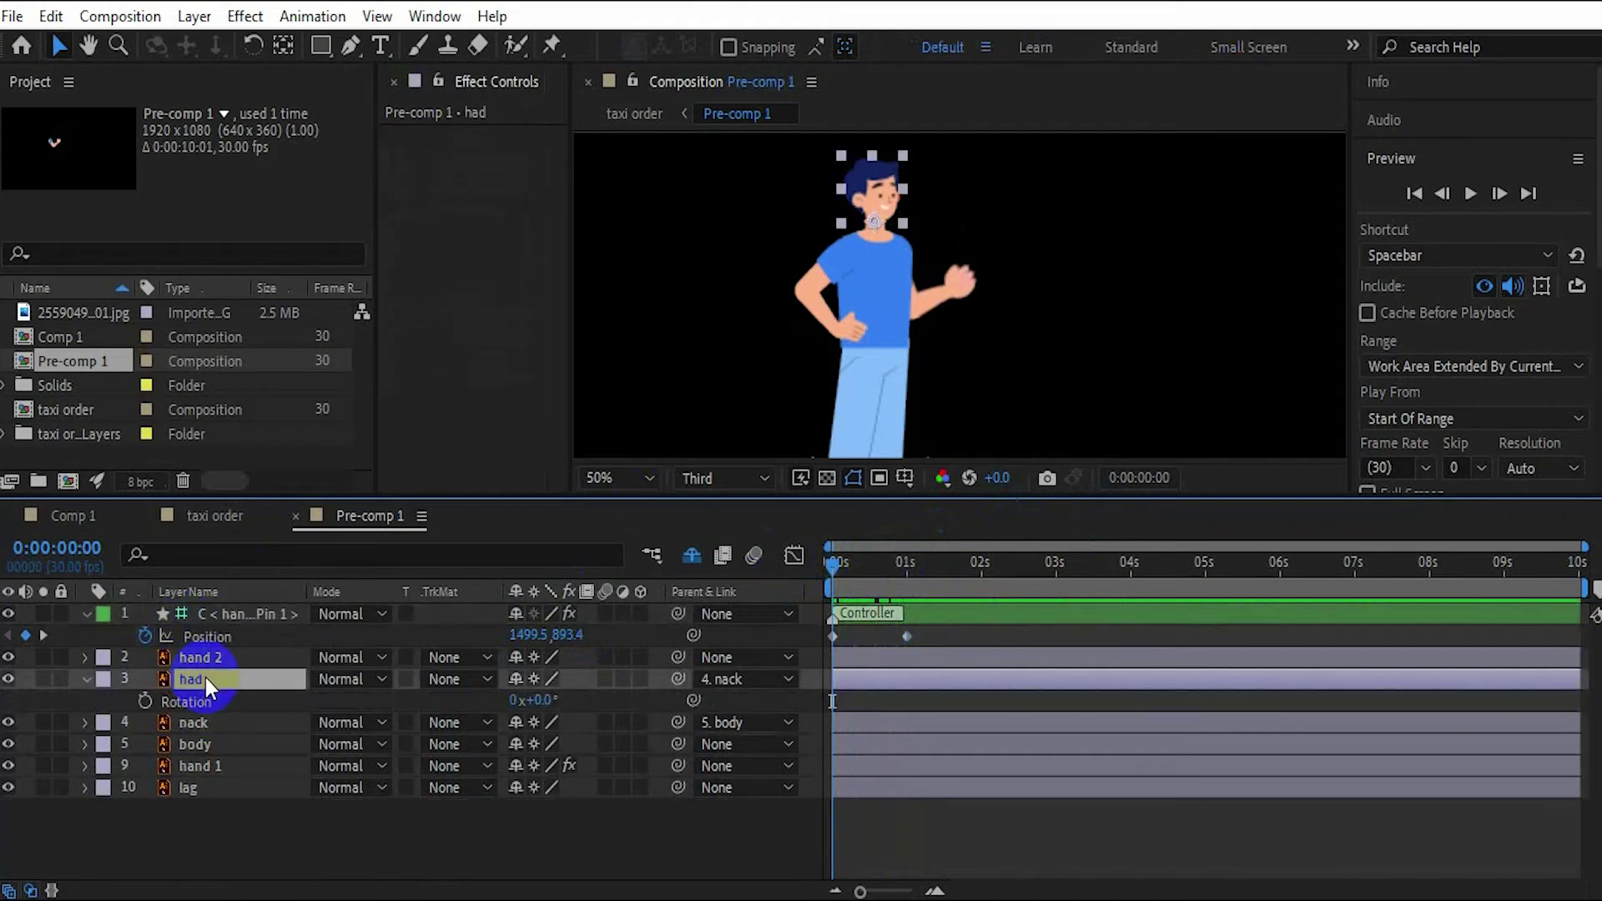
left_click(144, 698)
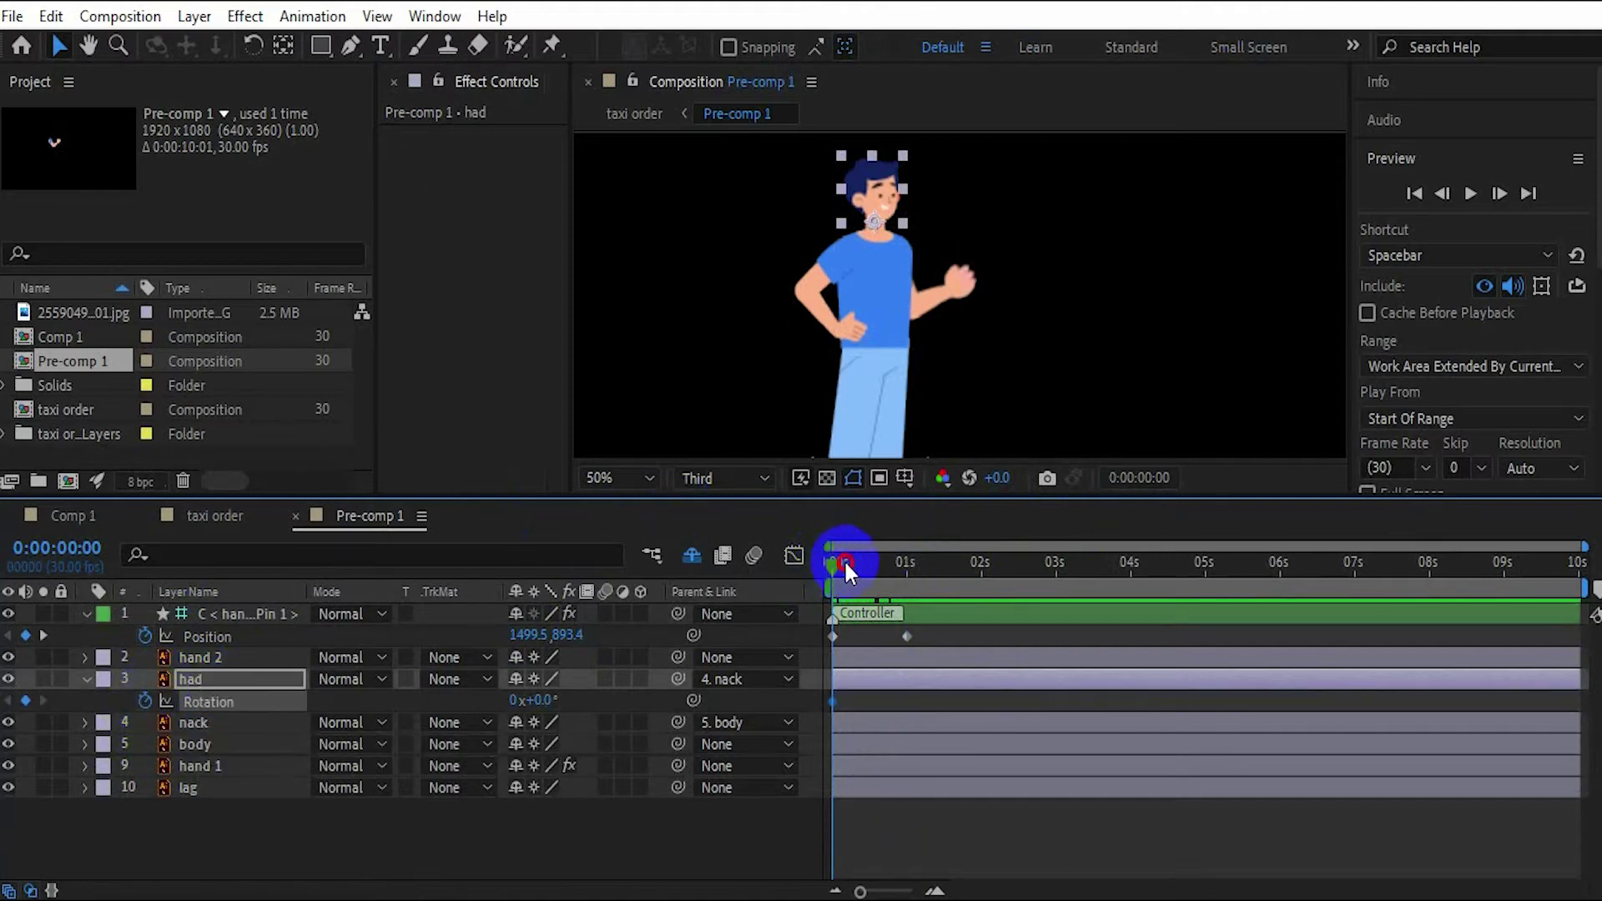
left_click_drag(845, 562, 905, 573)
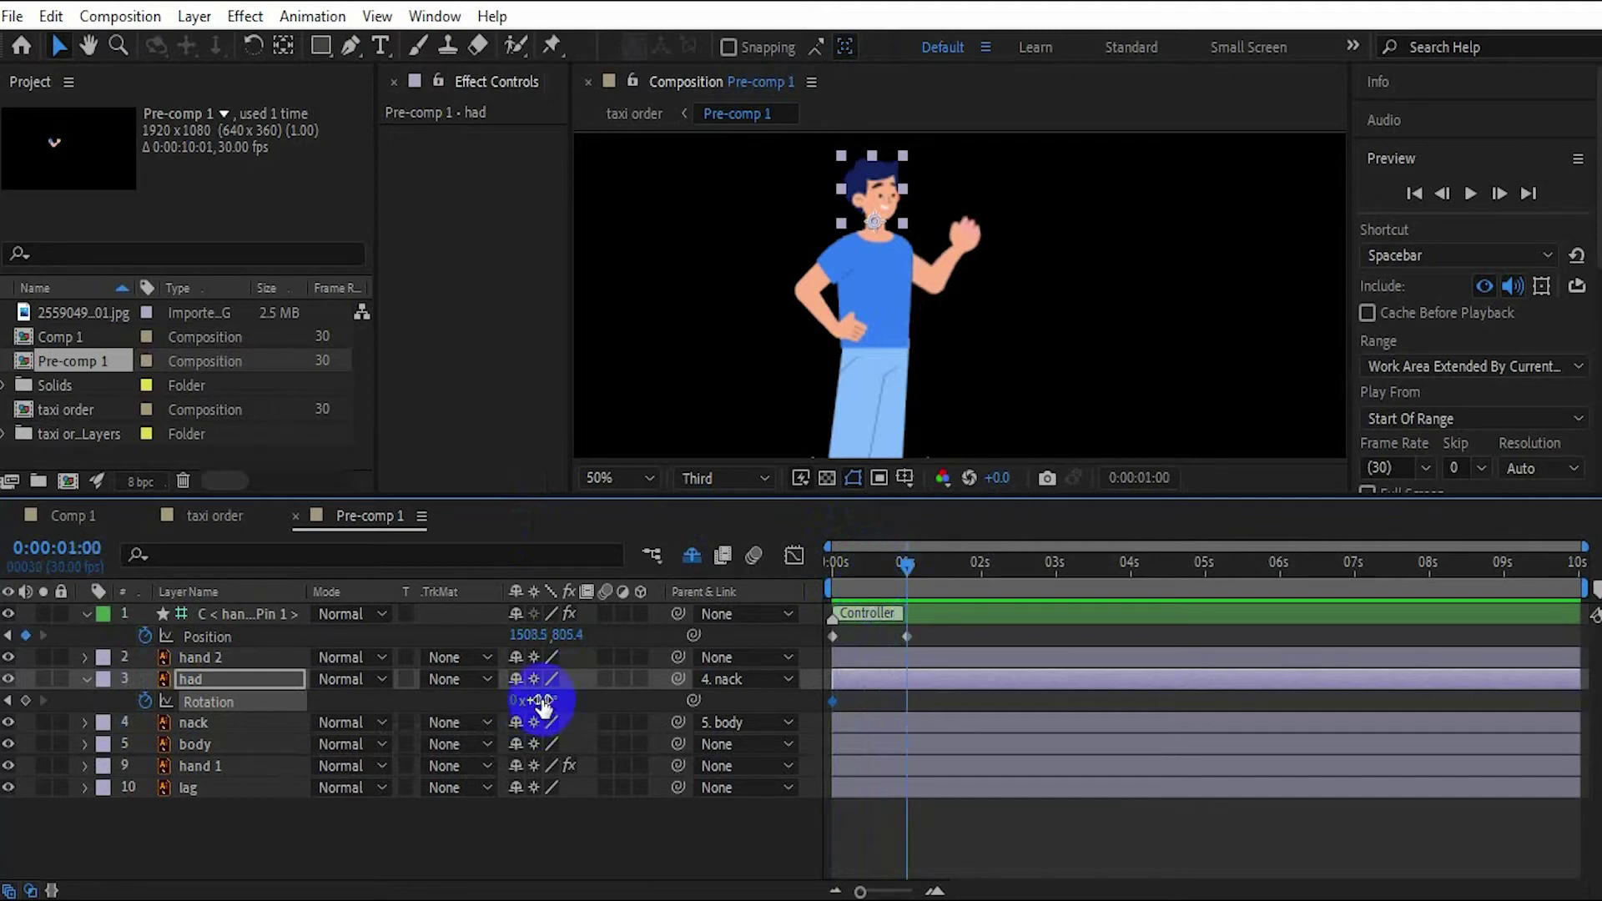
left_click_drag(540, 701, 562, 696)
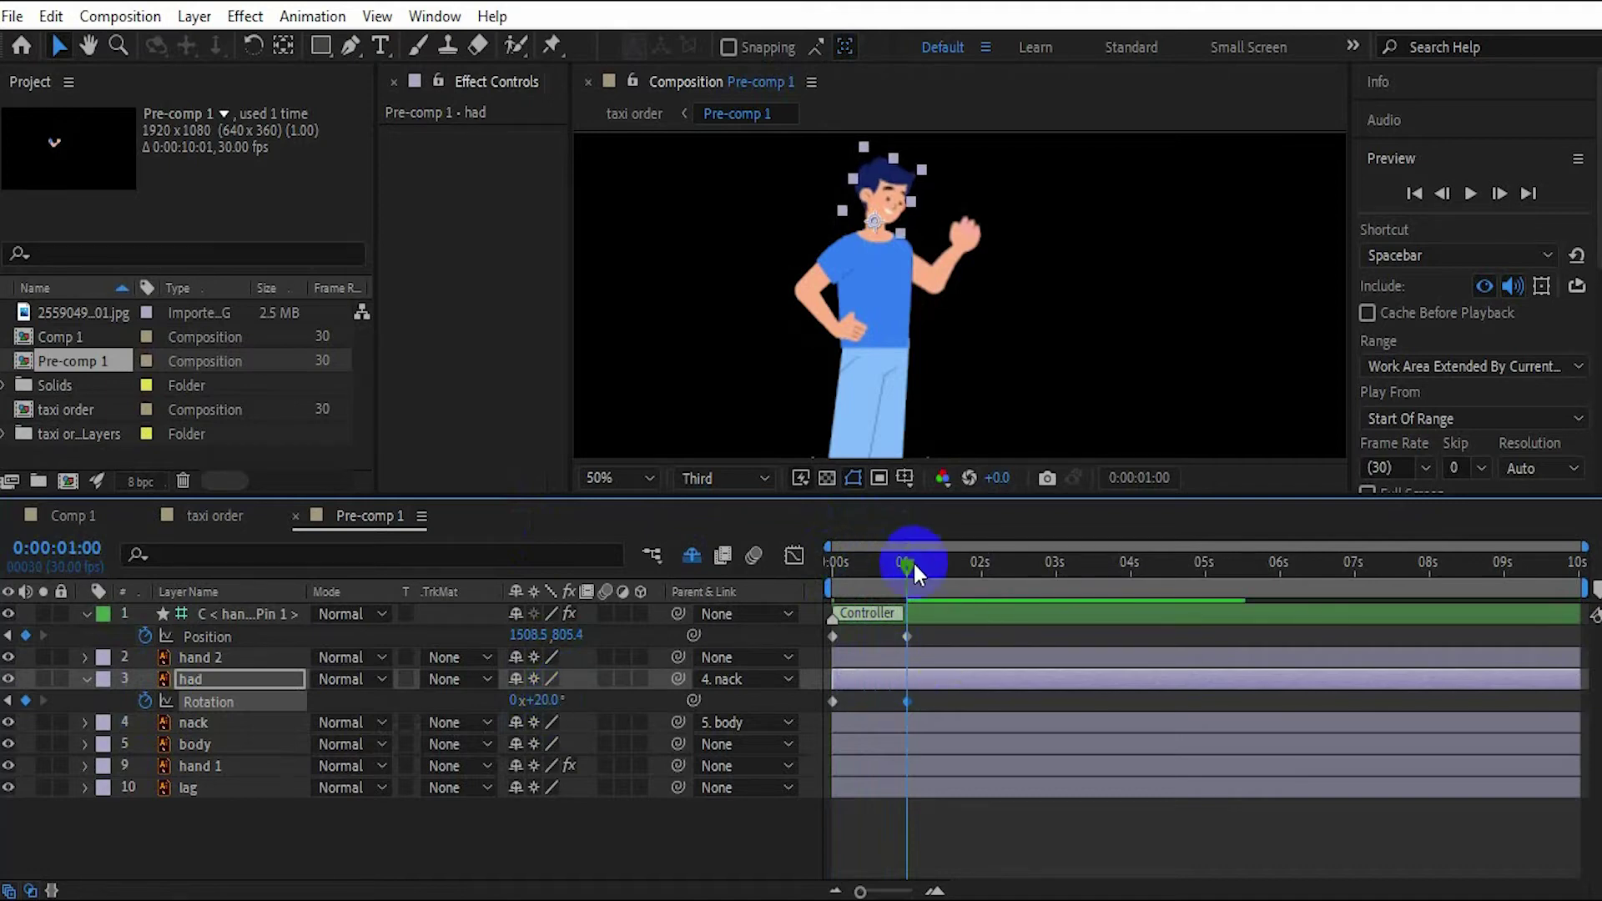
mouse_move(913, 566)
left_mouse_down()
mouse_move(830, 574)
mouse_move(903, 569)
left_mouse_up()
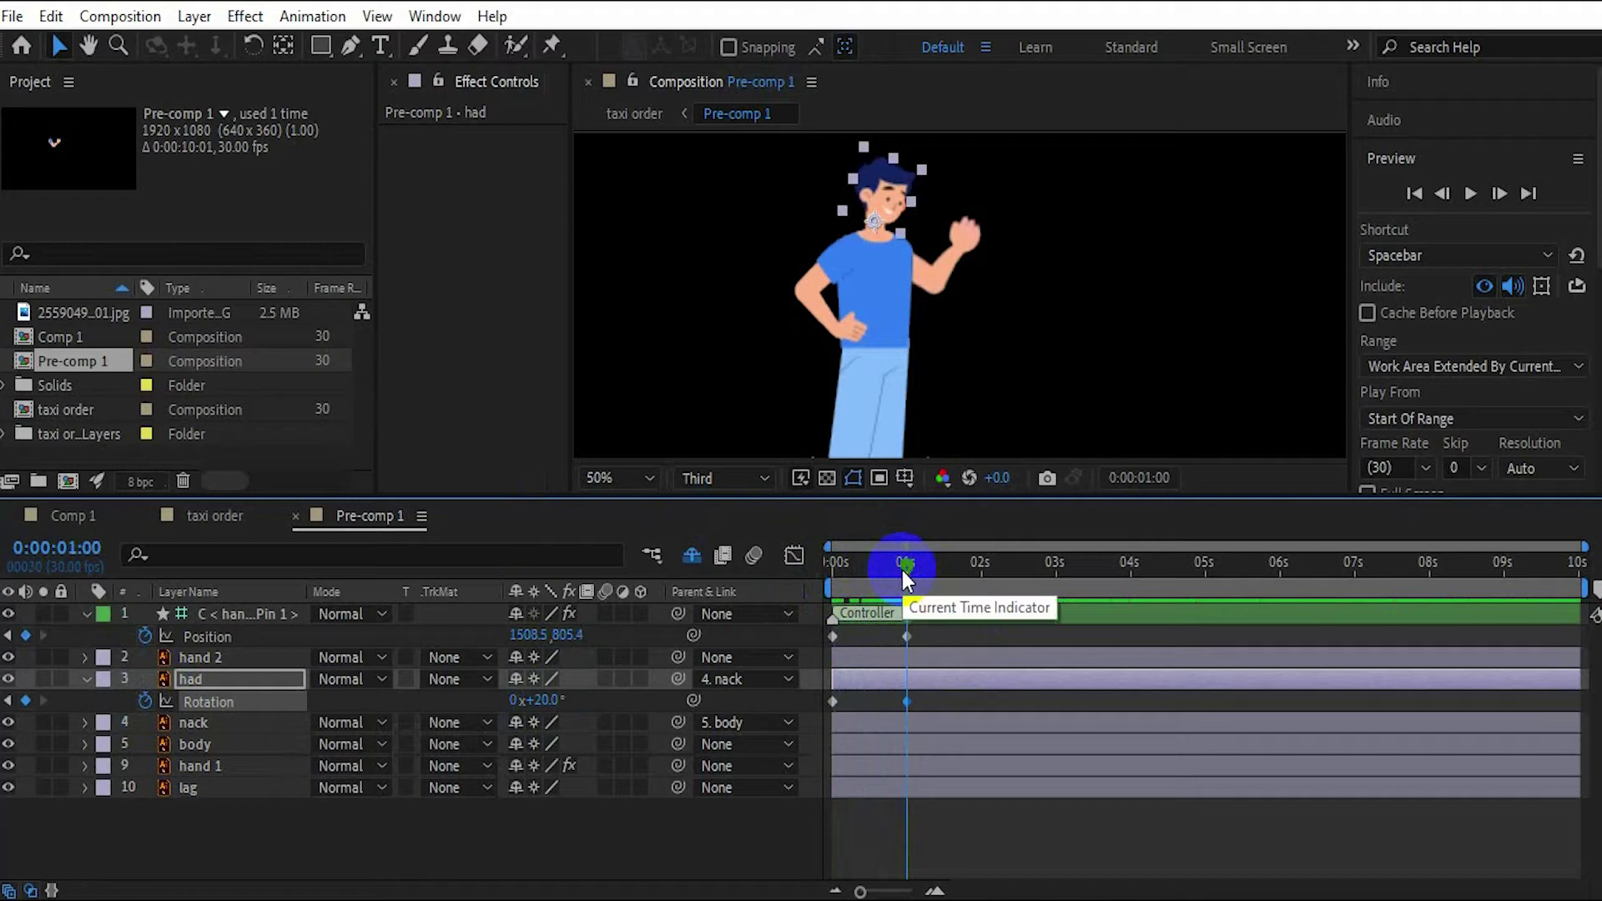
left_click(85, 679)
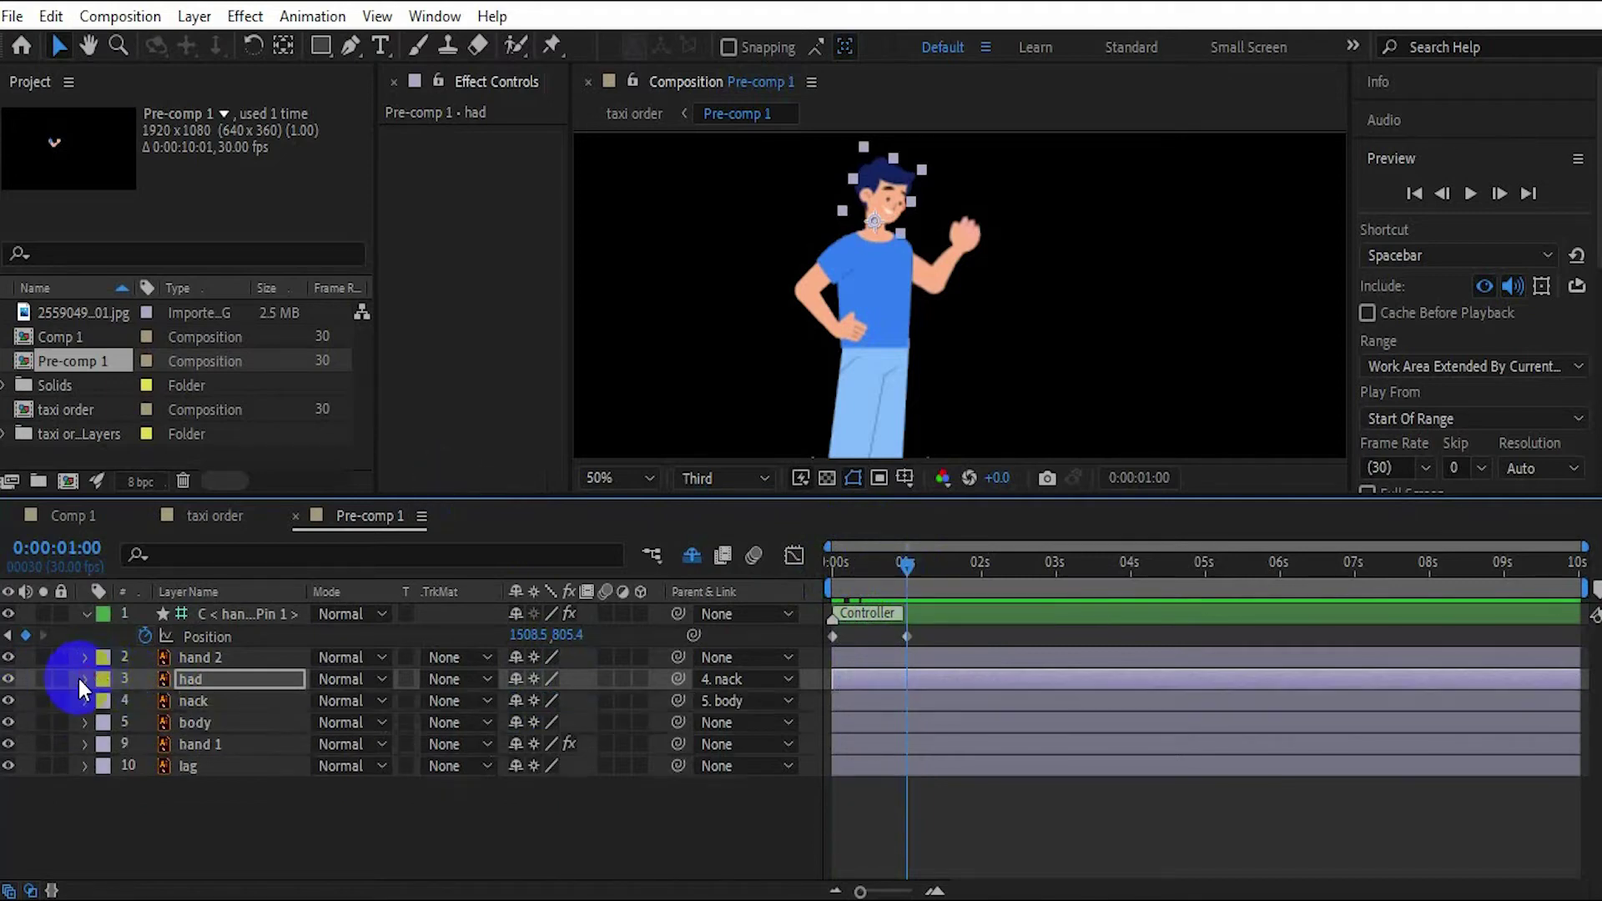
left_click(85, 679)
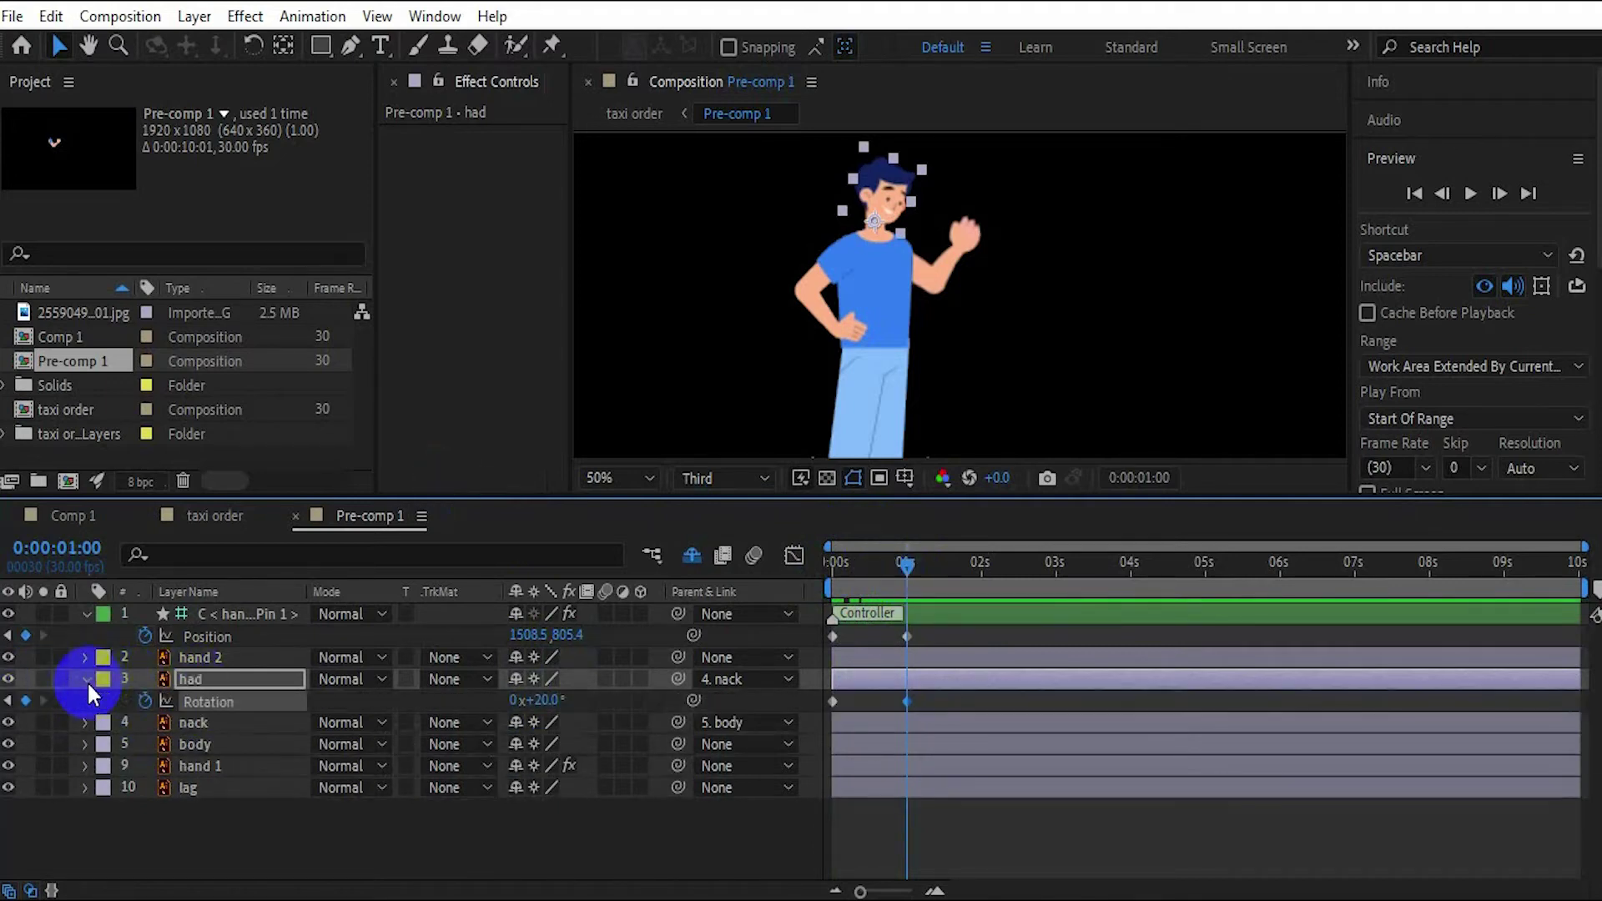
- Add a body Rotation keyframe at 0s and move to the one-second mark
left_click(200, 743)
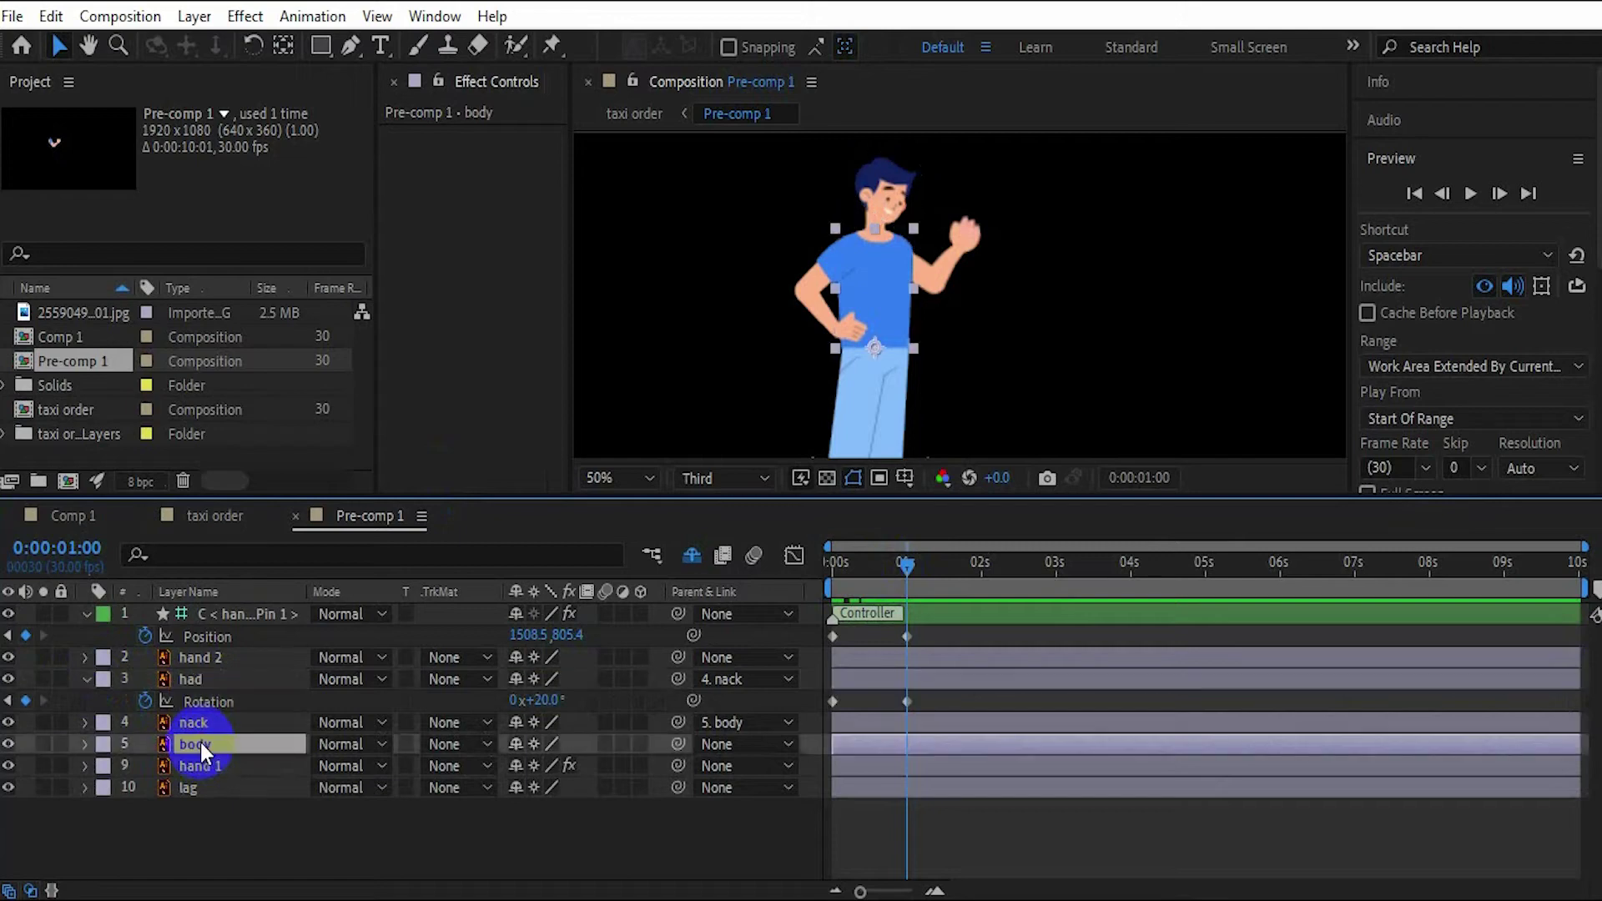
key("r")
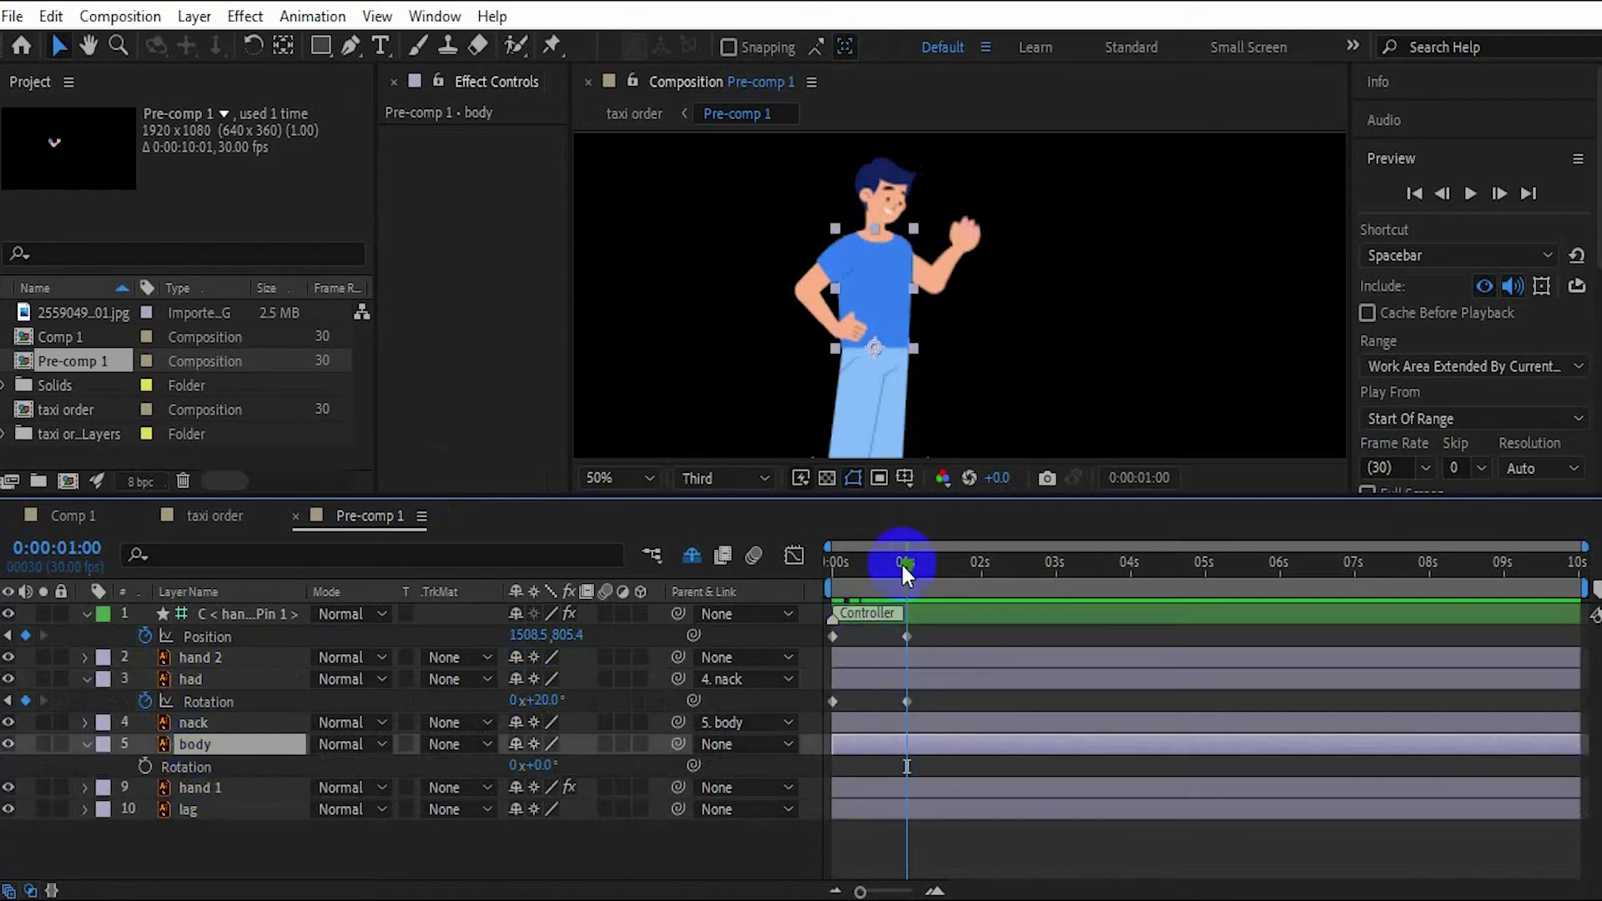
left_click_drag(911, 563, 833, 564)
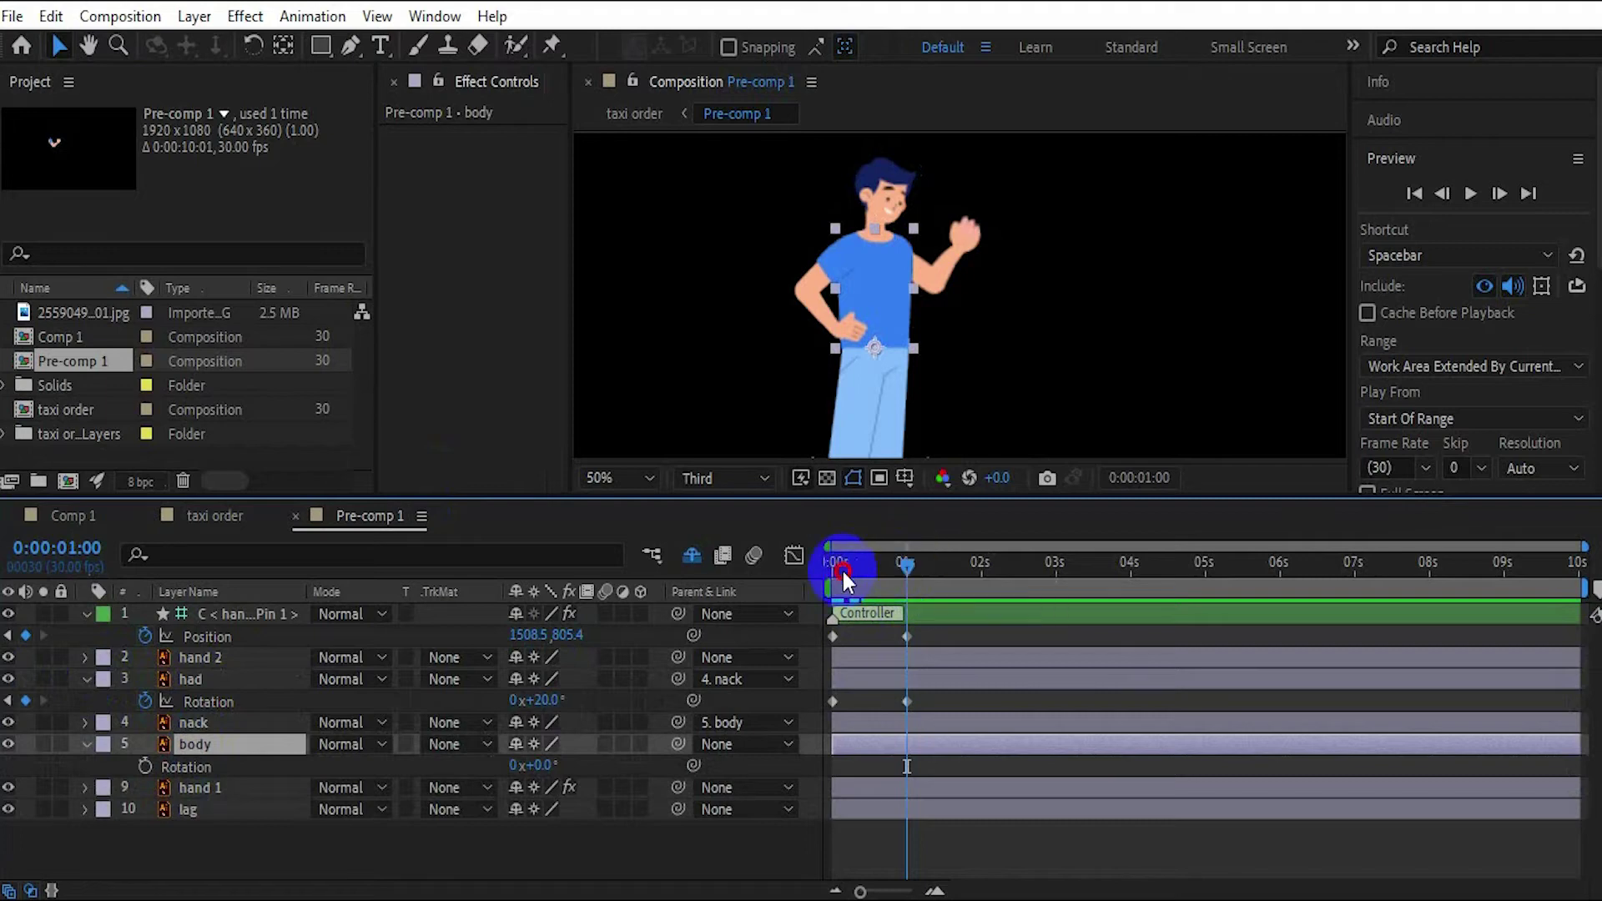
left_click(146, 765)
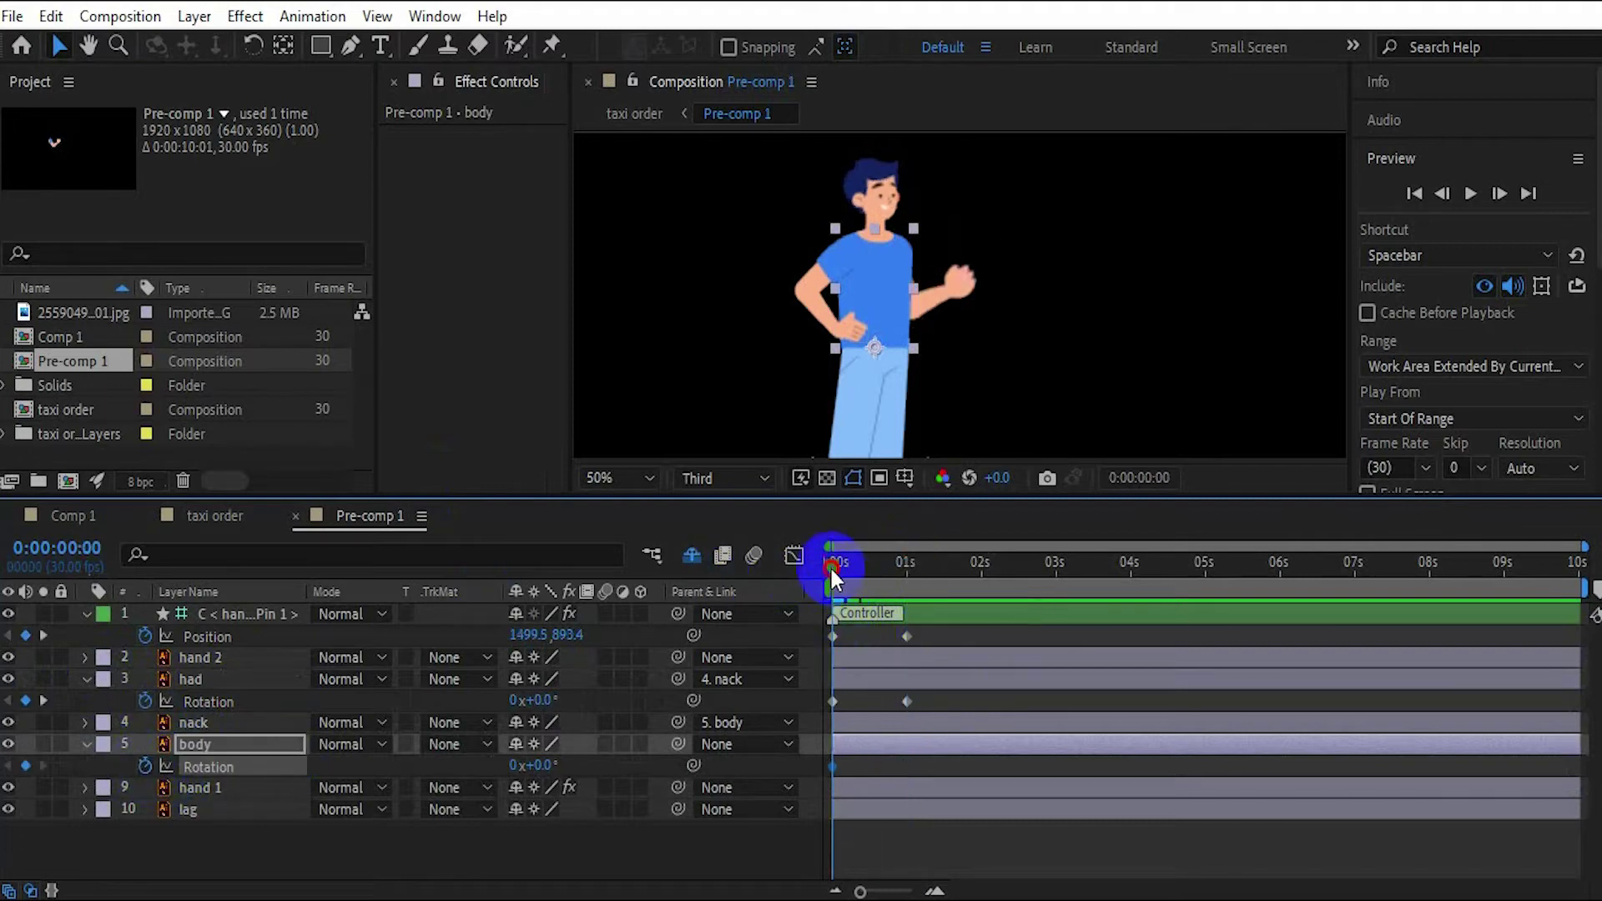
left_click_drag(833, 568, 906, 569)
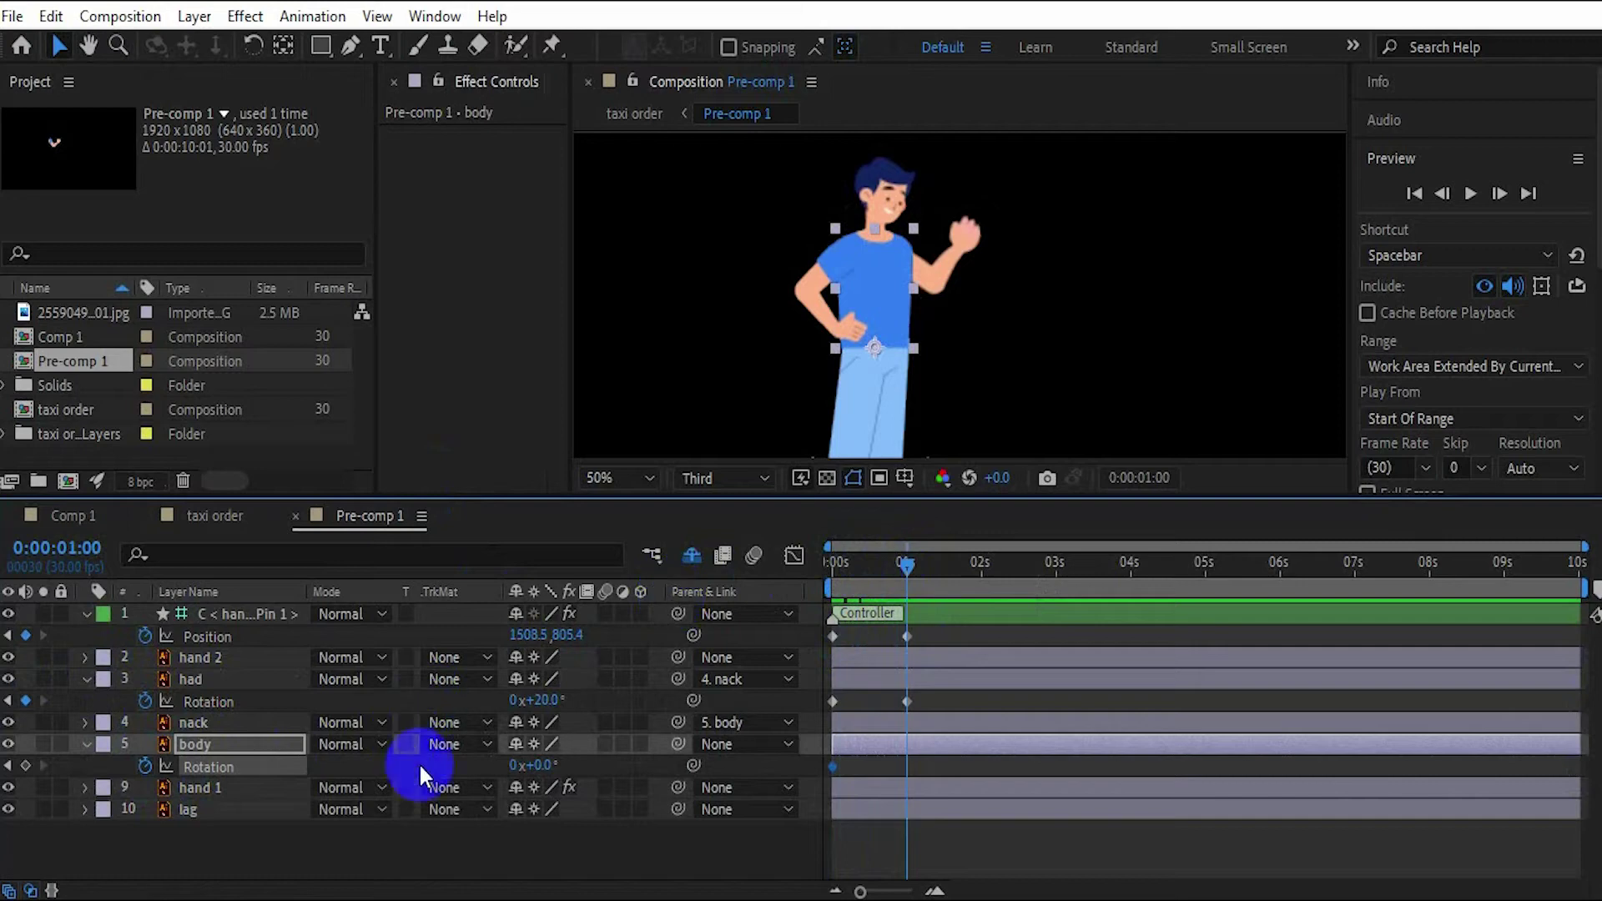
- Set the body's Rotation to -5° at 1s, then reveal hand 2's Rotation
left_click_drag(548, 771, 539, 766)
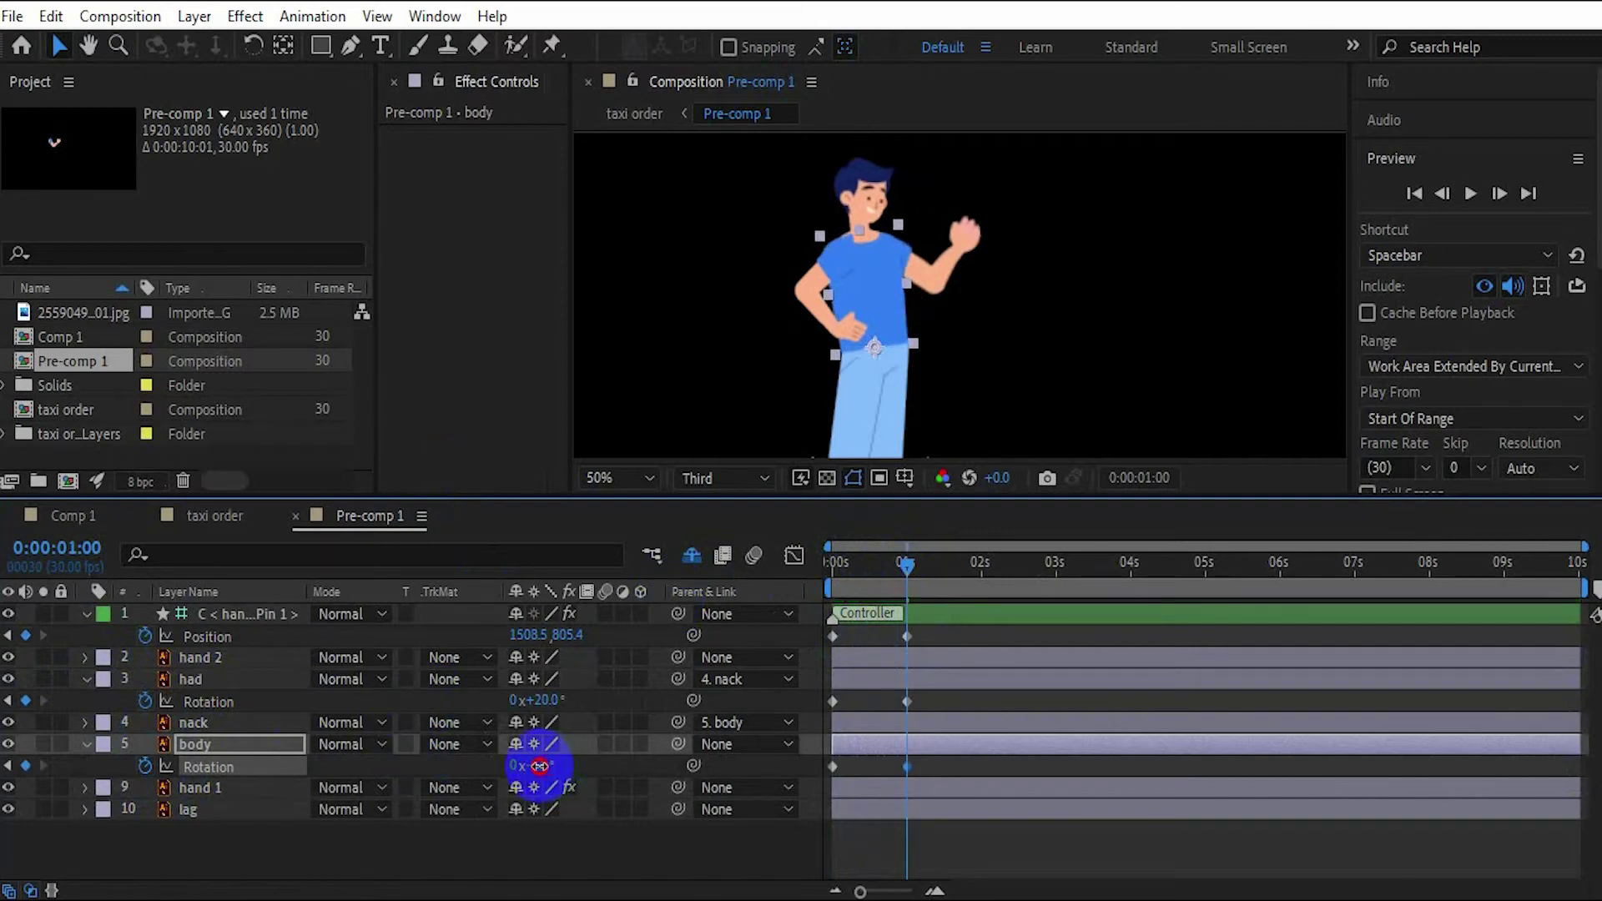
left_click(540, 766)
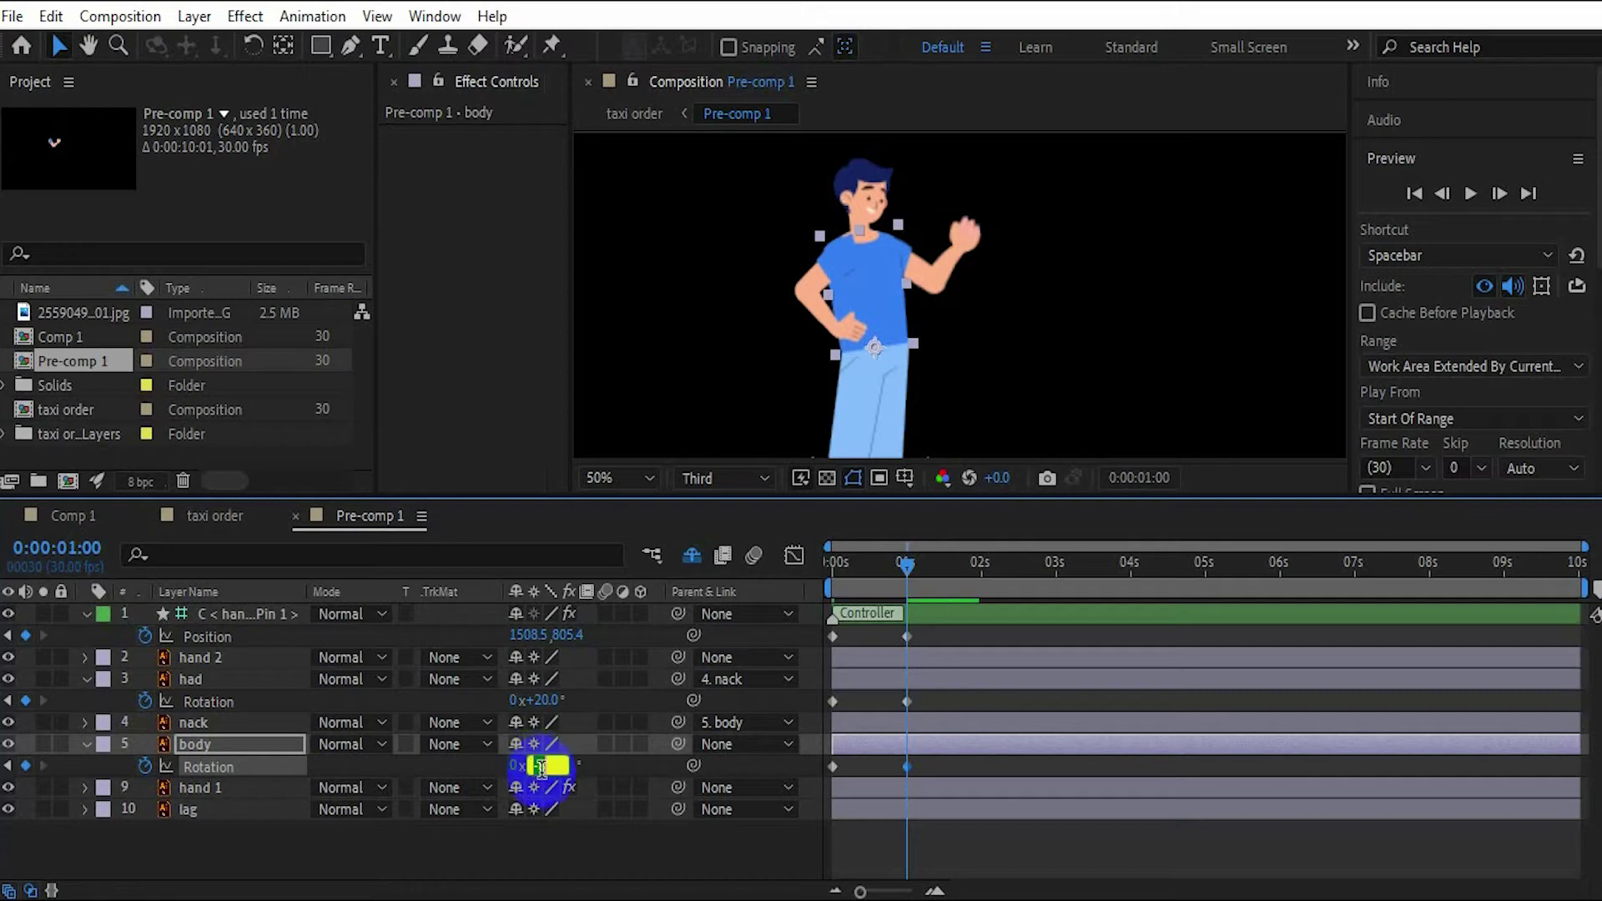
type("5")
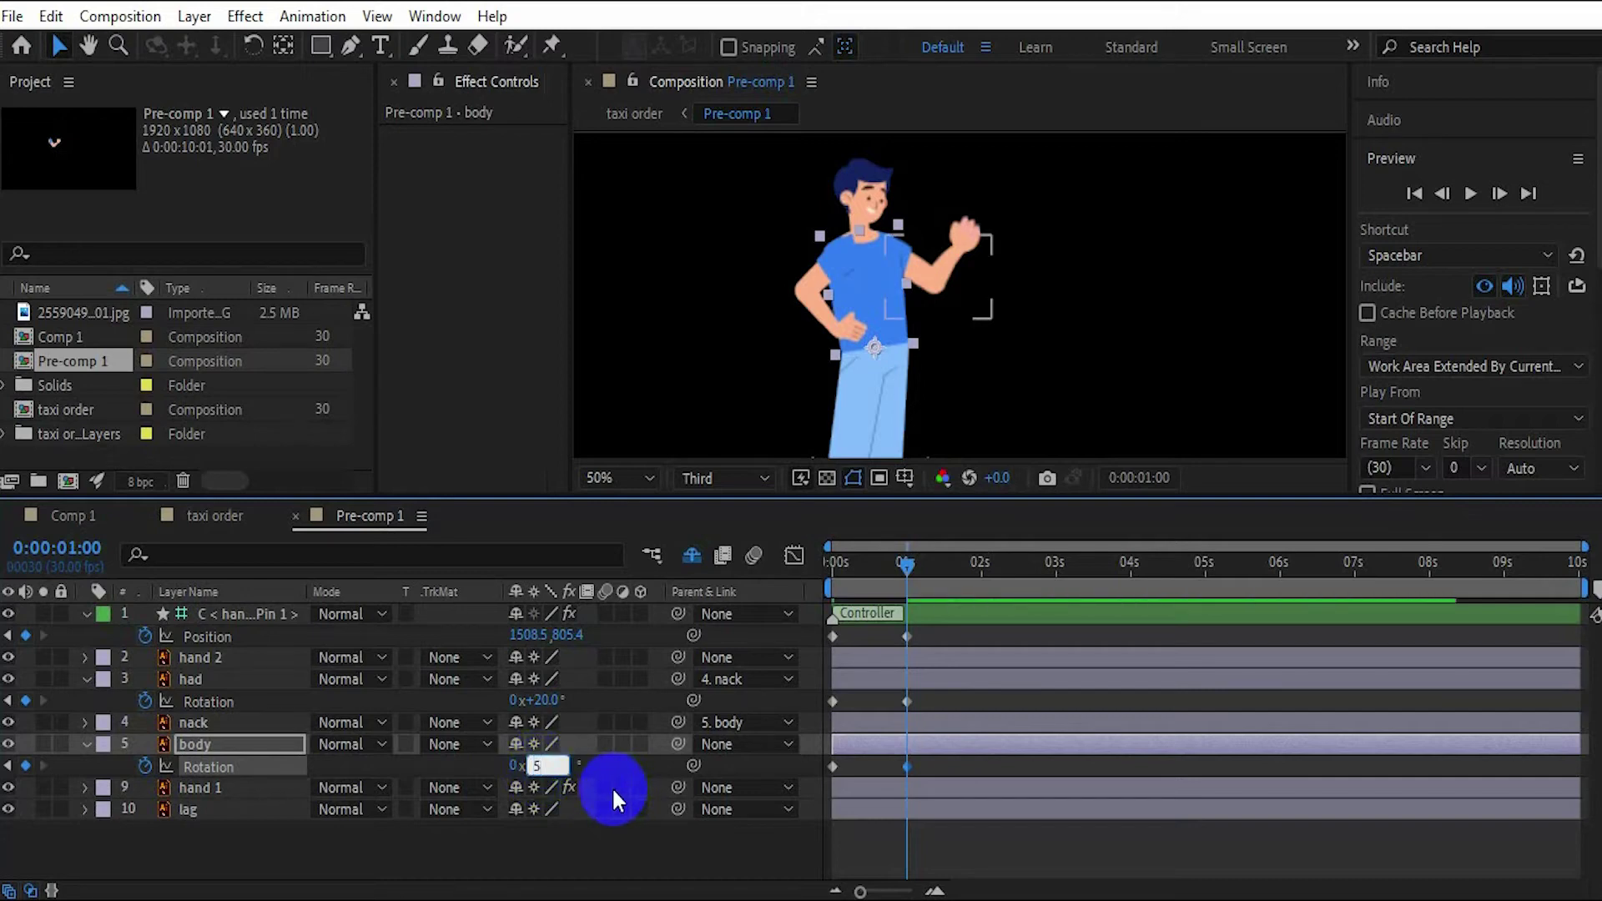
key("Return")
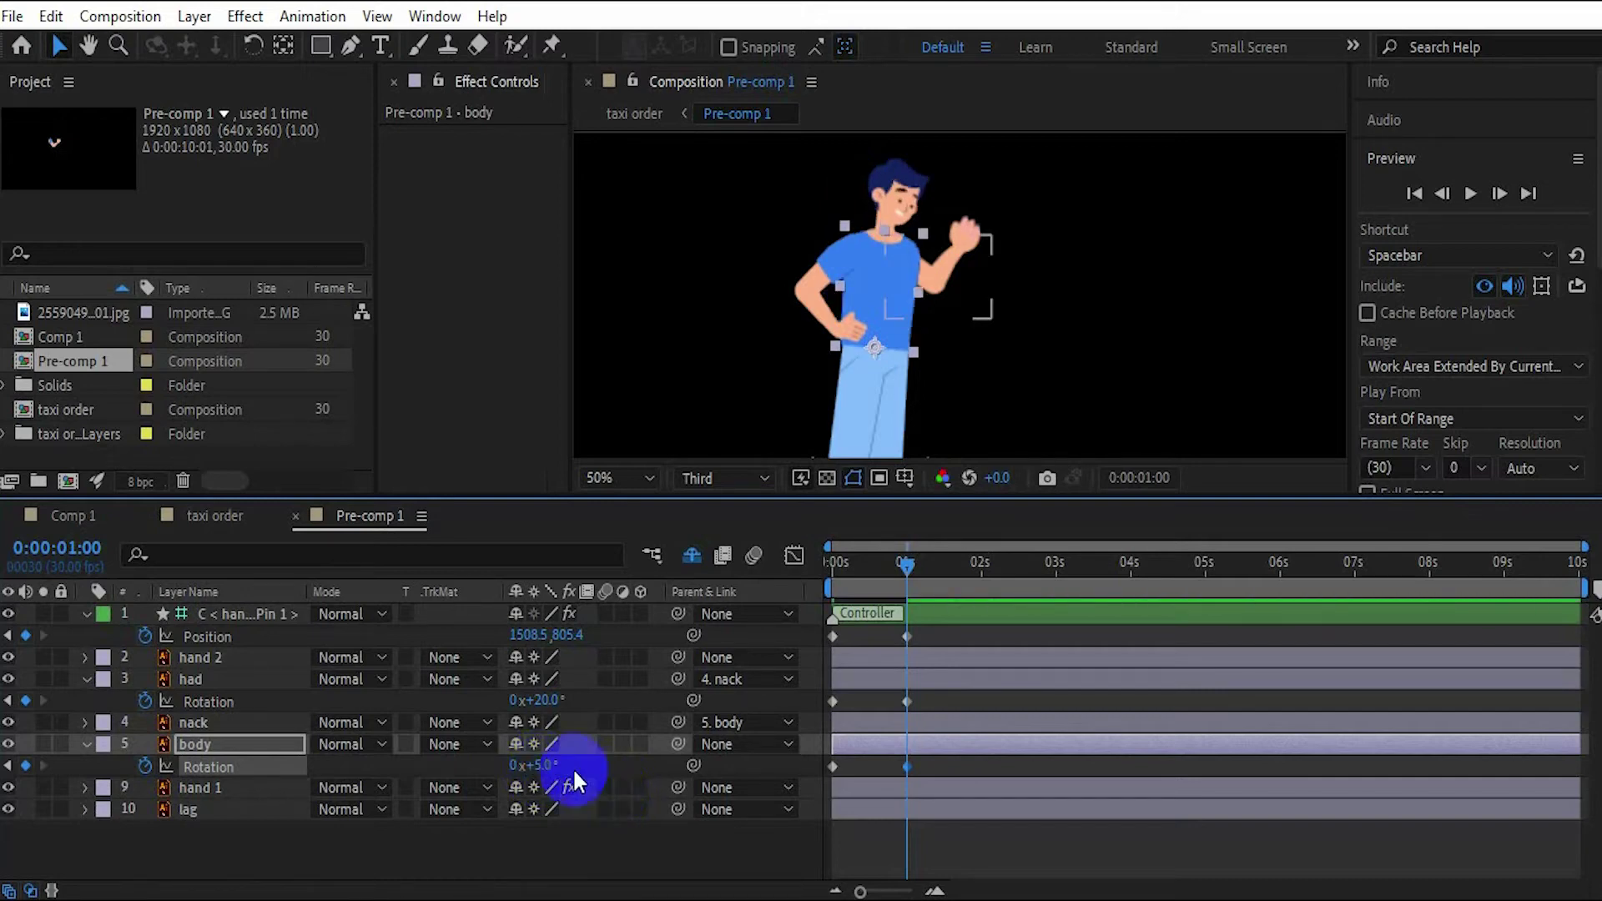
left_click(540, 767)
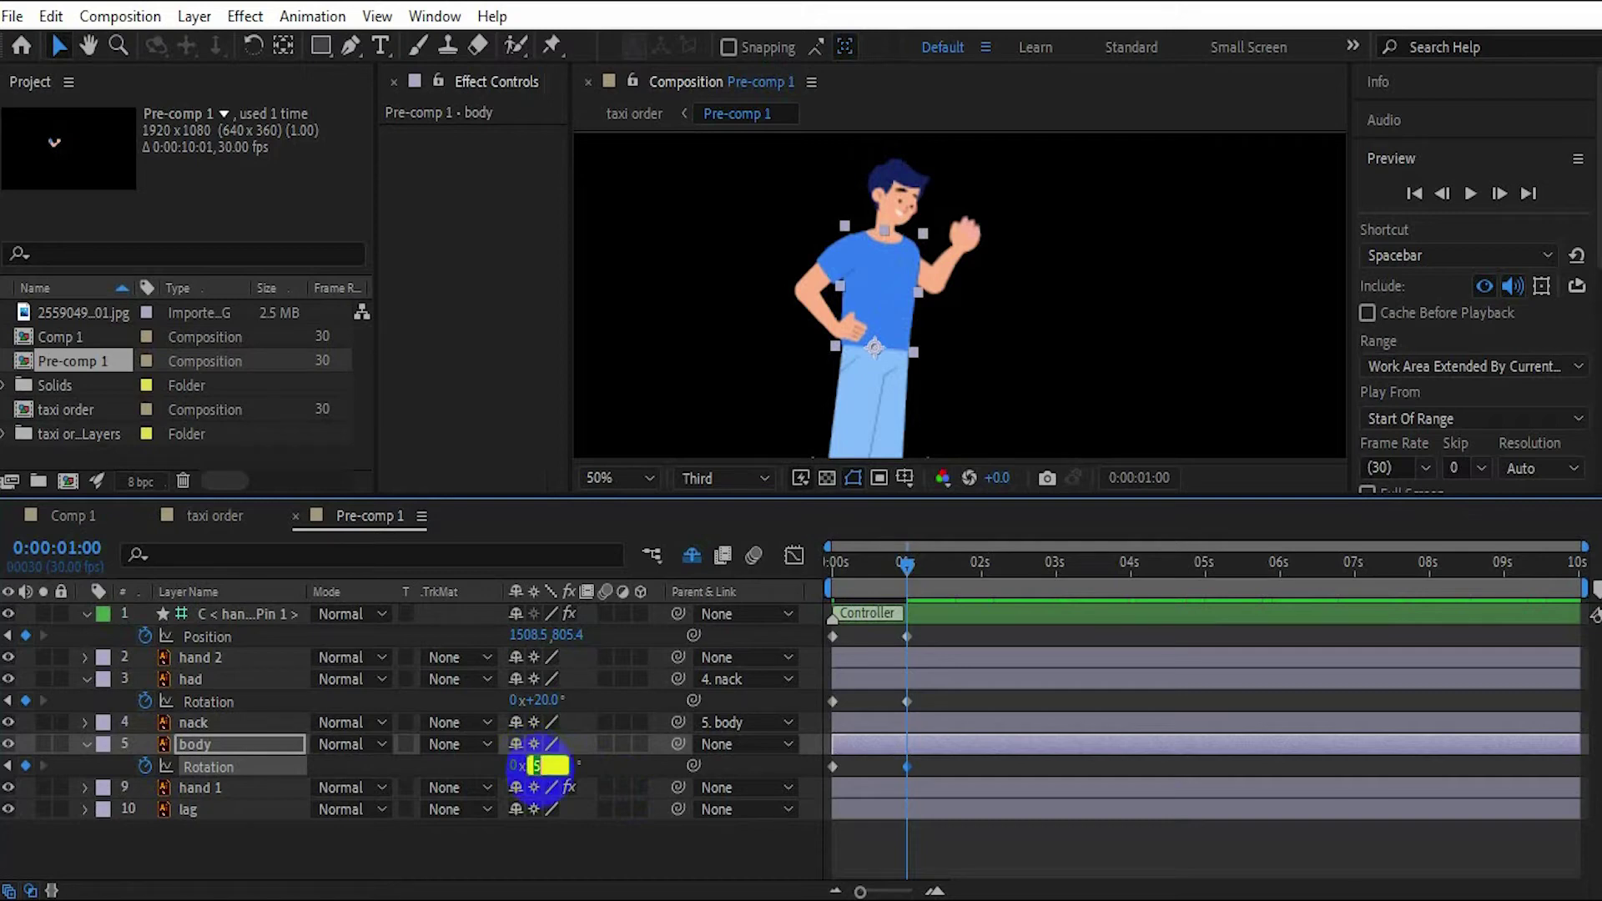
type("-5")
key("Return")
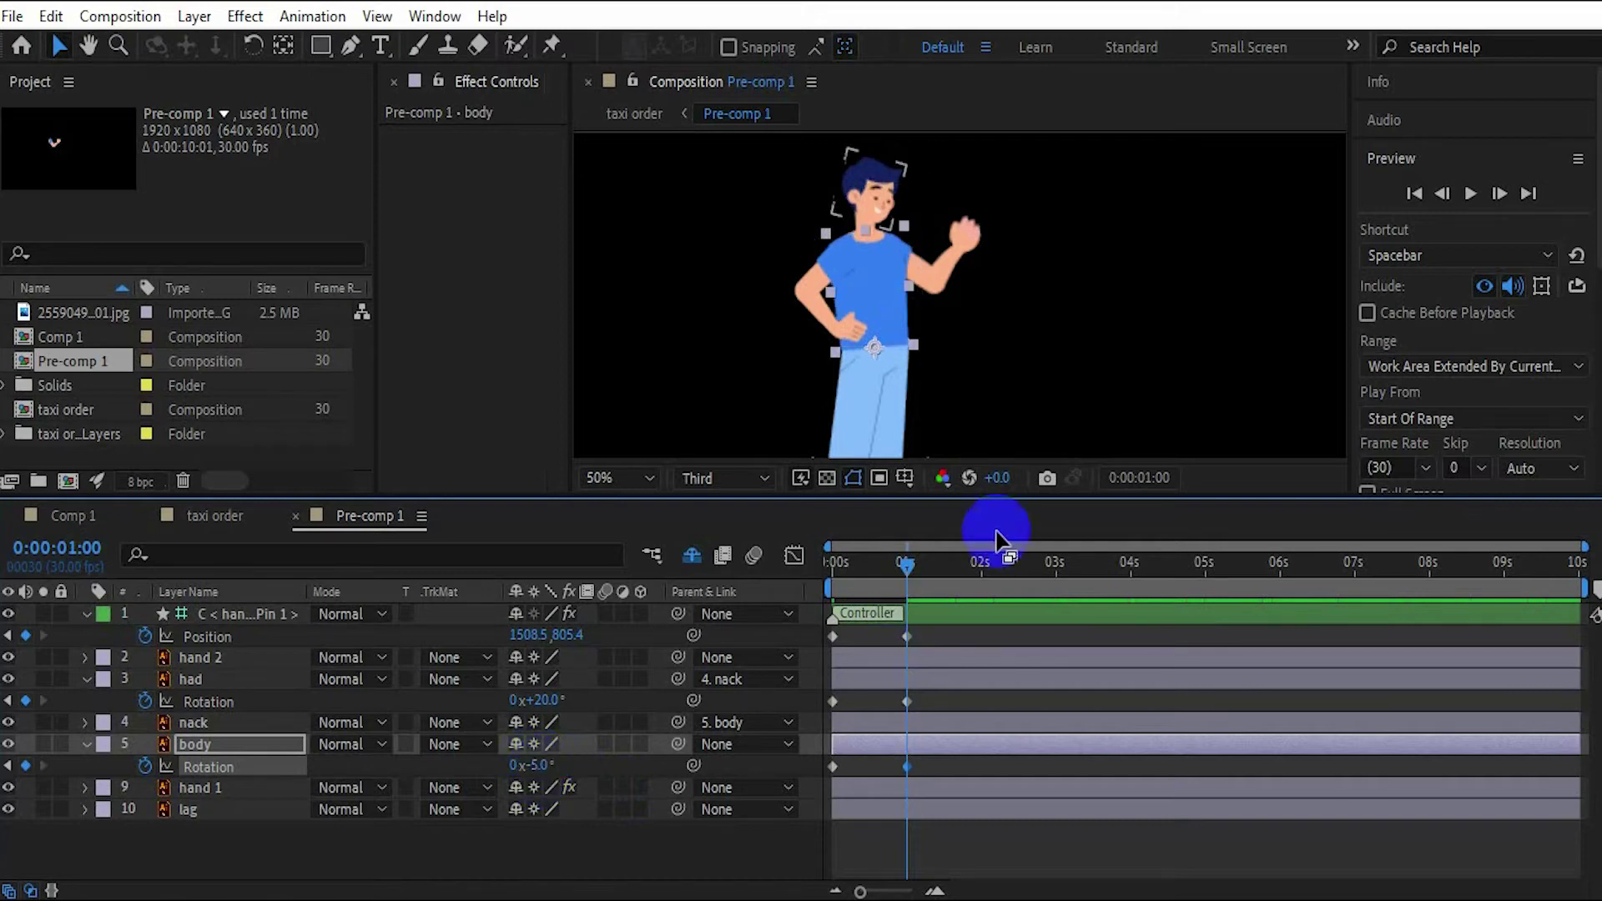
mouse_move(904, 563)
left_mouse_down()
mouse_move(791, 587)
mouse_move(914, 571)
mouse_move(829, 584)
left_mouse_up()
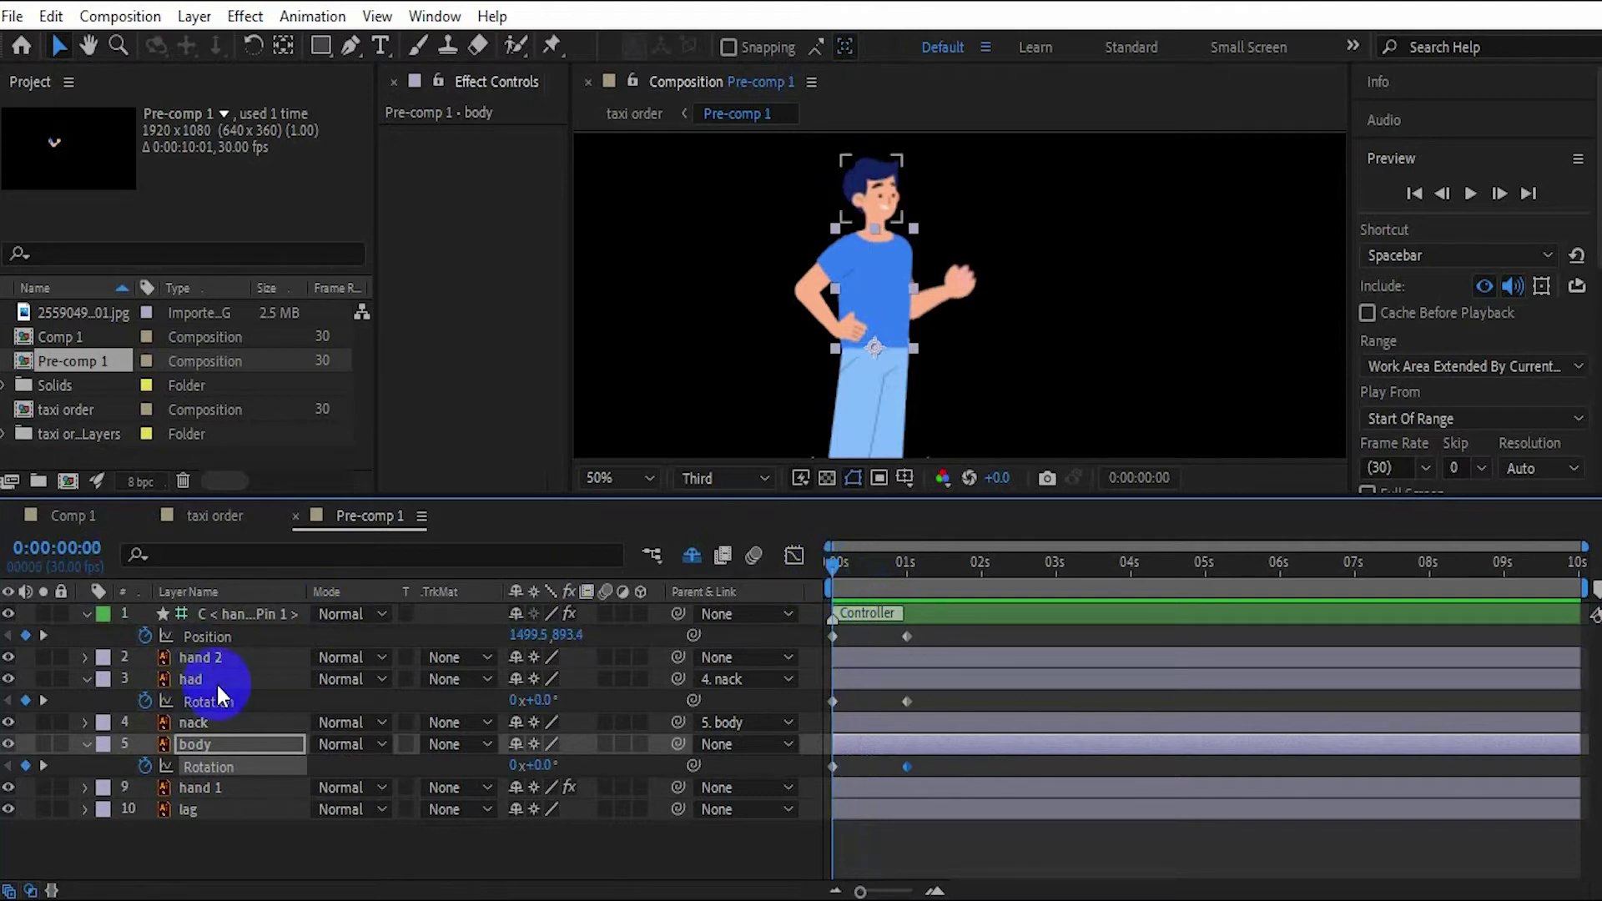
left_click(211, 654)
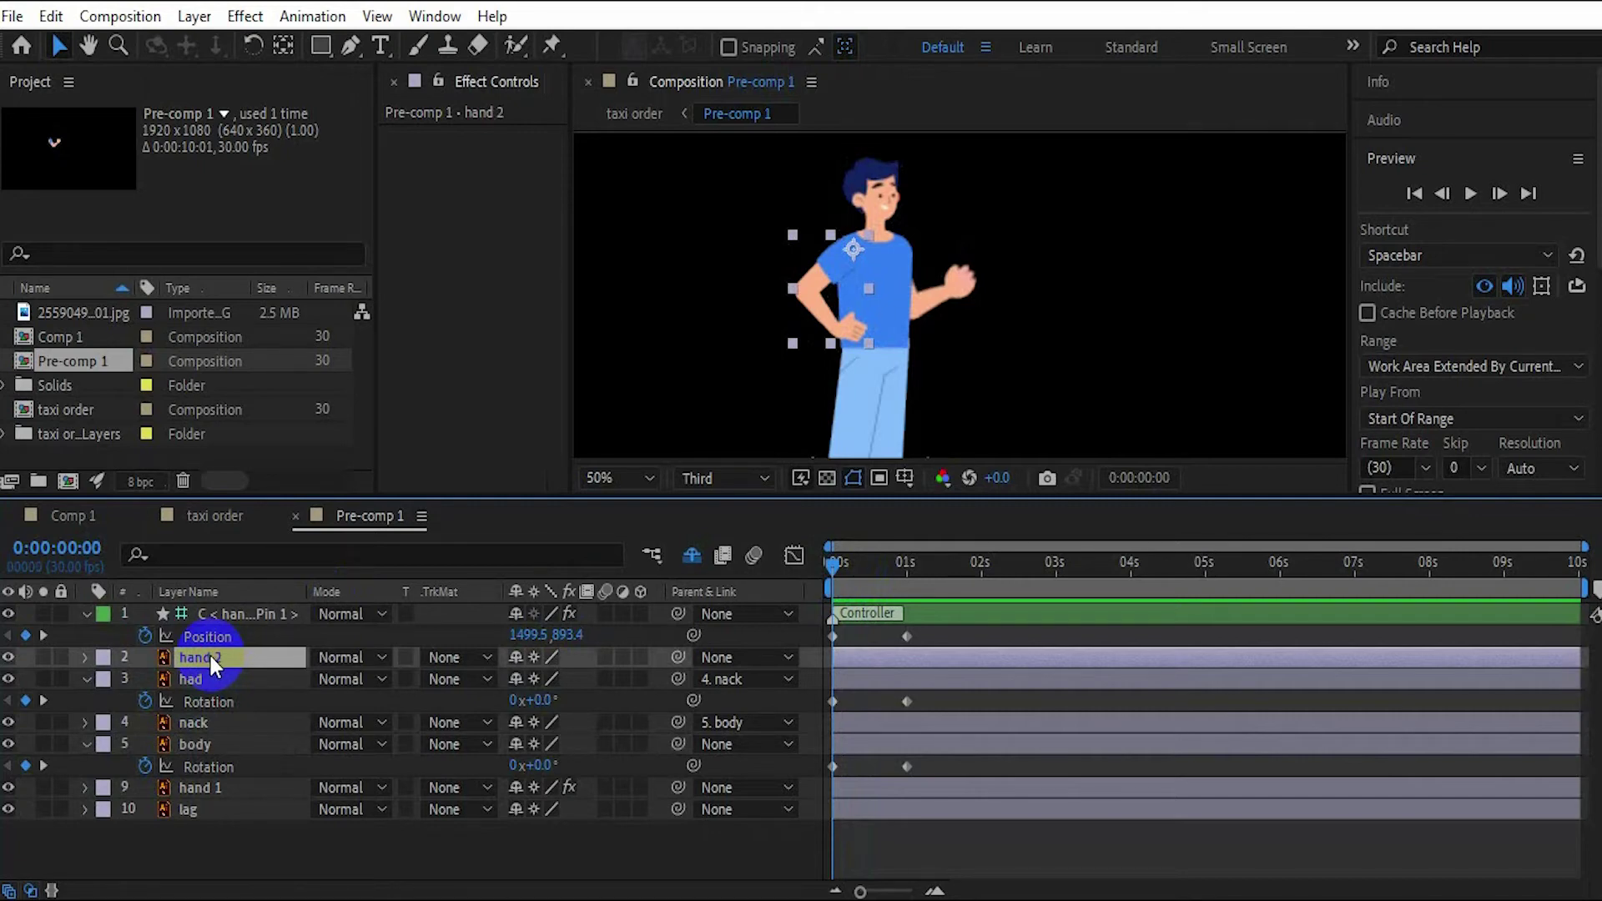
key("r")
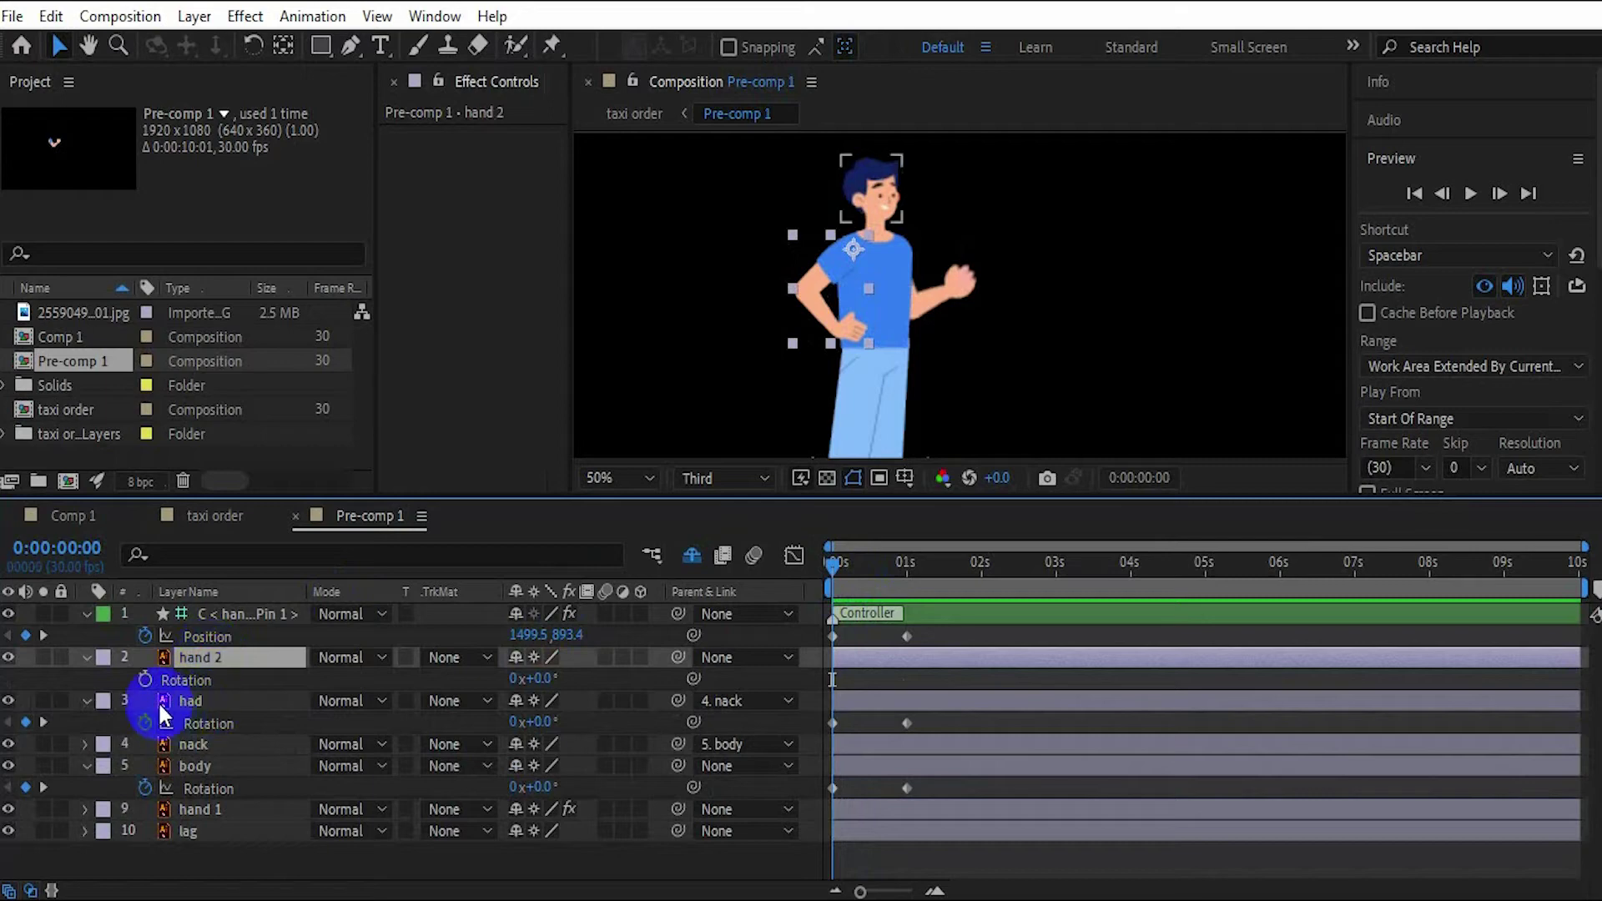
- Keyframe hand 2's Rotation from 0° at 0s to +5° at 1s
left_click(145, 678)
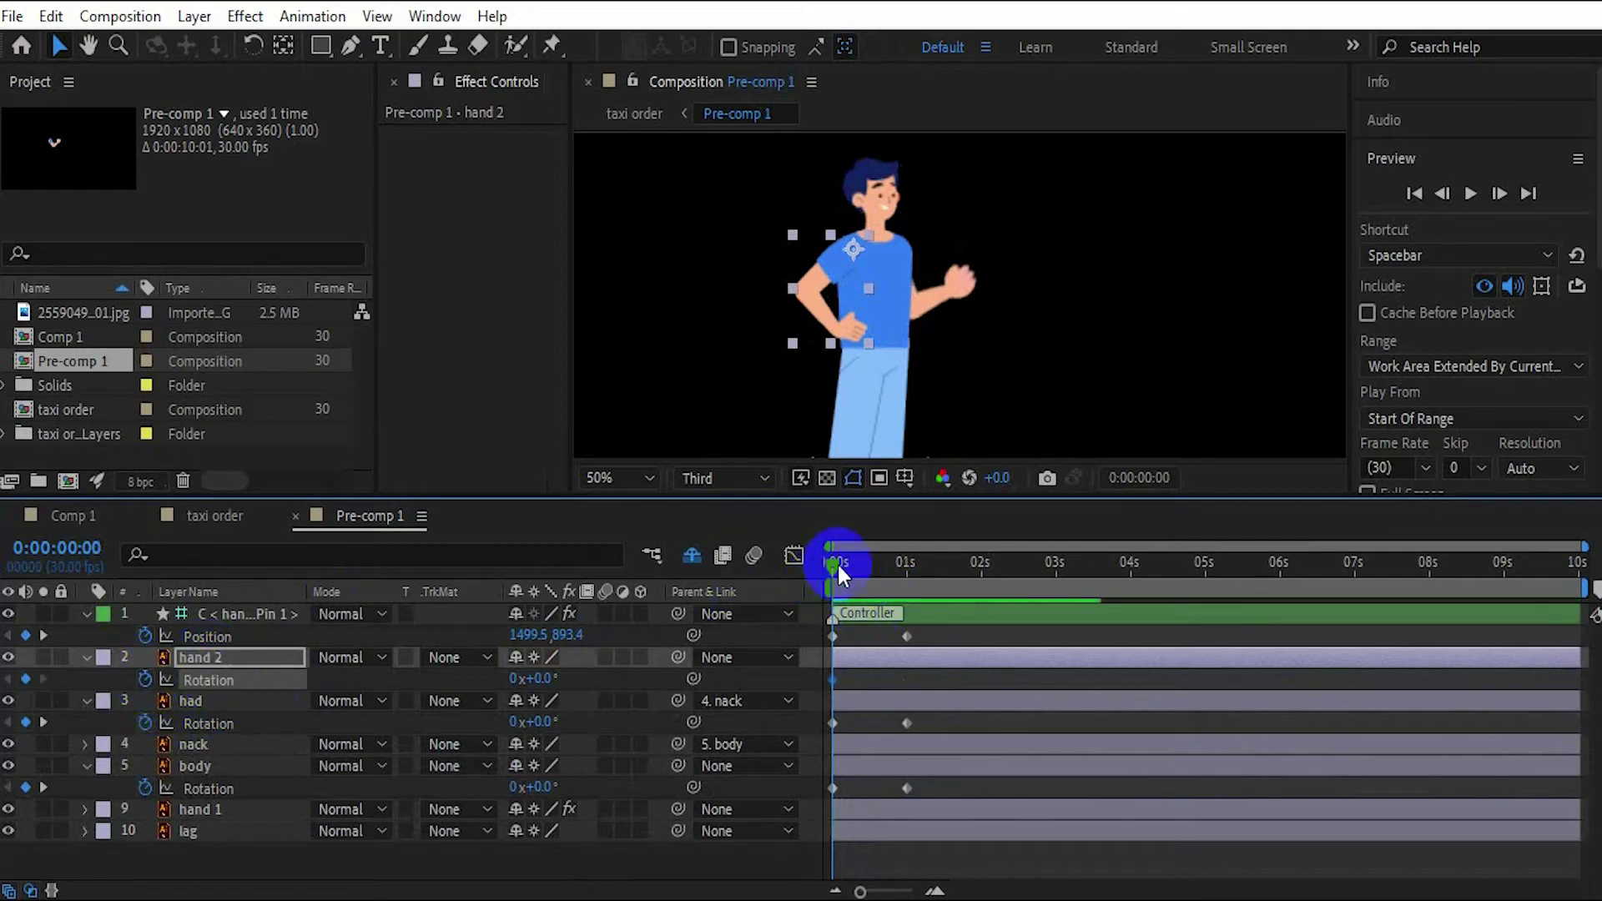
left_click_drag(833, 561, 907, 561)
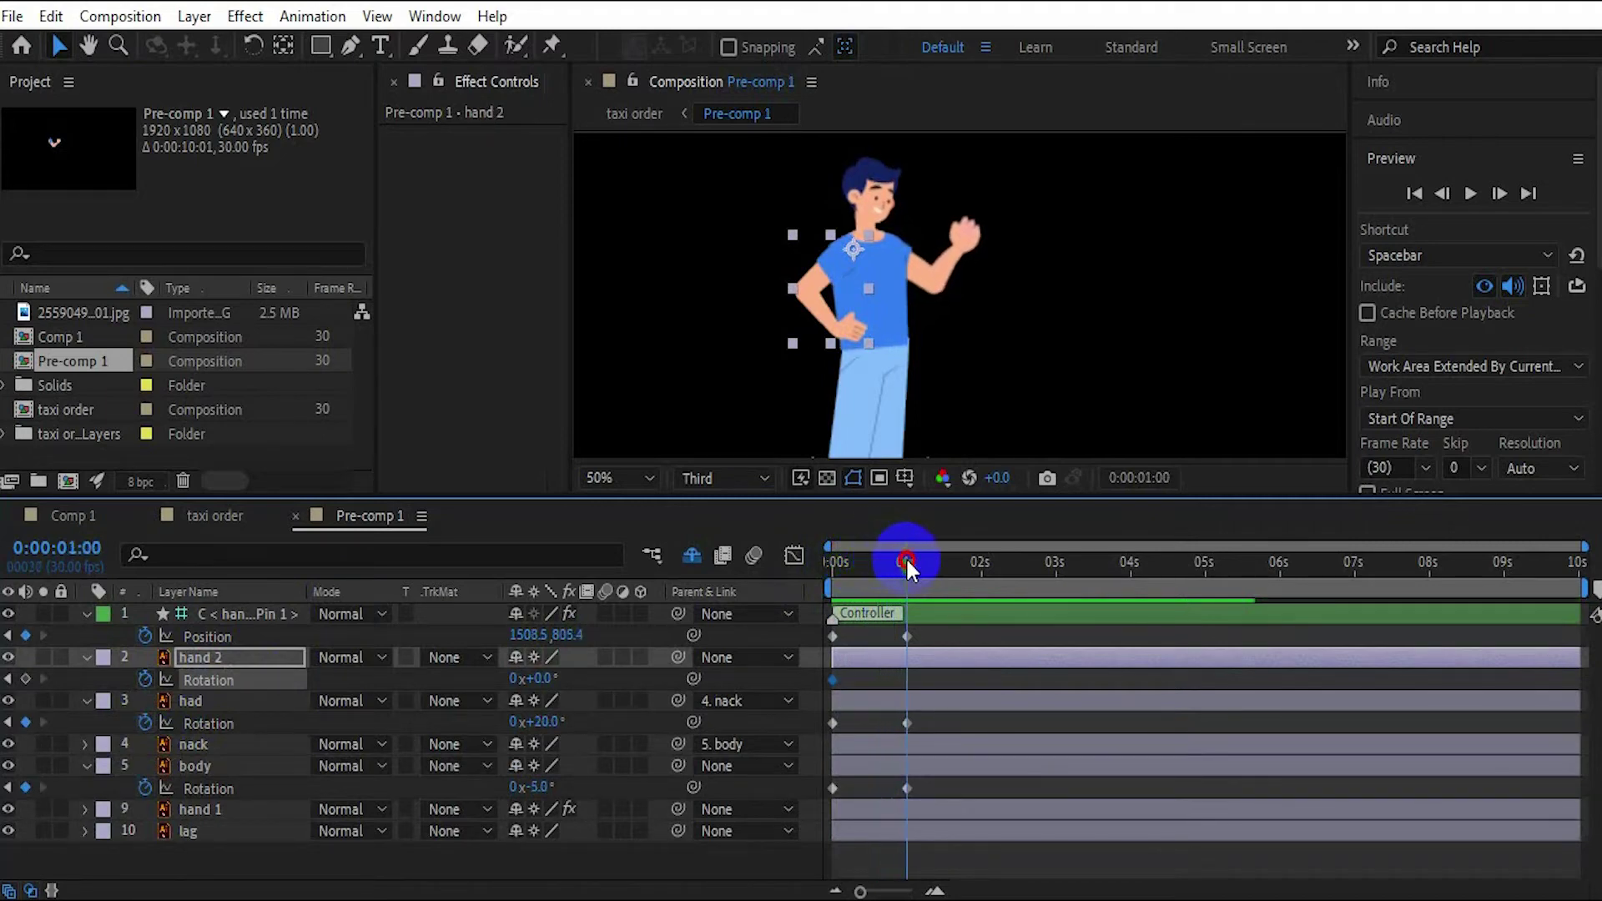
left_click(544, 679)
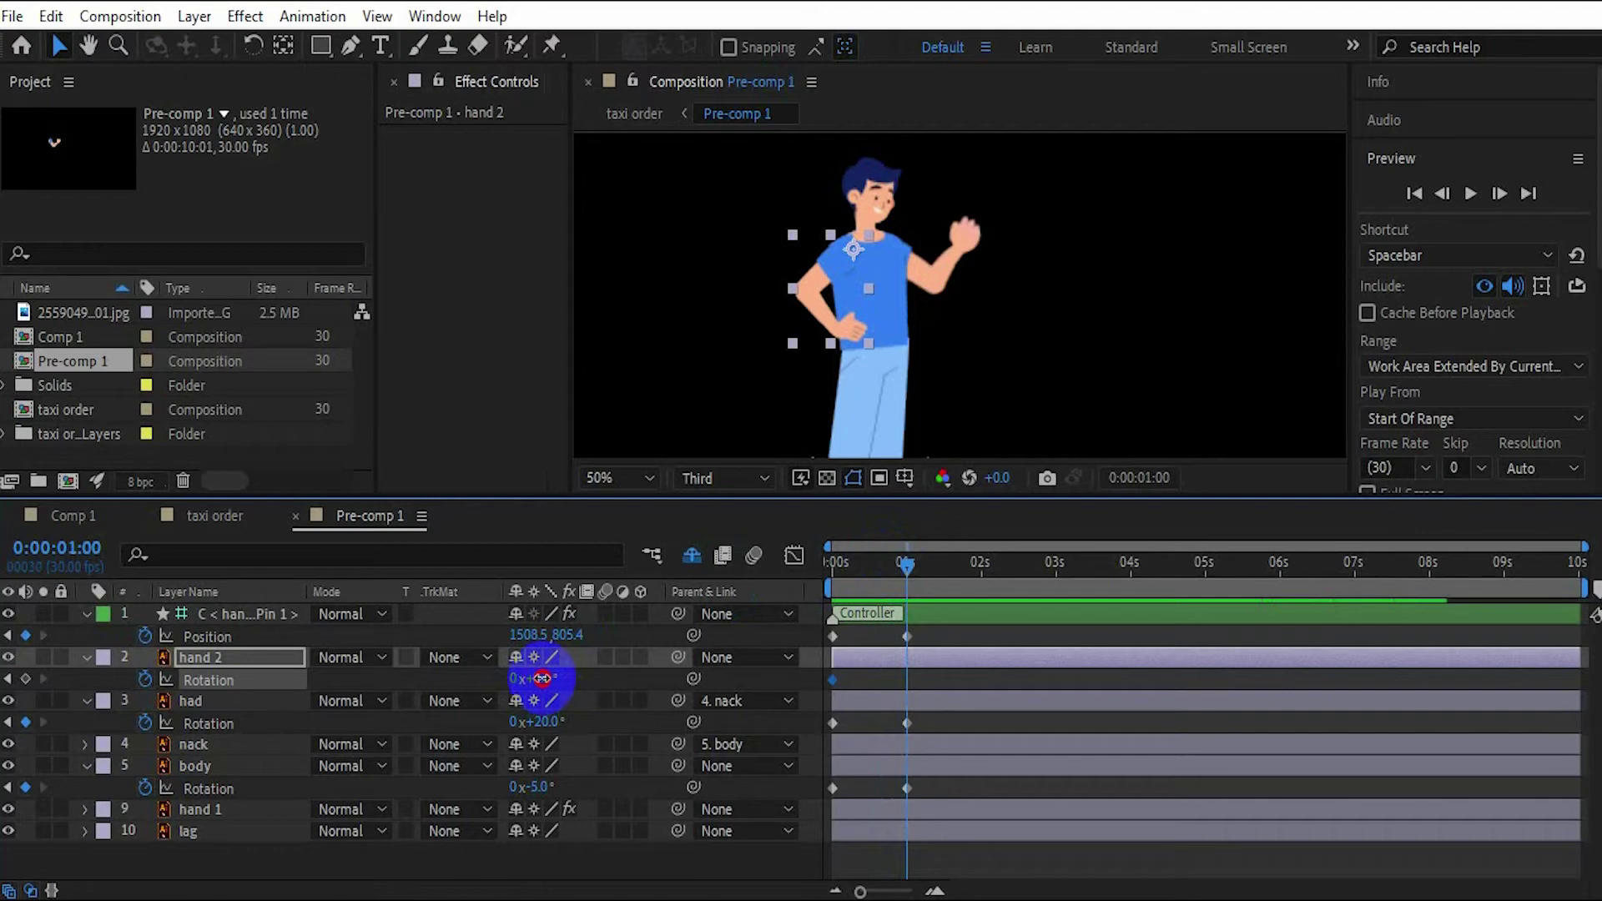
left_click_drag(543, 678, 548, 678)
mouse_move(902, 577)
left_mouse_down()
mouse_move(791, 591)
mouse_move(851, 579)
mouse_move(810, 580)
left_mouse_up()
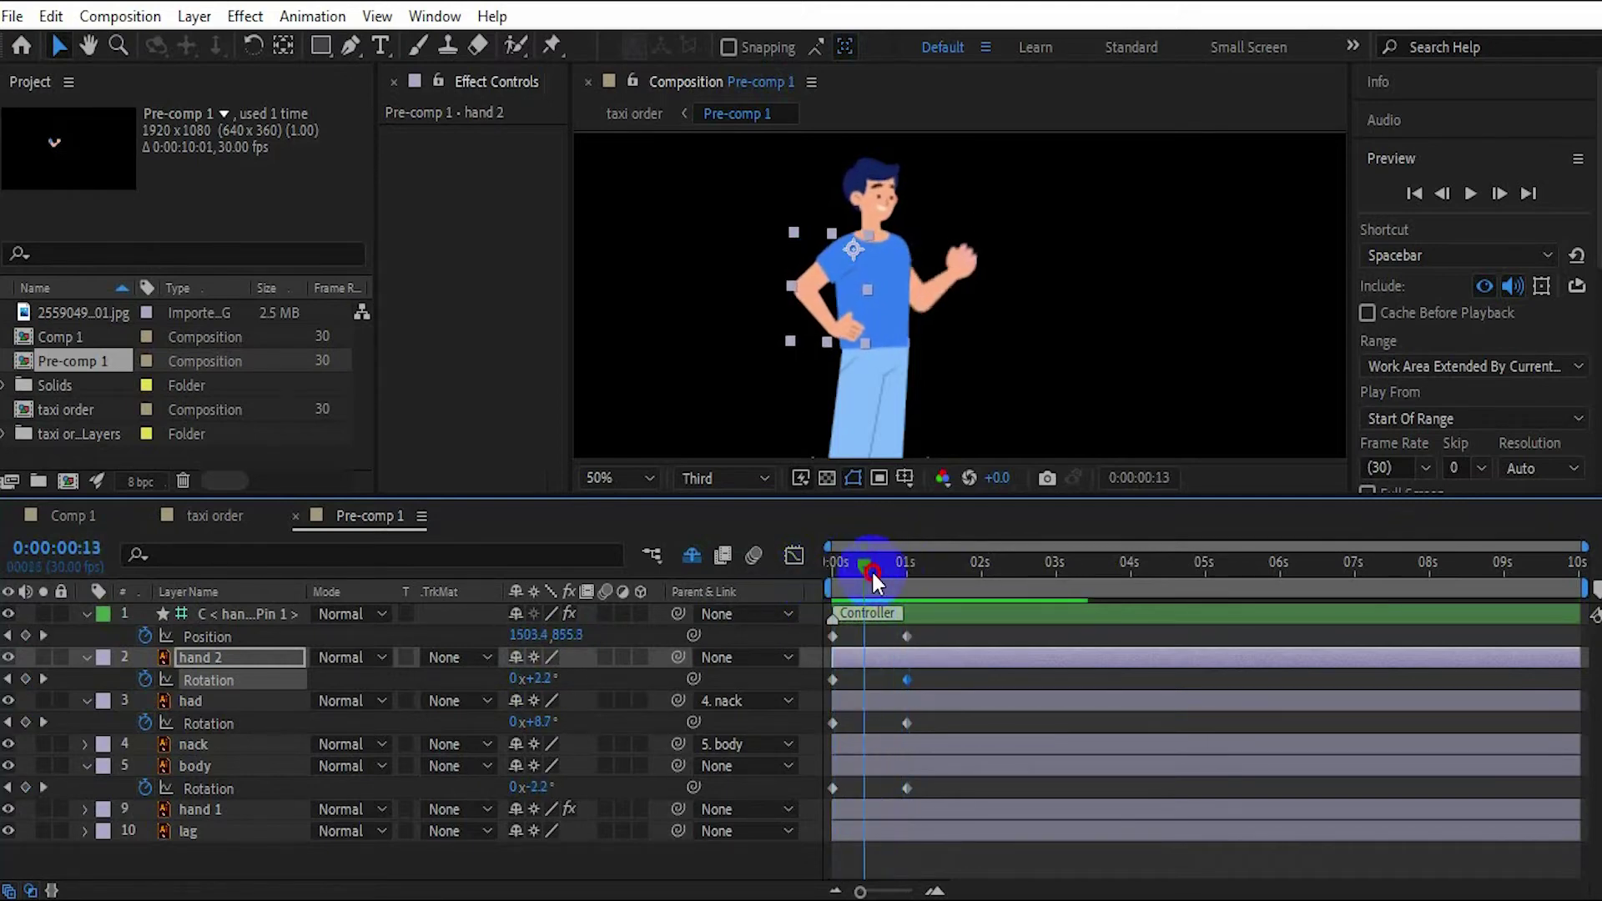
- Scrub through the wave and marquee-select all keyframes at 0s and 1s
left_click_drag(812, 571, 892, 573)
left_click(822, 582)
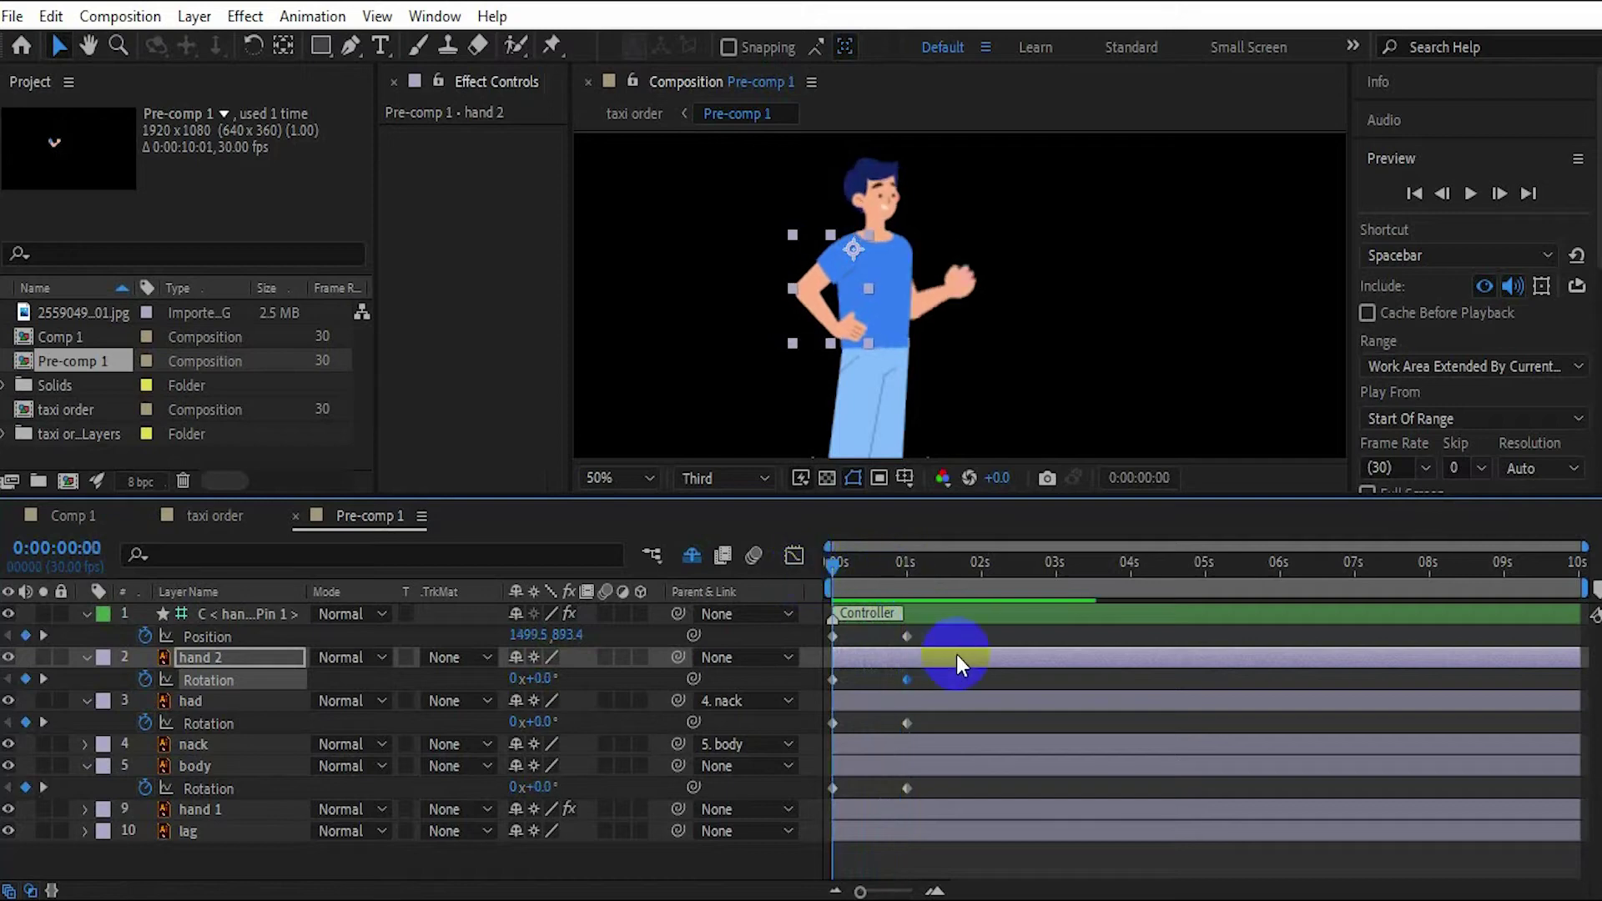
left_click_drag(946, 630, 782, 825)
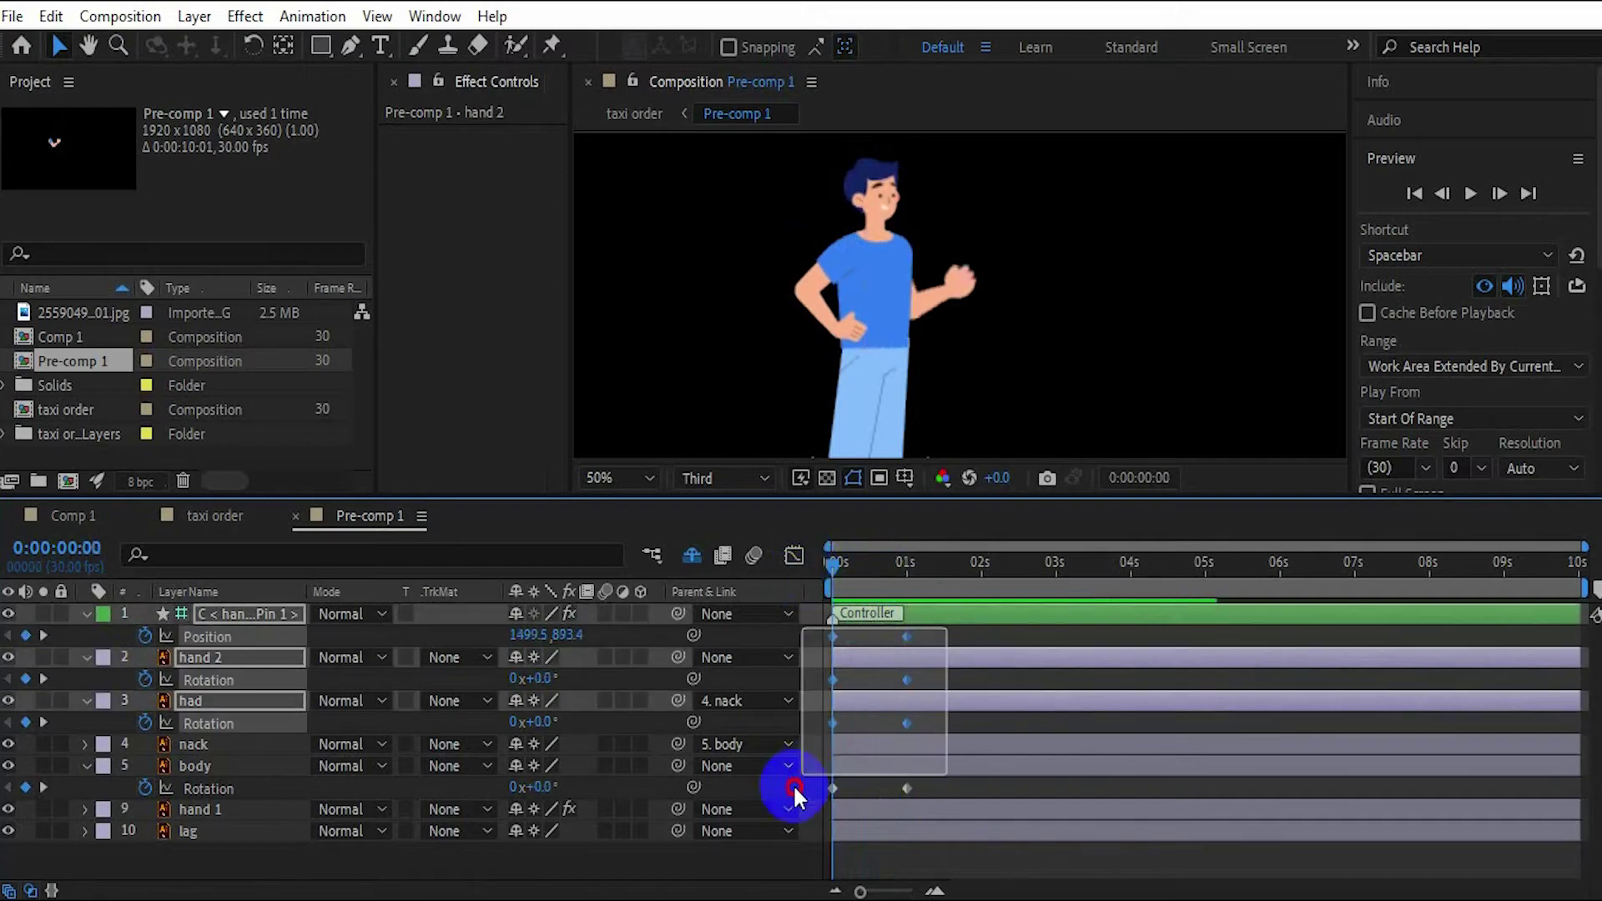
- Apply Keyframe Assistant > Easy Ease to the selected wave keyframes
right_click(906, 787)
mouse_move(1072, 771)
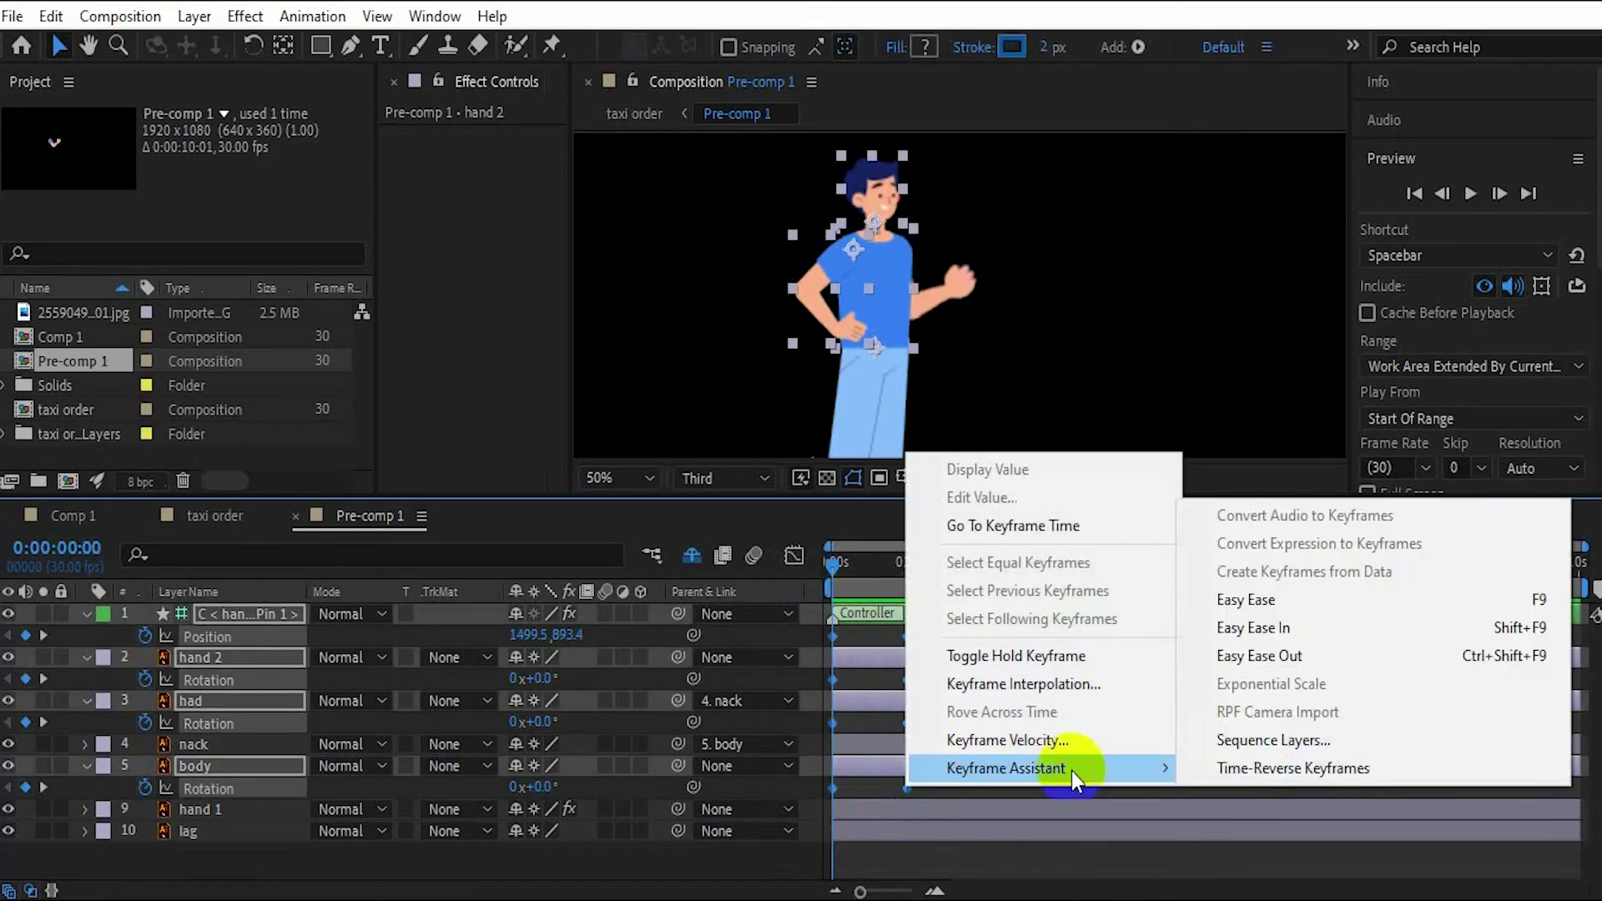
left_click(1255, 600)
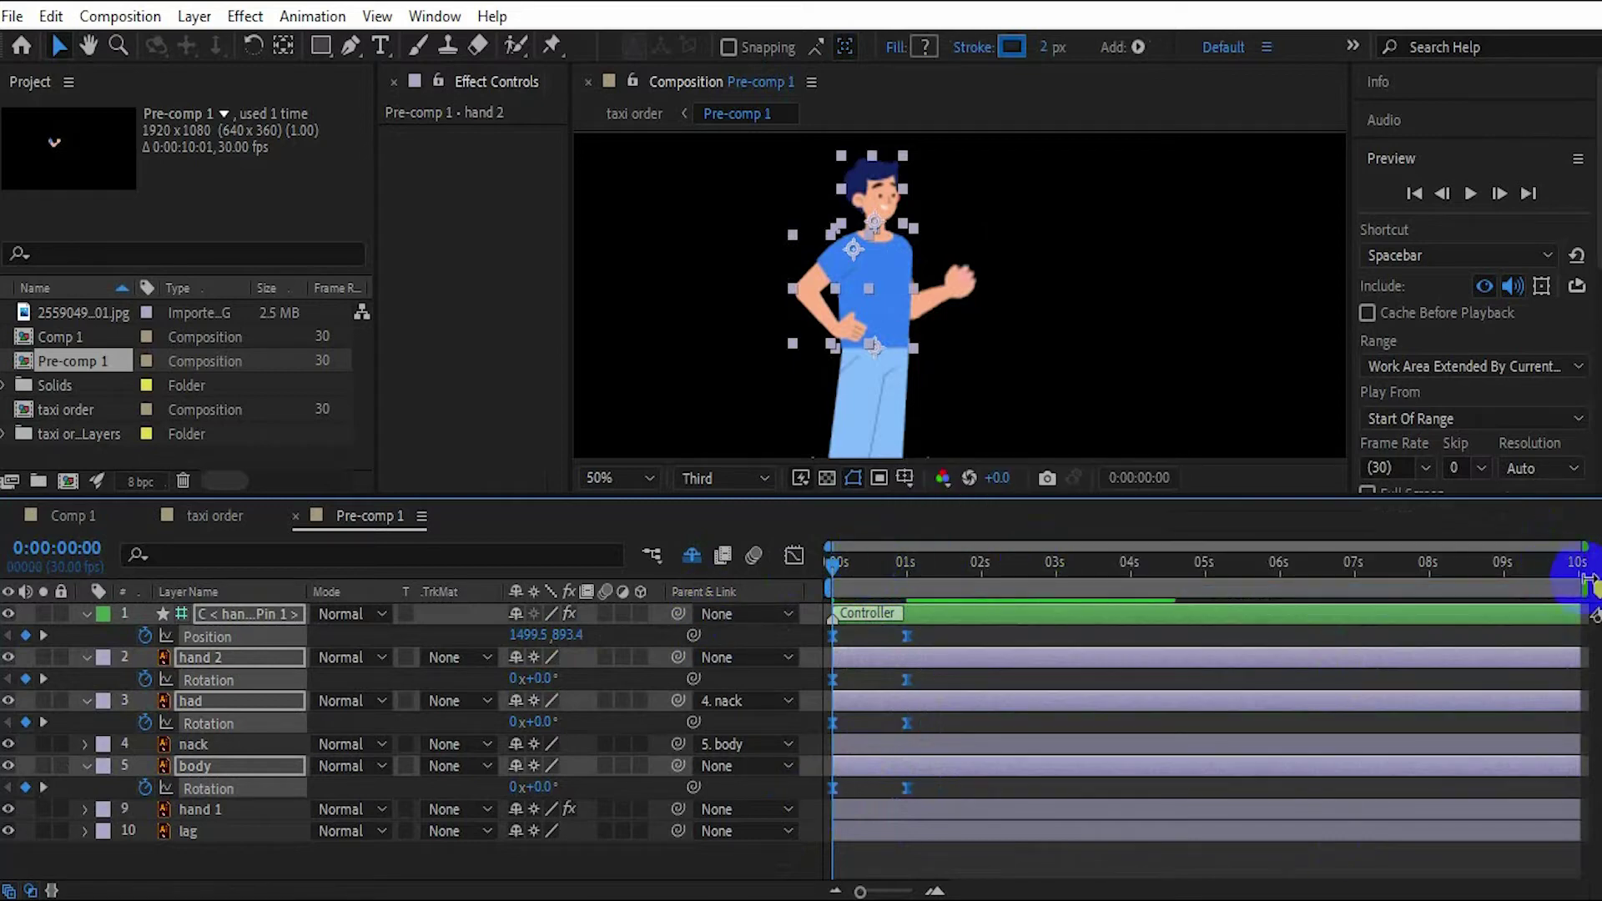
- Shorten the work area toward 2s and preview the waving animation
left_click_drag(1557, 556, 992, 579)
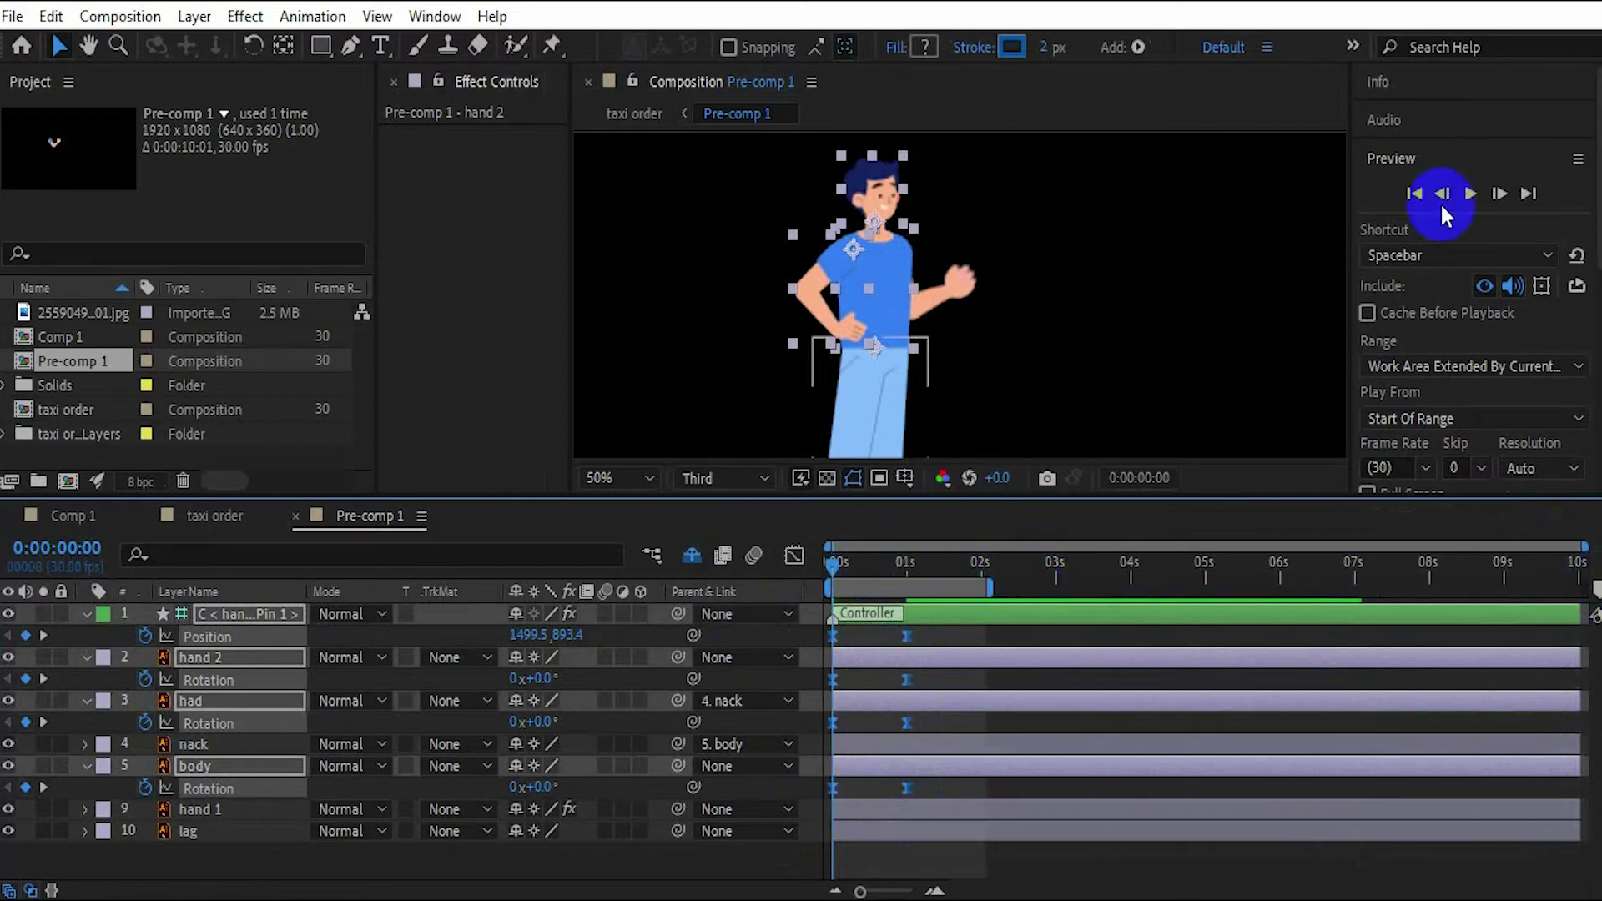
left_click(1470, 194)
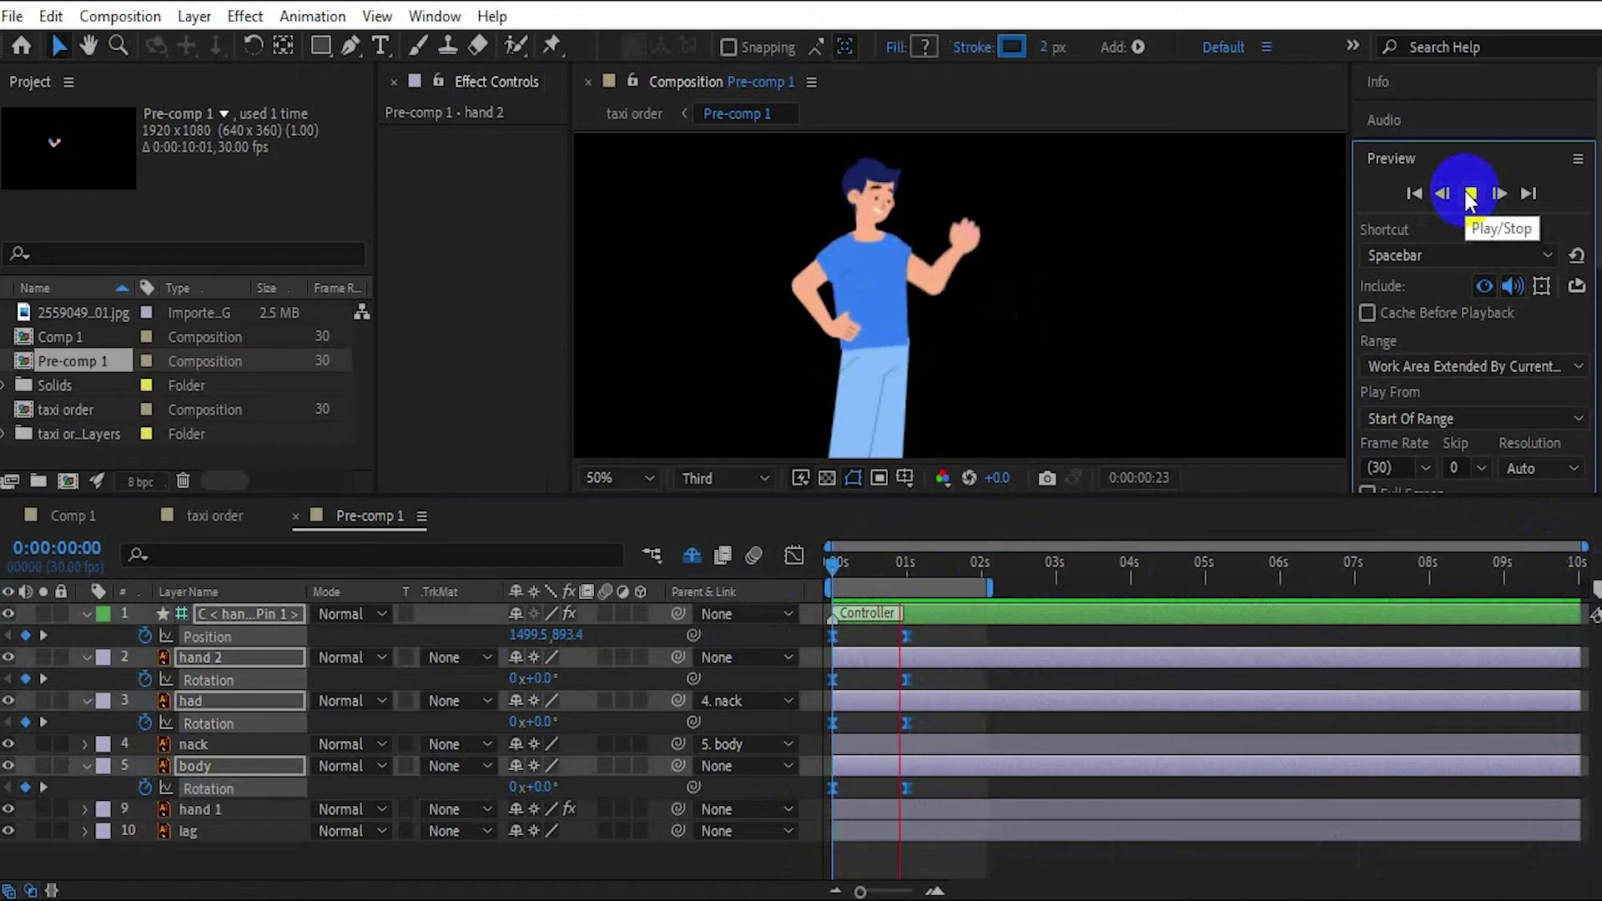
left_click(1470, 194)
mouse_move(960, 564)
left_mouse_down()
mouse_move(821, 562)
mouse_move(904, 559)
mouse_move(998, 591)
mouse_move(1172, 588)
left_mouse_up()
- Add keyframes on all animated properties at 2 seconds, undoing an accidental layer duplicate
left_click_drag(964, 559, 978, 561)
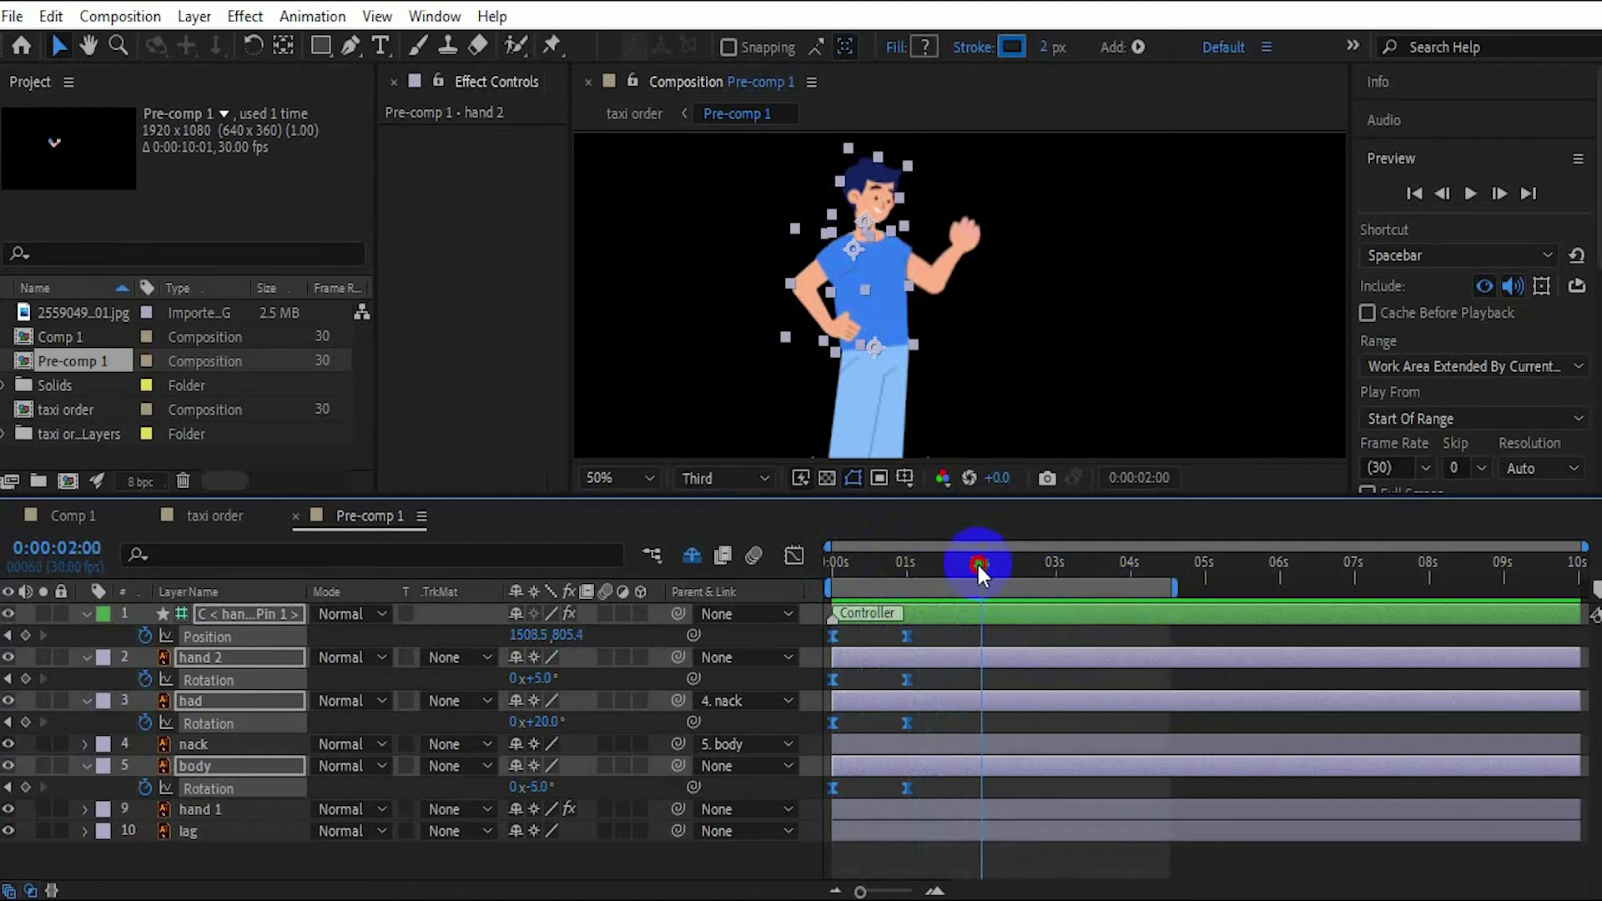
left_click(25, 636)
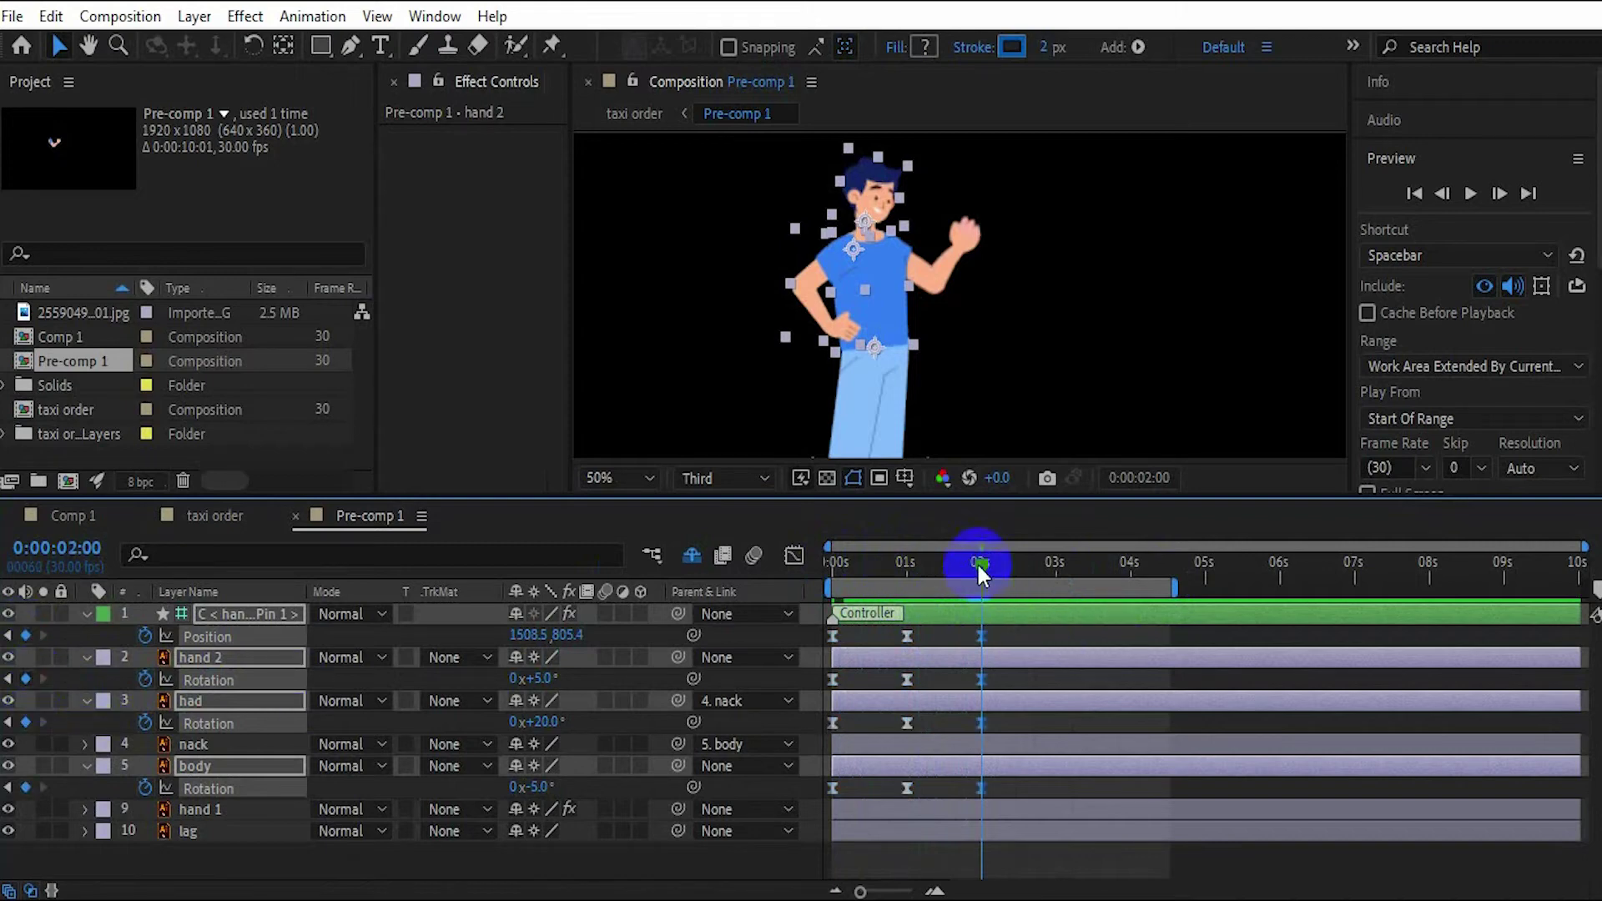
left_click_drag(978, 562, 1028, 562)
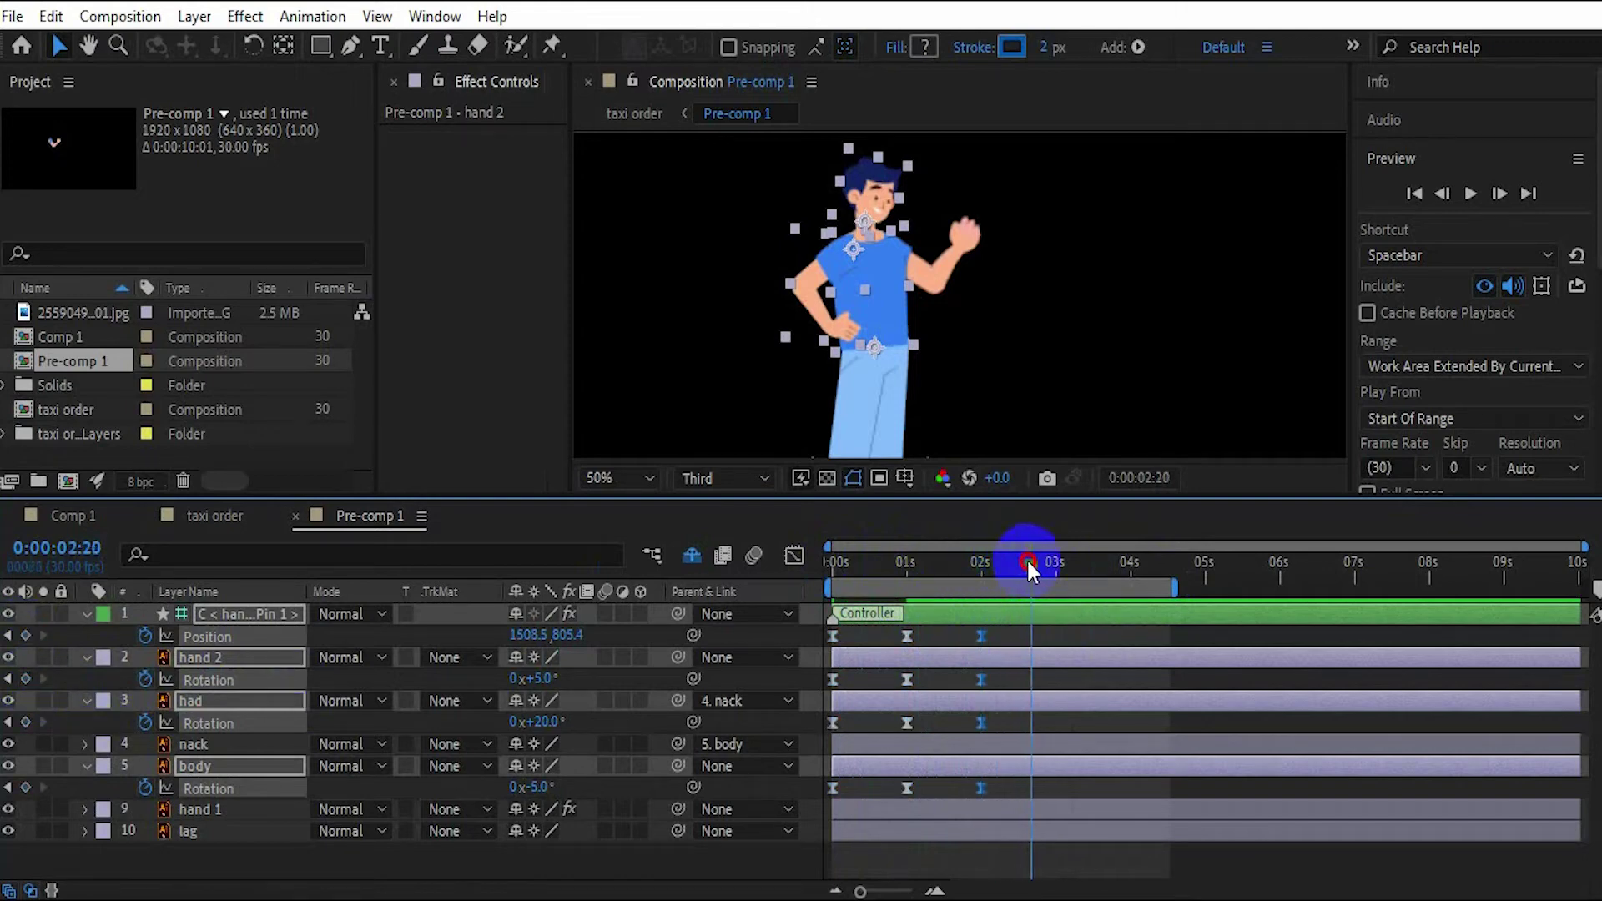
left_click_drag(856, 633, 814, 793)
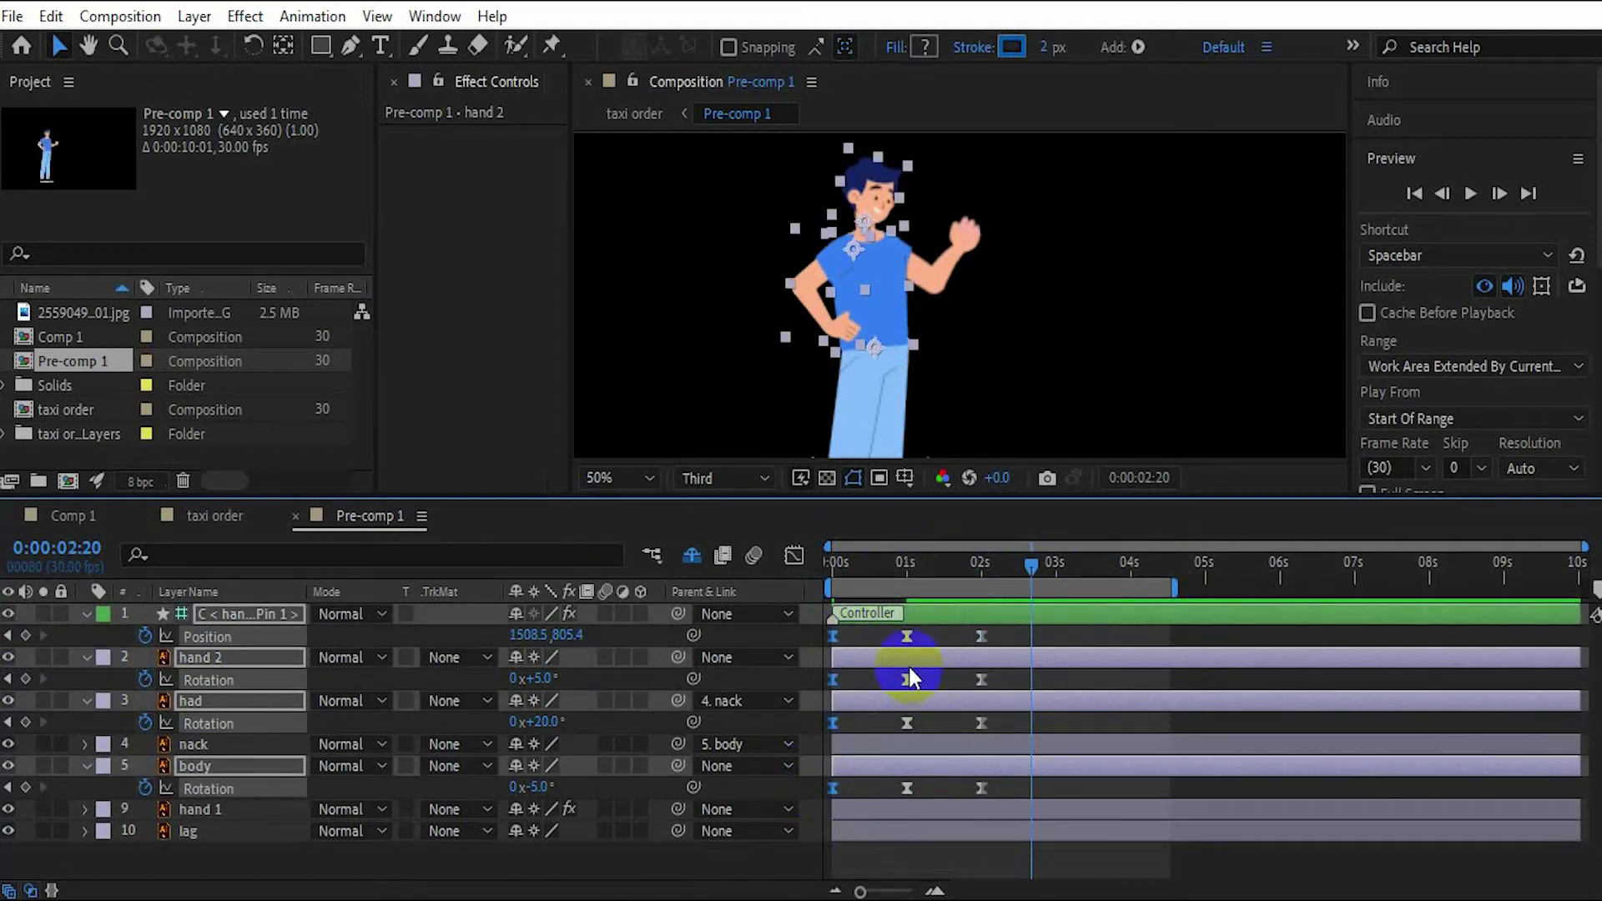
key("ctrl+d")
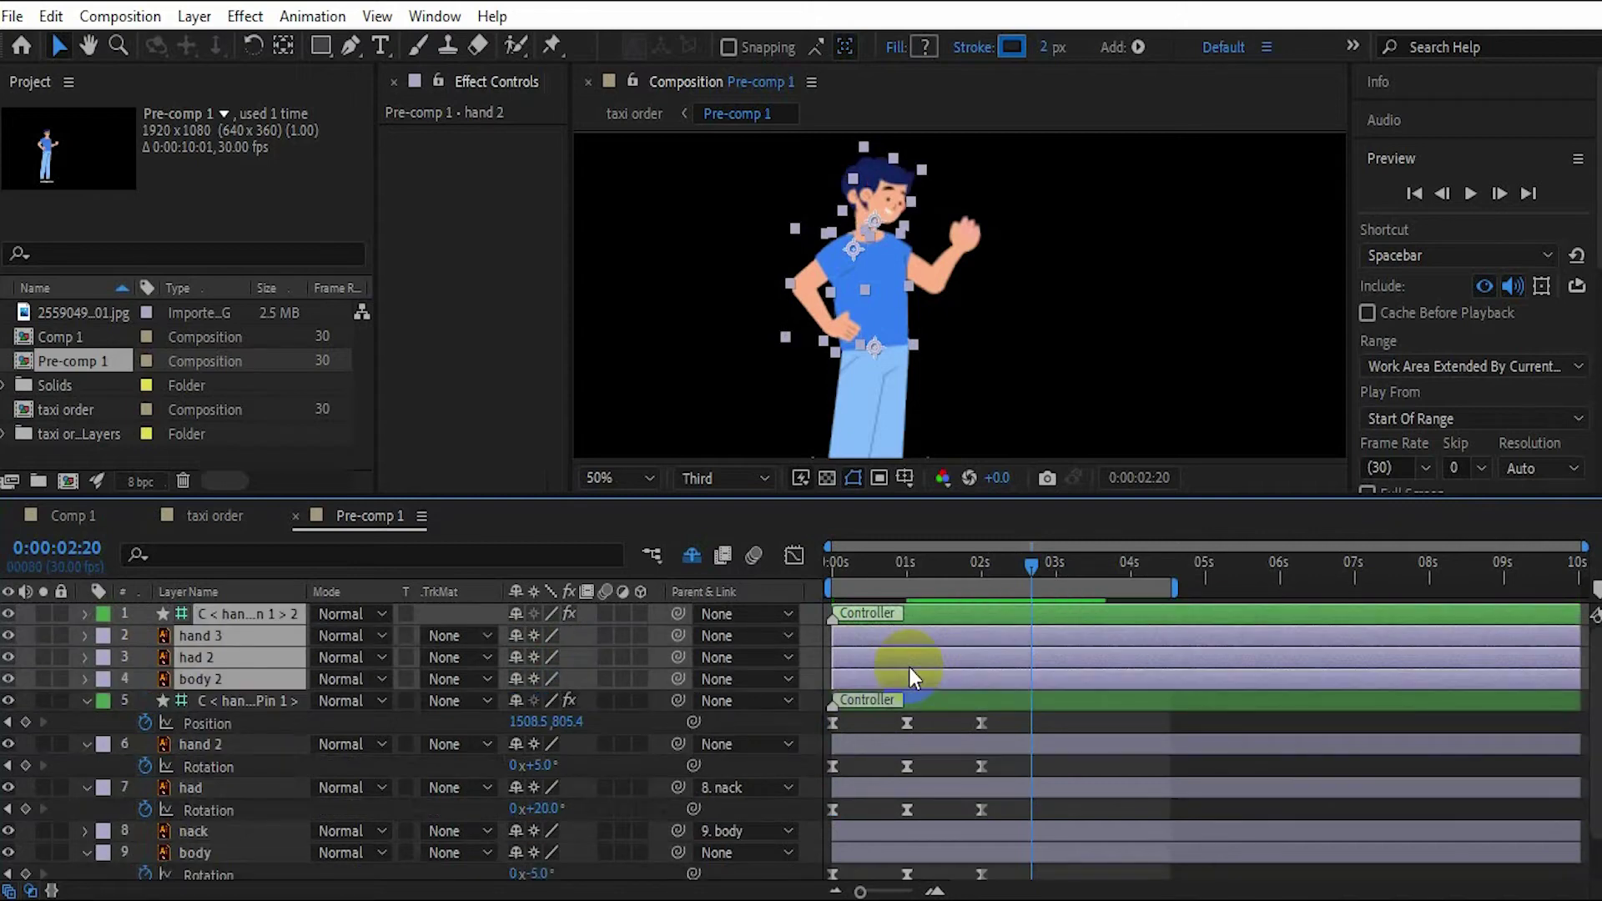
key("ctrl+z")
left_click_drag(846, 628, 836, 772)
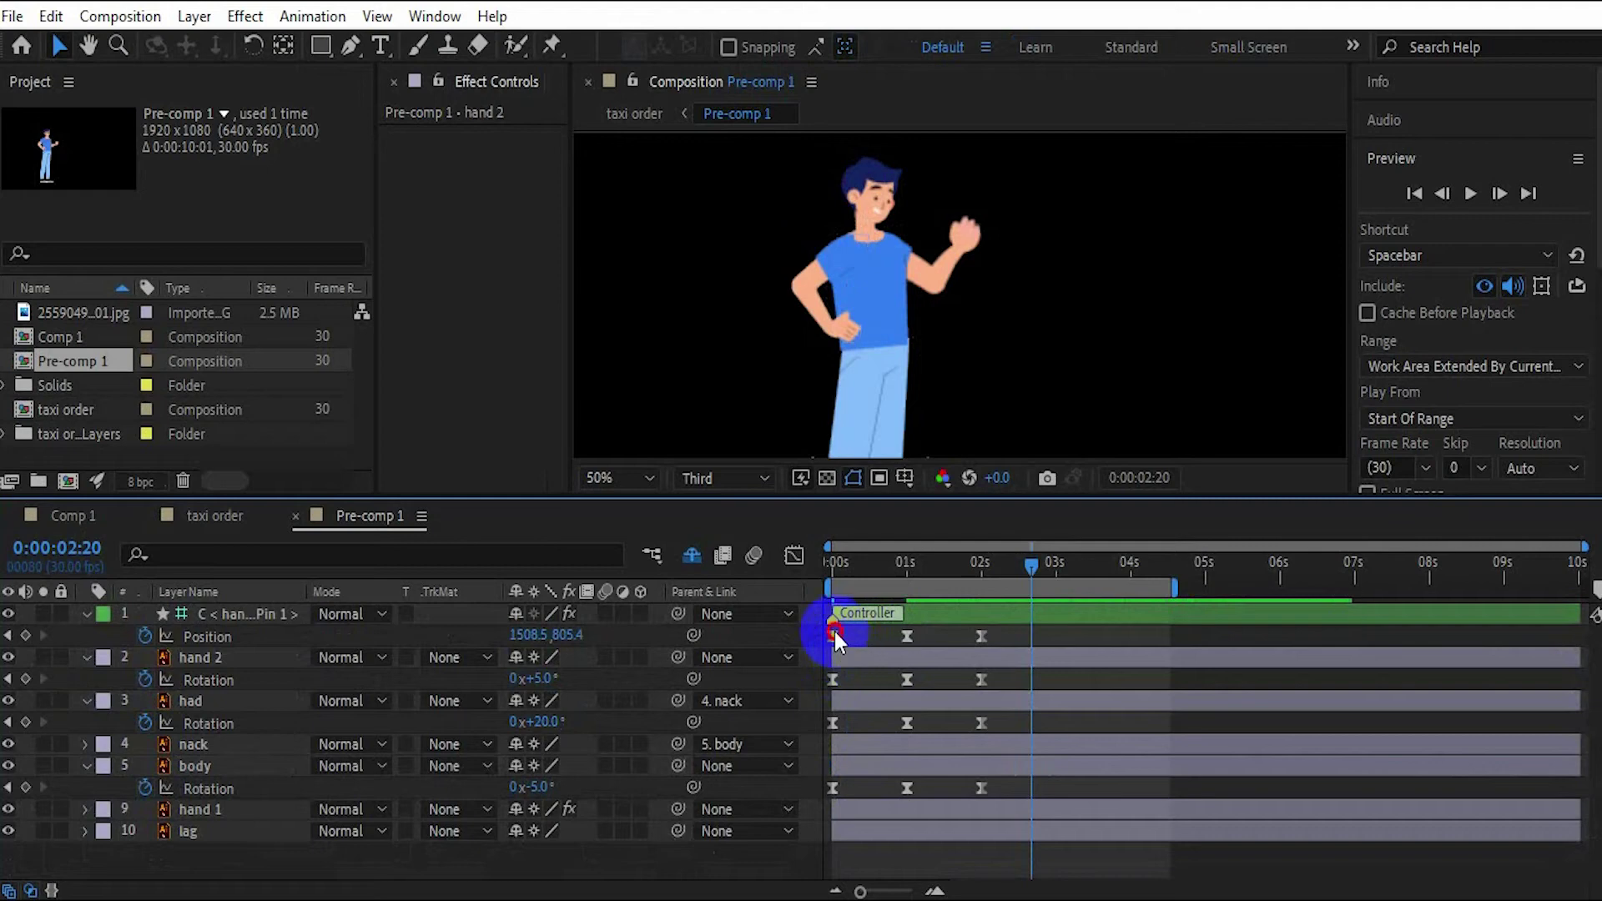
- Copy the Controller's starting Position and hand 2's starting Rotation keyframes to 02:20
left_click(835, 634)
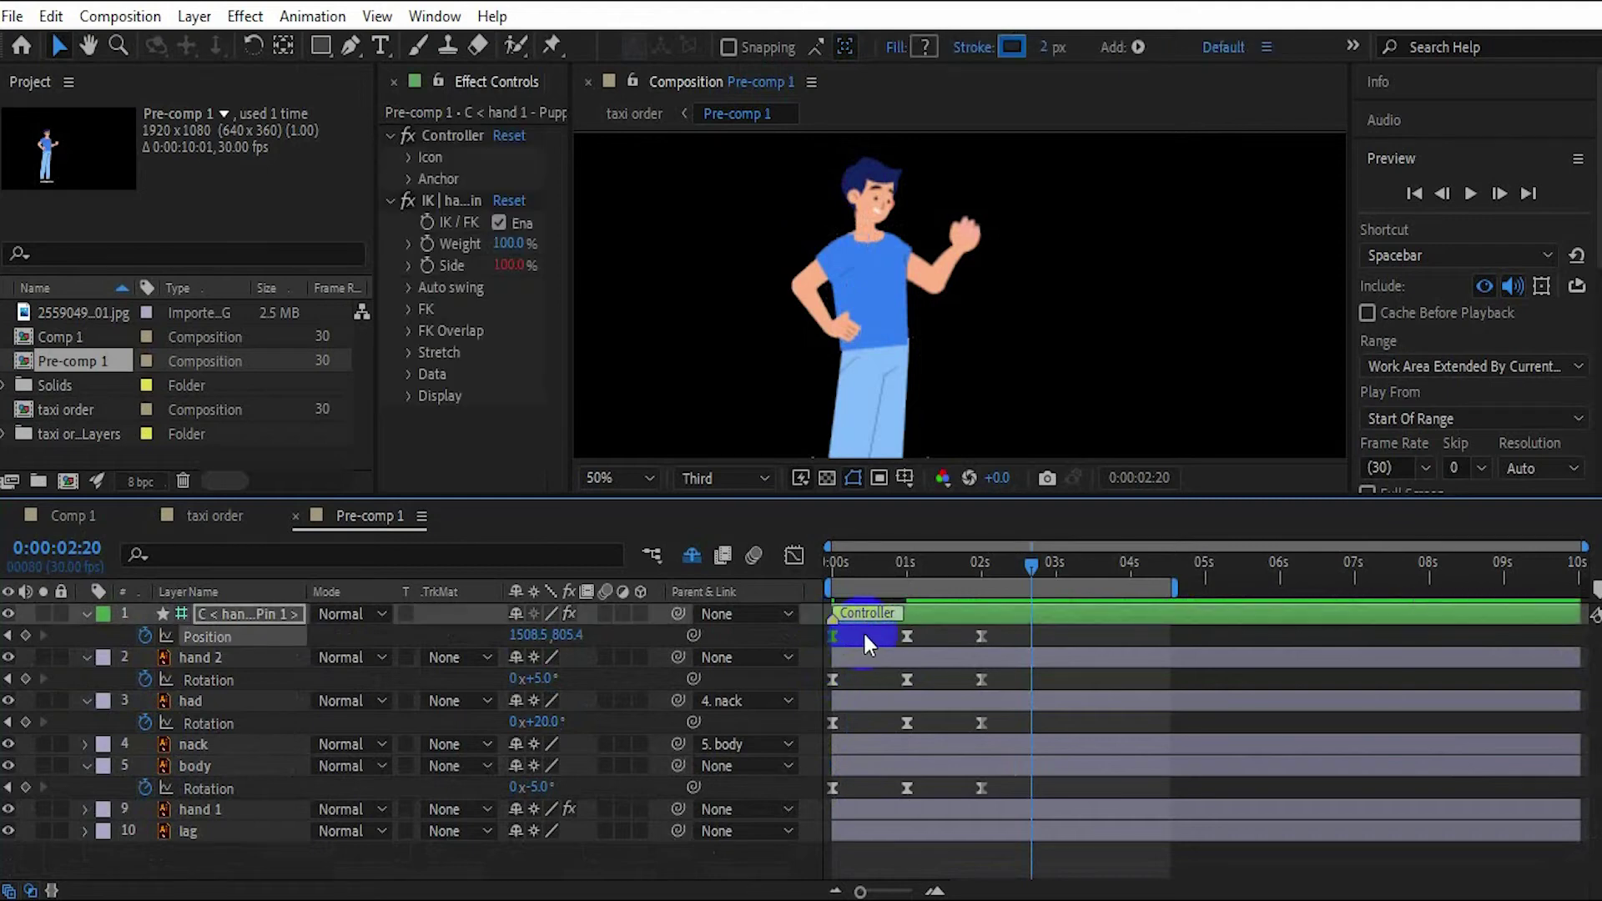
key("ctrl+c")
key("ctrl+v")
left_click(833, 680)
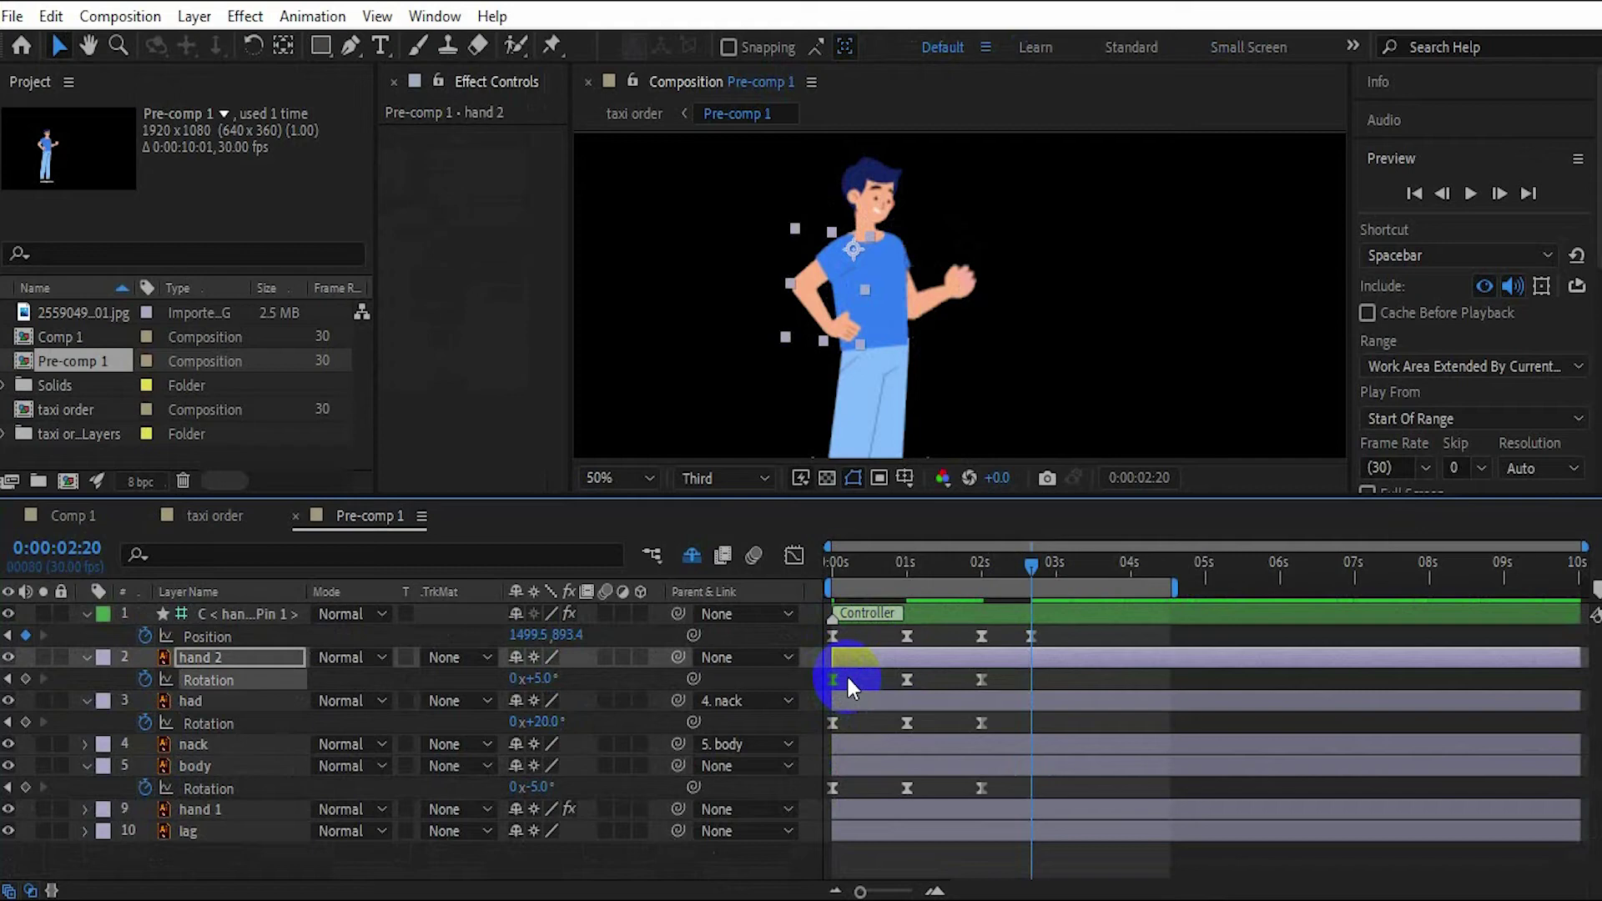
key("ctrl+c")
key("ctrl+v")
- Copy the had and body layers' starting Rotation keyframes to 02:20
left_click(835, 722)
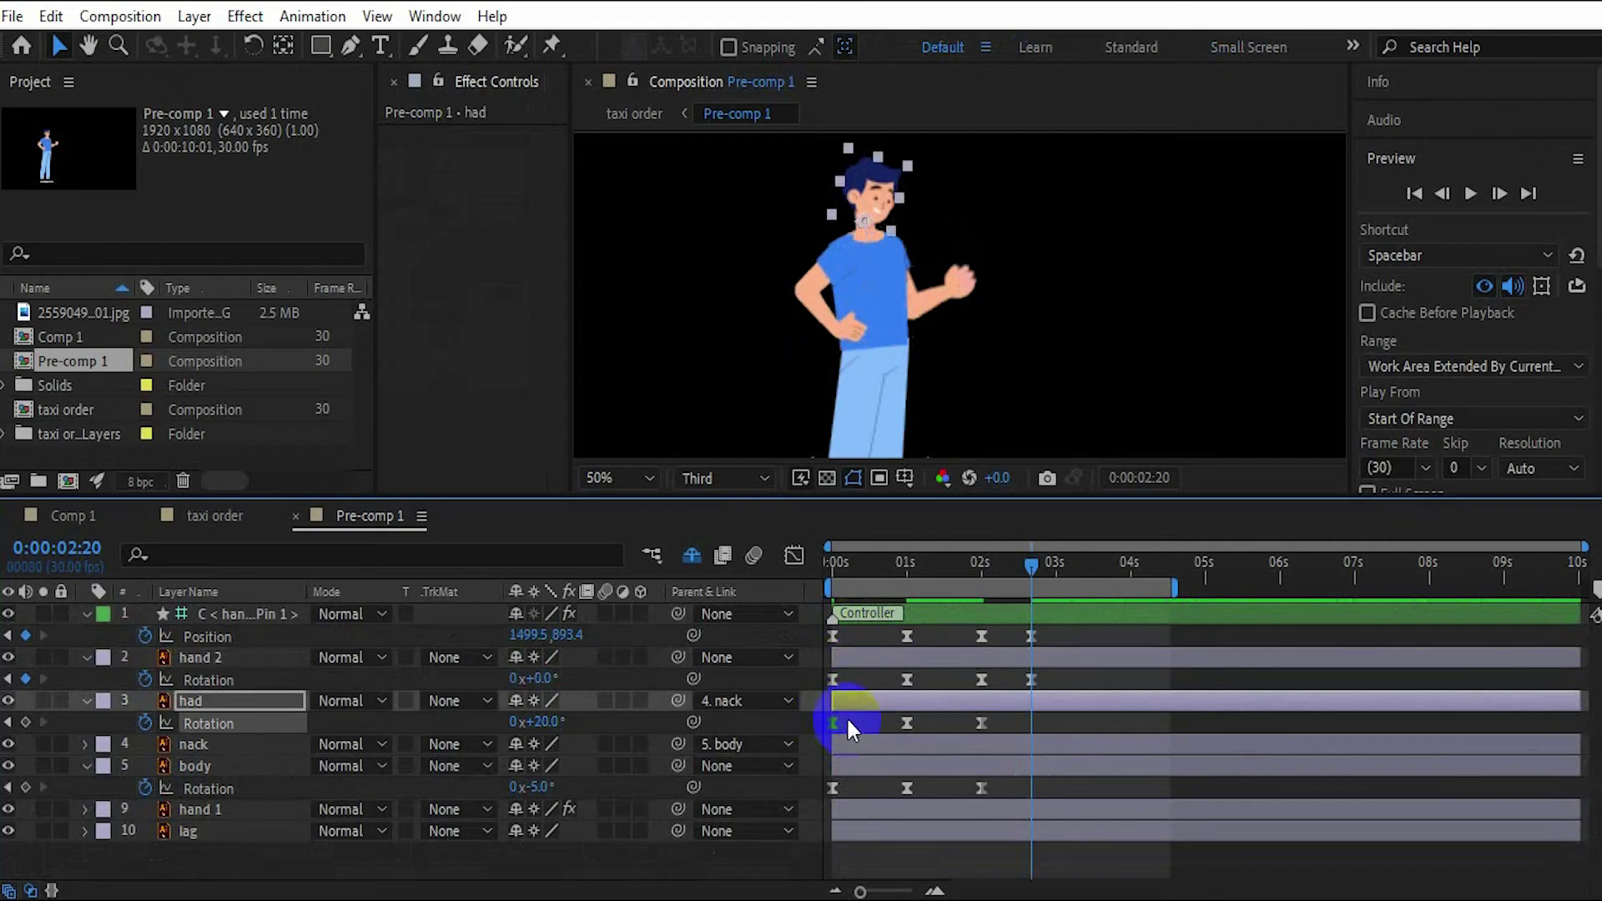
key("ctrl+c")
key("ctrl+v")
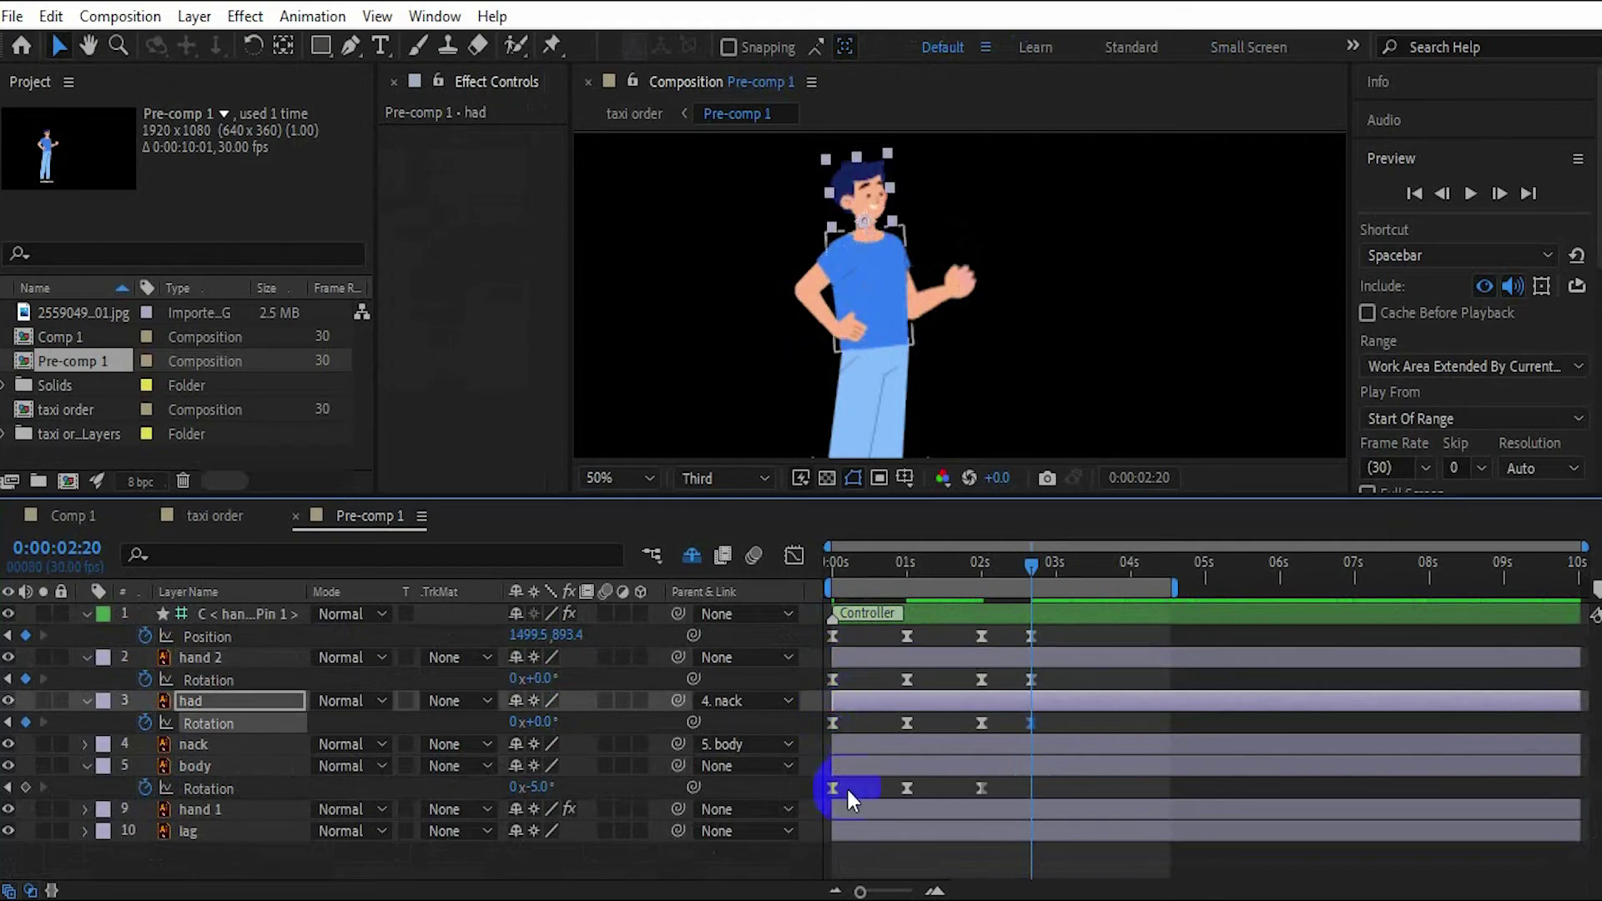
left_click(833, 788)
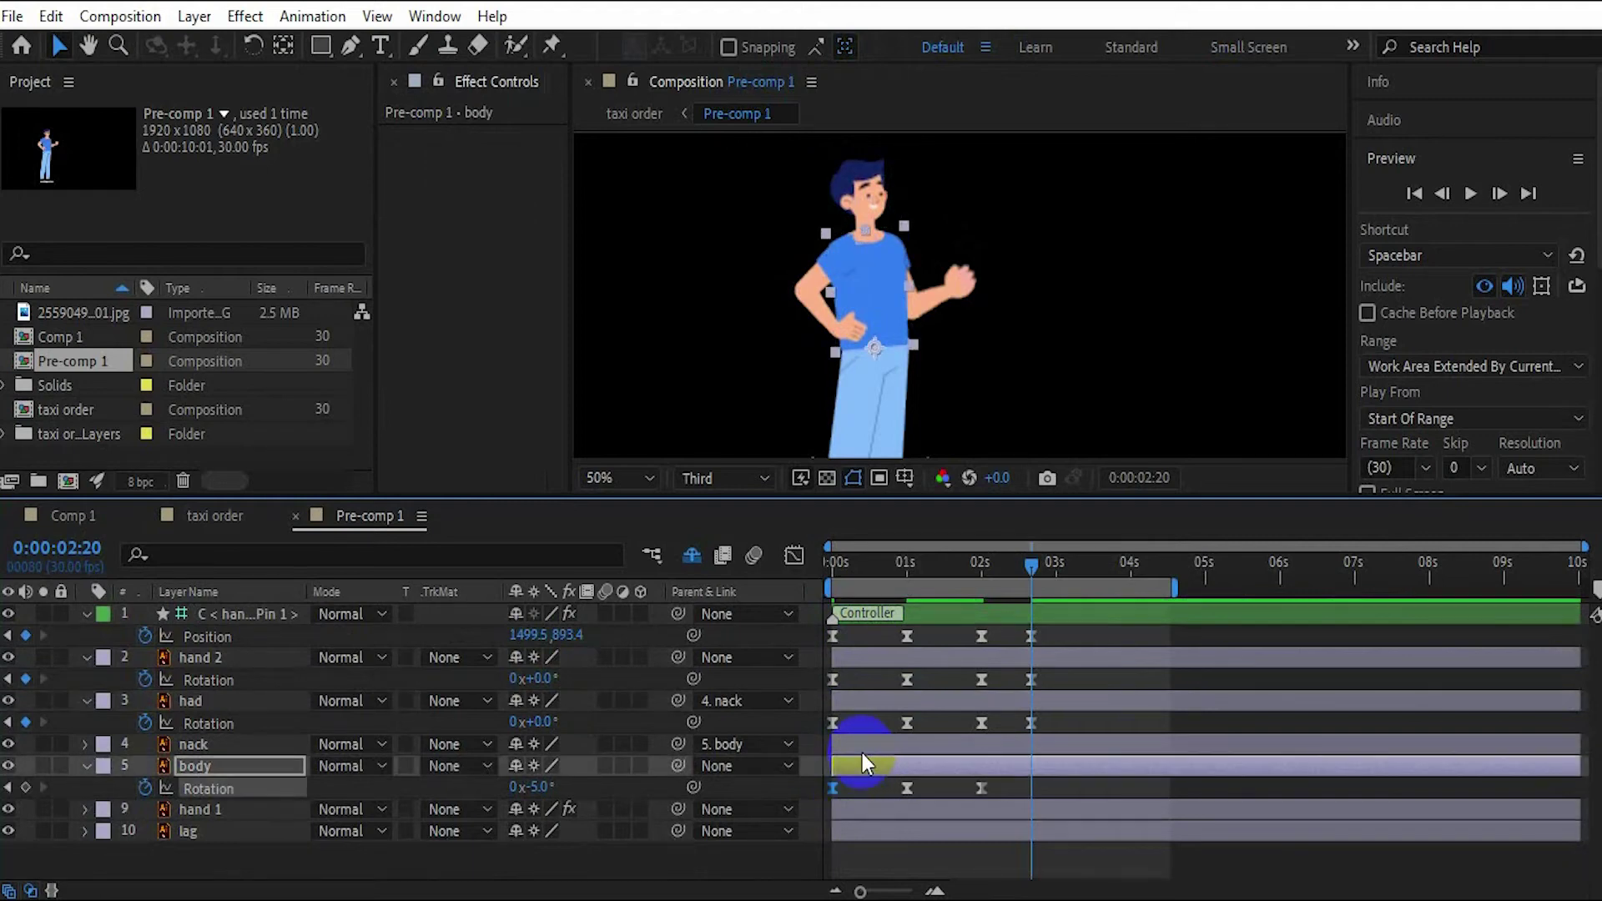
key("ctrl+c")
key("ctrl+v")
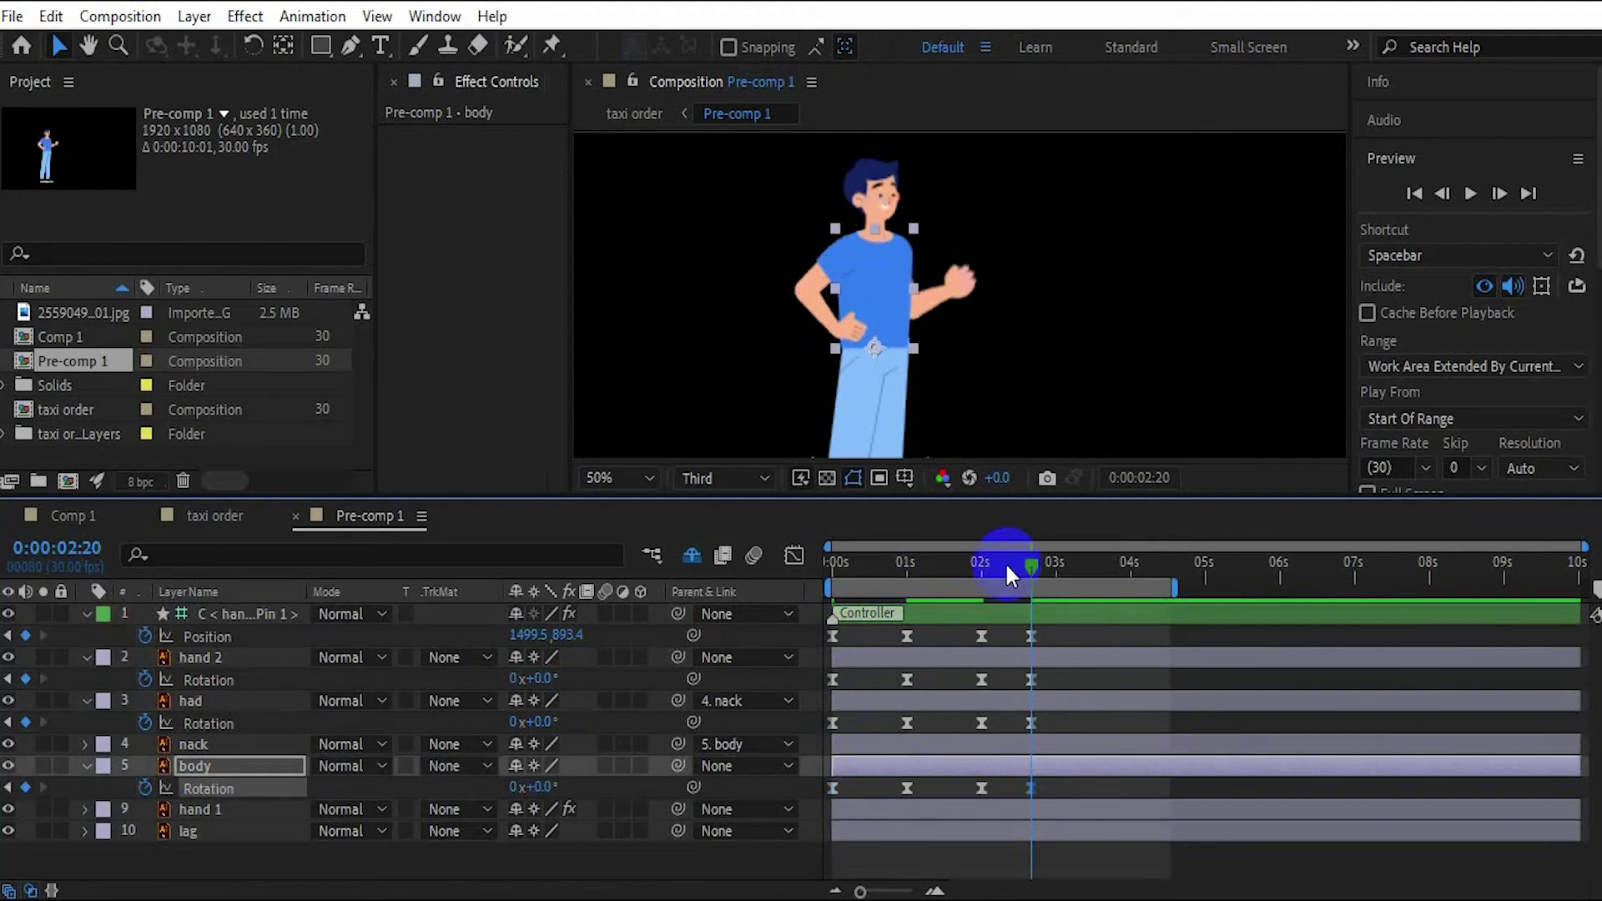
left_click_drag(1032, 564, 780, 564)
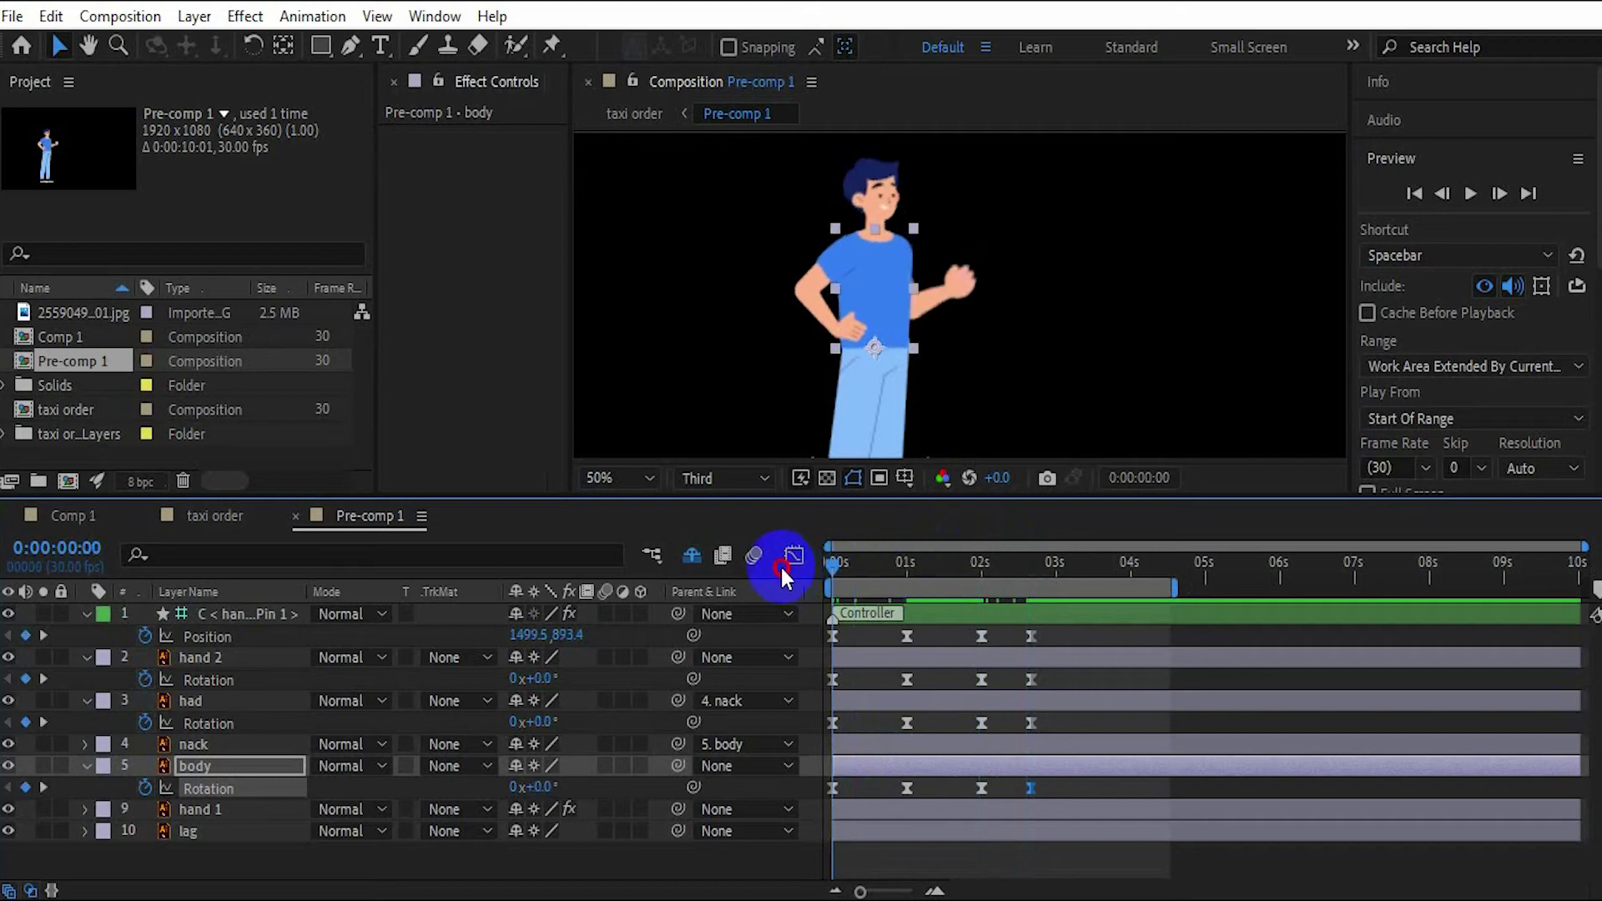
left_click(1471, 193)
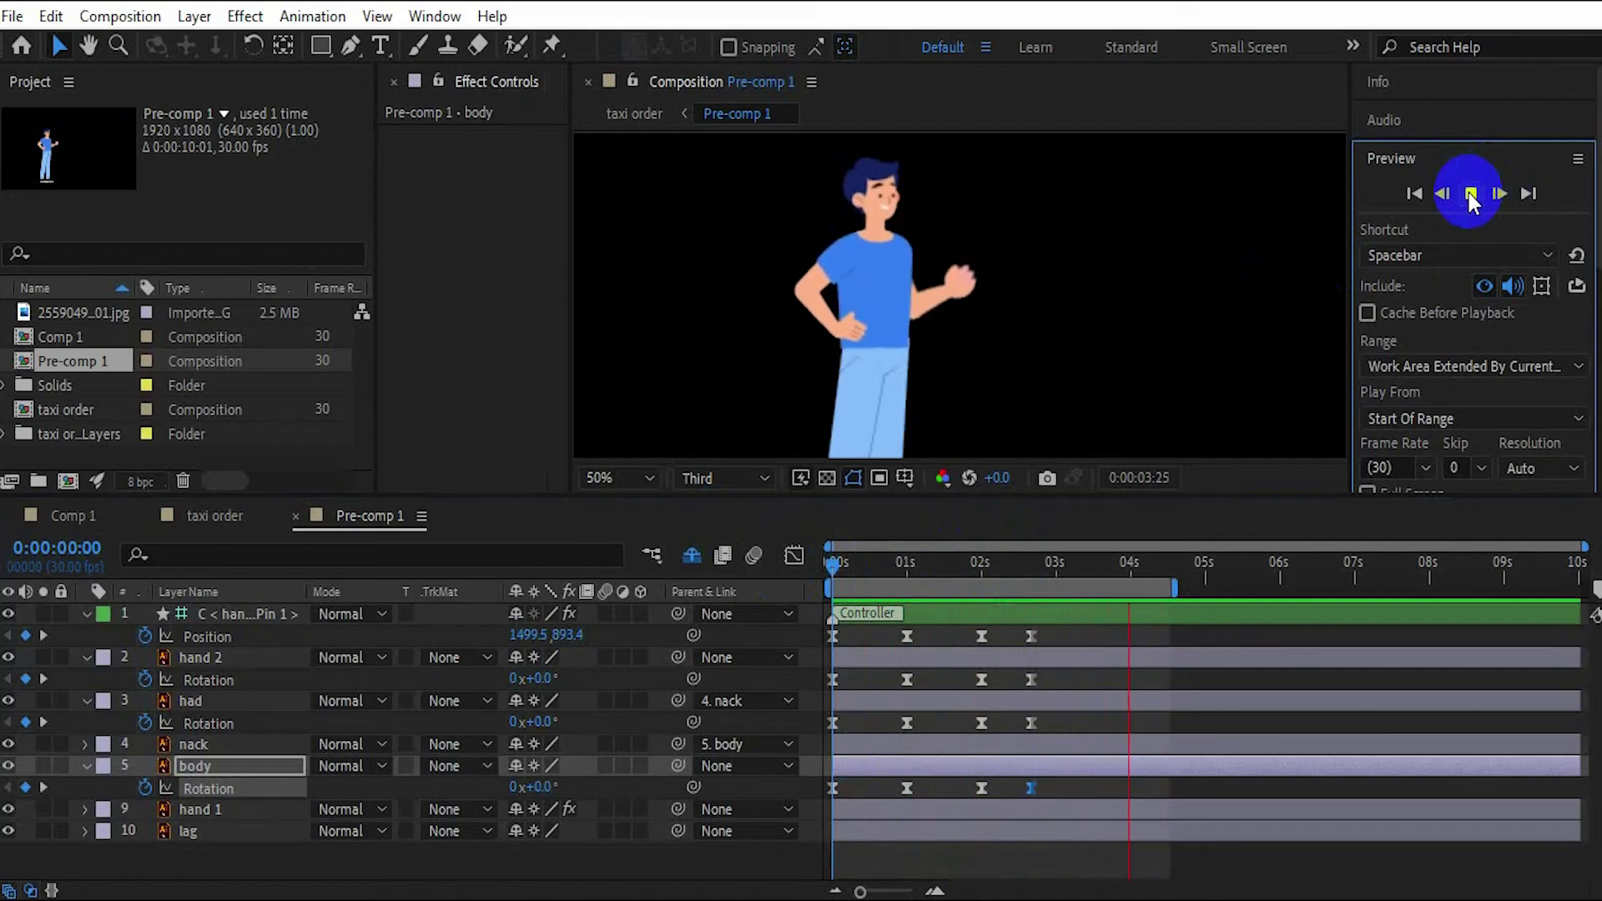
left_click(1471, 197)
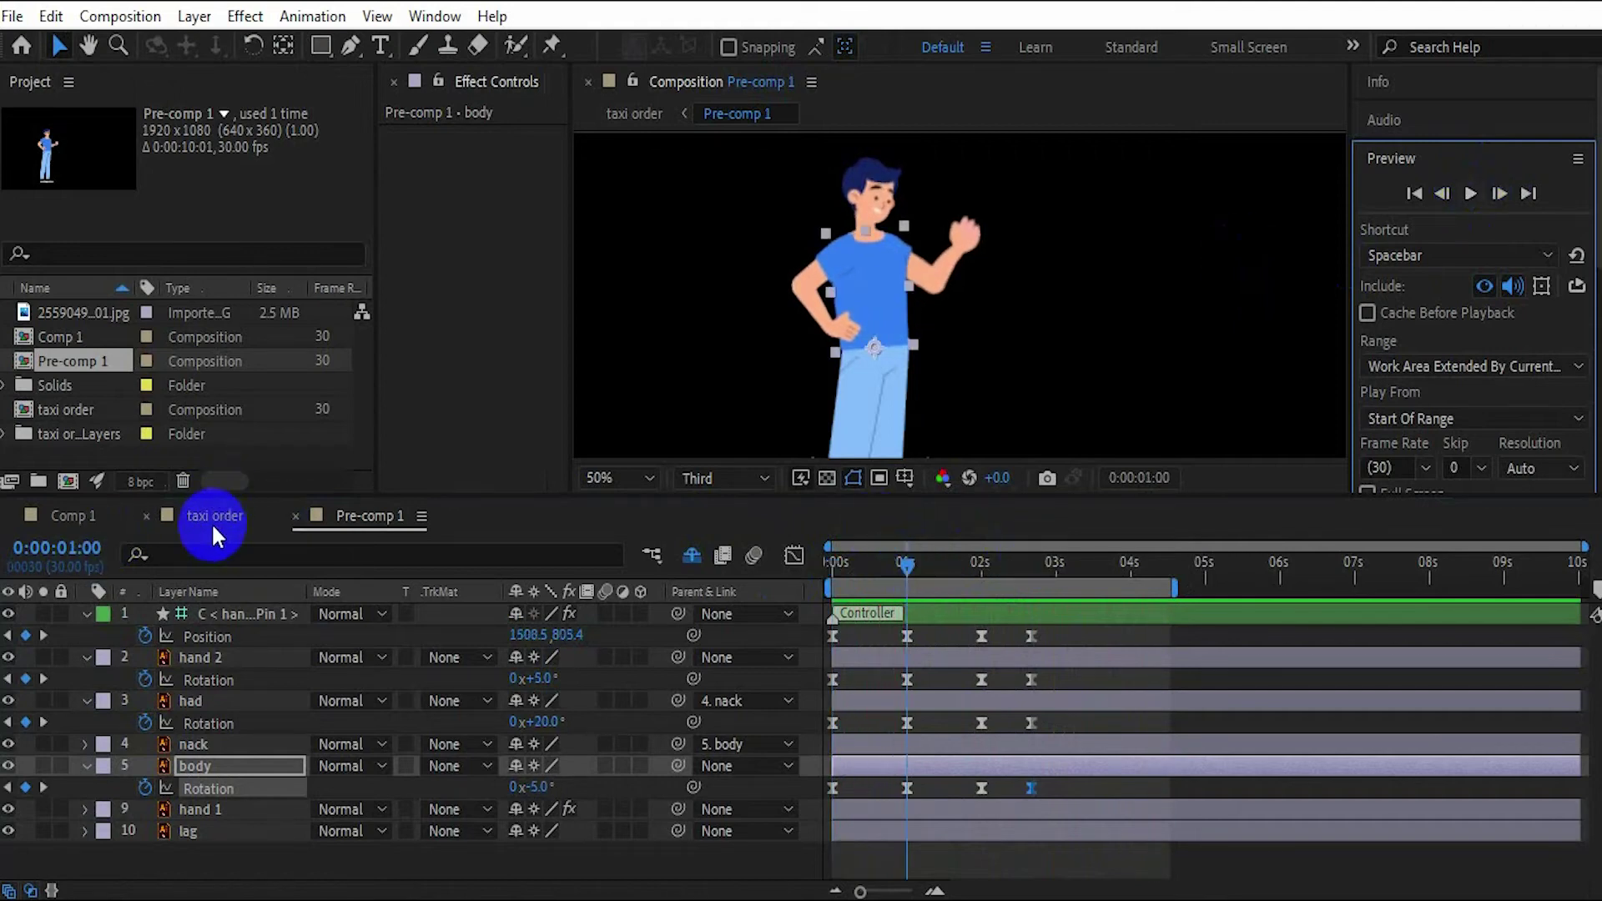
- Collapse the Controller, hand 2, had and body layer properties in Pre-comp 1
left_click(87, 613)
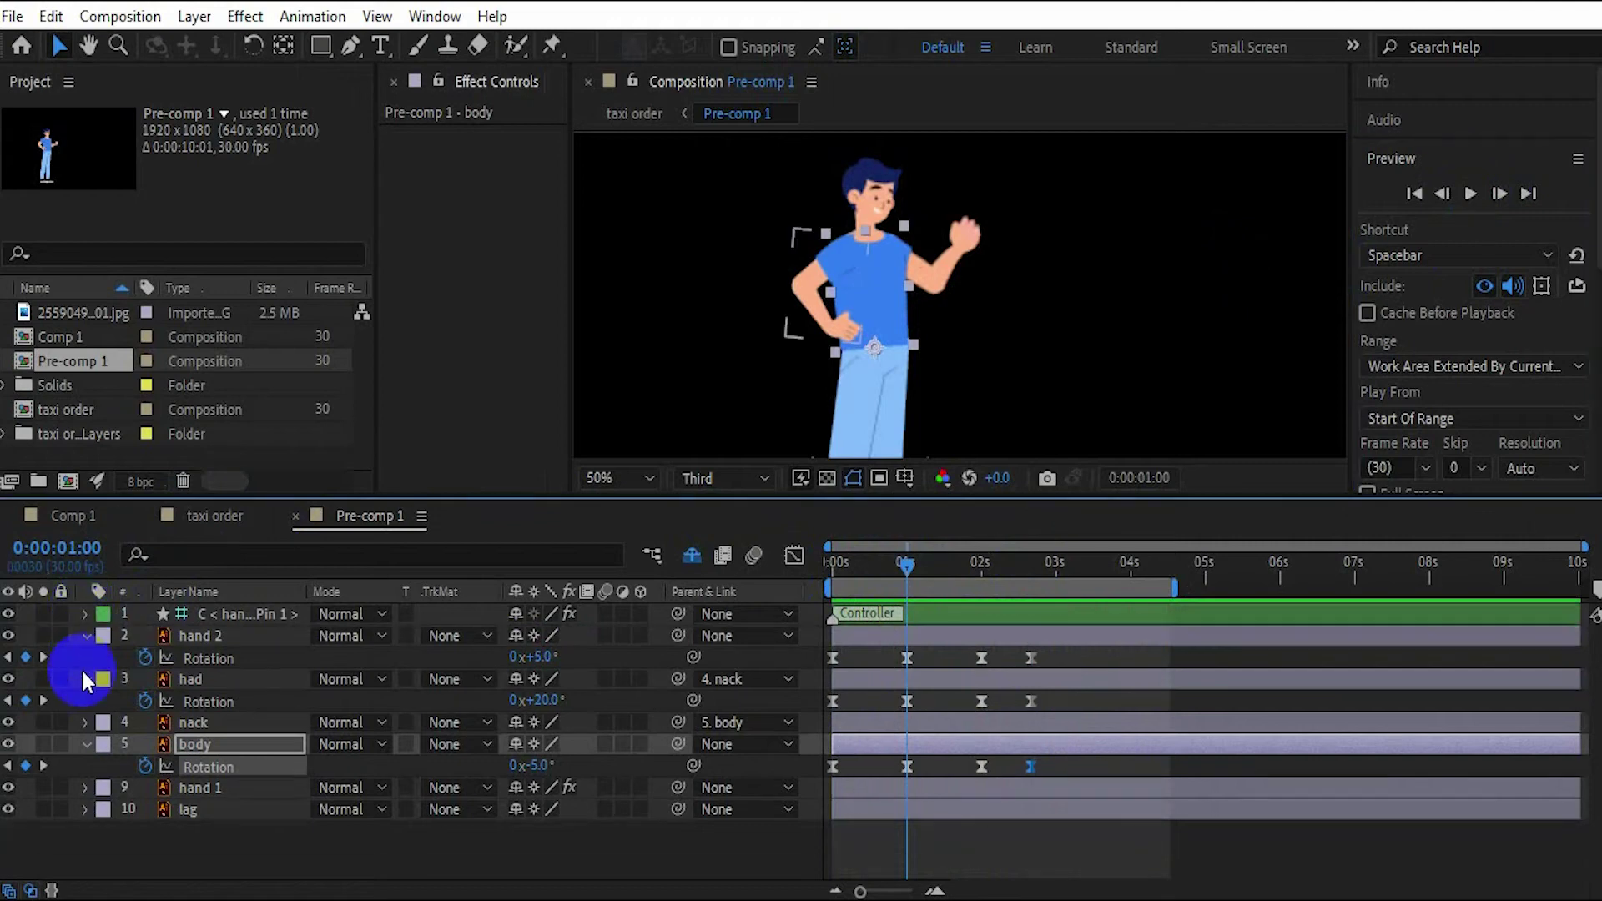
left_click(87, 635)
left_click(87, 655)
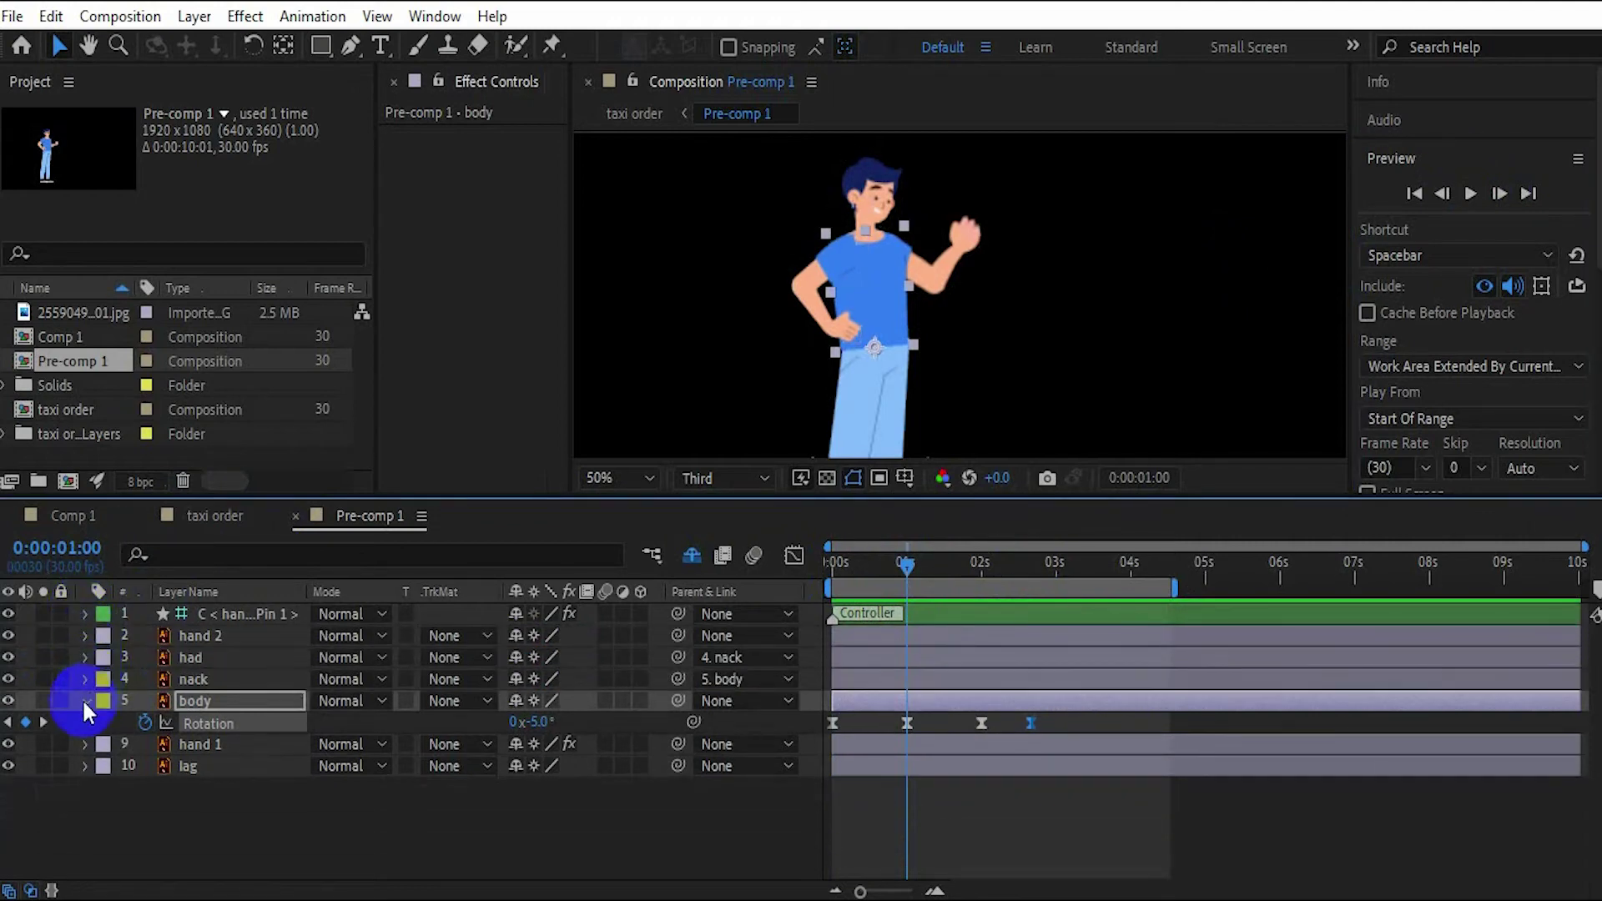
left_click(85, 701)
- Turn the mobile layer's visibility back on in the taxi order composition
left_click(220, 516)
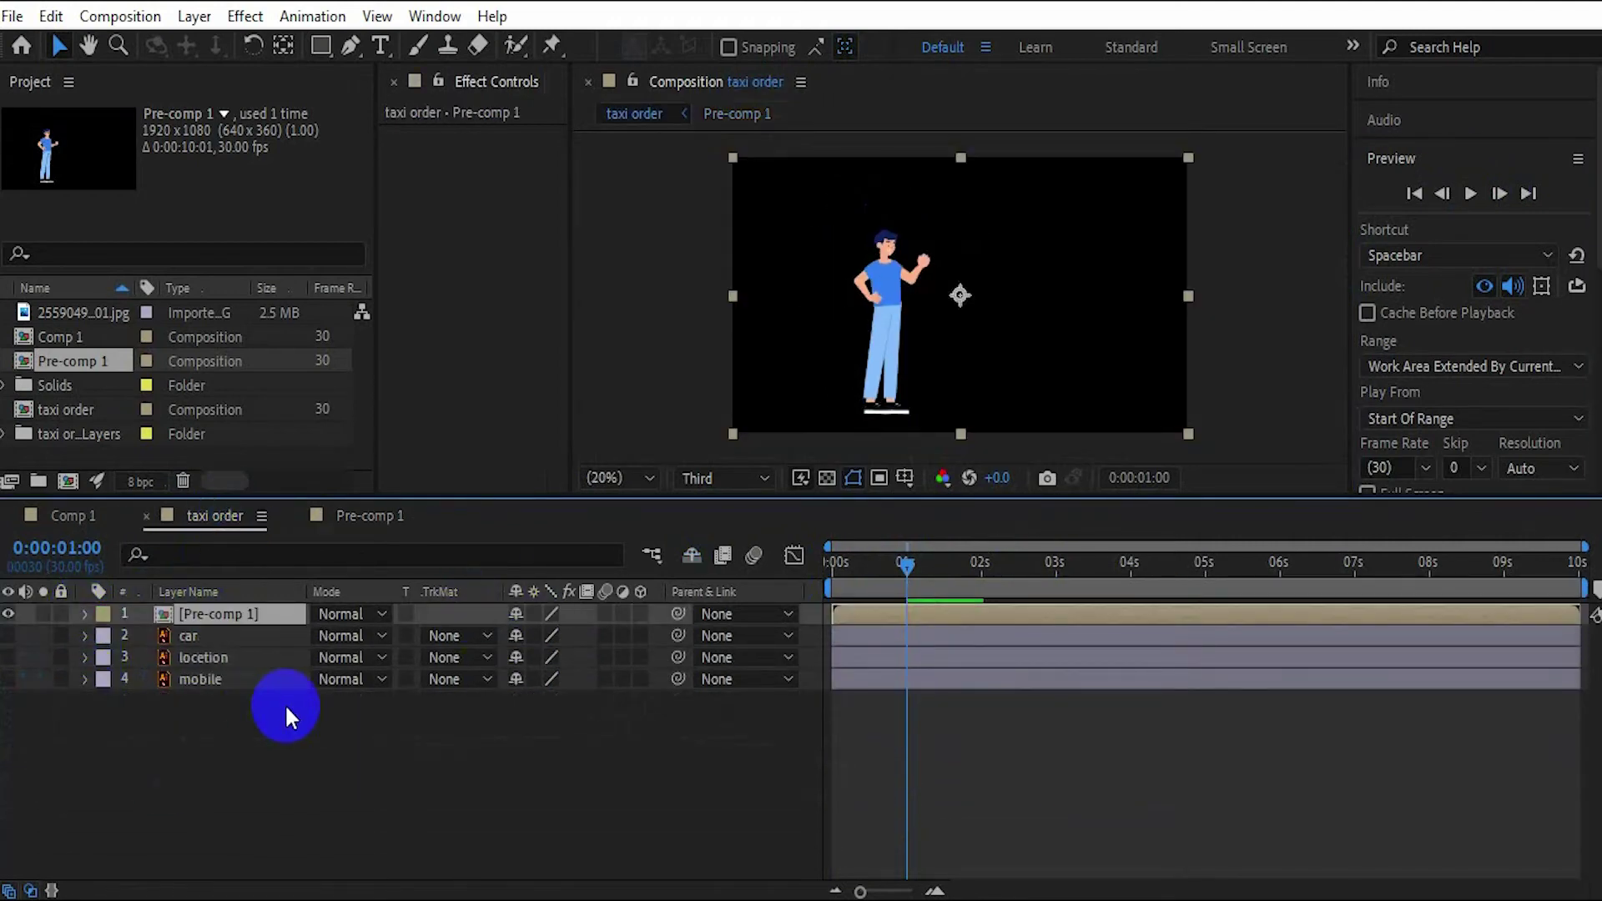
left_click(187, 680)
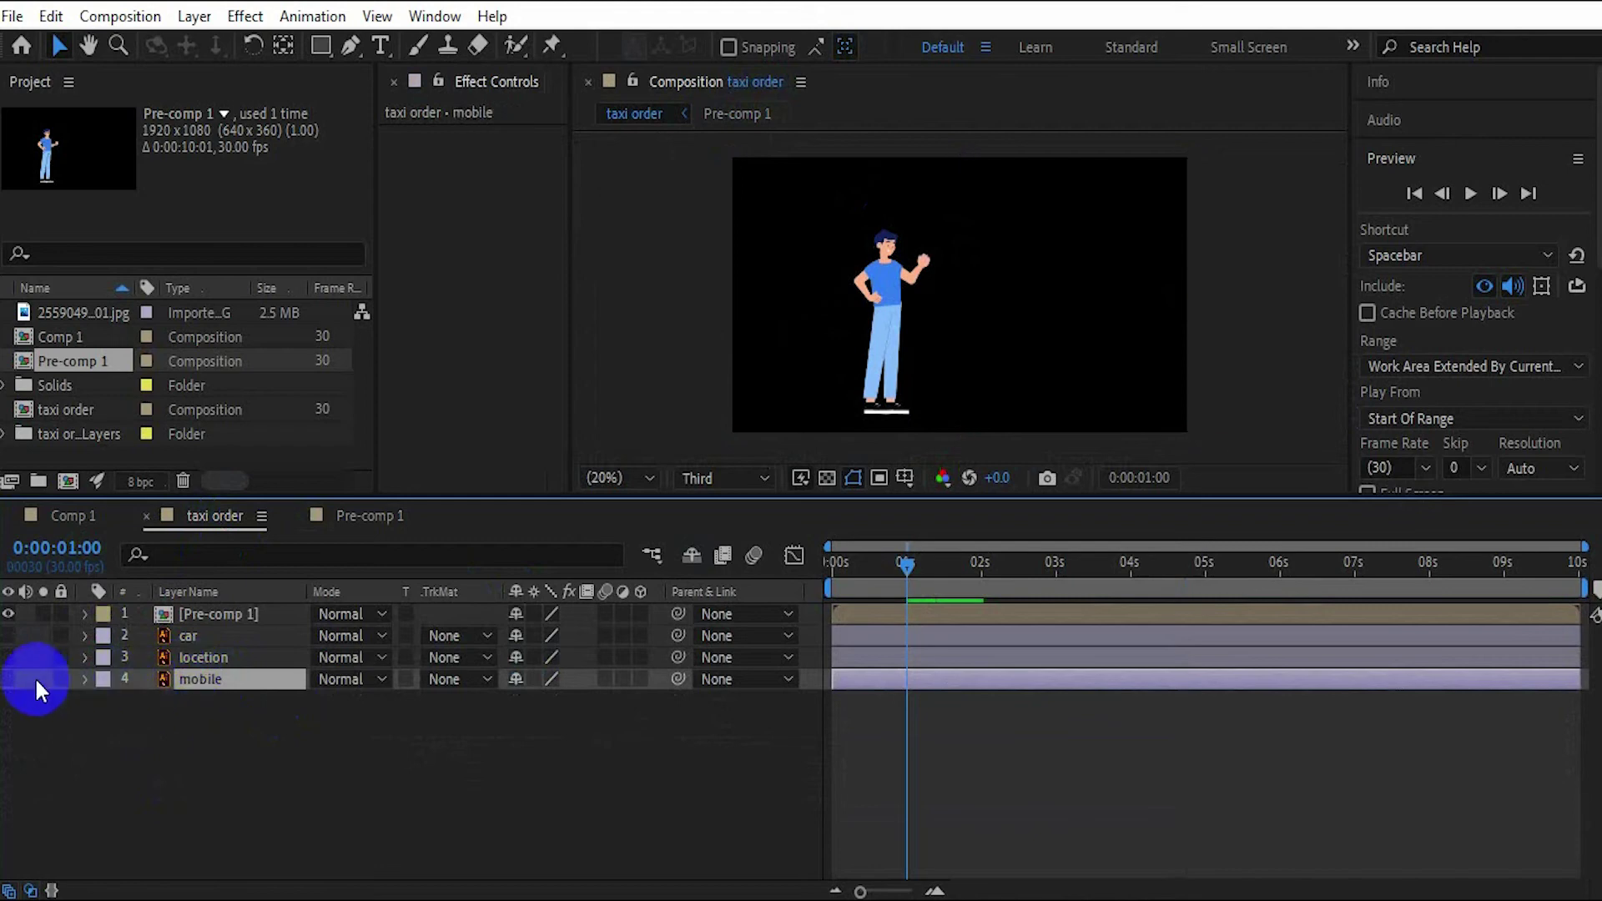
left_click(8, 679)
scroll(959, 334, "up", 5)
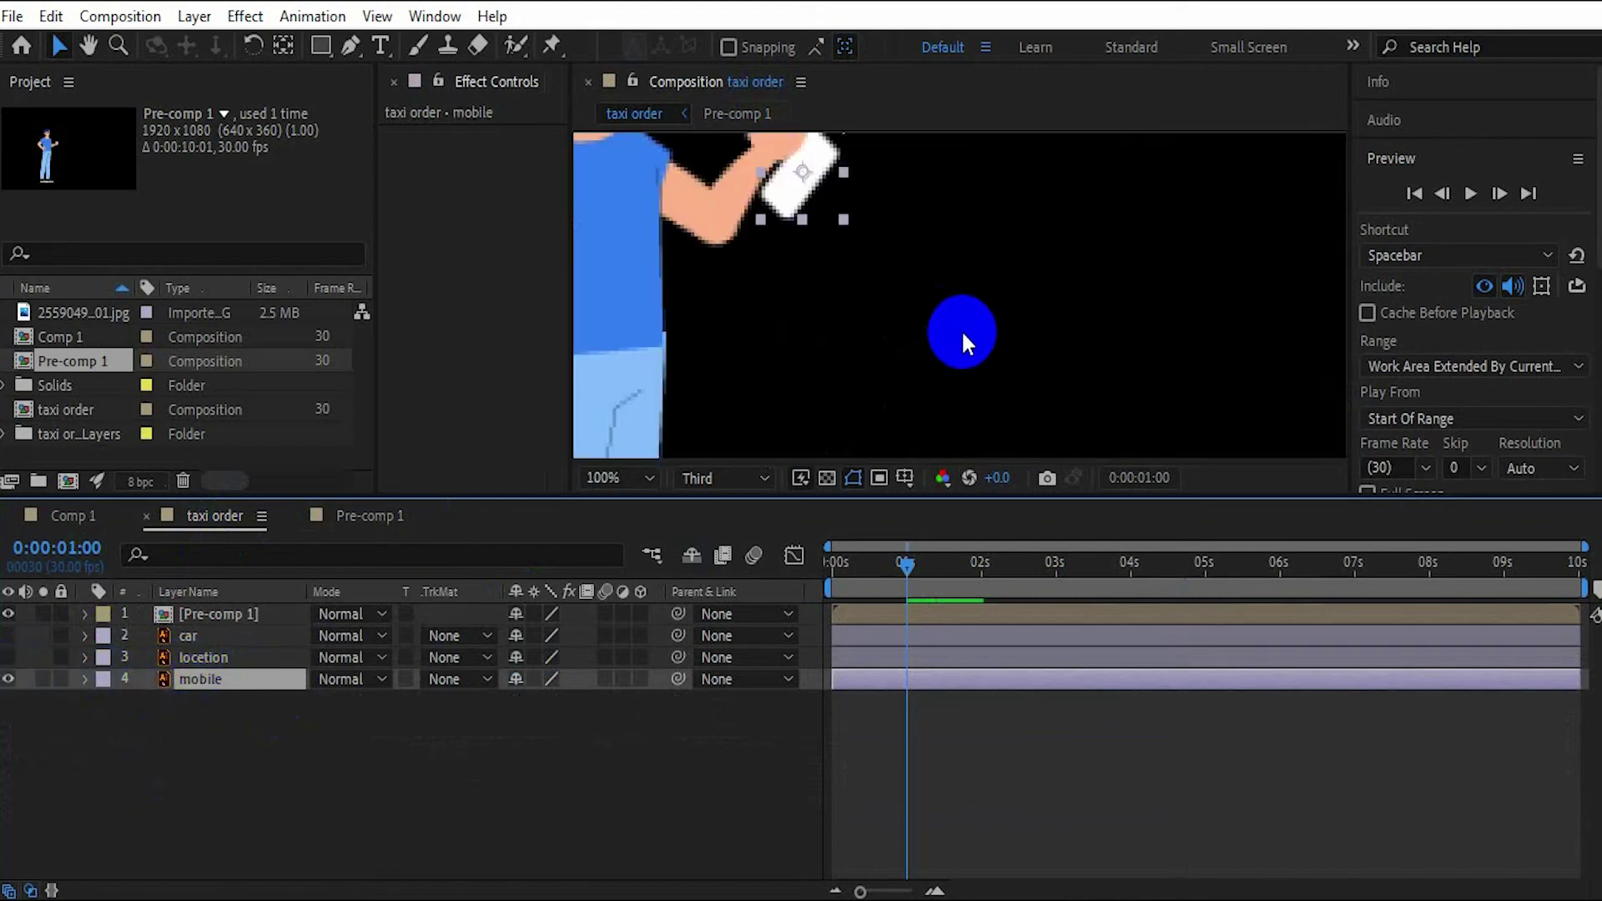
scroll(943, 328, "up", 2)
mouse_move(822, 261)
left_mouse_down()
mouse_move(884, 232)
mouse_move(964, 288)
left_mouse_up()
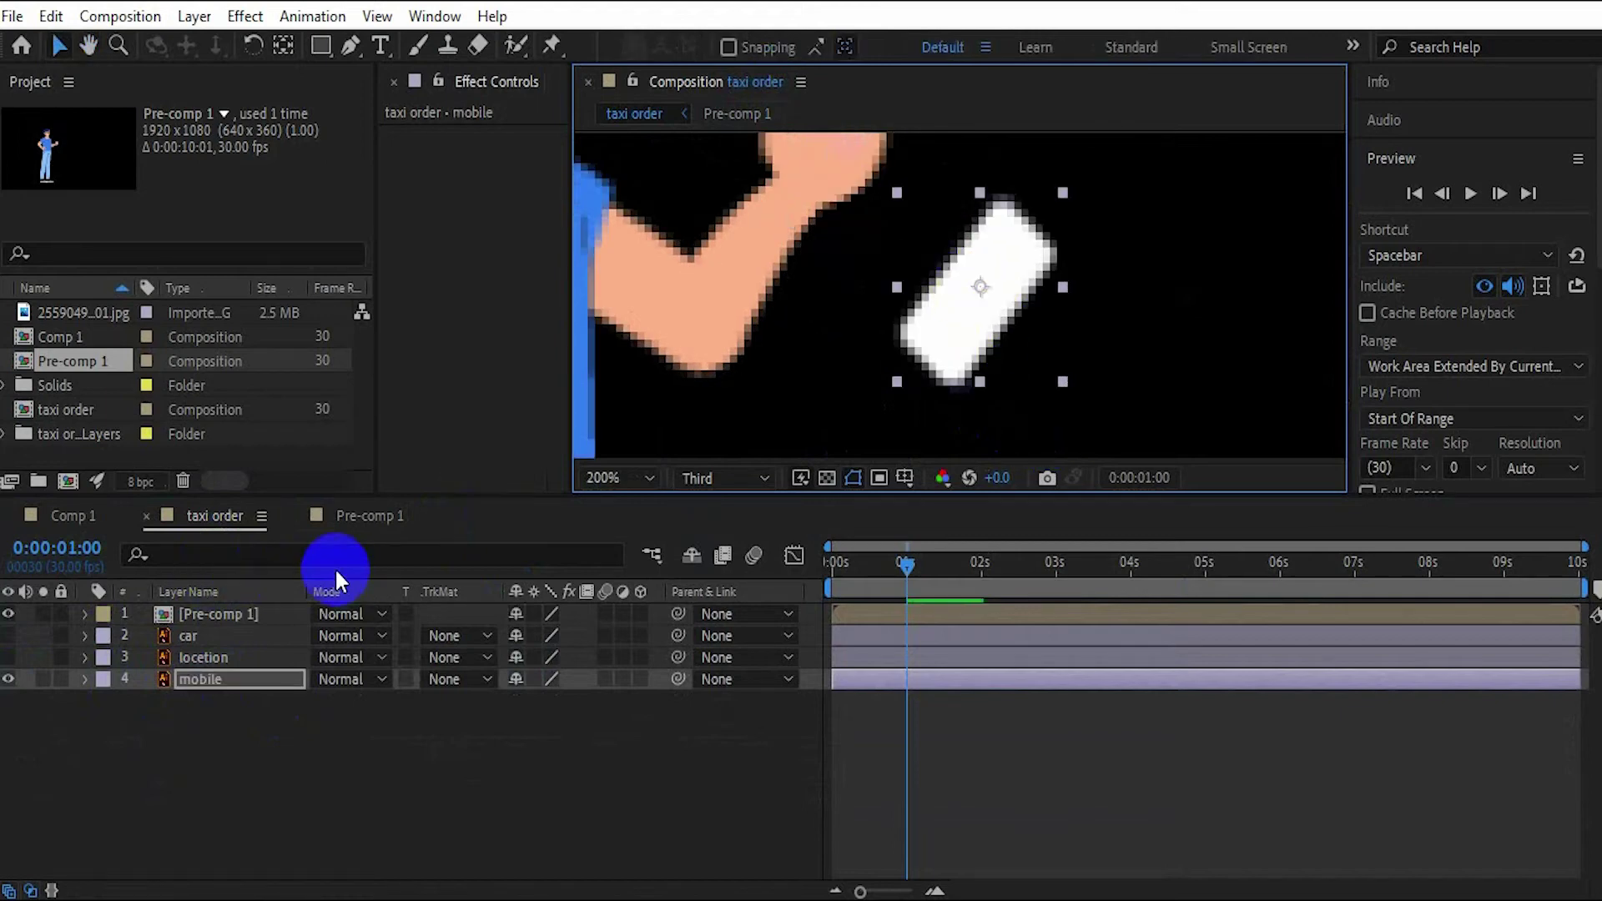
- Copy the mobile layer from taxi order and return to Pre-comp 1
left_click(379, 517)
left_click(378, 797)
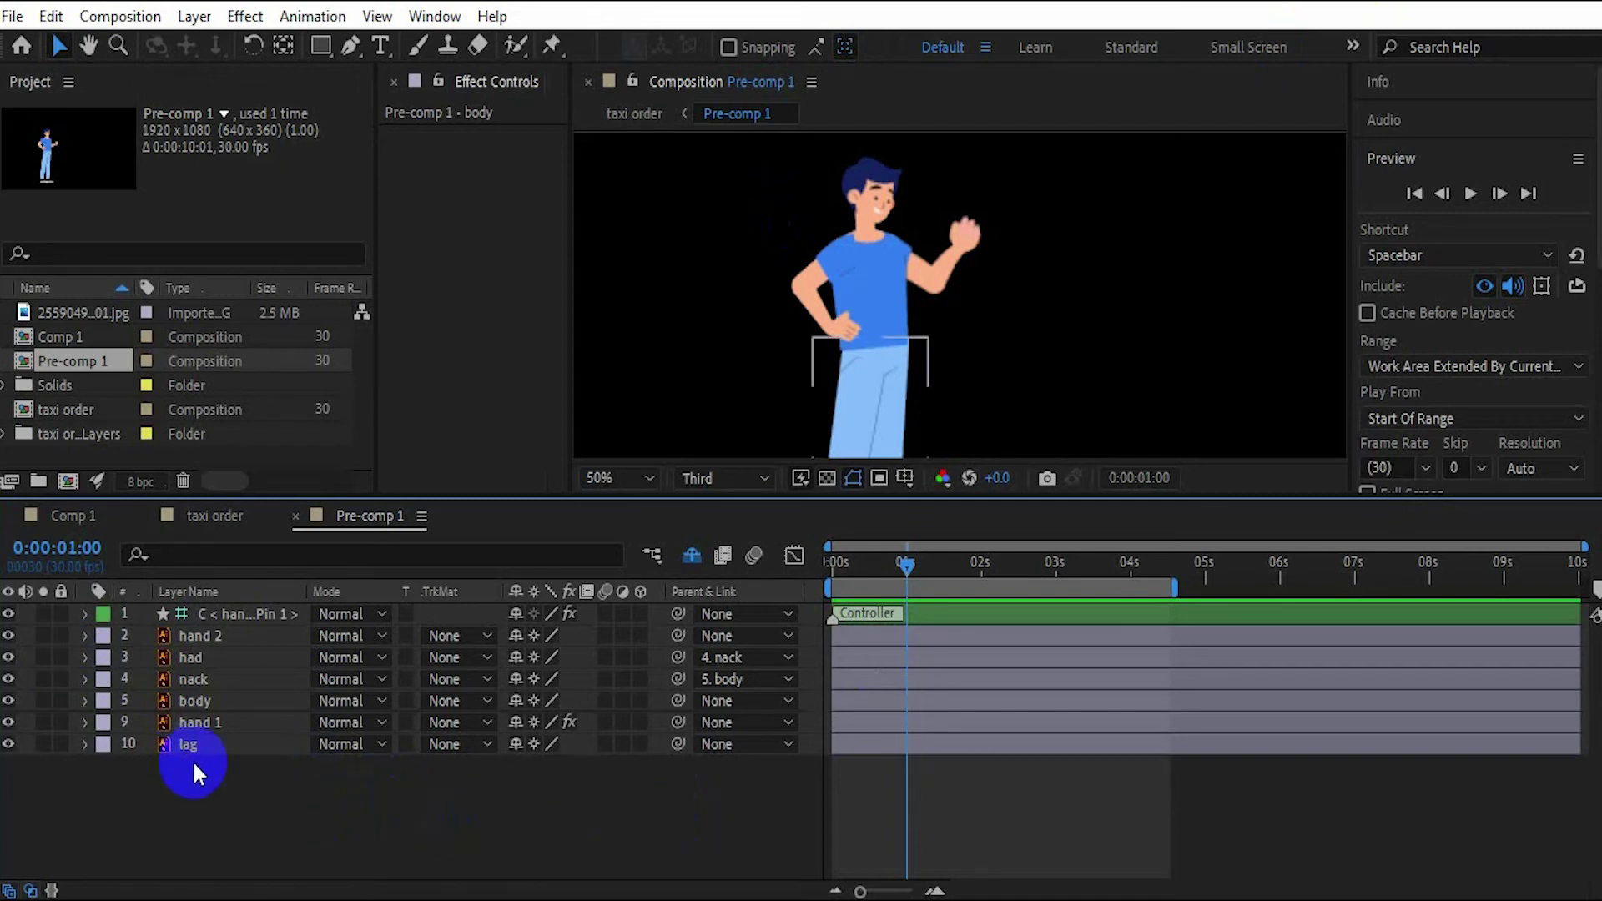
left_click(202, 518)
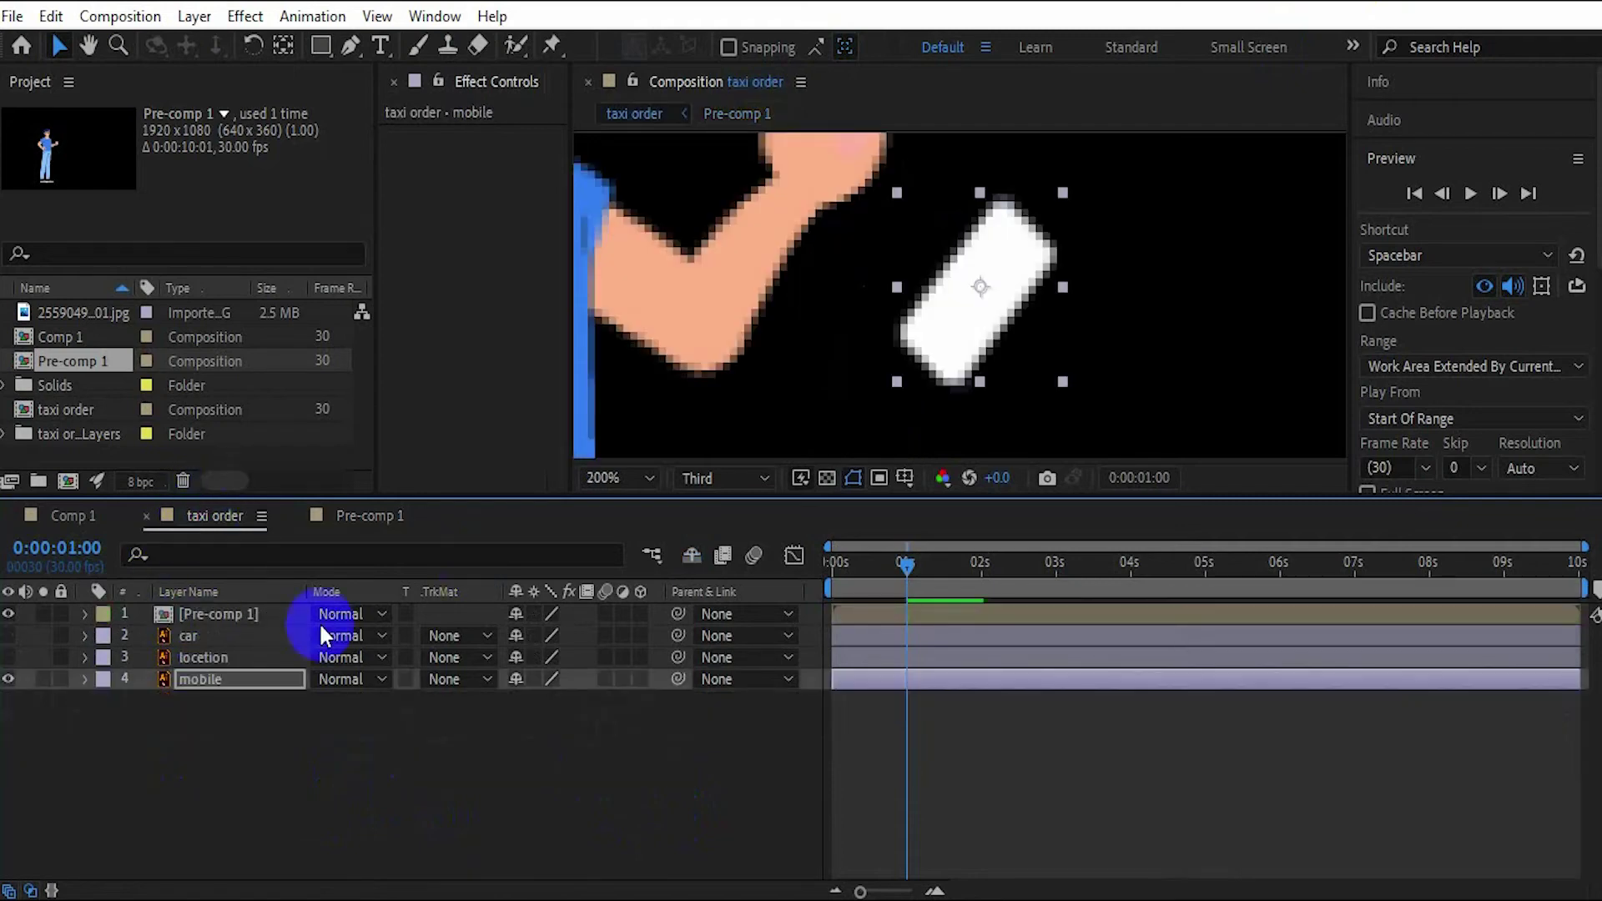
left_click(197, 677)
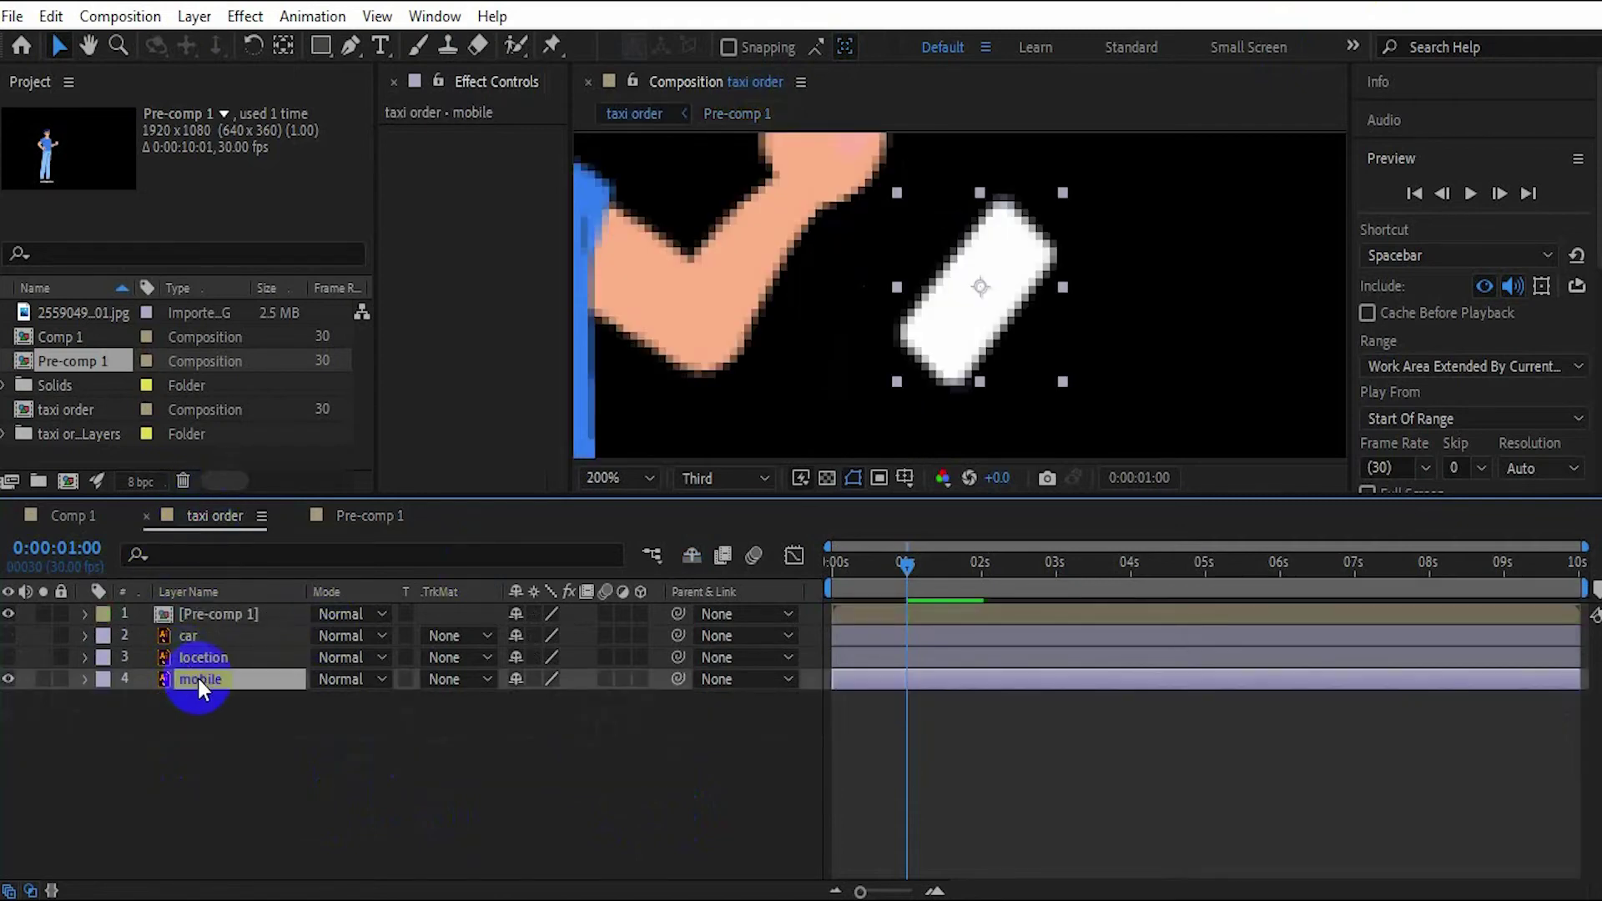
left_click(333, 516)
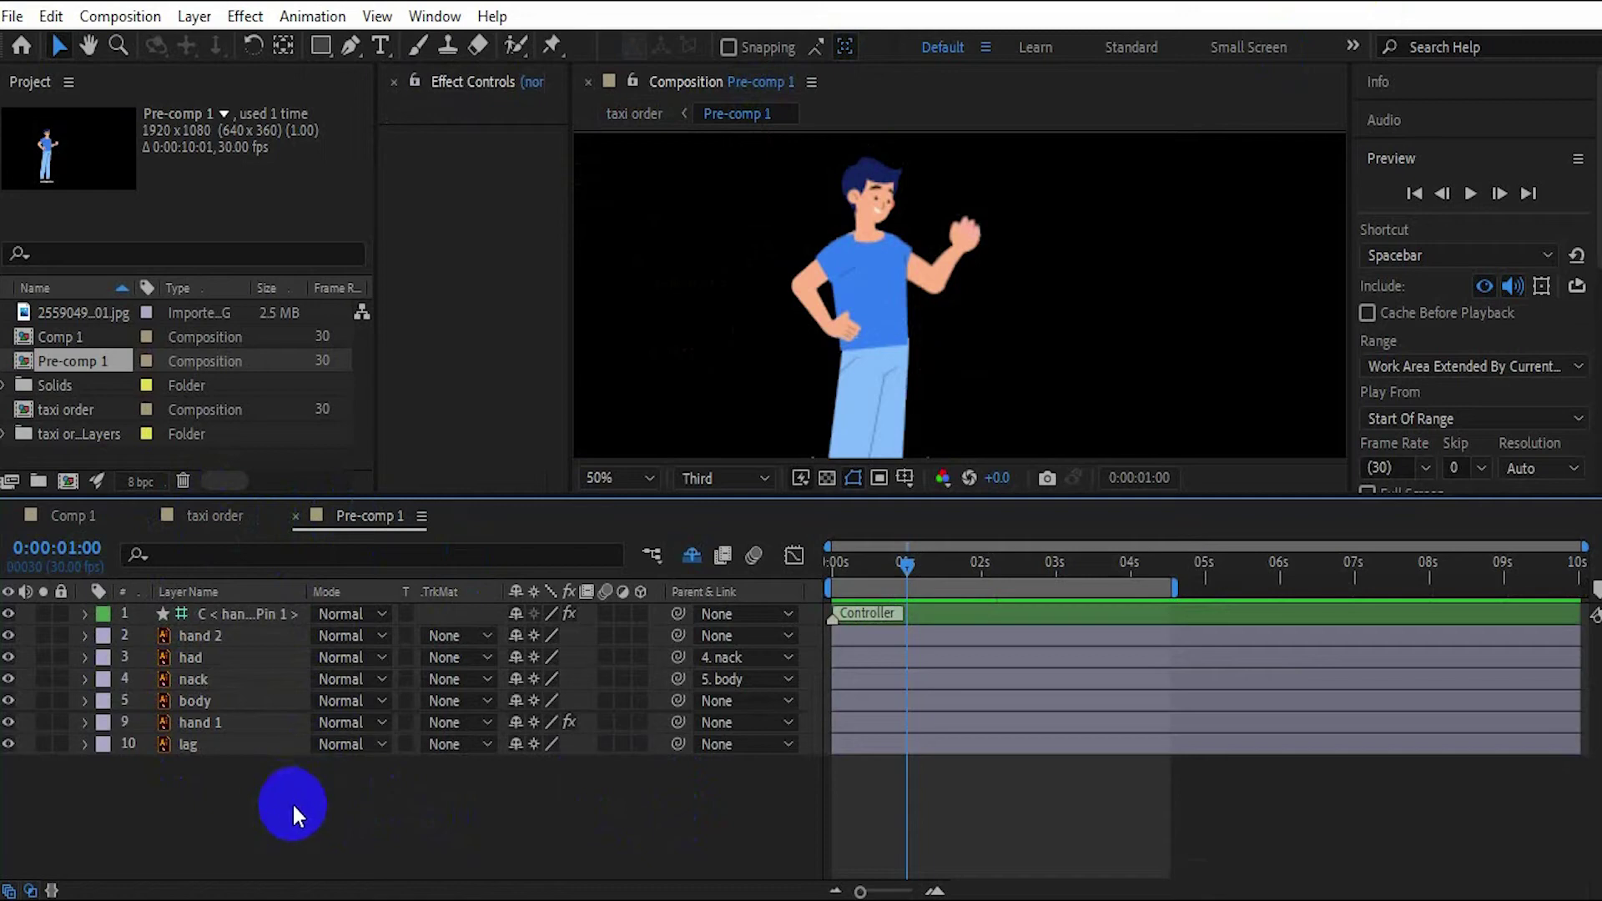
- Paste the mobile layer into Pre-comp 1, set it in the raised hand, and parent it to the hand controller
key("ctrl+v")
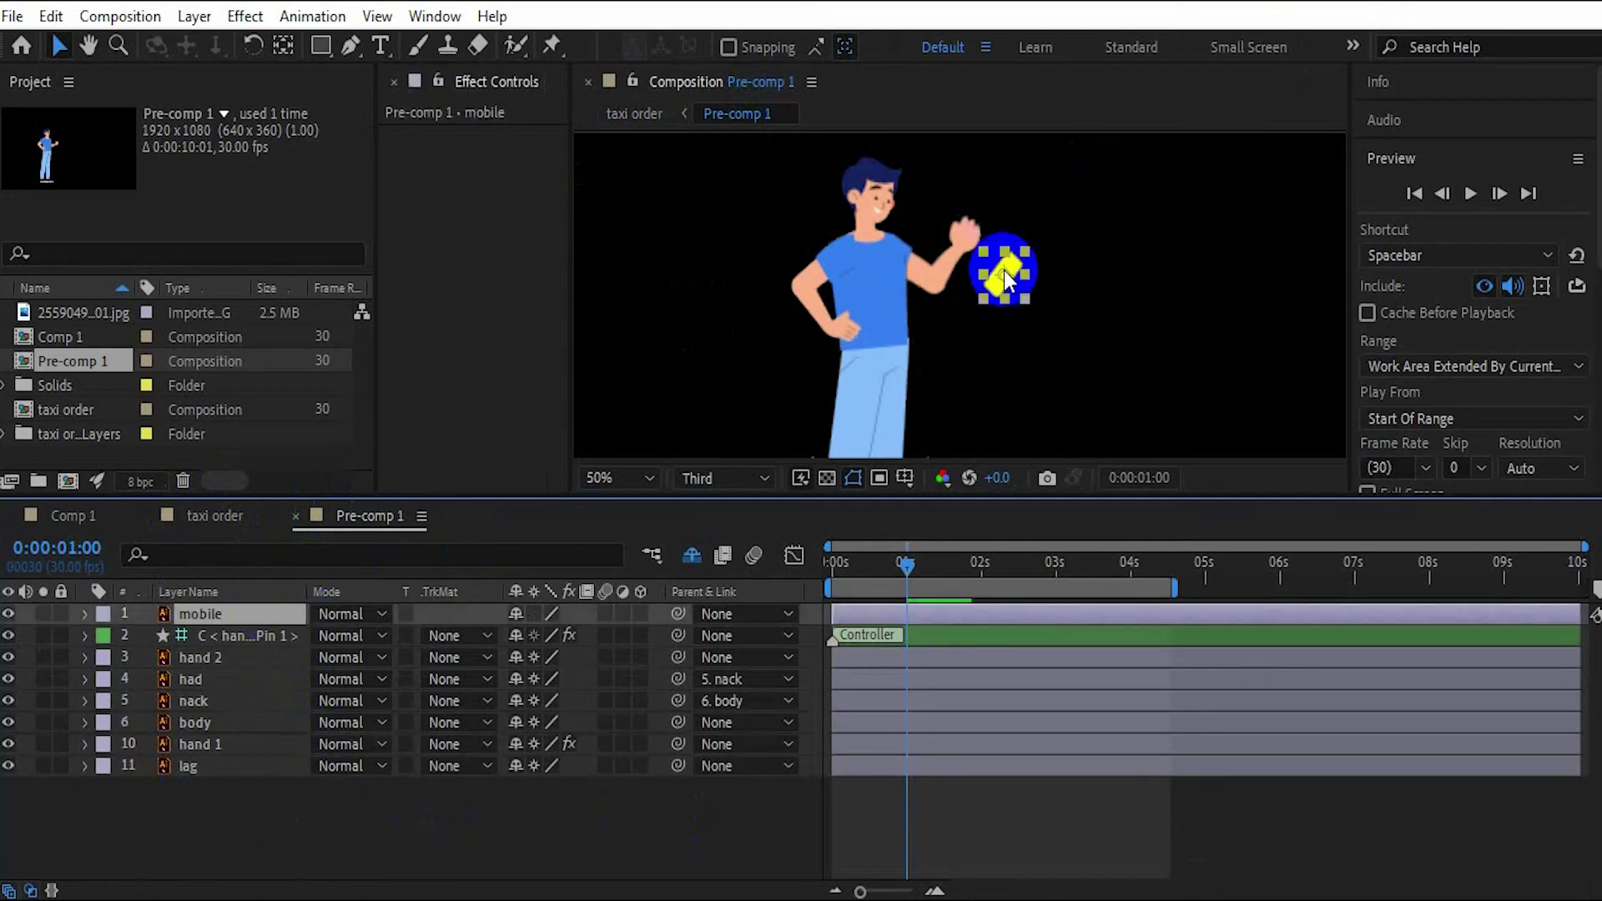
left_click_drag(1004, 271, 971, 229)
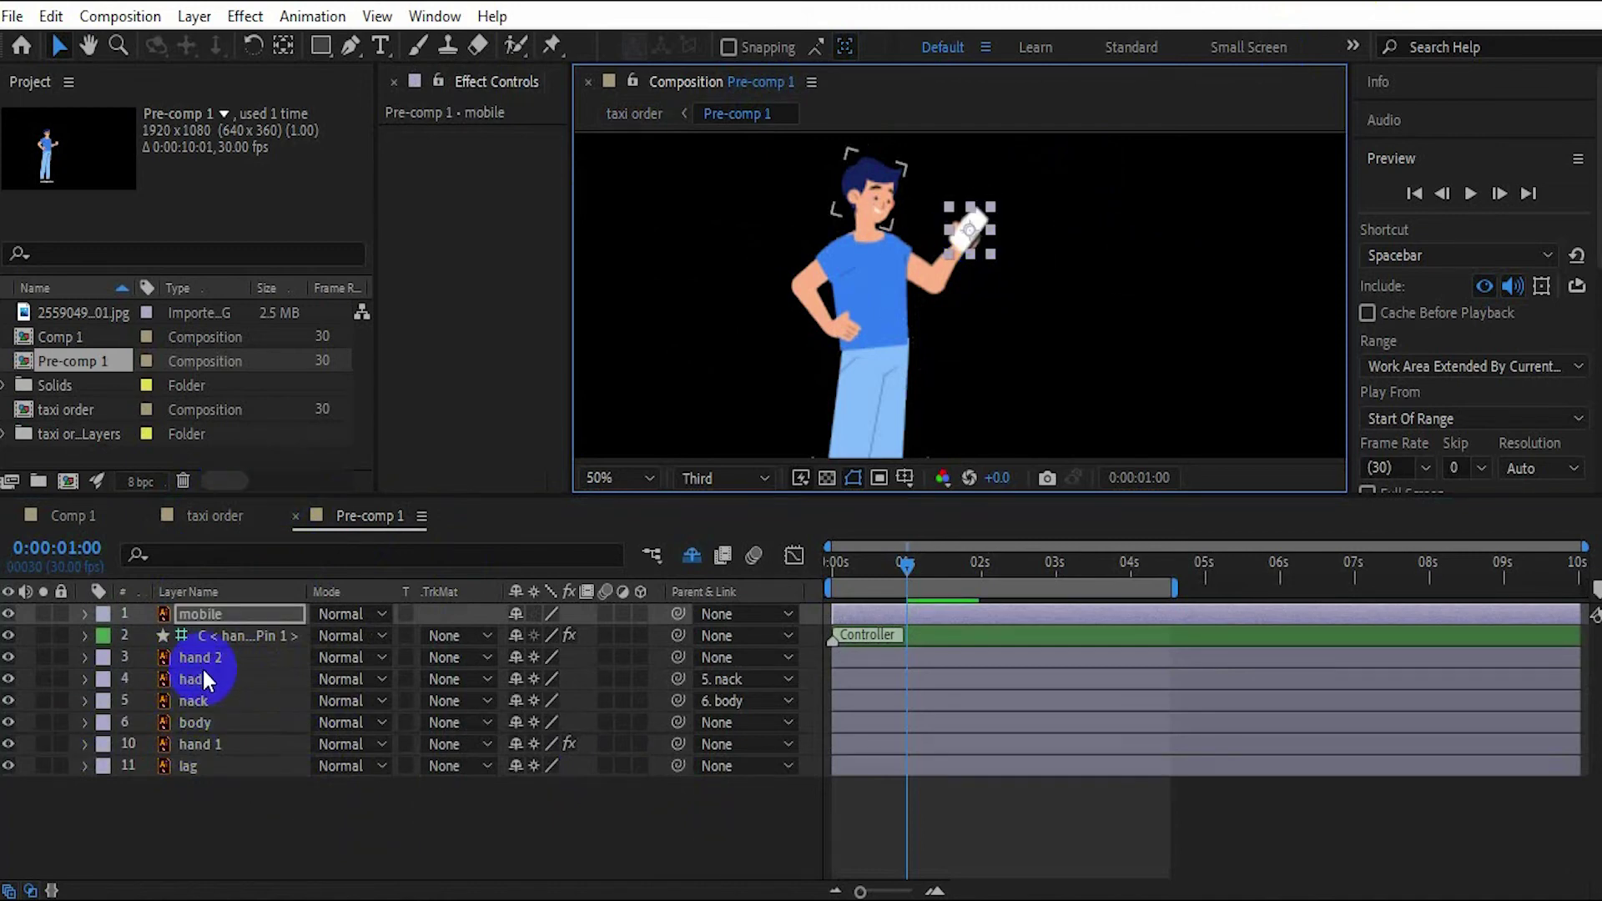
left_click_drag(678, 614, 234, 633)
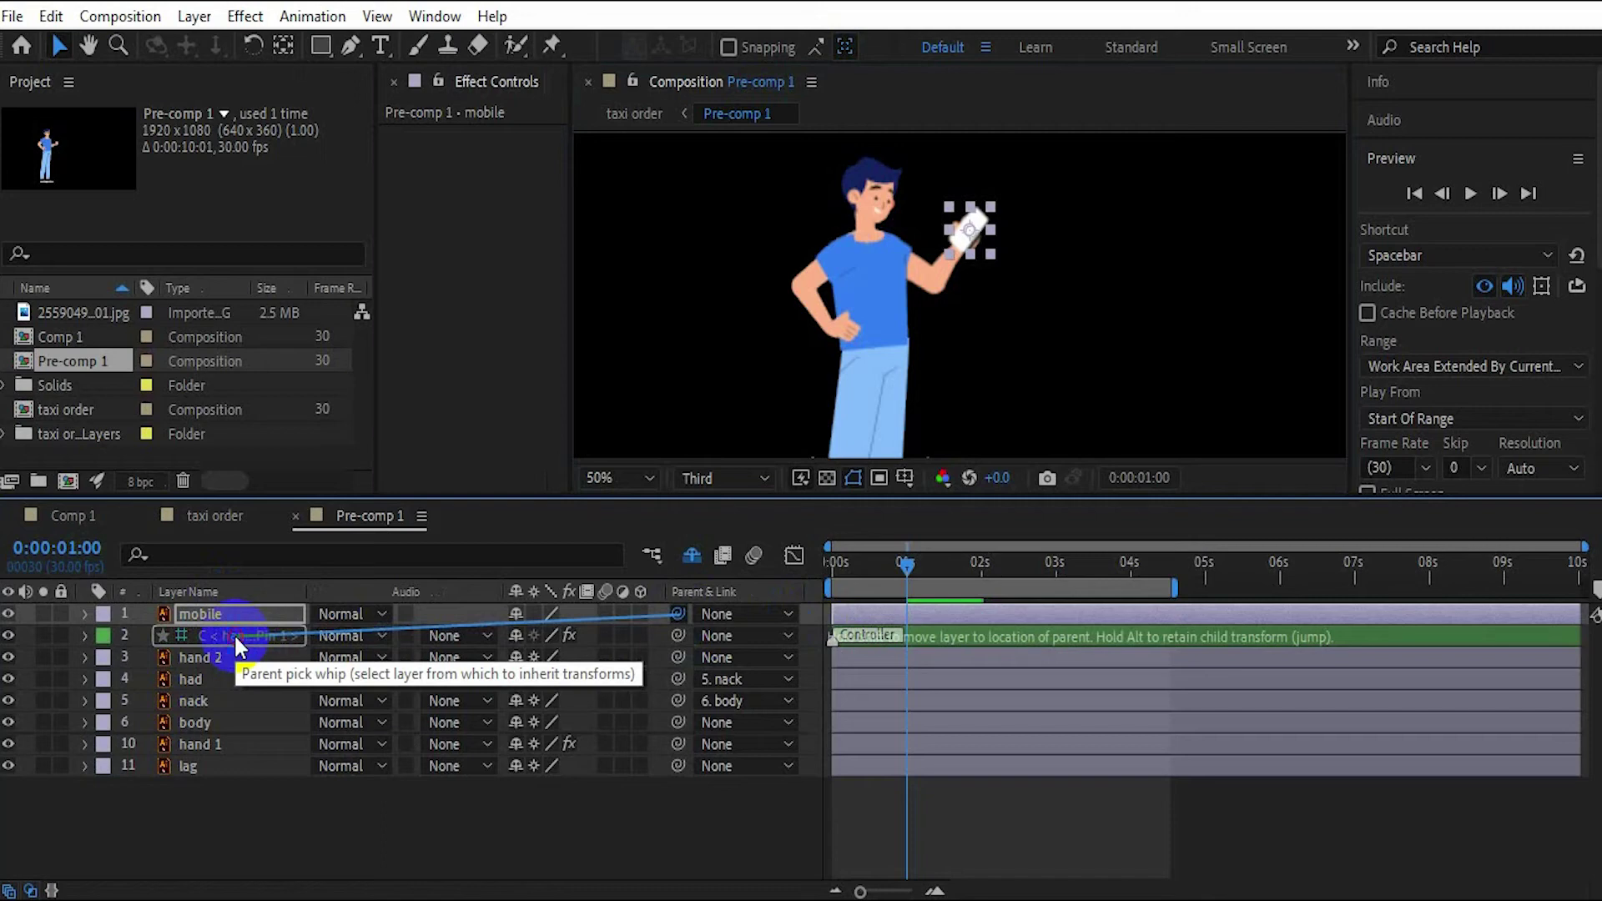
left_click_drag(234, 633, 234, 633)
left_click(900, 560)
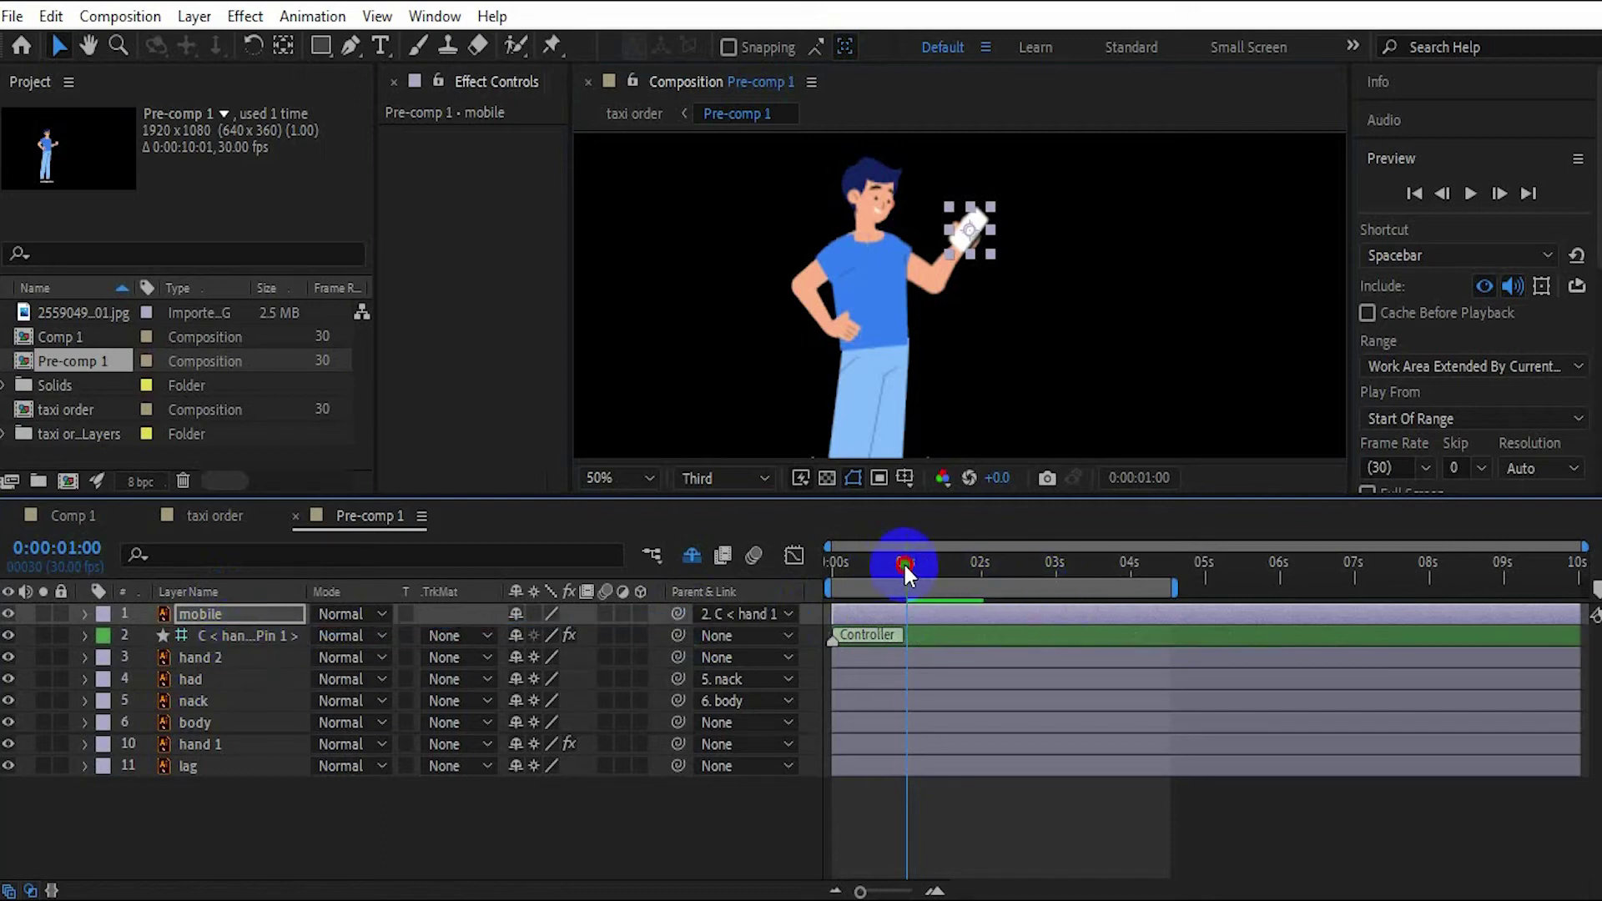
- Nudge the phone so it sits in the hand at 03:09 and near the start
mouse_move(904, 570)
left_mouse_down()
mouse_move(860, 576)
mouse_move(1075, 579)
left_mouse_up()
left_click(966, 284)
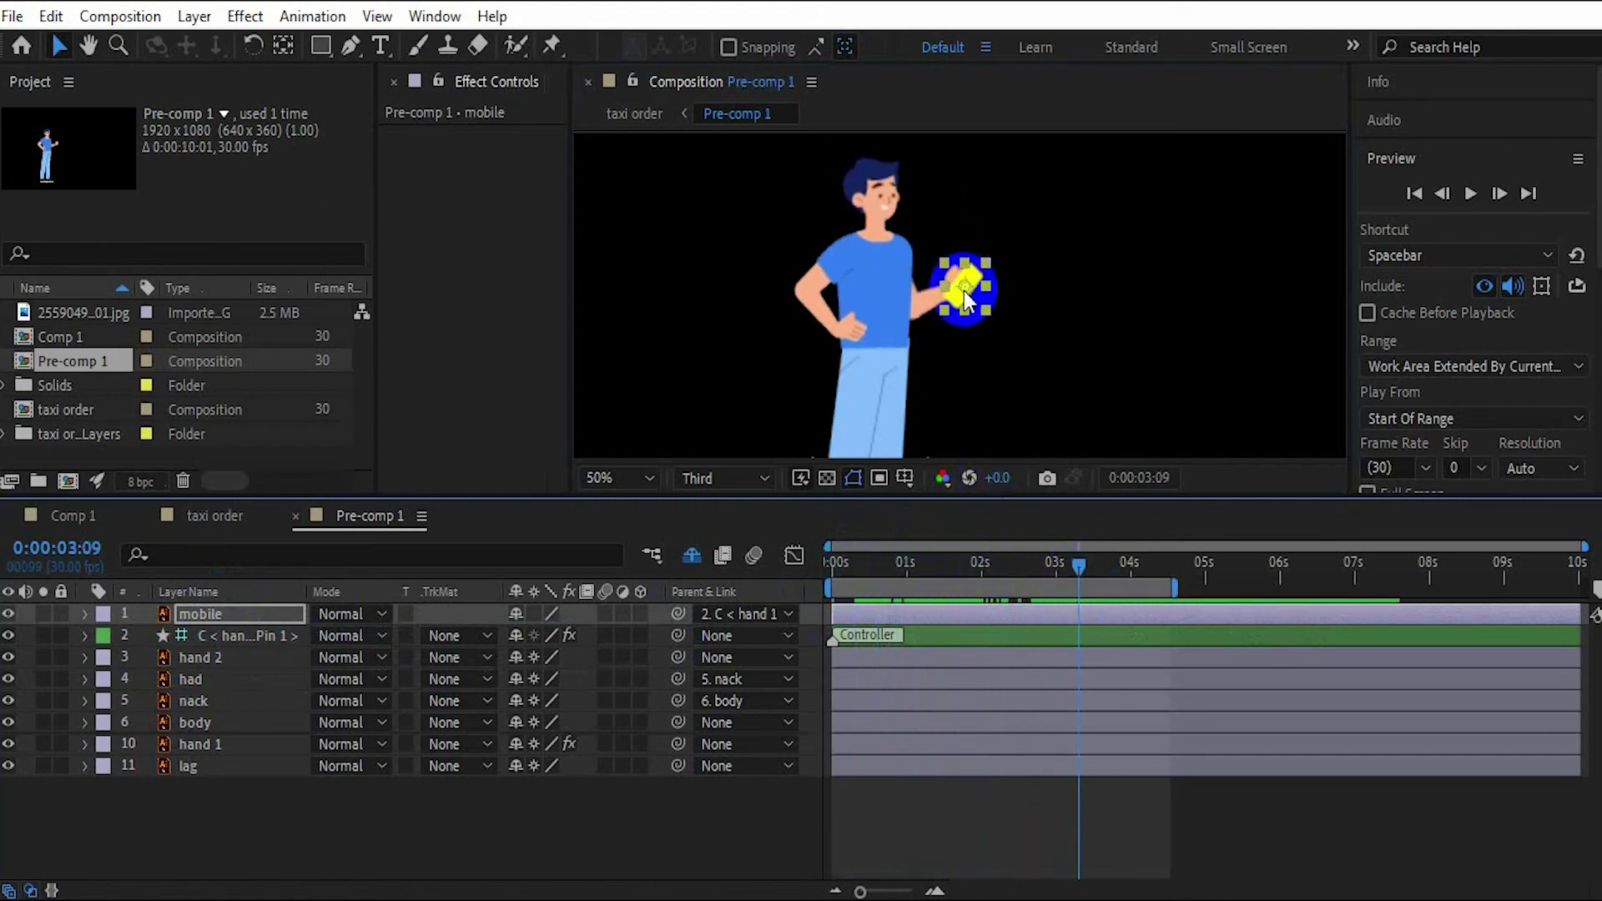
left_click_drag(964, 291, 961, 282)
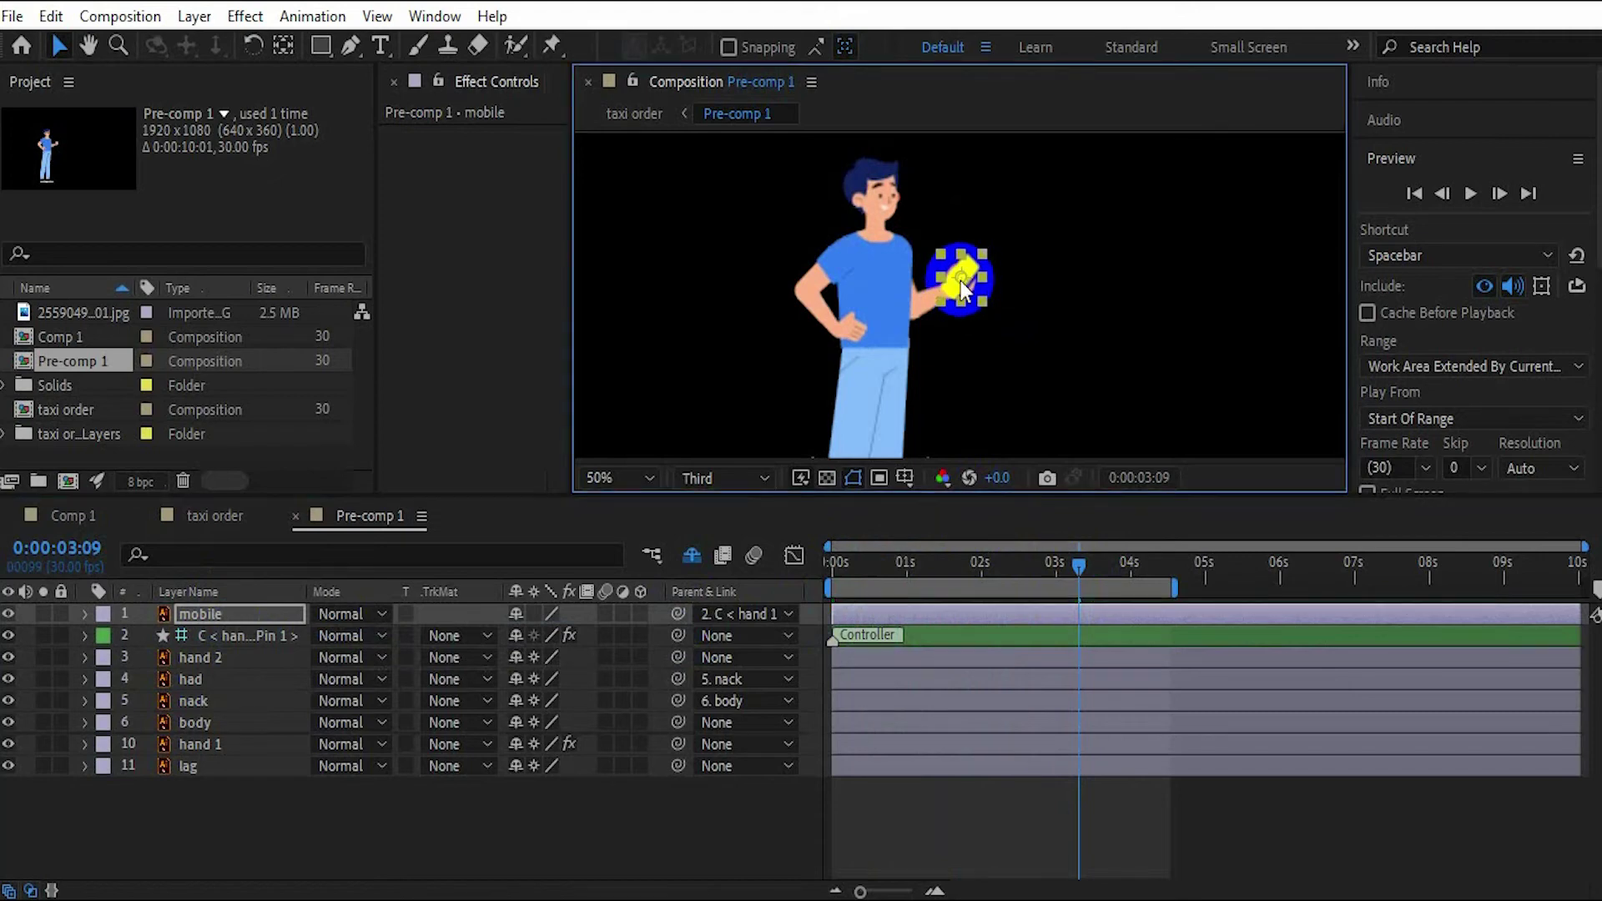
mouse_move(1081, 569)
left_mouse_down()
mouse_move(845, 562)
mouse_move(946, 554)
mouse_move(890, 551)
left_mouse_up()
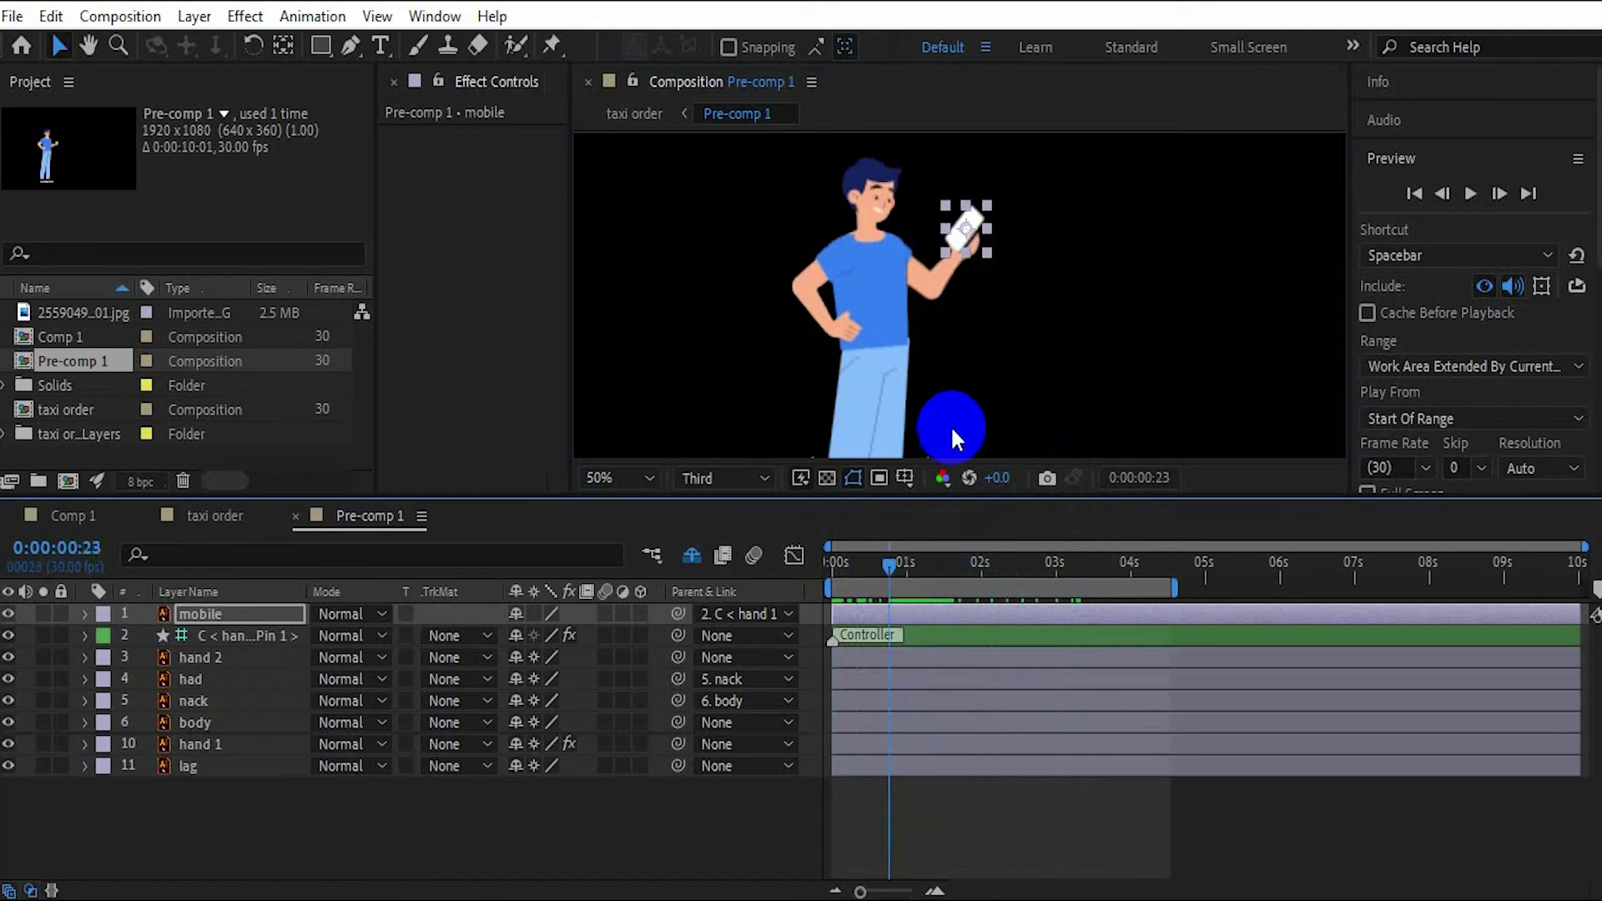
left_click_drag(977, 229, 976, 338)
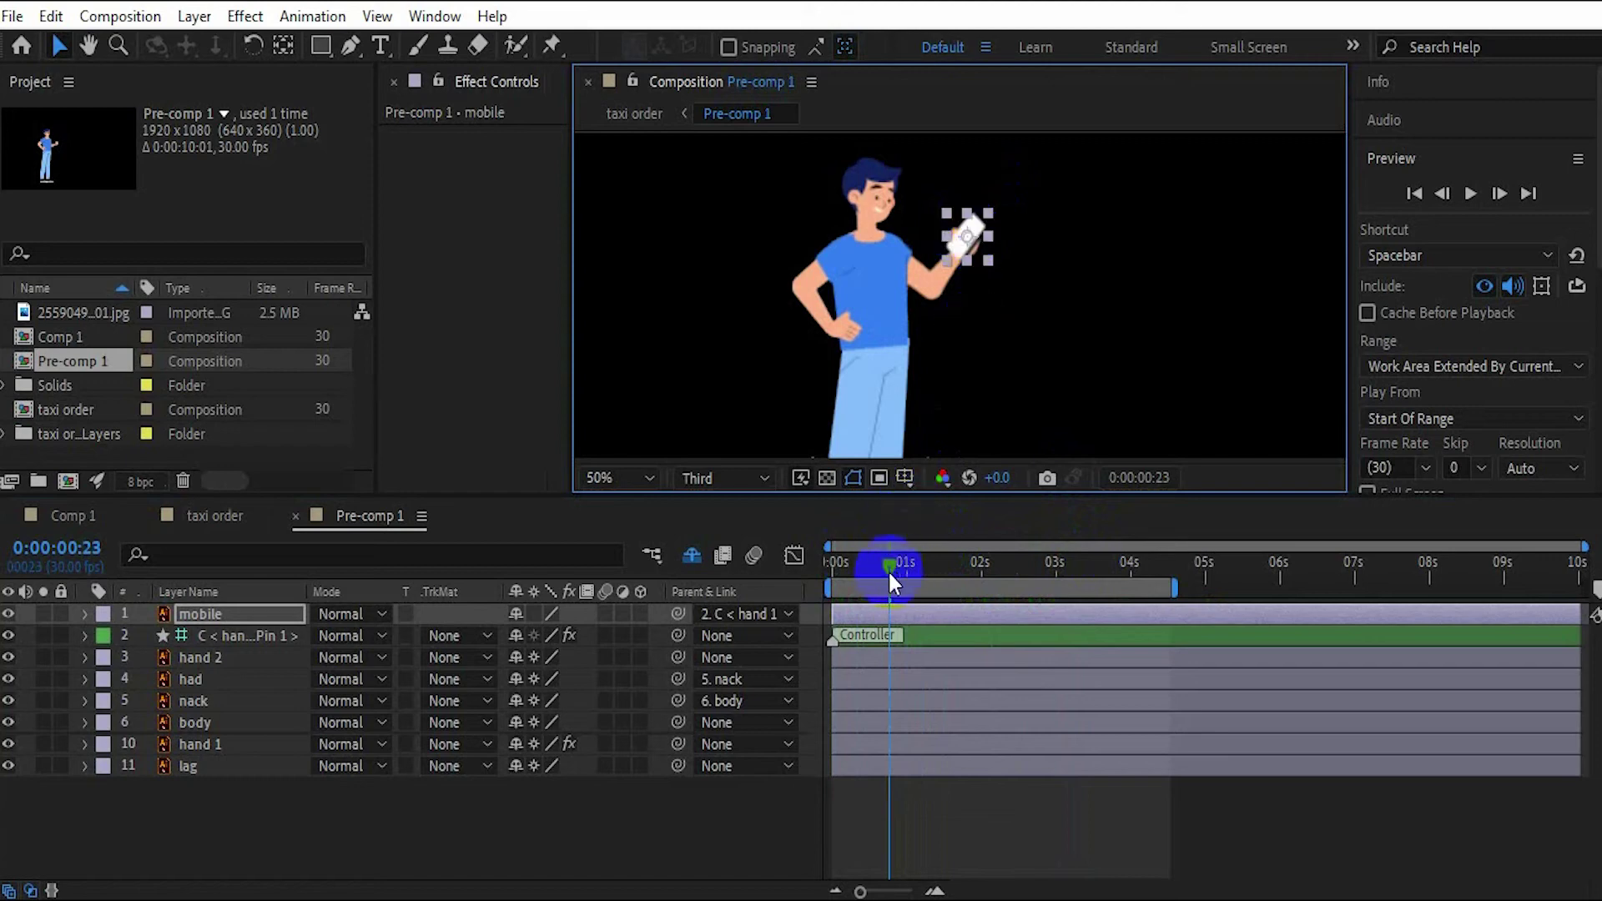
mouse_move(872, 567)
left_mouse_down()
mouse_move(1080, 568)
mouse_move(832, 567)
left_mouse_up()
- Preview the wave animation with the phone and return the playhead to 0:00:00:00
left_click(1469, 195)
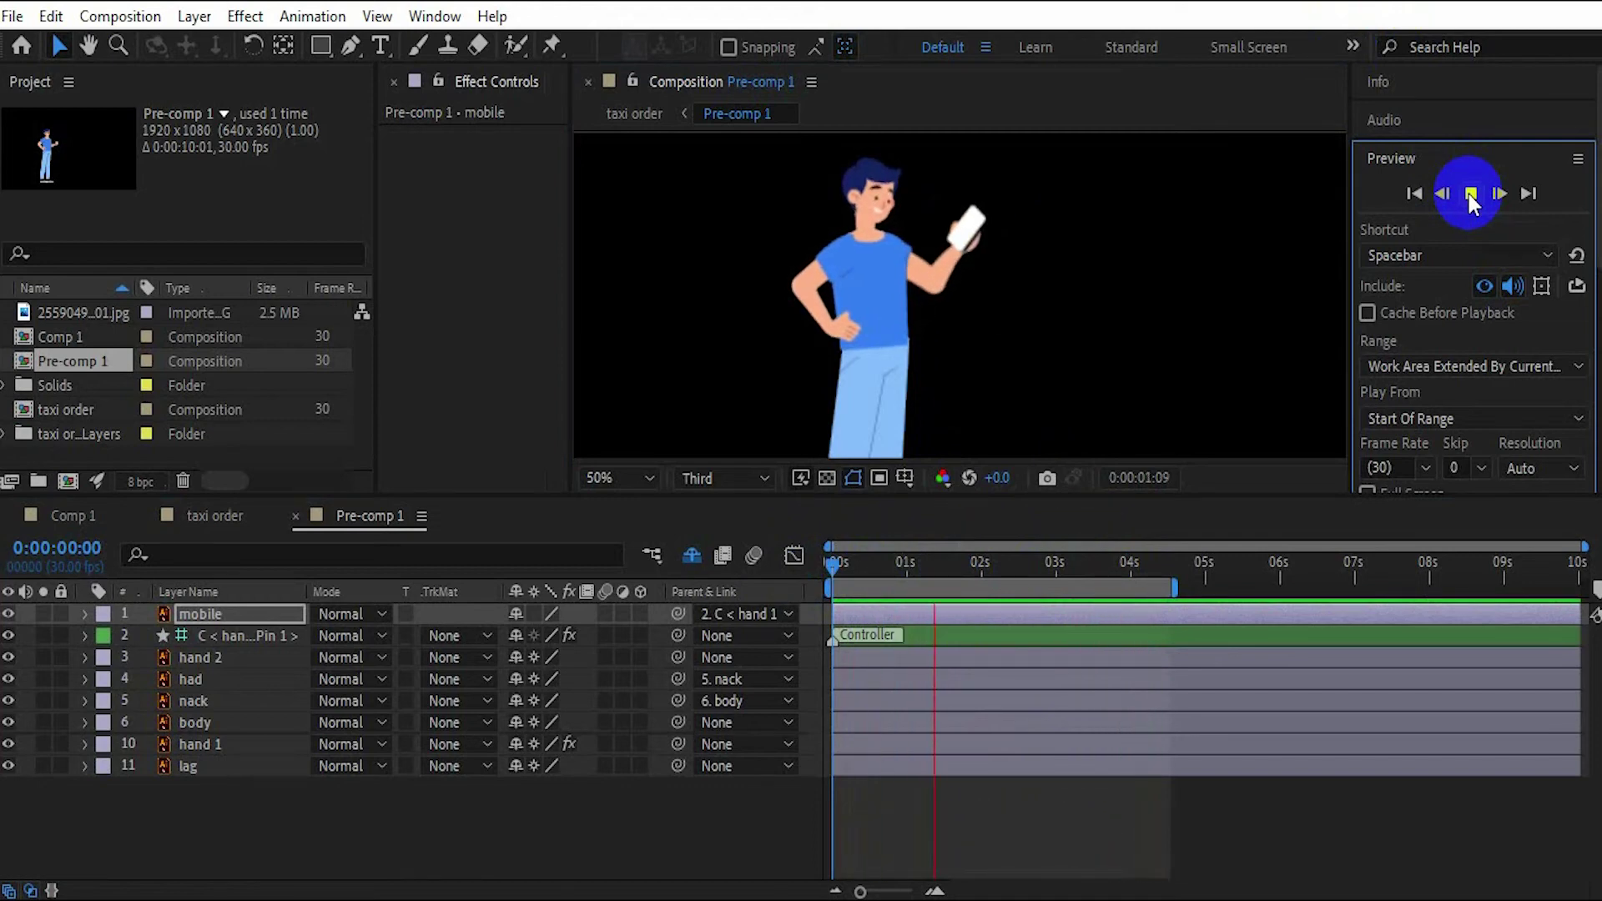
left_click(1470, 195)
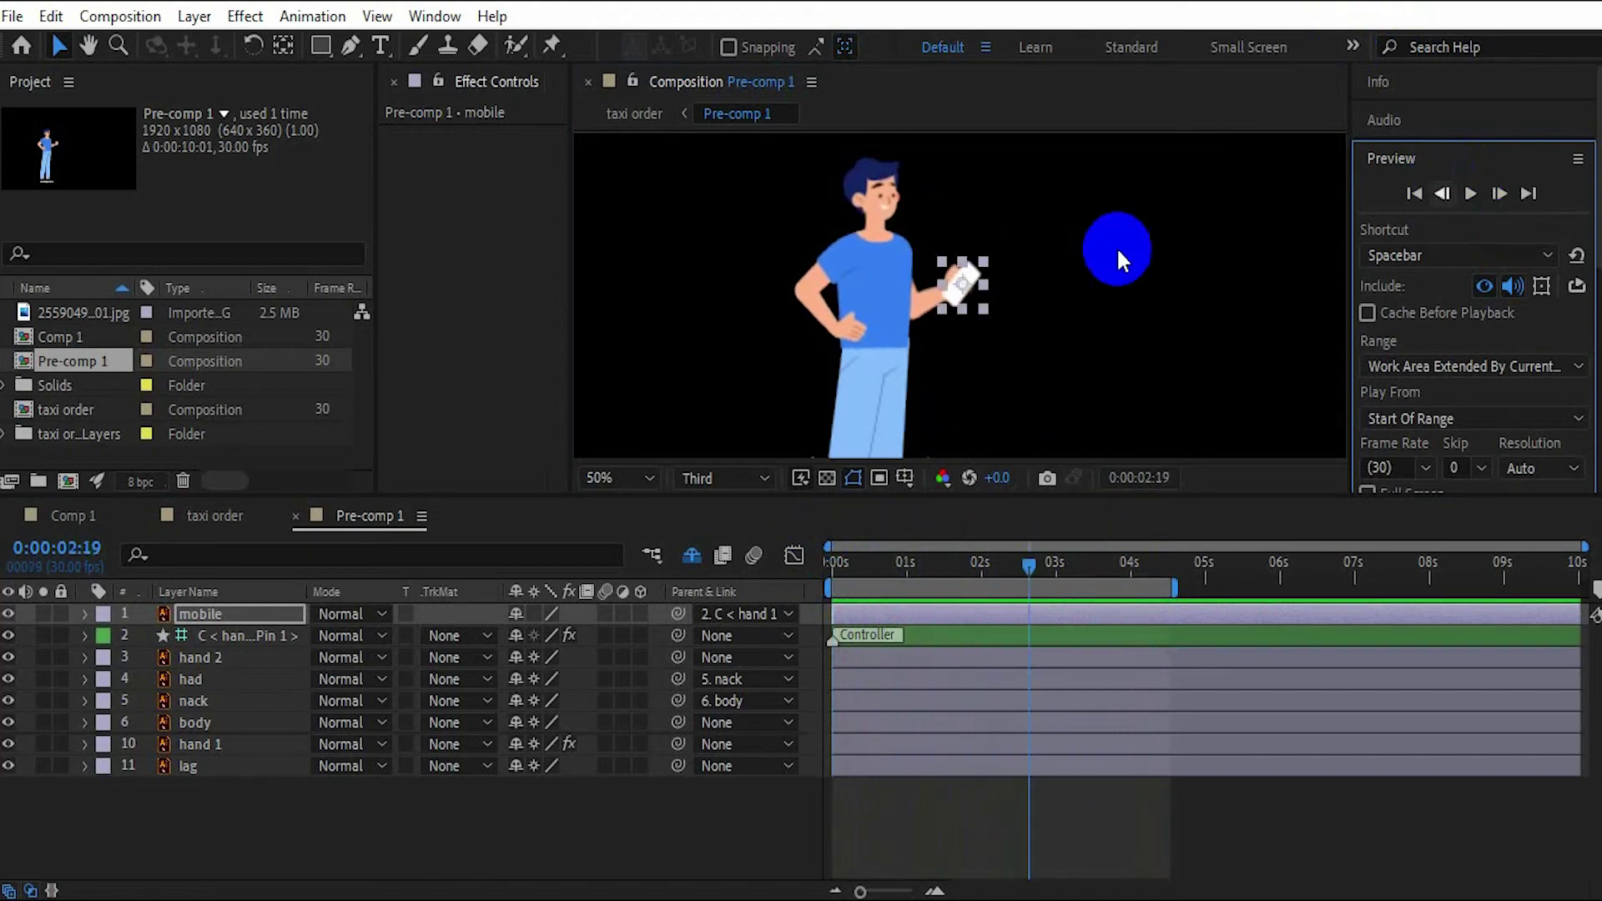
left_click(964, 292)
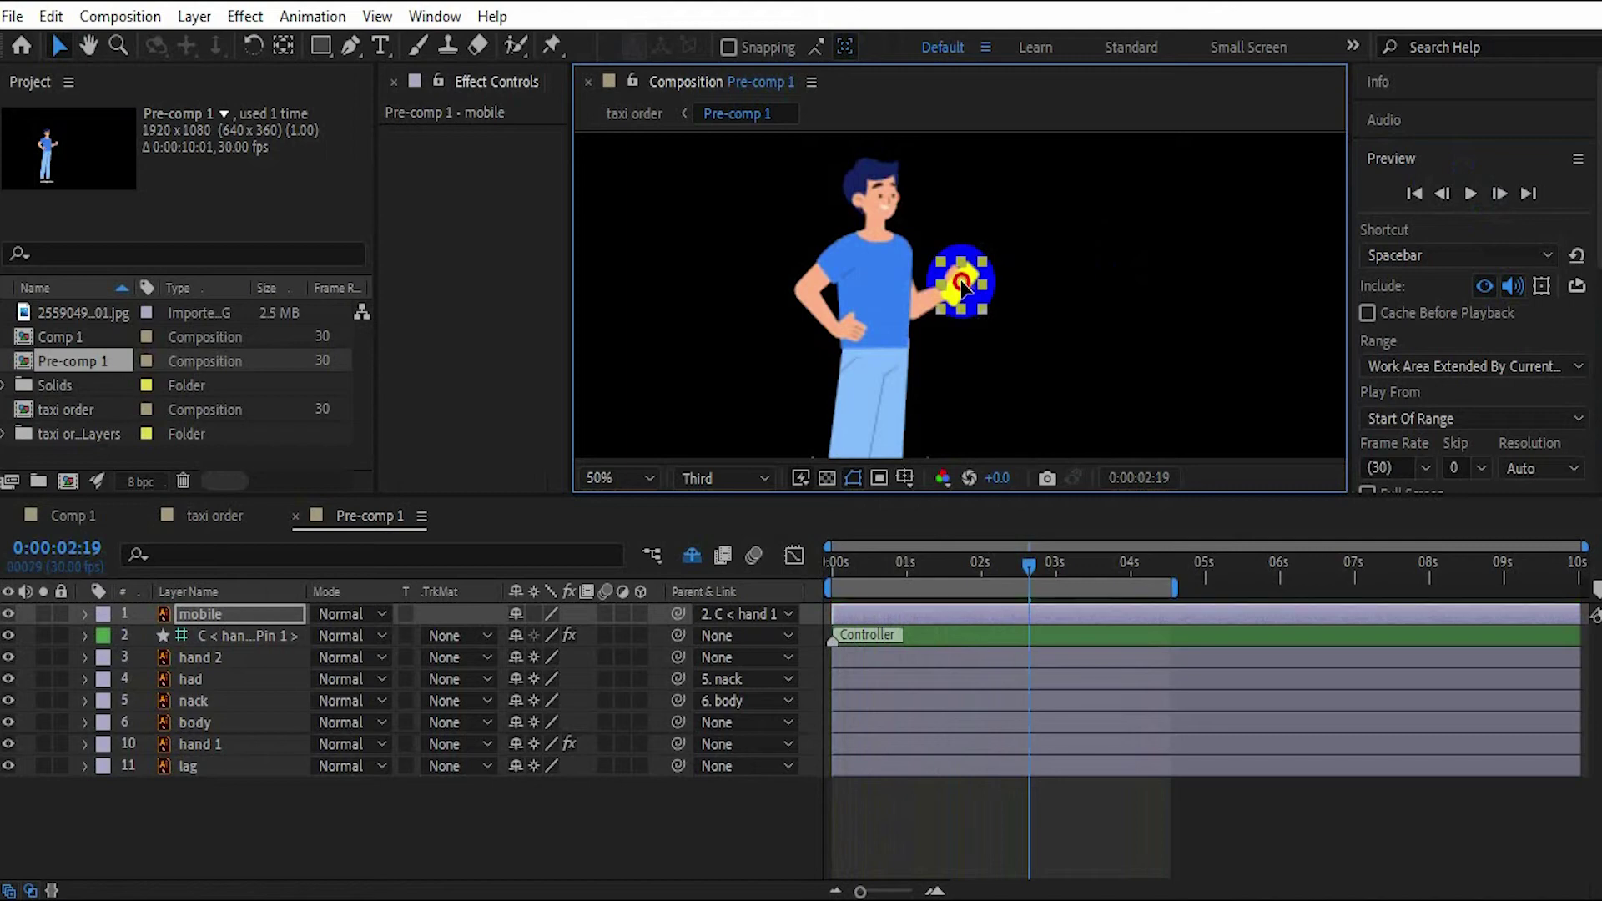
left_click(1470, 194)
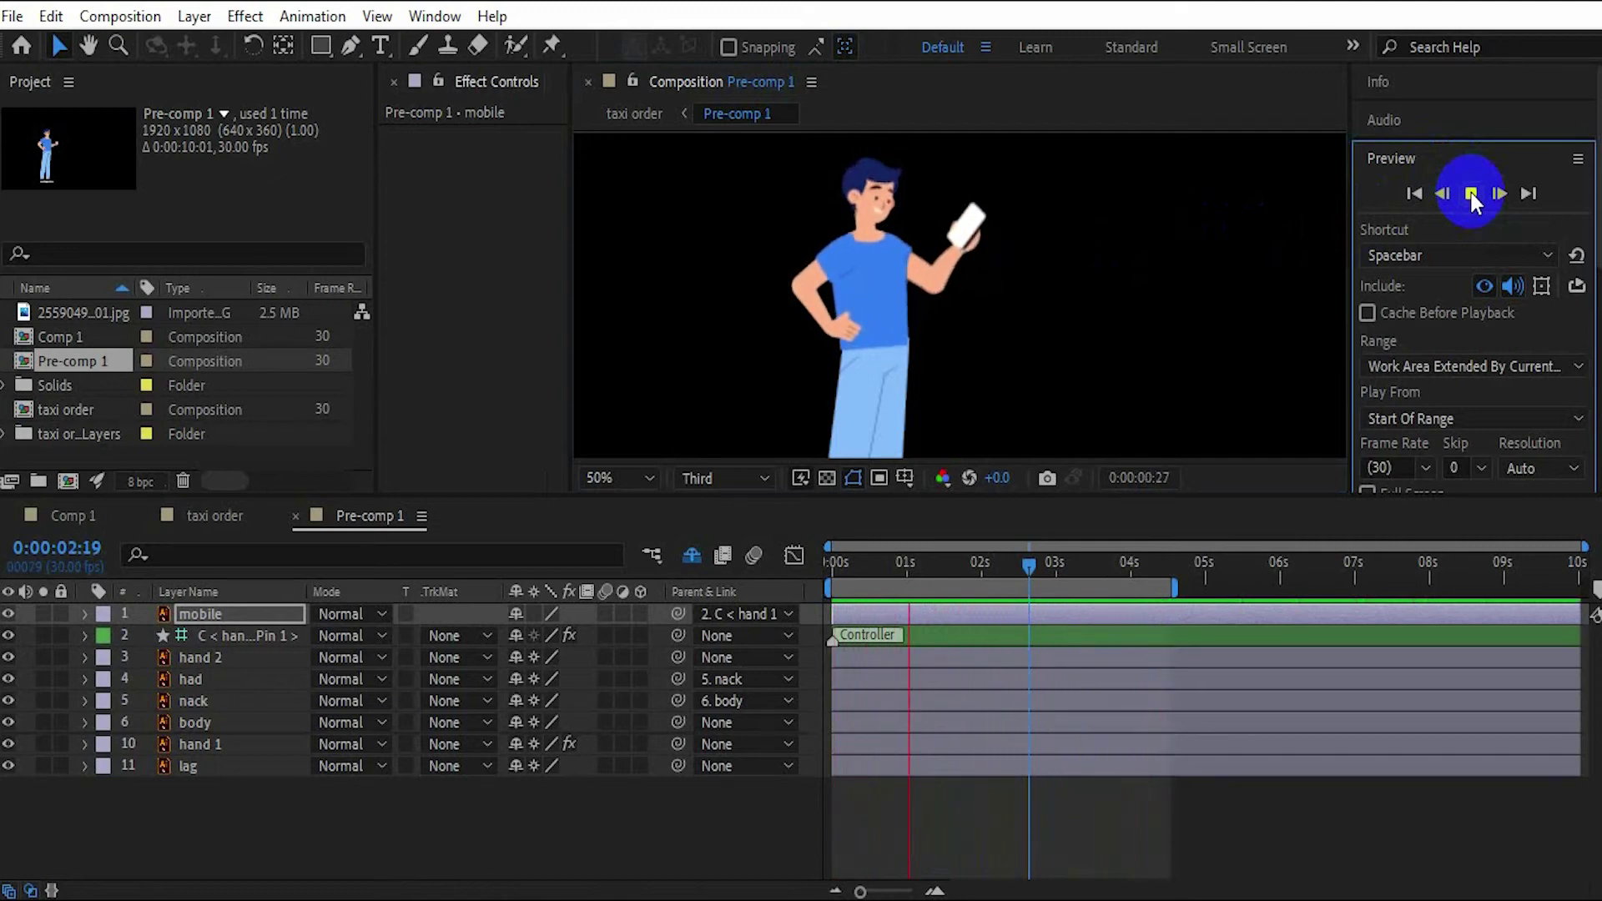
left_click(1470, 193)
left_click_drag(930, 570, 811, 589)
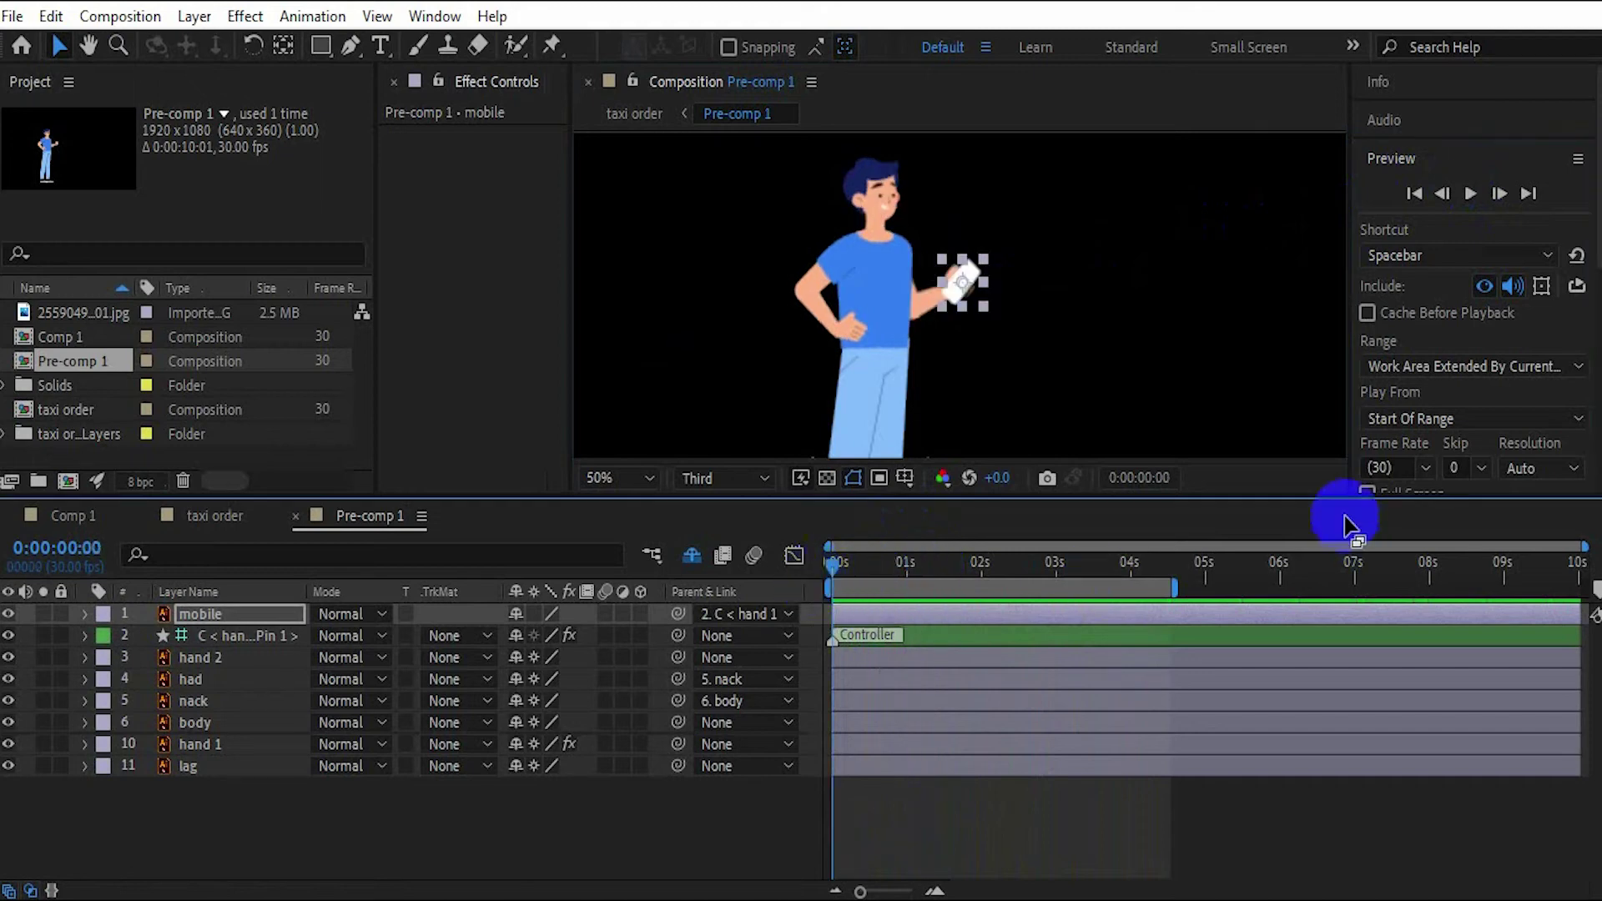
- Delete the extra mobile layer in taxi order and show the car and locetion layers again
left_click(191, 526)
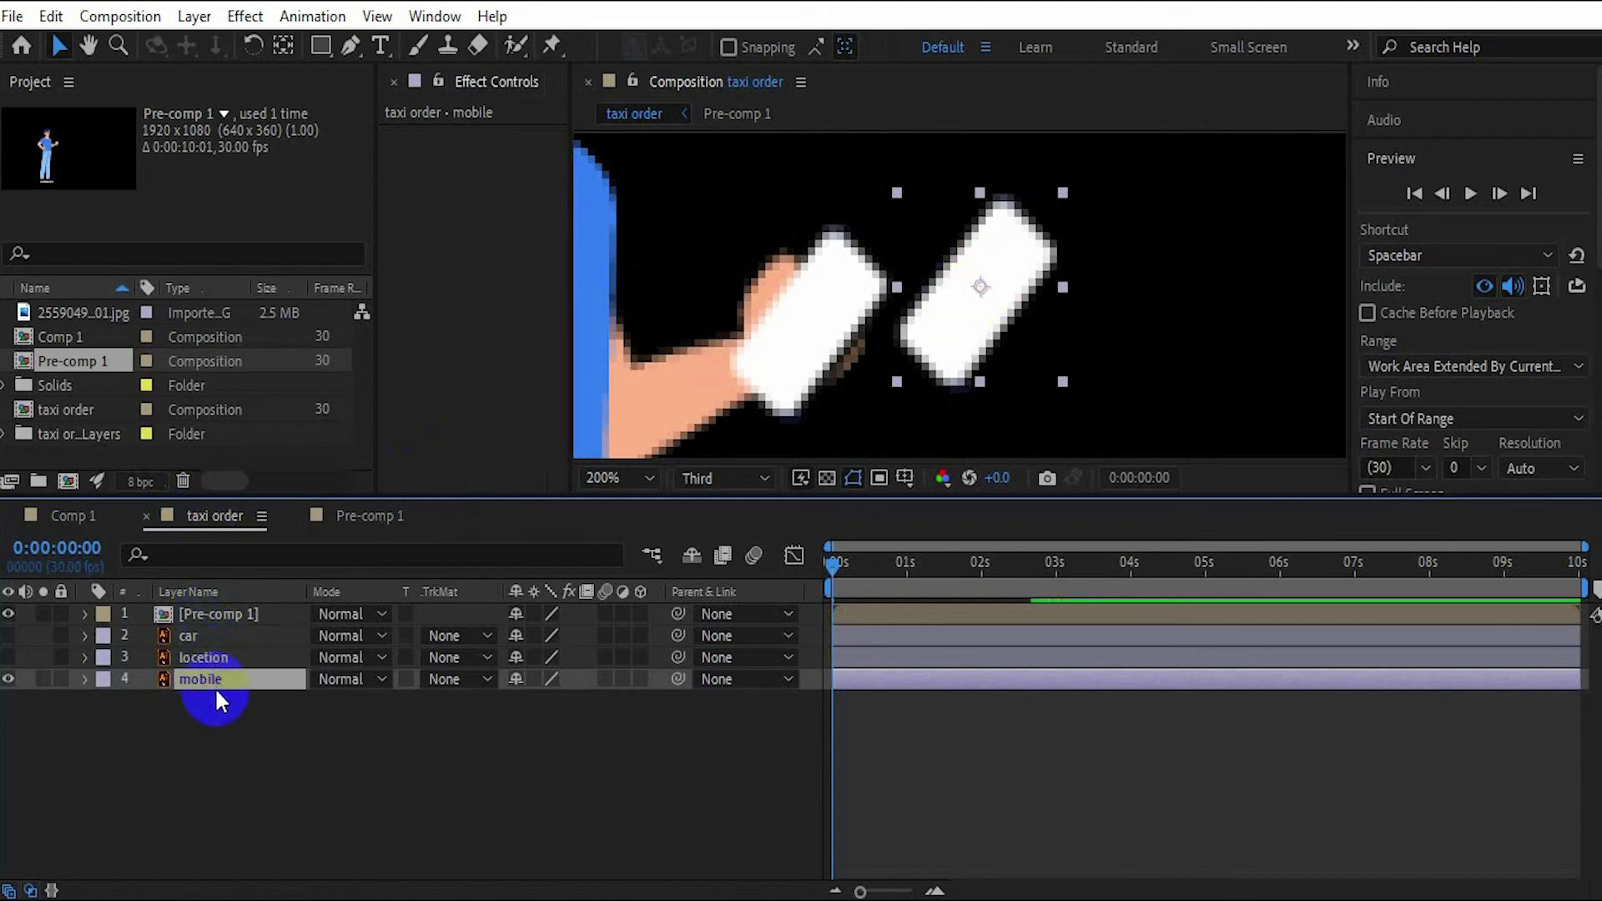
key("Delete")
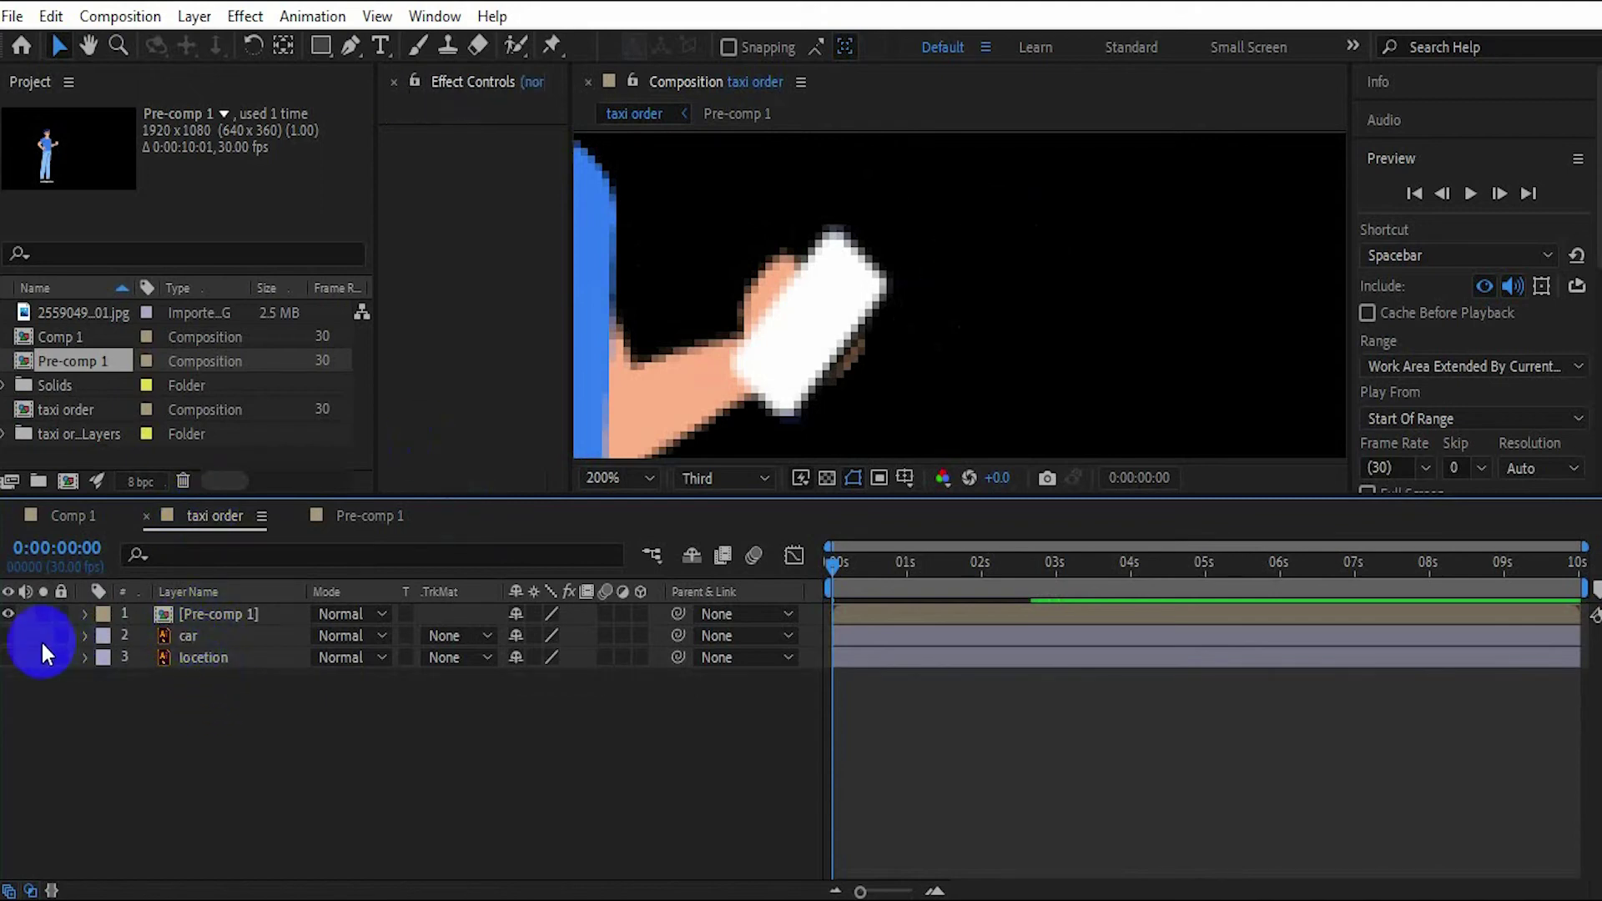
left_click(8, 657)
left_click(9, 635)
scroll(970, 272, "down", 3)
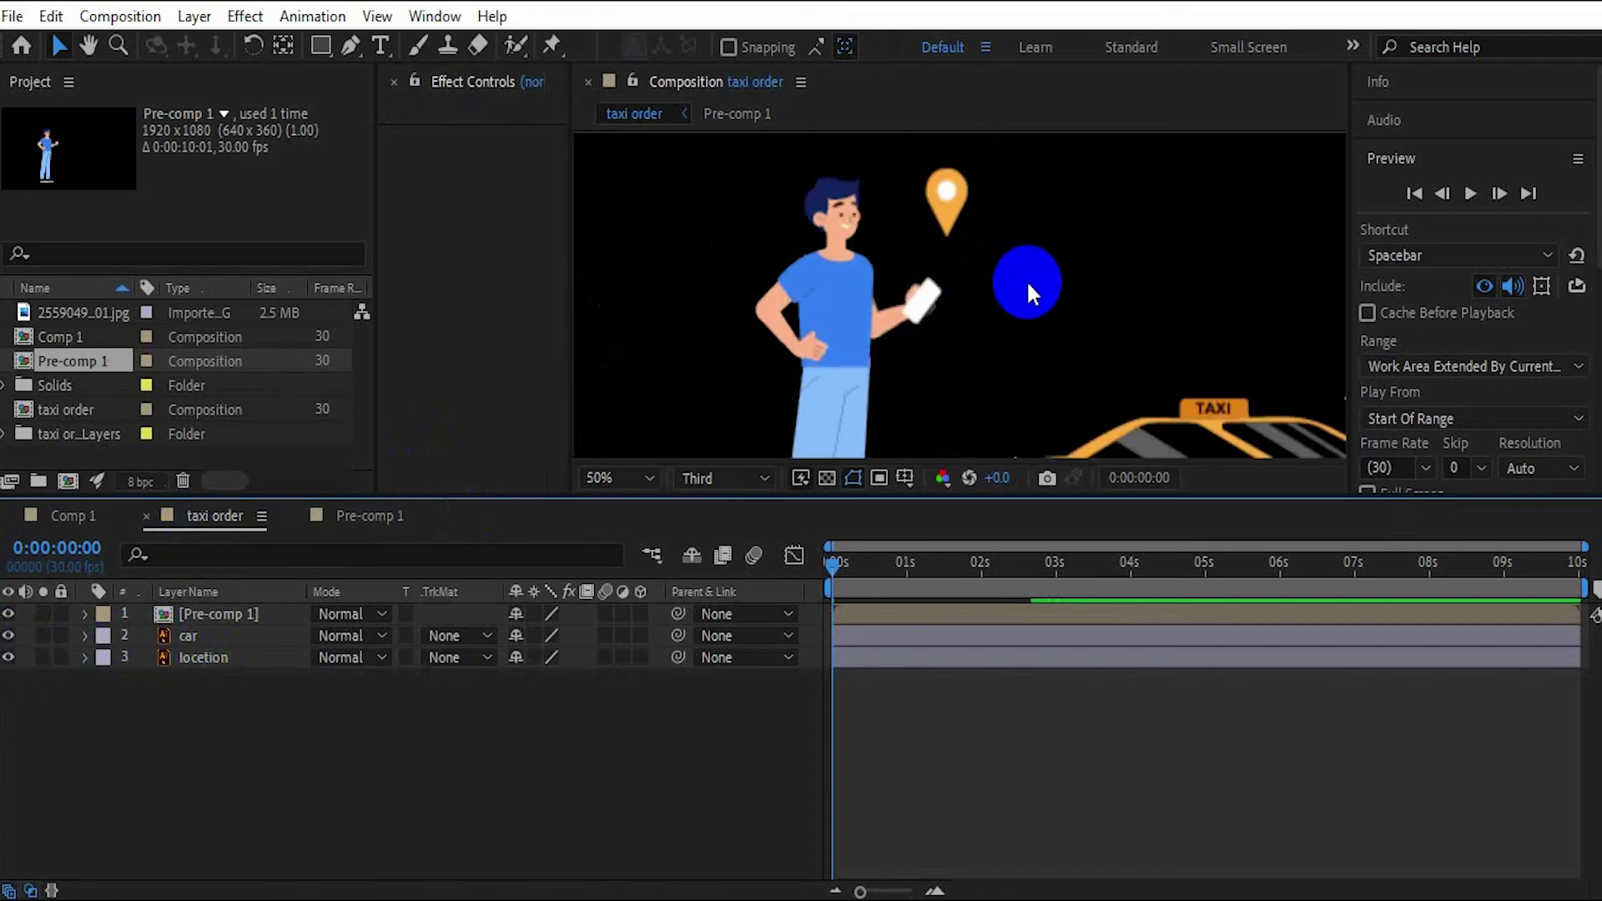
- Check the character and location pin in the viewer and zoom out to fit the frame
left_click(948, 192)
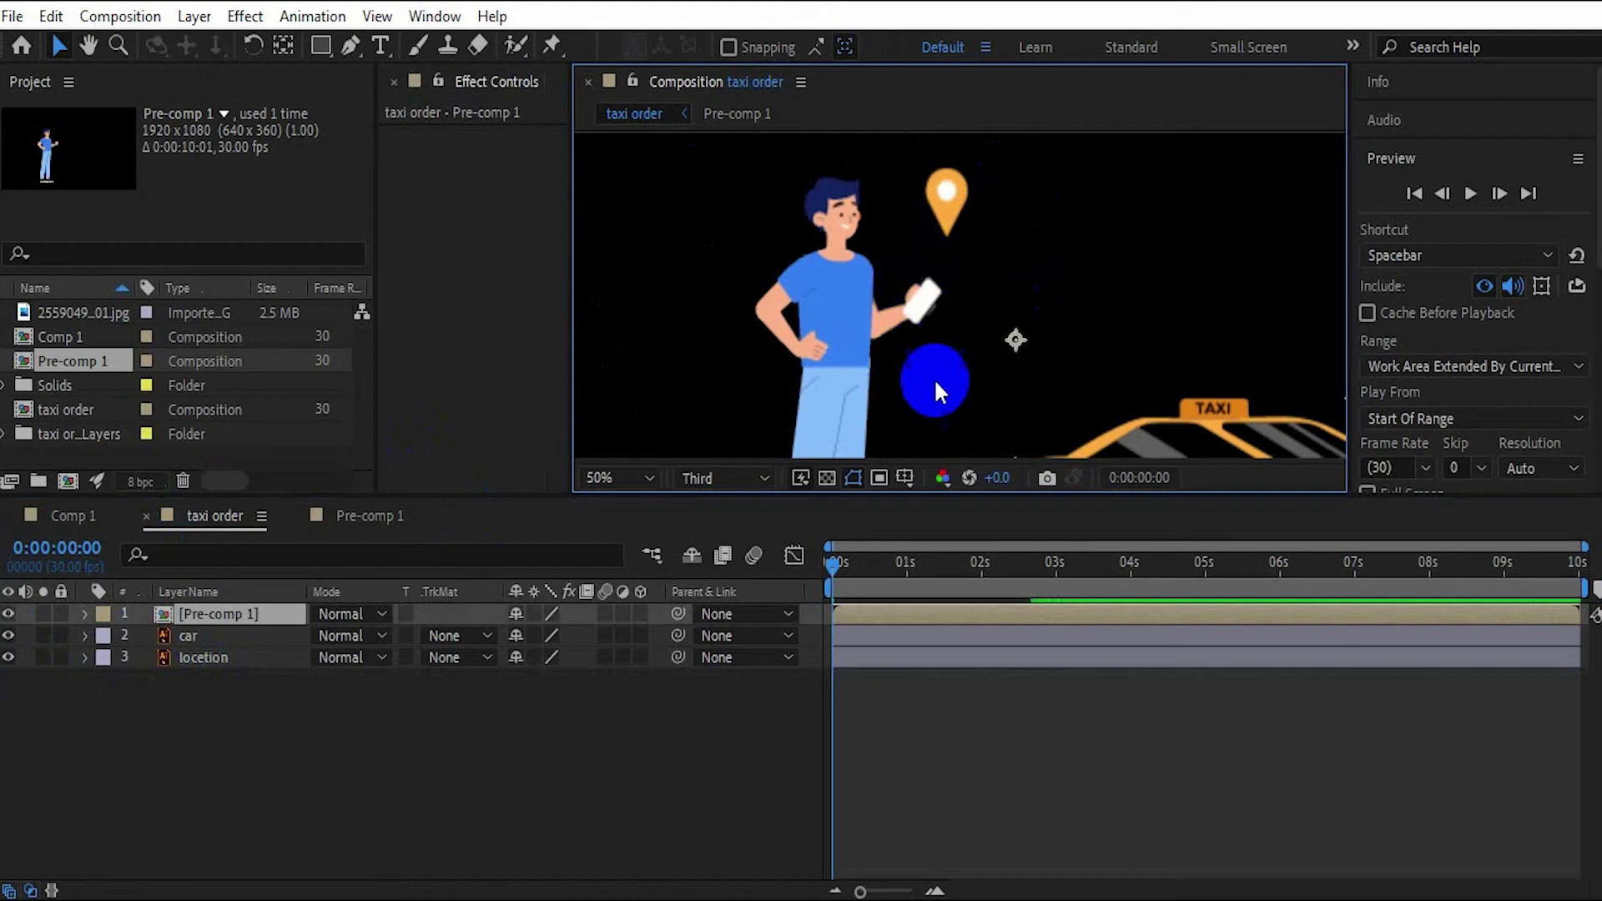
mouse_move(837, 571)
left_mouse_down()
mouse_move(957, 578)
mouse_move(963, 559)
mouse_move(818, 561)
mouse_move(832, 561)
left_mouse_up()
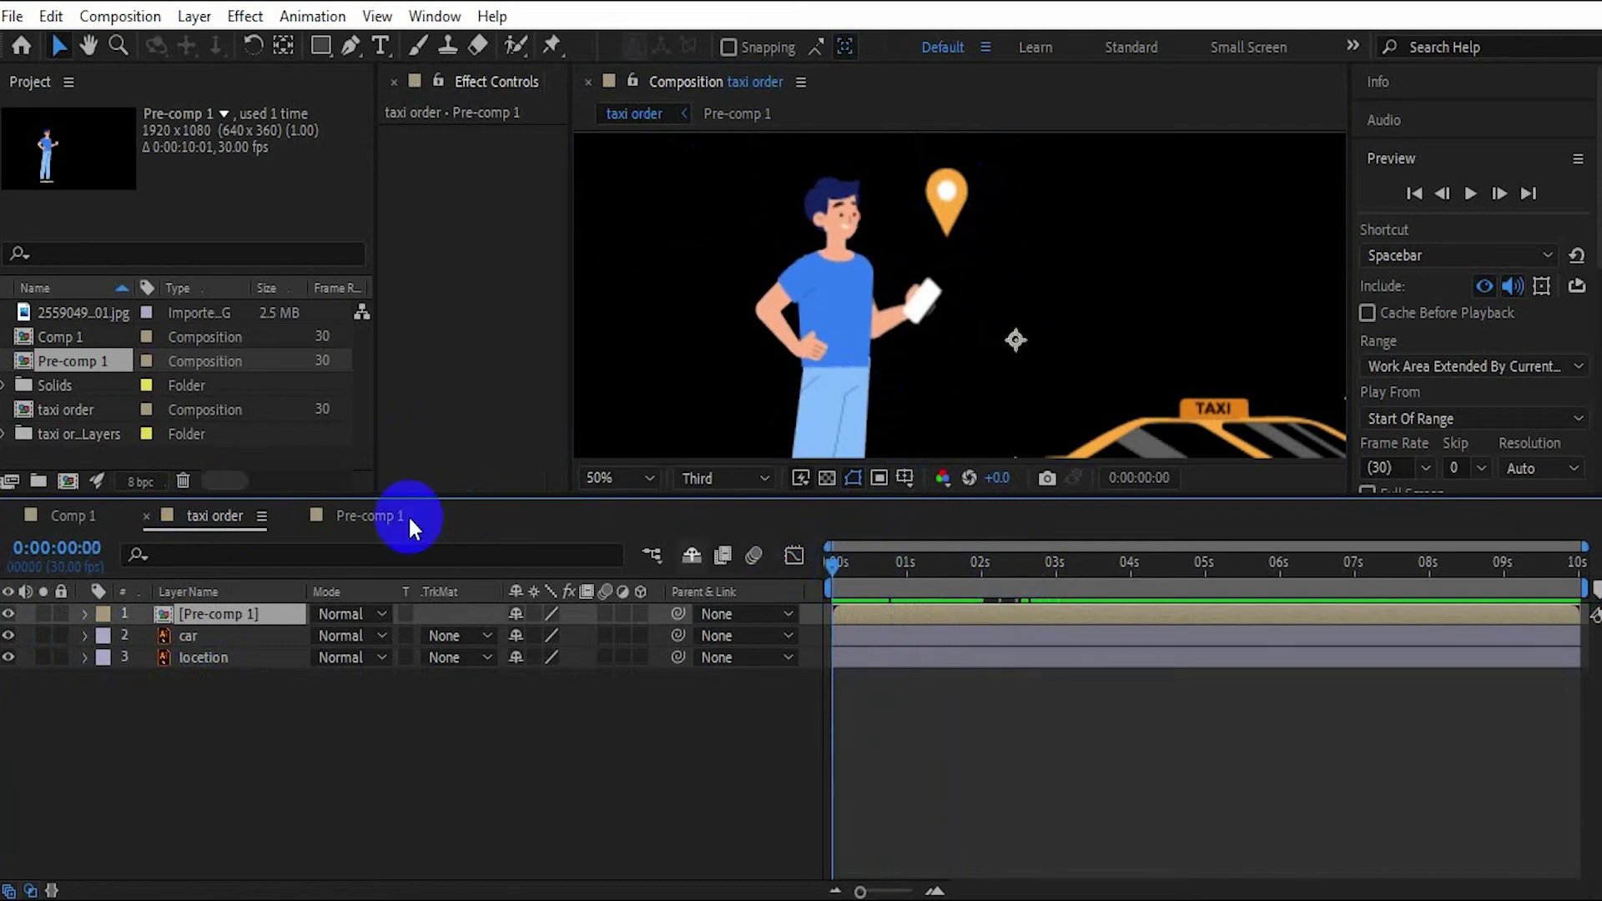
left_click(203, 657)
left_click(1512, 2)
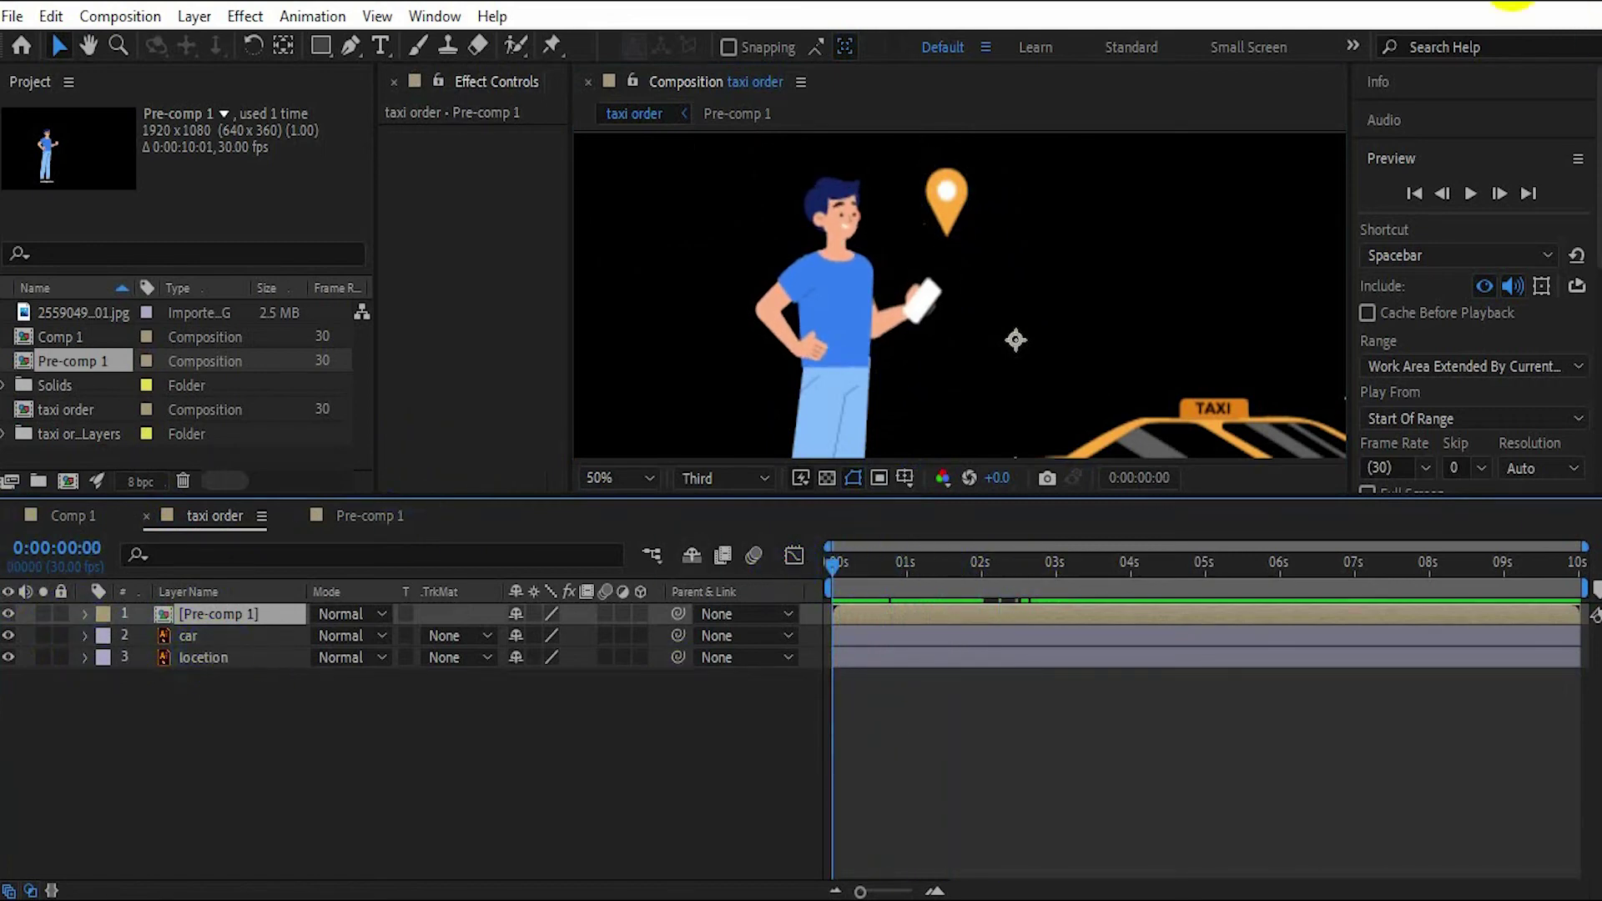
left_click(950, 197)
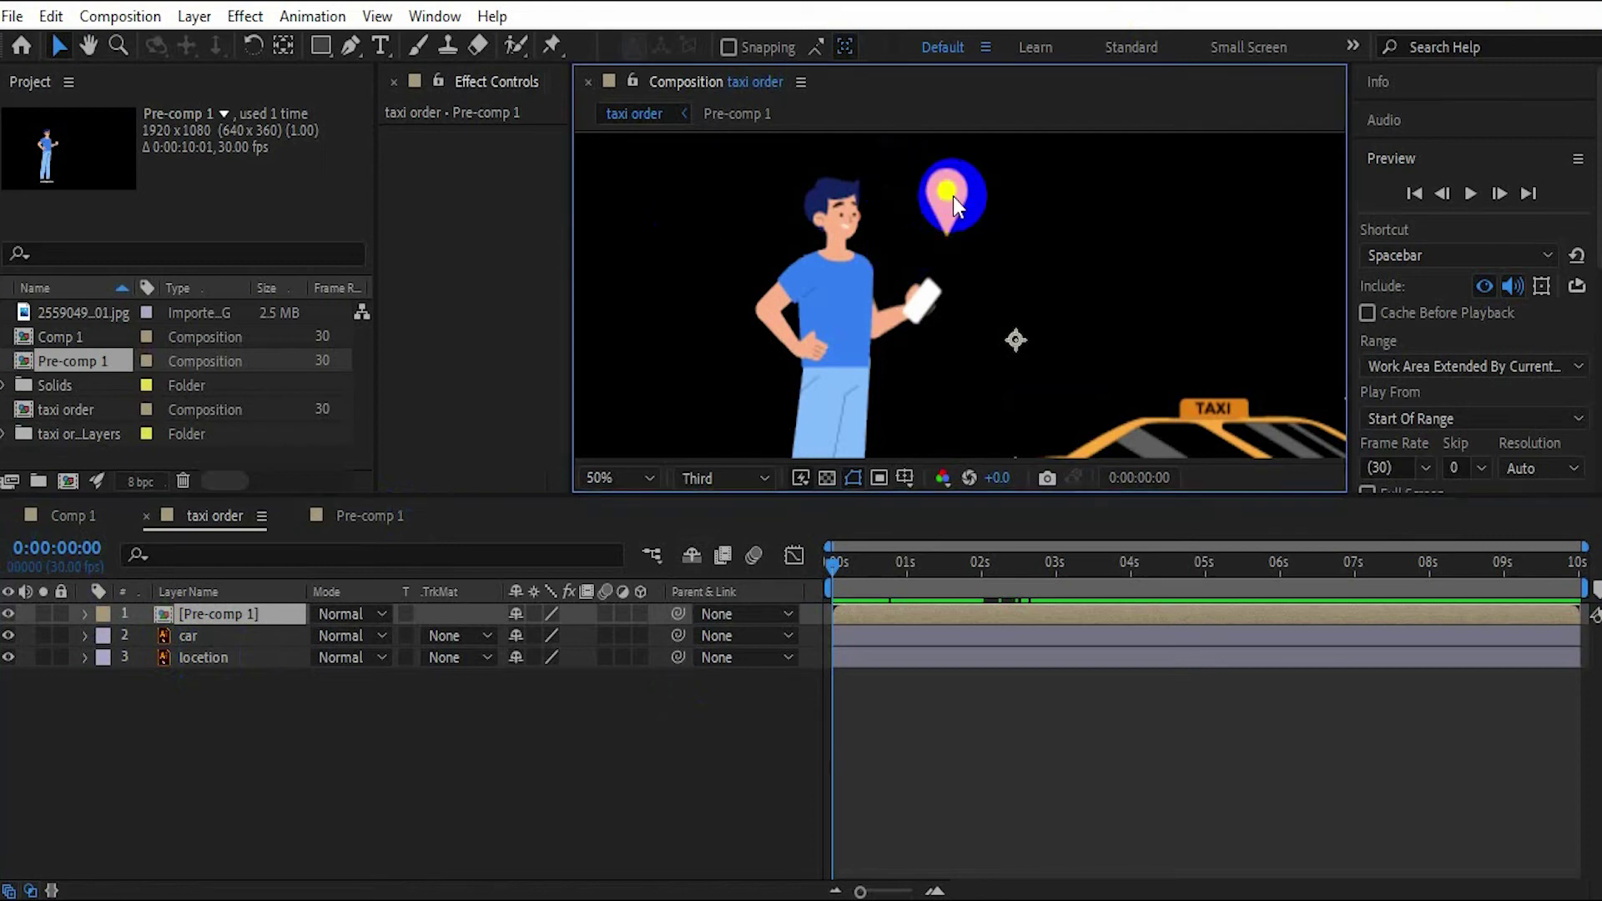
left_click(621, 473)
- Move the character left and down, and place the location pin beside his hand
left_click(643, 64)
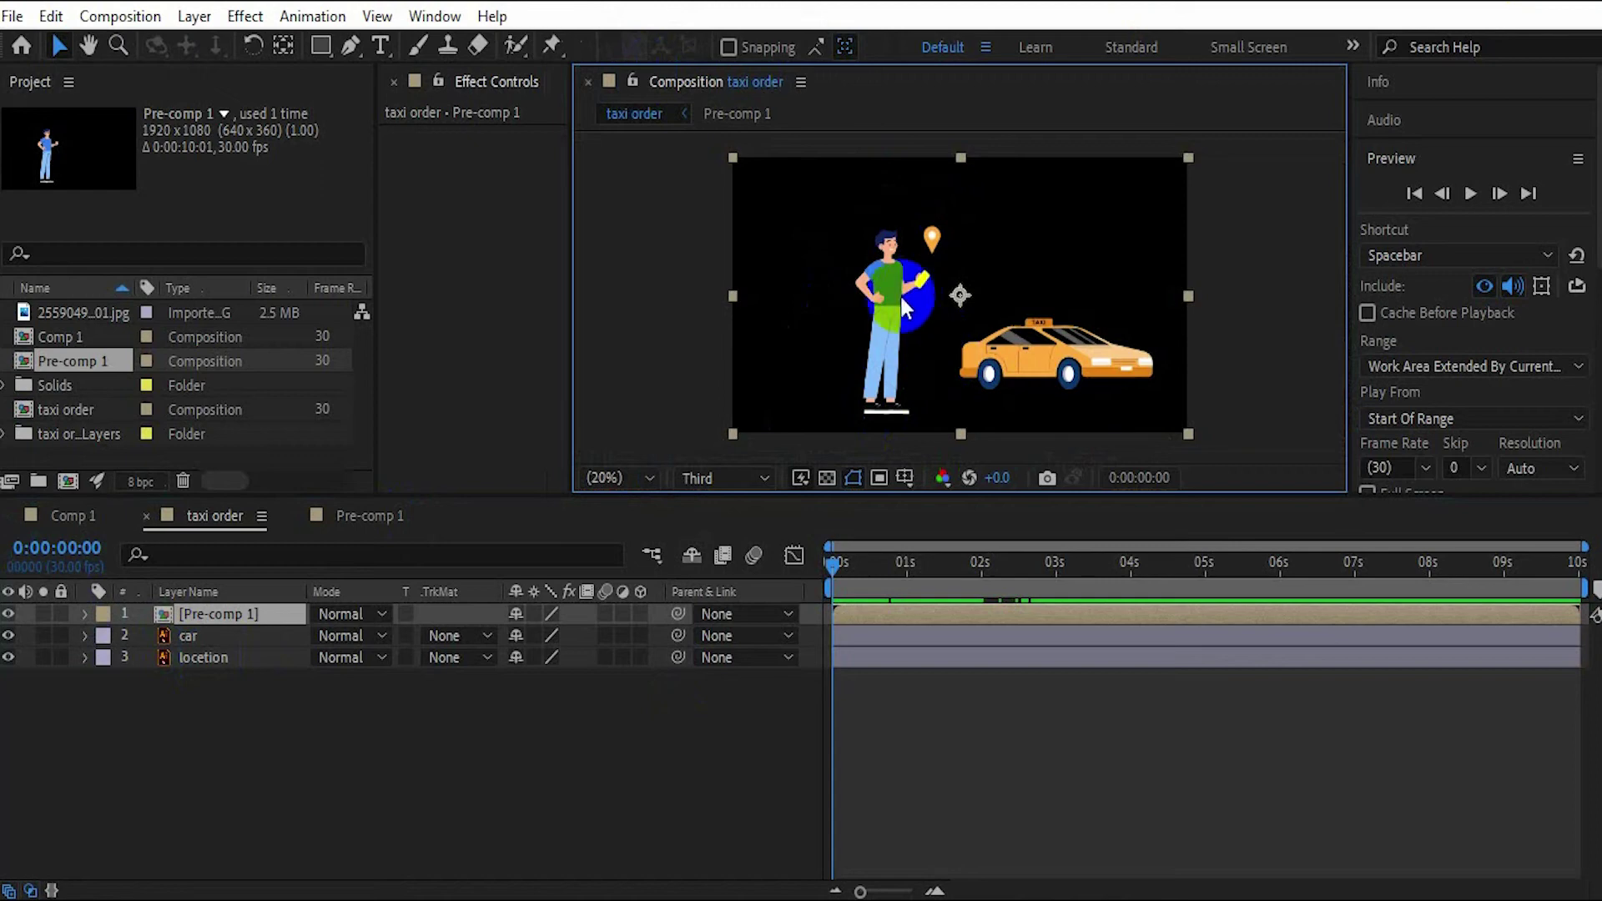
left_click(914, 306)
mouse_move(895, 305)
left_mouse_down()
mouse_move(837, 332)
mouse_move(839, 313)
mouse_move(821, 314)
left_mouse_up()
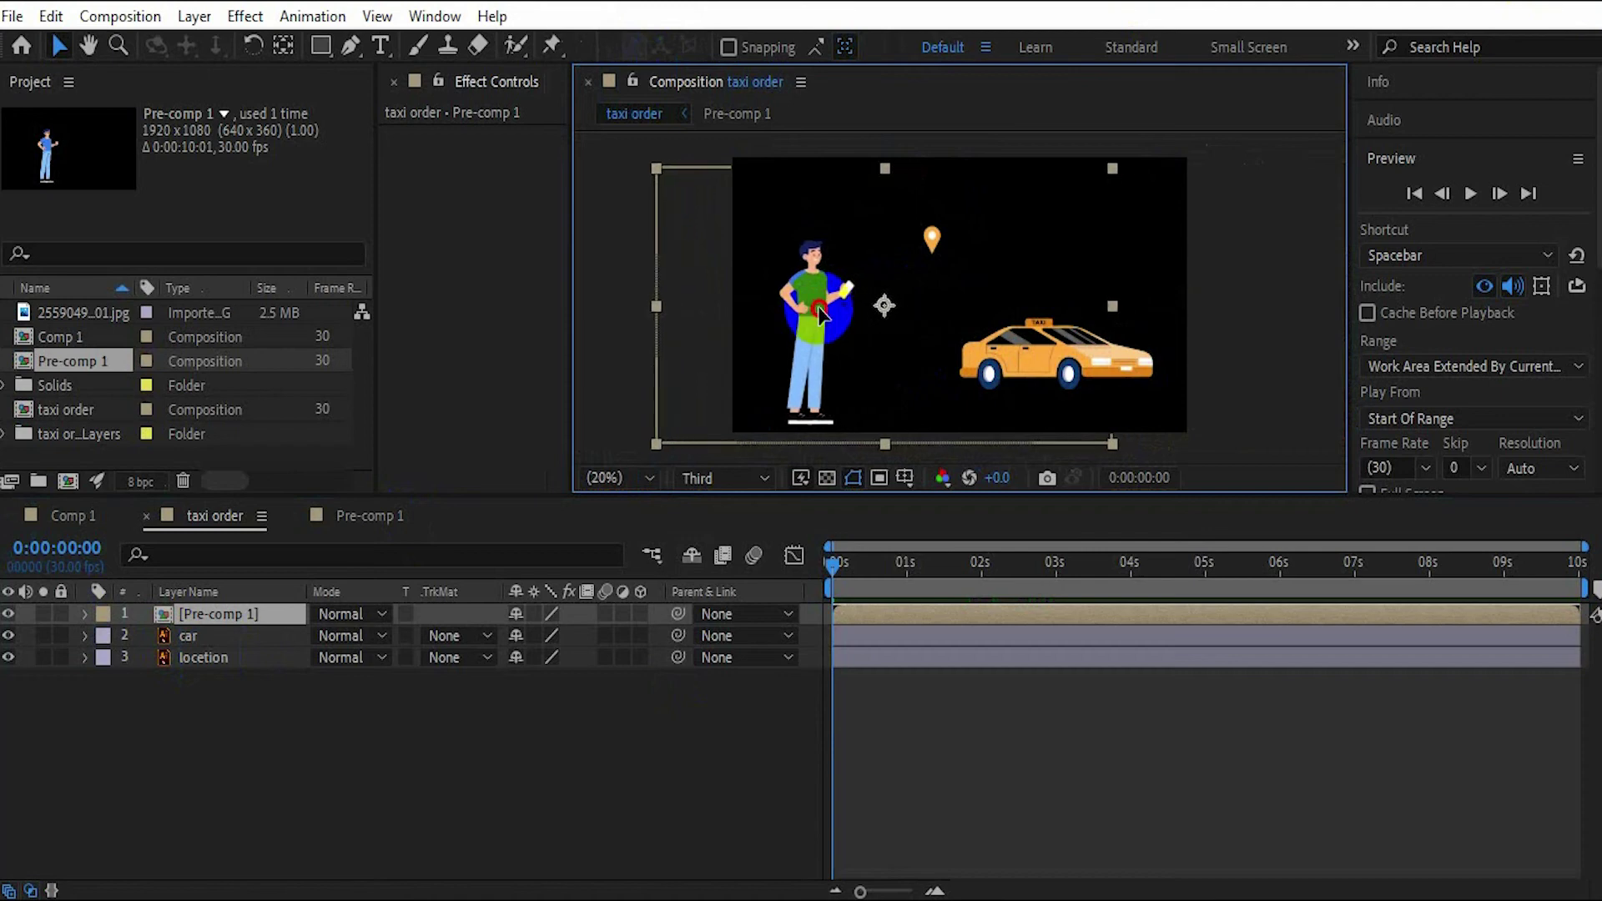
left_click(193, 657)
left_click_drag(933, 237, 846, 260)
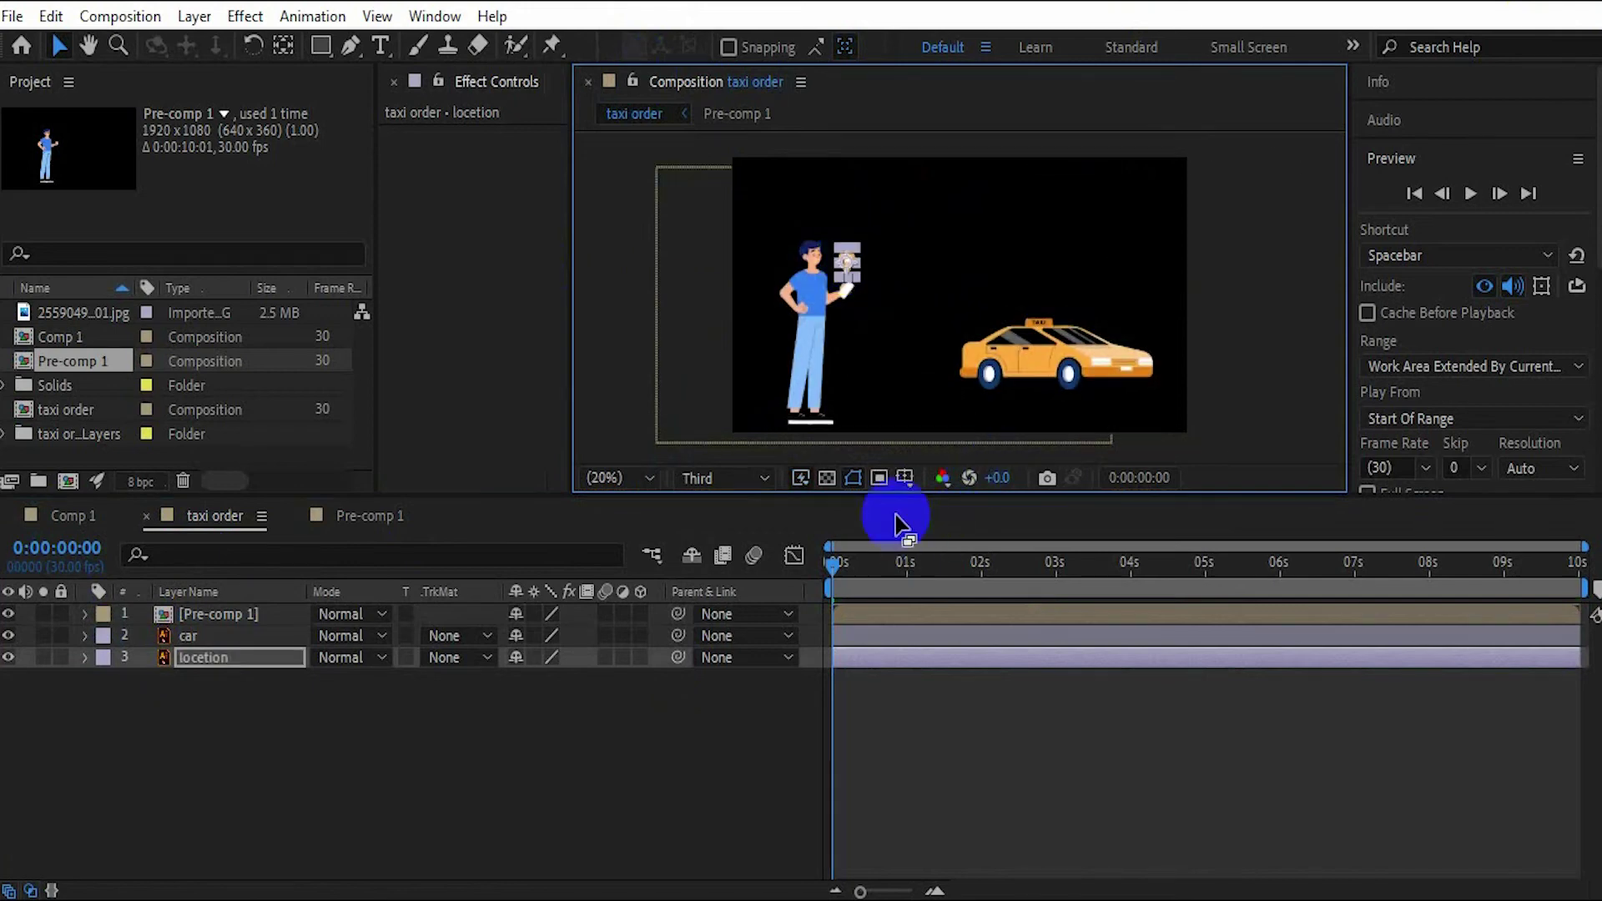
- Move the locetion layer to the top of the taxi order layer stack
left_click_drag(883, 499, 868, 644)
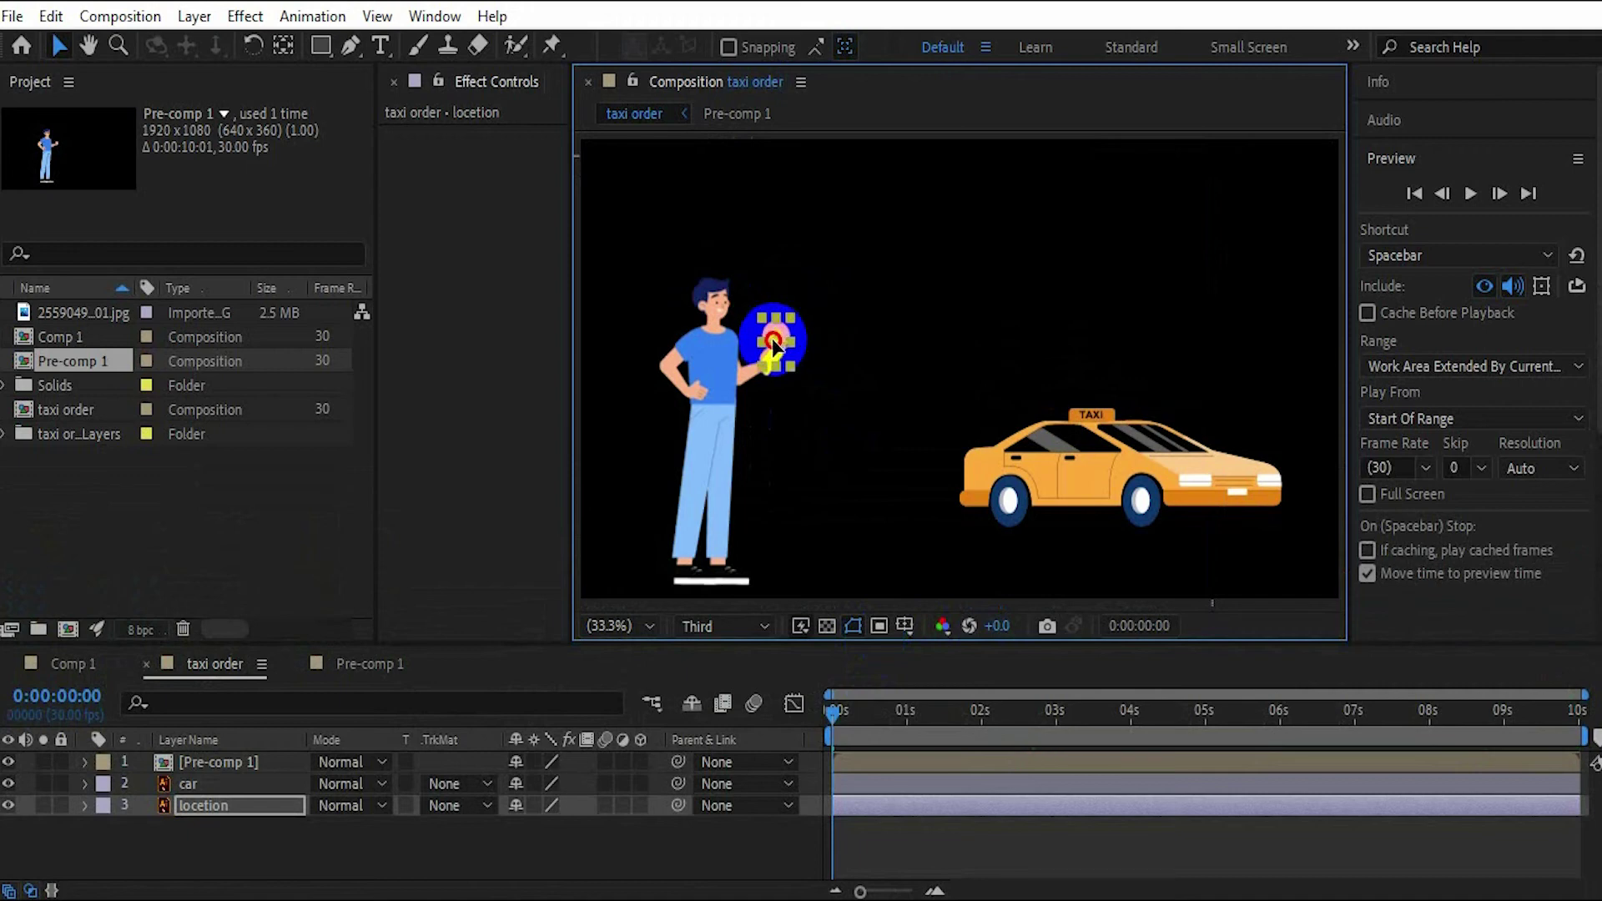
left_click(181, 808, "shift")
left_click_drag(180, 814, 196, 756)
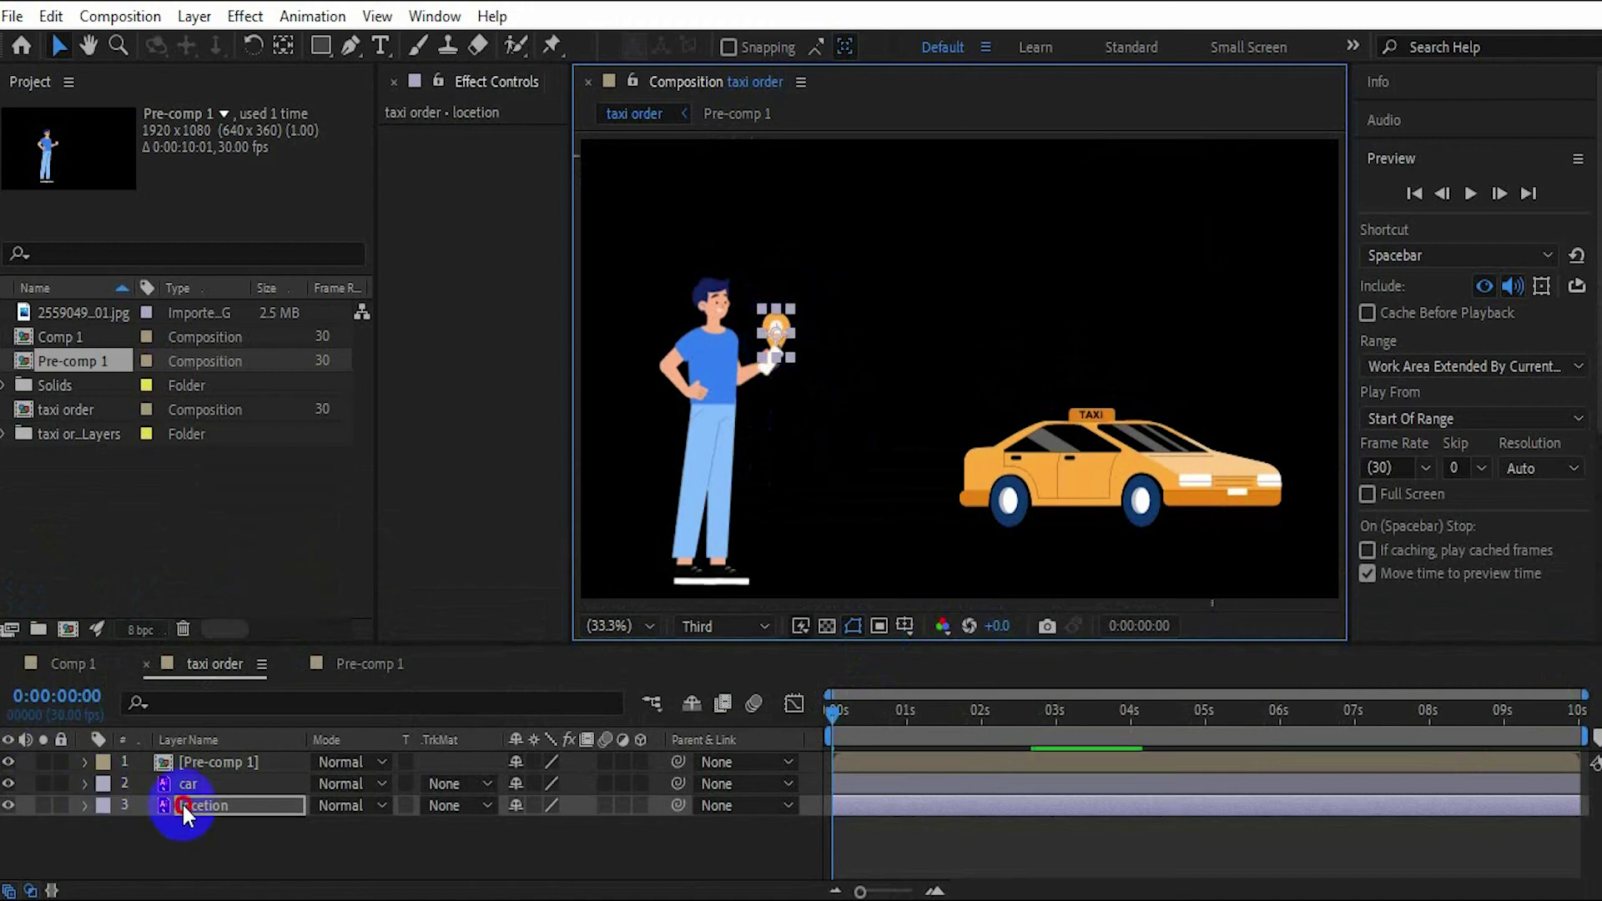
left_click(767, 338)
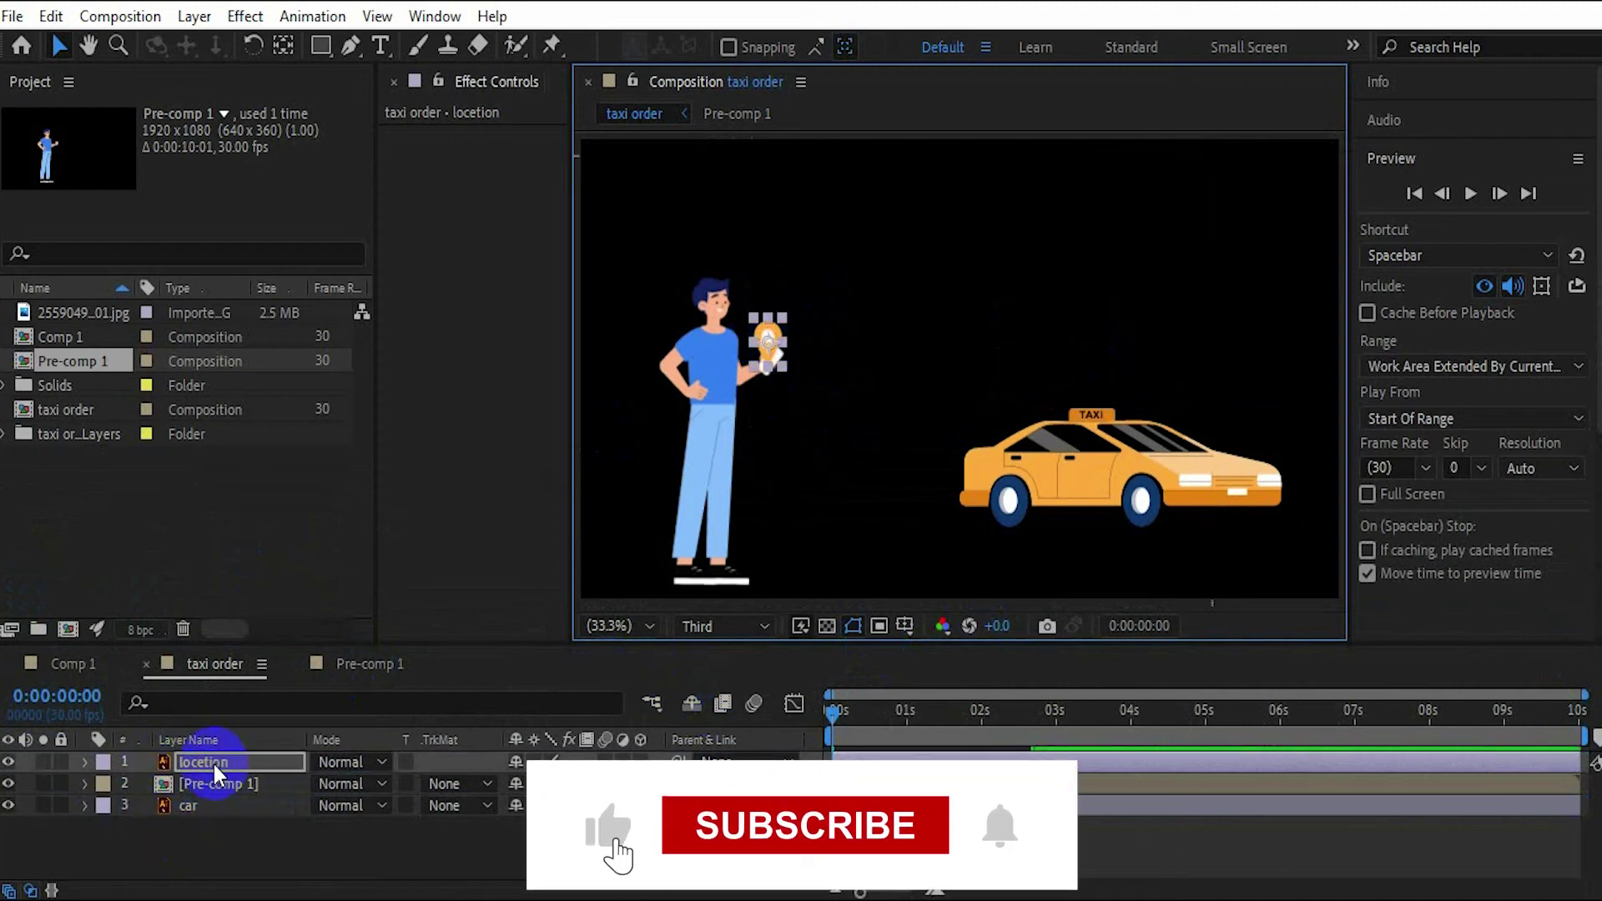
- Set the pin's first Position keyframe at 0:00:01:01 at 481.8, 410.1
key("p")
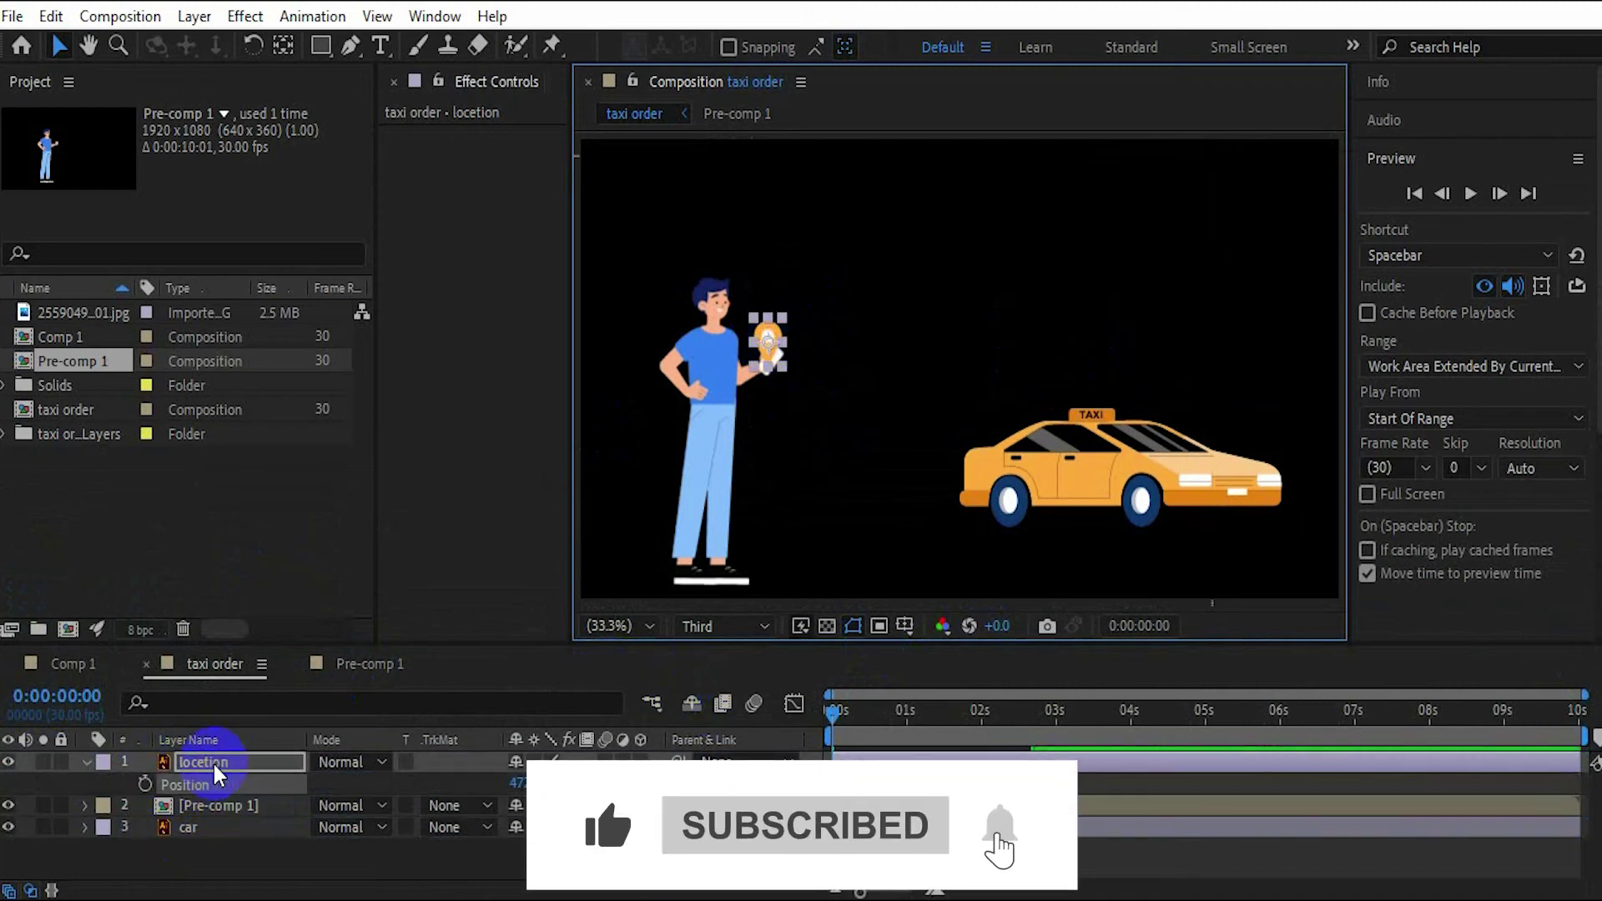
left_click(145, 786)
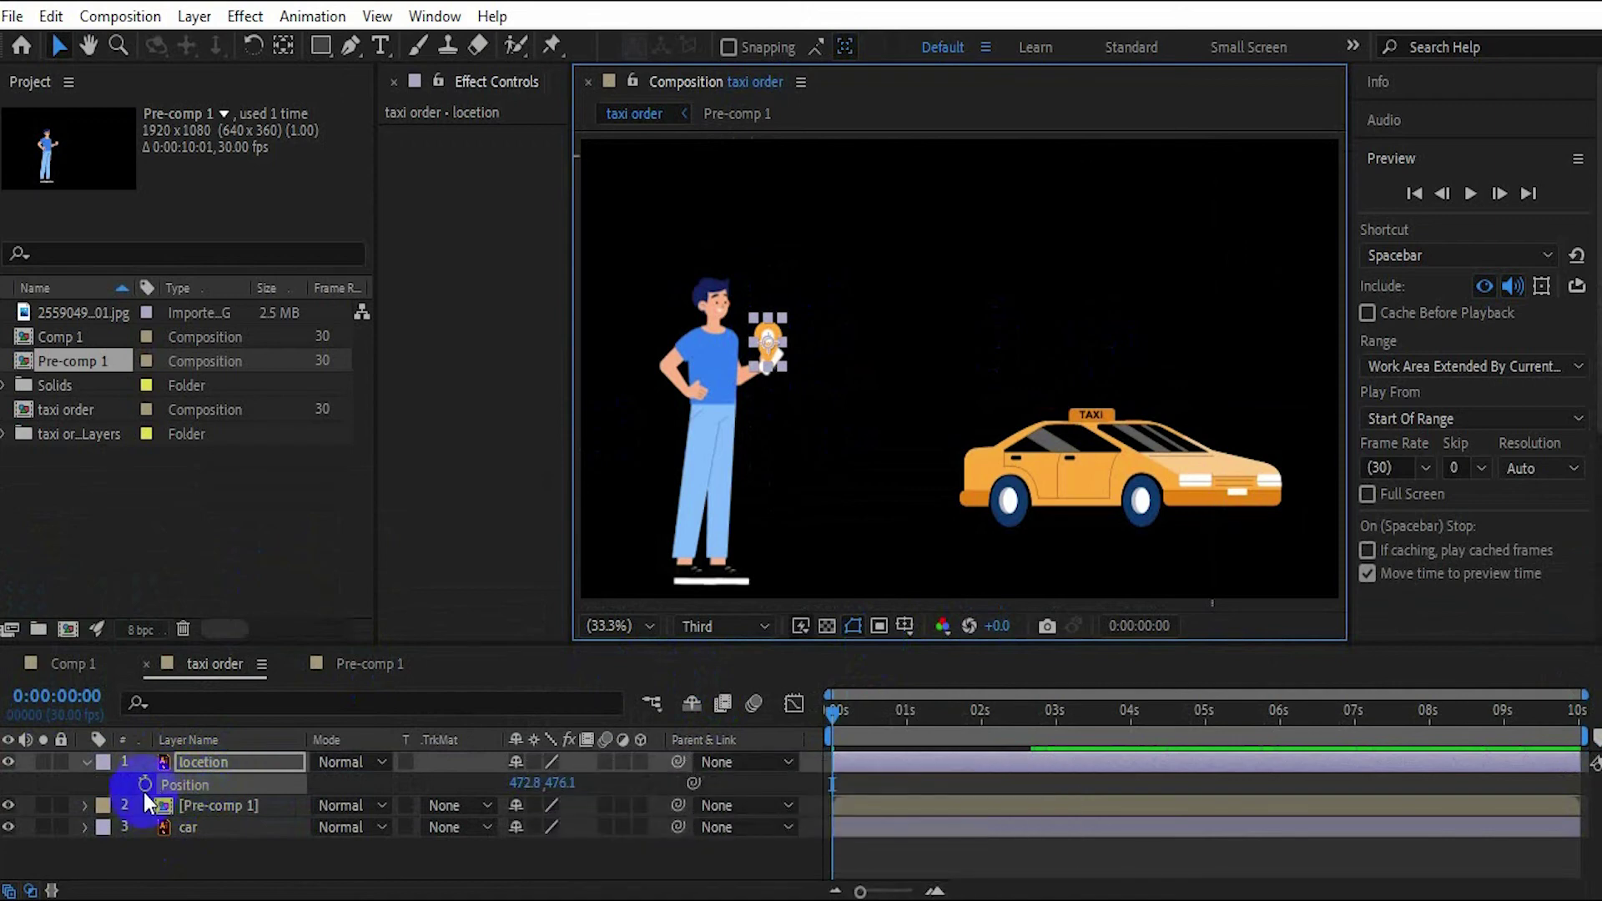
left_click(838, 711)
left_click_drag(838, 706, 910, 699)
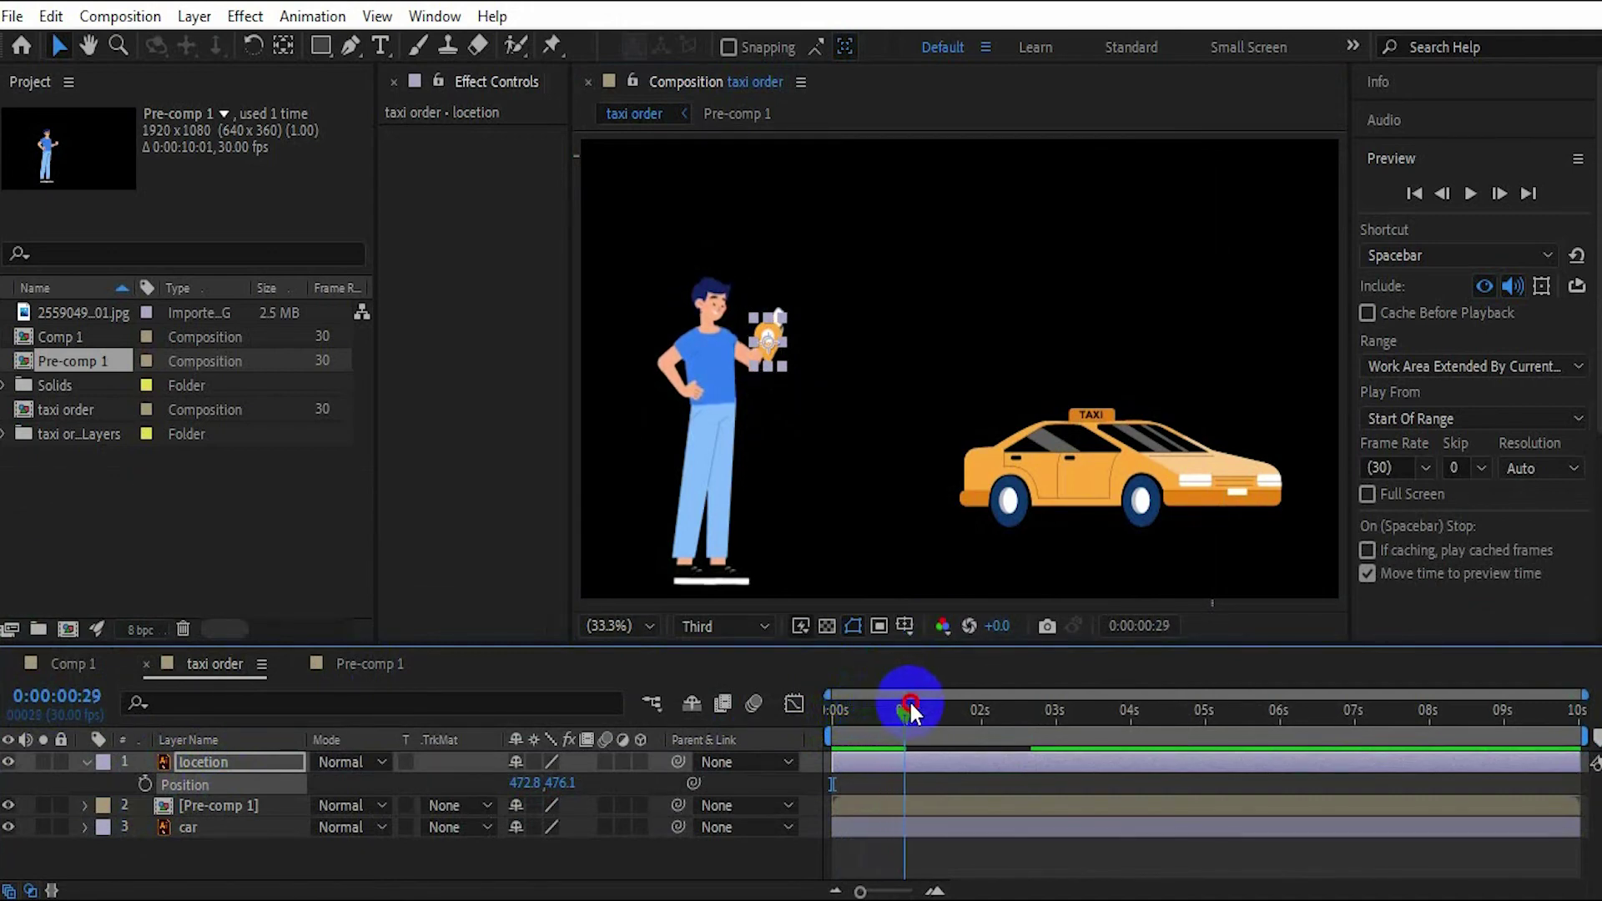
left_click(779, 353)
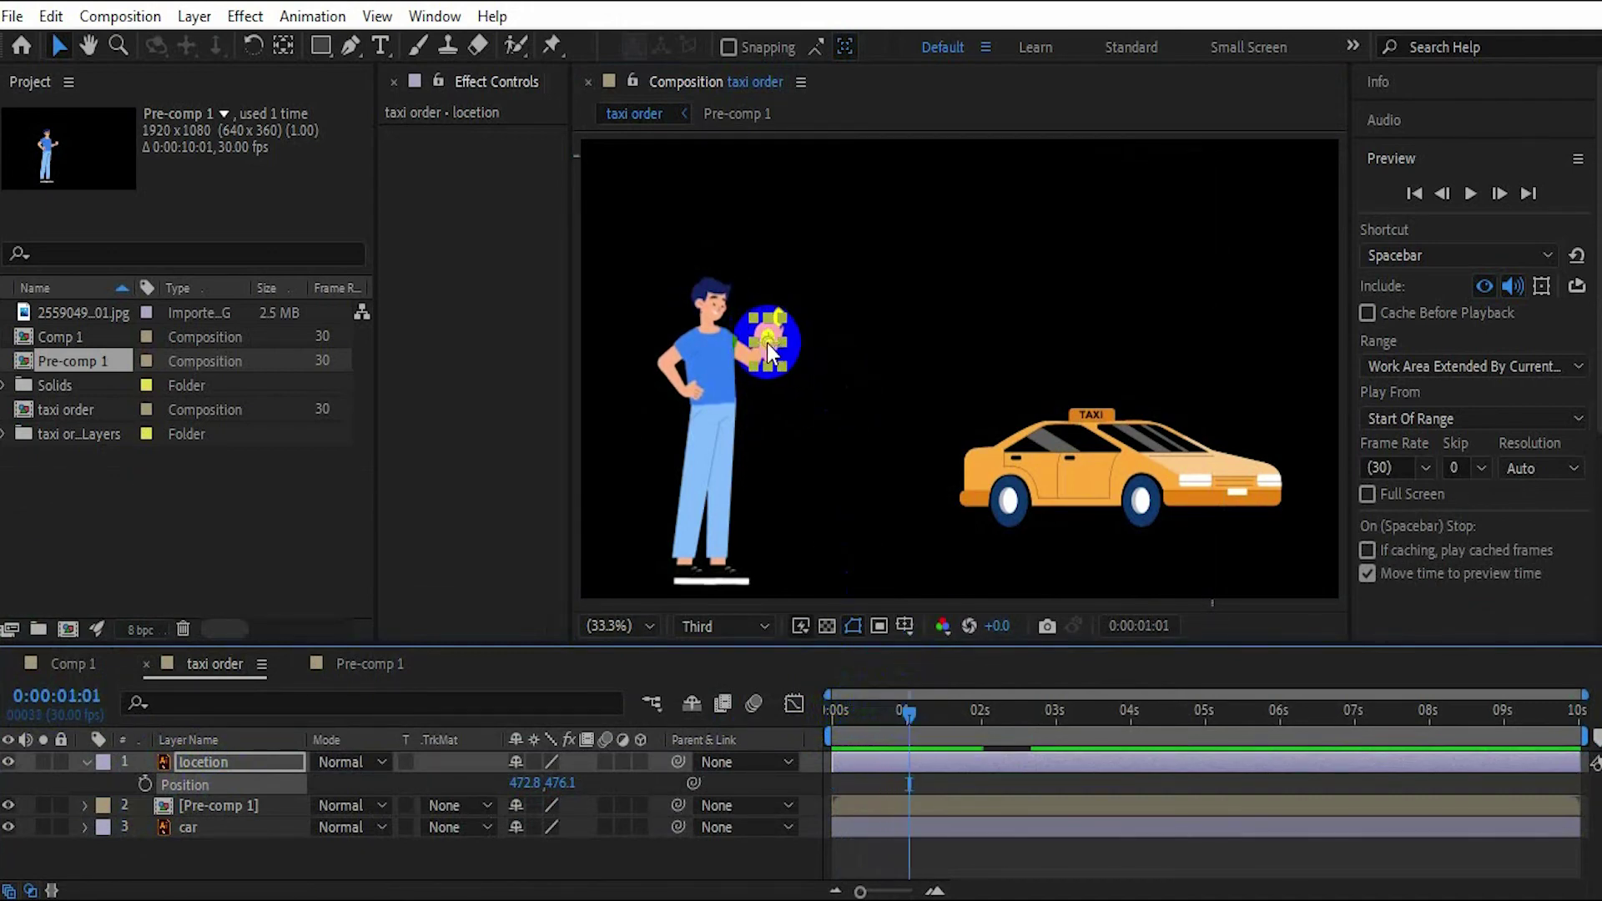
left_click_drag(768, 343, 770, 318)
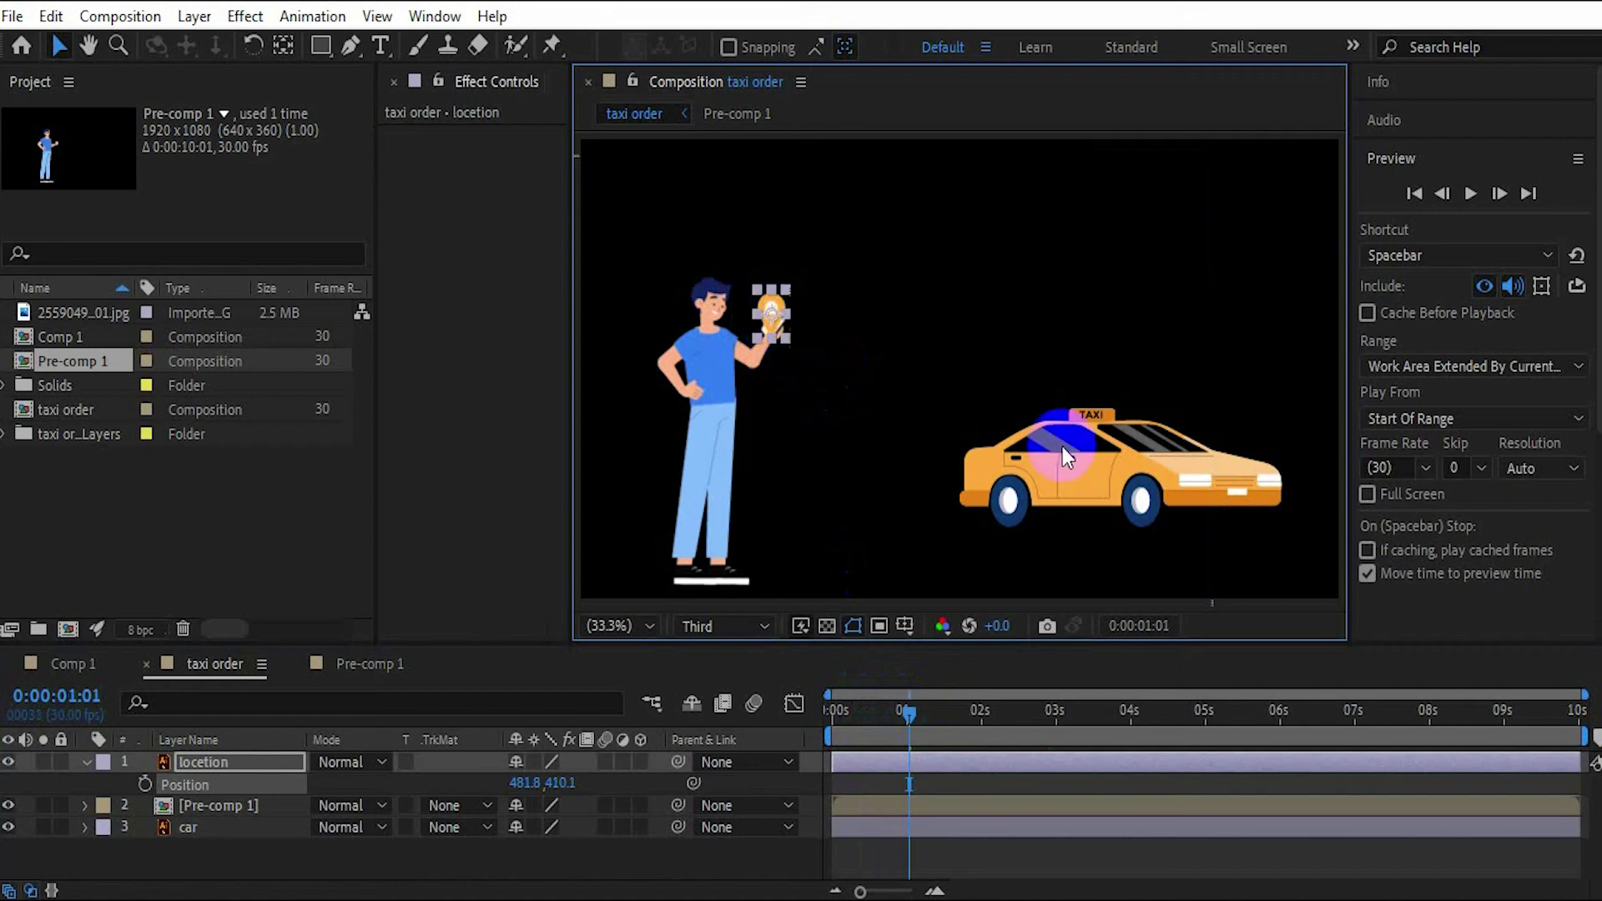
left_click(121, 768)
left_click(147, 784)
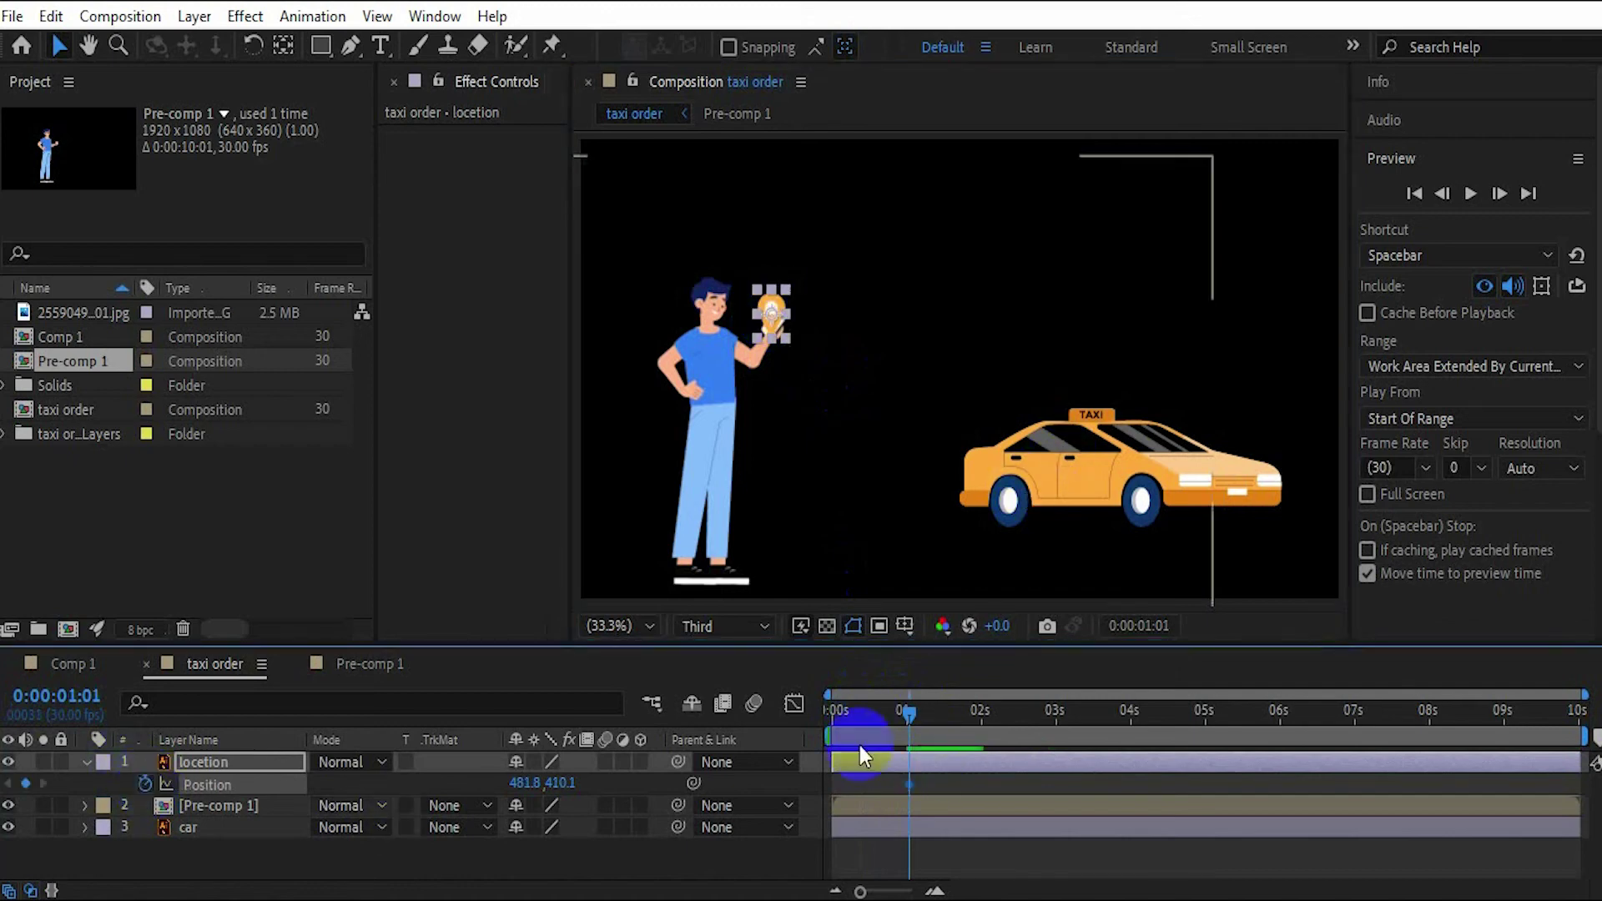
- At 0:00:02:01 raise the pin to 613.8, 254.1 and apply Easy Ease to both keyframes
left_click_drag(907, 708, 981, 706)
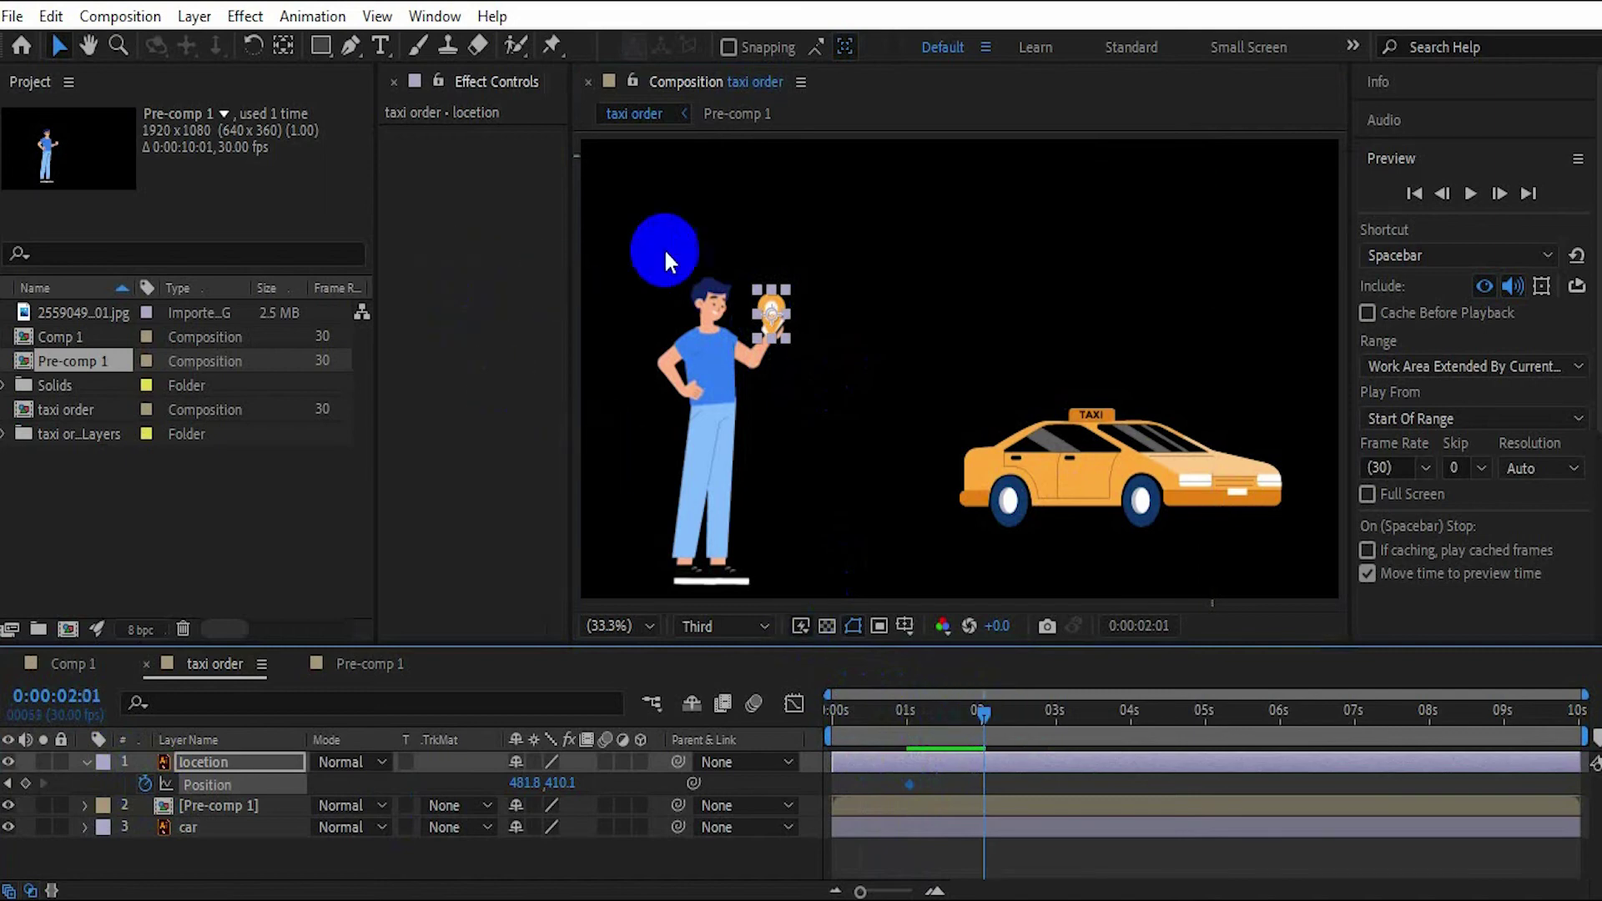
left_click_drag(769, 314, 822, 251)
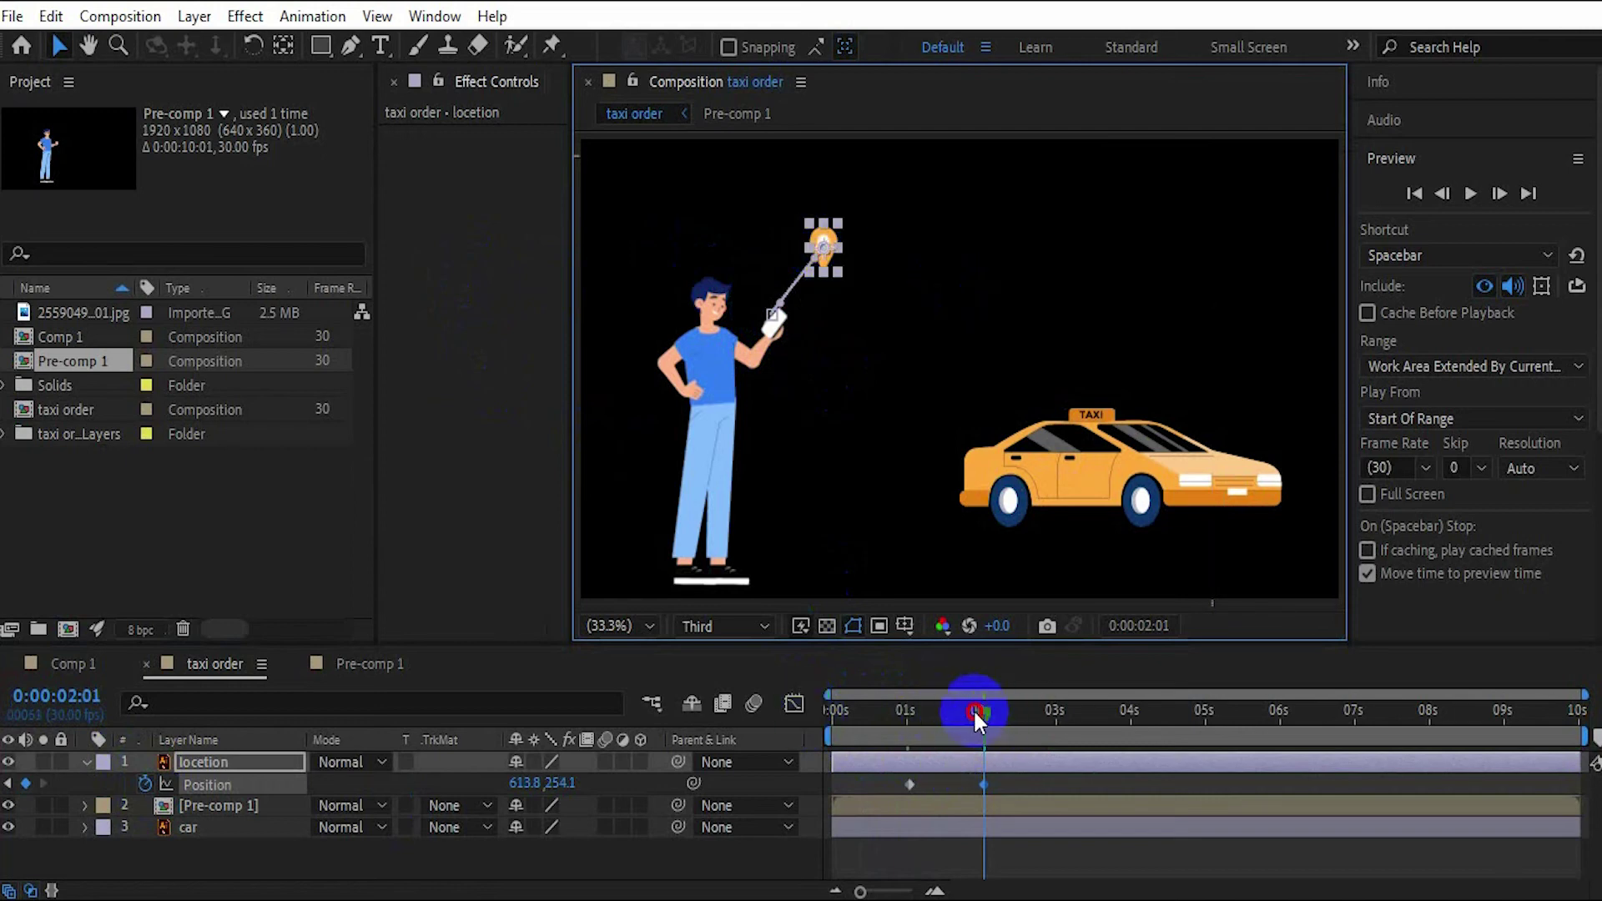
mouse_move(973, 708)
left_mouse_down()
mouse_move(893, 724)
mouse_move(988, 717)
mouse_move(913, 719)
left_mouse_up()
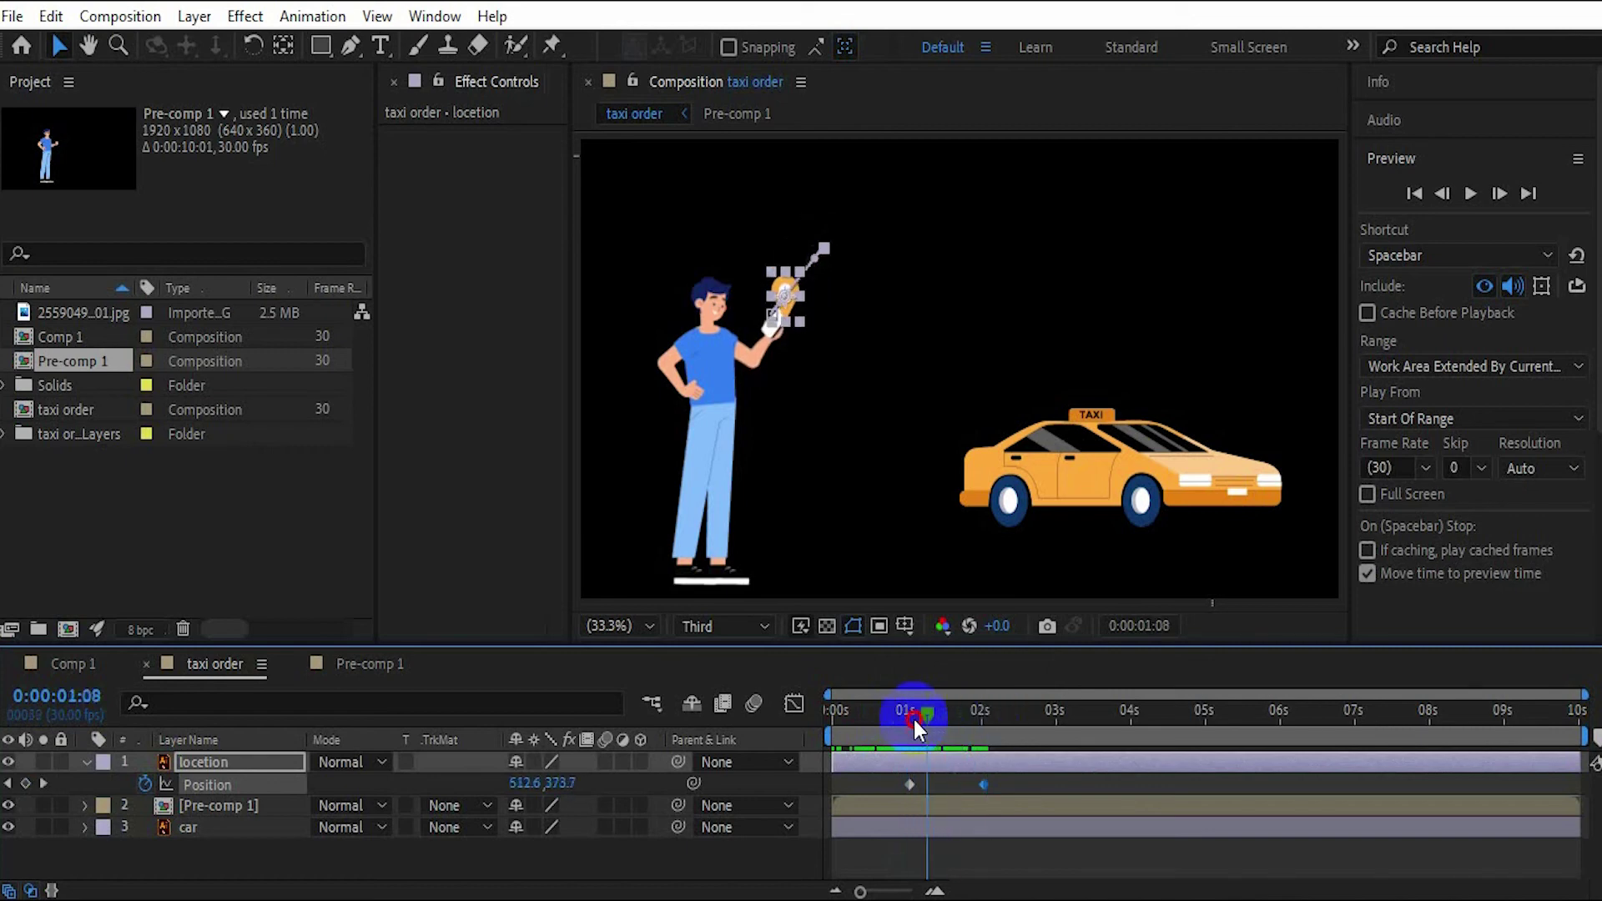
right_click(983, 783)
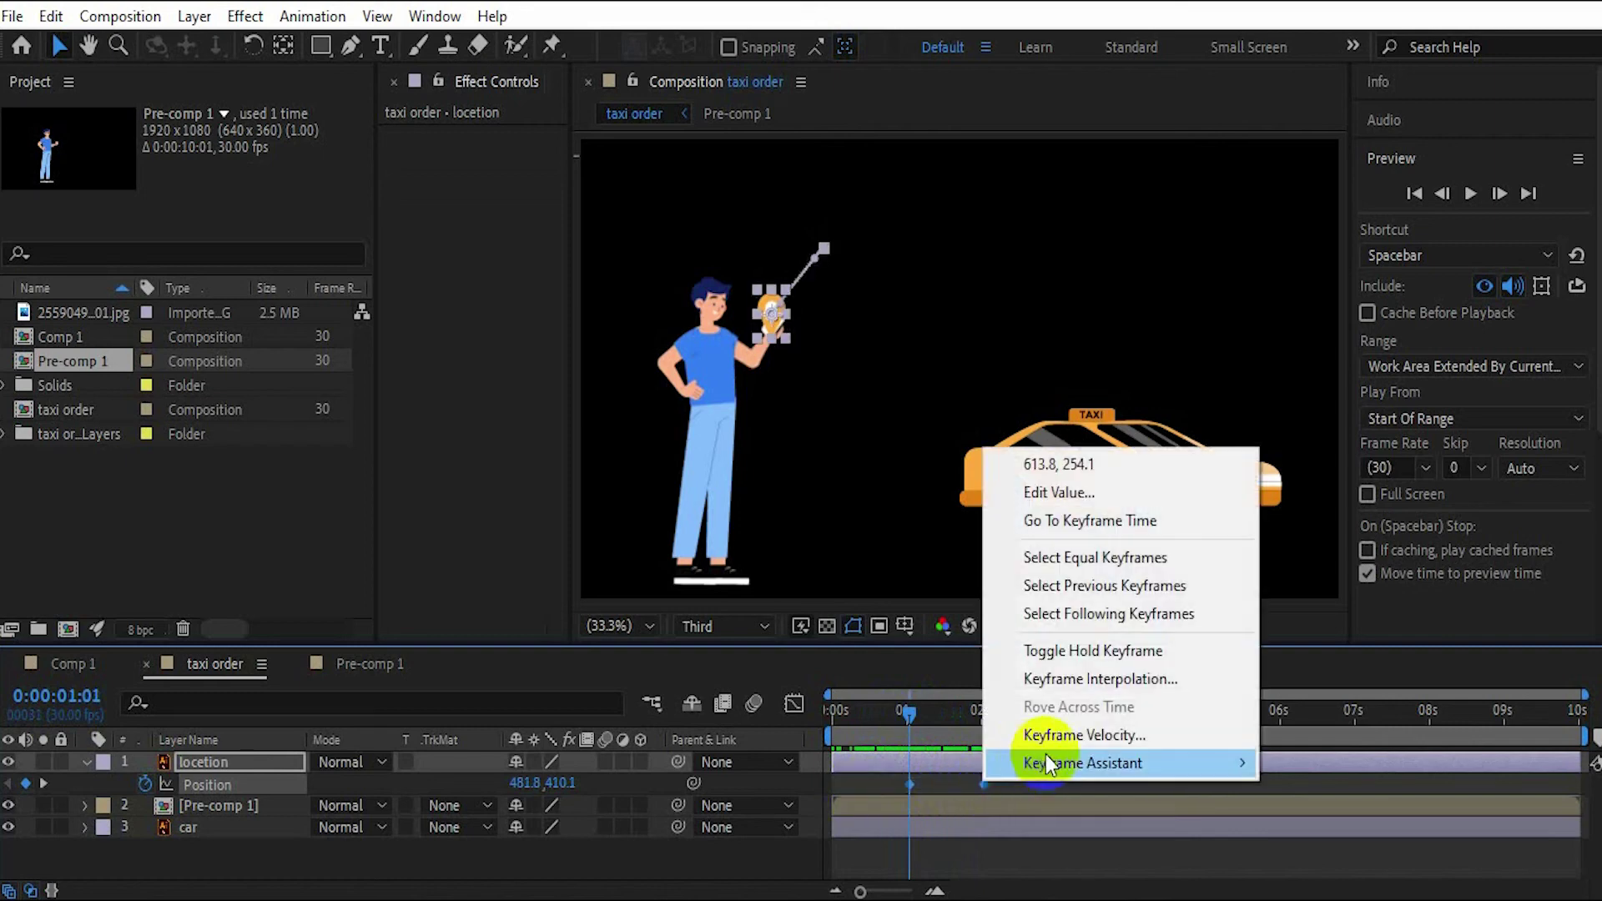
mouse_move(1045, 763)
left_click(733, 596)
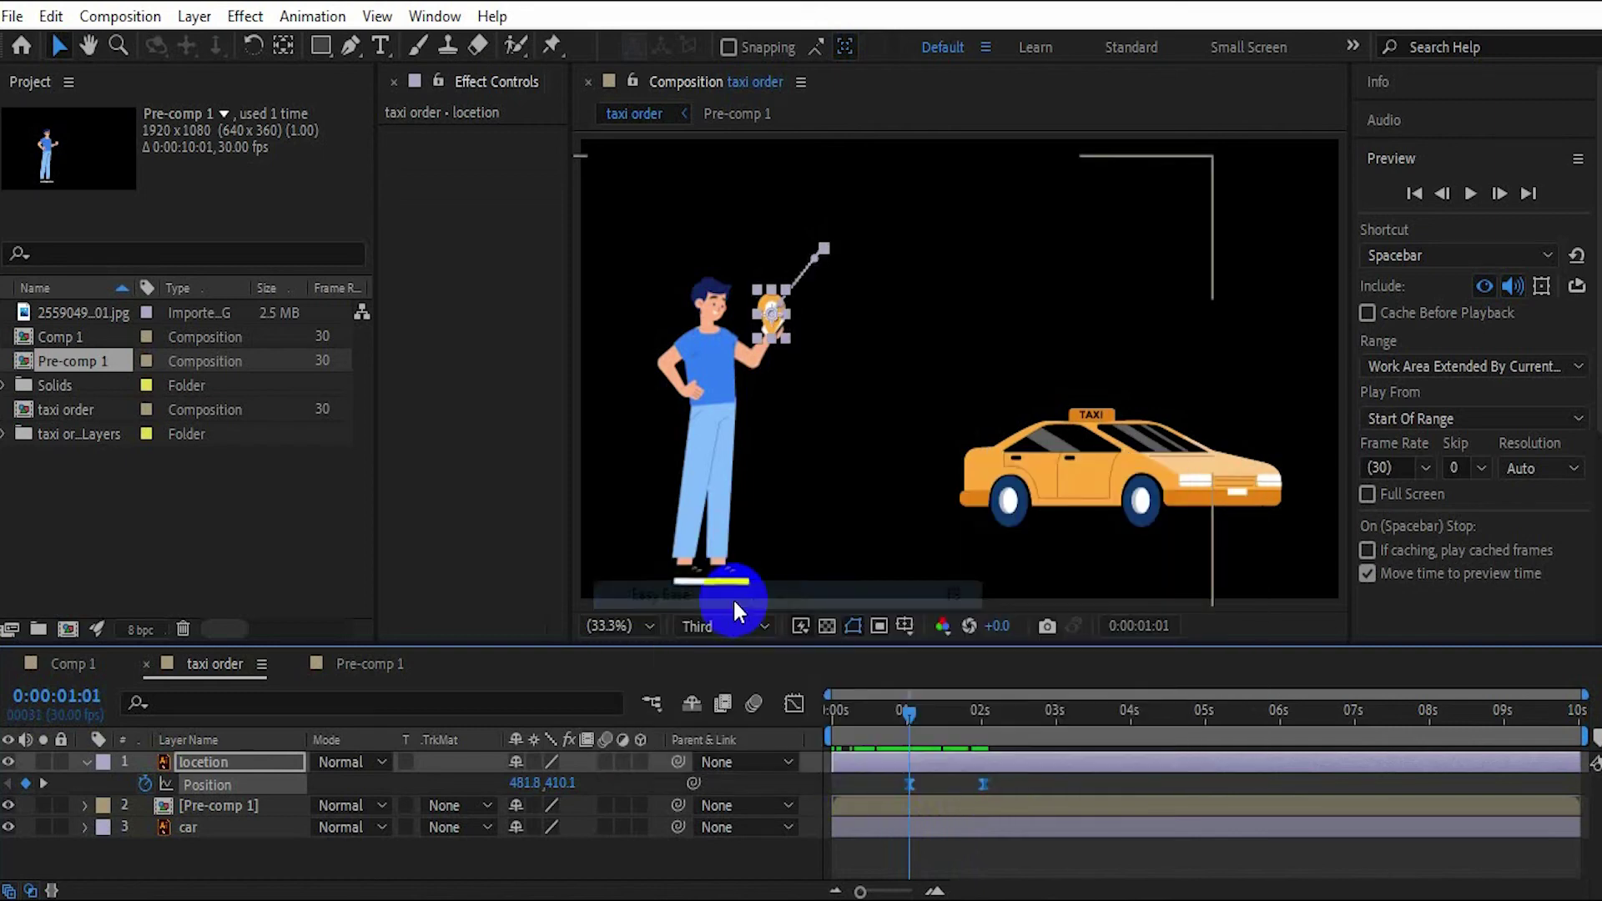
left_click(254, 762)
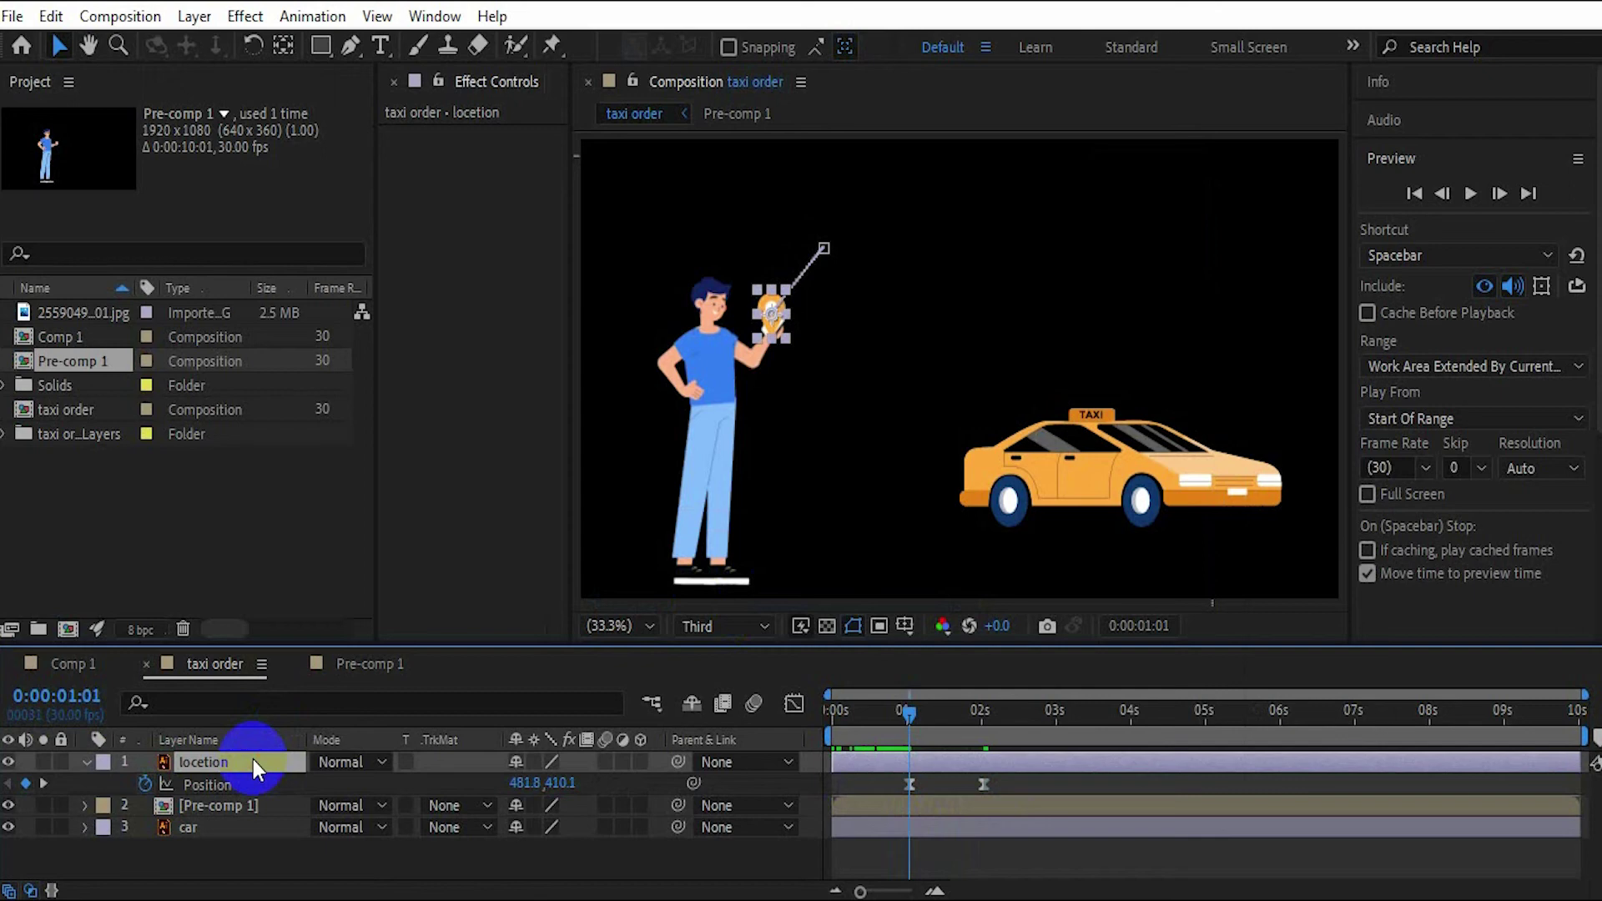
- Keyframe the pin's Scale at 0% and then at 100% around 2 seconds
key("shift+s")
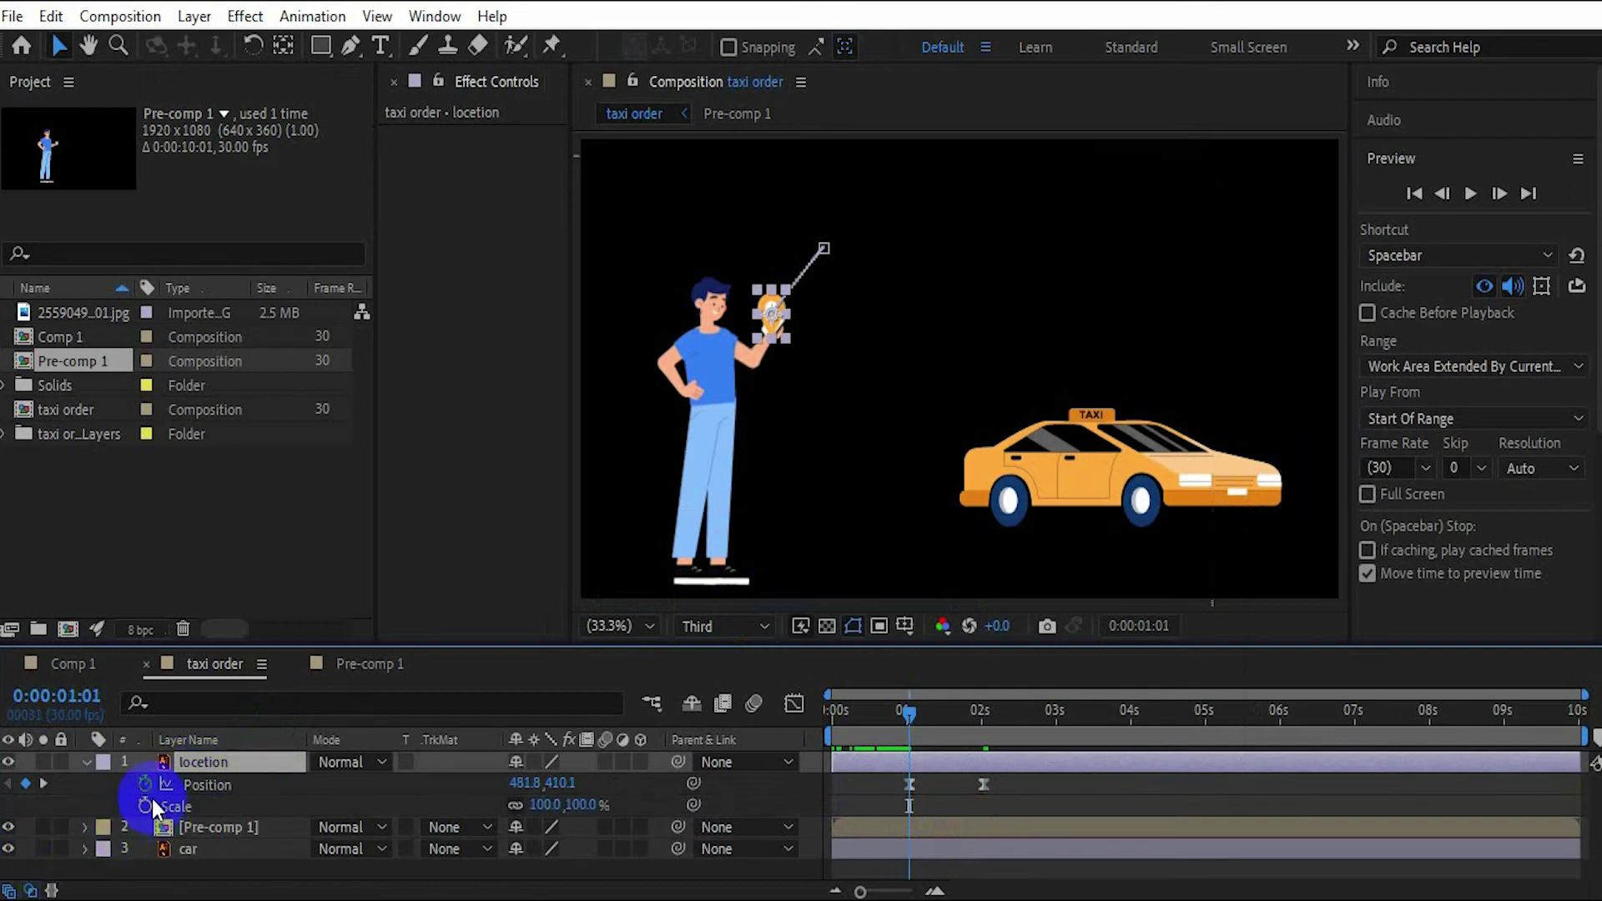
left_click(145, 806)
left_click(547, 805)
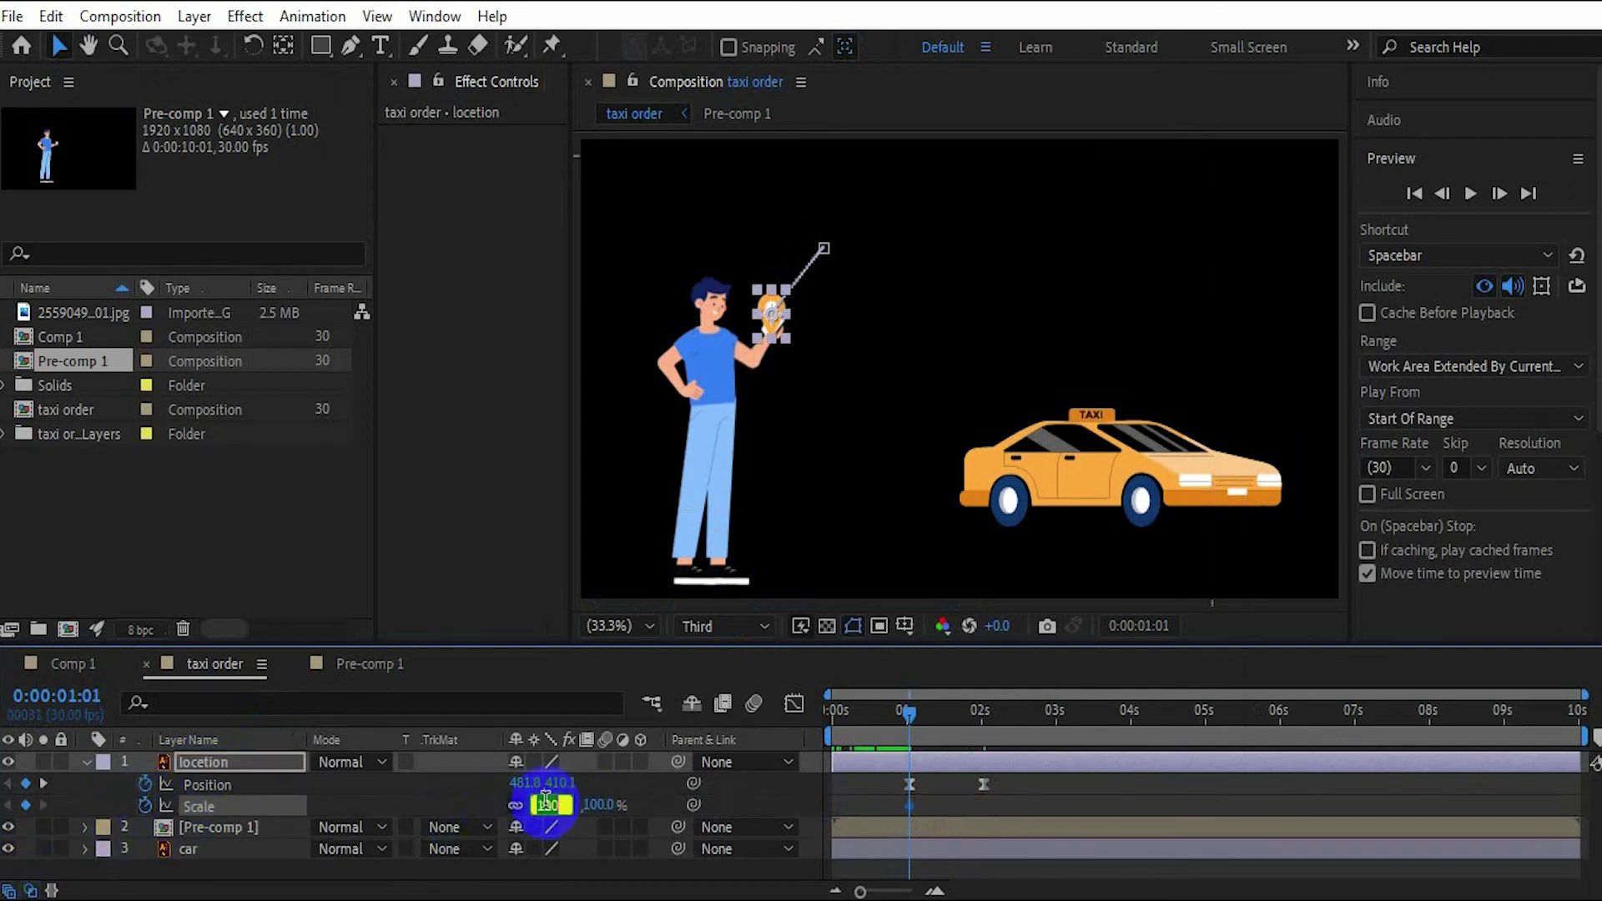
type("0")
key("Return")
left_click(905, 713)
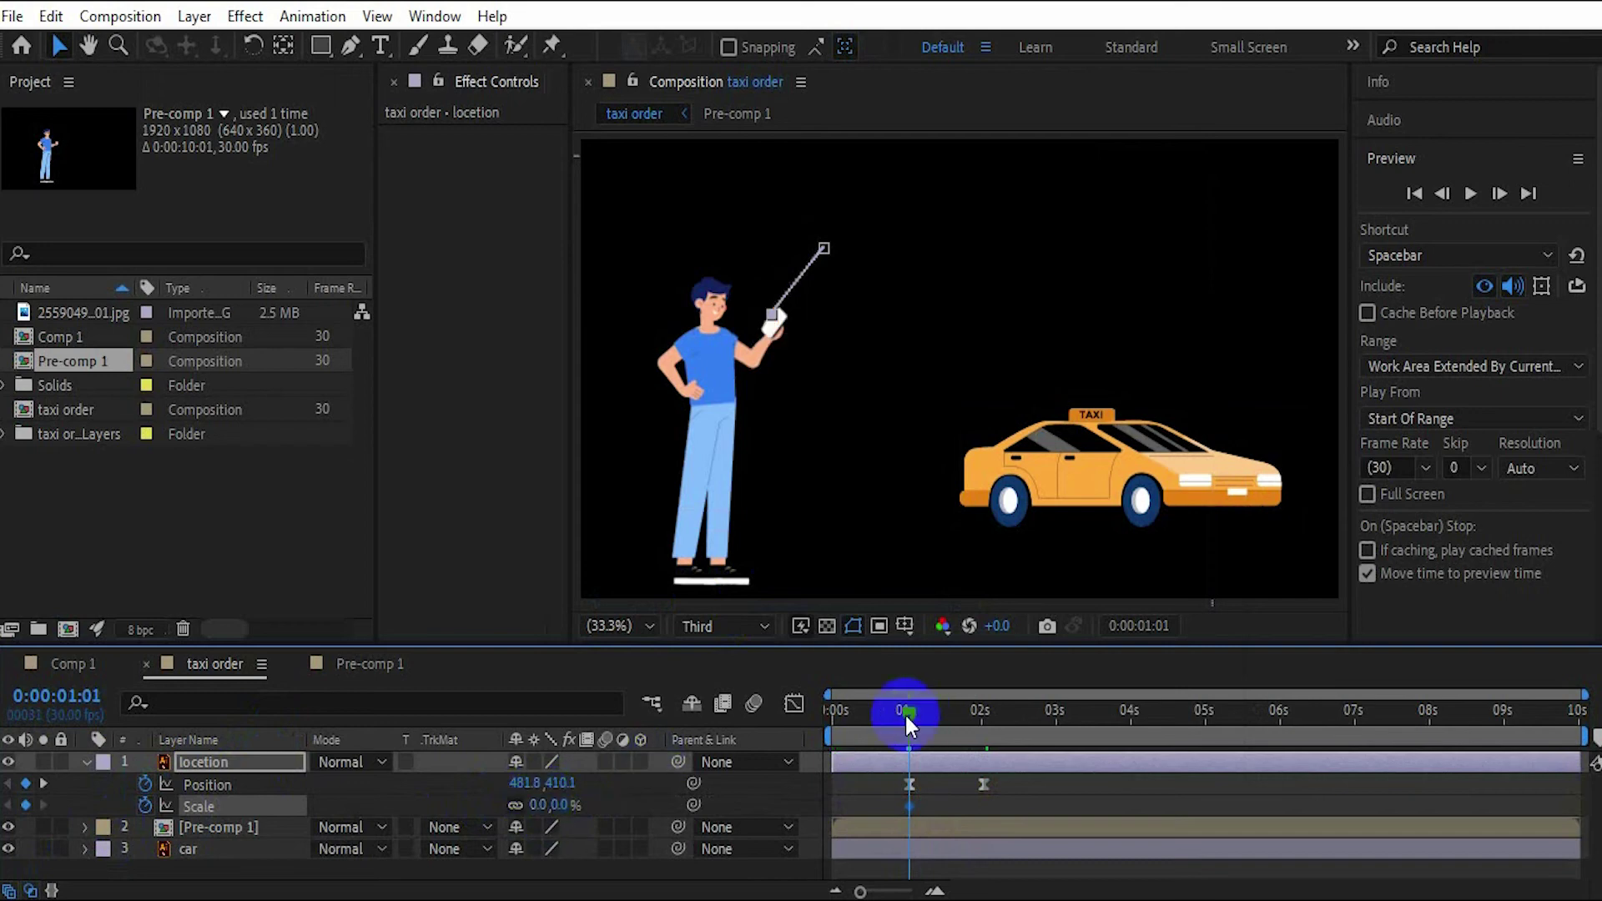
left_click_drag(907, 719, 982, 726)
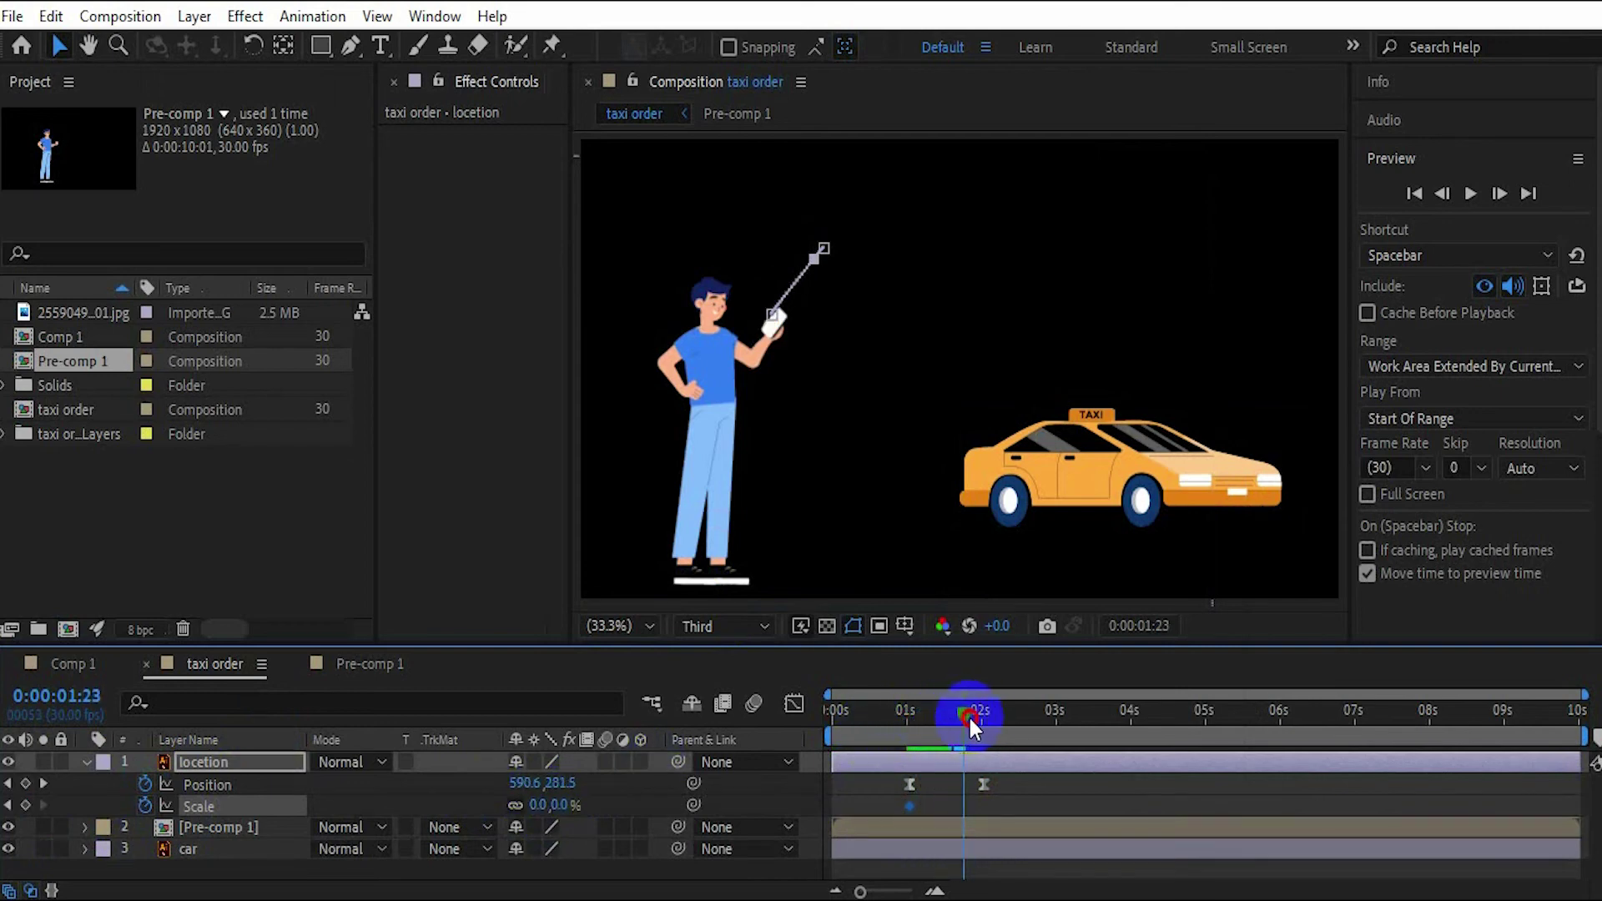
left_click(538, 805)
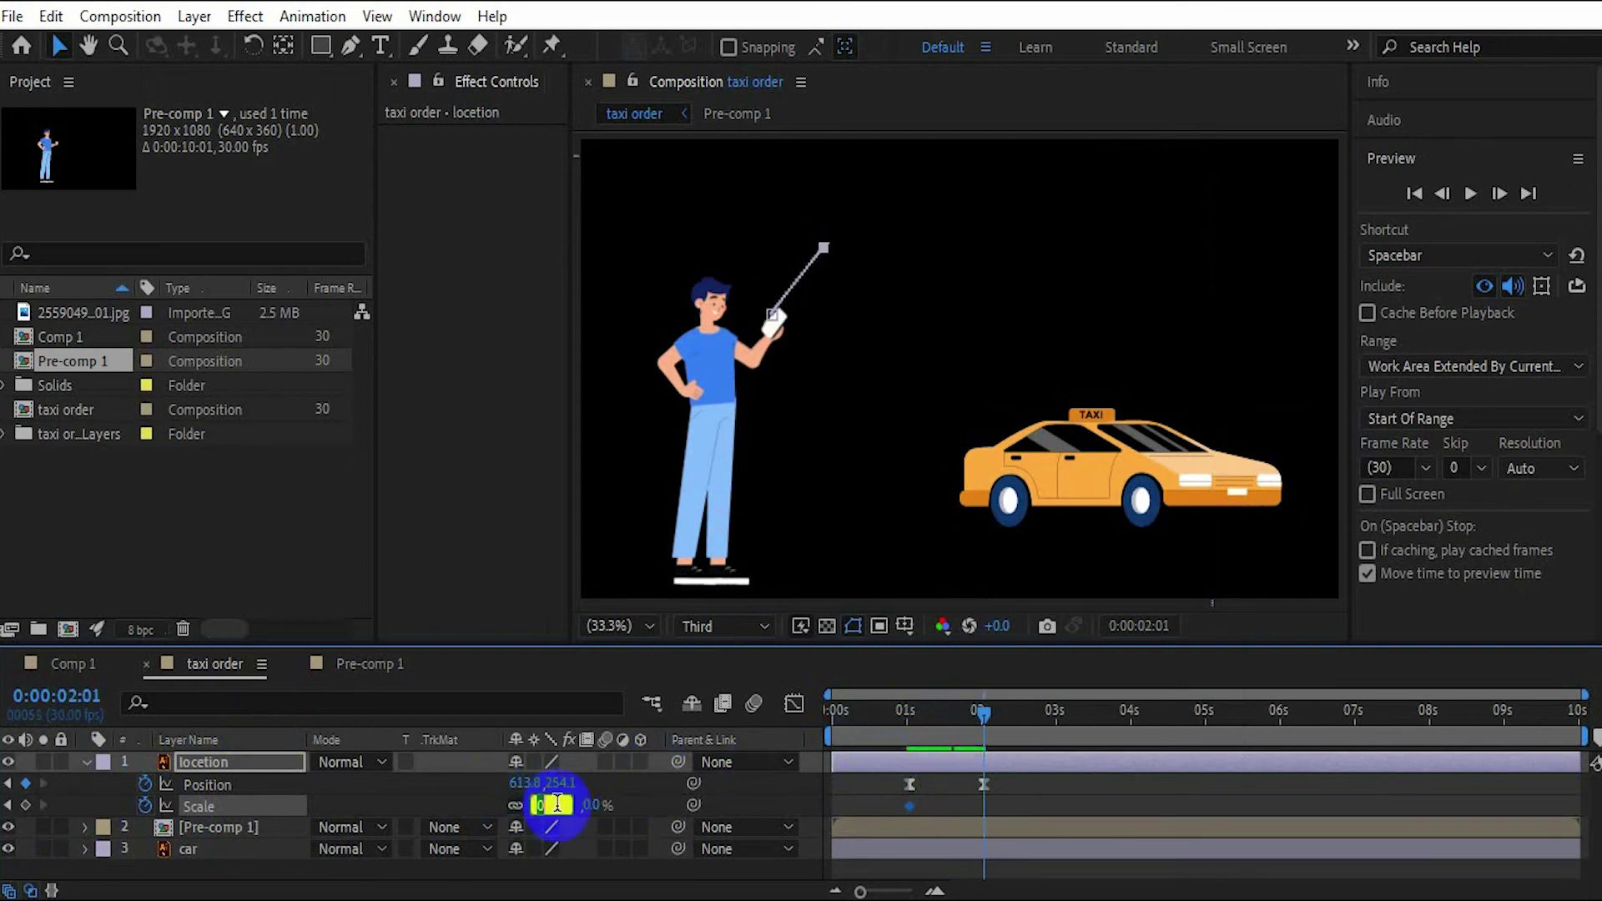
type("100")
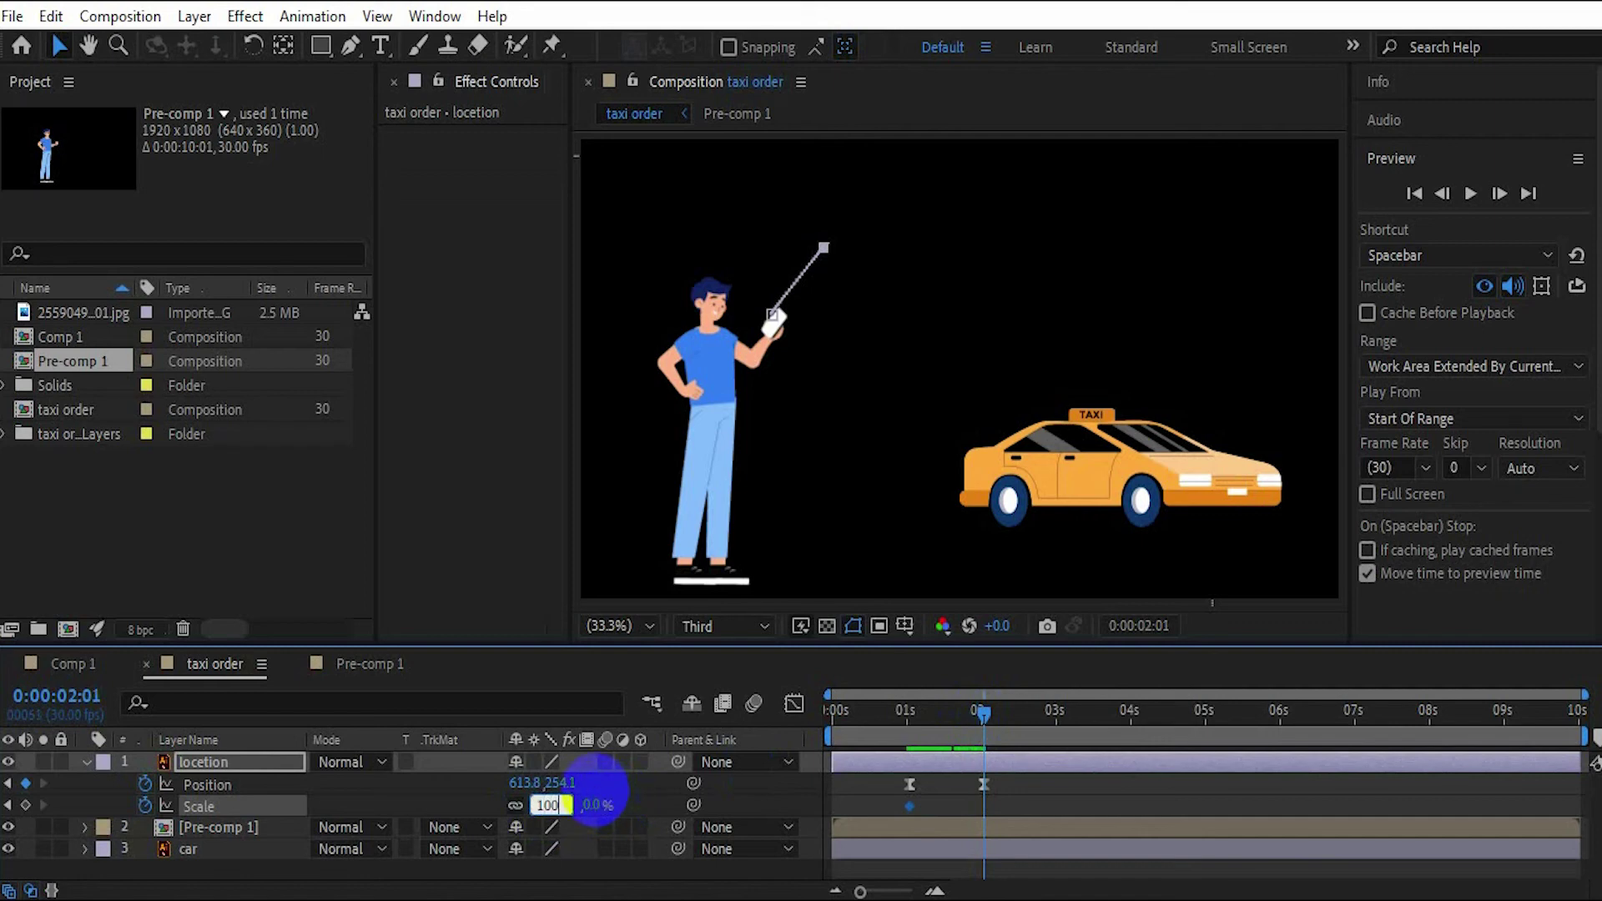
key("Return")
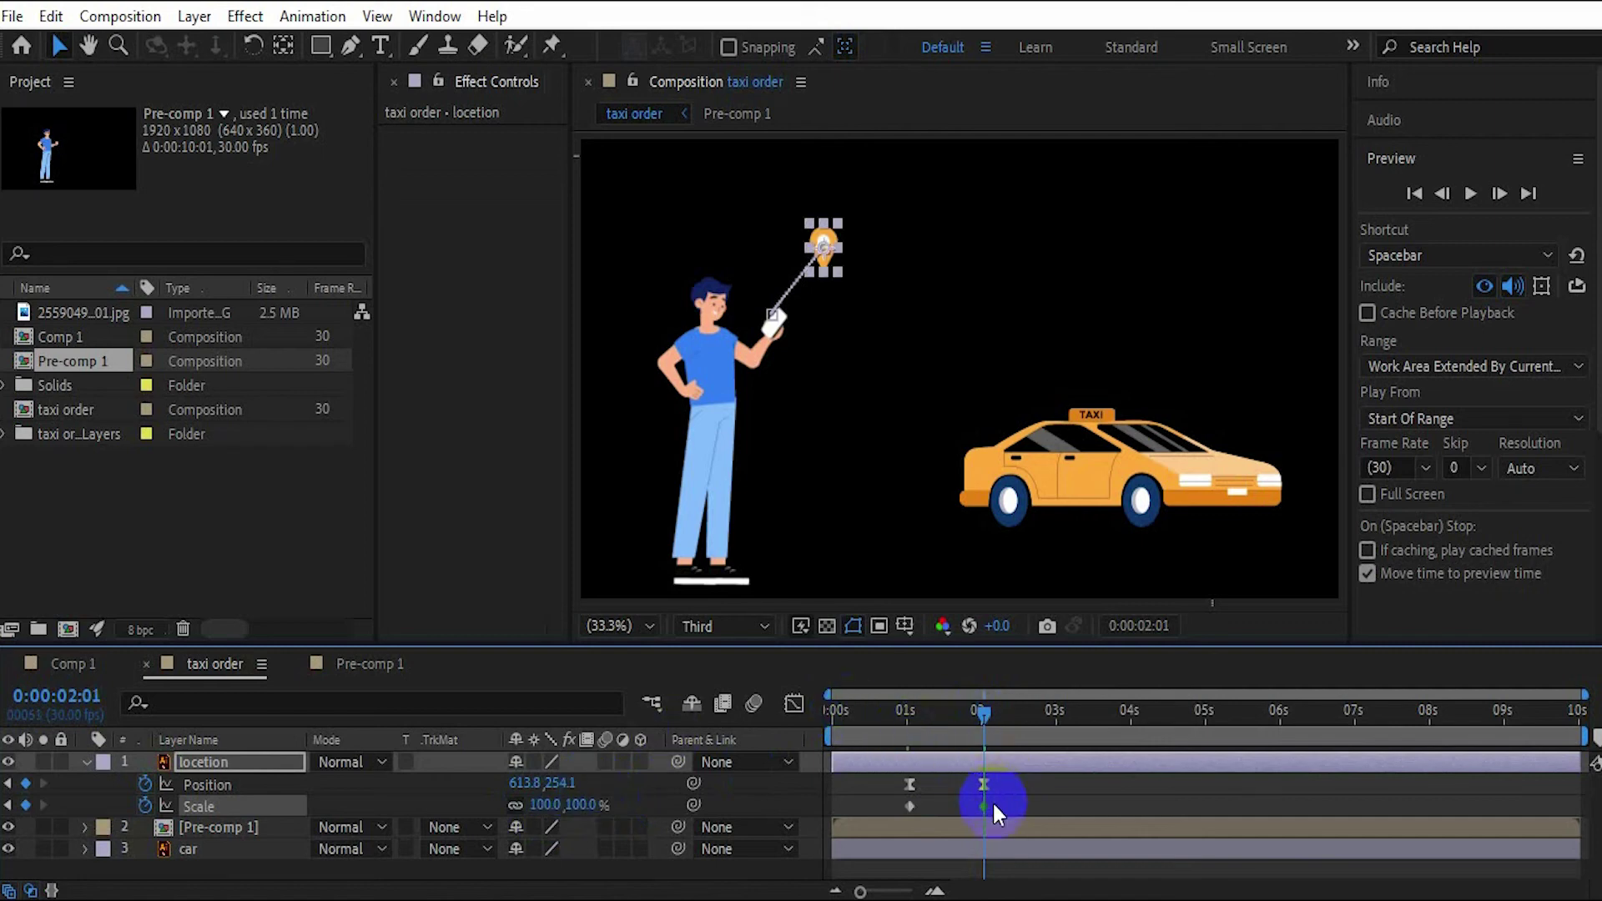
- Easy Ease both Scale keyframes, shift them slightly earlier, and preview the pin pop
left_click_drag(993, 800, 852, 825)
right_click(981, 800)
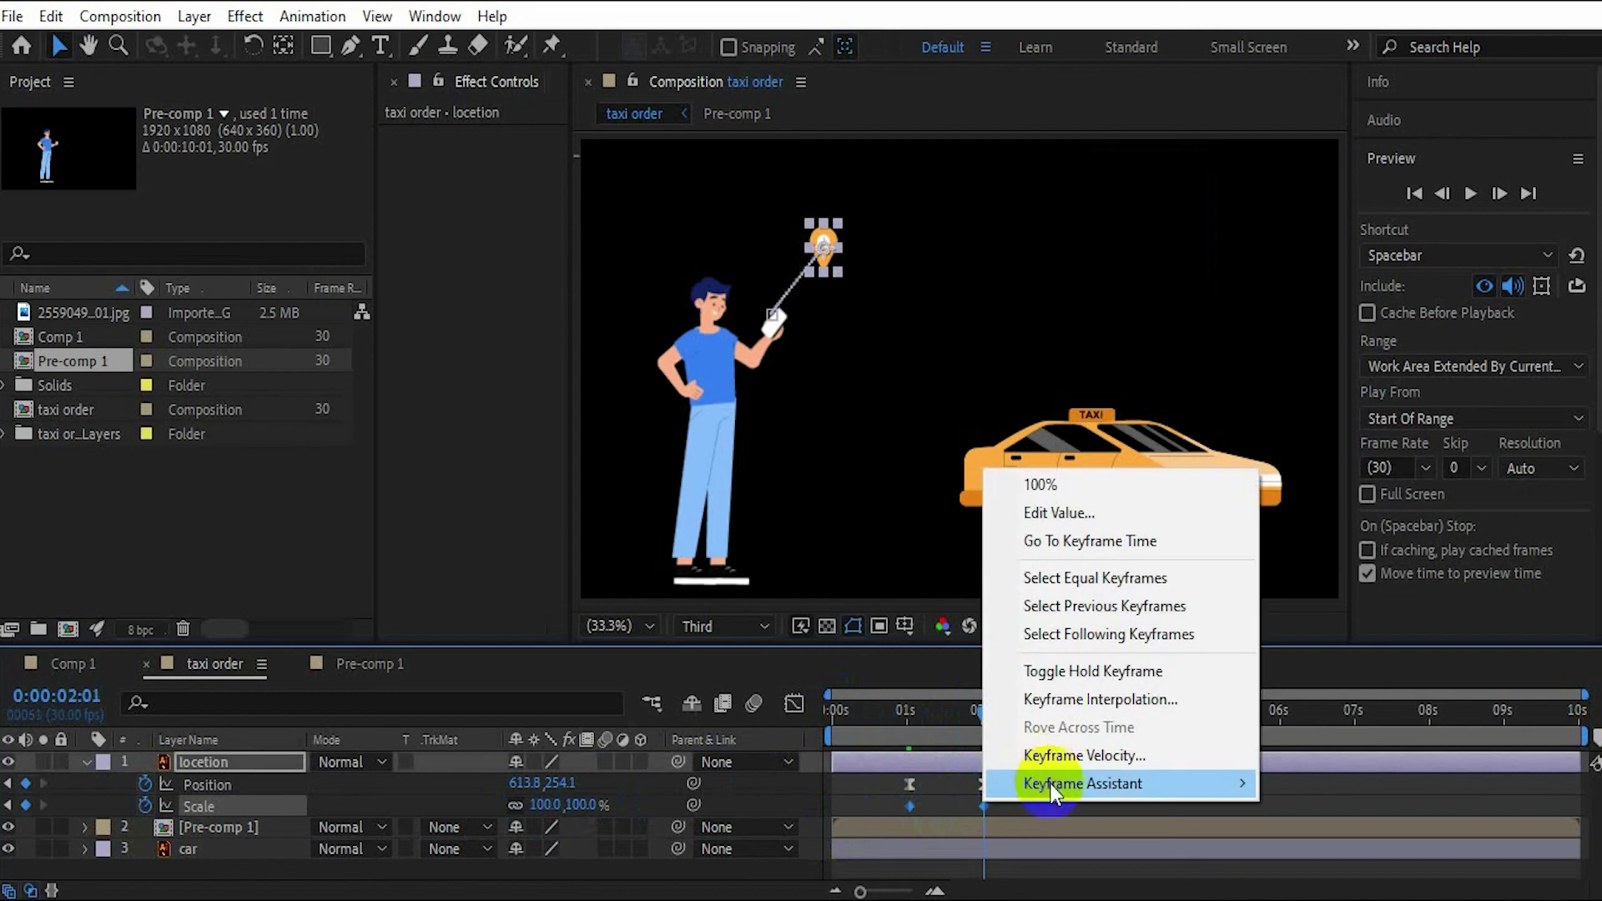
mouse_move(1050, 783)
left_click(749, 611)
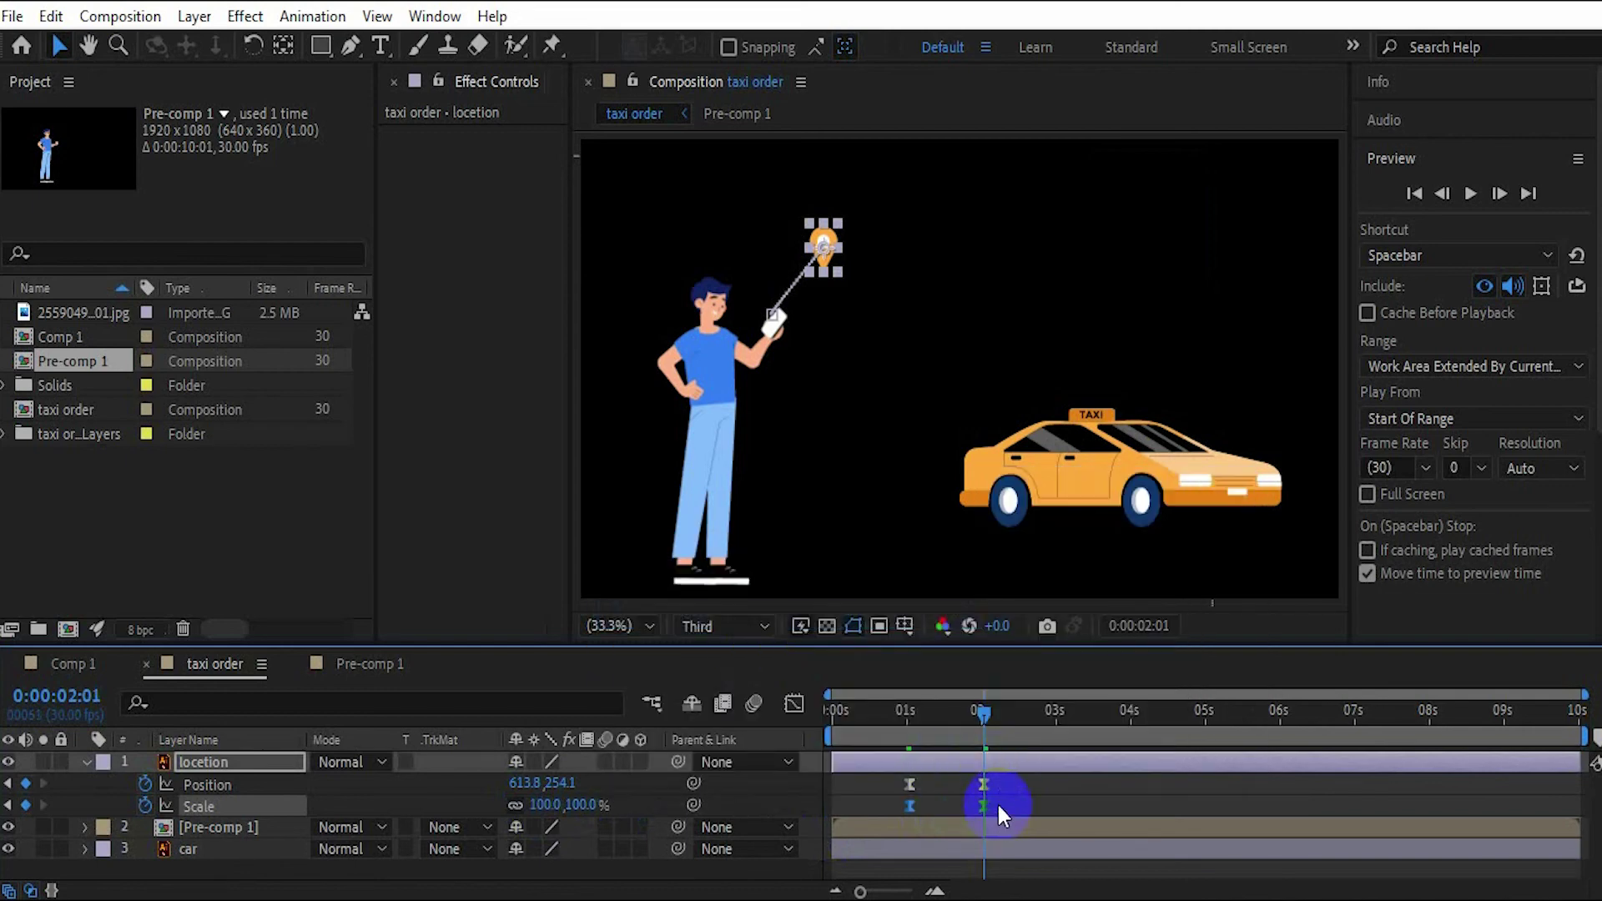
left_click_drag(998, 804, 868, 819)
left_click_drag(983, 804, 960, 806)
left_click_drag(984, 714, 835, 711)
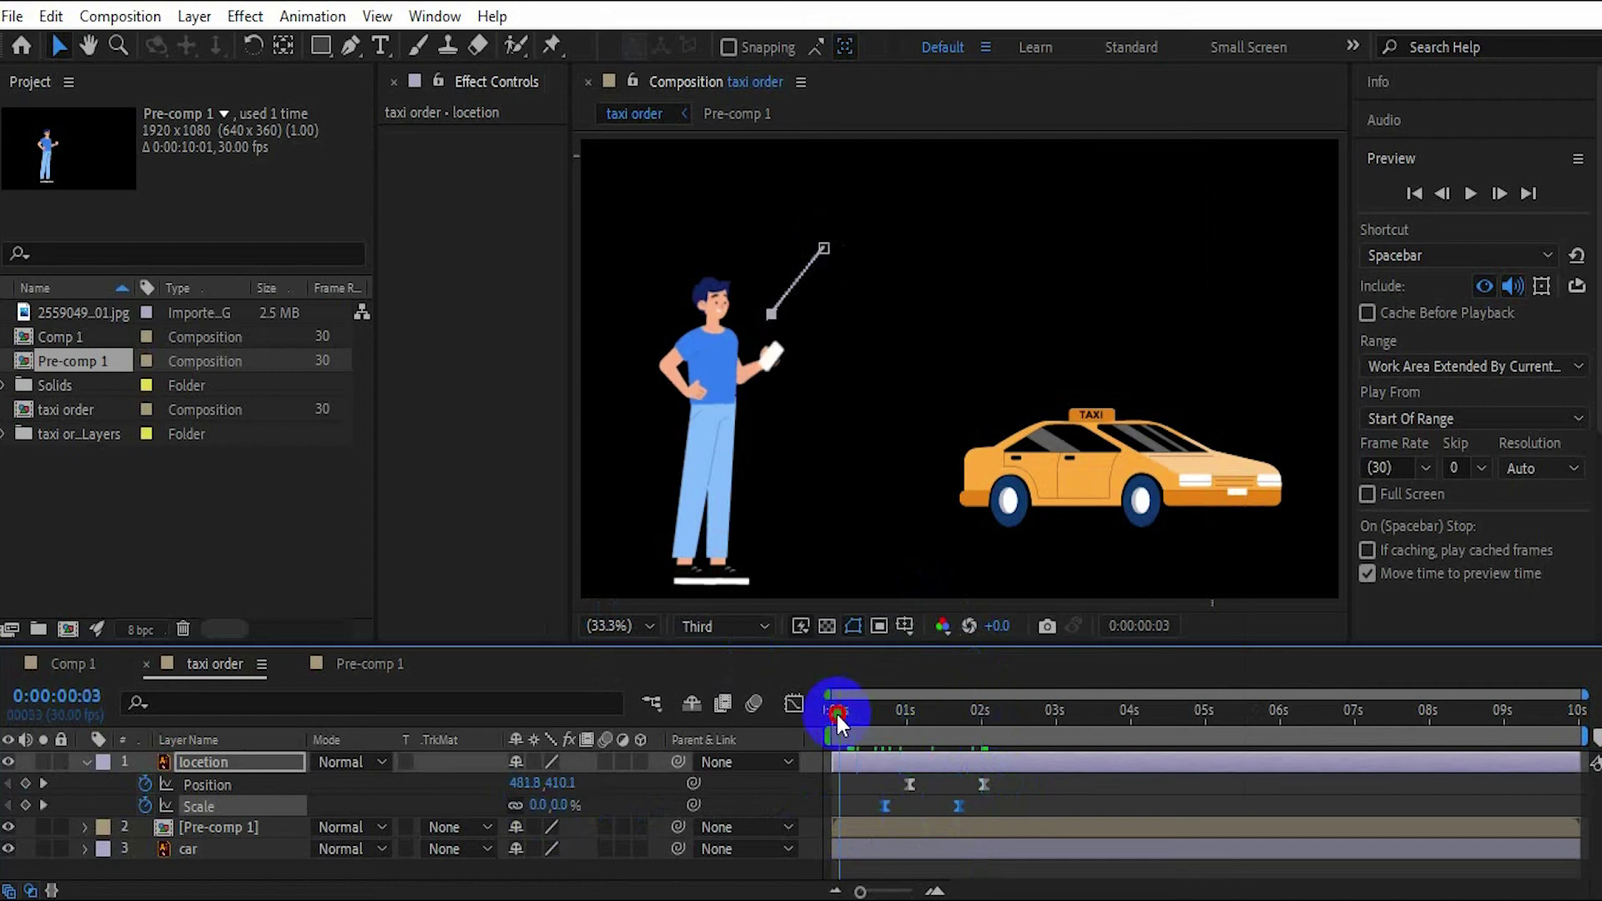
left_click(1473, 195)
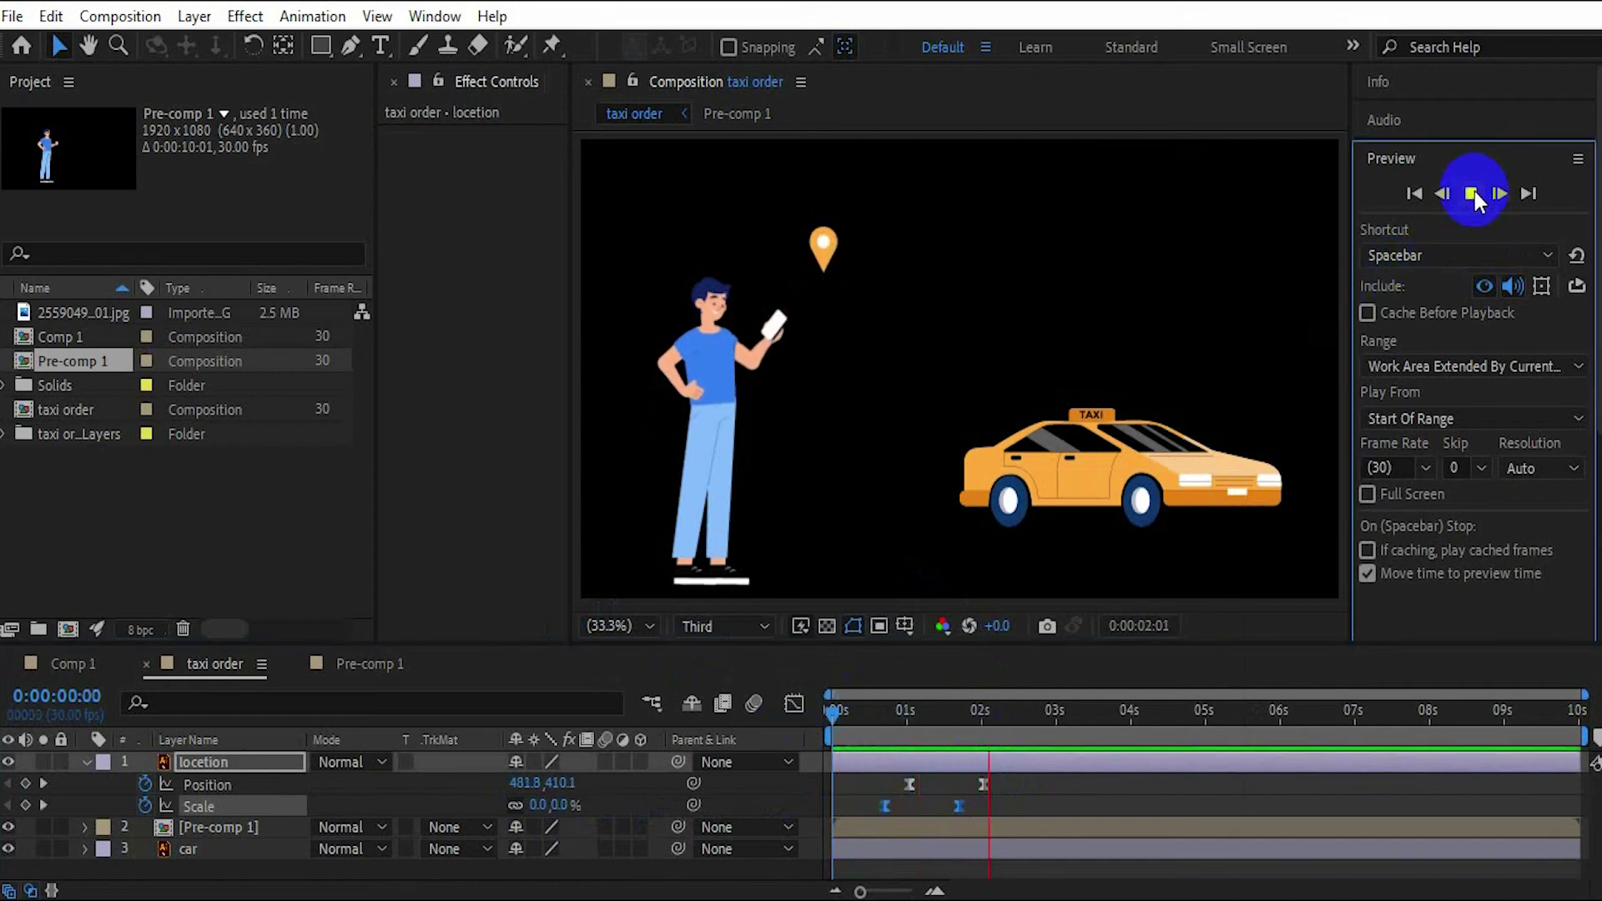
left_click(1474, 197)
mouse_move(1024, 716)
left_mouse_down()
mouse_move(925, 706)
mouse_move(981, 699)
left_mouse_up()
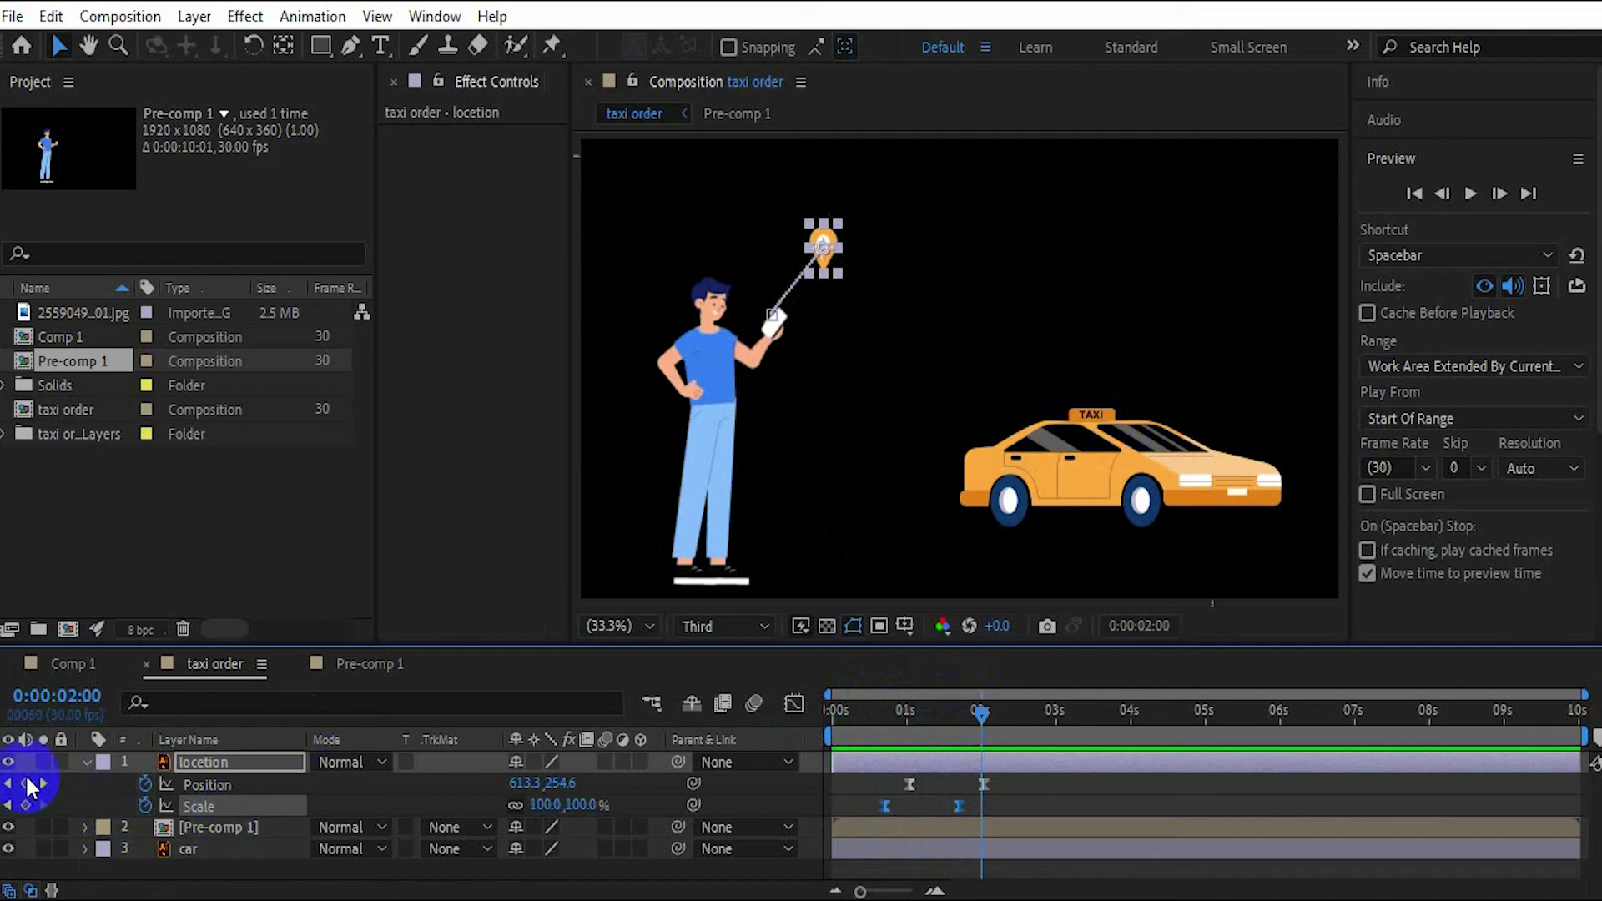
- Mirror the car layer horizontally with Scale -100, 100%, undoing an accidental vertical flip
left_click(86, 762)
left_click(163, 806)
left_click(232, 805)
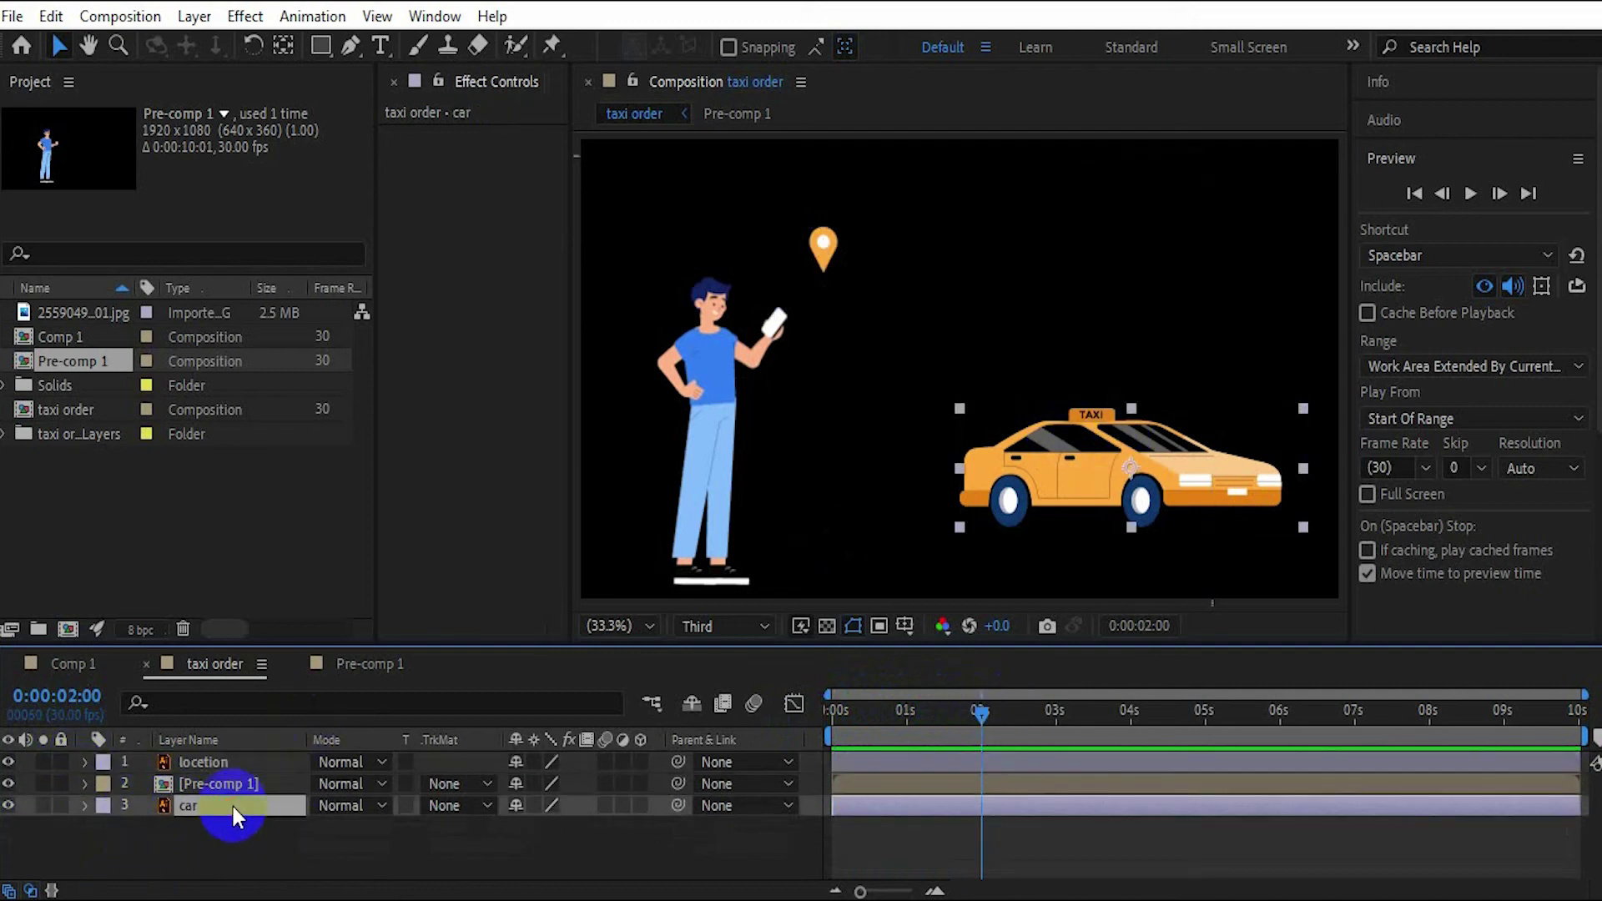
key("s")
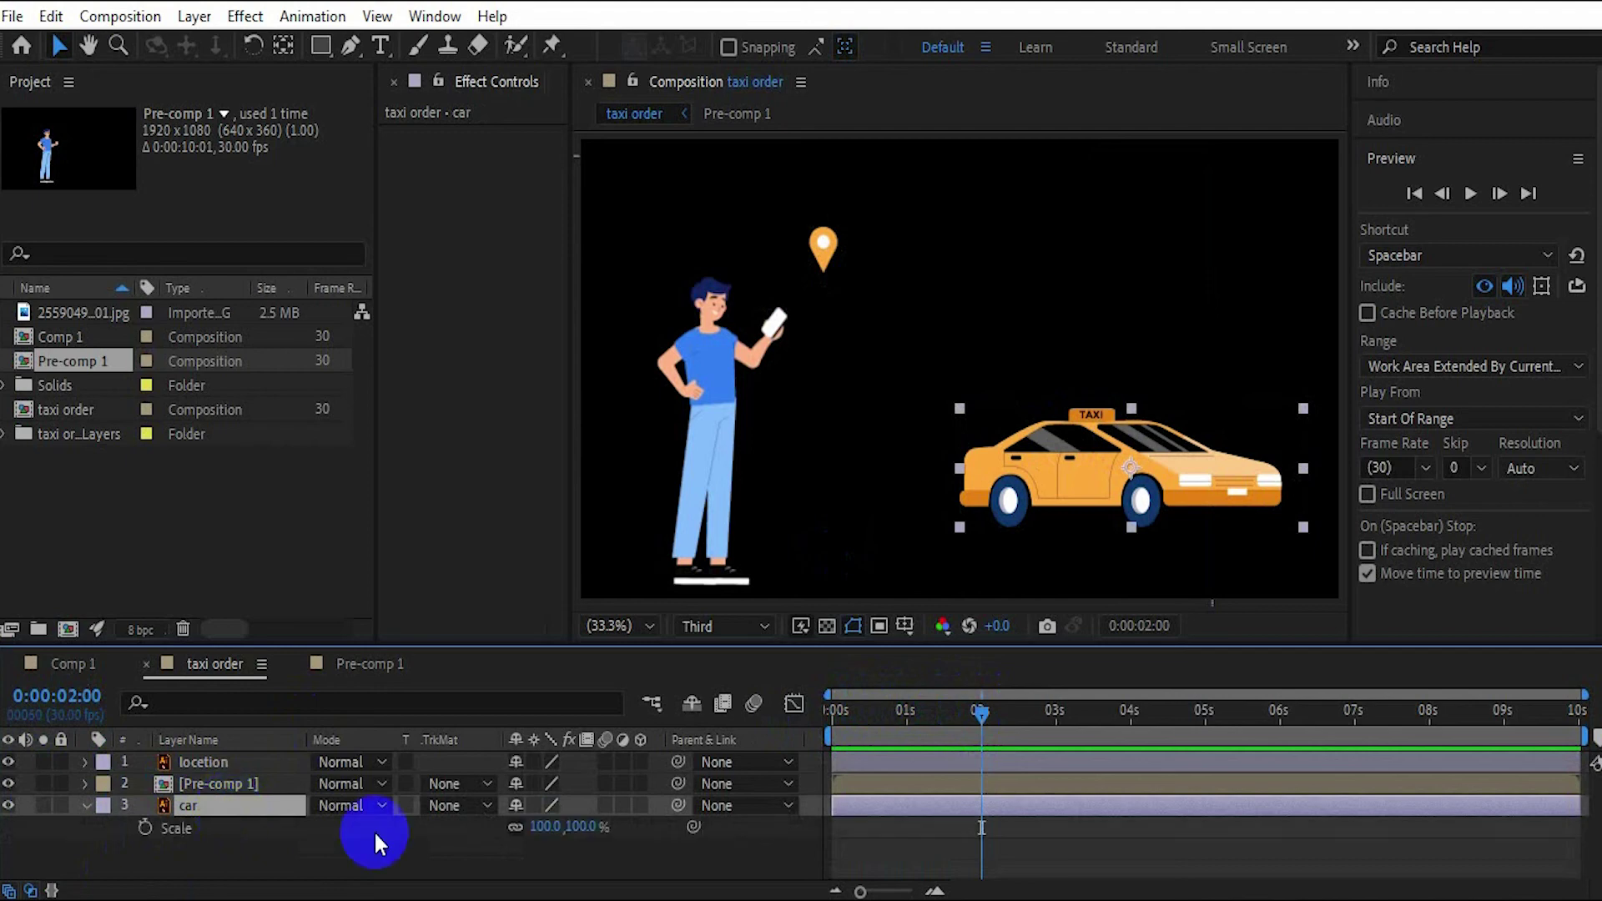
left_click(541, 827)
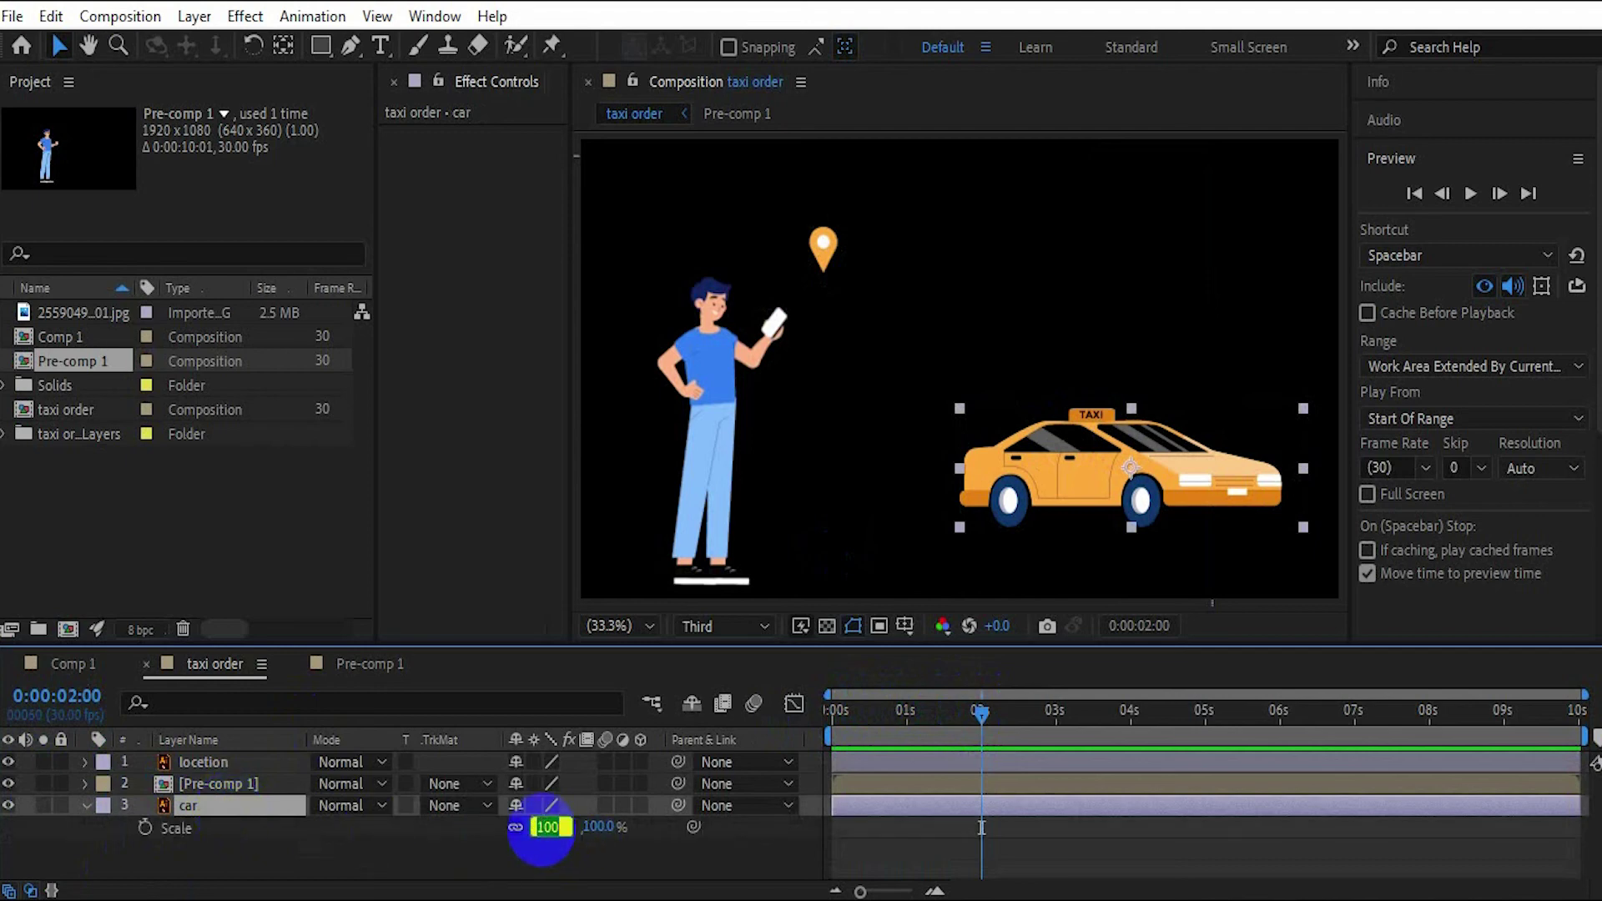
type("-100")
key("Return")
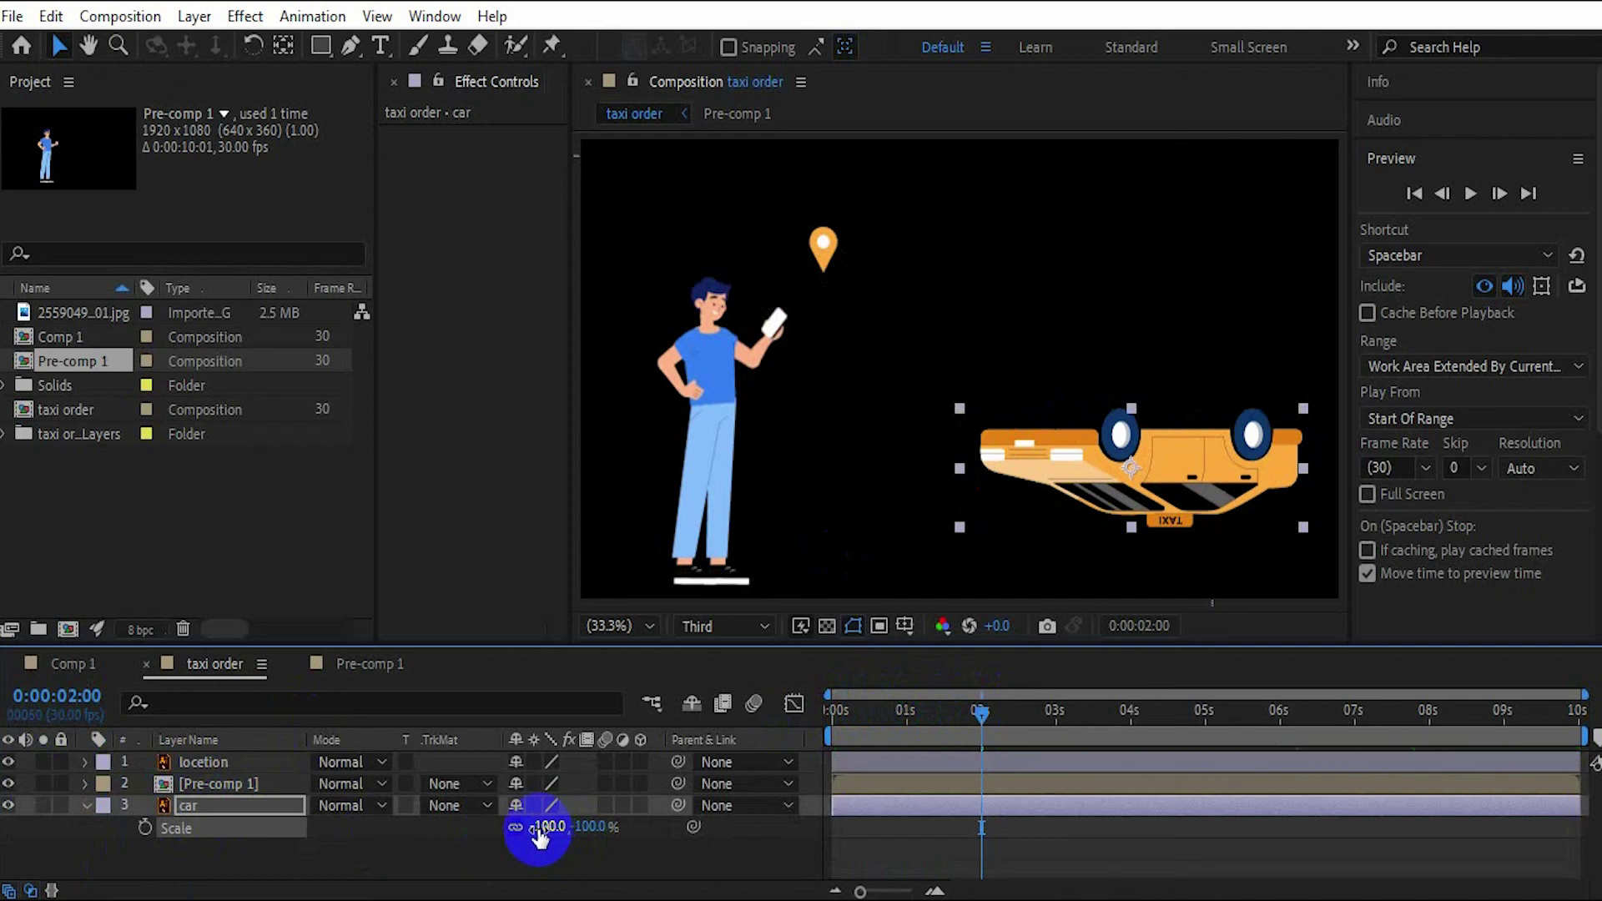
key("ctrl+z")
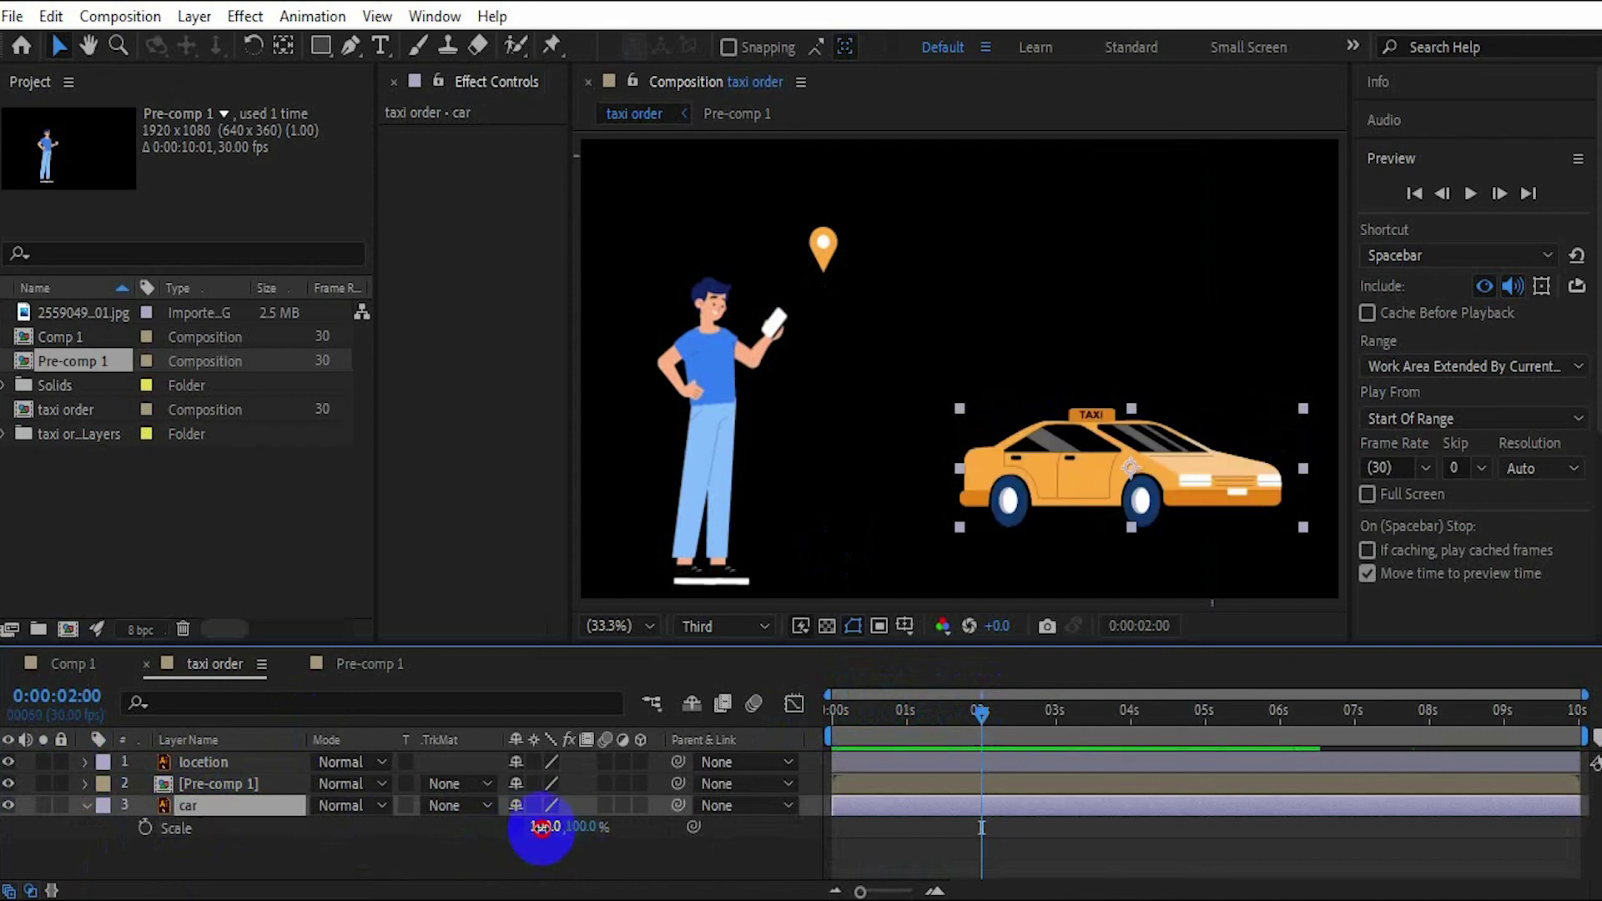
left_click(541, 827)
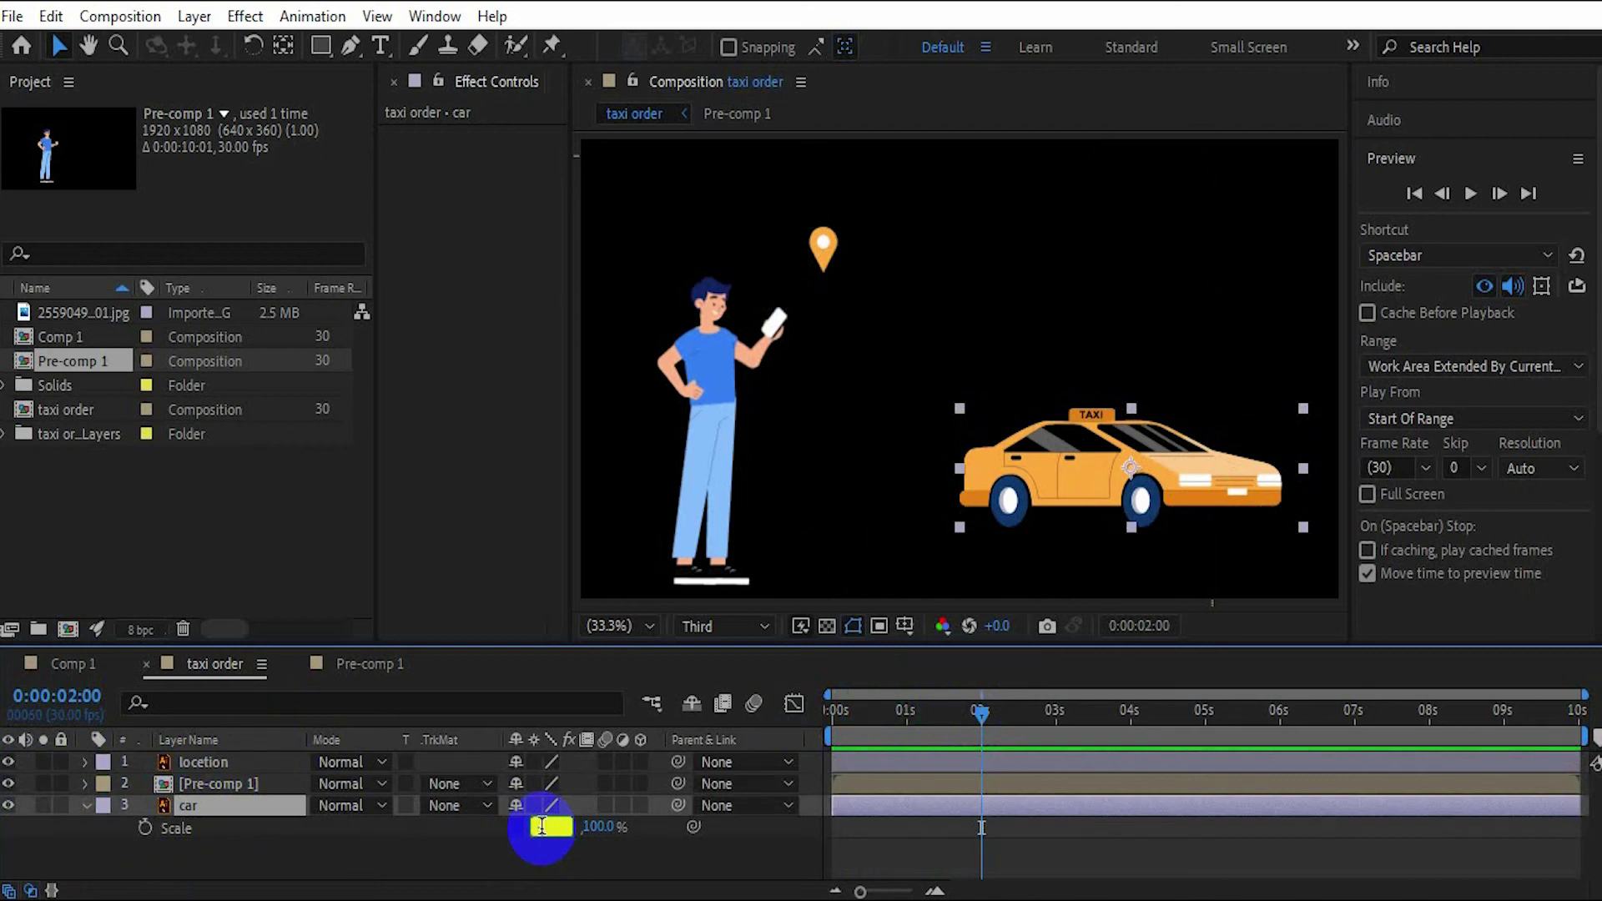
type("-100")
key("Return")
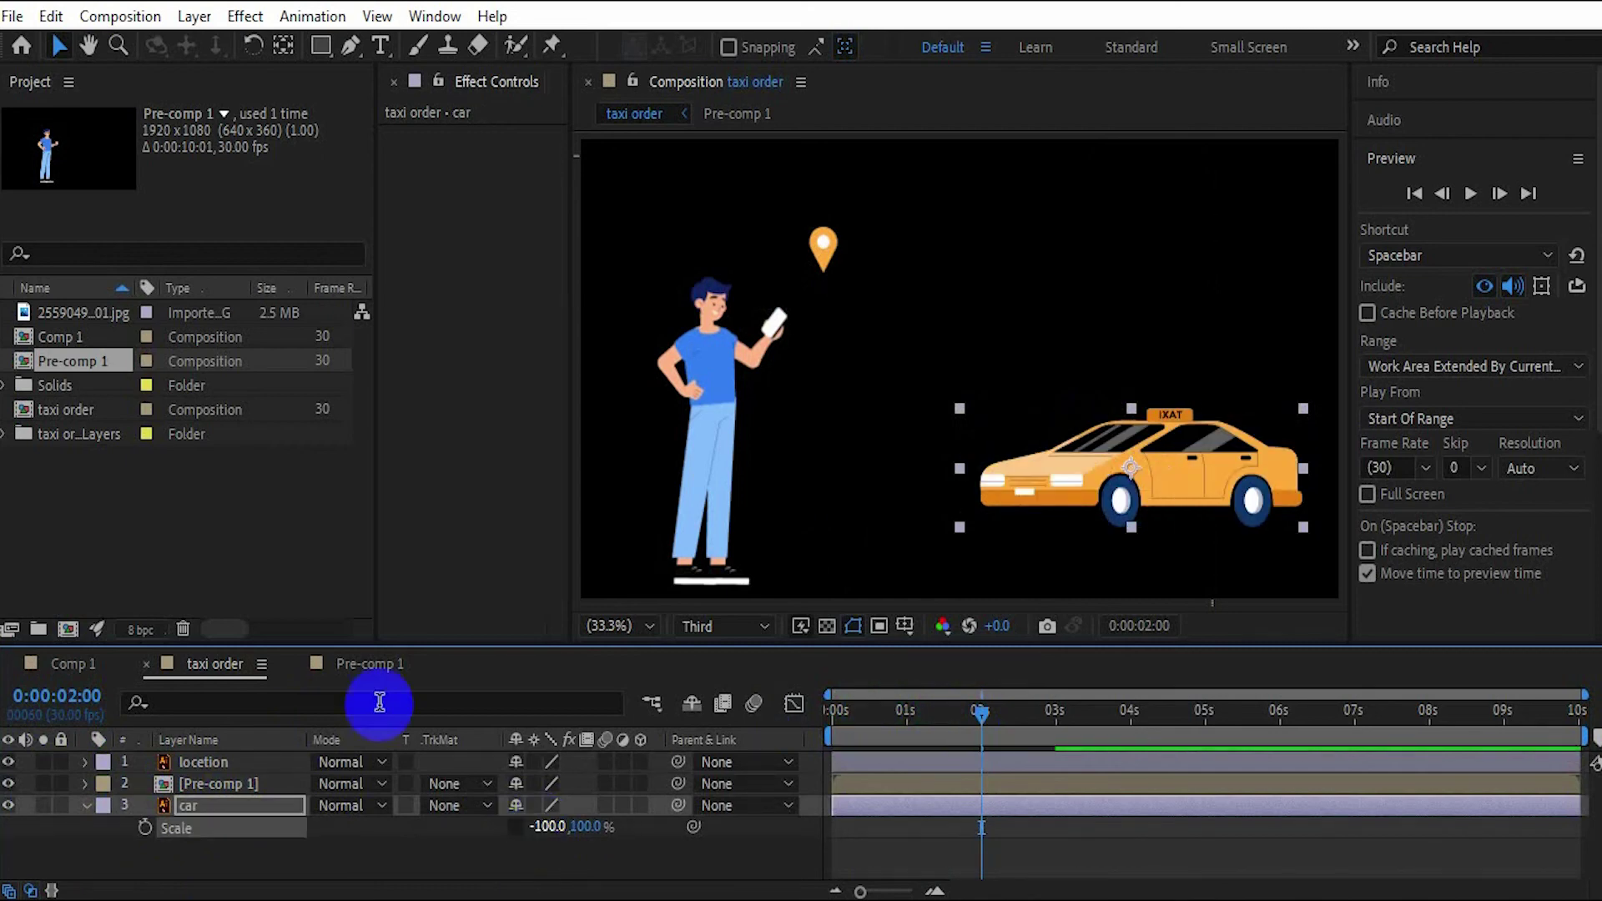
scroll(1027, 447, "down", 1)
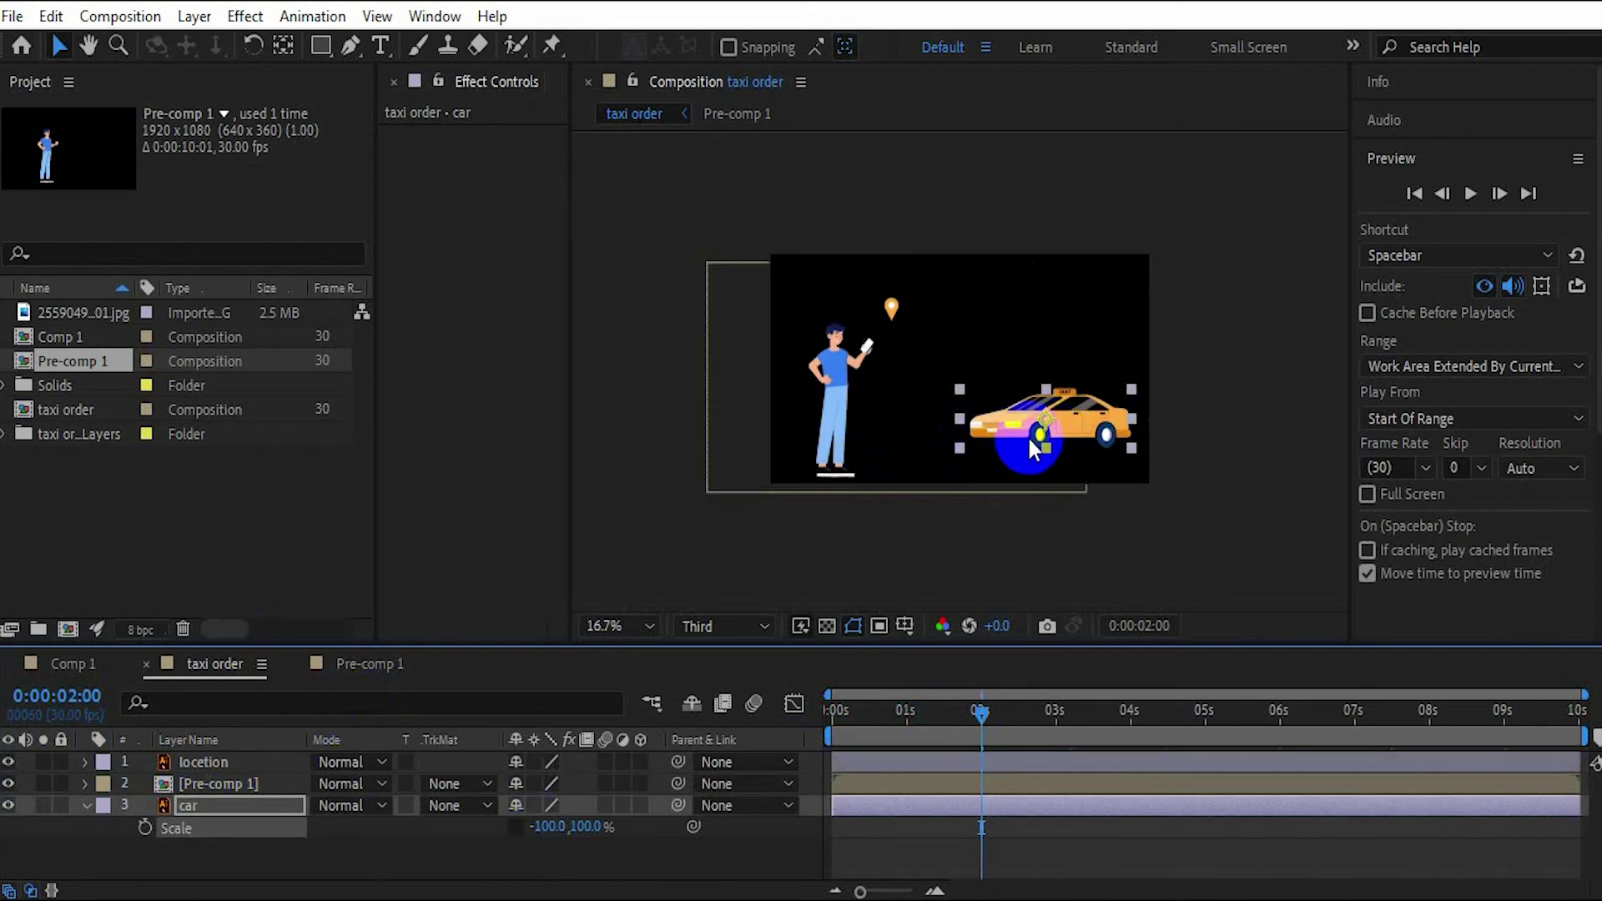
- Move the taxi off the right edge and set its Position keyframe at 2 seconds
left_click_drag(1043, 419, 1229, 376)
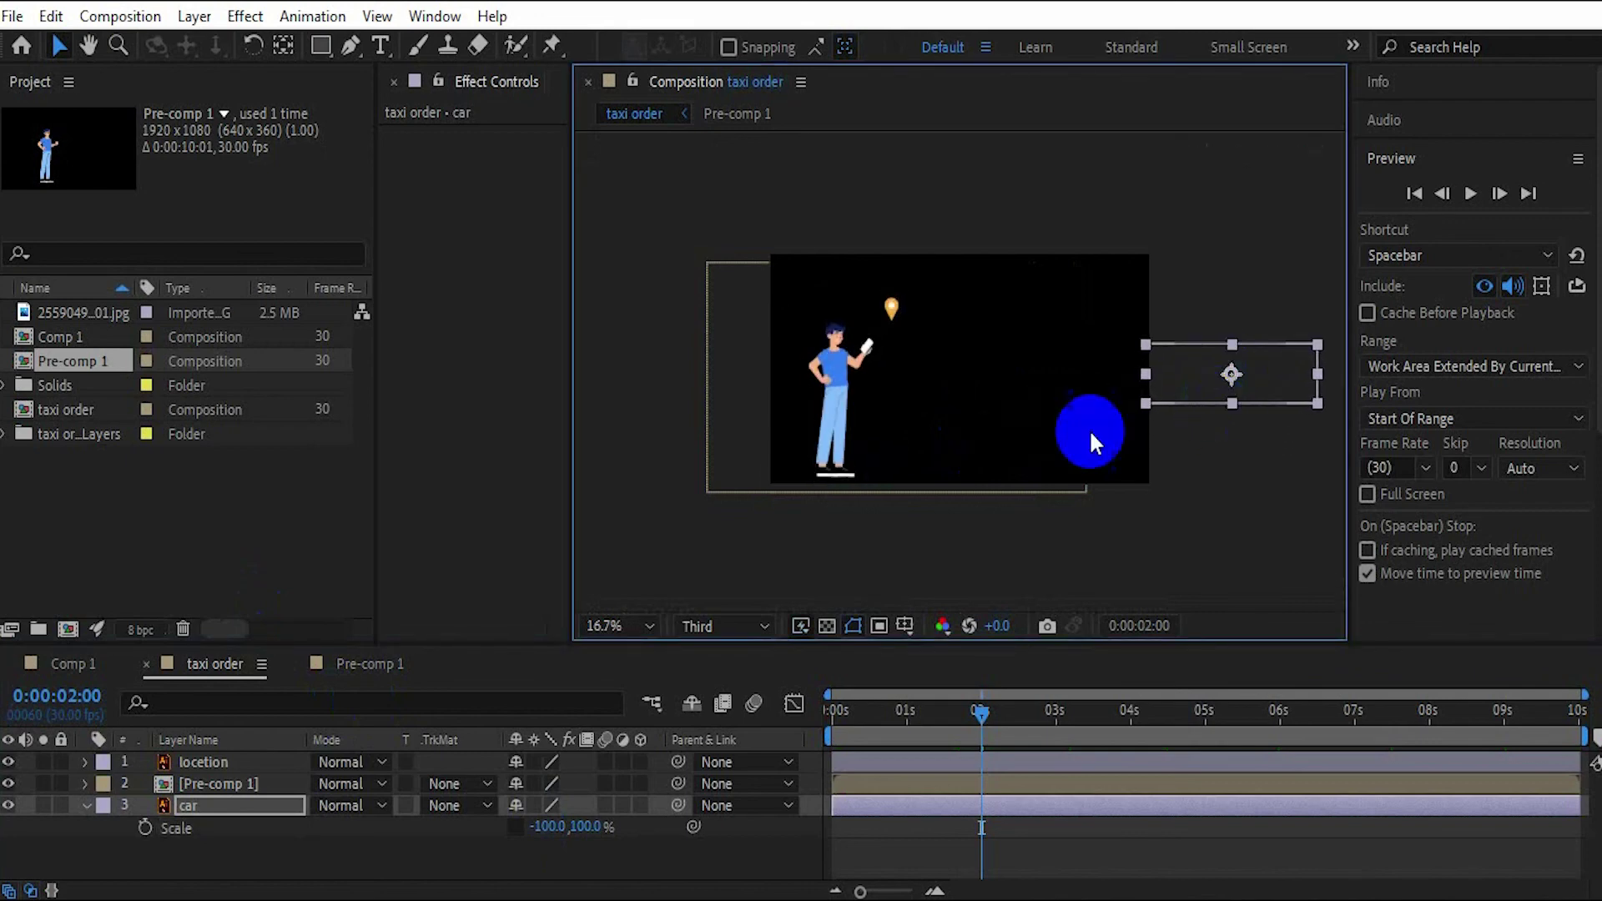
double_click(183, 804)
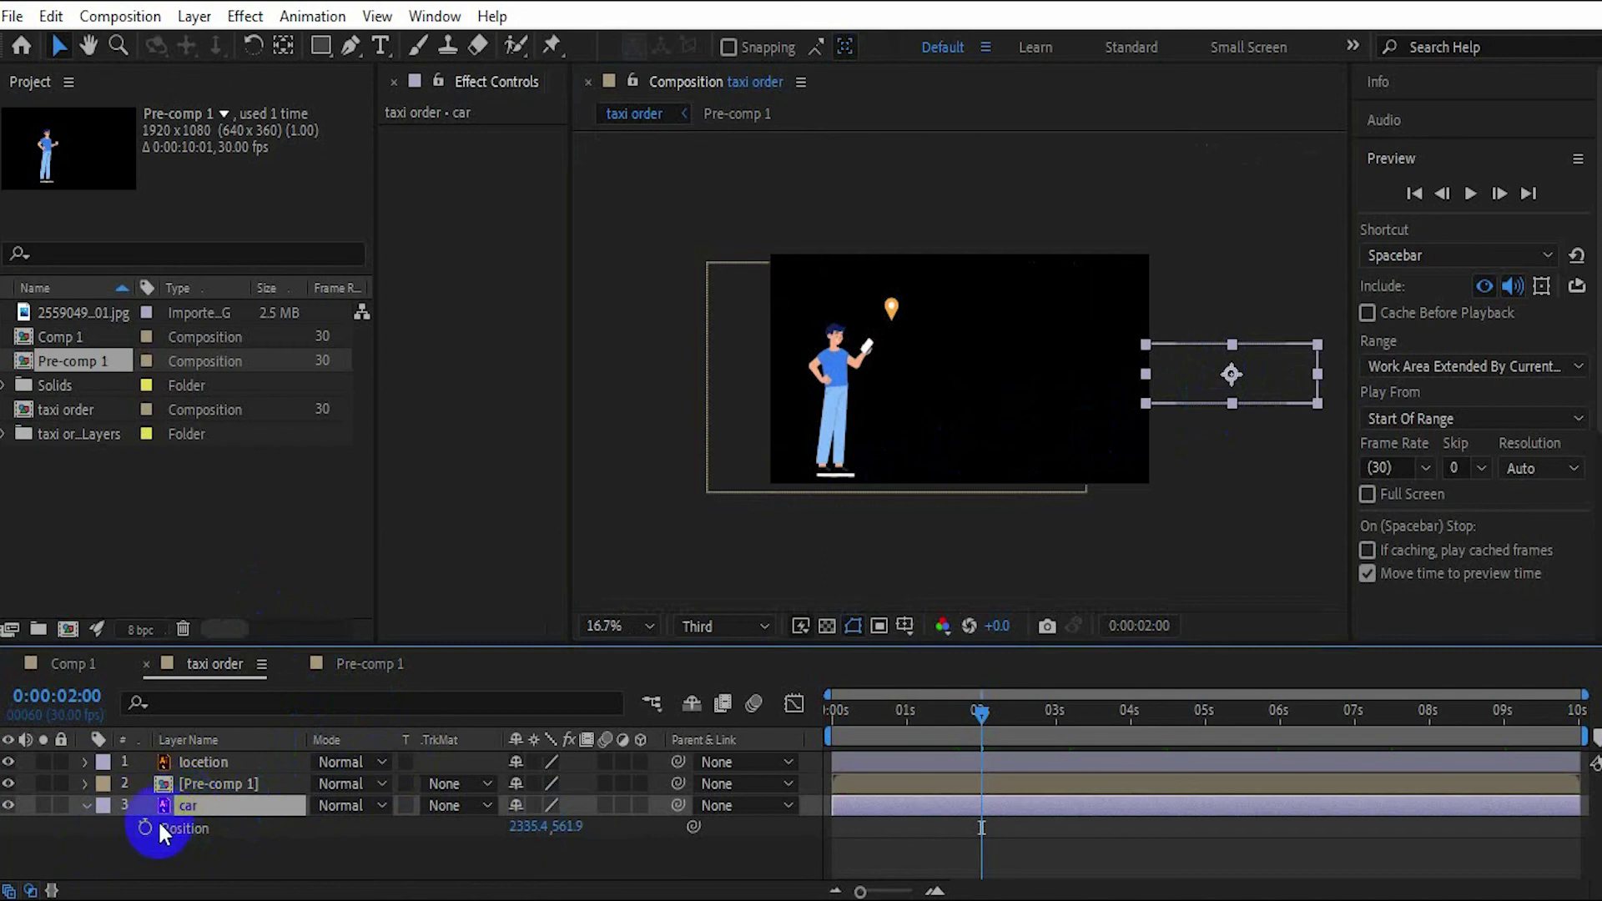
key("Return")
key("p")
left_click(169, 840)
left_click(143, 828)
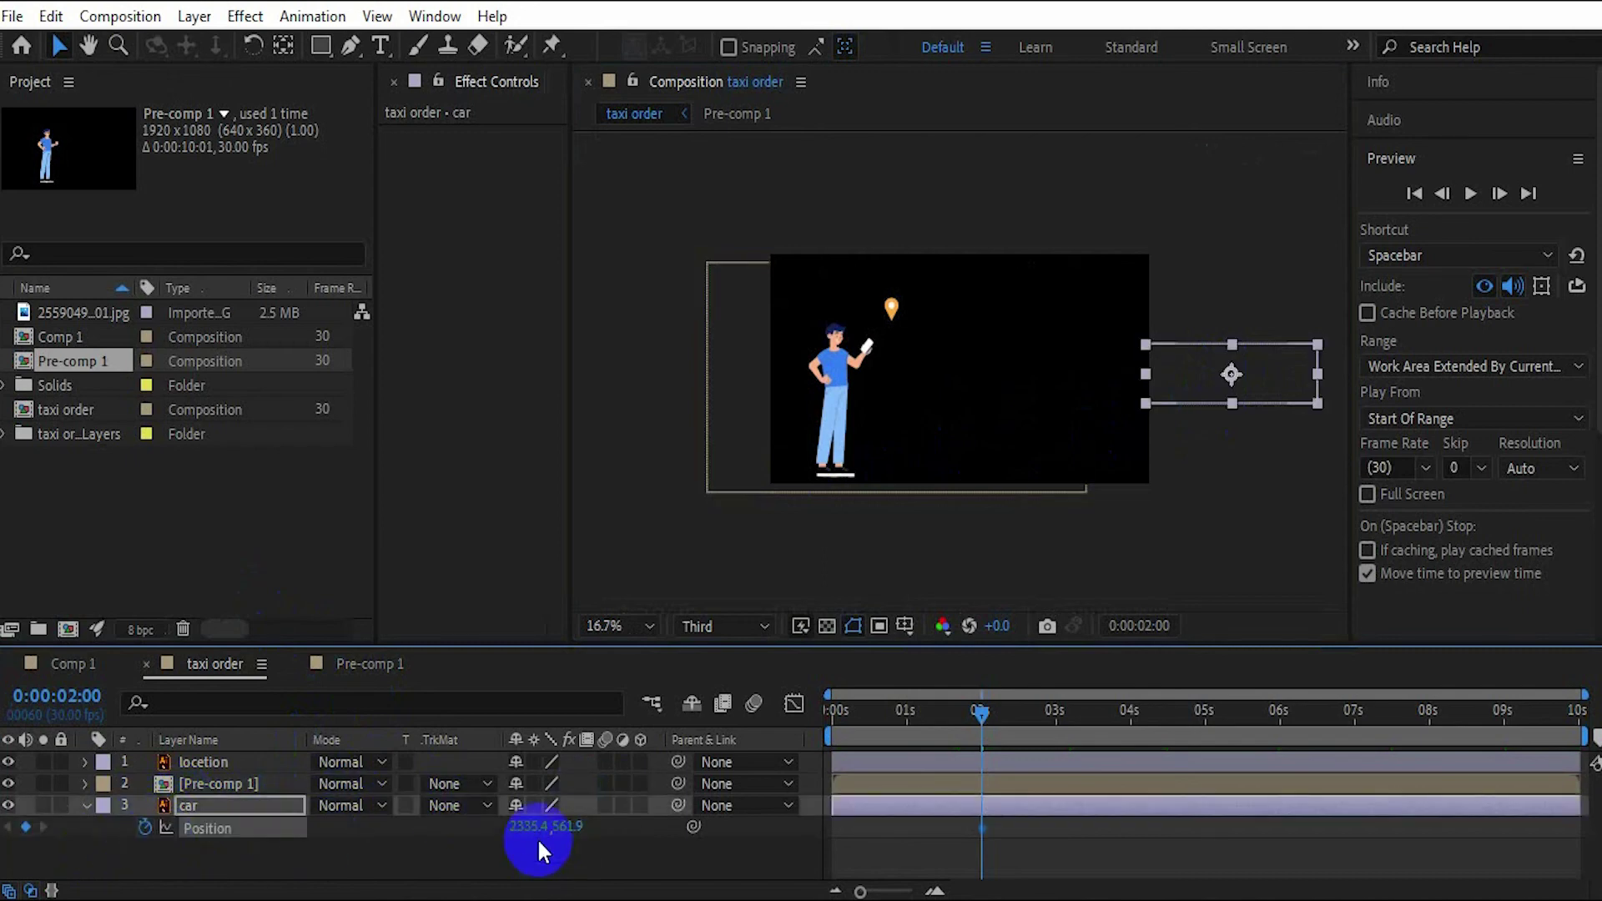
- At 3 seconds, park the taxi beside the character for the second Position keyframe
left_click(1056, 713)
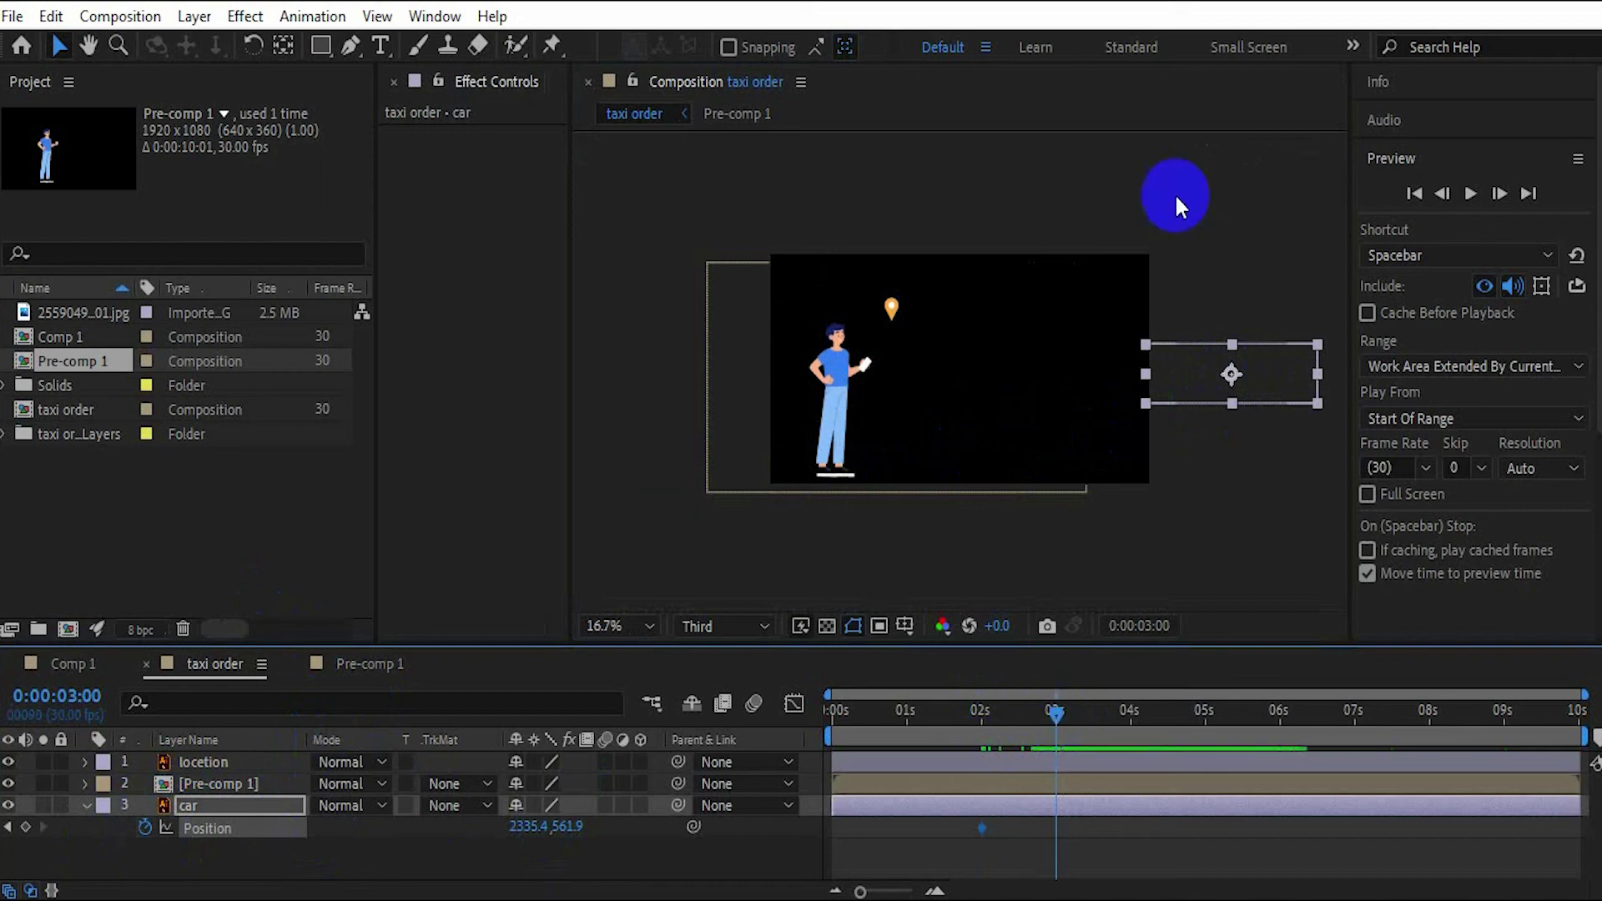
left_click_drag(1226, 369, 952, 385)
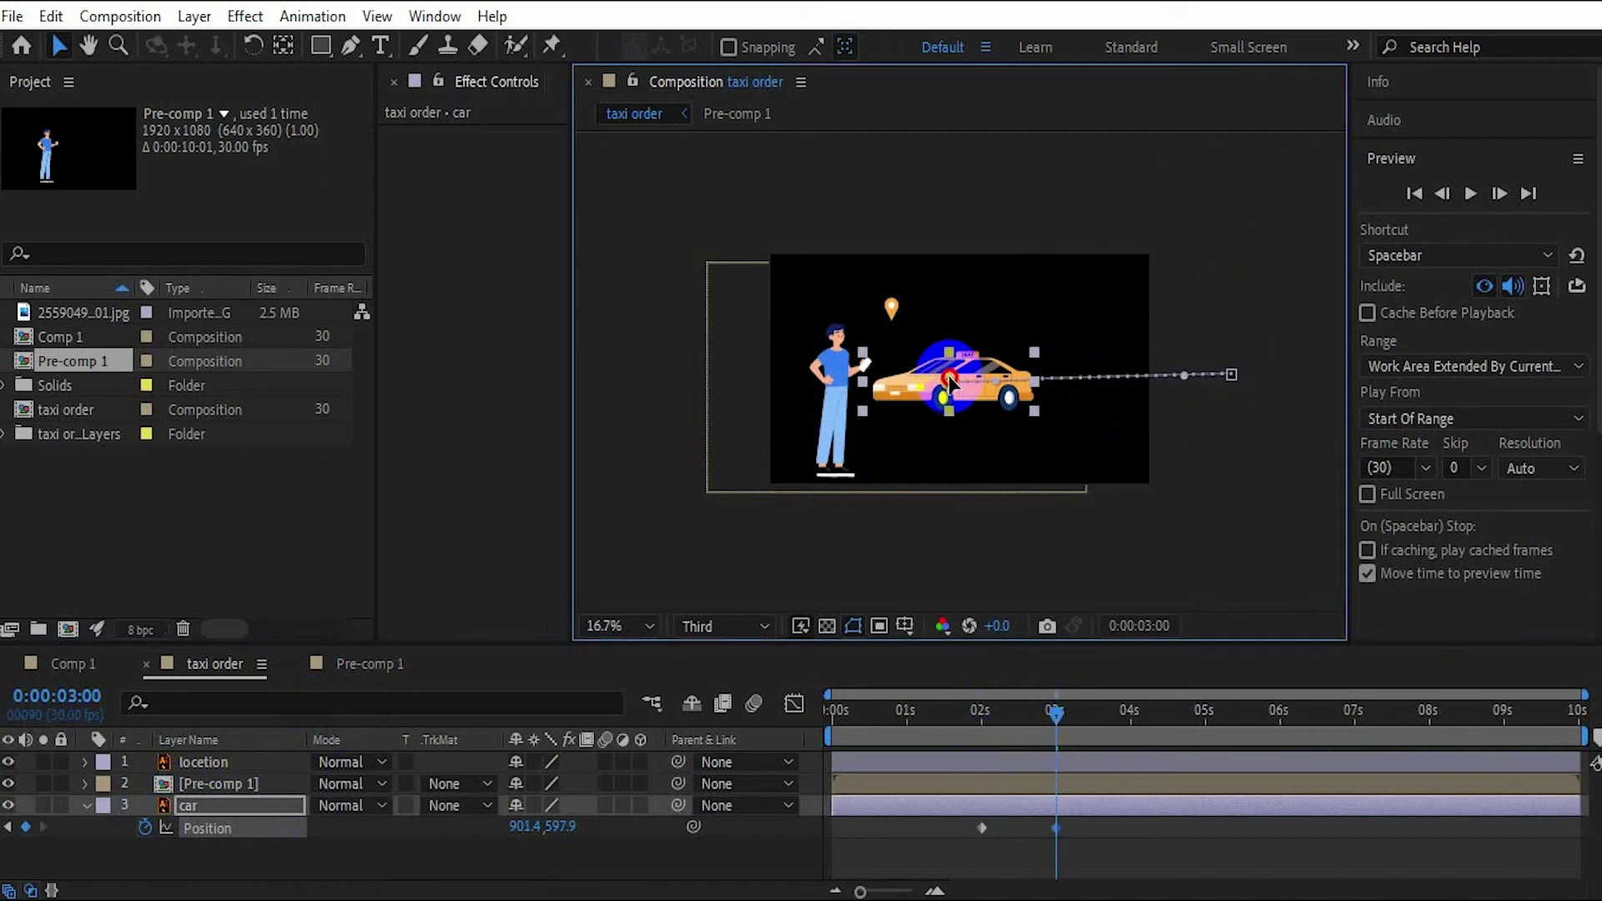
left_click_drag(952, 384, 953, 381)
left_click(1054, 727)
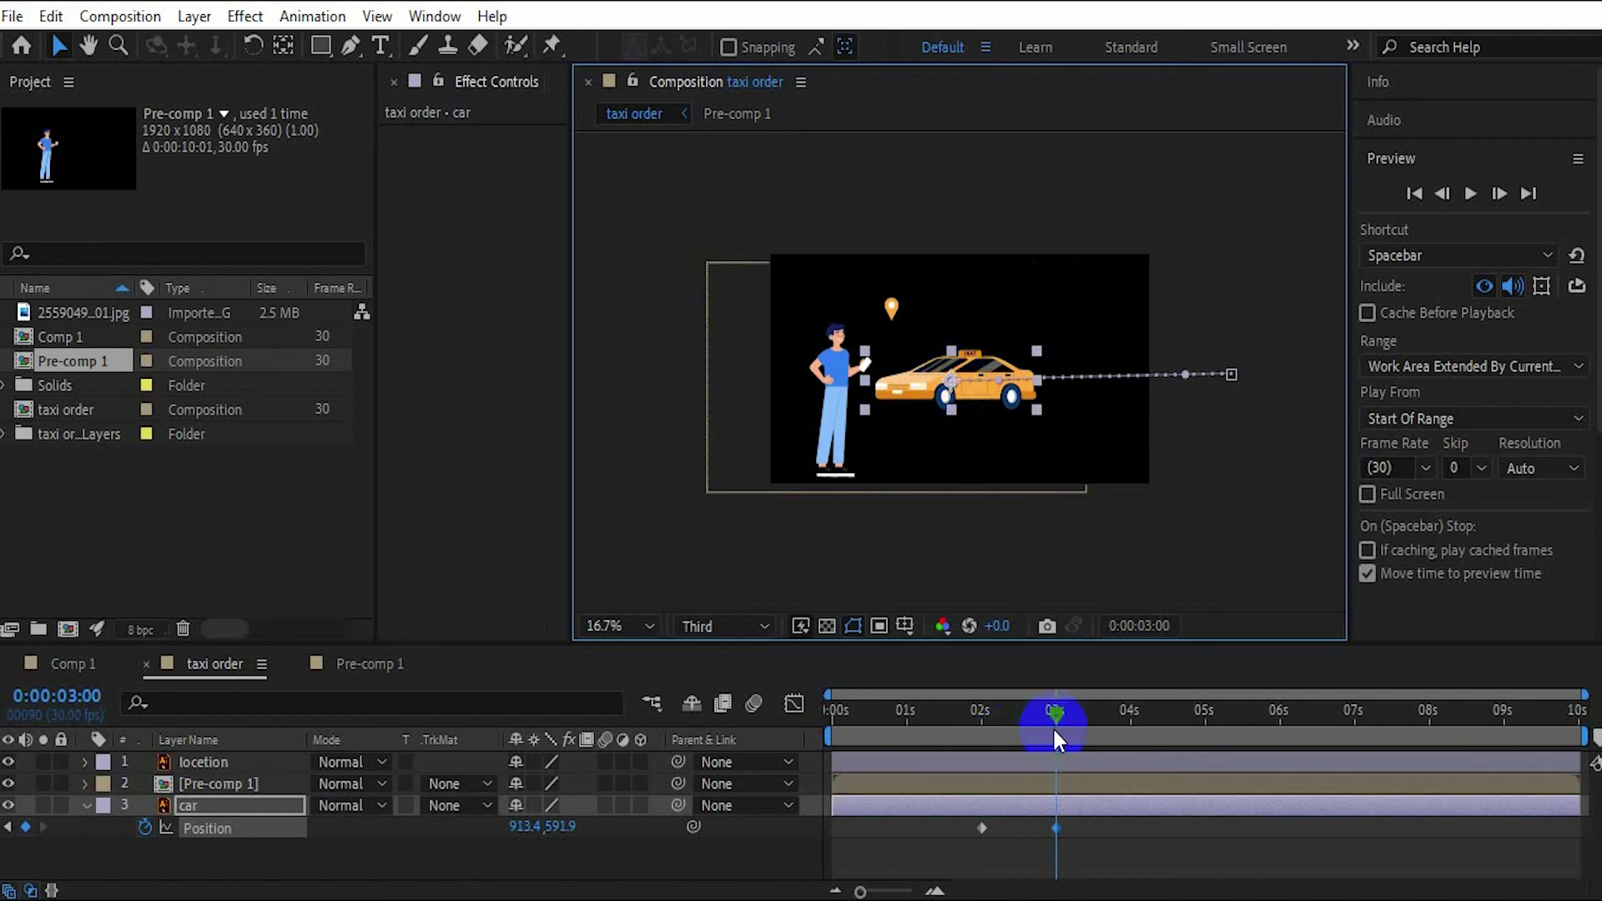
left_click_drag(1073, 826, 955, 840)
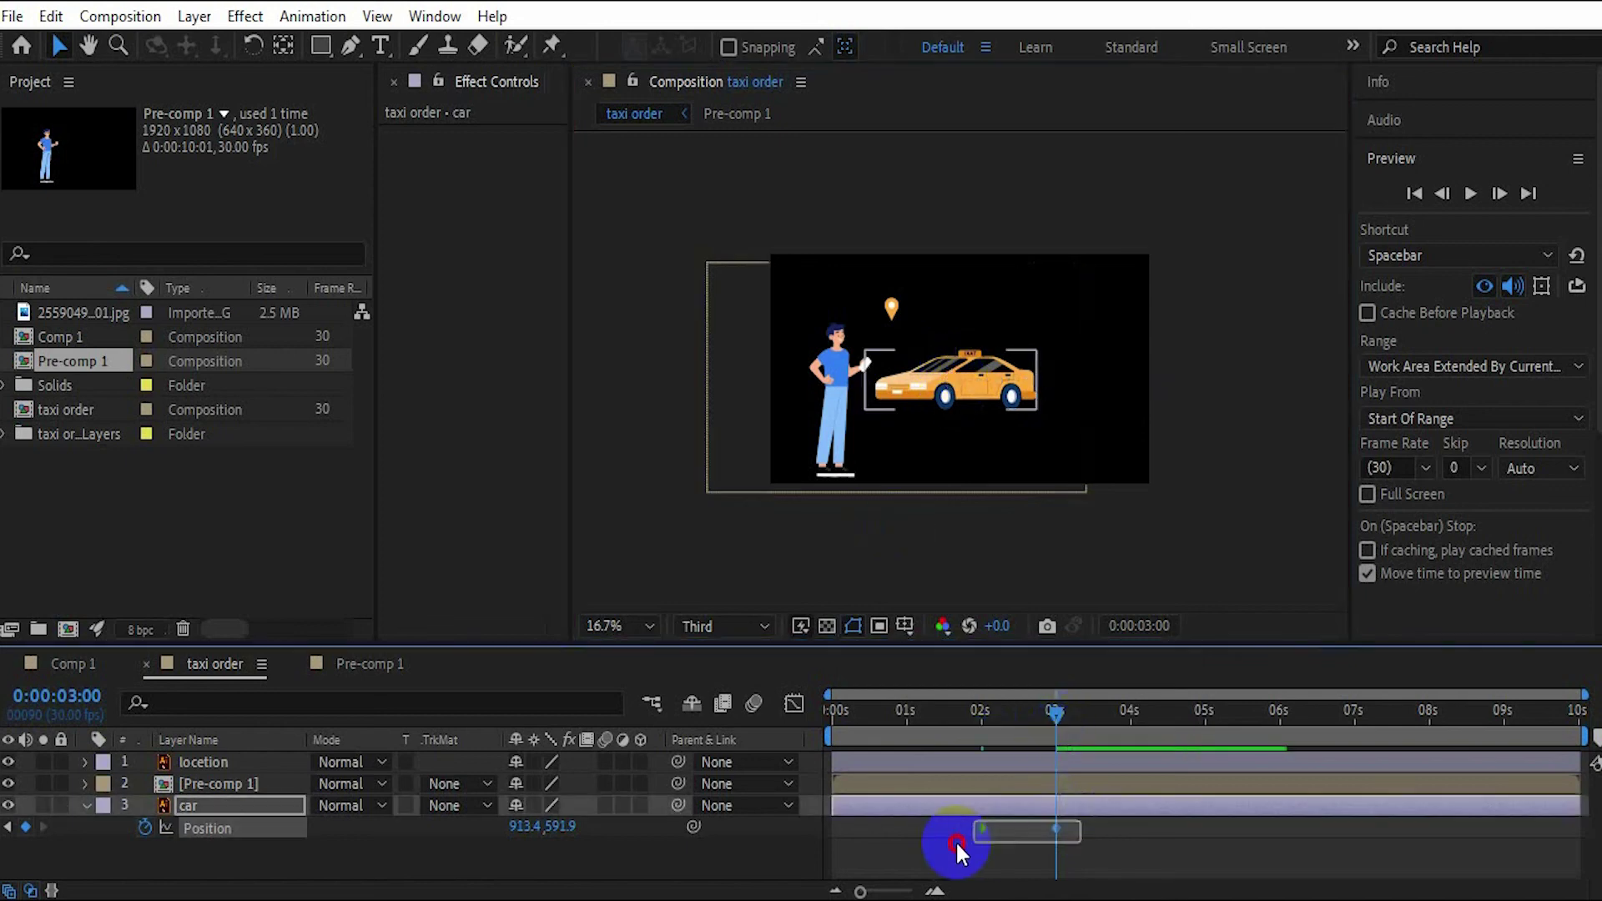
- Apply Easy Ease to the taxi's two Position keyframes
right_click(1052, 823)
mouse_move(1110, 803)
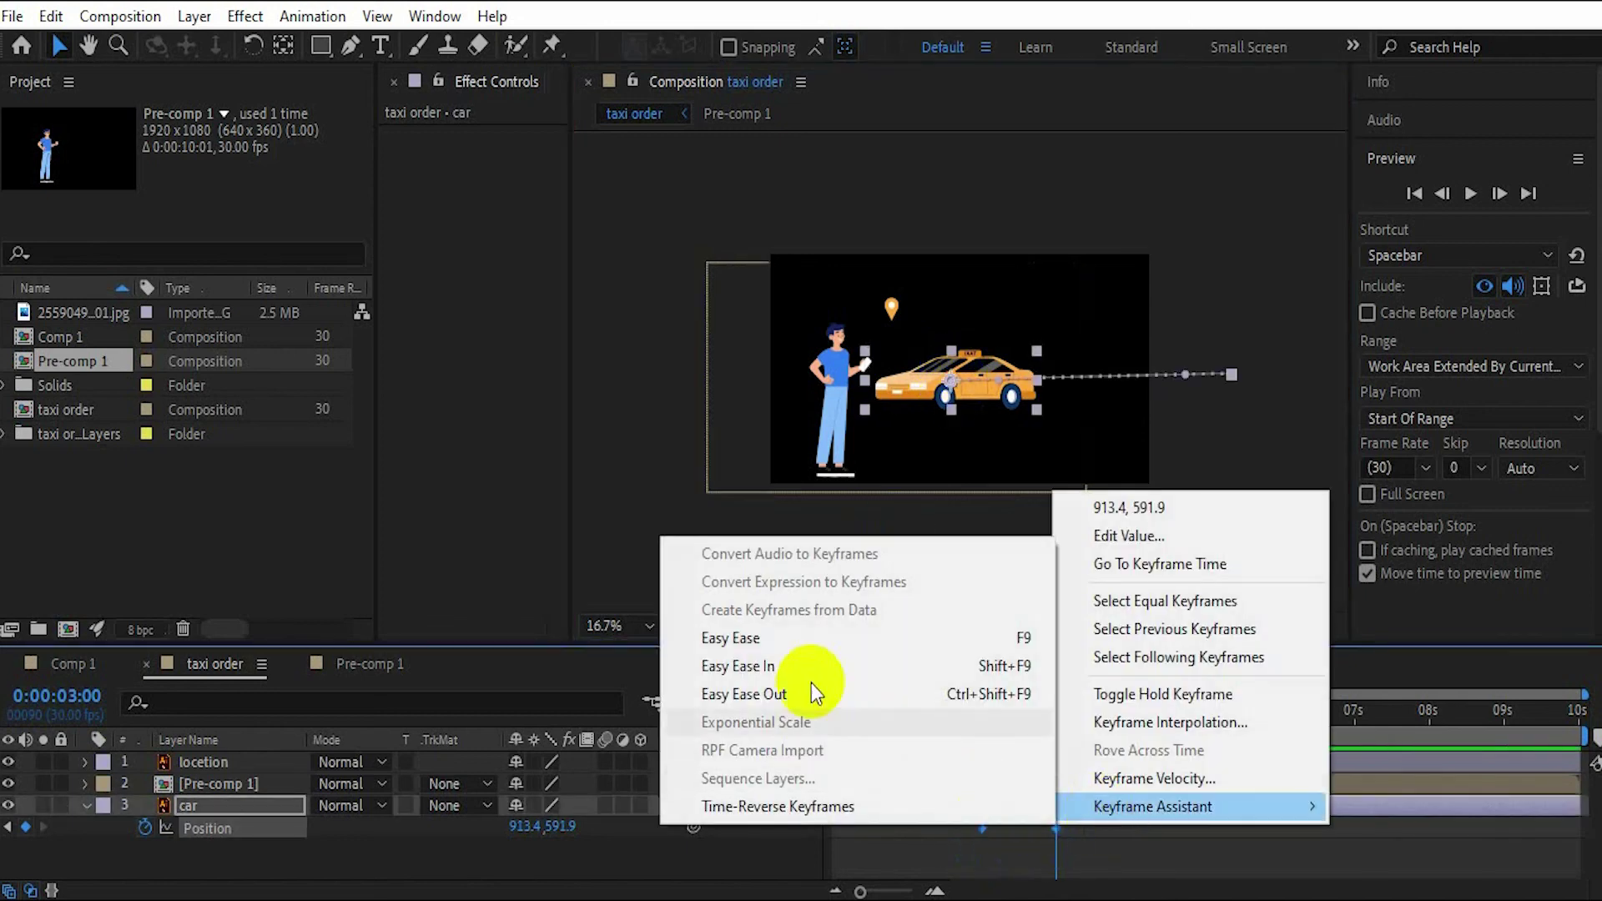
left_click(795, 637)
- Preview the eased taxi drive-in from the start, then collapse the car layer
left_click_drag(1056, 716, 770, 697)
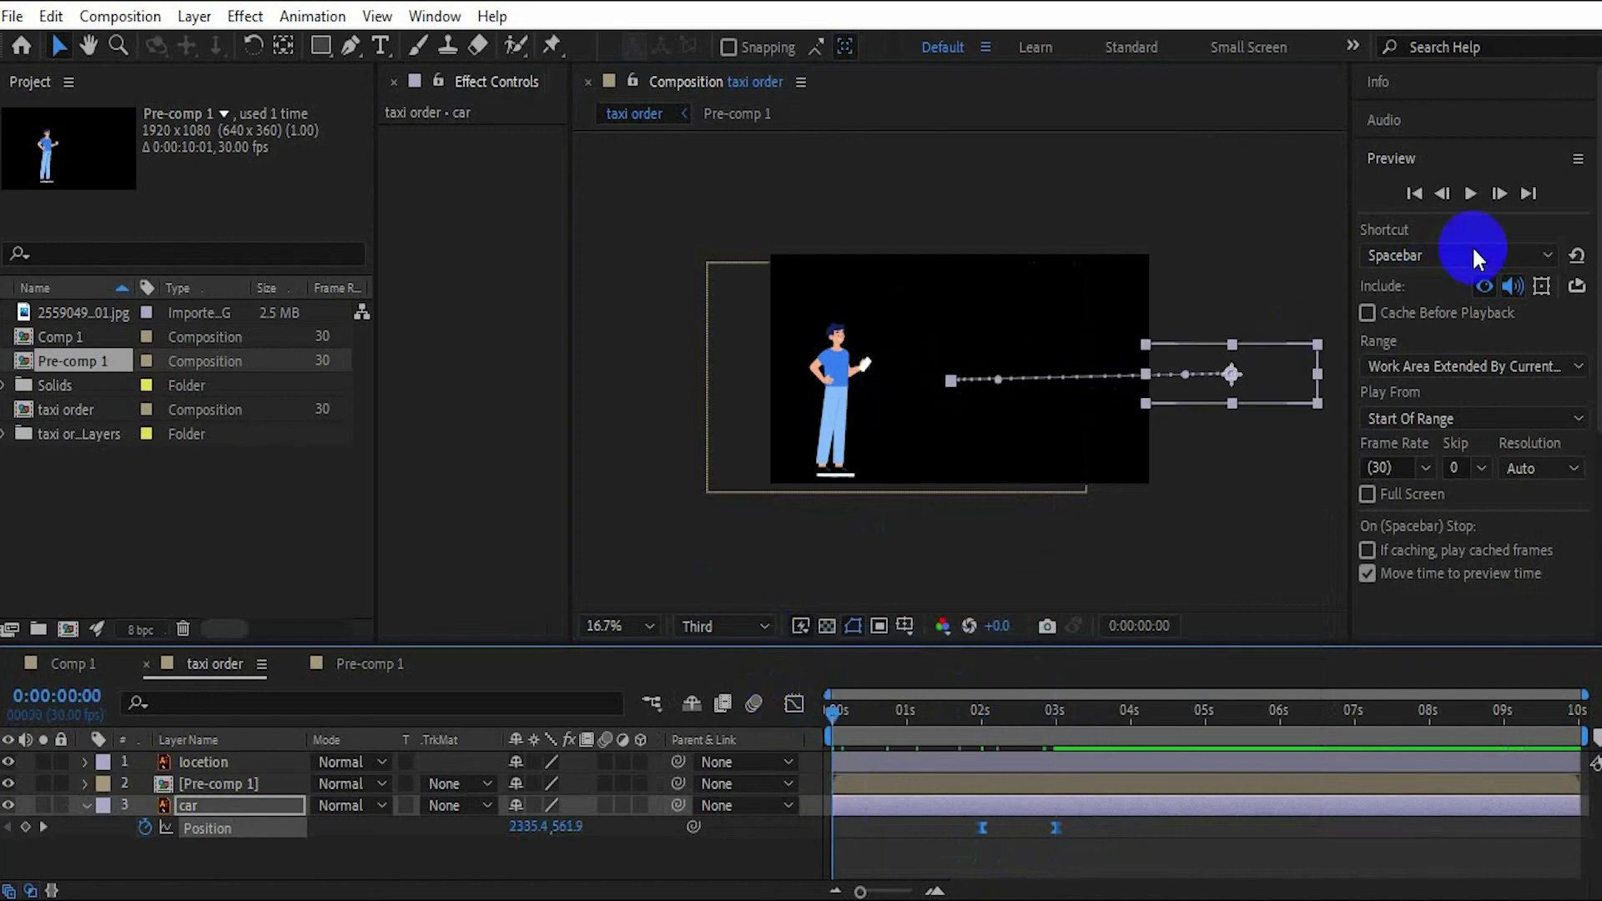
left_click(1471, 194)
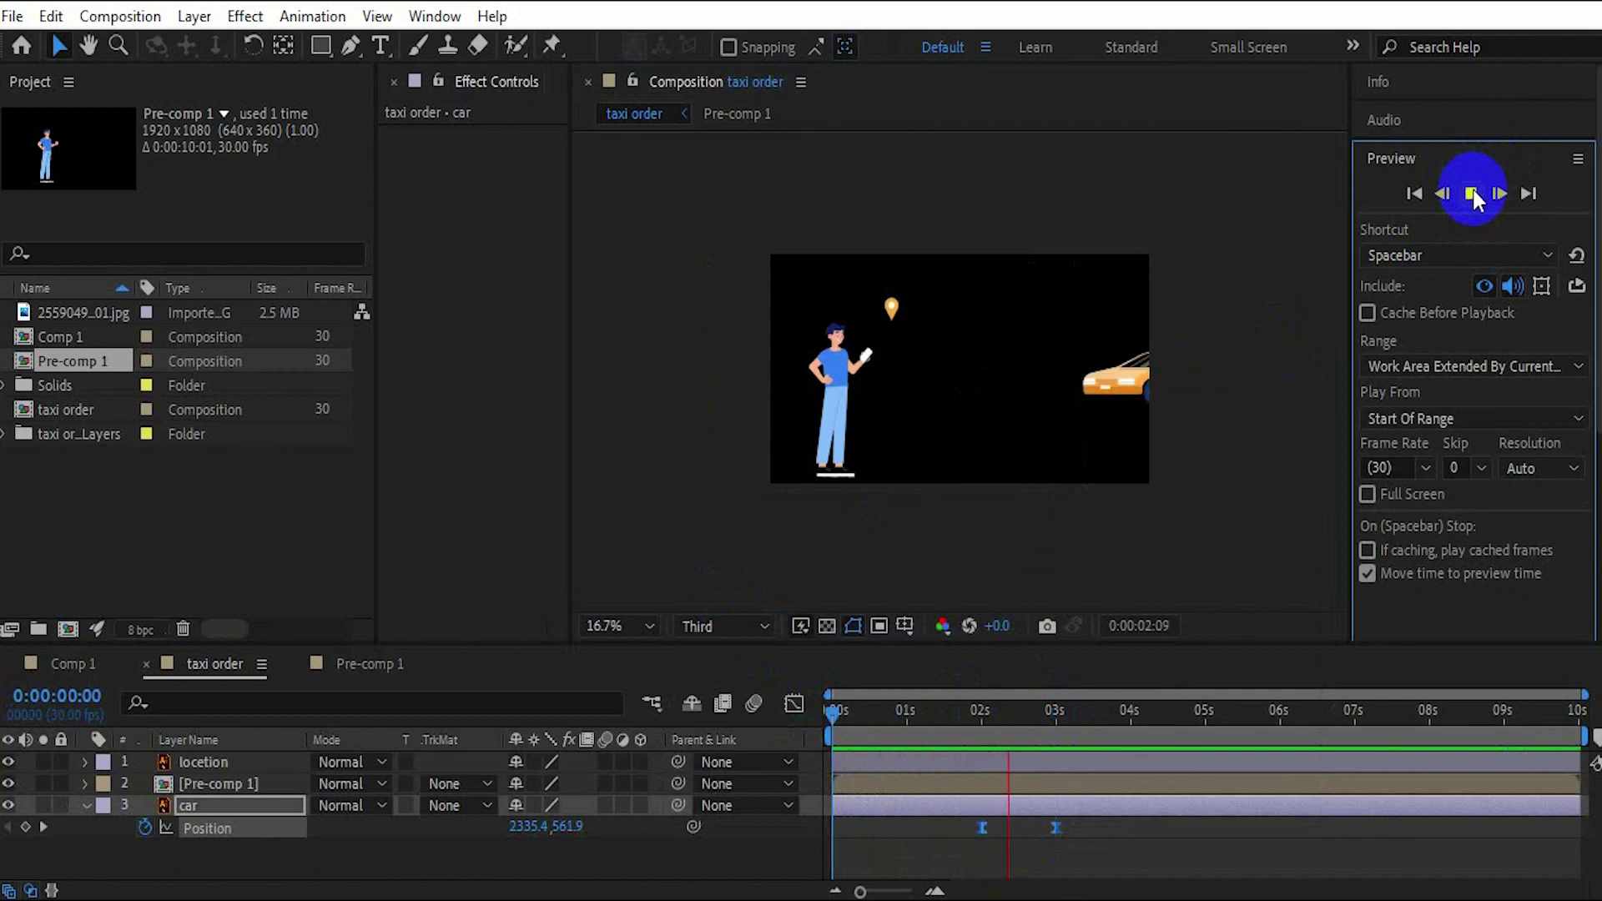
left_click(1471, 194)
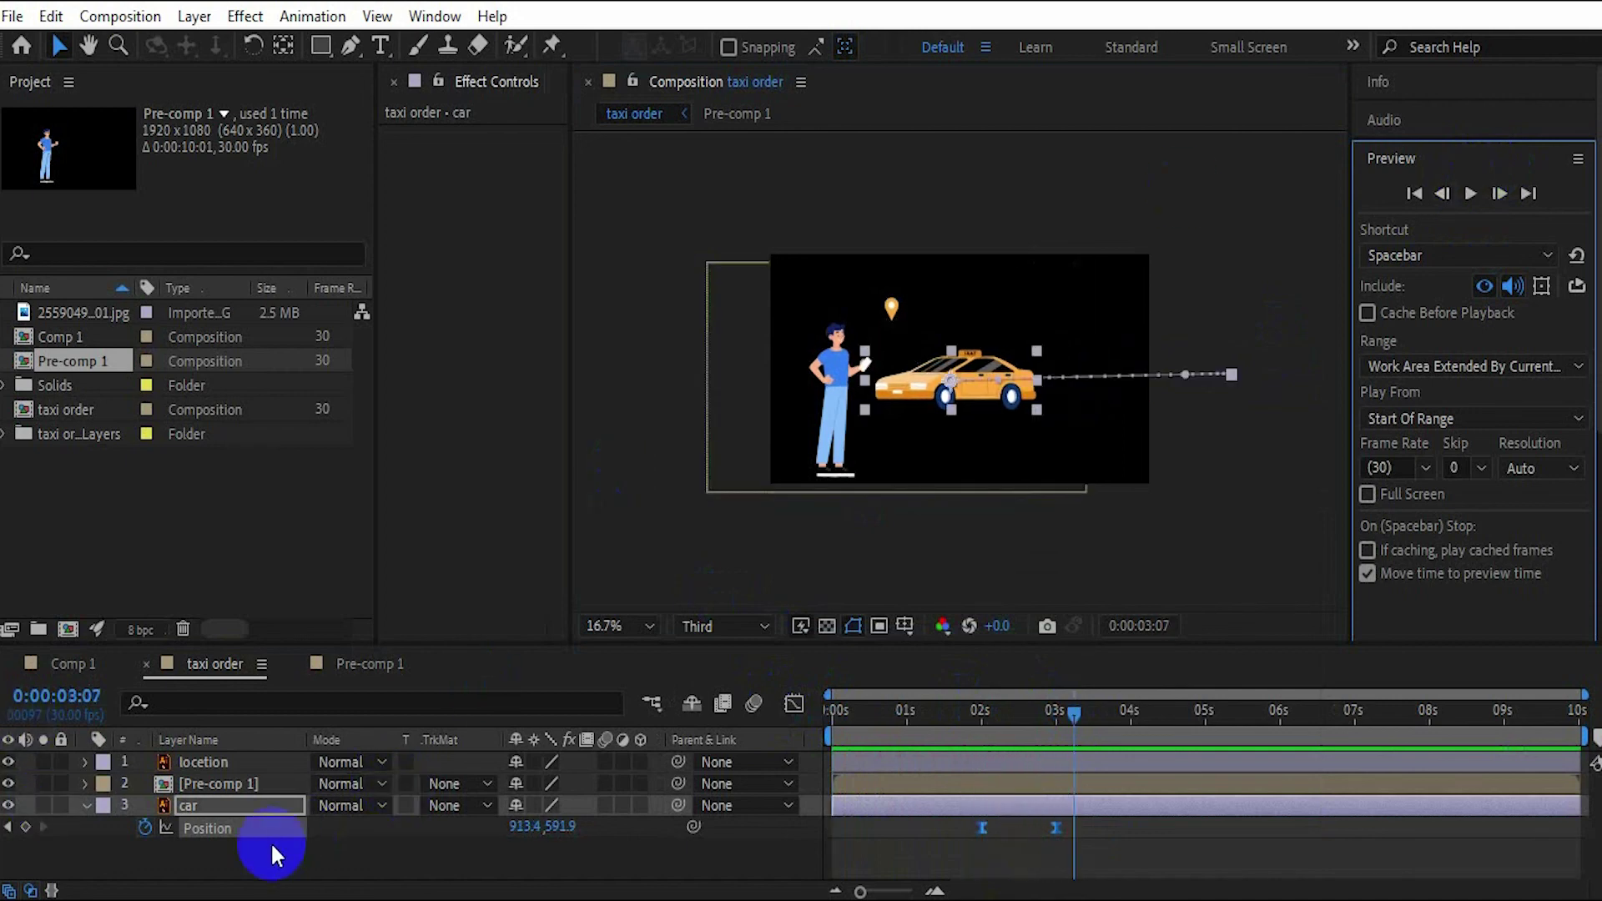
left_click(84, 803)
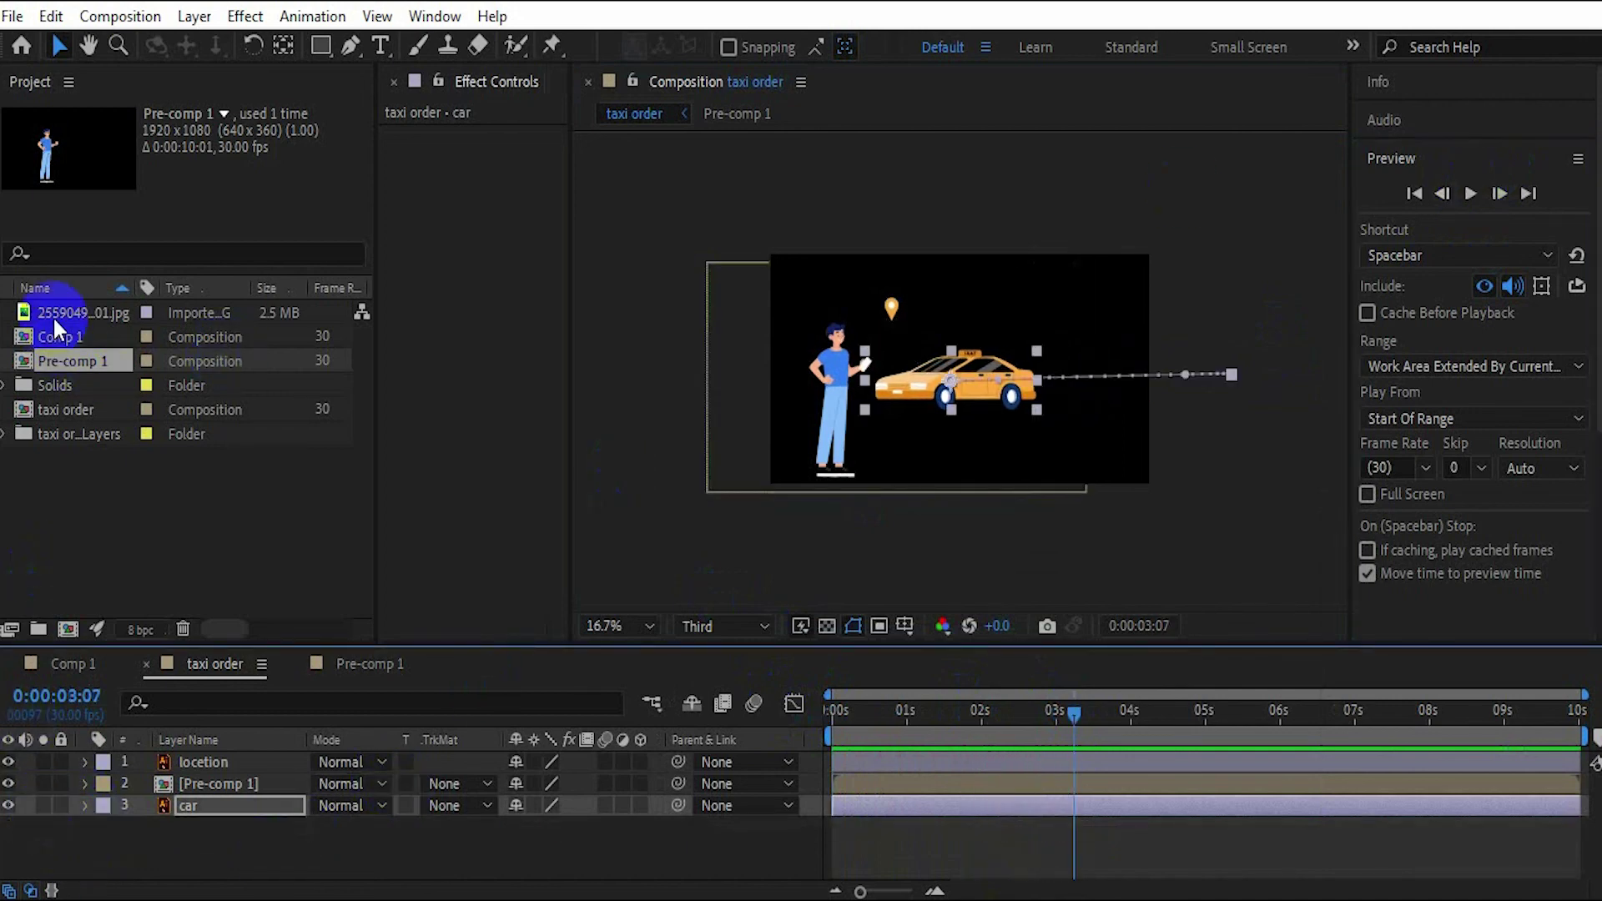
- Add the street background image to the composition and fit it to the comp width
left_click_drag(62, 312, 177, 835)
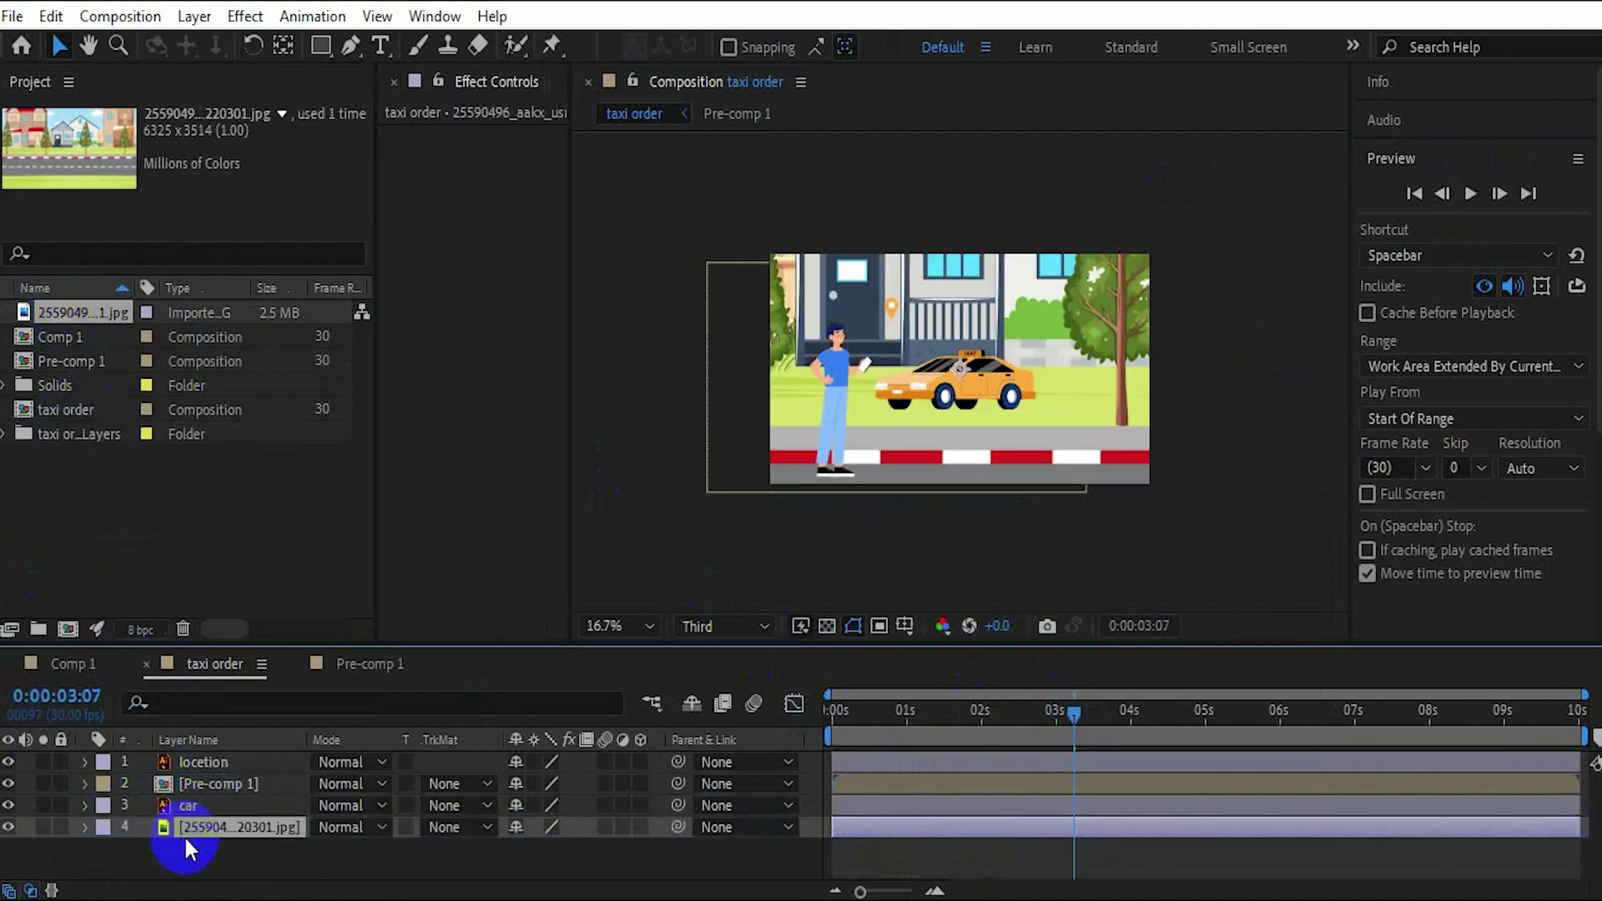
right_click(232, 829)
mouse_move(337, 212)
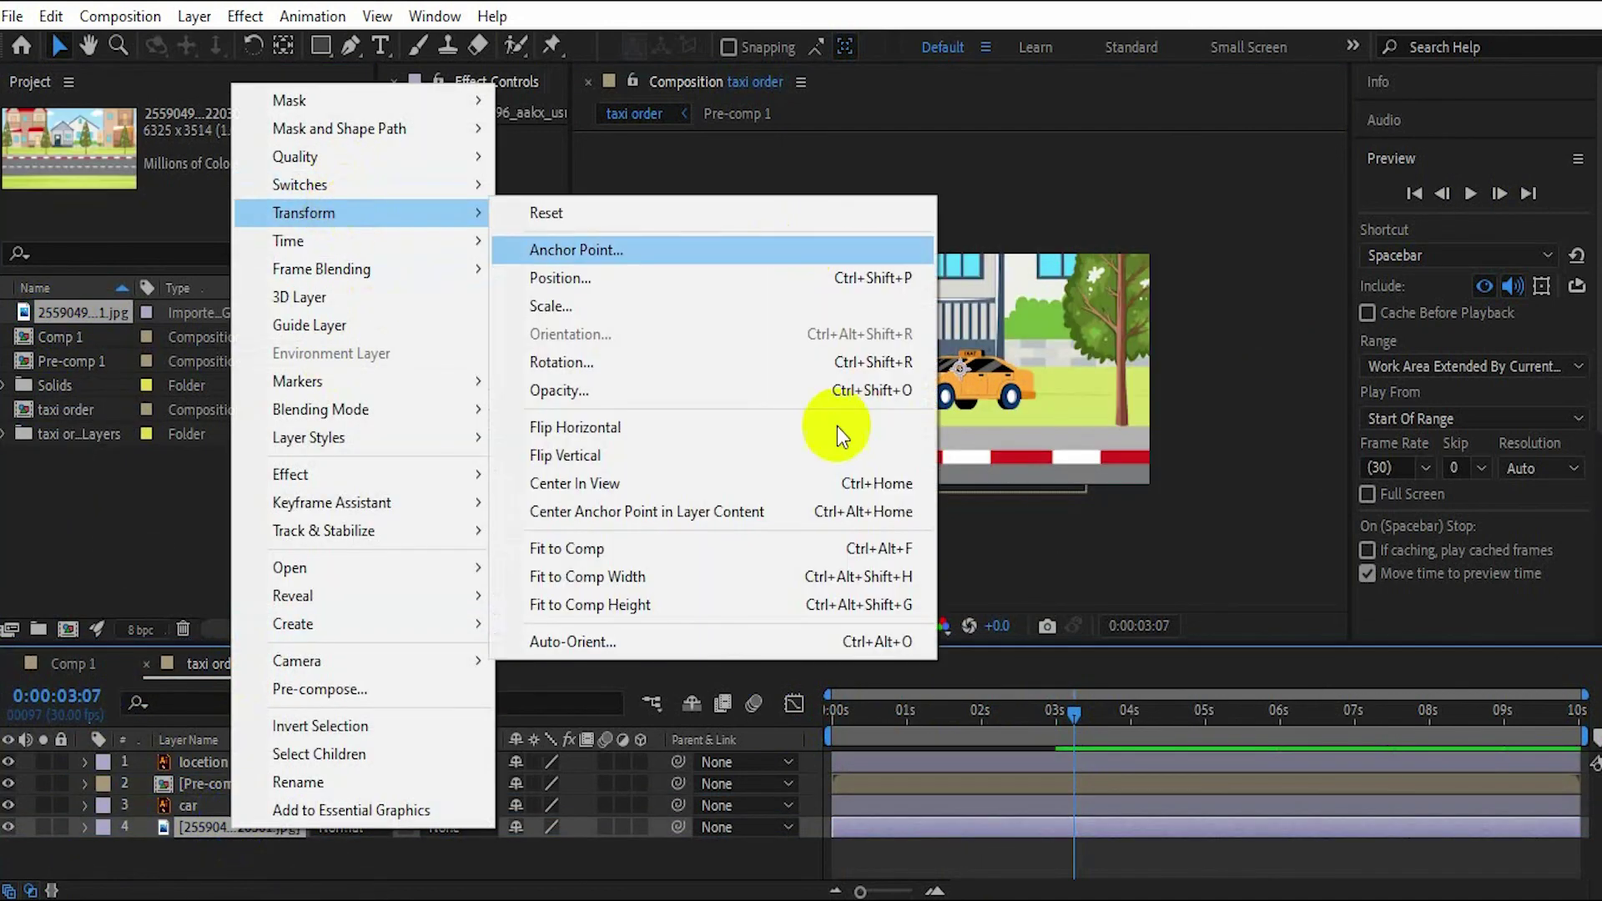
left_click(615, 576)
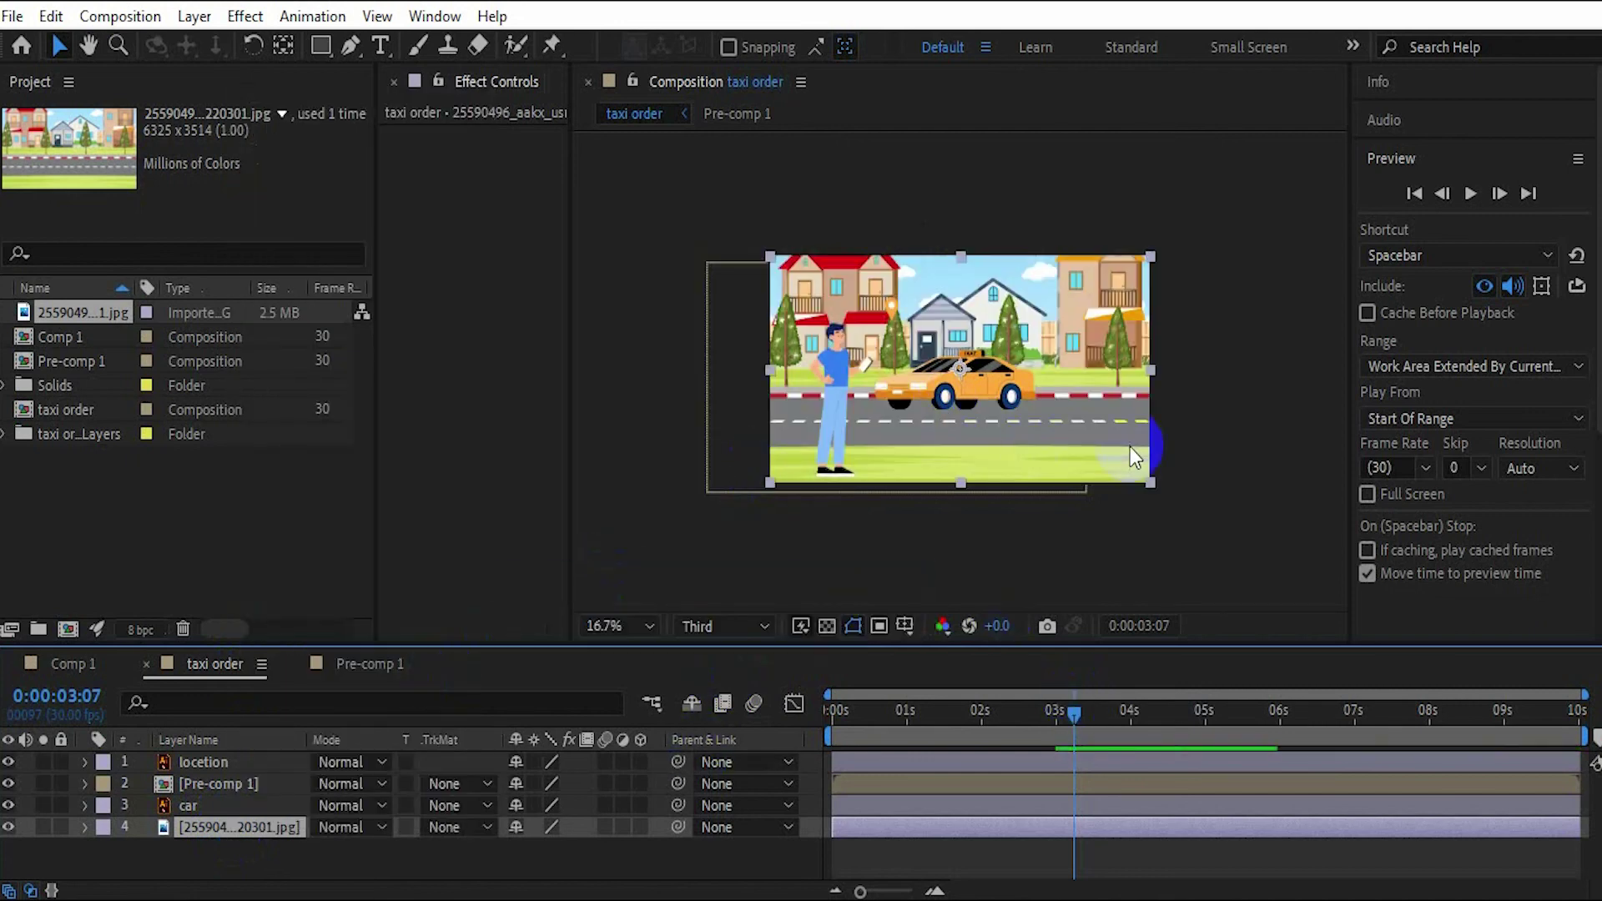
- Preview the animation, set the viewer magnification to Fit up to 100%, and select the car layer
left_click_drag(1074, 715, 817, 711)
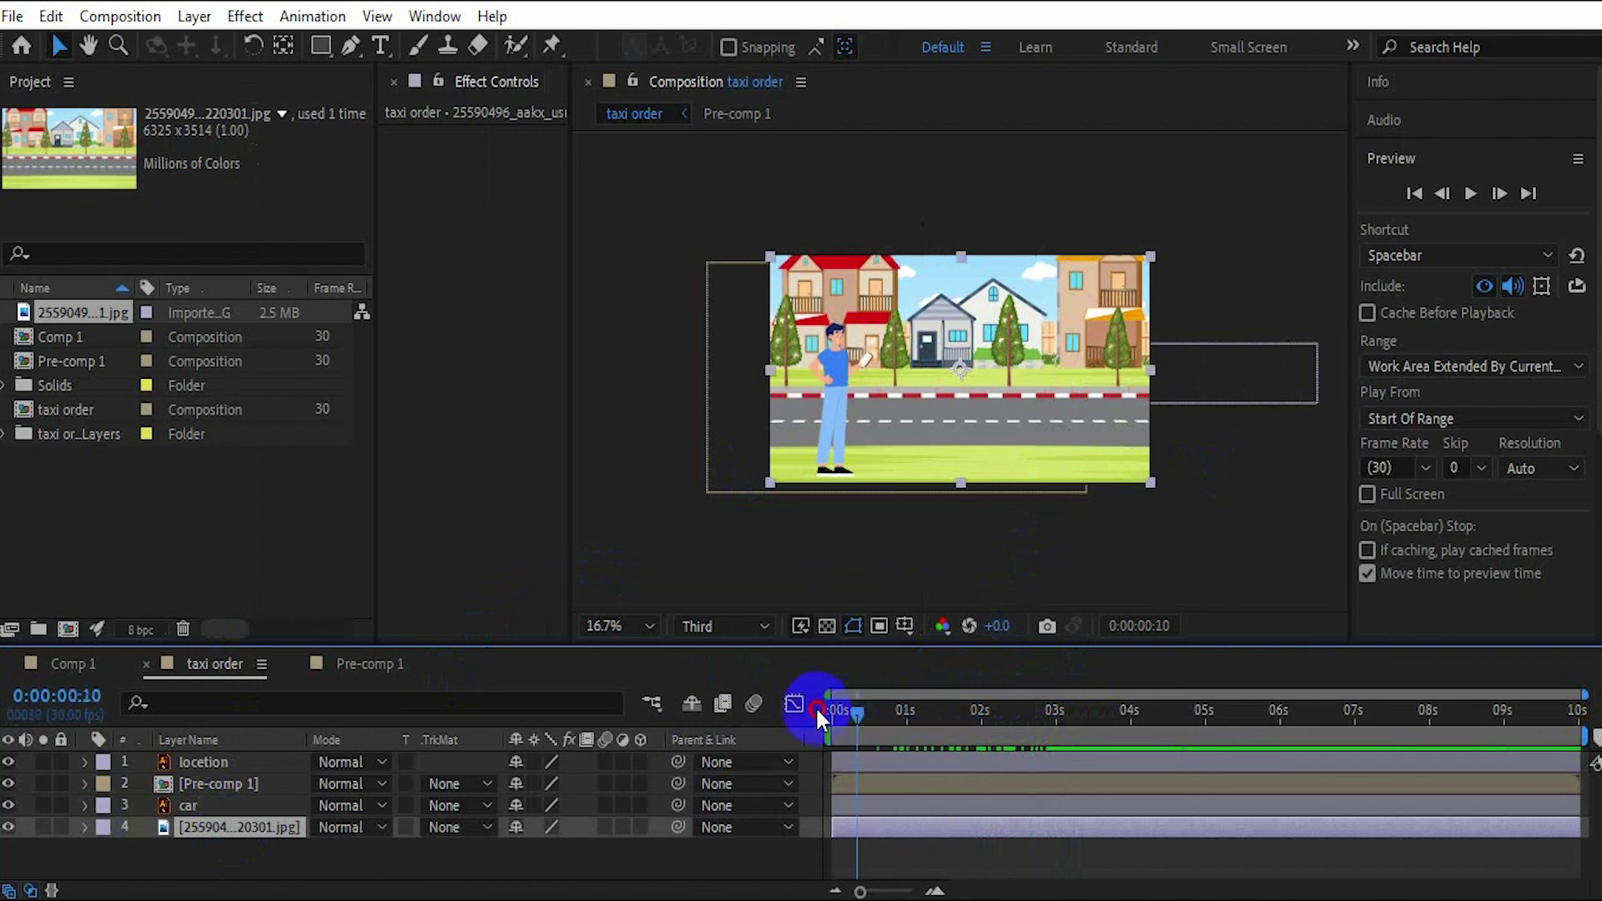
left_click(1471, 192)
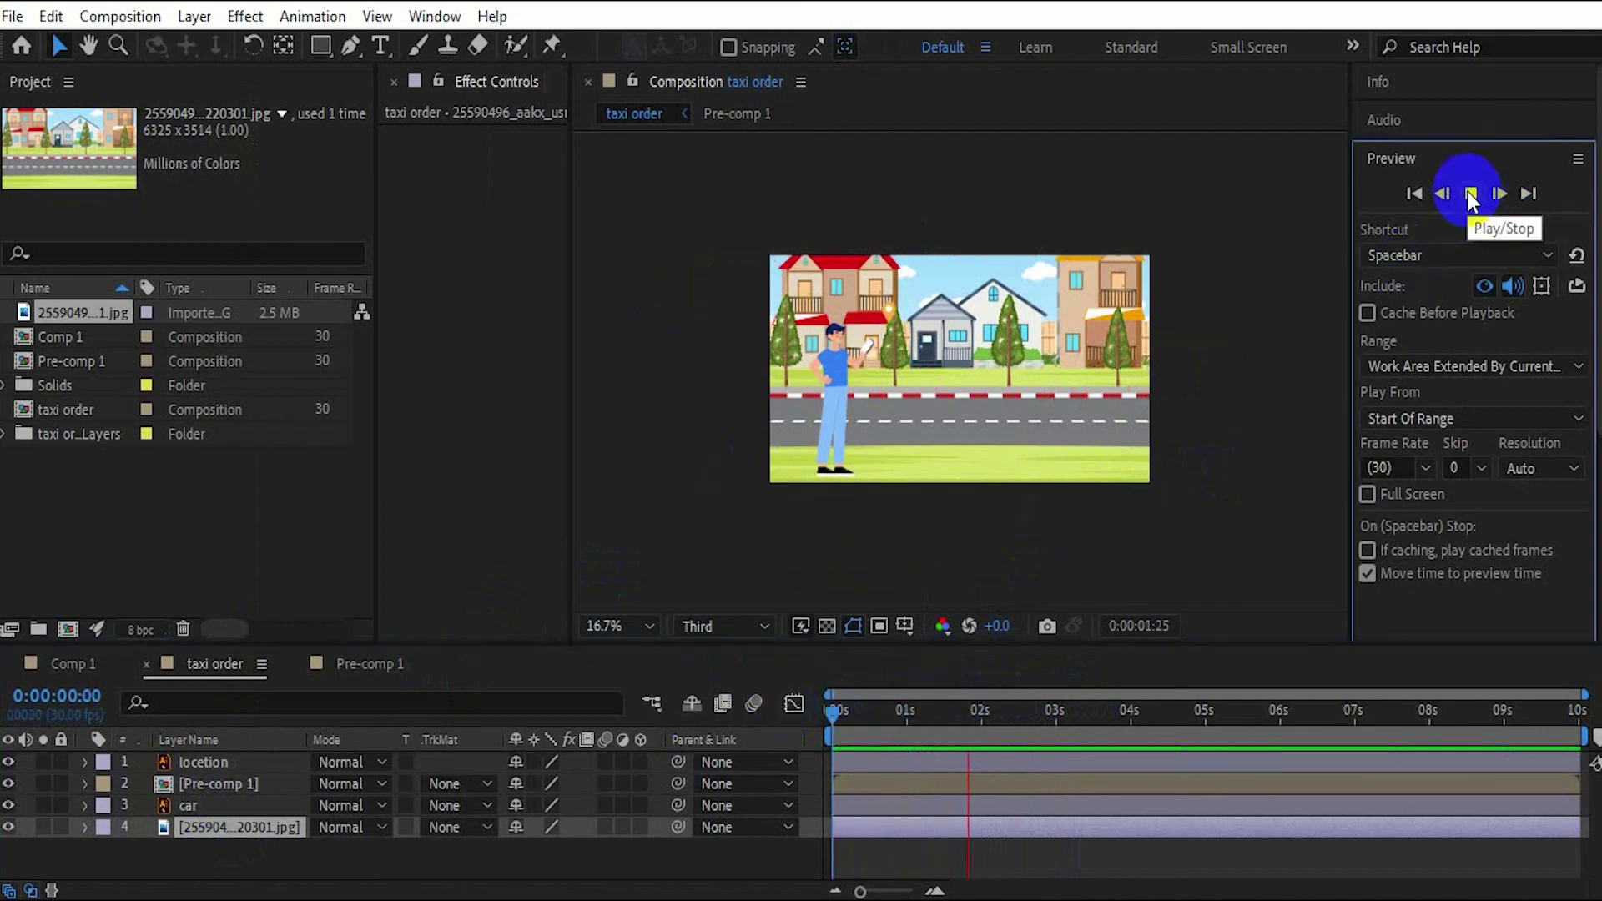
left_click(1470, 194)
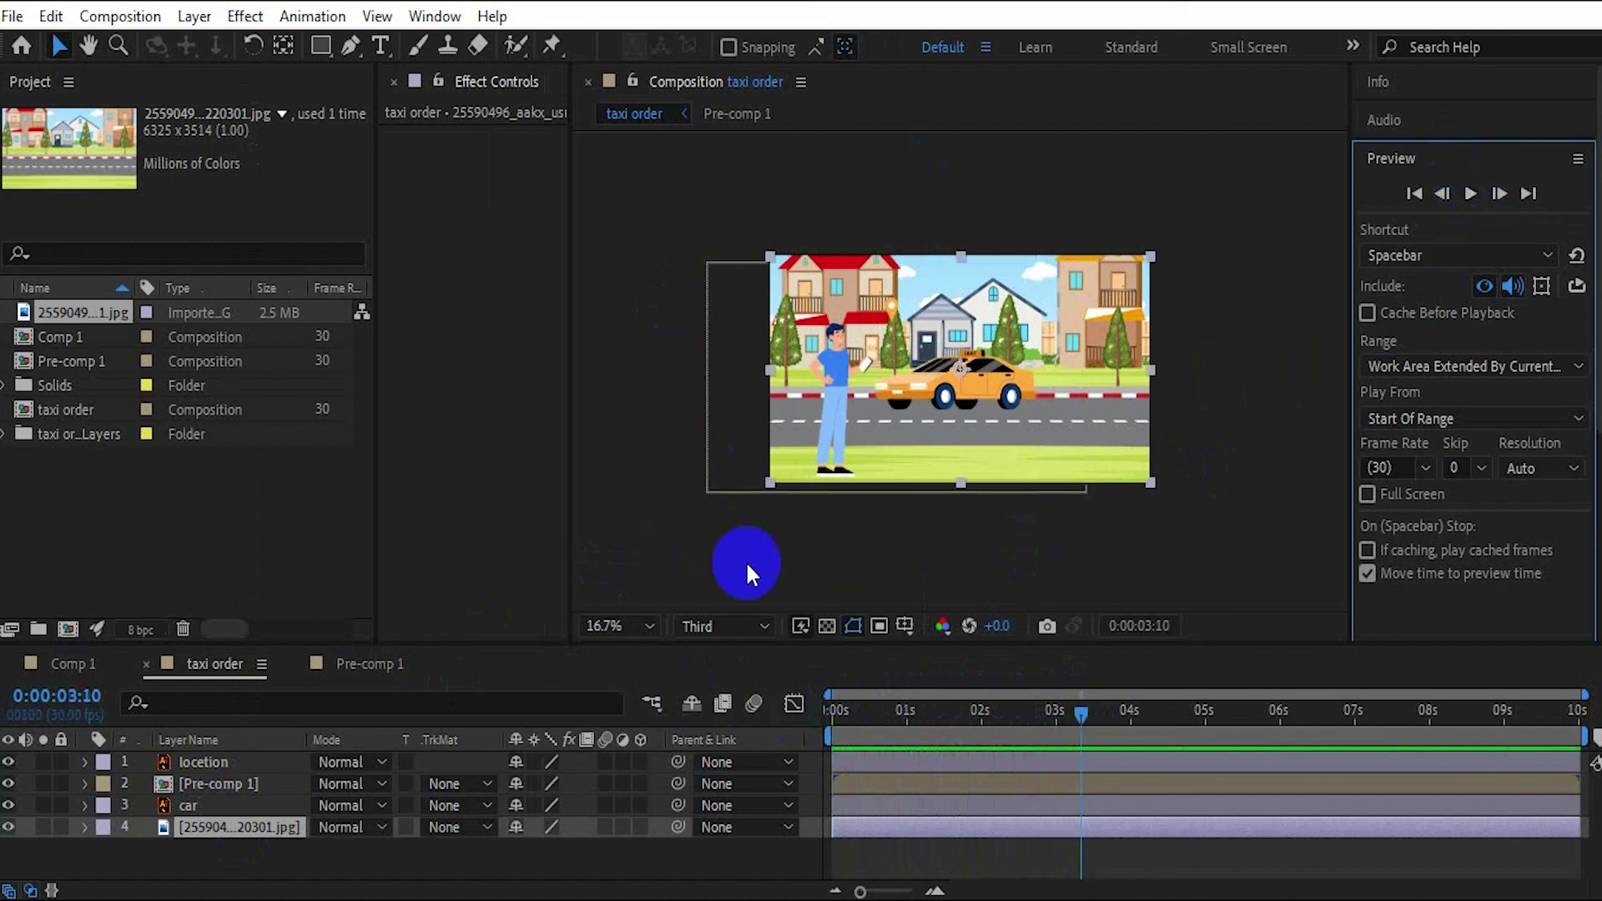
left_click(613, 624)
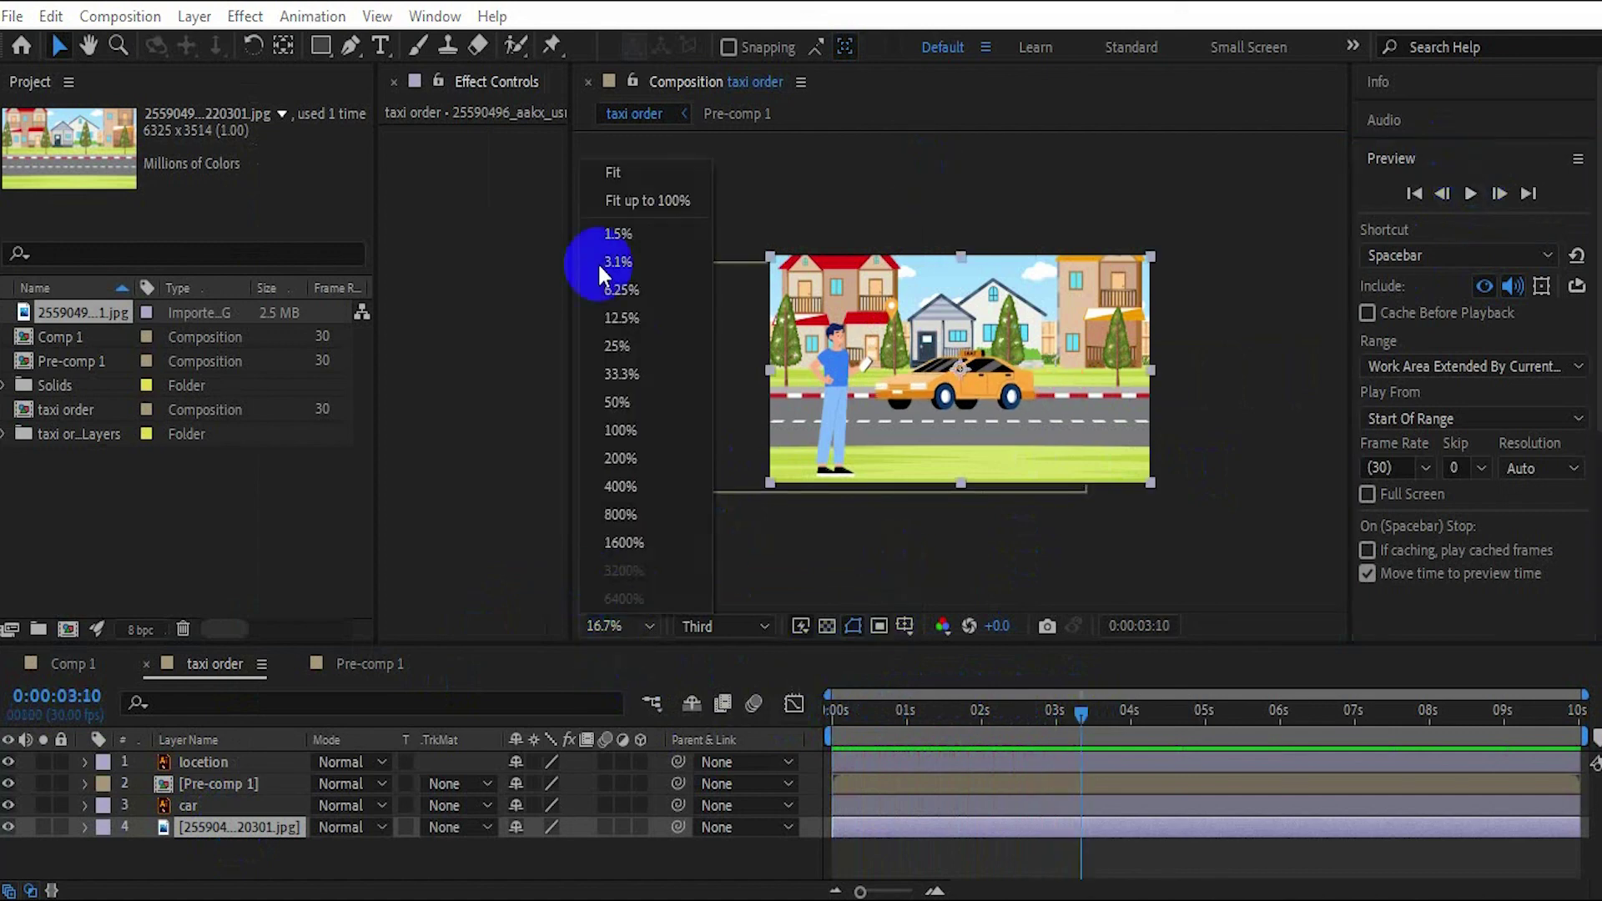
left_click(631, 200)
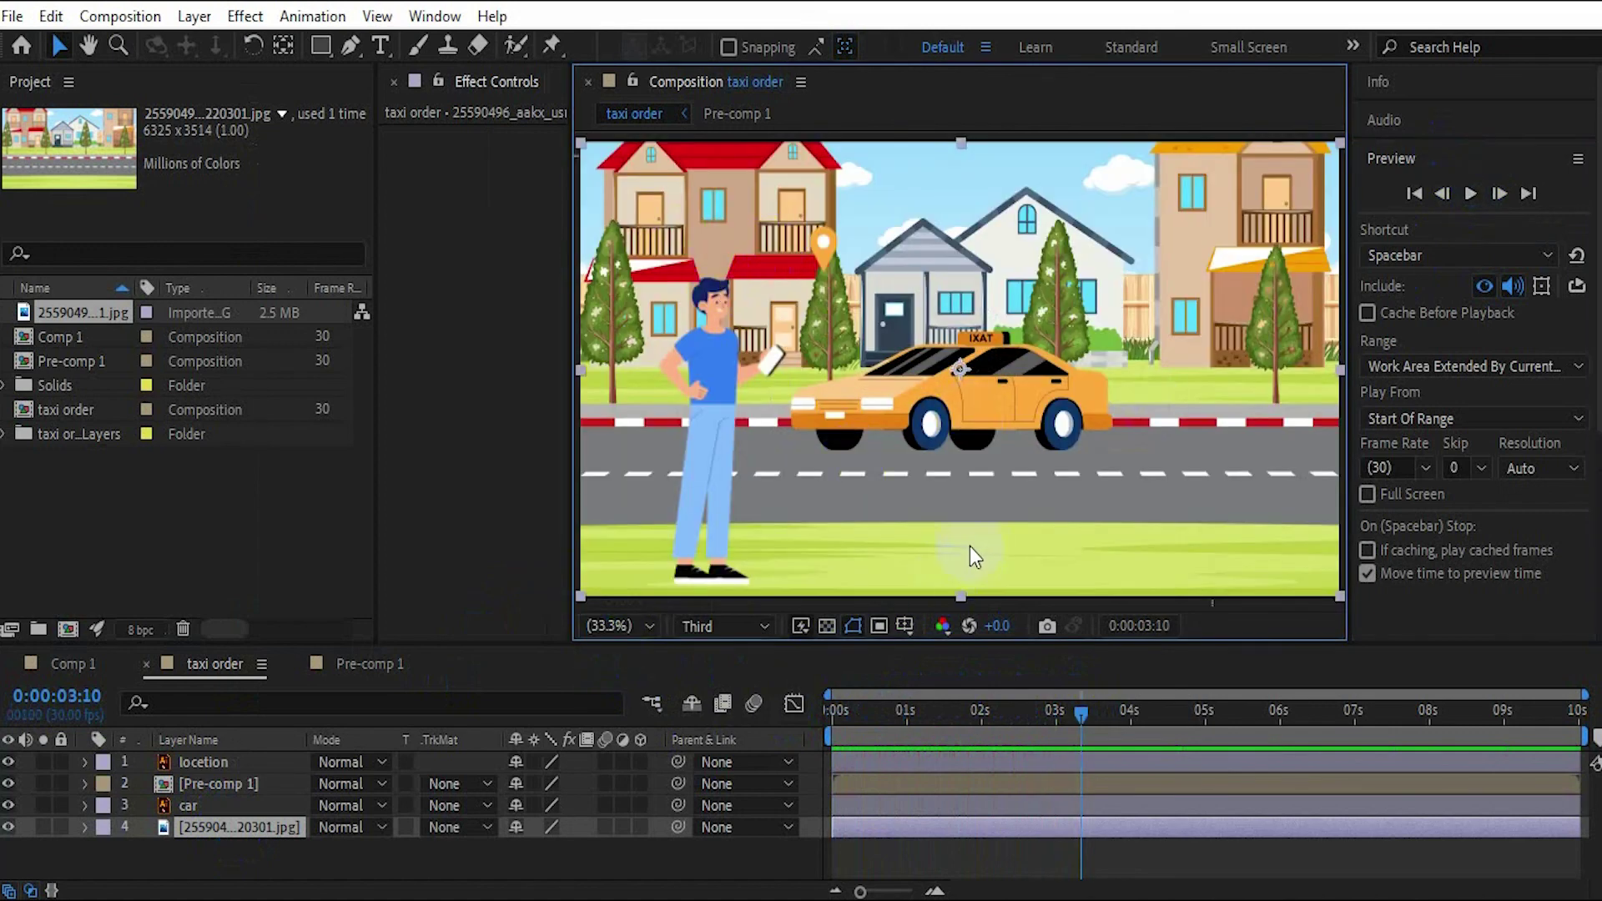
left_click(1080, 723)
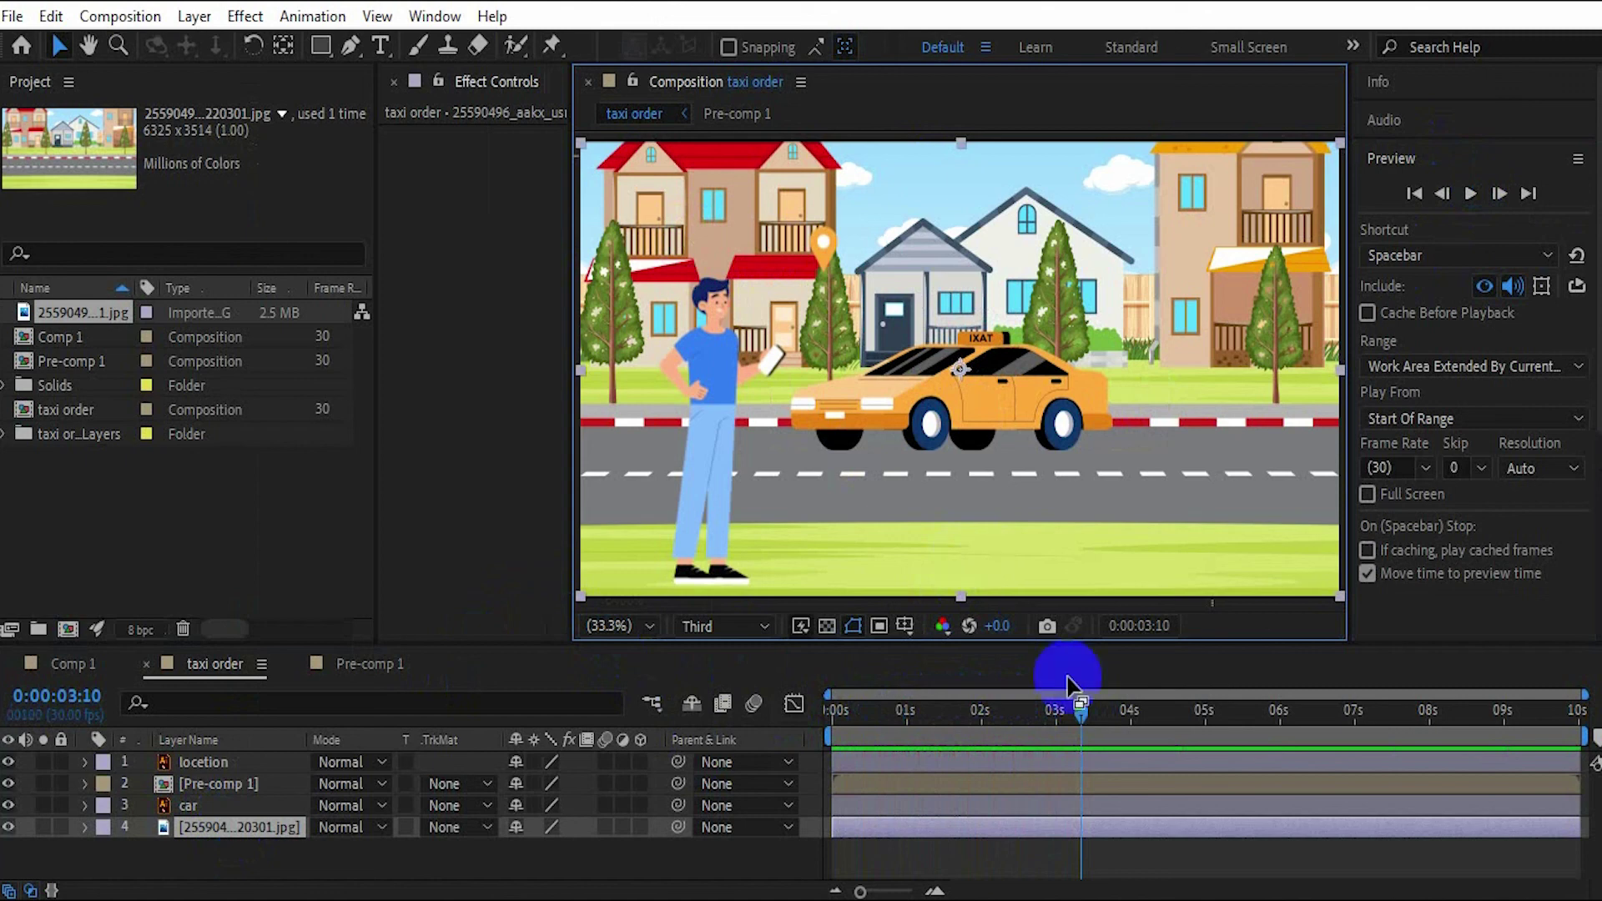
left_click(197, 802)
- Move the taxi's stopping Position keyframe from 3:10 to 0:00:03:00 and preview
key("p")
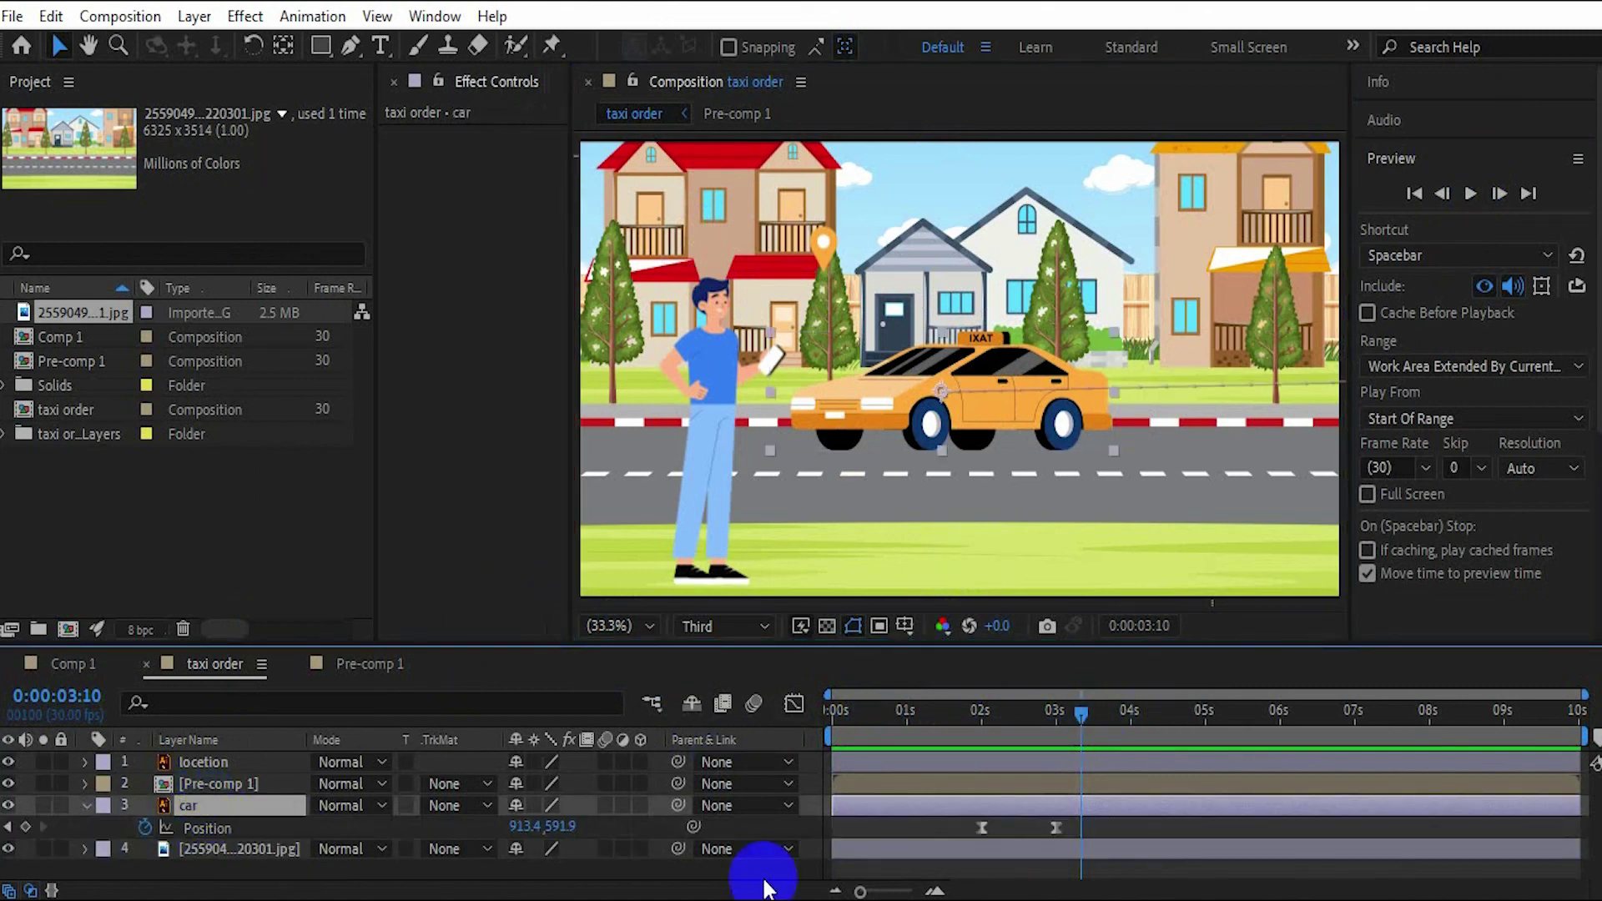
left_click(1056, 828)
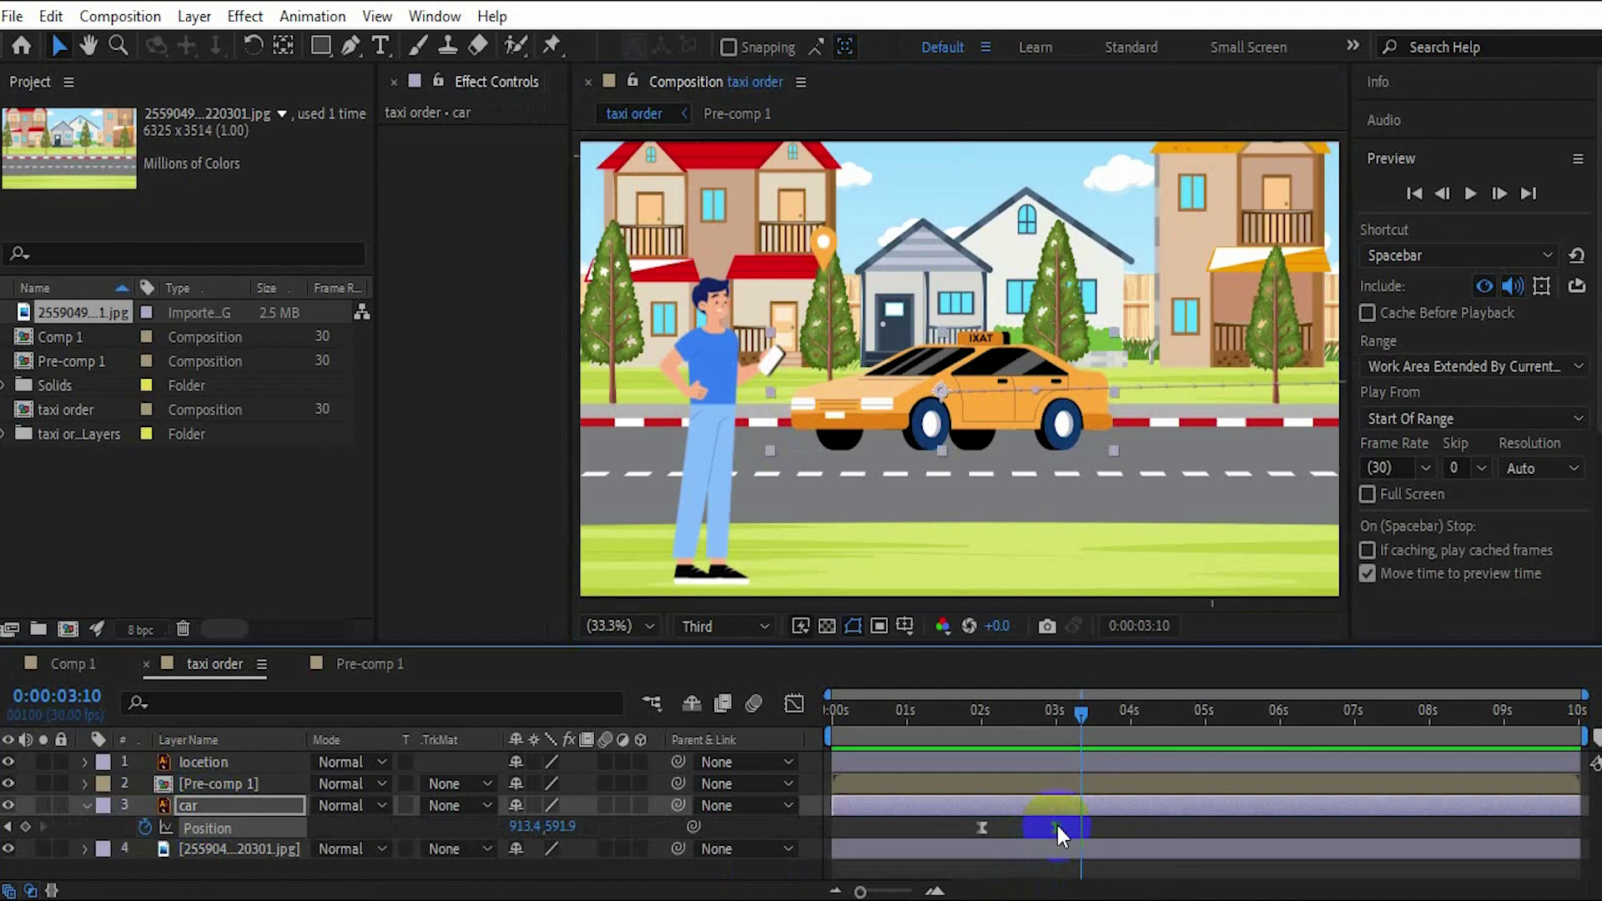
left_click_drag(1059, 824, 1029, 828)
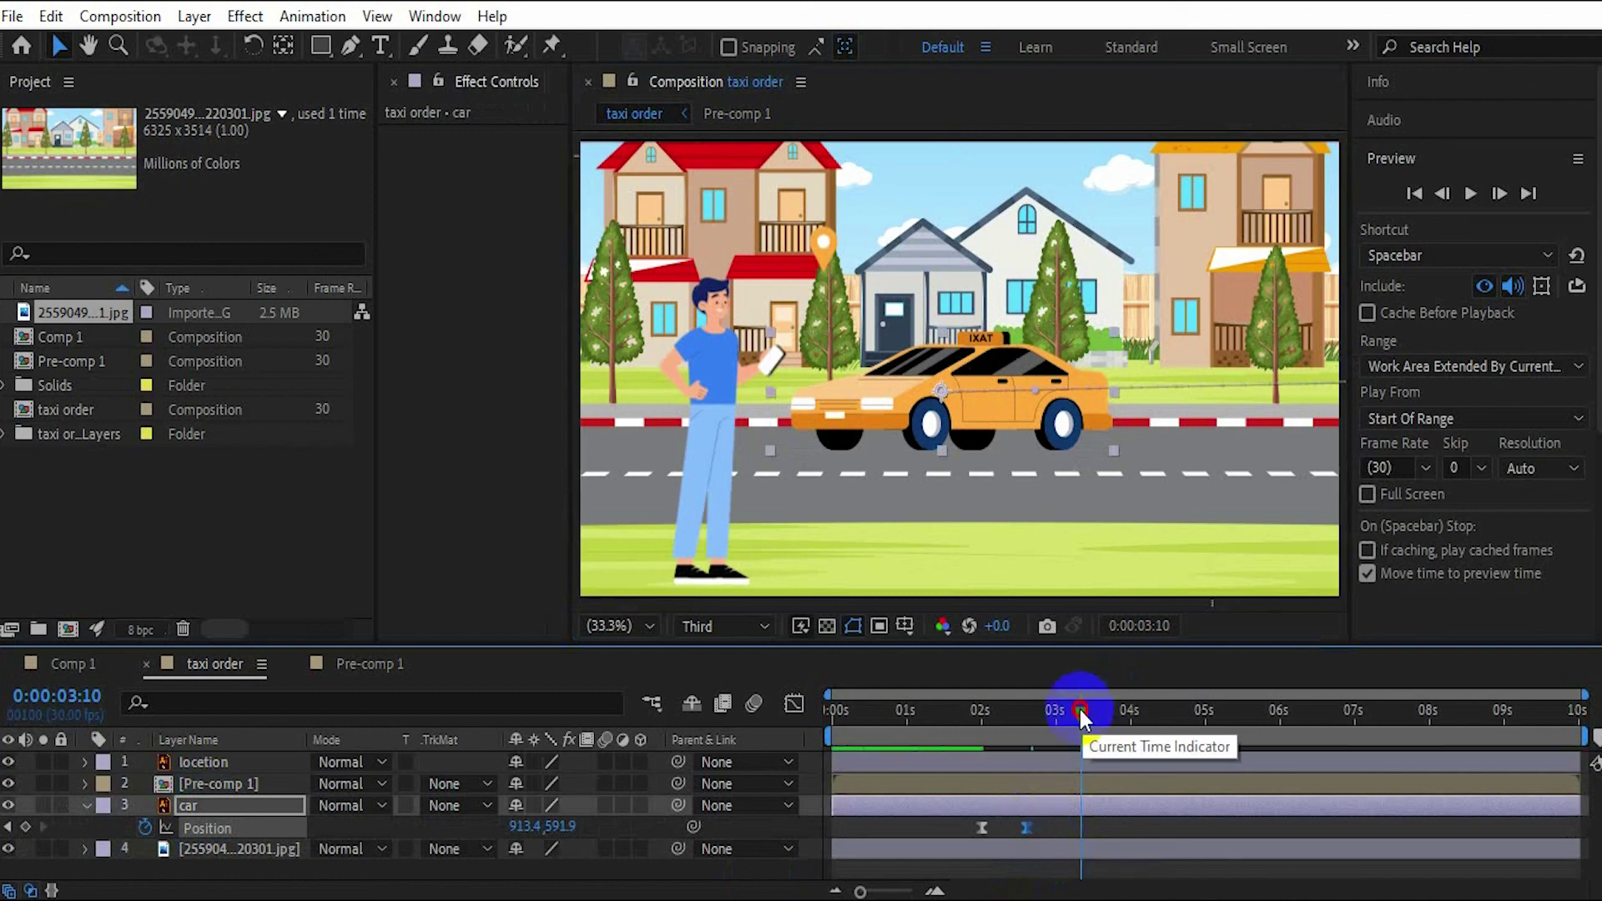
left_click_drag(1082, 713, 773, 714)
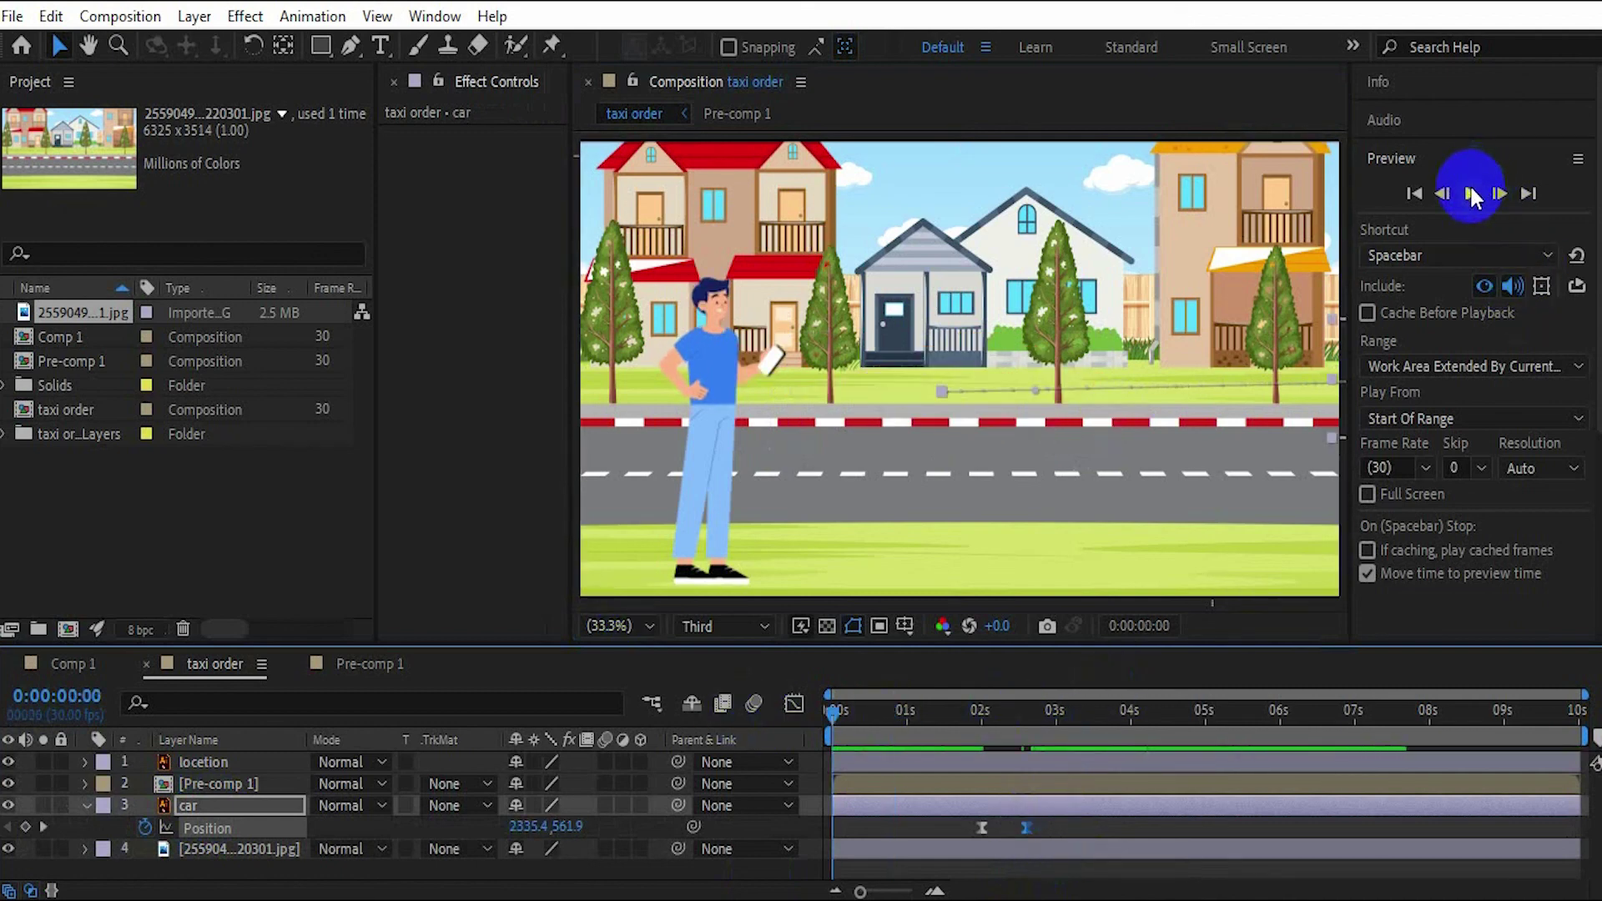
left_click(1470, 195)
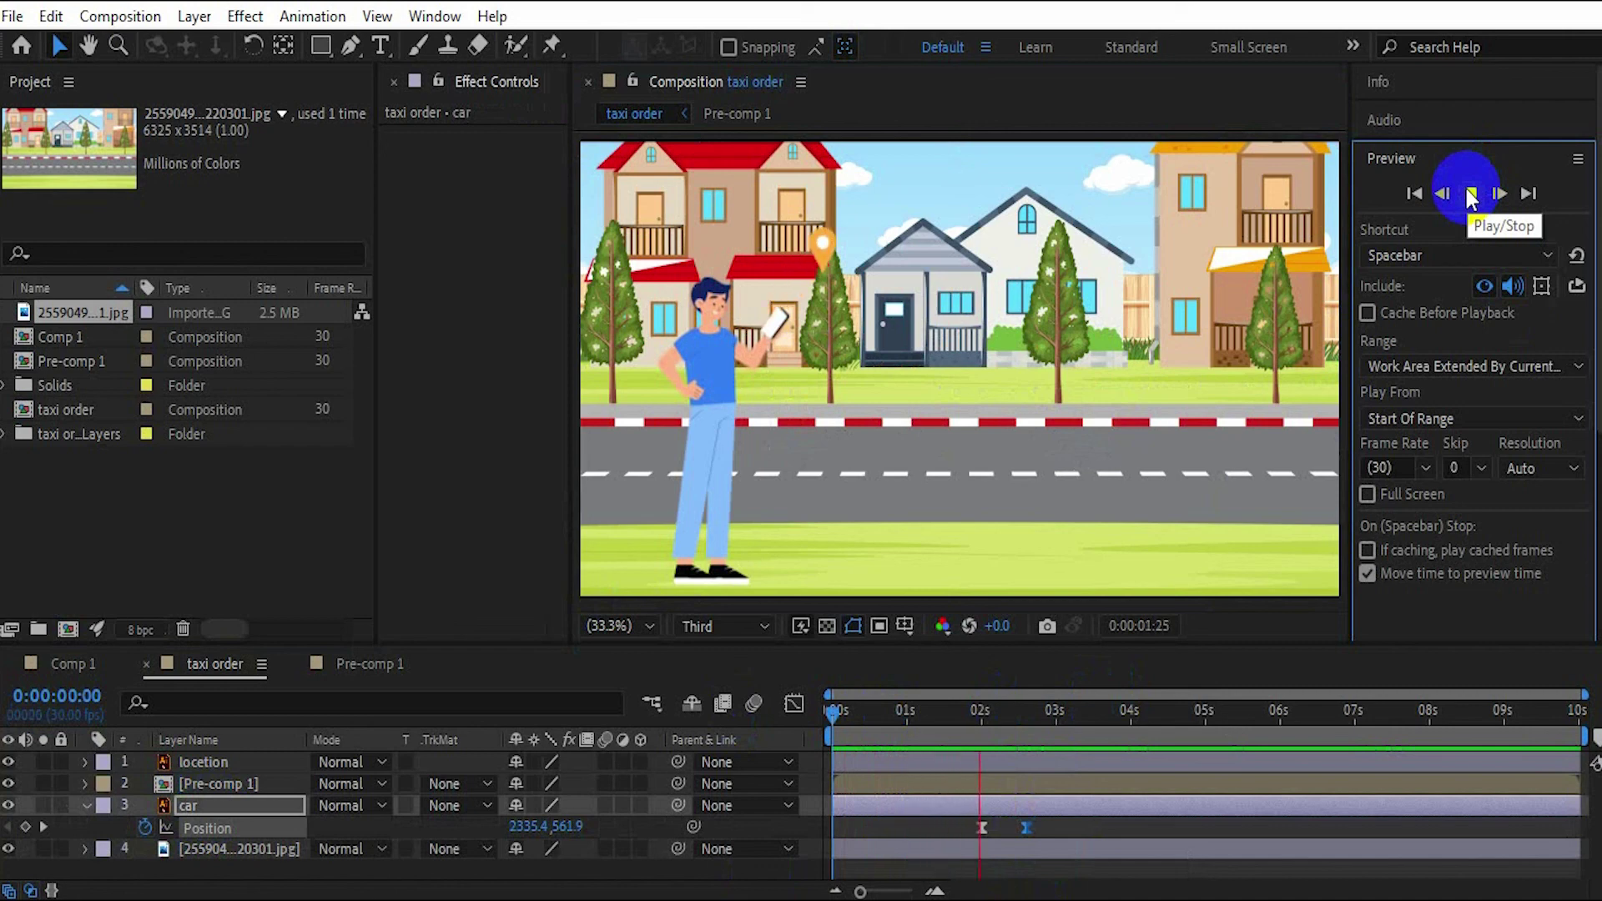
left_click(1470, 194)
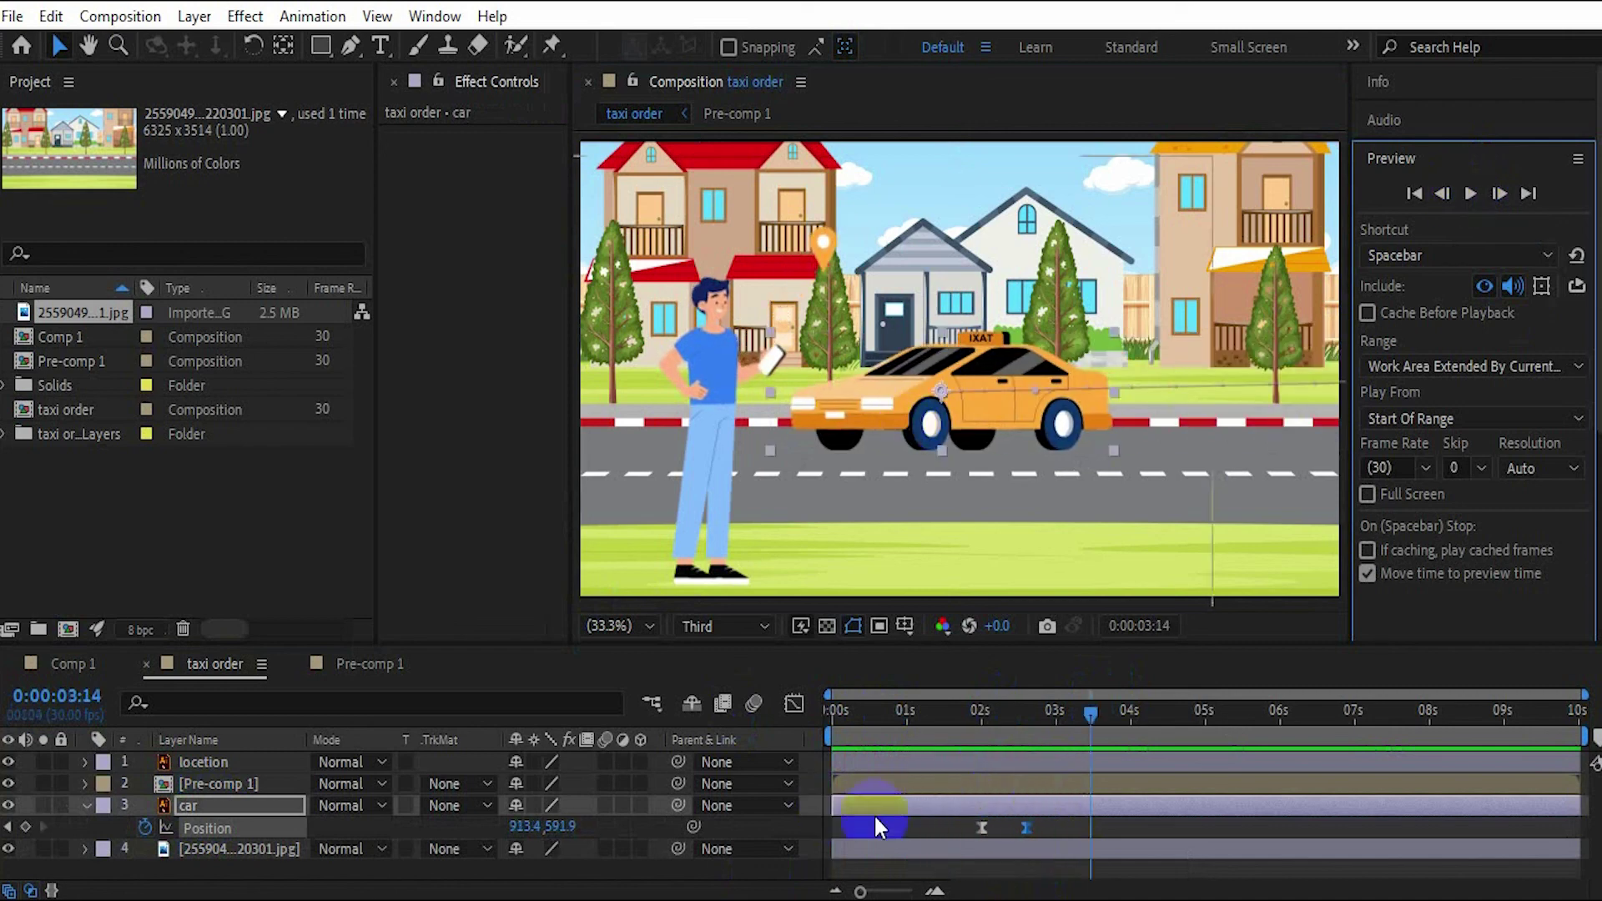
- Enable composition motion blur, preview the taxi arriving, then select the locetion pin layer
left_click(209, 828)
left_click(193, 806)
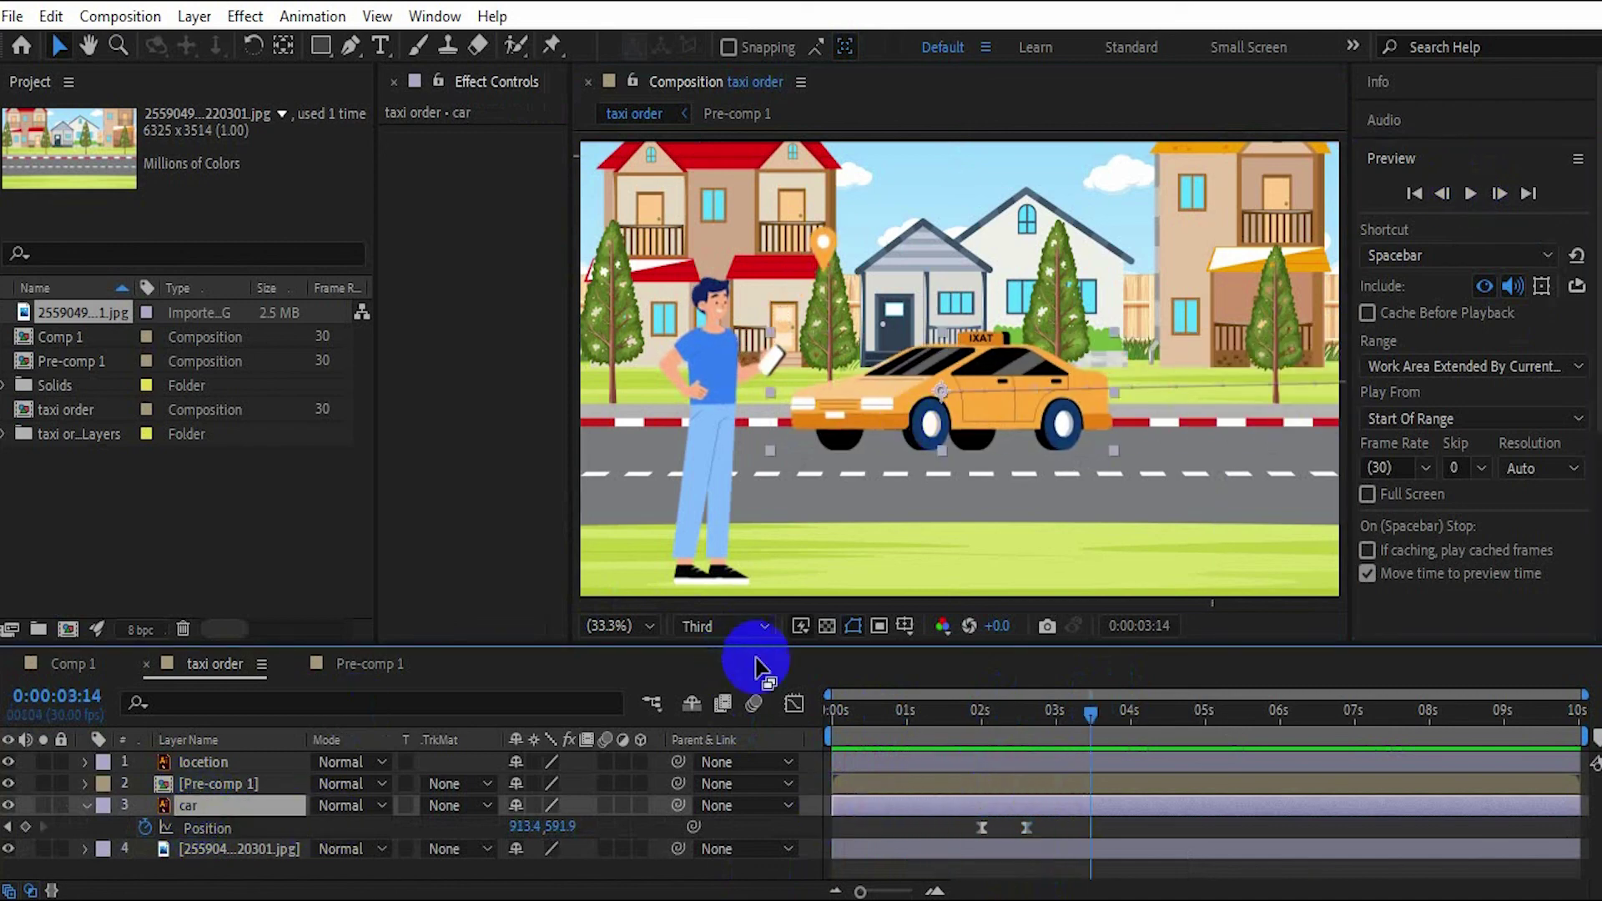
left_click(749, 705)
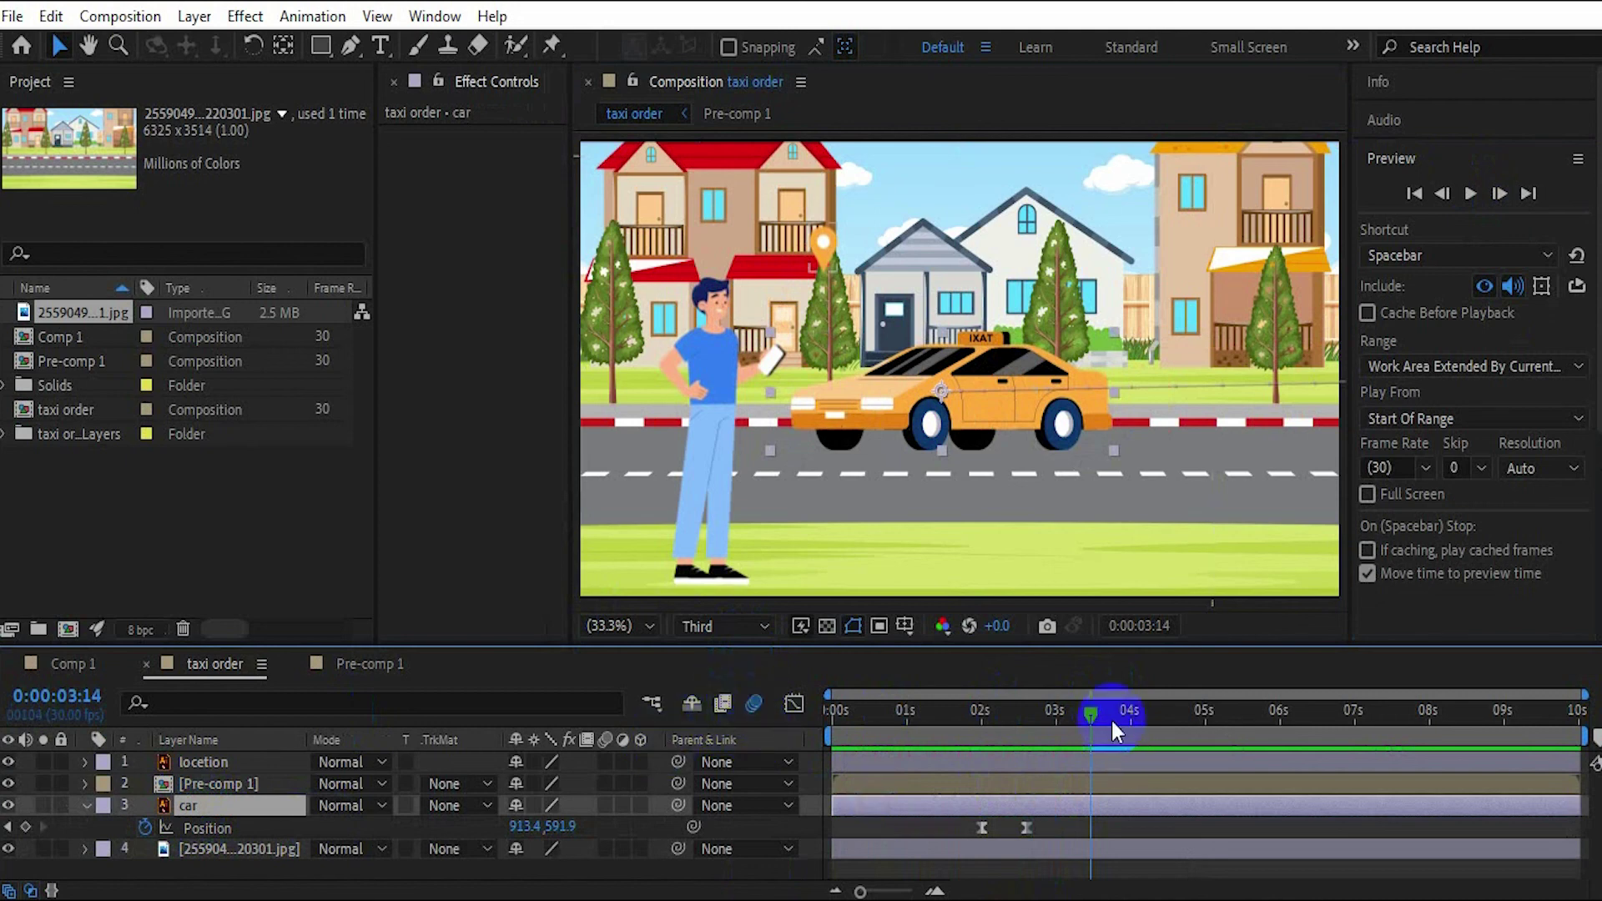
left_click_drag(1085, 709, 893, 722)
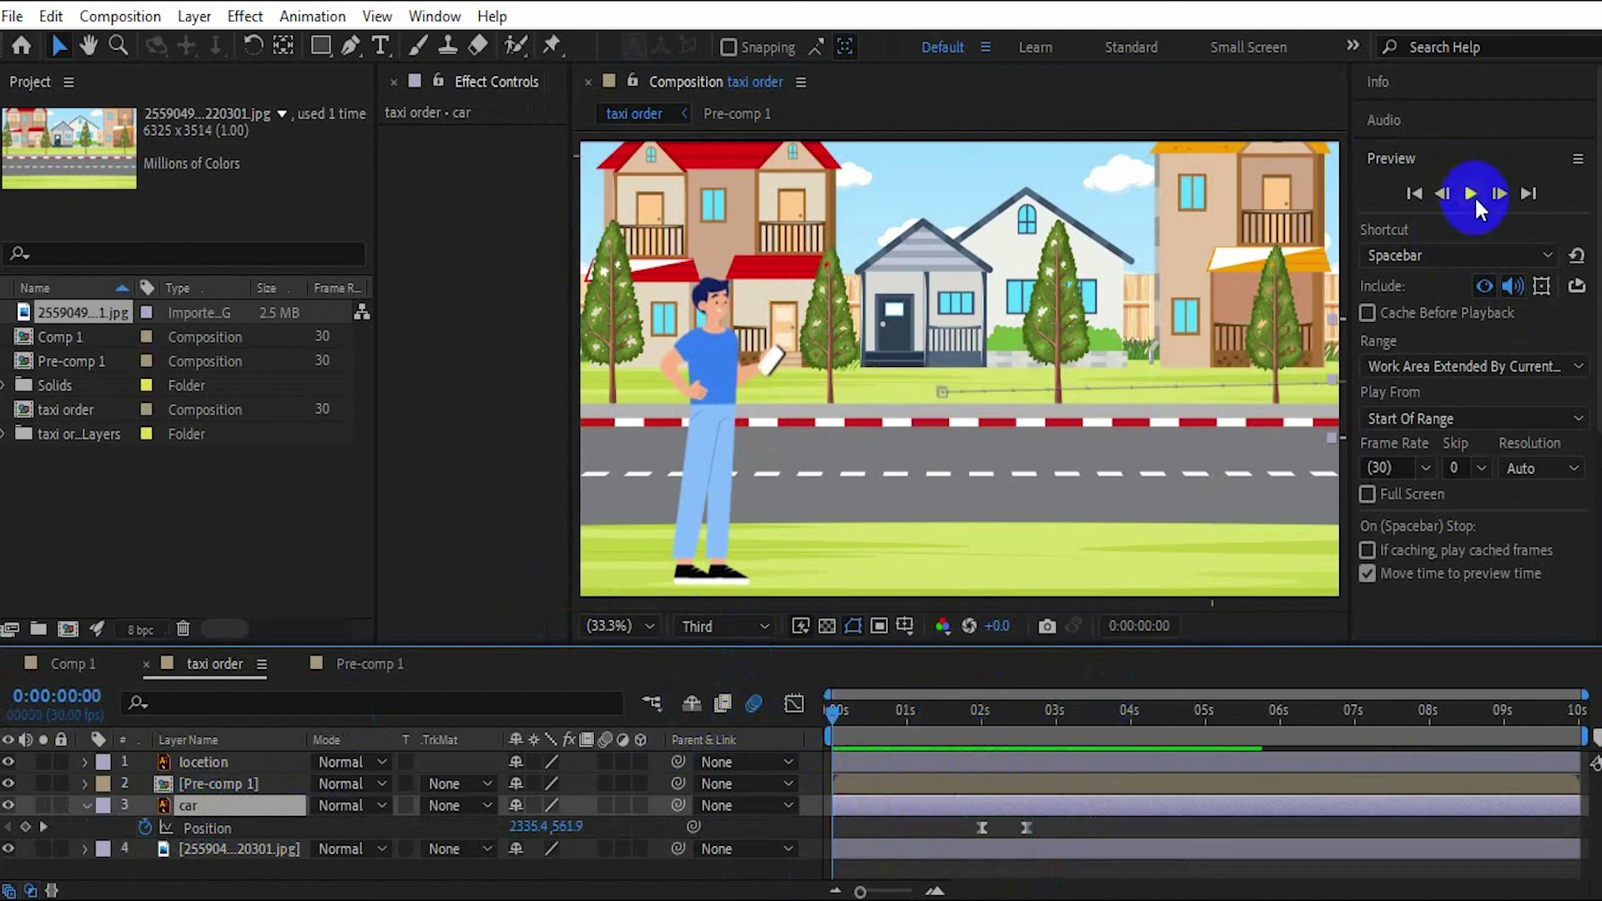
left_click(1472, 194)
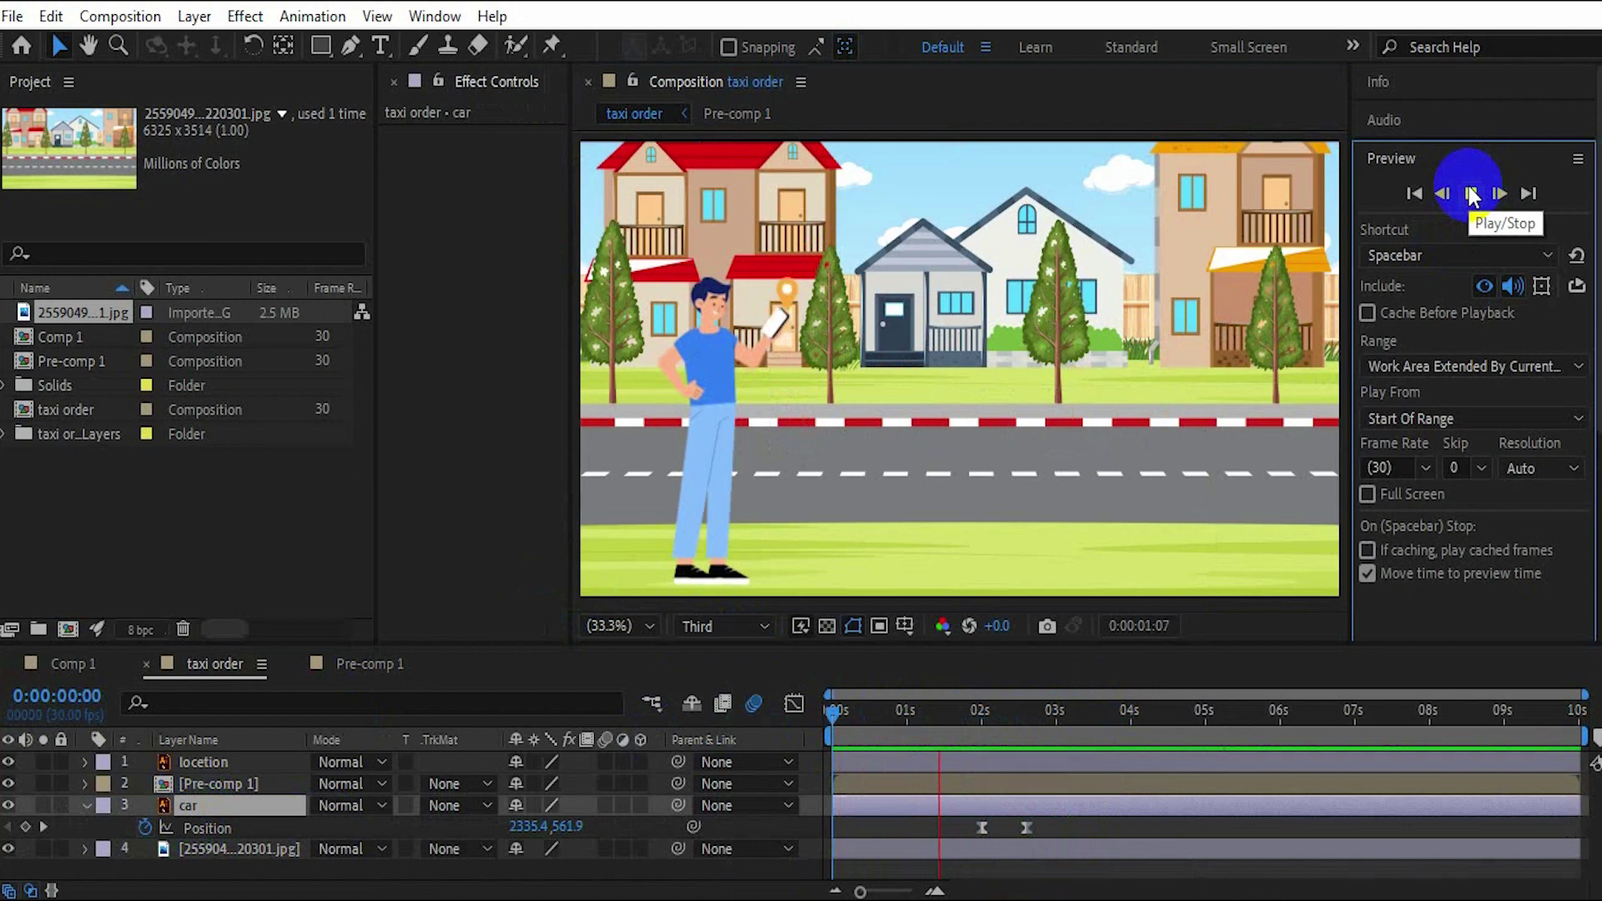
left_click(1472, 195)
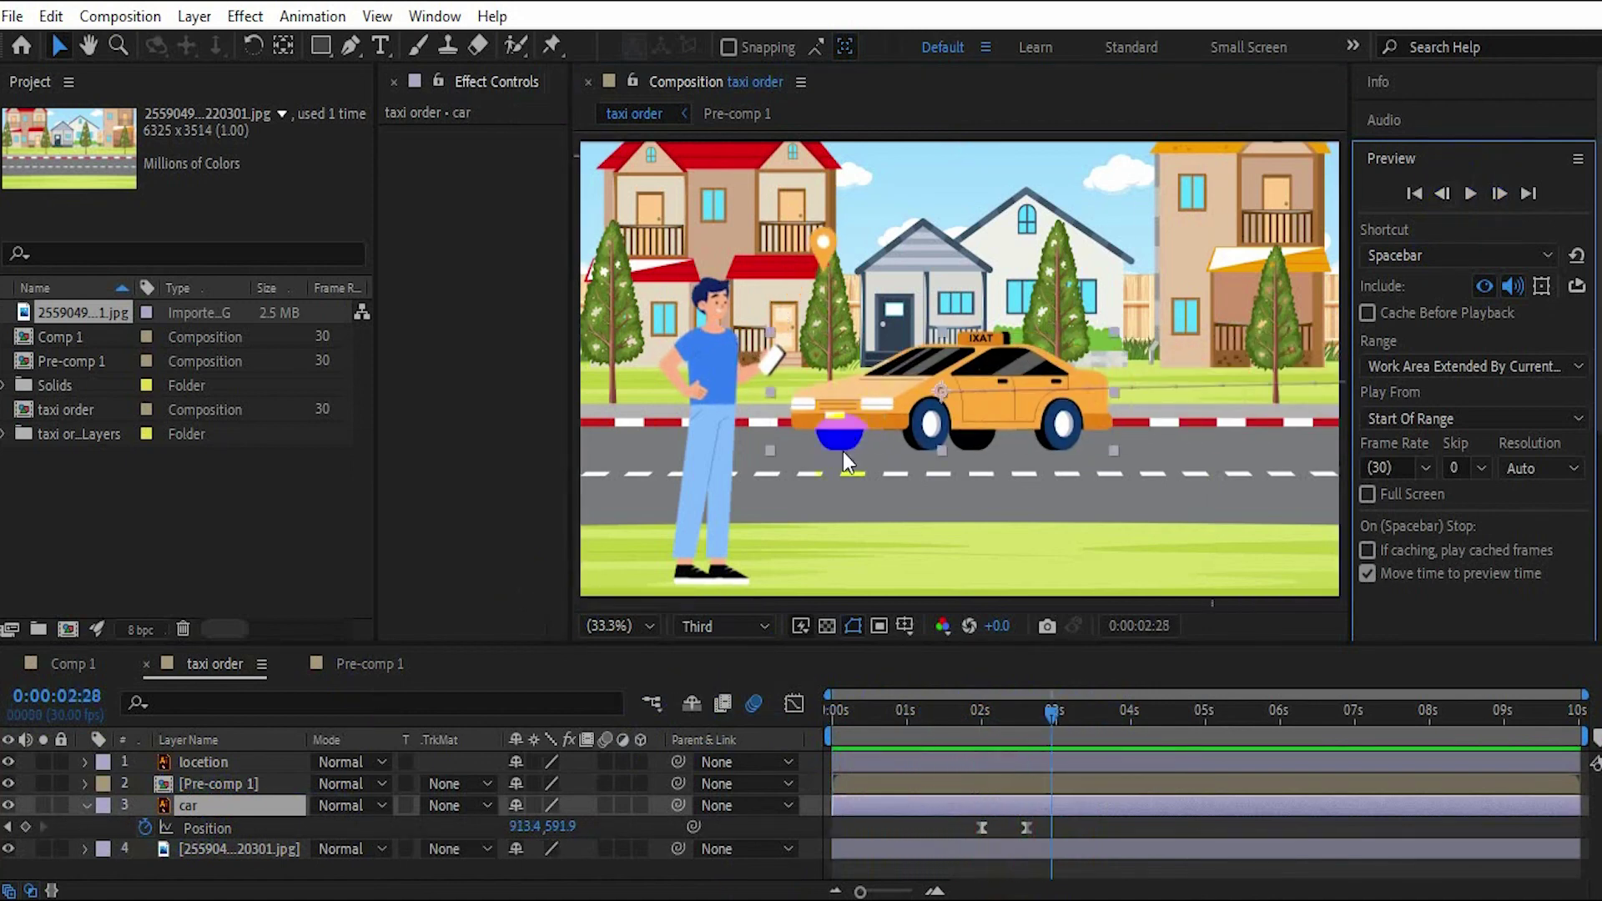
left_click(205, 761)
- Shift the location pin's Position and Scale keyframes earlier in the timeline
key("u")
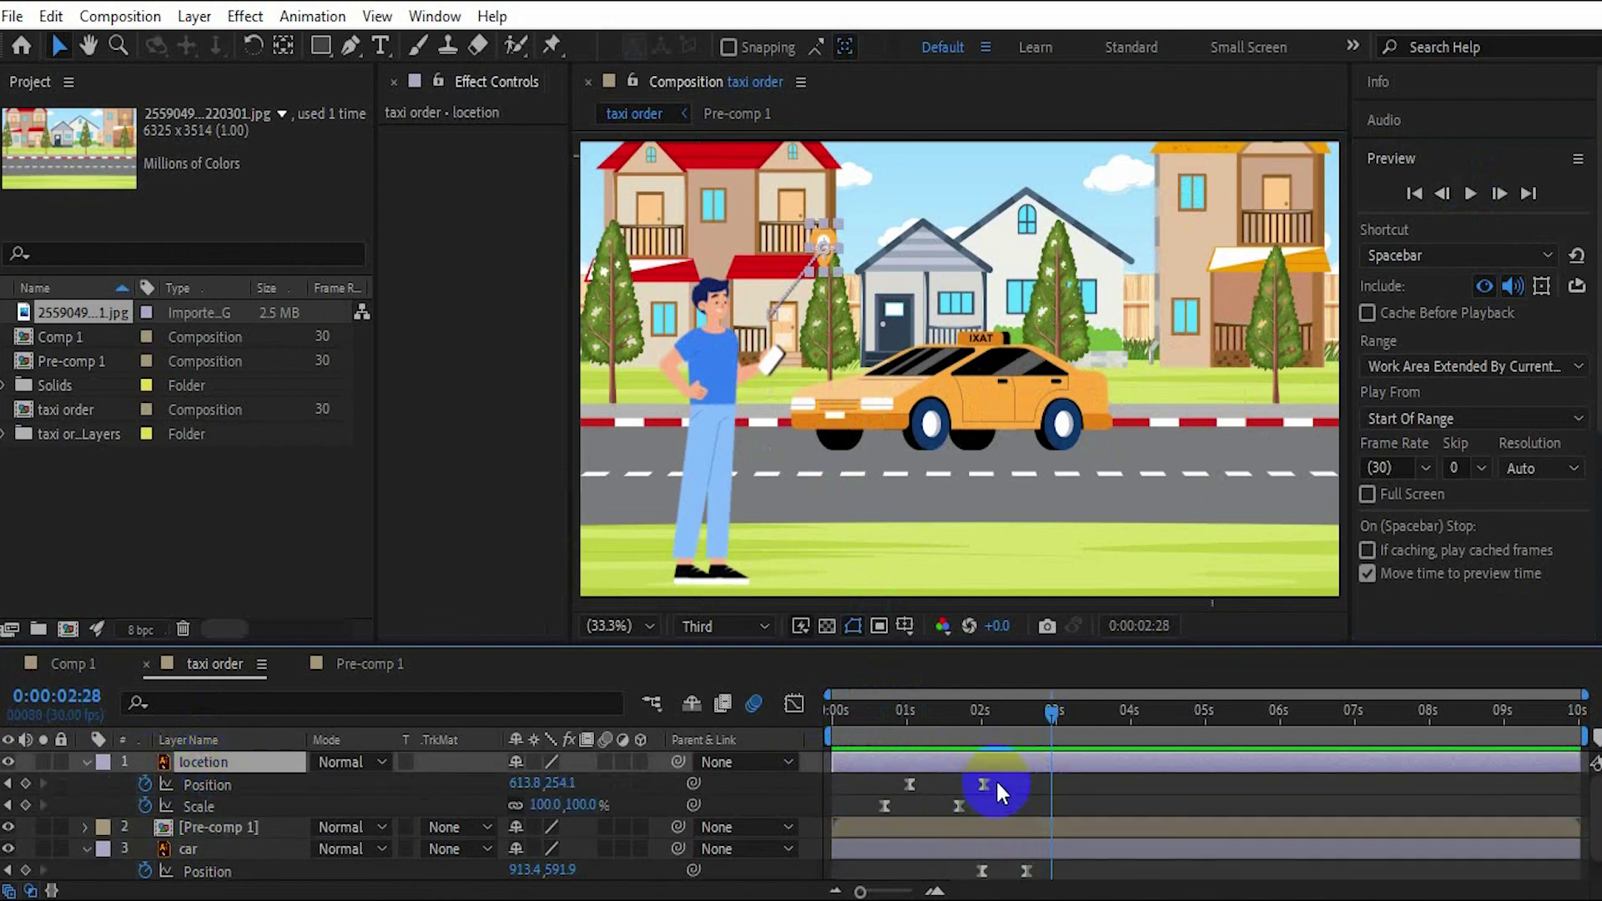
left_click_drag(985, 785, 938, 807)
left_click(958, 807)
left_click_drag(1053, 712, 891, 712)
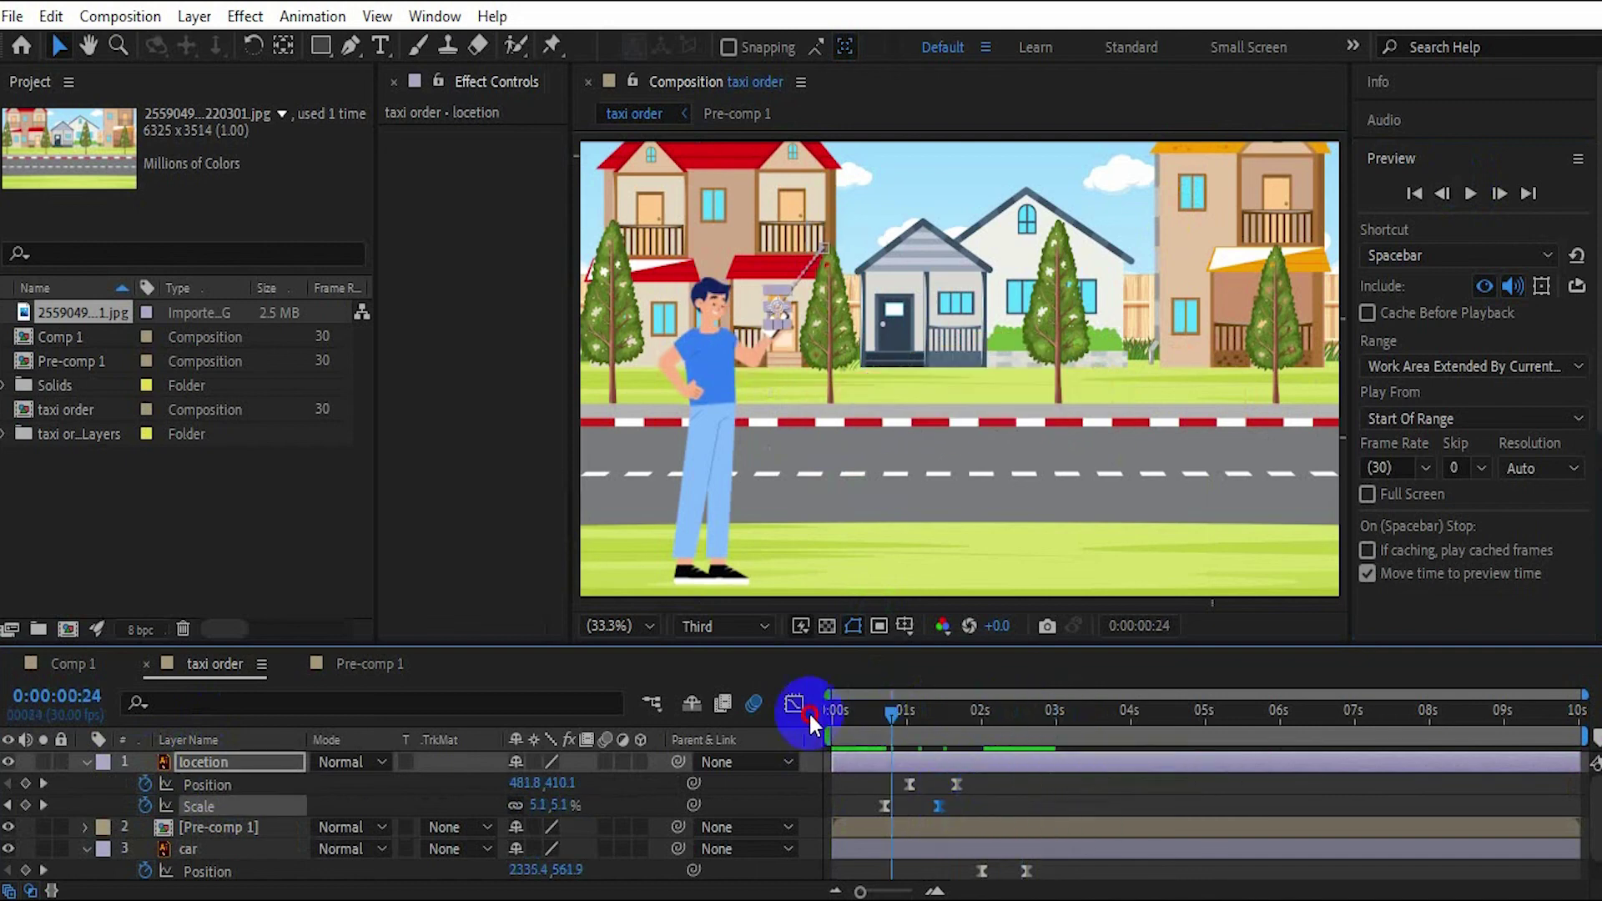
- Preview the earlier pin pop-out, then select the car's Position keyframes
left_click(809, 716)
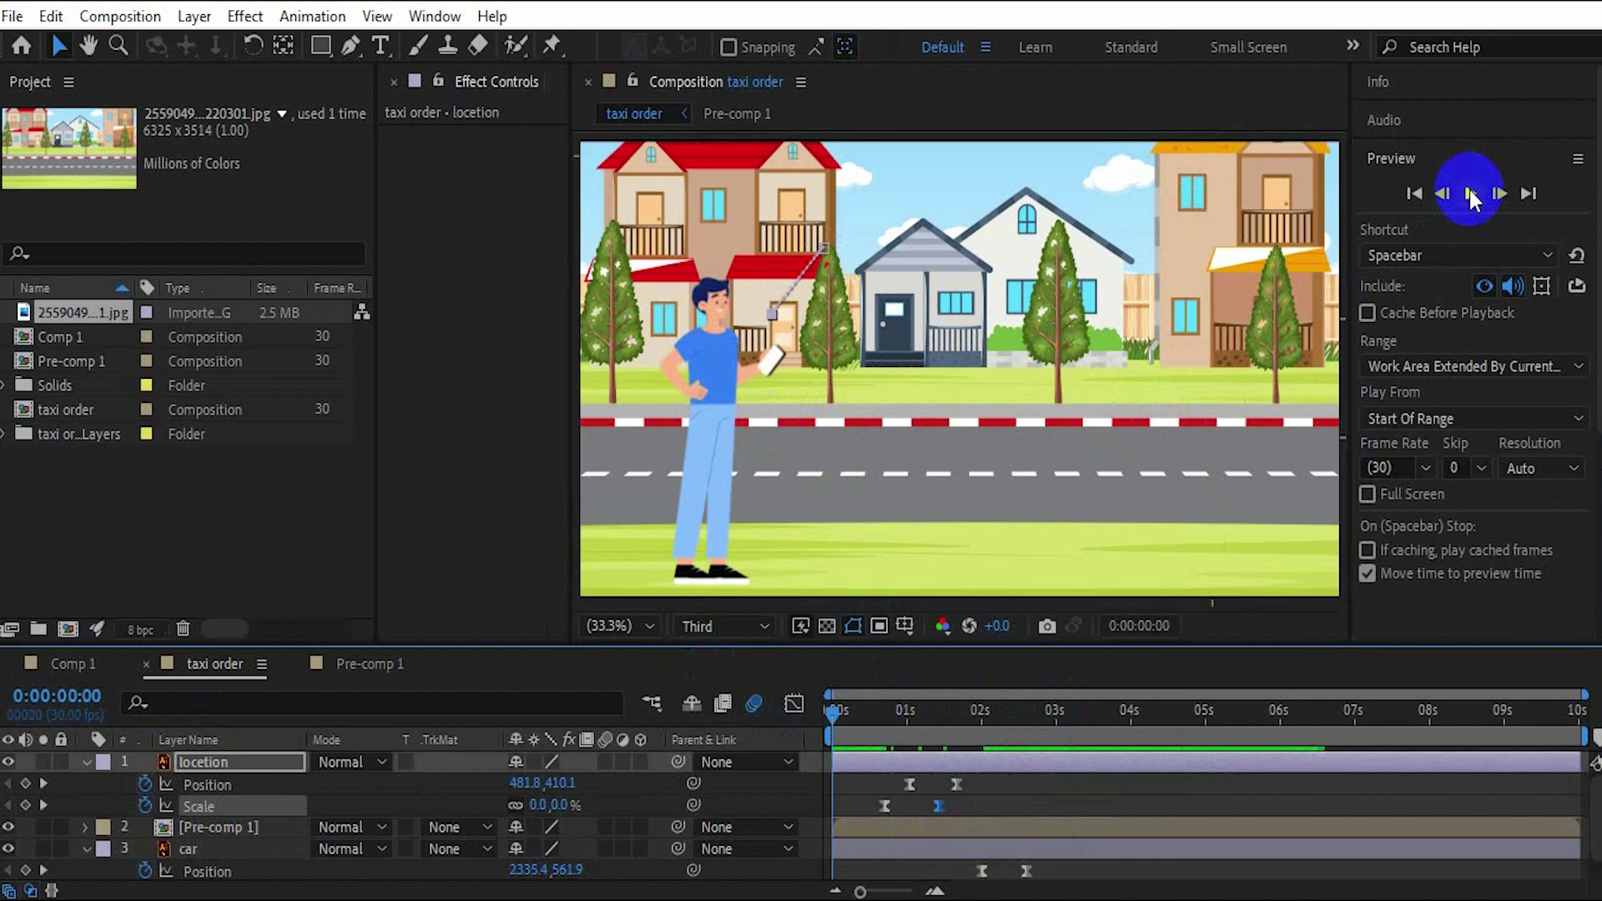
left_click(1470, 193)
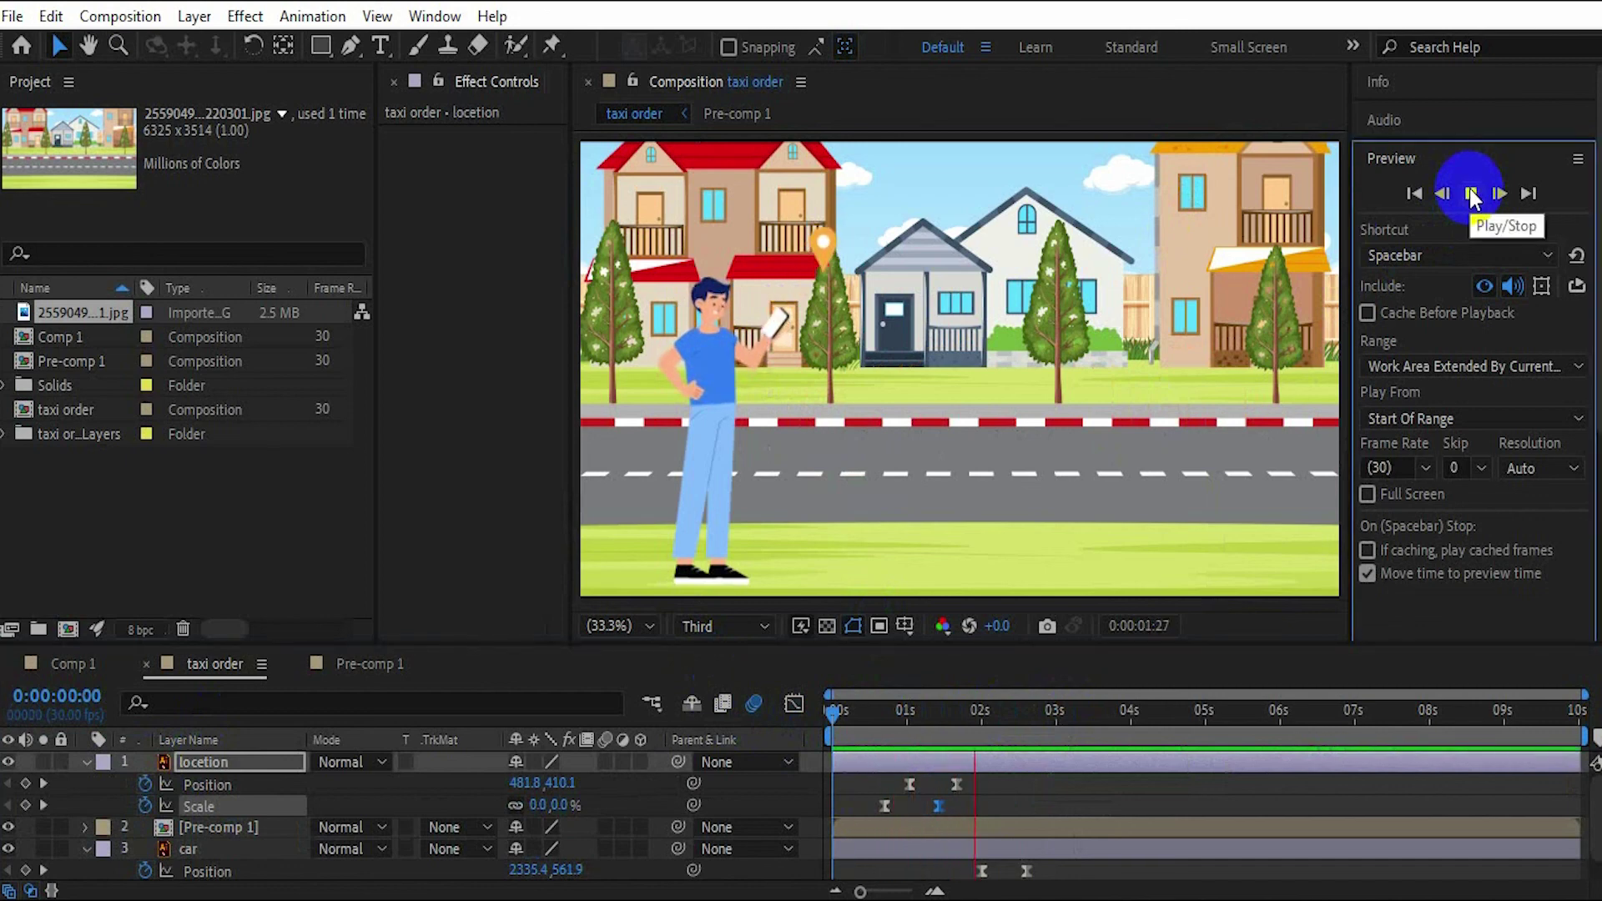
left_click(1472, 194)
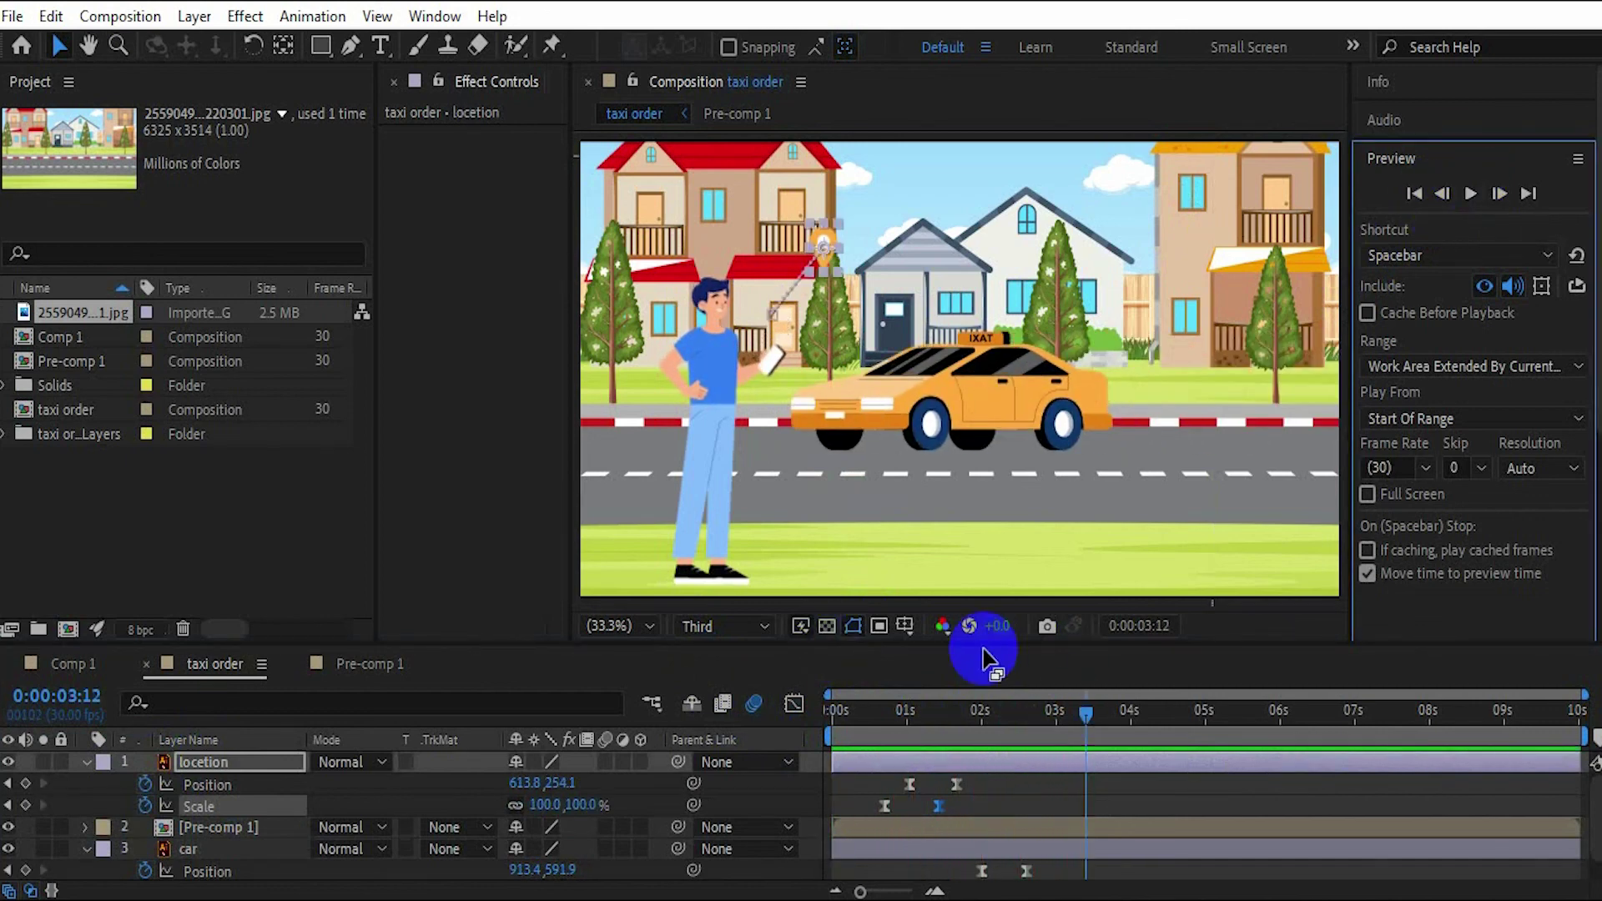
left_click_drag(1085, 711, 973, 713)
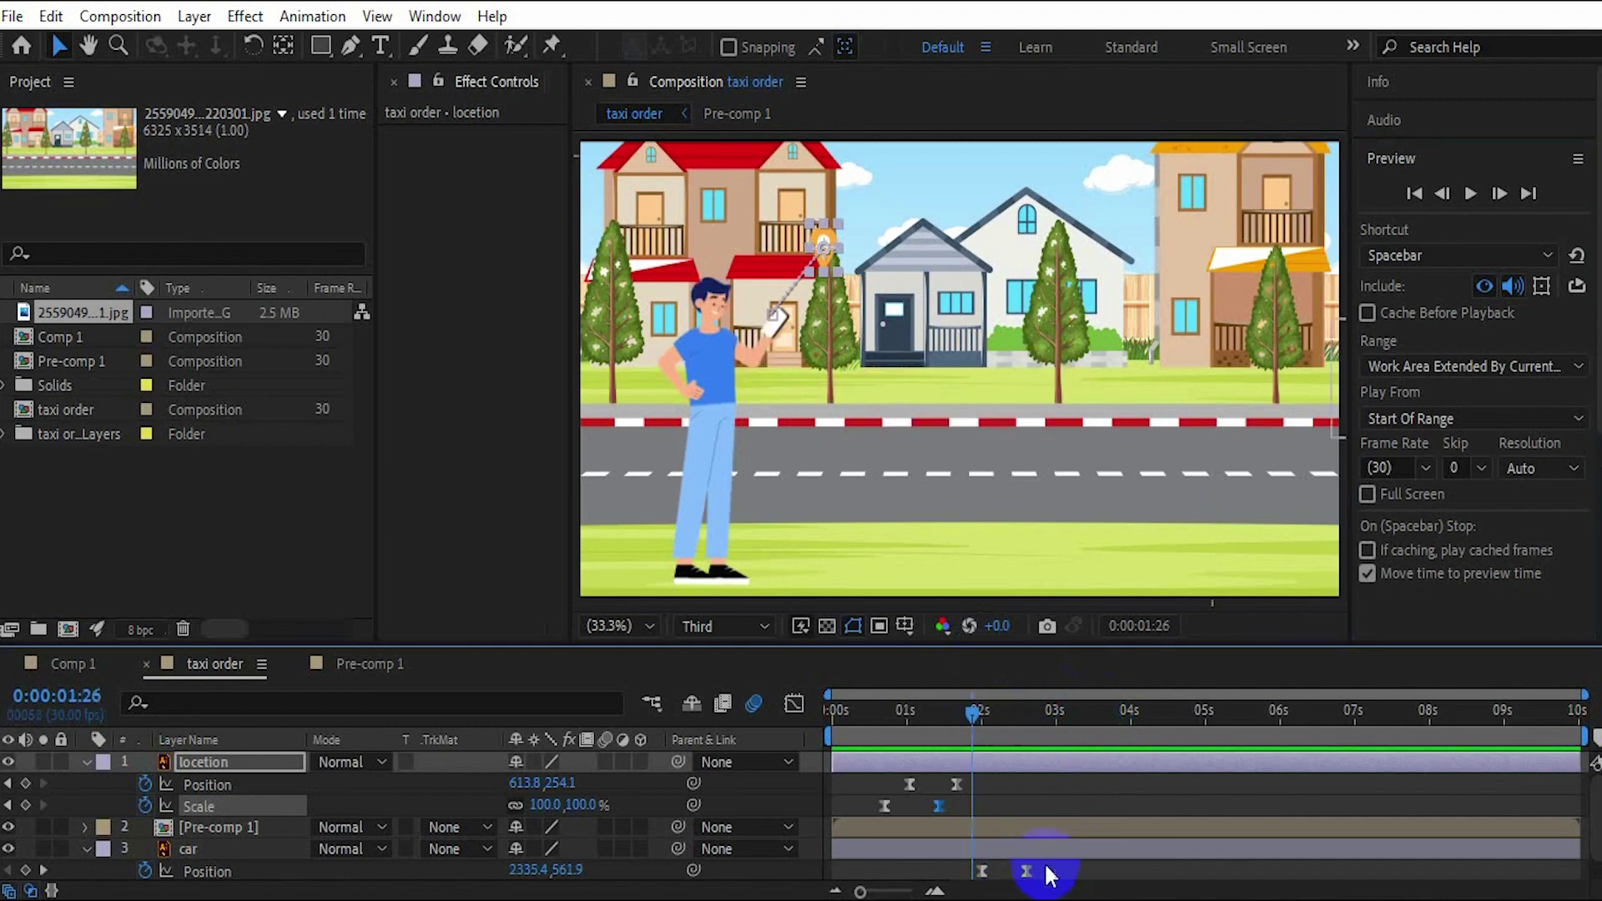
left_click_drag(1050, 876, 959, 865)
- Reshape the car's Position speed curve in the Graph Editor for a sharp mid-drive peak, then play from the start
left_click(794, 704)
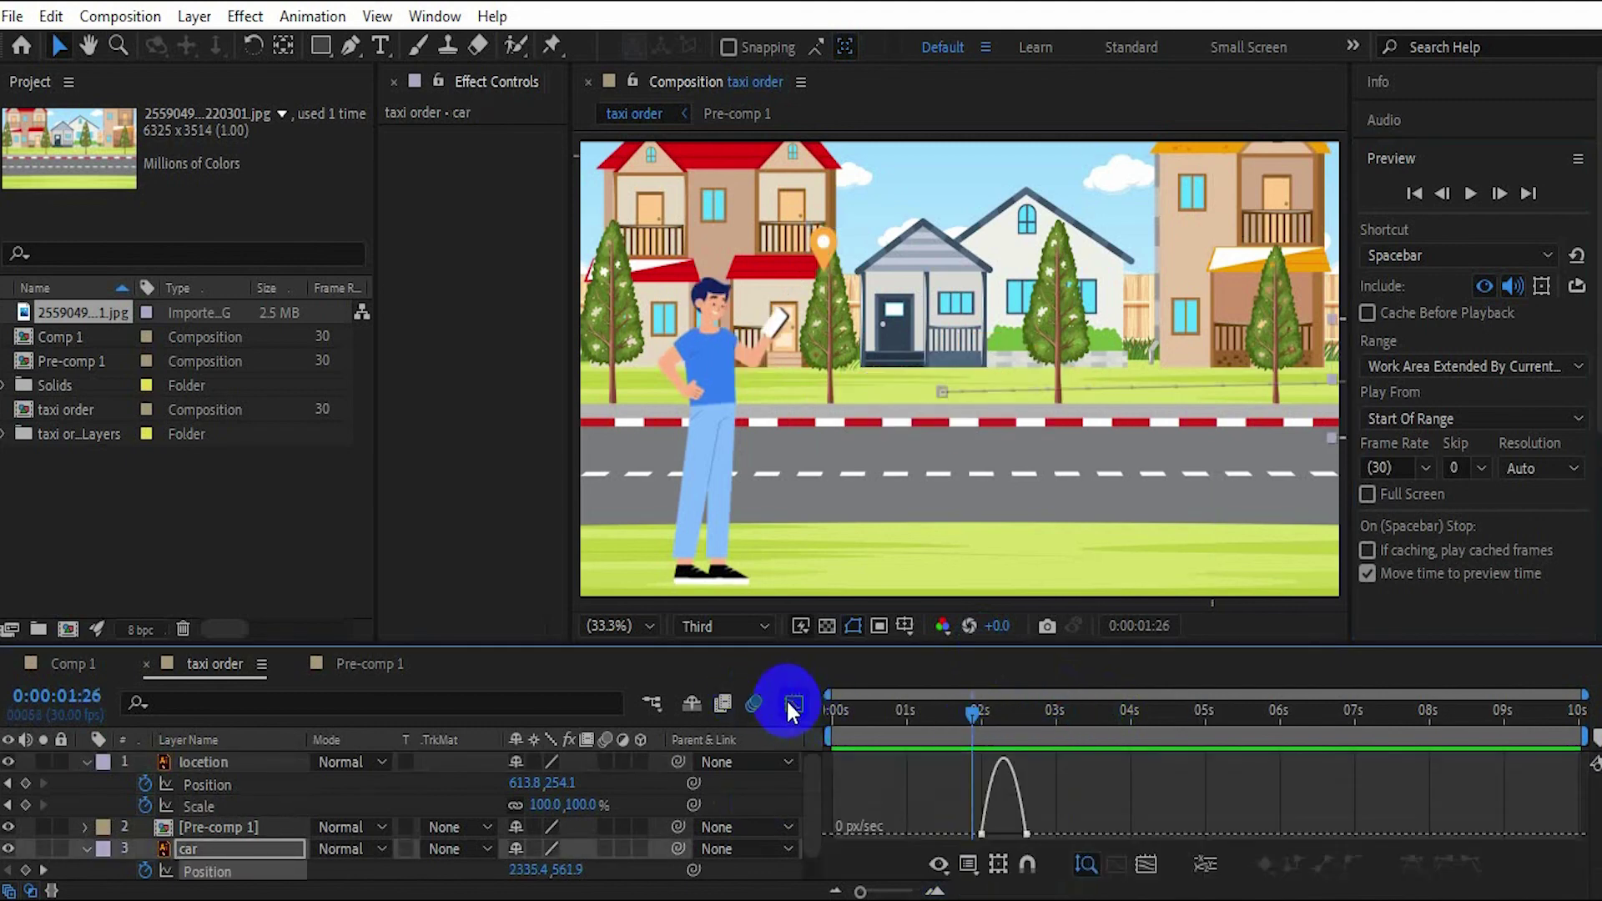
mouse_move(1075, 792)
left_mouse_down()
mouse_move(977, 856)
mouse_move(1028, 839)
left_mouse_up()
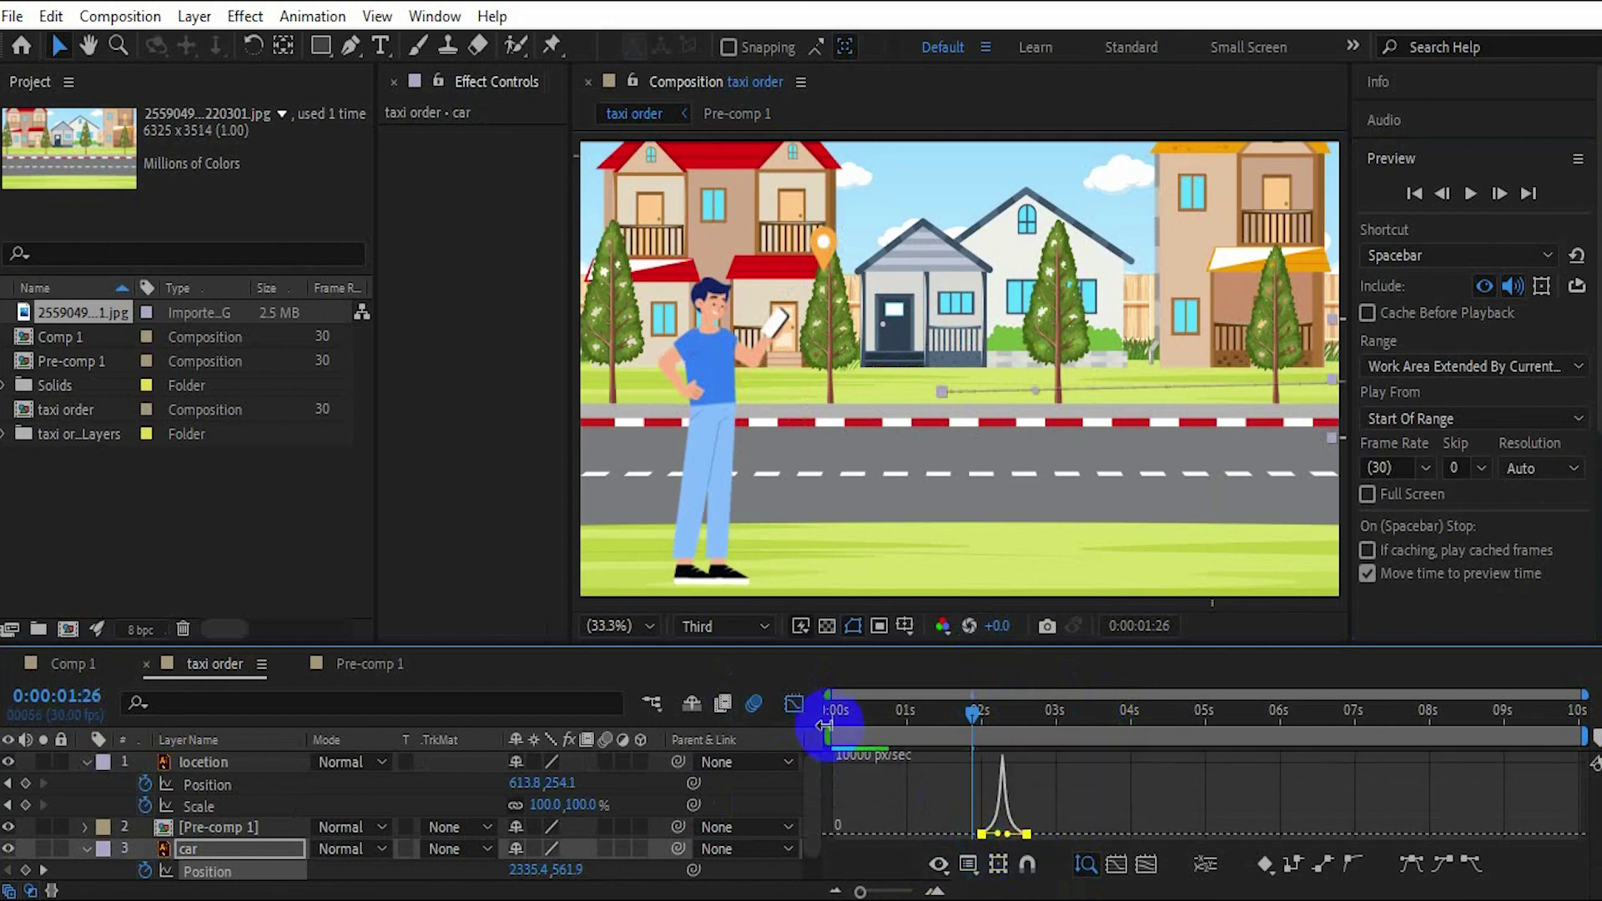
left_click(794, 705)
left_click_drag(973, 710, 757, 706)
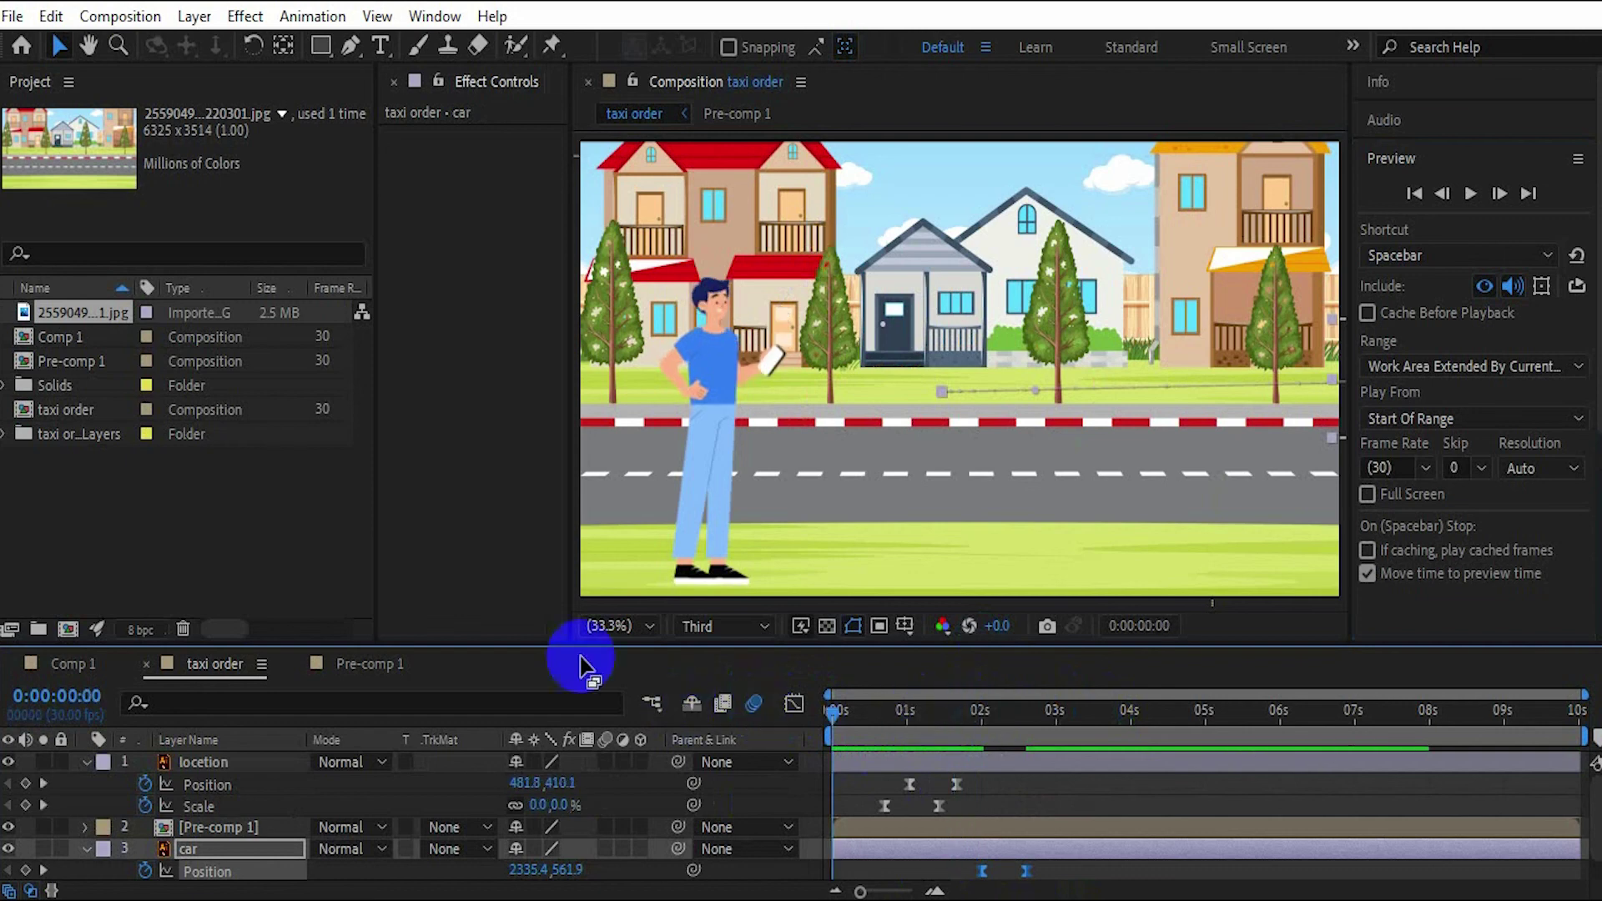
left_click(1469, 195)
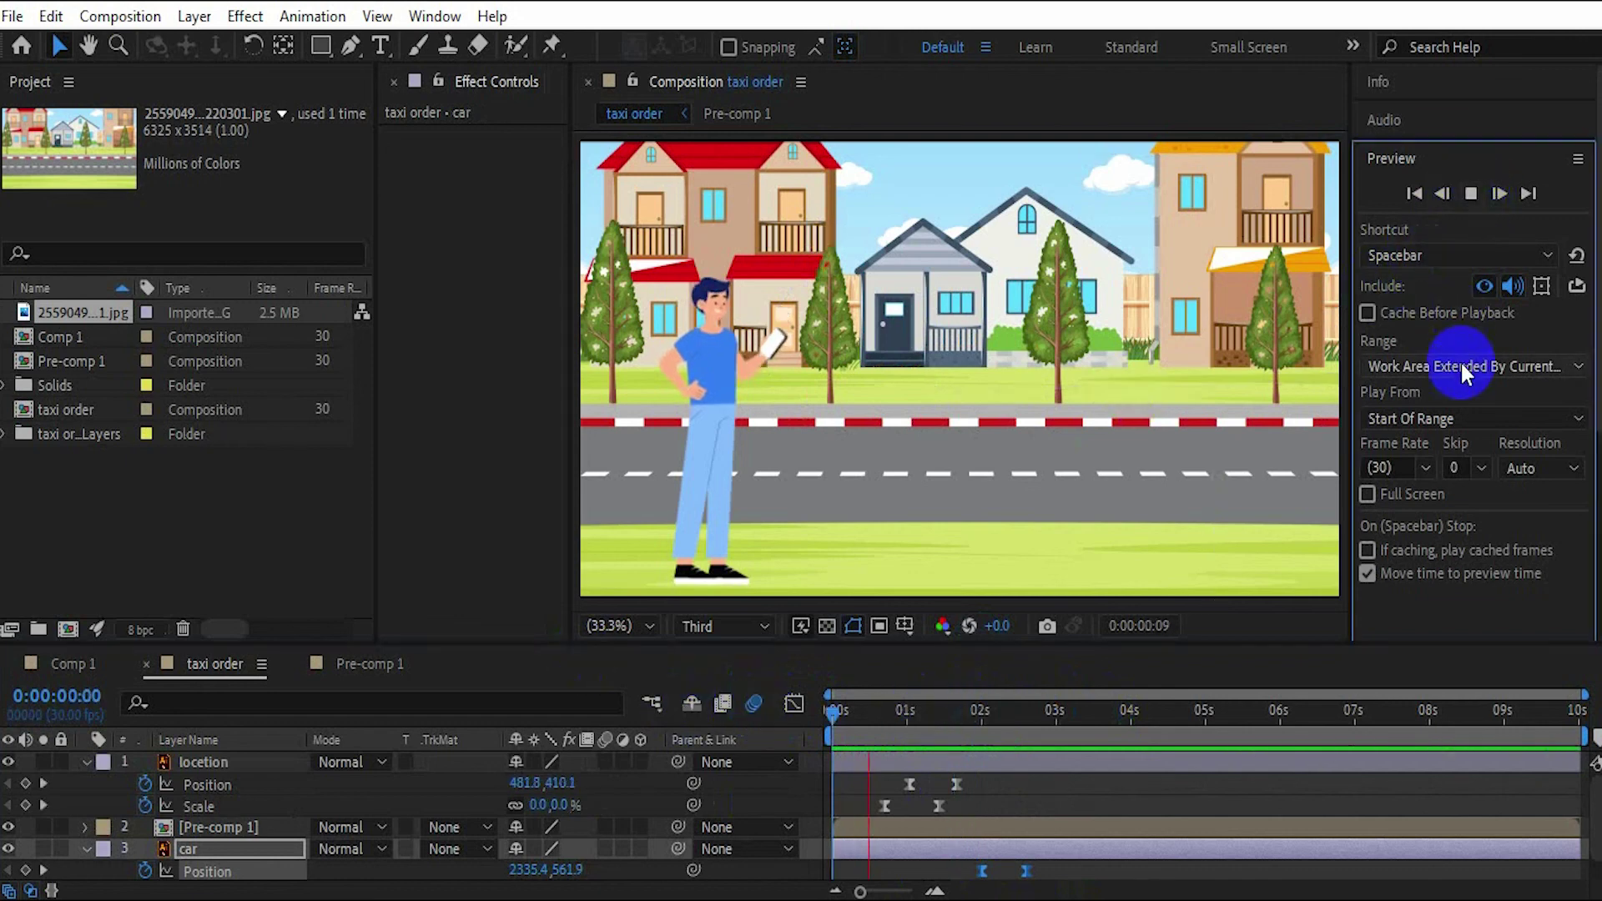